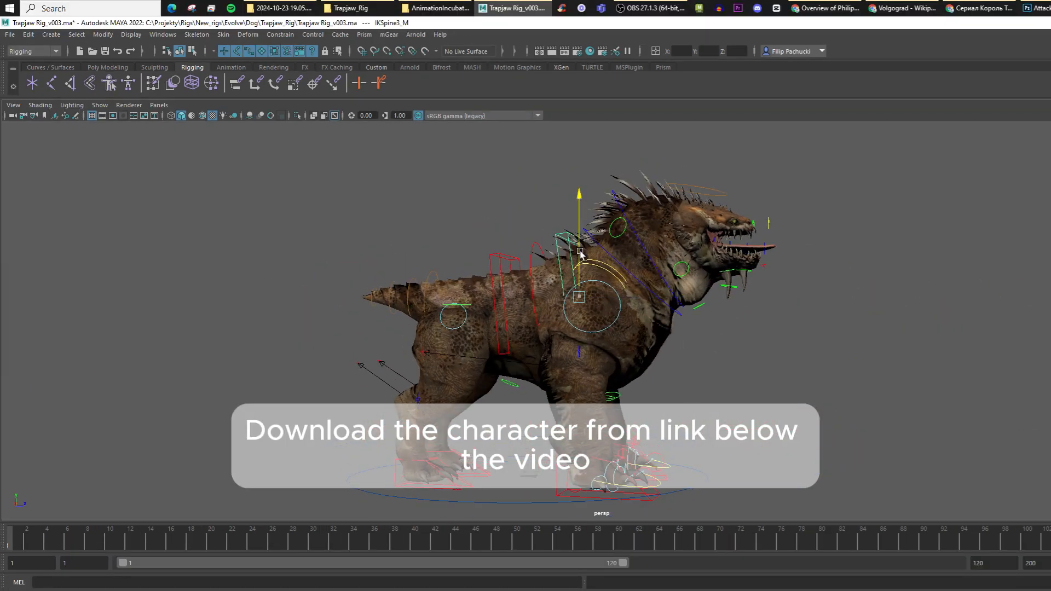
{"action": "left_click", "coordinate": [541, 240]}
{"action": "left_click_drag", "start_coordinate": [684, 350], "coordinate": [737, 387], "text": "alt"}
{"action": "scroll", "coordinate": [638, 290], "scroll_direction": "up", "scroll_amount": 2}
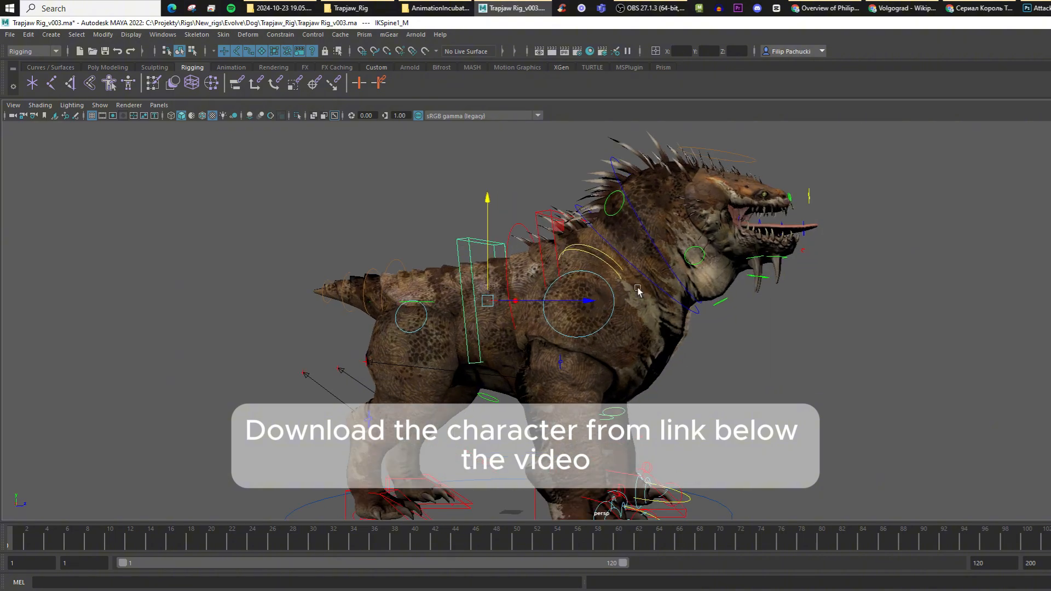
{"action": "left_click", "coordinate": [768, 220]}
{"action": "scroll", "coordinate": [805, 302], "scroll_direction": "down", "scroll_amount": 3}
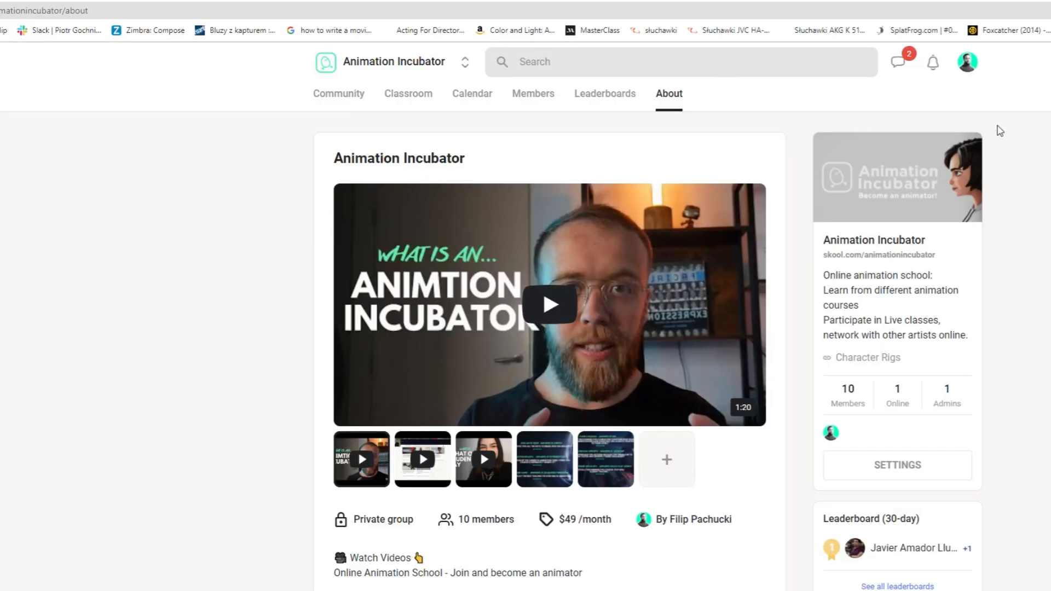
{"action": "scroll", "coordinate": [1000, 130], "scroll_direction": "down", "scroll_amount": 5}
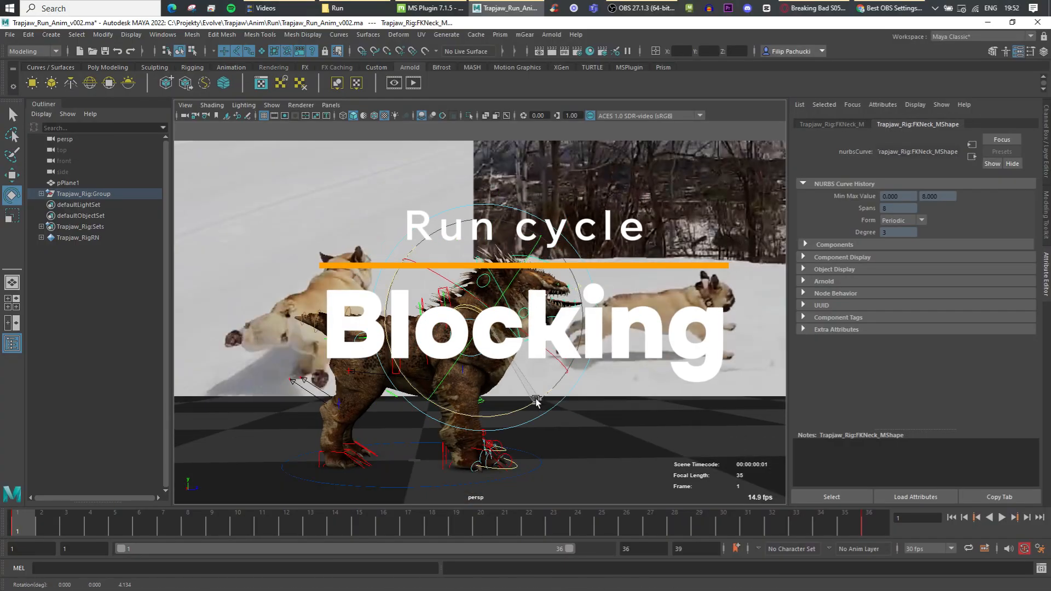
Move both front foot controls forward on frame 1 to stretch the front legs like the reference dog.
{"action": "left_click", "coordinate": [566, 372]}
{"action": "left_click", "coordinate": [447, 449]}
{"action": "key", "text": "w"}
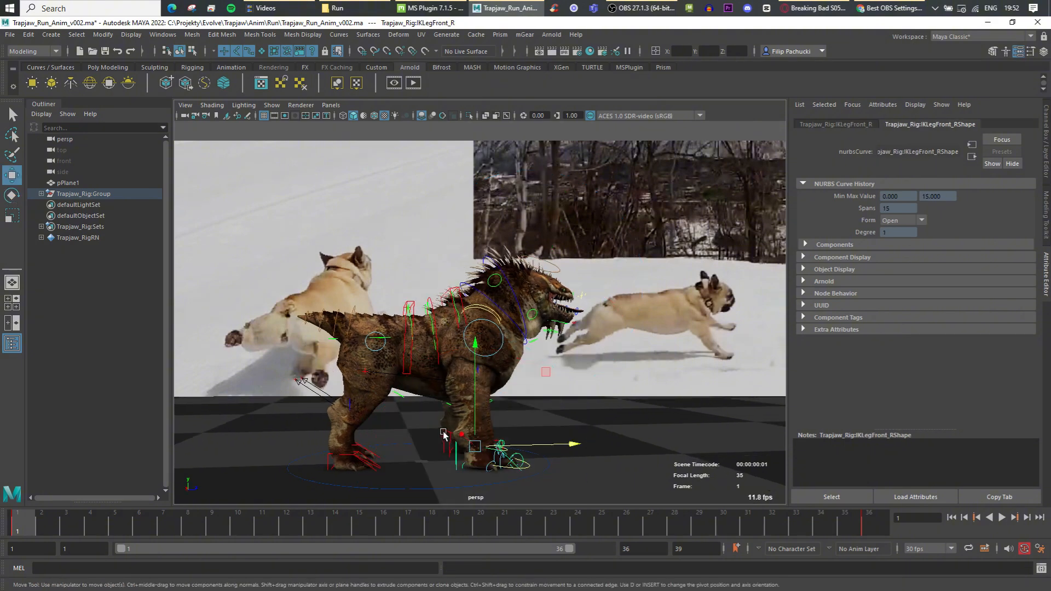
{"action": "scroll", "coordinate": [509, 416], "scroll_direction": "down", "scroll_amount": 3}
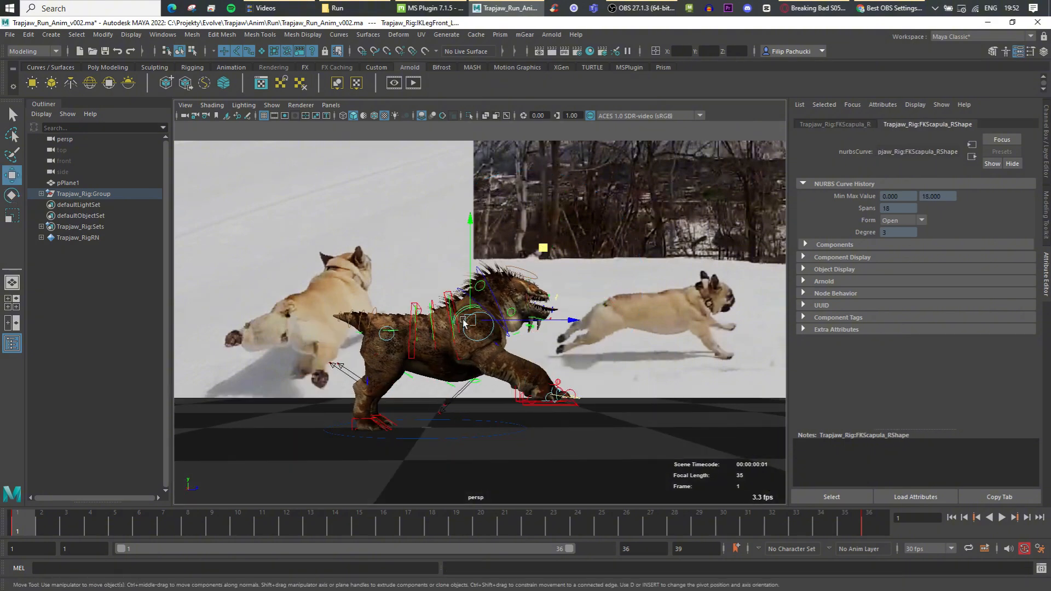
Rotate both scapula controls to follow the extended front legs and reposition the front right foot on frame 1.
{"action": "left_click_drag", "start_coordinate": [463, 322], "coordinate": [457, 348], "text": "alt"}
{"action": "left_click", "coordinate": [499, 315], "text": "shift"}
{"action": "key", "text": "e"}
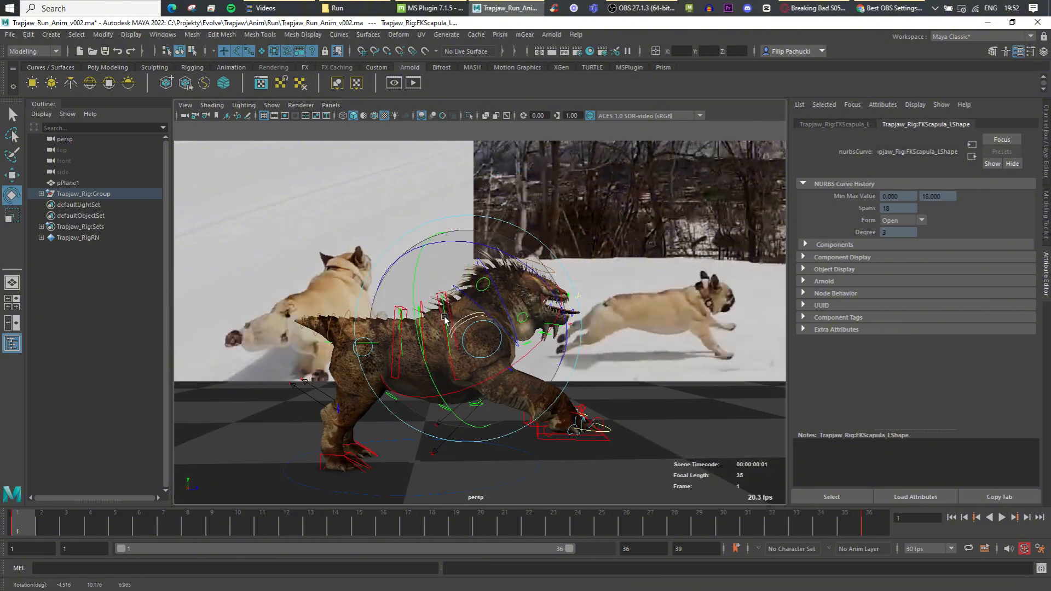
{"action": "left_click", "coordinate": [529, 424], "text": "shift"}
{"action": "left_click_drag", "start_coordinate": [531, 422], "coordinate": [568, 404], "text": "alt"}
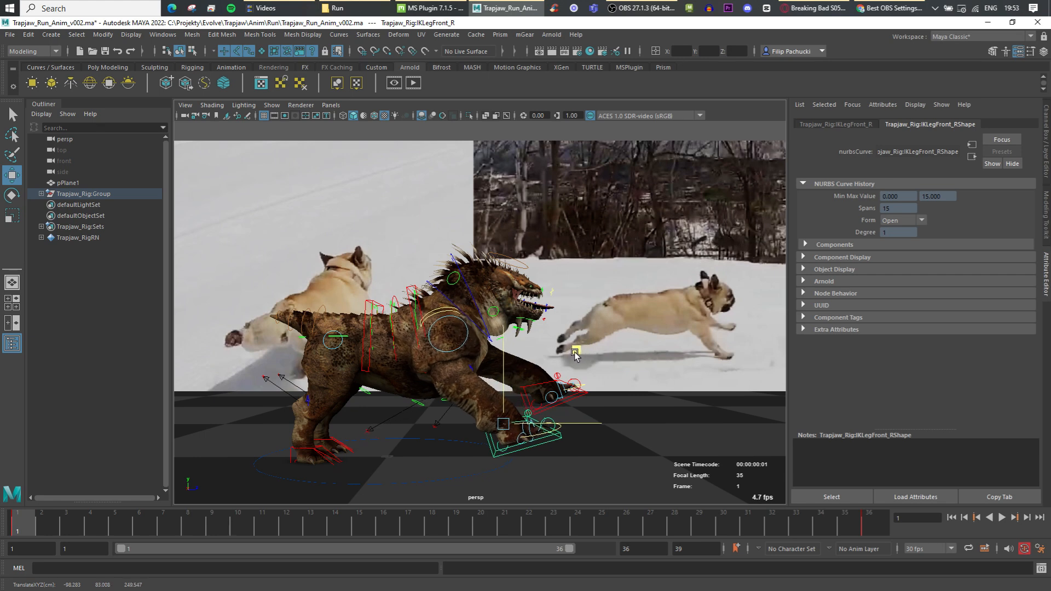
Rotate both hind foot controls and pull them back behind the body for the stretched pose on frame 1.
{"action": "right_click_drag", "start_coordinate": [574, 353], "coordinate": [432, 384], "text": "alt"}
{"action": "middle_click_drag", "start_coordinate": [433, 383], "coordinate": [496, 377], "text": "alt"}
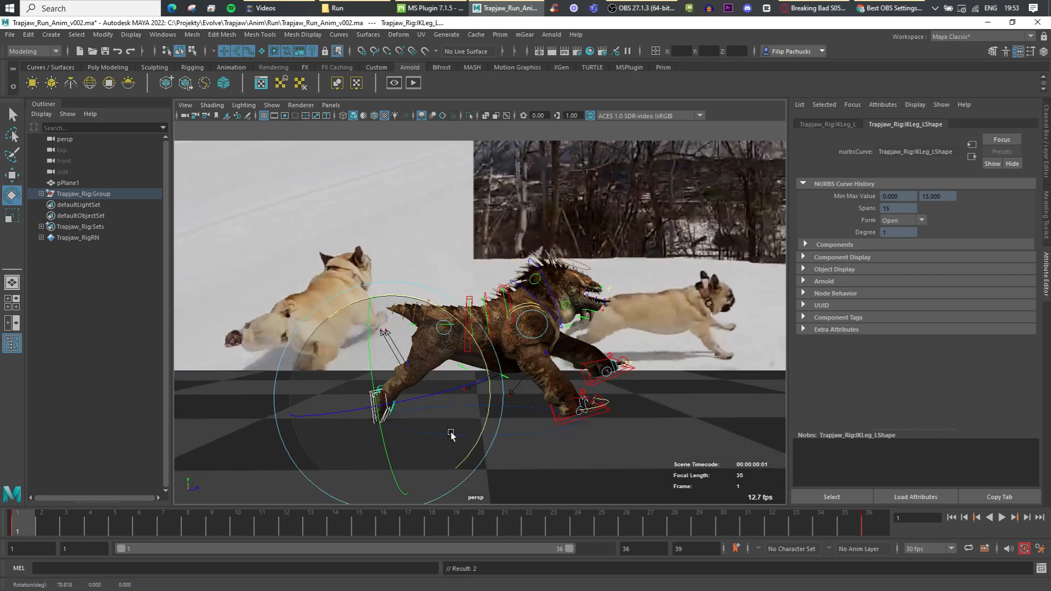
{"action": "key", "text": "w"}
{"action": "left_click_drag", "start_coordinate": [451, 436], "coordinate": [452, 395], "text": "alt"}
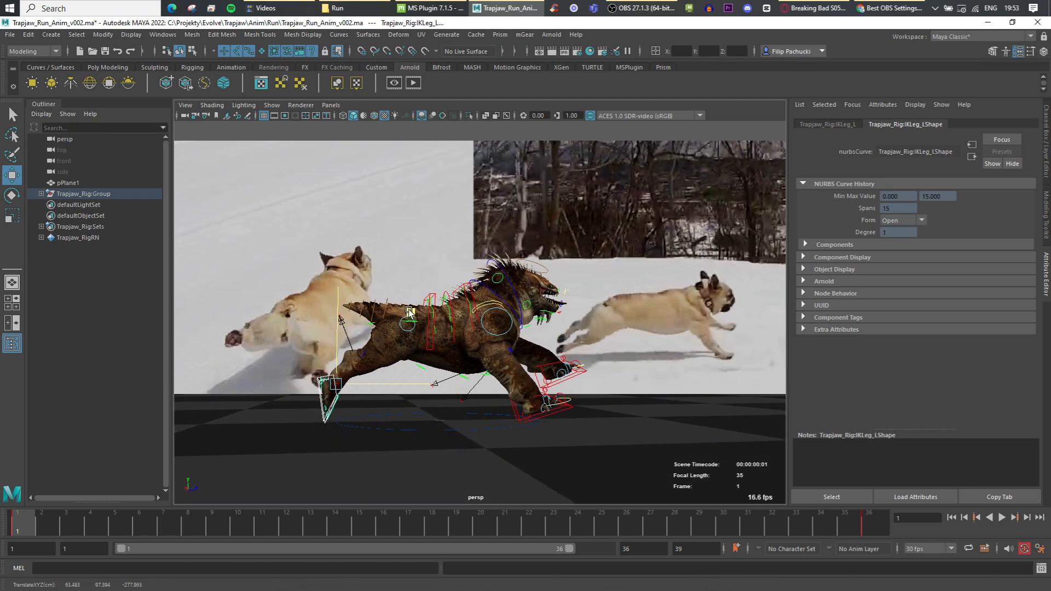
{"action": "left_click_drag", "start_coordinate": [413, 314], "coordinate": [411, 314]}
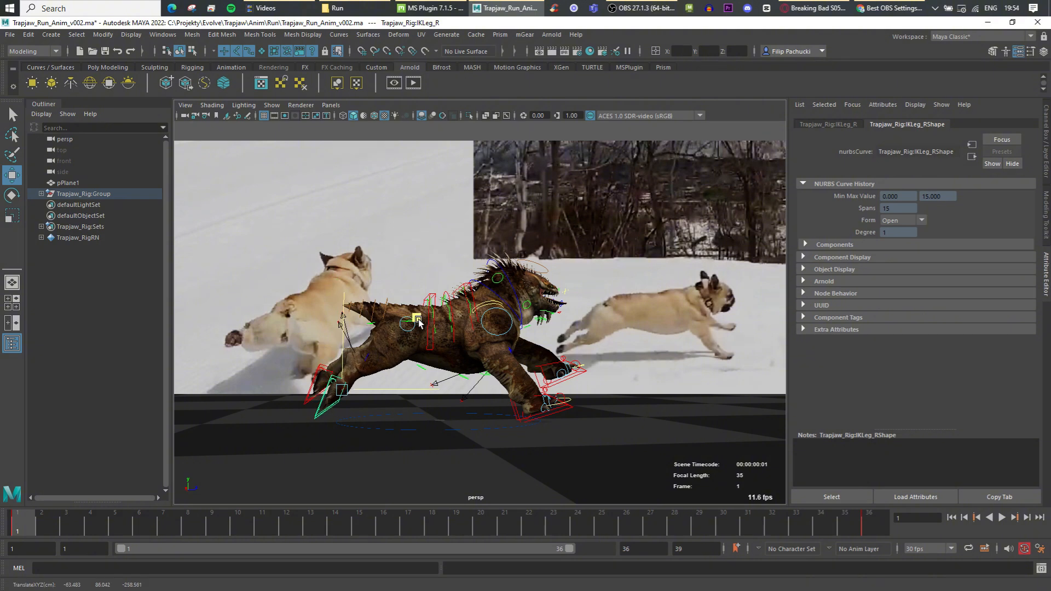
Rotate and move the right hind foot on frame 1 to offset it slightly from the left one.
{"action": "left_click_drag", "start_coordinate": [417, 322], "coordinate": [454, 302], "text": "alt"}
{"action": "key", "text": "e"}
{"action": "left_click_drag", "start_coordinate": [575, 390], "coordinate": [582, 379]}
{"action": "key", "text": "w"}
{"action": "left_click_drag", "start_coordinate": [455, 306], "coordinate": [458, 301]}
Adjust the left hind foot's position and rotation on frame 1 so the hind legs push off behind the body.
{"action": "left_click", "coordinate": [468, 375]}
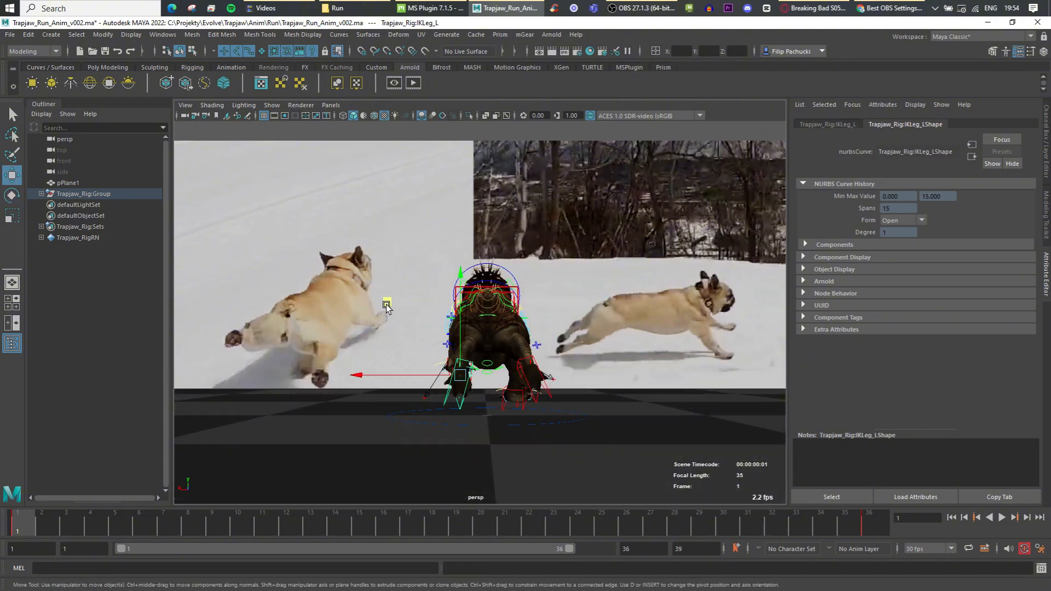
{"action": "left_click_drag", "start_coordinate": [387, 306], "coordinate": [437, 351], "text": "alt"}
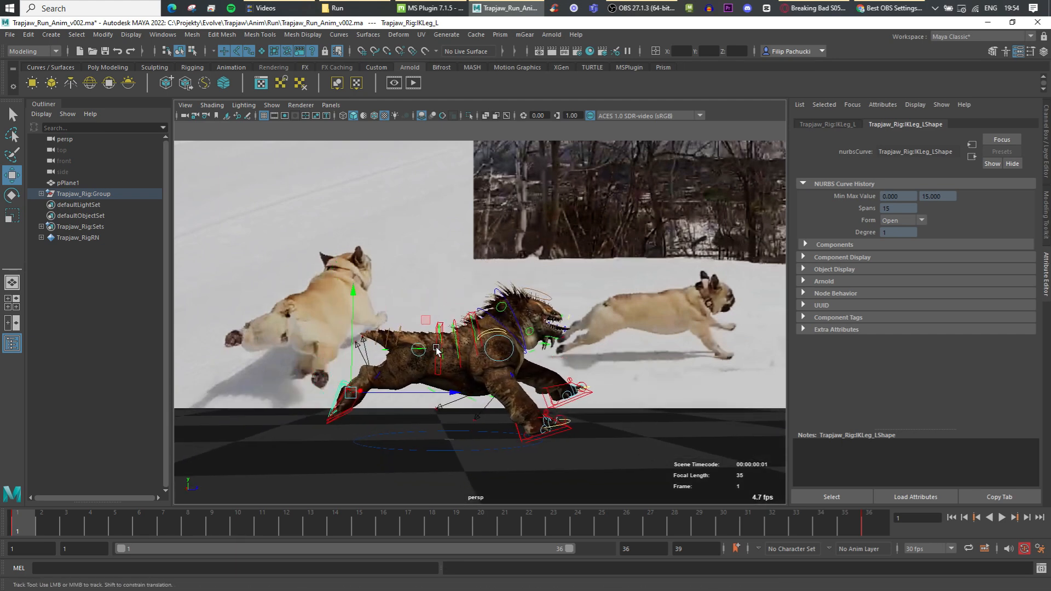
{"action": "left_click", "coordinate": [437, 351]}
{"action": "key", "text": "e"}
{"action": "left_click_drag", "start_coordinate": [539, 449], "coordinate": [539, 449]}
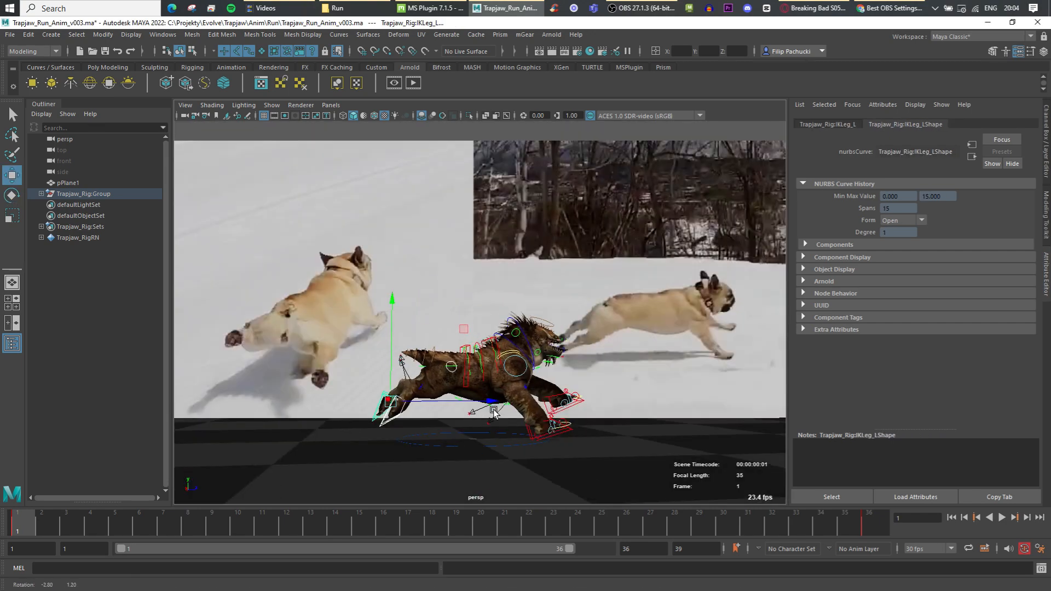
{"action": "left_click_drag", "start_coordinate": [494, 414], "coordinate": [407, 388], "text": "alt"}
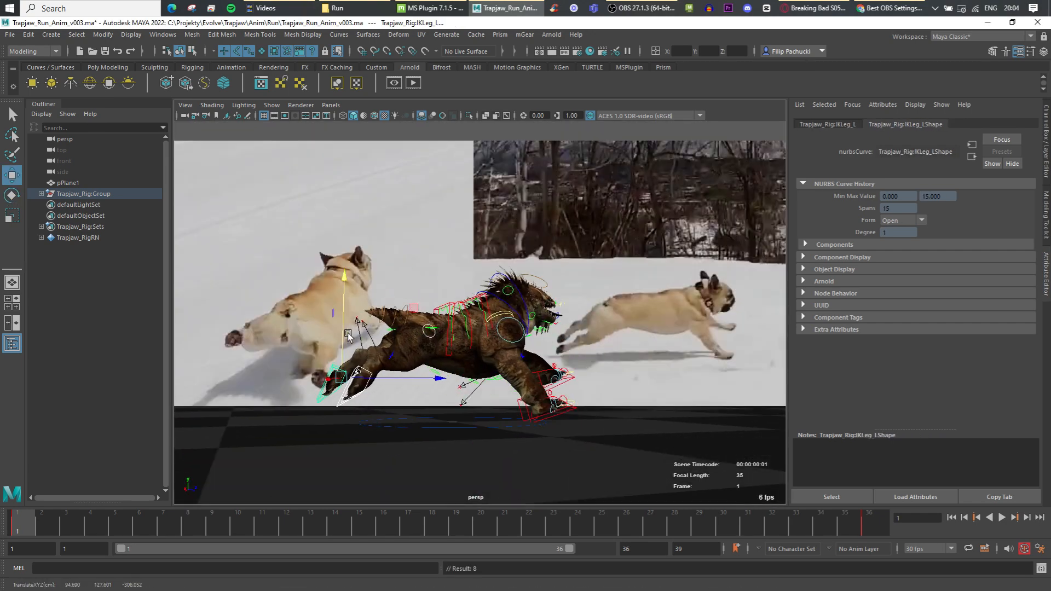
{"action": "left_click_drag", "start_coordinate": [348, 336], "coordinate": [420, 312], "text": "alt"}
Select all rig controls and set a key on them at frame 15.
{"action": "left_click_drag", "start_coordinate": [312, 223], "coordinate": [618, 459]}
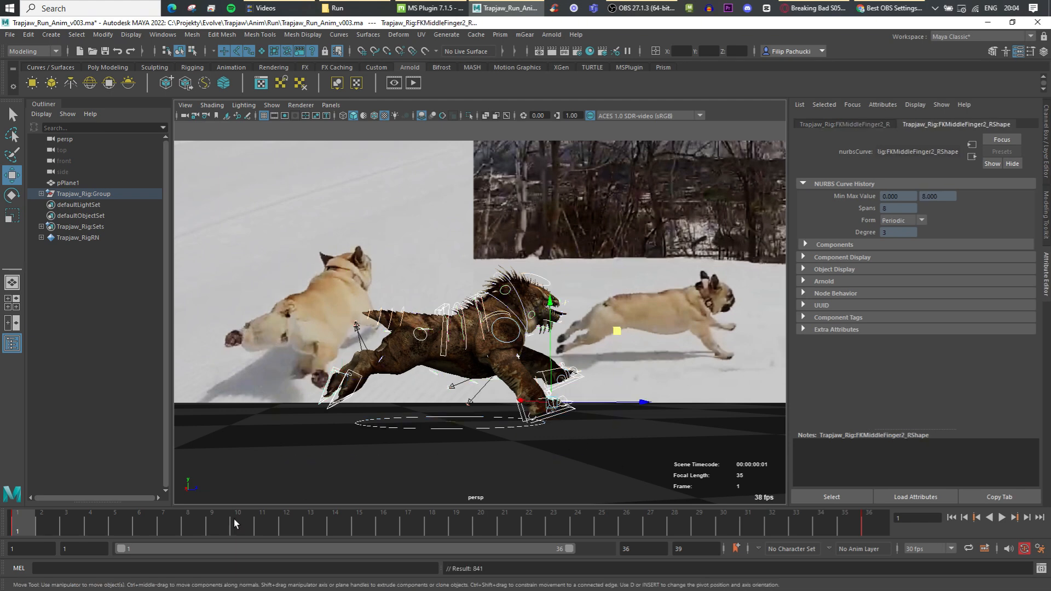
{"action": "left_click_drag", "start_coordinate": [87, 522], "coordinate": [379, 498]}
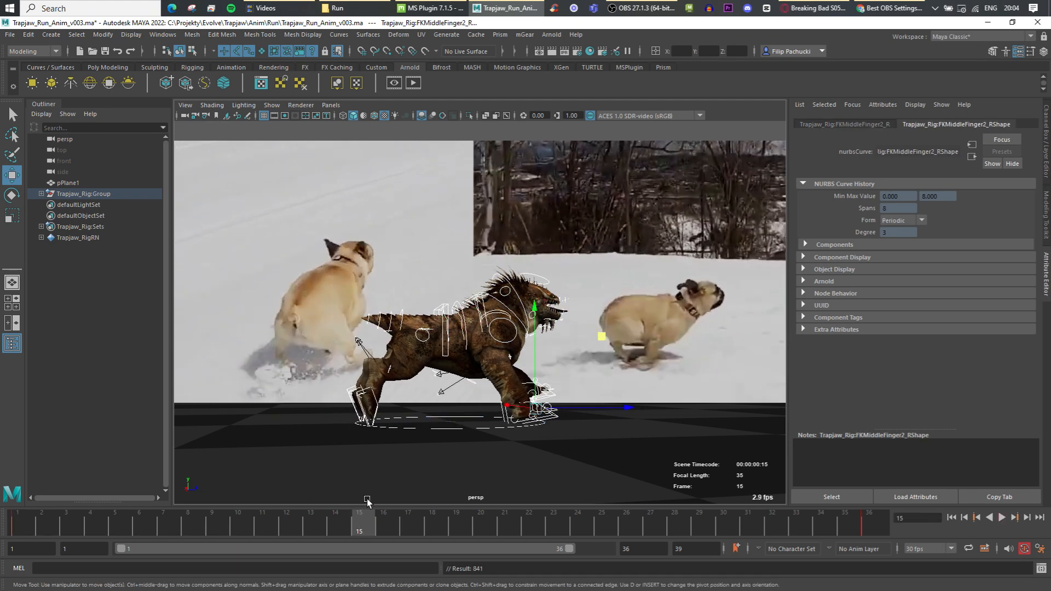
Pose the spine and neck on frame 15 by tilting the hips, lowering the chest and angling the neck.
{"action": "left_click", "coordinate": [447, 365]}
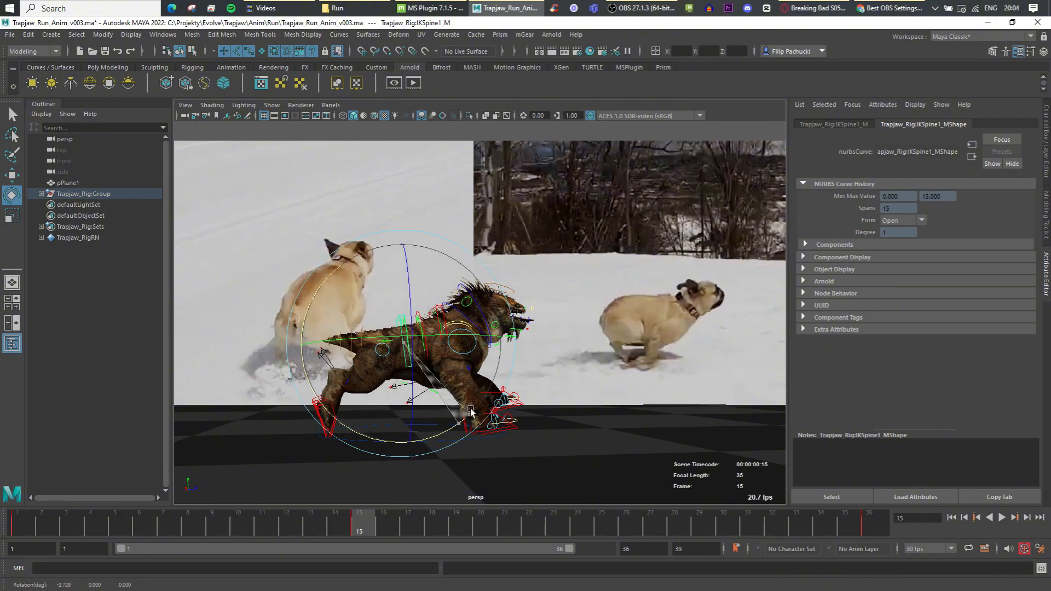
{"action": "left_click_drag", "start_coordinate": [471, 411], "coordinate": [430, 313]}
{"action": "key", "text": "w"}
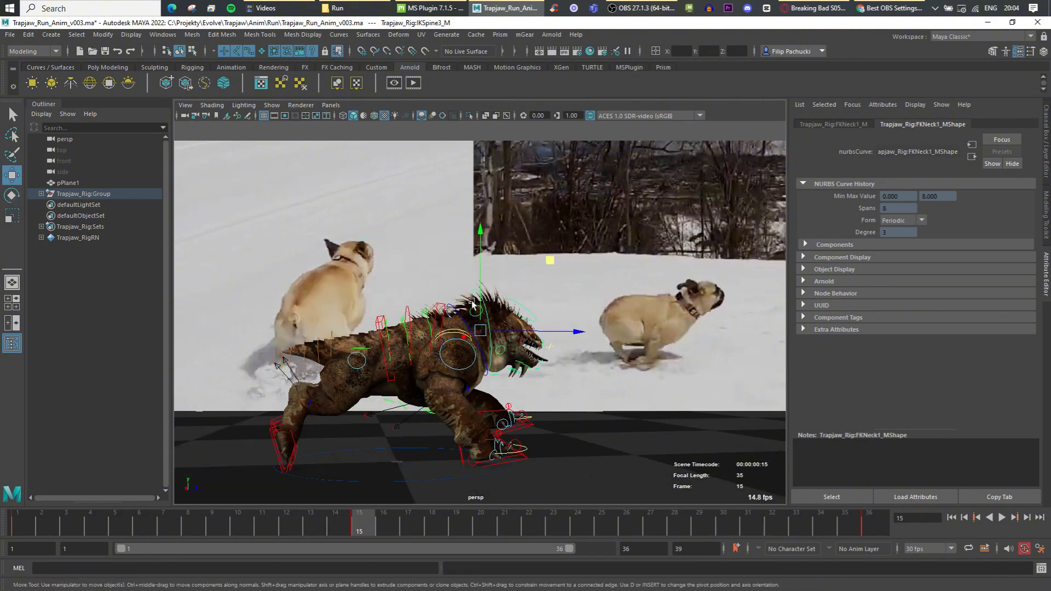
{"action": "left_click", "coordinate": [371, 339]}
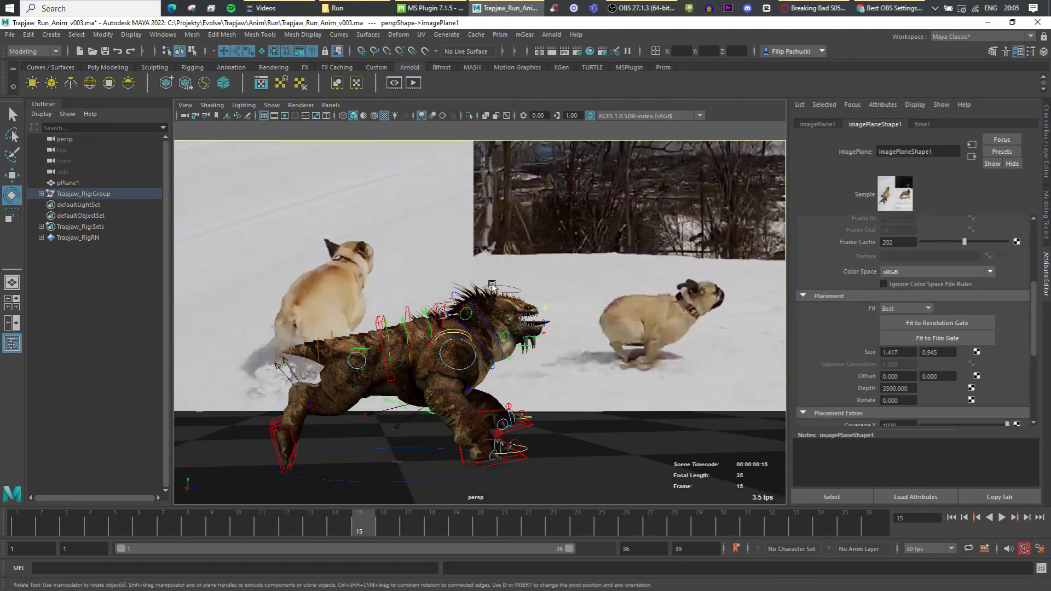
Move the hind feet forward beneath the body and rotate them for the gathered pose on frame 15.
{"action": "left_click", "coordinate": [281, 420]}
{"action": "key", "text": "w"}
{"action": "key", "text": "e"}
{"action": "left_click_drag", "start_coordinate": [290, 399], "coordinate": [363, 335]}
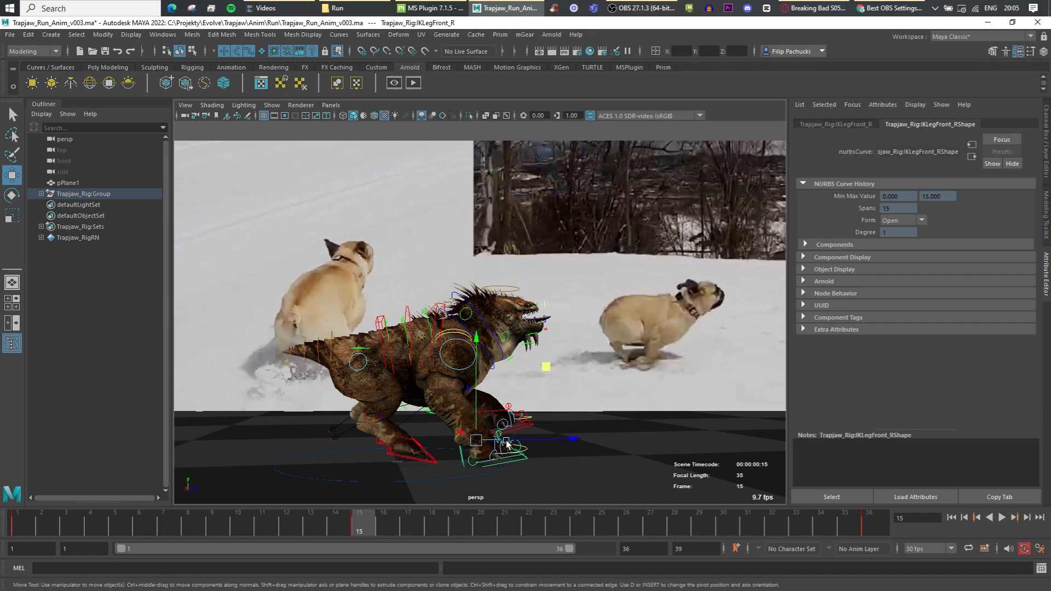
Rotate and reposition the front right foot for the gathered pose on frame 15.
{"action": "key", "text": "e"}
{"action": "left_click_drag", "start_coordinate": [528, 394], "coordinate": [312, 424]}
{"action": "key", "text": "e"}
Rotate the front left foot so the paw bends down and move it back under the chest on frame 15.
{"action": "left_click", "coordinate": [547, 424]}
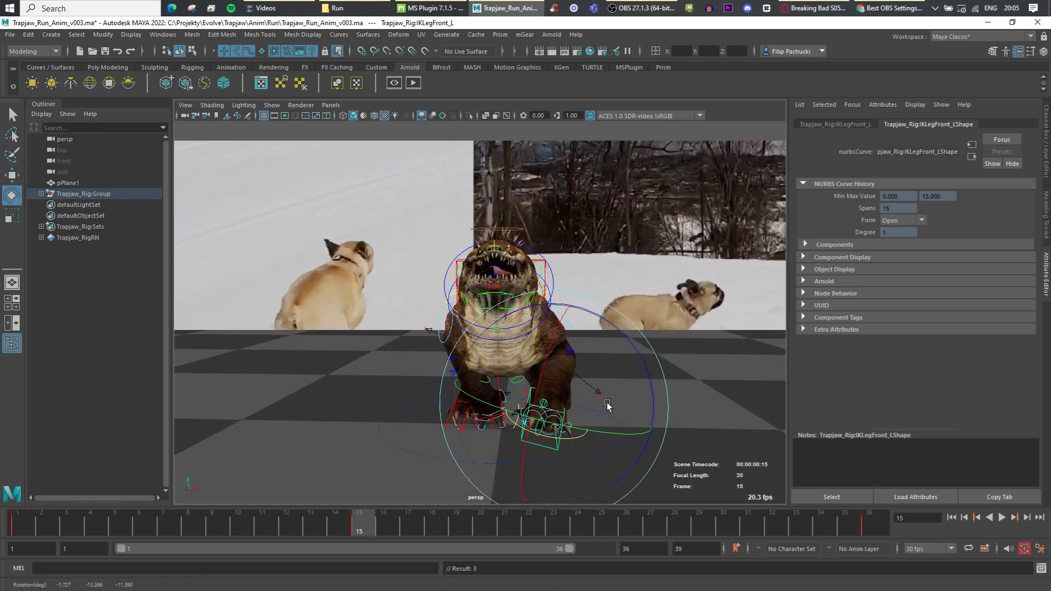
{"action": "left_click_drag", "start_coordinate": [608, 405], "coordinate": [507, 396], "text": "alt"}
{"action": "key", "text": "w"}
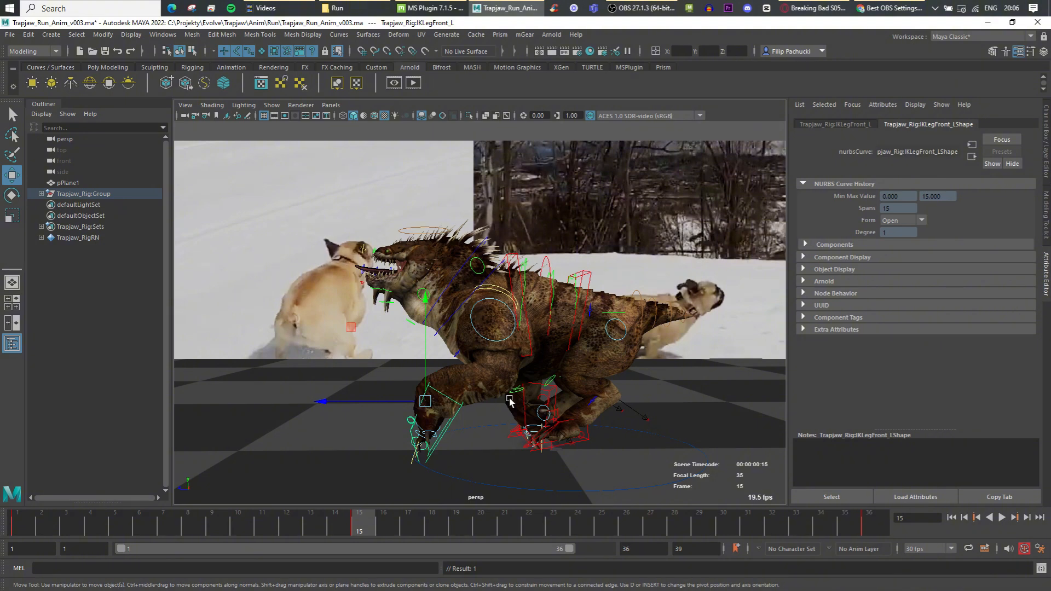
{"action": "right_click_drag", "start_coordinate": [485, 421], "coordinate": [477, 438], "text": "alt"}
{"action": "mouse_move", "coordinate": [477, 439]}
{"action": "left_mouse_down", "text": "alt"}
{"action": "mouse_move", "coordinate": [521, 436]}
{"action": "mouse_move", "coordinate": [476, 424]}
{"action": "left_mouse_up", "text": "alt"}
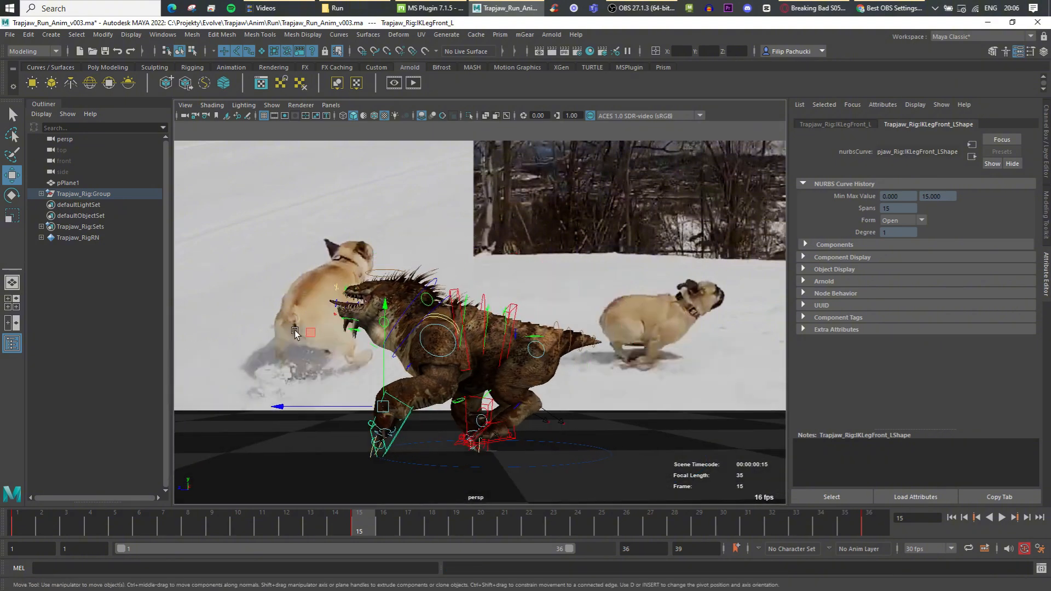
{"action": "left_click_drag", "start_coordinate": [308, 333], "coordinate": [512, 395]}
Adjust the front and hind feet from several angles on frame 15 so all paws gather beneath the body.
{"action": "left_click_drag", "start_coordinate": [534, 409], "coordinate": [466, 435]}
{"action": "left_click", "coordinate": [505, 441]}
{"action": "mouse_move", "coordinate": [410, 423]}
{"action": "left_mouse_down"}
{"action": "mouse_move", "coordinate": [383, 400]}
{"action": "mouse_move", "coordinate": [405, 436]}
{"action": "left_mouse_up"}
{"action": "left_click", "coordinate": [377, 398]}
{"action": "left_click_drag", "start_coordinate": [542, 333], "coordinate": [485, 387], "text": "alt"}
{"action": "left_click", "coordinate": [554, 388]}
{"action": "left_click_drag", "start_coordinate": [485, 388], "coordinate": [581, 383], "text": "alt"}
{"action": "left_click", "coordinate": [527, 447]}
{"action": "left_click_drag", "start_coordinate": [561, 425], "coordinate": [561, 425]}
{"action": "left_click_drag", "start_coordinate": [560, 425], "coordinate": [484, 451], "text": "alt"}
{"action": "key", "text": "e"}
{"action": "key", "text": "w"}
Undo the last chest control move and rotate the rear spine control (IKSpine1_M) to tilt the hips on frame 15.
{"action": "left_click_drag", "start_coordinate": [388, 403], "coordinate": [442, 366], "text": "alt"}
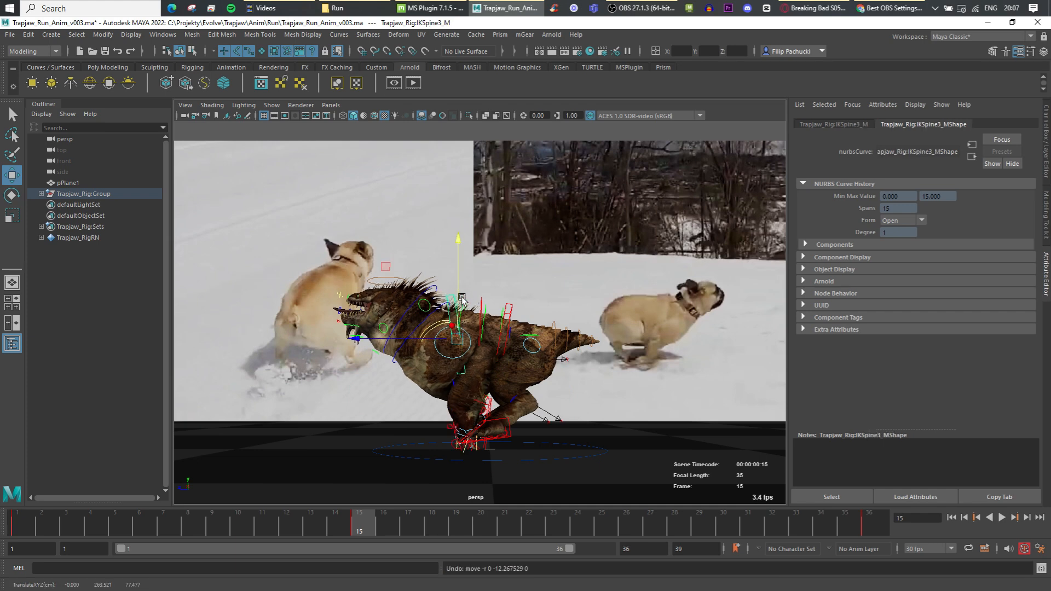
{"action": "key", "text": "ctrl+z"}
{"action": "key", "text": "e"}
{"action": "left_click_drag", "start_coordinate": [542, 390], "coordinate": [582, 396]}
{"action": "key", "text": "w"}
{"action": "left_click", "coordinate": [510, 308]}
{"action": "key", "text": "e"}
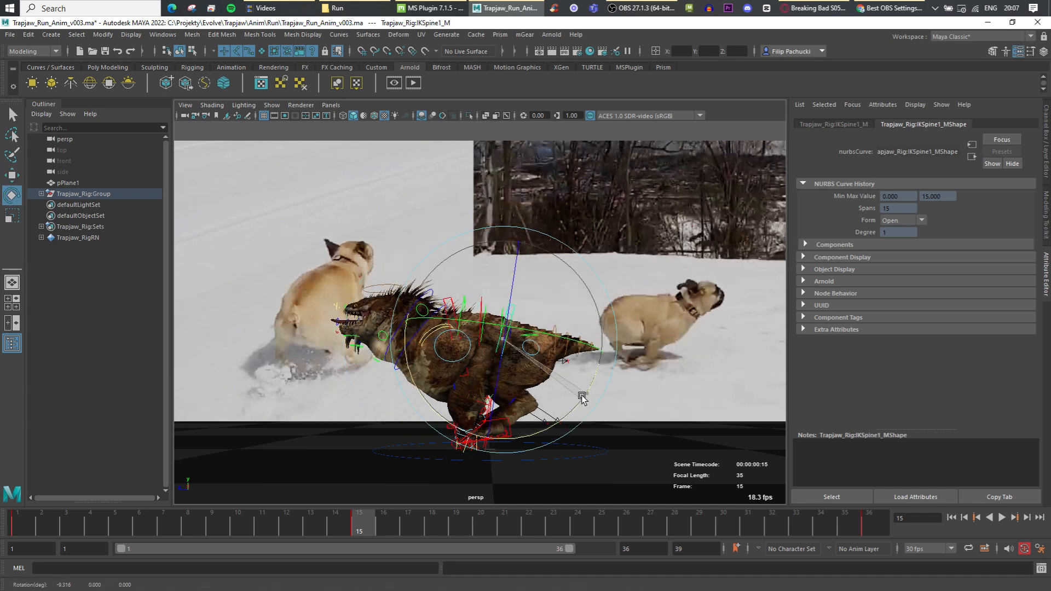
Shift the middle and front spine controls (IKSpine2_M, IKSpine3_M) to arch the back on frame 15.
{"action": "key", "text": "w"}
{"action": "scroll", "coordinate": [487, 310], "scroll_direction": "up", "scroll_amount": 3}
{"action": "left_click", "coordinate": [488, 310]}
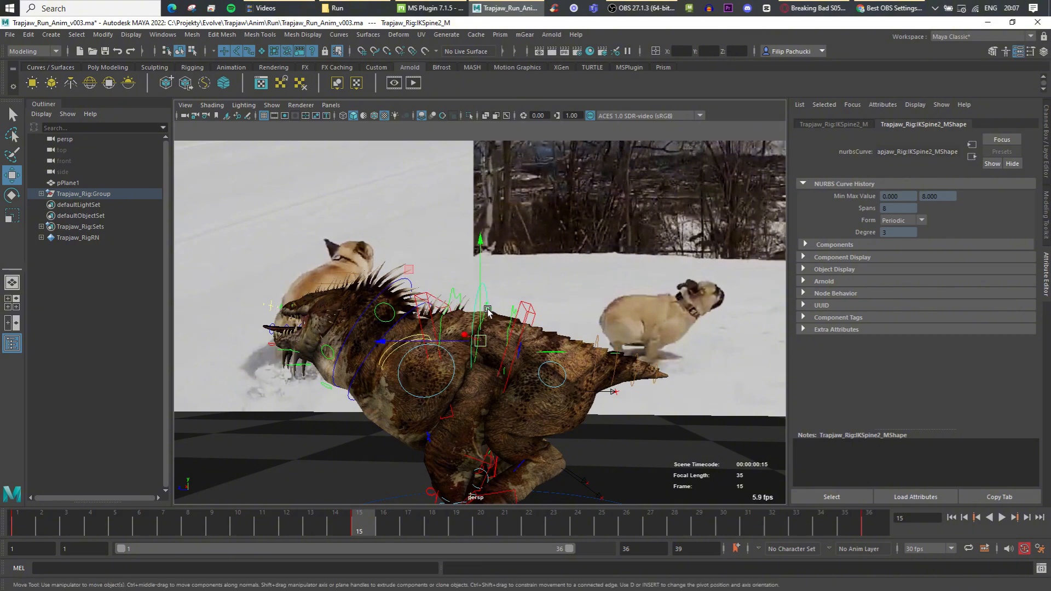
{"action": "left_click_drag", "start_coordinate": [481, 241], "coordinate": [446, 260]}
{"action": "left_click", "coordinate": [438, 301]}
{"action": "scroll", "coordinate": [458, 274], "scroll_direction": "down", "scroll_amount": 4}
{"action": "middle_click_drag", "start_coordinate": [569, 334], "coordinate": [535, 332], "text": "alt"}
{"action": "scroll", "coordinate": [535, 333], "scroll_direction": "up", "scroll_amount": 2}
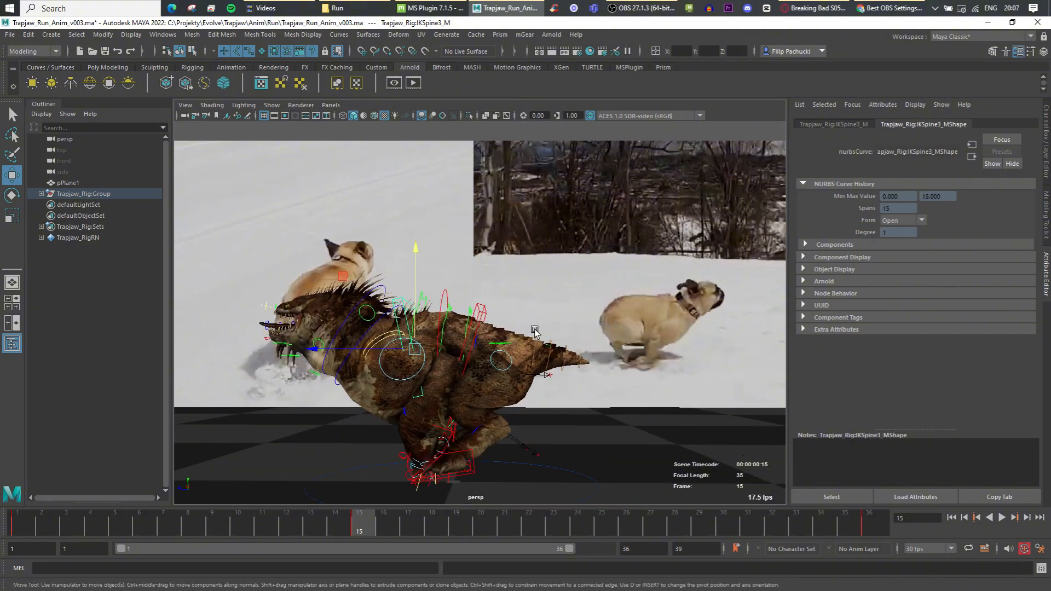
{"action": "left_click", "coordinate": [471, 313]}
Rotate the tail base control (FKTail1_M) downward on frame 15.
{"action": "left_click_drag", "start_coordinate": [541, 345], "coordinate": [536, 374], "text": "alt"}
{"action": "left_click", "coordinate": [546, 359]}
{"action": "key", "text": "e"}
{"action": "left_click_drag", "start_coordinate": [621, 290], "coordinate": [637, 339]}
Rotate the tail upward in the stretched pose on frame 1 and return to frame 15.
{"action": "key", "text": "period"}
{"action": "left_click_drag", "start_coordinate": [471, 269], "coordinate": [488, 261]}
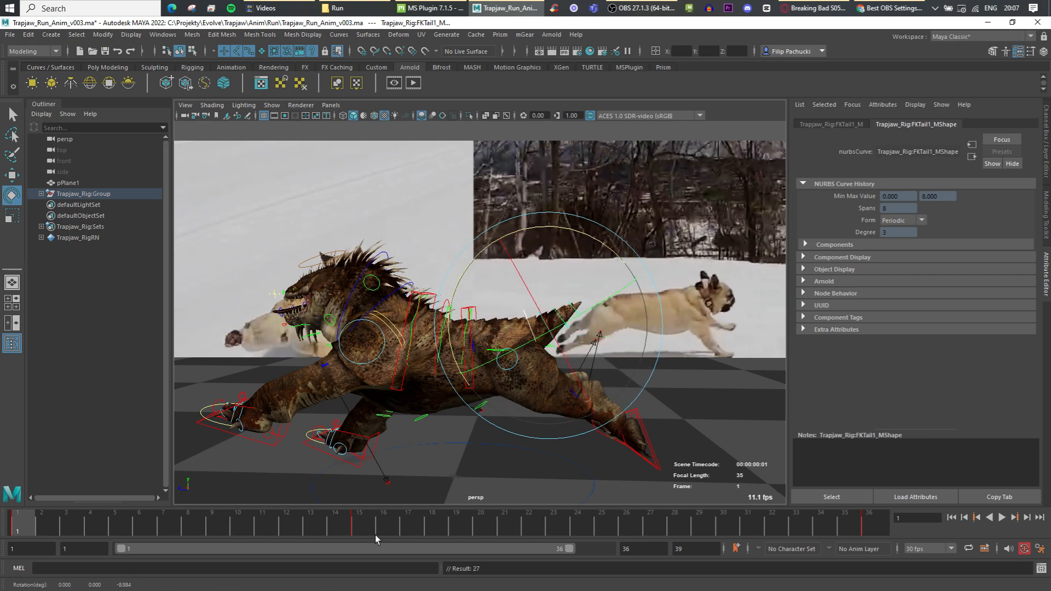
{"action": "left_click", "coordinate": [368, 530]}
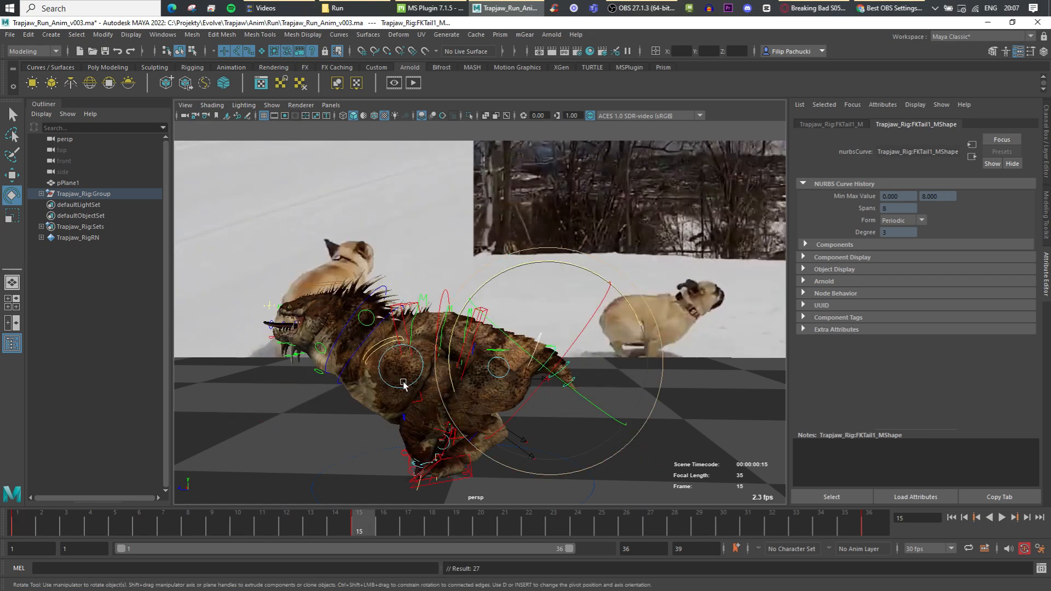
Refine the upper body and paw controls of the gathered pose on frame 15 from several angles.
{"action": "key", "text": "w"}
{"action": "left_click_drag", "start_coordinate": [287, 330], "coordinate": [376, 329], "text": "alt"}
{"action": "left_click", "coordinate": [361, 350]}
{"action": "key", "text": "e"}
{"action": "left_click_drag", "start_coordinate": [437, 392], "coordinate": [559, 375], "text": "alt"}
{"action": "scroll", "coordinate": [559, 376], "scroll_direction": "up", "scroll_amount": 4}
{"action": "middle_click_drag", "start_coordinate": [558, 375], "coordinate": [558, 323], "text": "alt"}
{"action": "left_click", "coordinate": [540, 439]}
{"action": "key", "text": "w"}
{"action": "left_click_drag", "start_coordinate": [442, 444], "coordinate": [449, 417], "text": "alt"}
Adjust the sideways spacing of the right and left hind feet on frame 15.
{"action": "left_click", "coordinate": [429, 439]}
{"action": "scroll", "coordinate": [438, 432], "scroll_direction": "down", "scroll_amount": 4}
{"action": "left_click_drag", "start_coordinate": [488, 384], "coordinate": [707, 404], "text": "alt"}
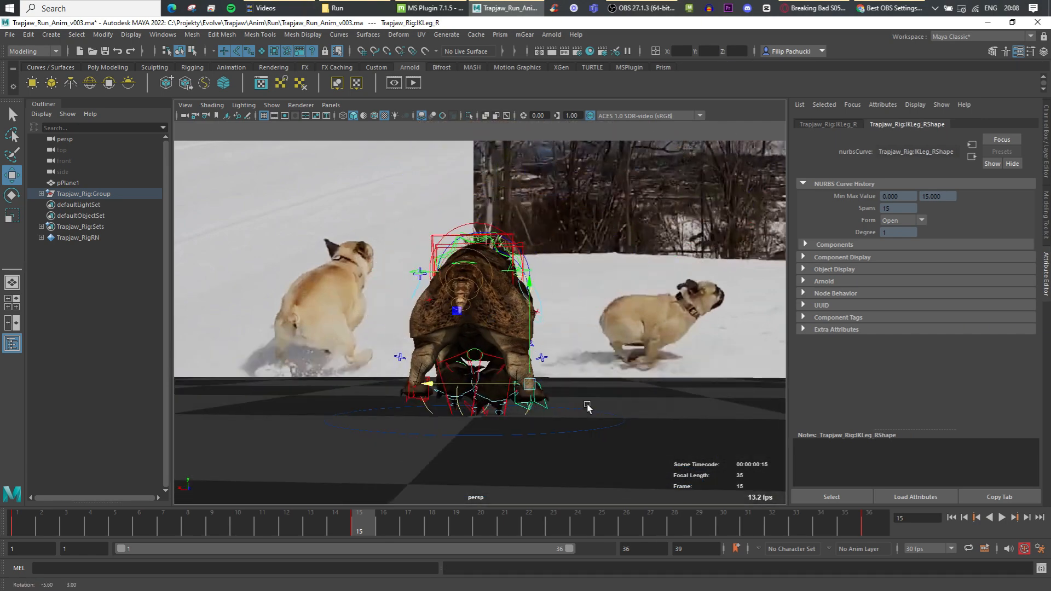
{"action": "left_click", "coordinate": [432, 403]}
{"action": "left_click_drag", "start_coordinate": [427, 410], "coordinate": [649, 414], "text": "alt"}
{"action": "left_click_drag", "start_coordinate": [600, 378], "coordinate": [373, 390], "text": "alt"}
Fine-tune the rotation and placement of the paired feet on frame 15.
{"action": "left_click_drag", "start_coordinate": [507, 412], "coordinate": [525, 392], "text": "alt"}
{"action": "left_click", "coordinate": [521, 395]}
{"action": "key", "text": "e"}
{"action": "key", "text": "w"}
{"action": "left_click", "coordinate": [436, 390], "text": "shift"}
{"action": "left_click_drag", "start_coordinate": [421, 351], "coordinate": [304, 375], "text": "alt"}
{"action": "middle_click_drag", "start_coordinate": [647, 334], "coordinate": [549, 366], "text": "alt"}
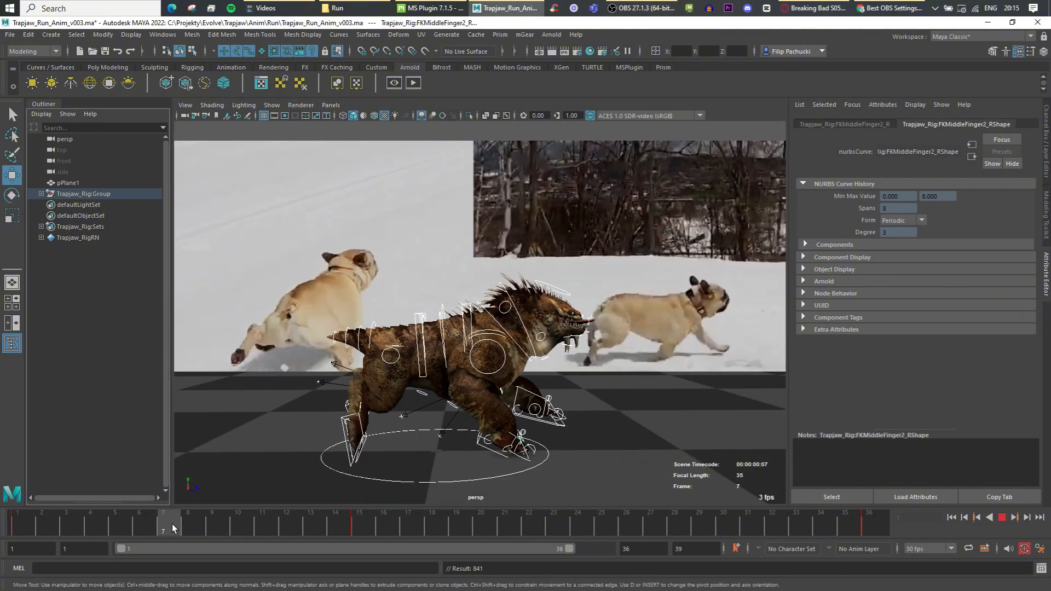
Set keys on all rig controls at the in-between frames 8 and 23.
{"action": "left_click", "coordinate": [196, 520]}
{"action": "key", "text": "alt+v"}
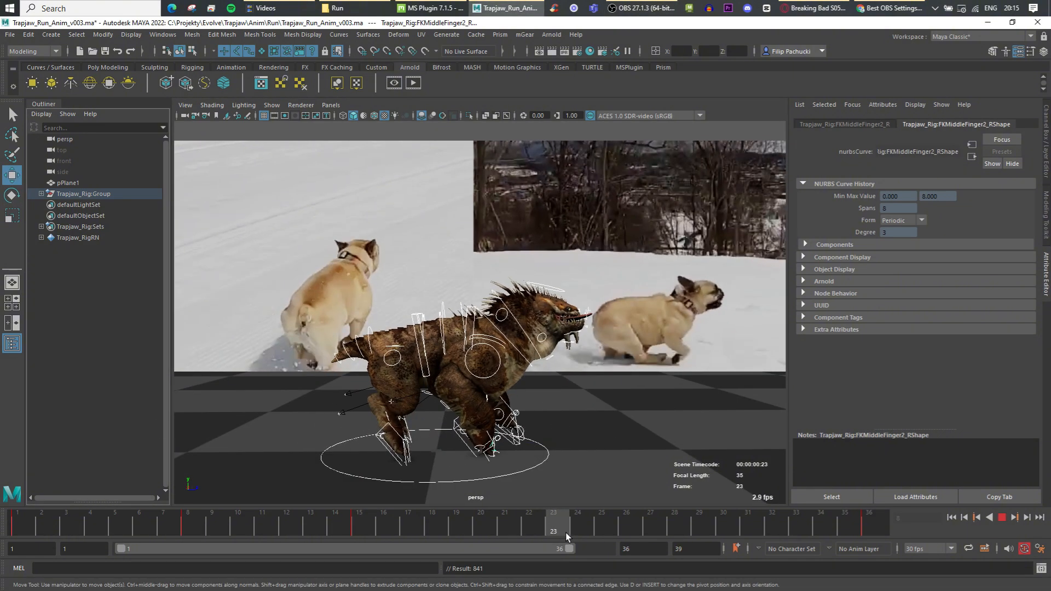
Set the front right foot's Rotate X and Rotate Z to 0 on frame 8.
{"action": "left_click", "coordinate": [198, 528]}
{"action": "left_click_drag", "start_coordinate": [416, 422], "coordinate": [419, 405], "text": "alt"}
{"action": "middle_click_drag", "start_coordinate": [493, 416], "coordinate": [460, 339], "text": "alt"}
{"action": "scroll", "coordinate": [471, 356], "scroll_direction": "up", "scroll_amount": 3}
{"action": "left_click", "coordinate": [478, 376]}
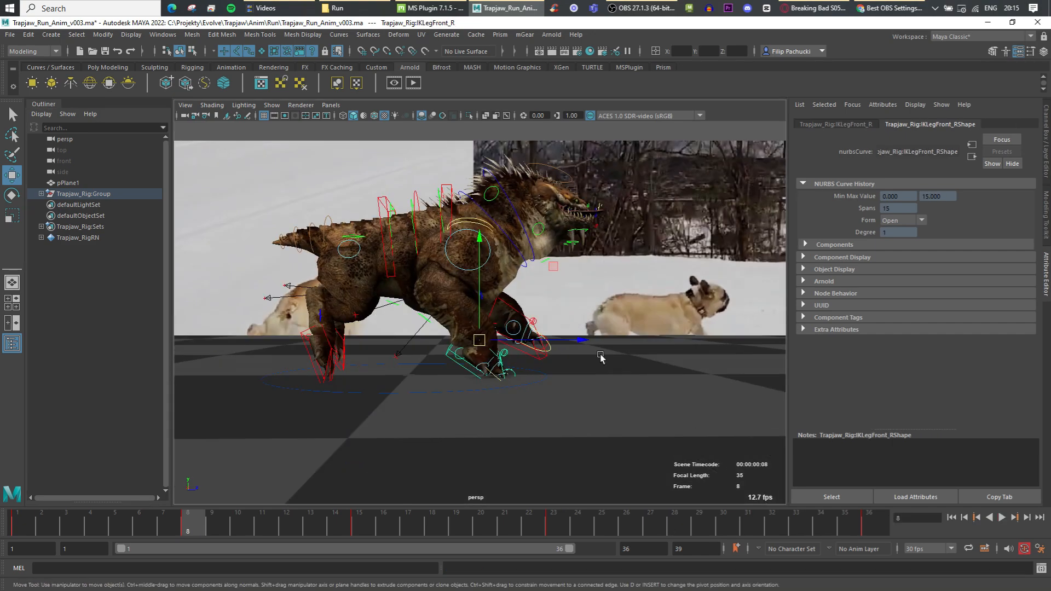
{"action": "left_click", "coordinate": [1046, 142]}
{"action": "left_click", "coordinate": [1023, 171]}
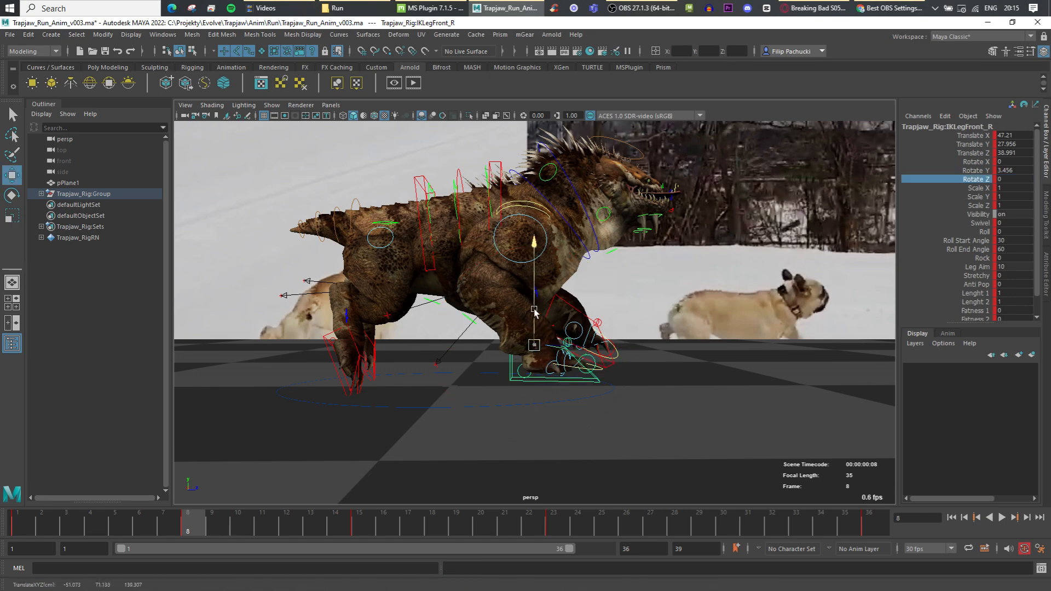
Lower the front right foot to the ground and slide it back beneath the shoulder on frame 8.
{"action": "left_click_drag", "start_coordinate": [542, 324], "coordinate": [542, 327]}
{"action": "scroll", "coordinate": [544, 323], "scroll_direction": "down", "scroll_amount": 2}
{"action": "middle_click_drag", "start_coordinate": [553, 305], "coordinate": [556, 382], "text": "alt"}
{"action": "left_click_drag", "start_coordinate": [605, 433], "coordinate": [557, 433]}
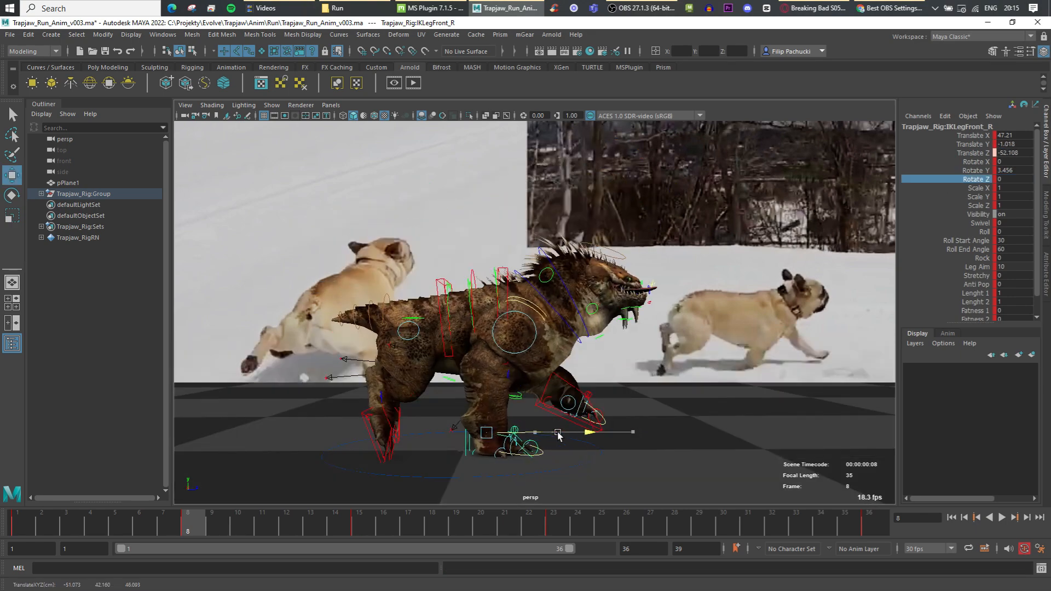
Rotate the front left foot and reach it forward ahead of the chest on frame 8.
{"action": "left_click", "coordinate": [556, 376]}
{"action": "key", "text": "e"}
{"action": "mouse_move", "coordinate": [559, 379]}
{"action": "left_mouse_down", "text": "alt"}
{"action": "mouse_move", "coordinate": [509, 406]}
{"action": "mouse_move", "coordinate": [560, 375]}
{"action": "left_mouse_up", "text": "alt"}
{"action": "left_click_drag", "start_coordinate": [630, 466], "coordinate": [665, 403]}
{"action": "key", "text": "w"}
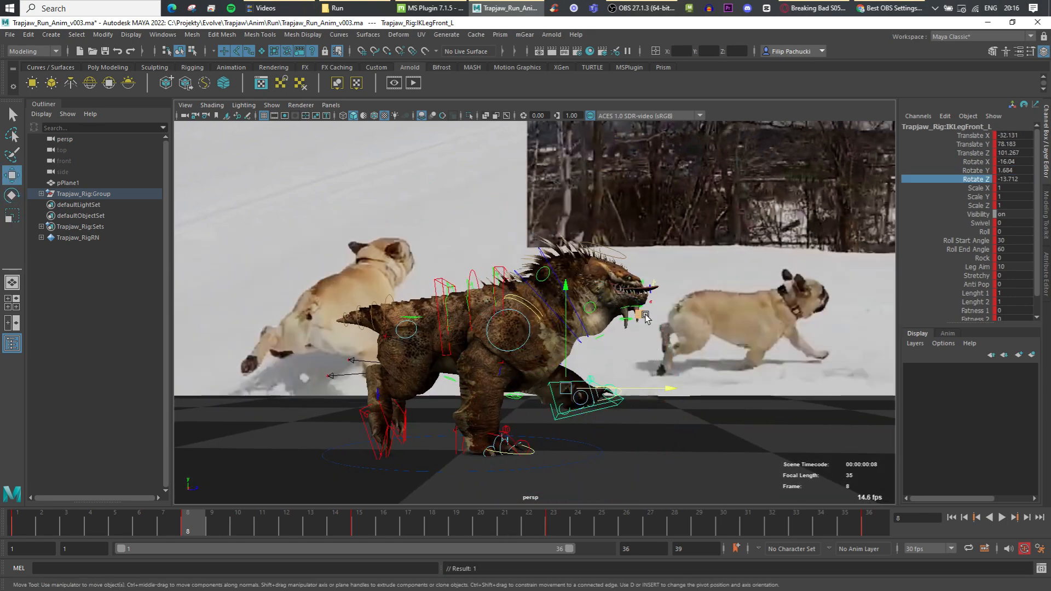
{"action": "left_click_drag", "start_coordinate": [640, 314], "coordinate": [676, 344]}
{"action": "middle_click_drag", "start_coordinate": [482, 410], "coordinate": [544, 412], "text": "alt"}
Rotate both rear feet toes-down and push them back behind the hips on frame 8.
{"action": "left_click", "coordinate": [446, 427]}
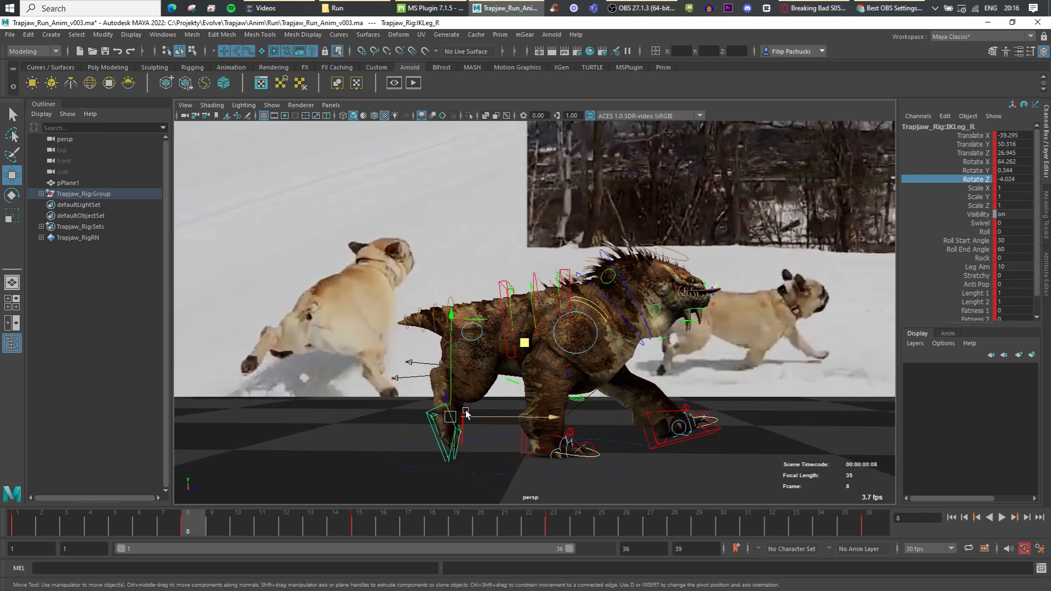
{"action": "left_click", "coordinate": [468, 419], "text": "shift"}
{"action": "mouse_move", "coordinate": [483, 411]}
{"action": "left_mouse_down", "text": "alt"}
{"action": "mouse_move", "coordinate": [505, 415]}
{"action": "mouse_move", "coordinate": [487, 393]}
{"action": "left_mouse_up", "text": "alt"}
{"action": "key", "text": "w"}
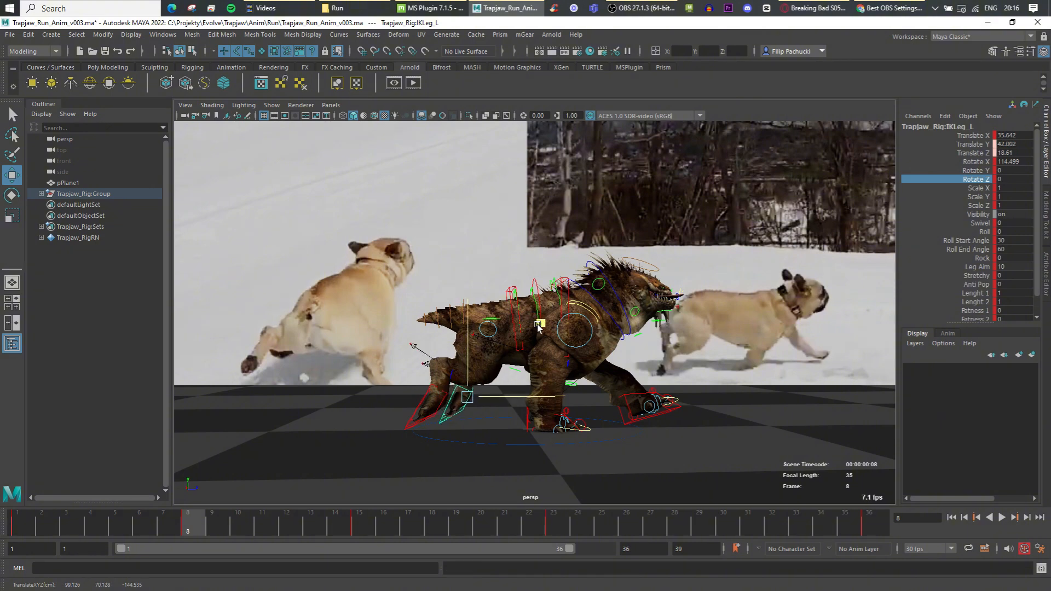
{"action": "key", "text": "e"}
{"action": "left_click_drag", "start_coordinate": [538, 327], "coordinate": [548, 347]}
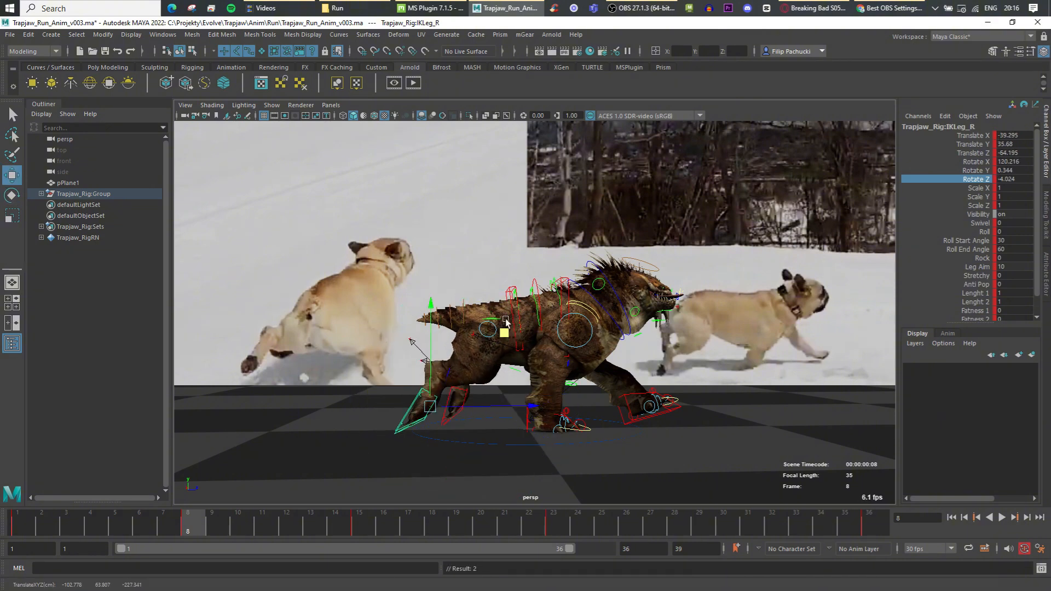
Raise the hip spine control to a Translate Y of about 16 on frame 15 and key it.
{"action": "key", "text": "period"}
{"action": "key", "text": "period"}
{"action": "key", "text": "period"}
{"action": "key", "text": "period"}
{"action": "key", "text": "period"}
{"action": "left_click", "coordinate": [513, 289]}
{"action": "key", "text": "comma"}
{"action": "key", "text": "period"}
{"action": "key", "text": "comma"}
{"action": "key", "text": "period"}
{"action": "left_click_drag", "start_coordinate": [513, 290], "coordinate": [514, 279]}
{"action": "key", "text": "s"}
{"action": "key", "text": "period"}
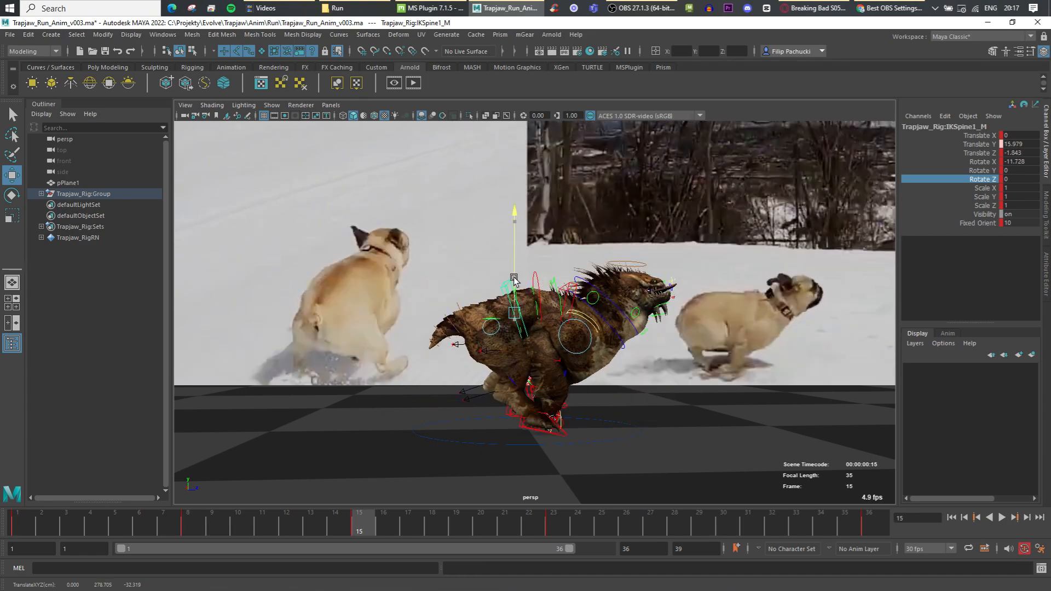
Step back and forth through the key poses to compare the body's arc with the reference dog.
{"action": "key", "text": "comma"}
{"action": "key", "text": "period"}
{"action": "key", "text": "period"}
{"action": "key", "text": "comma"}
{"action": "key", "text": "comma"}
{"action": "key", "text": "period"}
{"action": "key", "text": "period"}
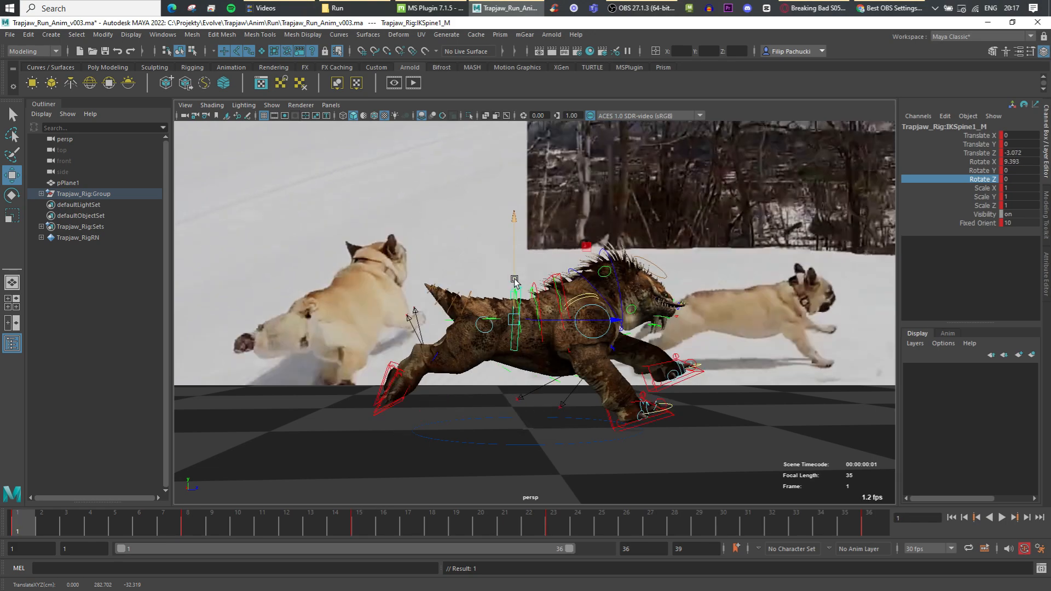
{"action": "key", "text": "comma"}
{"action": "key", "text": "comma"}
{"action": "key", "text": "comma"}
Rotate the head control to match the reference dog on frames 1 and 8.
{"action": "left_click", "coordinate": [626, 282]}
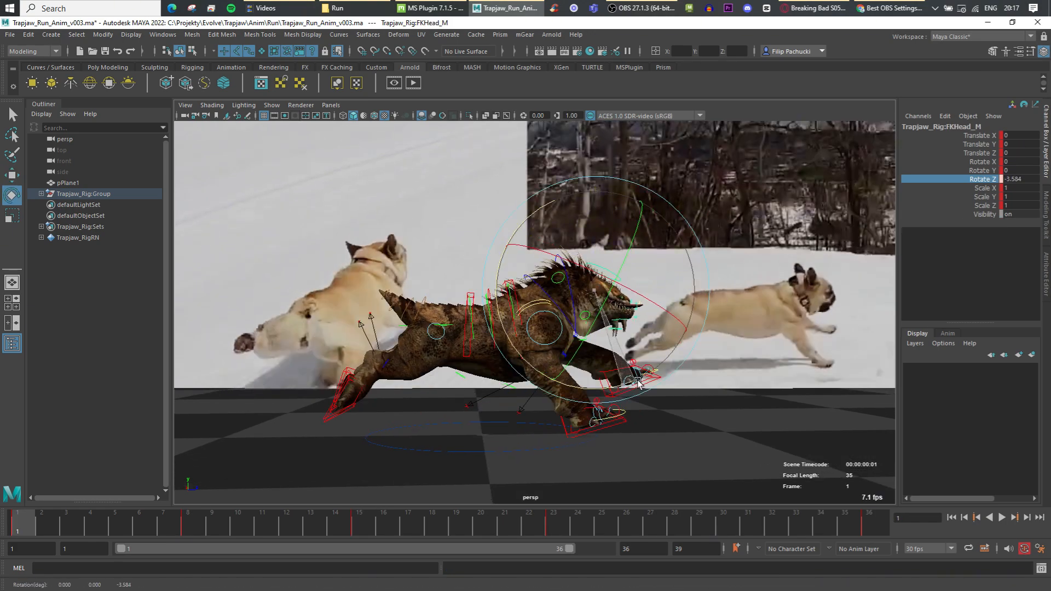
{"action": "left_click", "coordinate": [198, 524]}
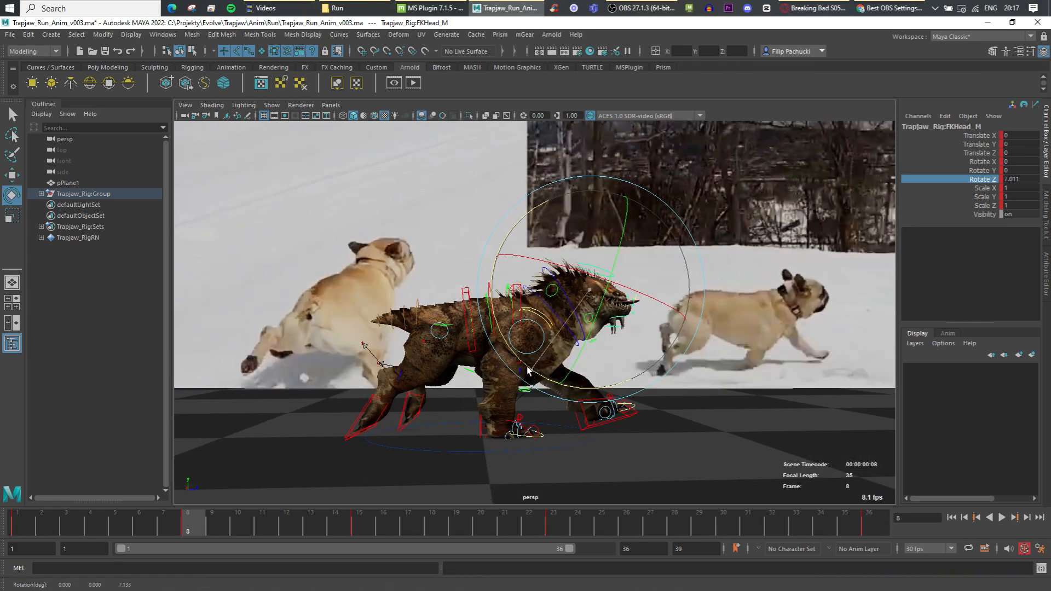
{"action": "left_click_drag", "start_coordinate": [190, 526], "coordinate": [557, 511]}
{"action": "key", "text": "w"}
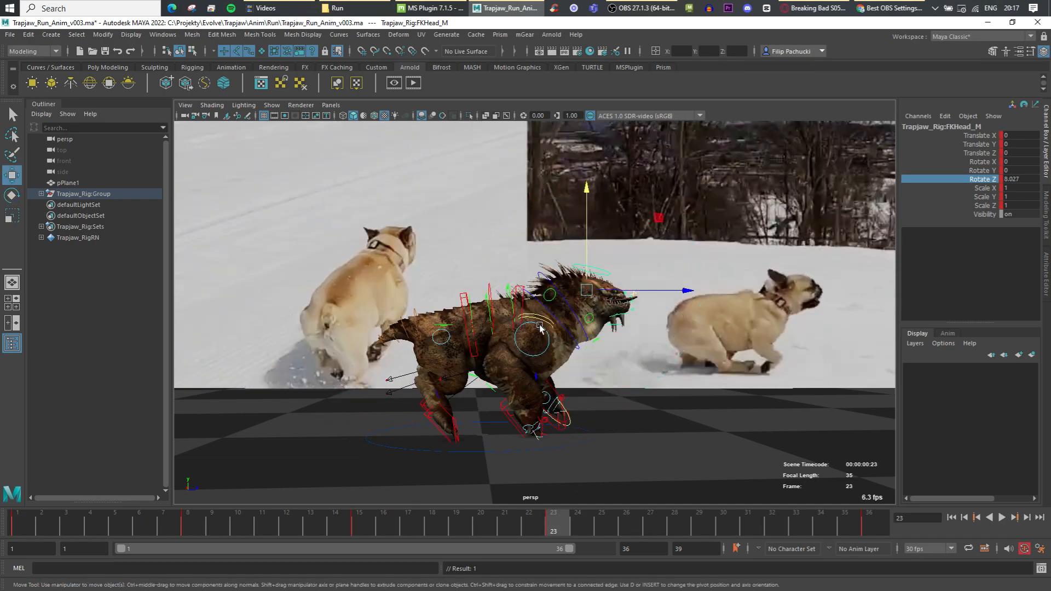
Swing the rear right foot forward beneath the belly on frame 23 and rotate it nearly flat, to a Rotate X of about 1.8.
{"action": "left_click", "coordinate": [493, 411]}
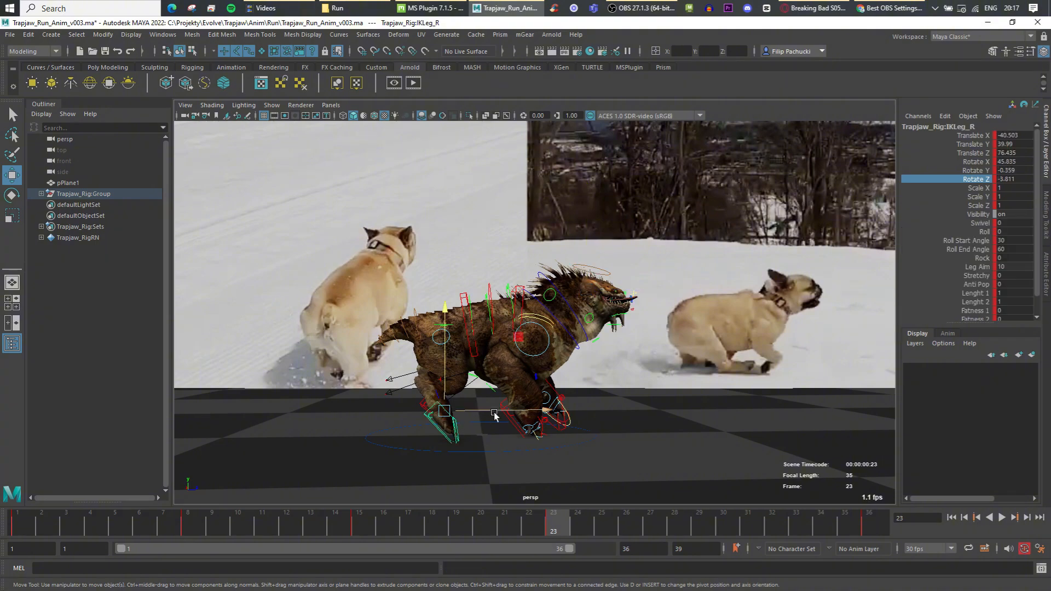
{"action": "left_click_drag", "start_coordinate": [544, 395], "coordinate": [541, 395]}
{"action": "key", "text": "e"}
{"action": "left_click_drag", "start_coordinate": [575, 430], "coordinate": [565, 363]}
{"action": "key", "text": "w"}
{"action": "left_click_drag", "start_coordinate": [493, 369], "coordinate": [493, 359]}
{"action": "scroll", "coordinate": [493, 384], "scroll_direction": "up", "scroll_amount": 8}
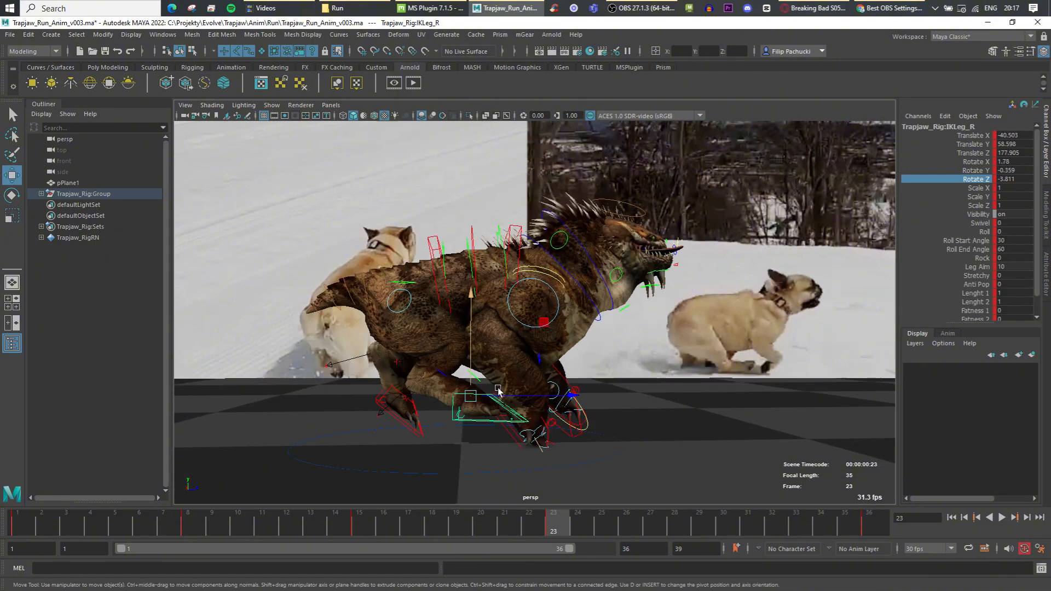
Try to rotate the rear right foot's heel roll control to about 40 on X on frame 23.
{"action": "middle_click_drag", "start_coordinate": [450, 438], "coordinate": [474, 367], "text": "alt"}
{"action": "key", "text": "4"}
{"action": "mouse_move", "coordinate": [474, 368]}
{"action": "left_mouse_down", "text": "alt"}
{"action": "mouse_move", "coordinate": [482, 386]}
{"action": "mouse_move", "coordinate": [530, 364]}
{"action": "left_mouse_up", "text": "alt"}
{"action": "left_click", "coordinate": [614, 390]}
{"action": "scroll", "coordinate": [547, 372], "scroll_direction": "down", "scroll_amount": 5}
{"action": "key", "text": "6"}
{"action": "key", "text": "e"}
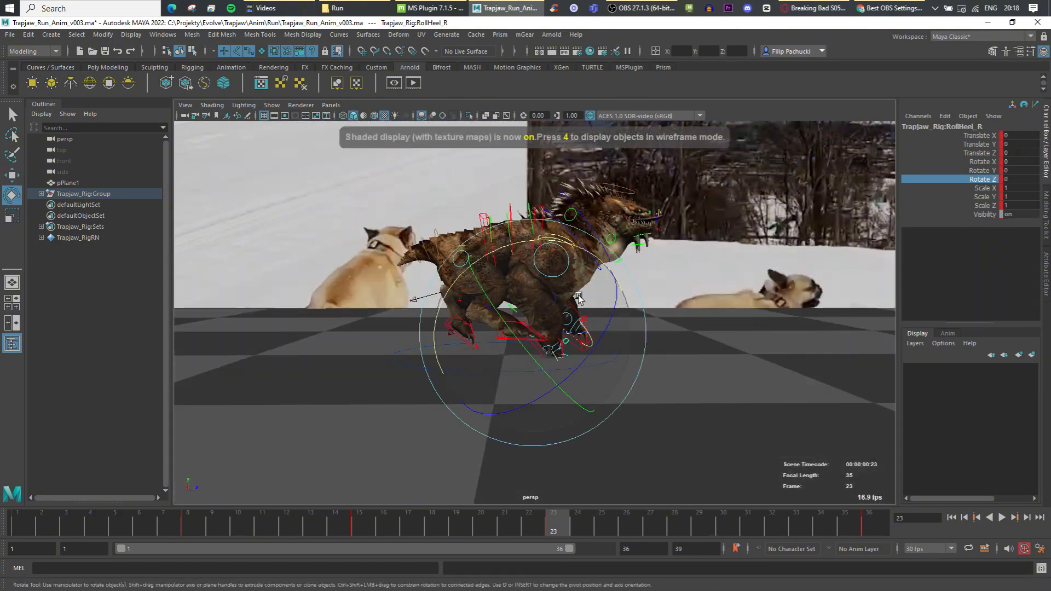
{"action": "scroll", "coordinate": [530, 363], "scroll_direction": "up", "scroll_amount": 5}
{"action": "key", "text": "4"}
{"action": "scroll", "coordinate": [530, 362], "scroll_direction": "up", "scroll_amount": 5}
{"action": "key", "text": "w"}
{"action": "key", "text": "e"}
{"action": "left_click_drag", "start_coordinate": [548, 277], "coordinate": [567, 290]}
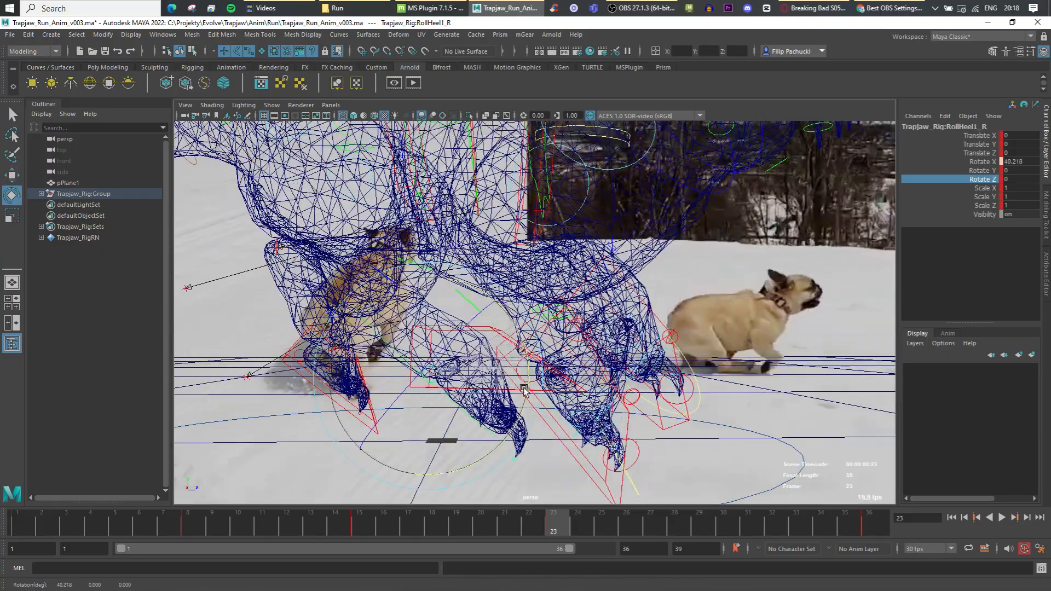
{"action": "key", "text": "w"}
{"action": "left_click", "coordinate": [529, 381]}
{"action": "key", "text": "ctrl+z"}
{"action": "key", "text": "ctrl+z"}
{"action": "key", "text": "ctrl+z"}
{"action": "key", "text": "ctrl+z"}
{"action": "key", "text": "ctrl+z"}
Try another rotation on the rear right foot's small roll controls, picked in wireframe display.
{"action": "mouse_move", "coordinate": [528, 382]}
{"action": "left_mouse_down", "text": "alt"}
{"action": "mouse_move", "coordinate": [473, 421]}
{"action": "mouse_move", "coordinate": [422, 371]}
{"action": "mouse_move", "coordinate": [476, 363]}
{"action": "mouse_move", "coordinate": [487, 334]}
{"action": "mouse_move", "coordinate": [584, 394]}
{"action": "left_mouse_up", "text": "alt"}
{"action": "scroll", "coordinate": [490, 408], "scroll_direction": "up", "scroll_amount": 4}
{"action": "key", "text": "5"}
{"action": "key", "text": "4"}
{"action": "left_click", "coordinate": [482, 356]}
{"action": "left_click", "coordinate": [506, 356]}
{"action": "key", "text": "e"}
{"action": "key", "text": "ctrl+z"}
{"action": "left_click_drag", "start_coordinate": [564, 305], "coordinate": [476, 291]}
{"action": "key", "text": "ctrl+z"}
Try to bend the rear right foot from its heel control and raise the foot on frame 23.
{"action": "left_click", "coordinate": [420, 405]}
{"action": "key", "text": "w"}
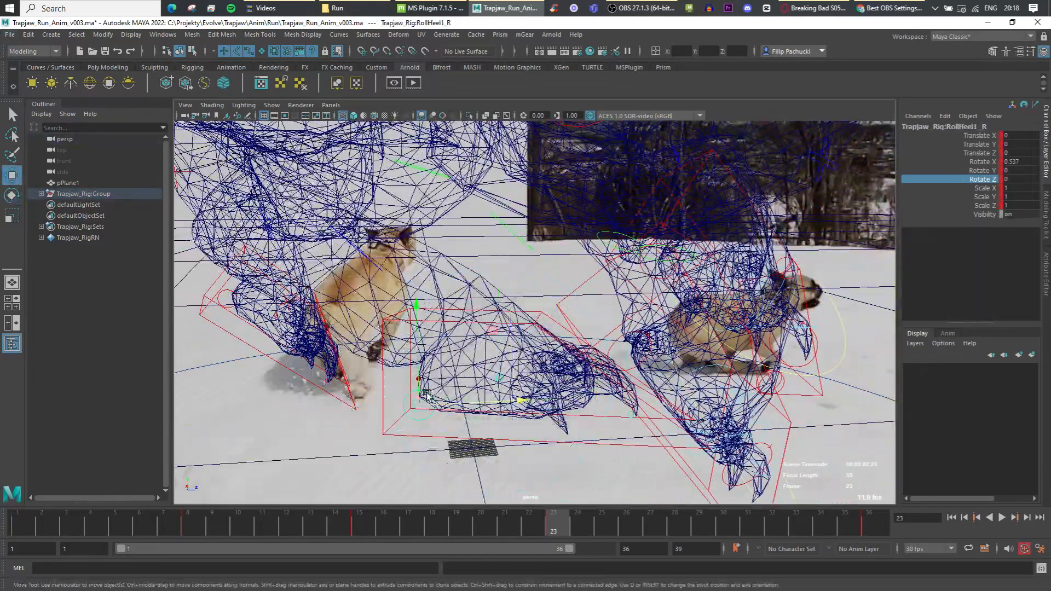
{"action": "scroll", "coordinate": [557, 346], "scroll_direction": "down", "scroll_amount": 4}
{"action": "key", "text": "6"}
{"action": "left_click_drag", "start_coordinate": [557, 346], "coordinate": [549, 297], "text": "alt"}
{"action": "key", "text": "e"}
{"action": "left_click_drag", "start_coordinate": [514, 261], "coordinate": [467, 249]}
{"action": "key", "text": "ctrl+z"}
{"action": "key", "text": "w"}
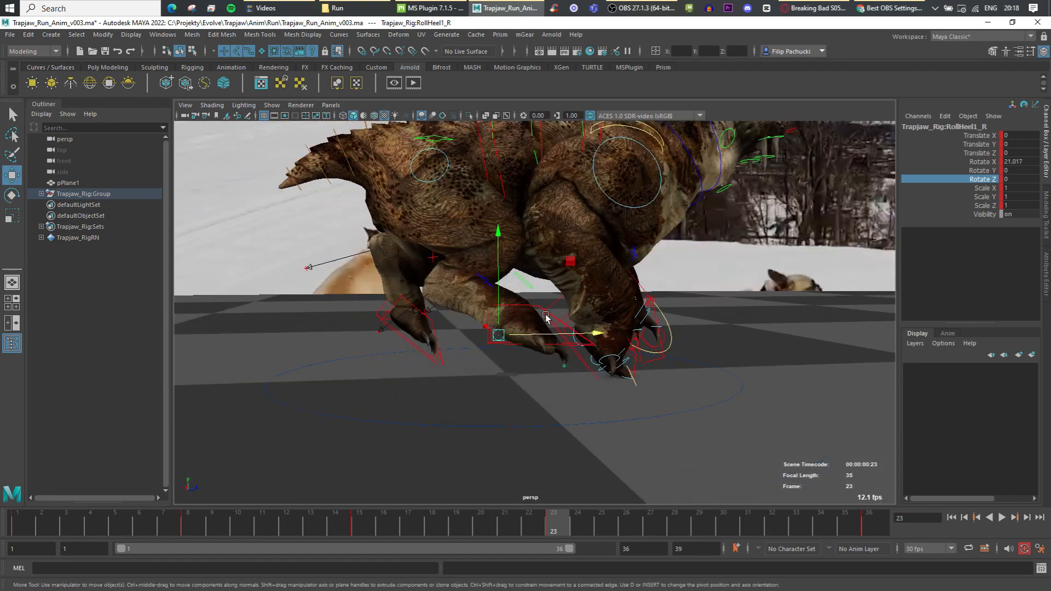
{"action": "left_click", "coordinate": [550, 316]}
{"action": "left_click_drag", "start_coordinate": [582, 232], "coordinate": [582, 219]}
{"action": "key", "text": "ctrl+z"}
{"action": "key", "text": "ctrl+z"}
Move the rear left foot forward beneath the body and rotate it on frame 23, declining the autosave request.
{"action": "left_click", "coordinate": [582, 218]}
{"action": "key", "text": "4"}
{"action": "left_click_drag", "start_coordinate": [548, 350], "coordinate": [465, 323], "text": "alt"}
{"action": "left_click", "coordinate": [464, 323]}
{"action": "scroll", "coordinate": [465, 323], "scroll_direction": "down", "scroll_amount": 4}
{"action": "middle_click_drag", "start_coordinate": [464, 323], "coordinate": [408, 383], "text": "alt"}
{"action": "mouse_move", "coordinate": [495, 286]}
{"action": "left_mouse_down"}
{"action": "mouse_move", "coordinate": [569, 261]}
{"action": "mouse_move", "coordinate": [433, 268]}
{"action": "left_mouse_up"}
{"action": "key", "text": "e"}
{"action": "key", "text": "6"}
{"action": "scroll", "coordinate": [486, 357], "scroll_direction": "down", "scroll_amount": 2}
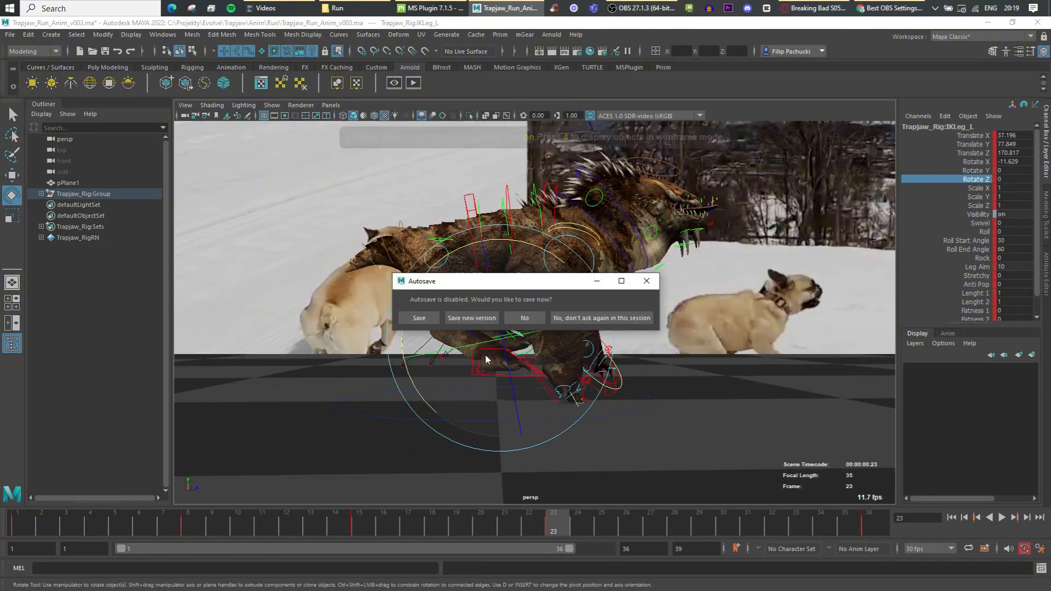
{"action": "left_click", "coordinate": [525, 318]}
Raise the rear right foot on frame 23, rotate it to about -29 on X and shift it outward to a Translate X of about -51.
{"action": "left_click_drag", "start_coordinate": [515, 328], "coordinate": [507, 356], "text": "alt"}
{"action": "key", "text": "w"}
{"action": "left_click", "coordinate": [497, 404]}
{"action": "left_click_drag", "start_coordinate": [566, 310], "coordinate": [566, 314]}
{"action": "key", "text": "e"}
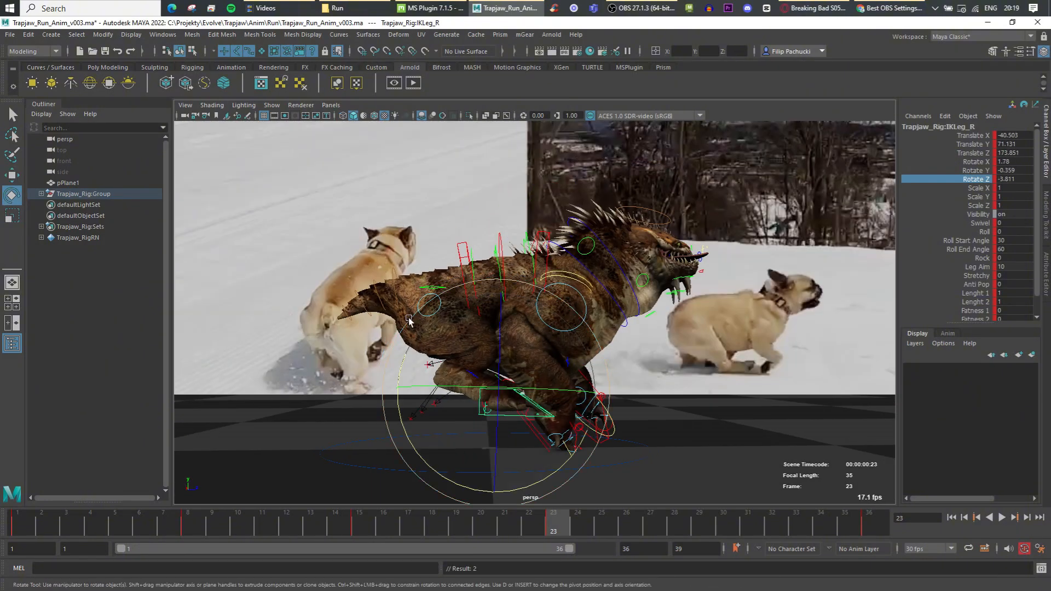
{"action": "left_click_drag", "start_coordinate": [409, 320], "coordinate": [399, 399]}
{"action": "left_click_drag", "start_coordinate": [624, 339], "coordinate": [529, 365], "text": "alt"}
{"action": "key", "text": "w"}
{"action": "left_click_drag", "start_coordinate": [561, 389], "coordinate": [554, 390]}
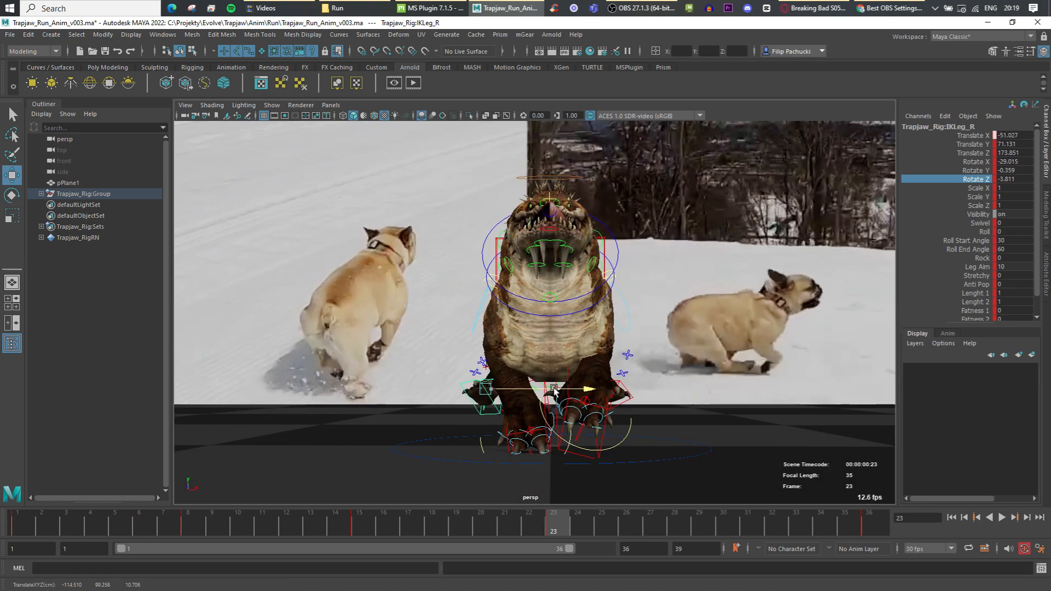
Adjust the front left foot's rotation and slide it forward under the chest on frame 23.
{"action": "left_click", "coordinate": [622, 405]}
{"action": "left_click_drag", "start_coordinate": [621, 408], "coordinate": [507, 384], "text": "alt"}
{"action": "left_click_drag", "start_coordinate": [500, 325], "coordinate": [514, 408]}
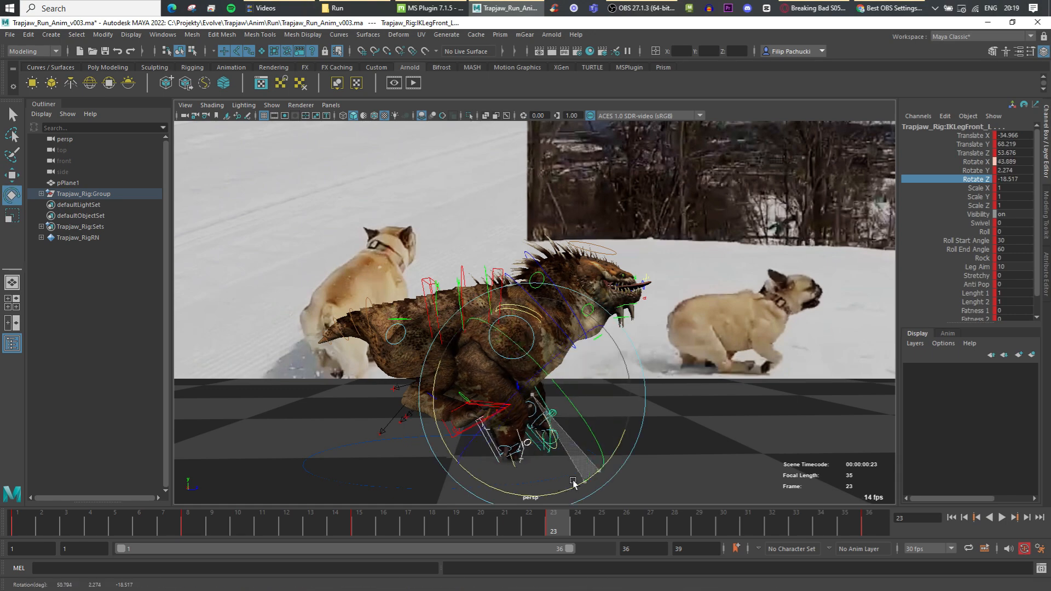
{"action": "key", "text": "ctrl+z"}
{"action": "key", "text": "w"}
{"action": "left_click_drag", "start_coordinate": [631, 443], "coordinate": [405, 448], "text": "alt"}
{"action": "left_click_drag", "start_coordinate": [522, 368], "coordinate": [522, 399]}
{"action": "left_click_drag", "start_coordinate": [728, 419], "coordinate": [521, 409], "text": "alt"}
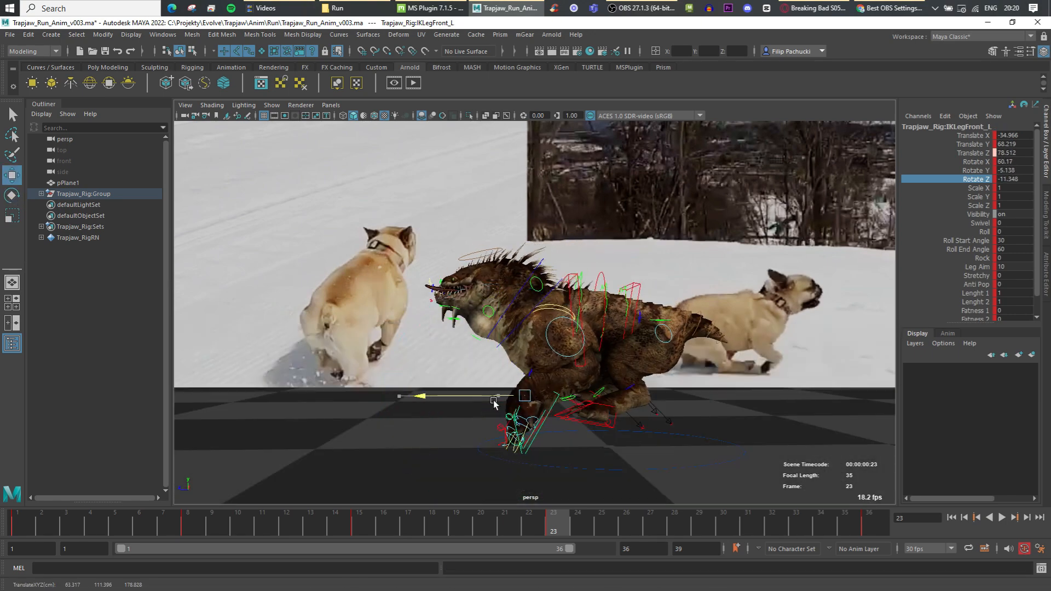
{"action": "left_click_drag", "start_coordinate": [453, 372], "coordinate": [614, 345], "text": "alt"}
{"action": "left_click", "coordinate": [589, 336]}
{"action": "left_click_drag", "start_coordinate": [614, 345], "coordinate": [586, 381], "text": "alt"}
{"action": "left_click", "coordinate": [519, 391]}
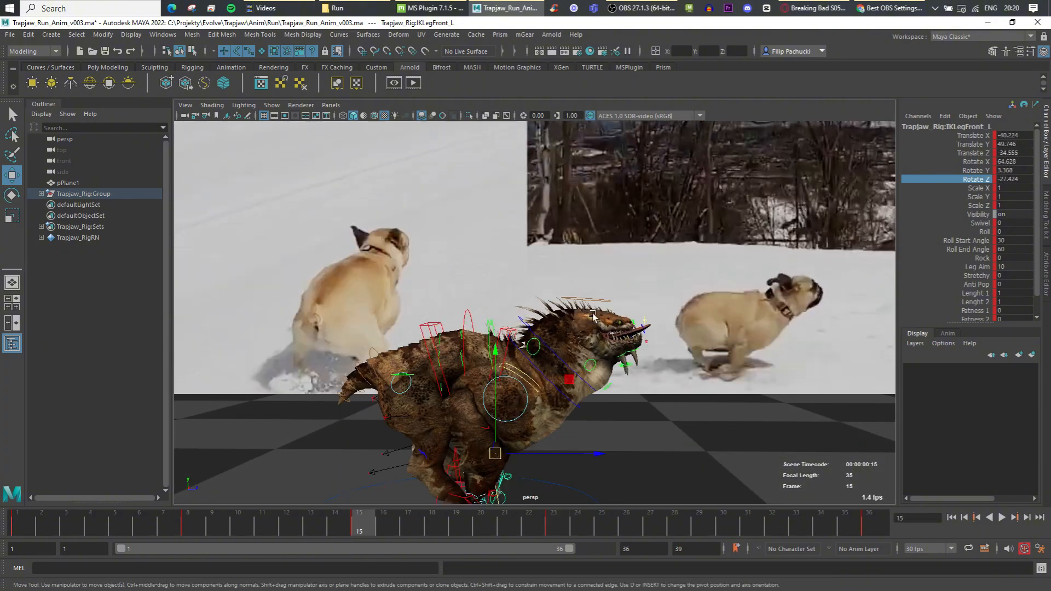
Adjust the neck rotation on frame 15 and the chest spine control's placement on frame 23.
{"action": "left_click", "coordinate": [515, 334]}
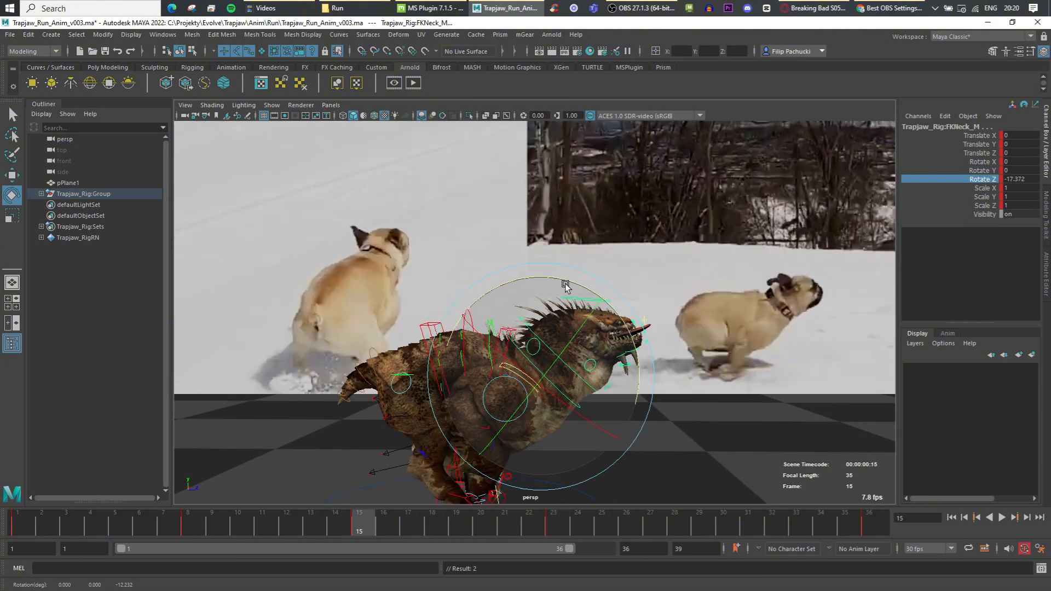
{"action": "key", "text": "w"}
{"action": "left_click", "coordinate": [502, 324]}
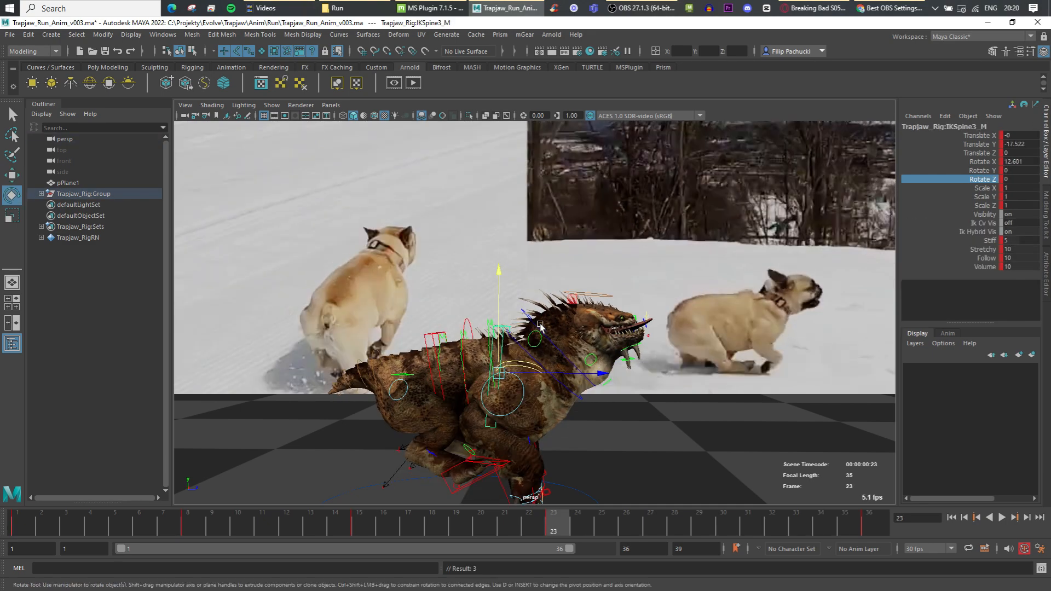
{"action": "left_click_drag", "start_coordinate": [540, 325], "coordinate": [500, 315]}
{"action": "key", "text": "w"}
Rotate the head control to about 6.6 on Z on frame 23.
{"action": "left_click", "coordinate": [594, 300]}
{"action": "key", "text": "e"}
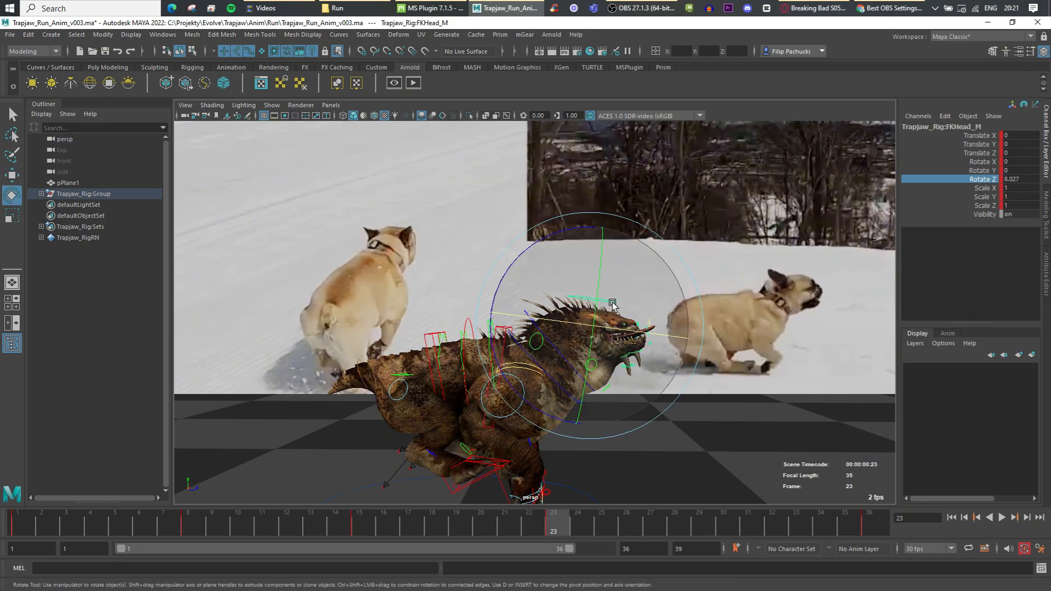
{"action": "left_click_drag", "start_coordinate": [540, 243], "coordinate": [547, 239]}
{"action": "left_click_drag", "start_coordinate": [623, 390], "coordinate": [629, 367], "text": "alt"}
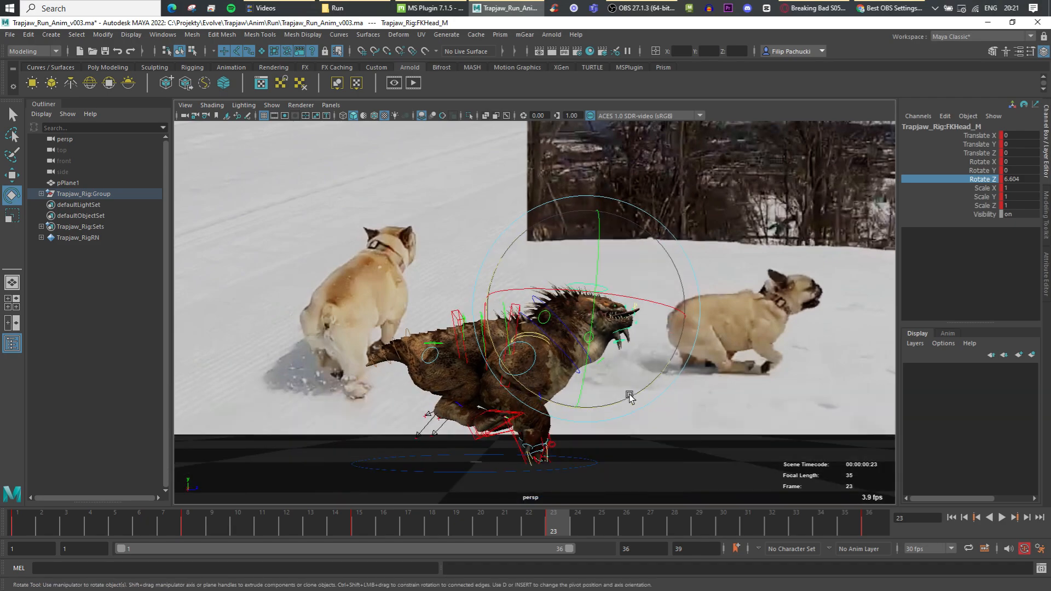
Play back the run cycle to check the blocked poses in motion.
{"action": "left_click", "coordinate": [871, 529]}
{"action": "left_click", "coordinate": [1002, 518]}
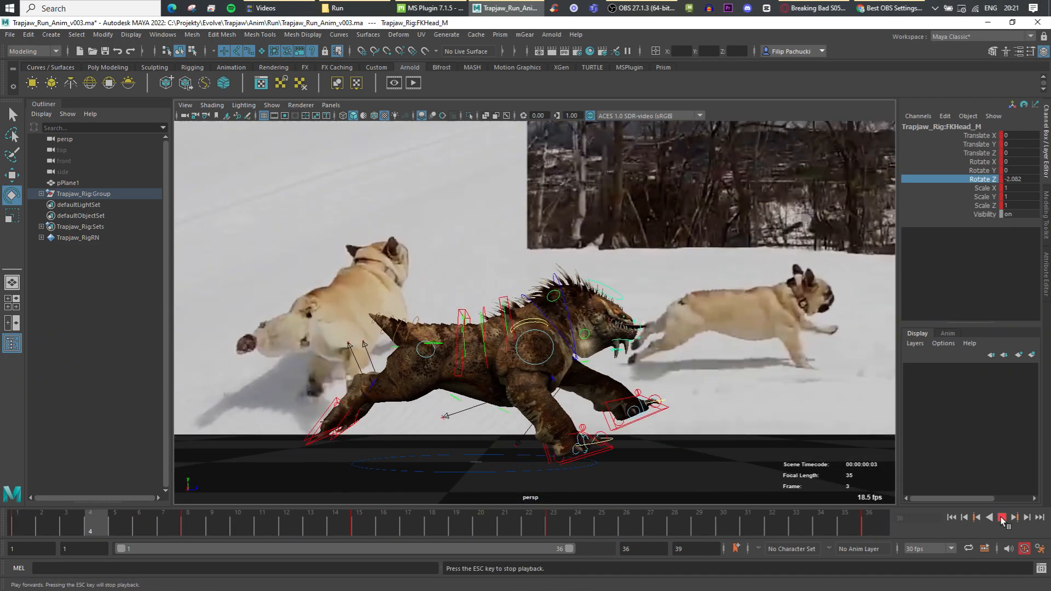
{"action": "left_click", "coordinate": [1002, 519]}
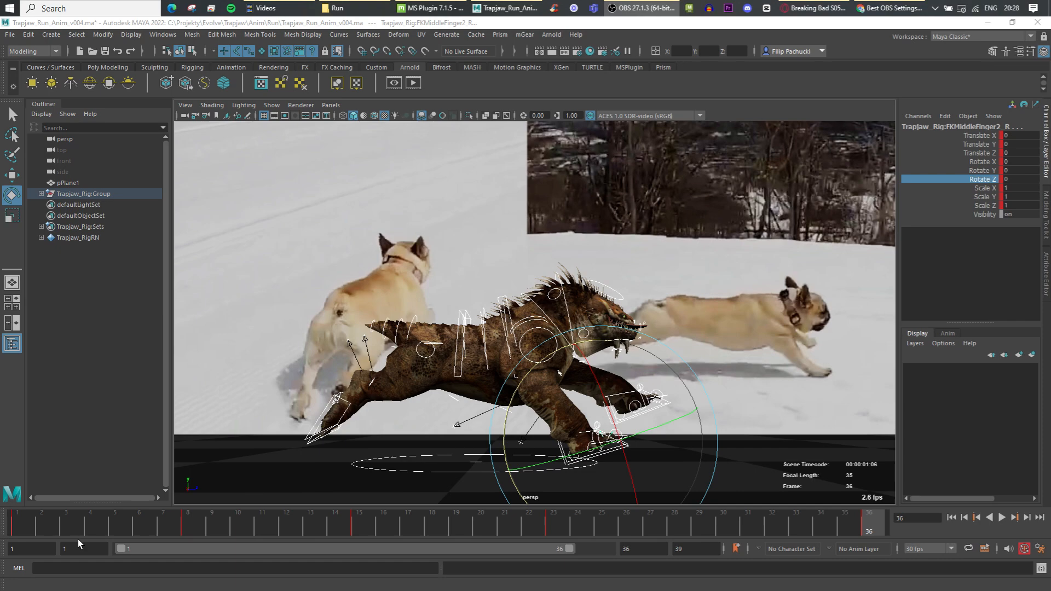
Set the front right foot's Rotate X to 0 on frame 11.
{"action": "left_click", "coordinate": [54, 522]}
{"action": "left_click_drag", "start_coordinate": [53, 521], "coordinate": [262, 517]}
{"action": "key", "text": "w"}
{"action": "left_click", "coordinate": [573, 432]}
{"action": "key", "text": "e"}
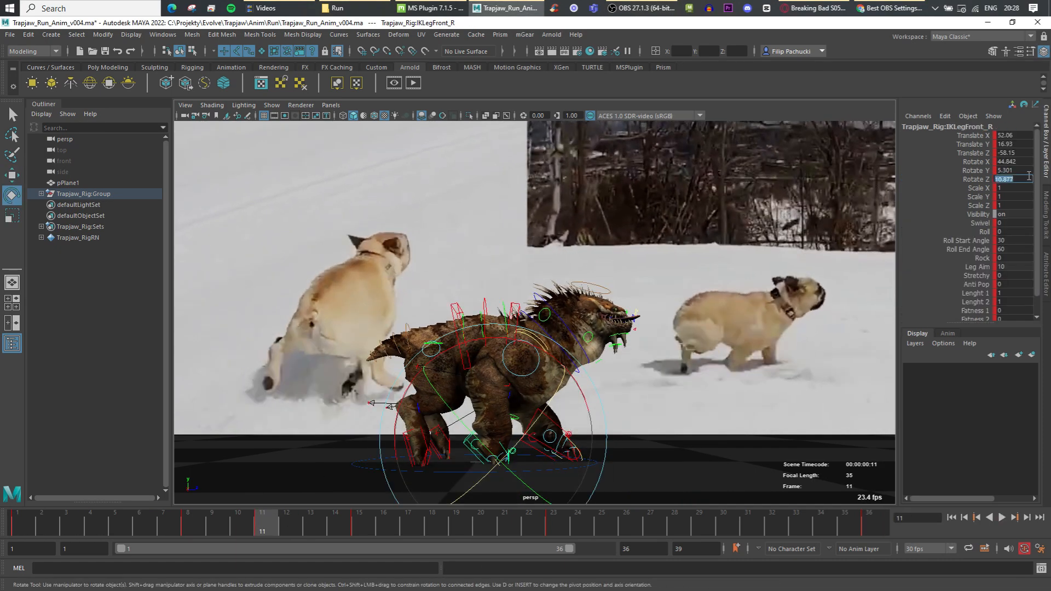
{"action": "left_click", "coordinate": [961, 180]}
{"action": "key", "text": "ctrl+z"}
{"action": "left_click", "coordinate": [1009, 162]}
{"action": "type", "text": "0"}
{"action": "key", "text": "Return"}
Lower the front right foot to the ground on frame 11 and slide it back on frames 8 and 11.
{"action": "key", "text": "w"}
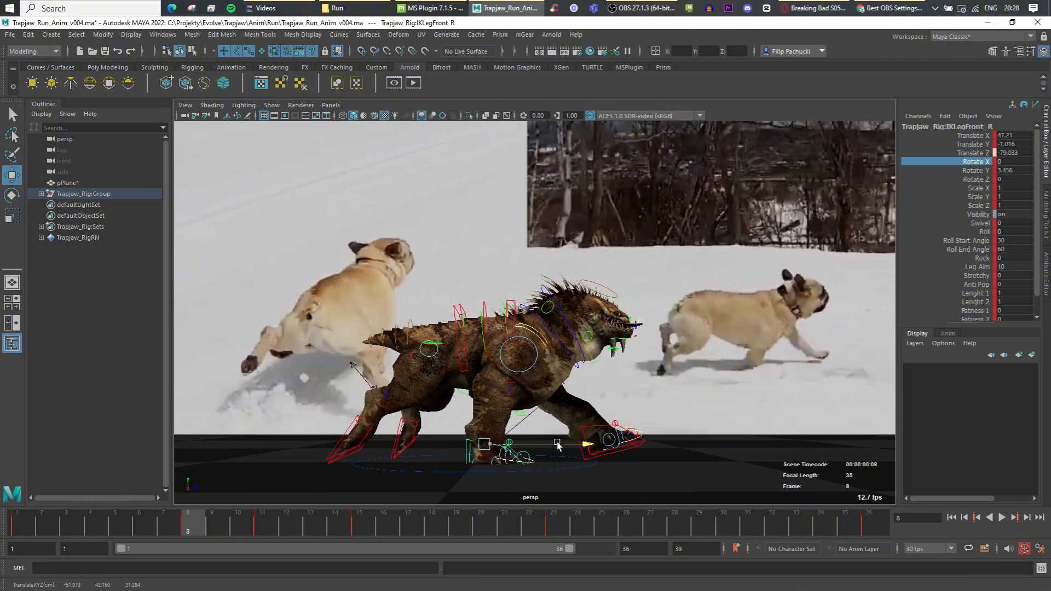
{"action": "key", "text": "."}
{"action": "key", "text": "."}
{"action": "key", "text": "."}
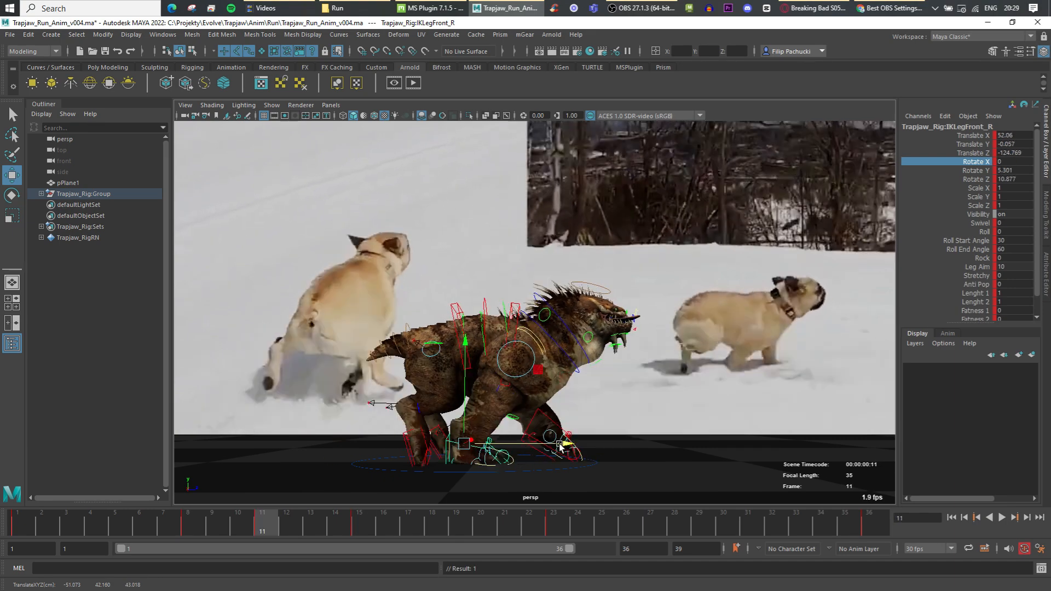
Set the front left foot's Rotate X and Rotate Z to 0 on frame 11.
{"action": "type", "text": "0"}
{"action": "key", "text": "Return"}
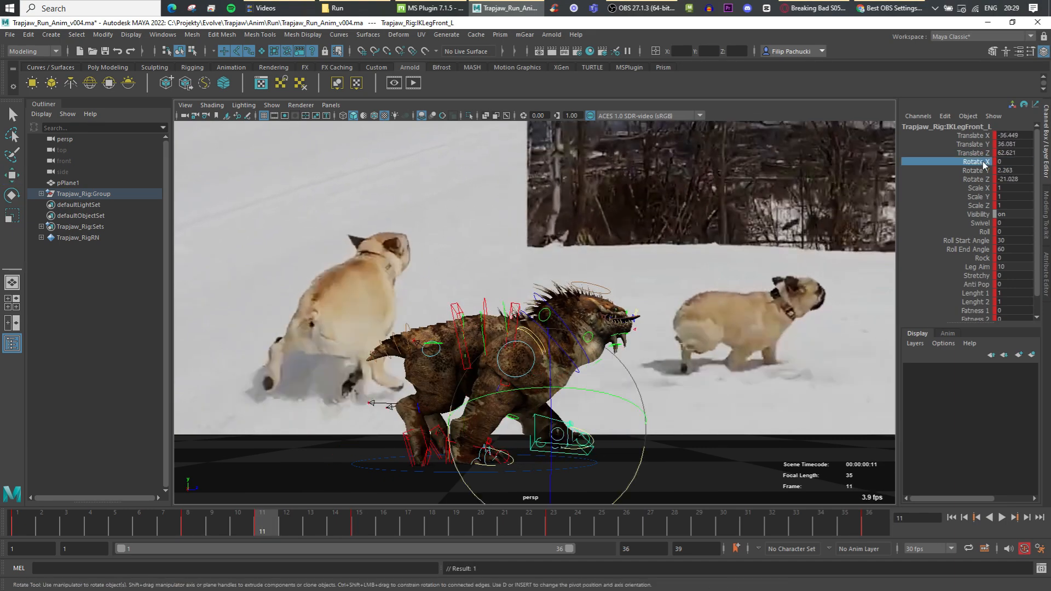
{"action": "key", "text": "ctrl+z"}
{"action": "type", "text": "0"}
{"action": "key", "text": "Return"}
{"action": "key", "text": "e"}
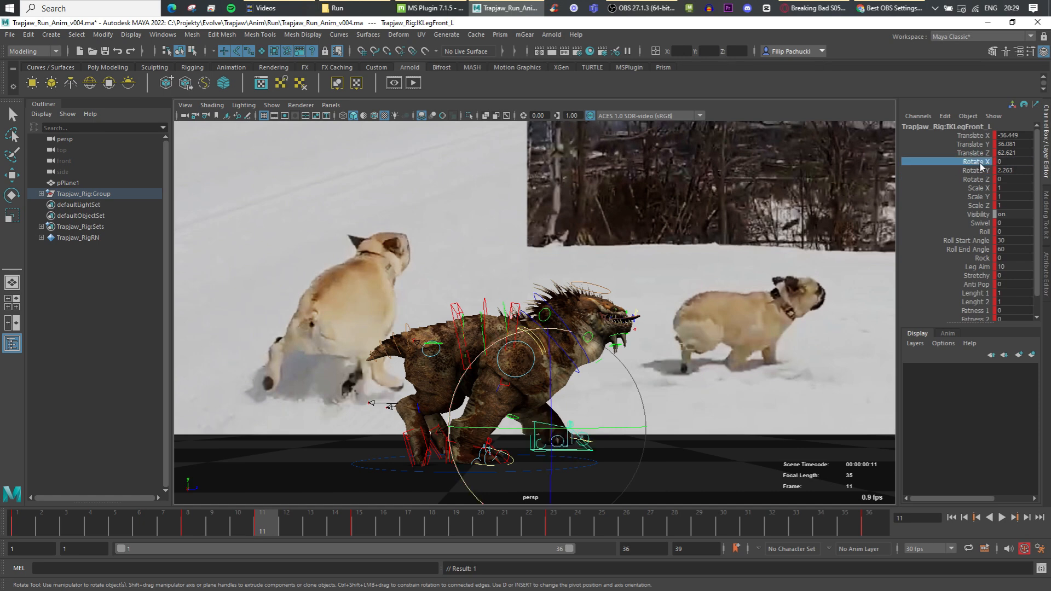
Lower the front left foot and slide it back beneath the chest on frame 11, and shift the front right foot forward on frame 8.
{"action": "key", "text": "w"}
{"action": "left_click_drag", "start_coordinate": [549, 376], "coordinate": [550, 382]}
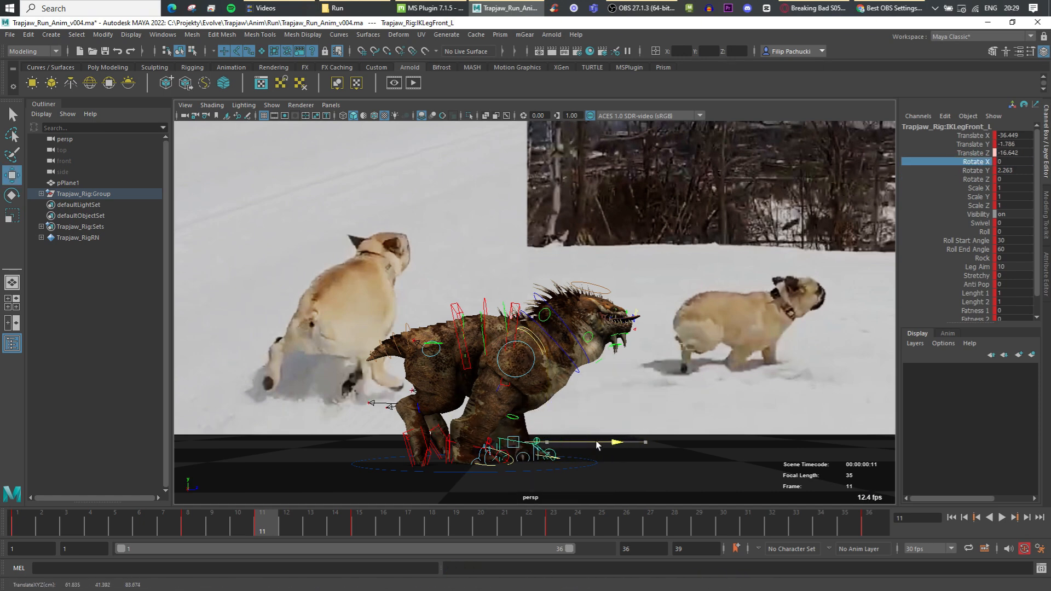
{"action": "key", "text": "comma"}
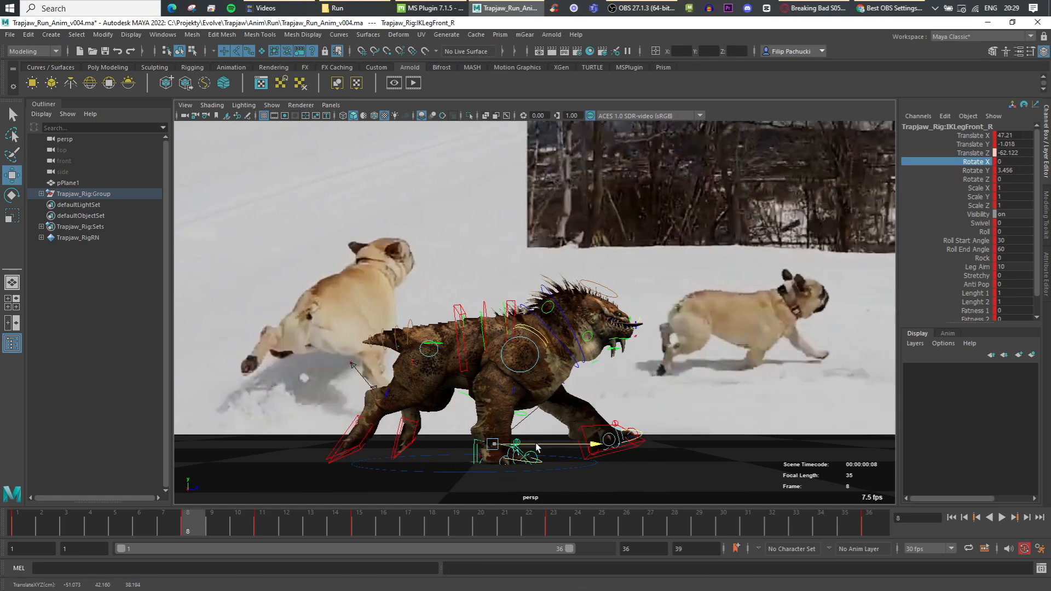
Try moving the right shoulder control and rotating the right scapula on frame 11.
{"action": "key", "text": "period"}
{"action": "left_click", "coordinate": [595, 294]}
{"action": "left_click", "coordinate": [593, 291]}
{"action": "key", "text": "ctrl+z"}
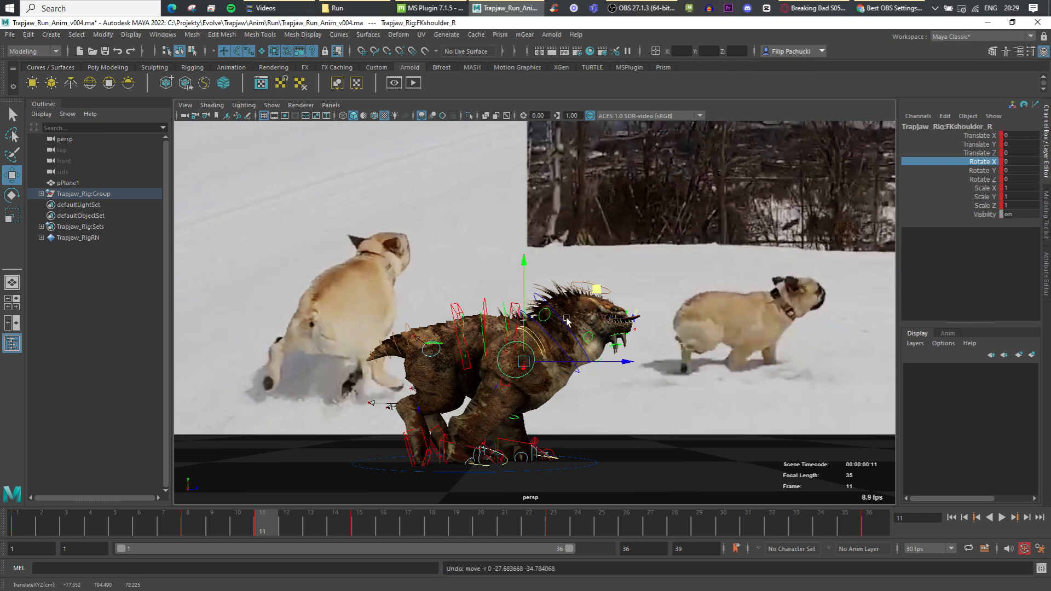
{"action": "left_click", "coordinate": [536, 340]}
{"action": "key", "text": "e"}
{"action": "left_click_drag", "start_coordinate": [530, 345], "coordinate": [575, 328]}
{"action": "key", "text": "ctrl+z"}
{"action": "key", "text": "ctrl+z"}
Move the right scapula control to reshape the shoulder on frame 11.
{"action": "key", "text": "w"}
{"action": "middle_click_drag", "start_coordinate": [598, 268], "coordinate": [602, 282]}
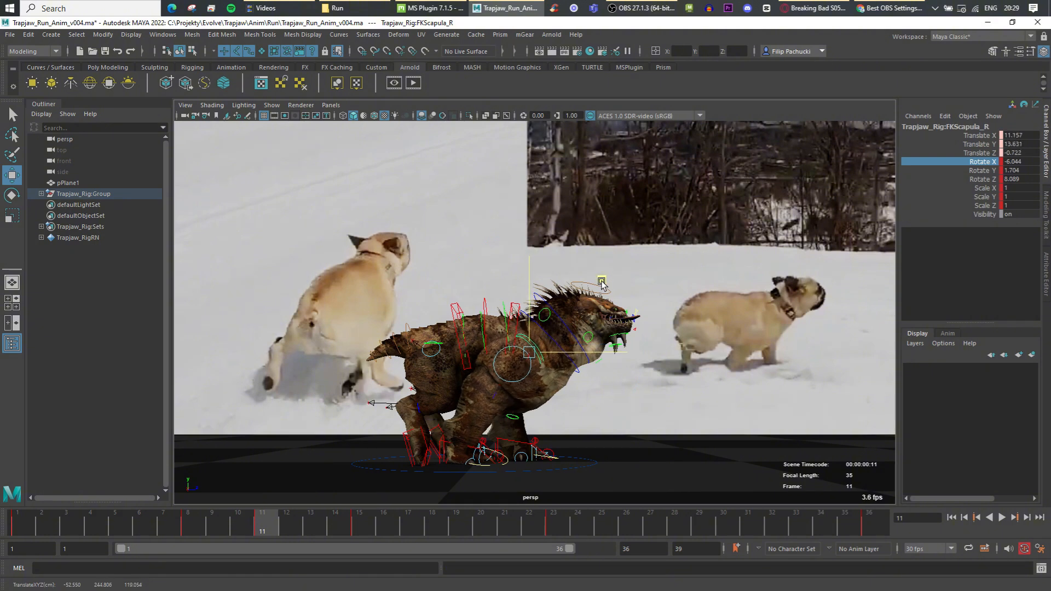
{"action": "left_click_drag", "start_coordinate": [598, 297], "coordinate": [553, 307], "text": "alt"}
Set the front right foot's Rotate Z and Rotate Y to 0 on frame 11, and lower the foot slightly to the ground.
{"action": "left_click", "coordinate": [503, 454]}
{"action": "left_click_drag", "start_coordinate": [504, 455], "coordinate": [548, 446], "text": "alt"}
{"action": "left_click", "coordinate": [1020, 178]}
{"action": "type", "text": "0"}
{"action": "key", "text": "Return"}
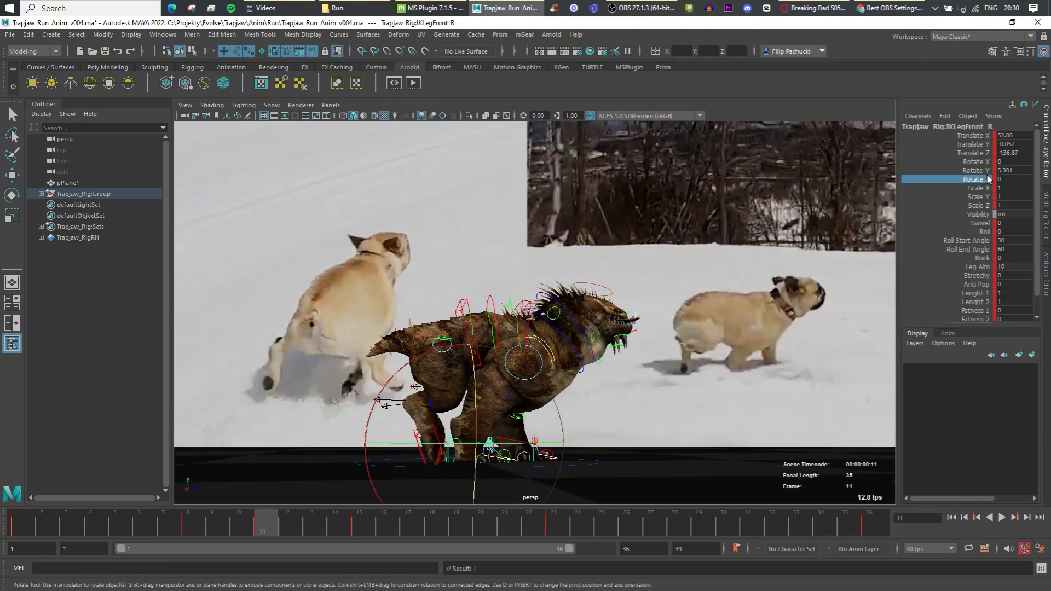
{"action": "left_click", "coordinate": [1016, 170]}
{"action": "type", "text": "0w"}
{"action": "left_click_drag", "start_coordinate": [467, 397], "coordinate": [475, 412]}
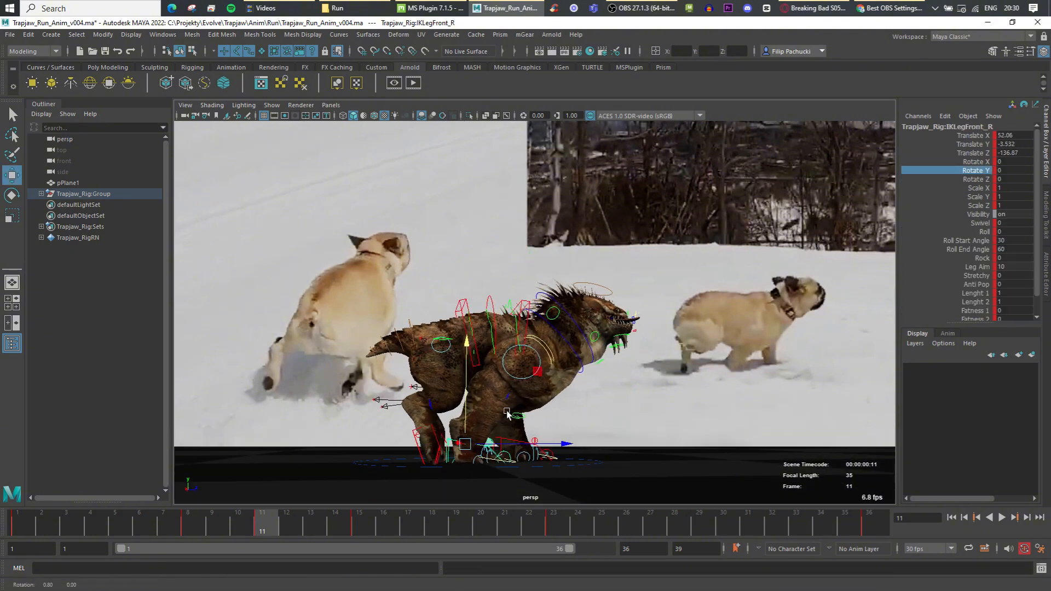
Move both hind feet up and forward beneath the body on frame 11, and rotate them to about 51 degrees in X.
{"action": "left_click_drag", "start_coordinate": [523, 385], "coordinate": [525, 395], "text": "alt"}
{"action": "left_click", "coordinate": [439, 440]}
{"action": "left_click_drag", "start_coordinate": [441, 439], "coordinate": [548, 446], "text": "alt"}
{"action": "left_click_drag", "start_coordinate": [540, 445], "coordinate": [465, 438]}
{"action": "middle_click_drag", "start_coordinate": [494, 373], "coordinate": [535, 359]}
{"action": "left_click_drag", "start_coordinate": [540, 360], "coordinate": [427, 397], "text": "alt"}
{"action": "key", "text": "e"}
{"action": "left_click_drag", "start_coordinate": [455, 436], "coordinate": [553, 411], "text": "alt"}
{"action": "key", "text": "w"}
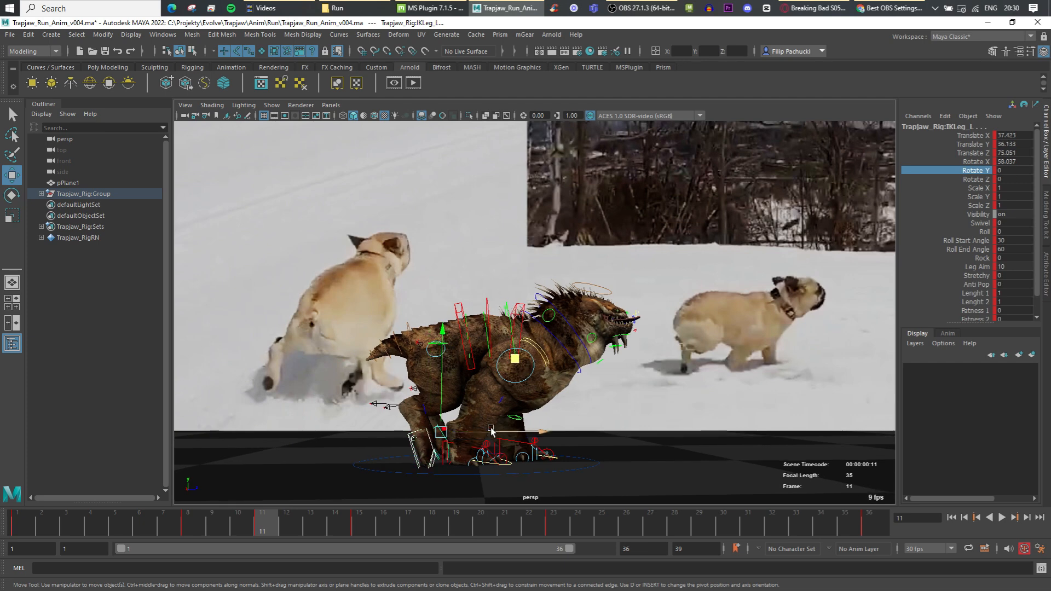
{"action": "middle_click_drag", "start_coordinate": [514, 358], "coordinate": [546, 354], "text": "shift"}
{"action": "key", "text": "e"}
{"action": "left_click_drag", "start_coordinate": [537, 353], "coordinate": [526, 349]}
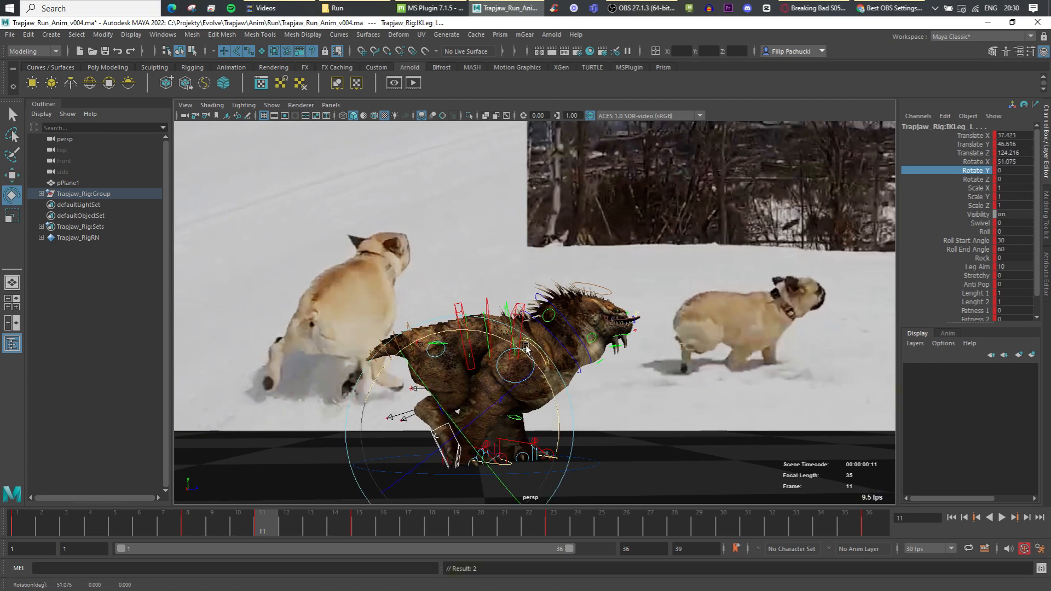
Move both hind feet slightly further back on frame 1, and offset the right hind foot a little forward.
{"action": "key", "text": "comma"}
{"action": "key", "text": "comma"}
{"action": "key", "text": "w"}
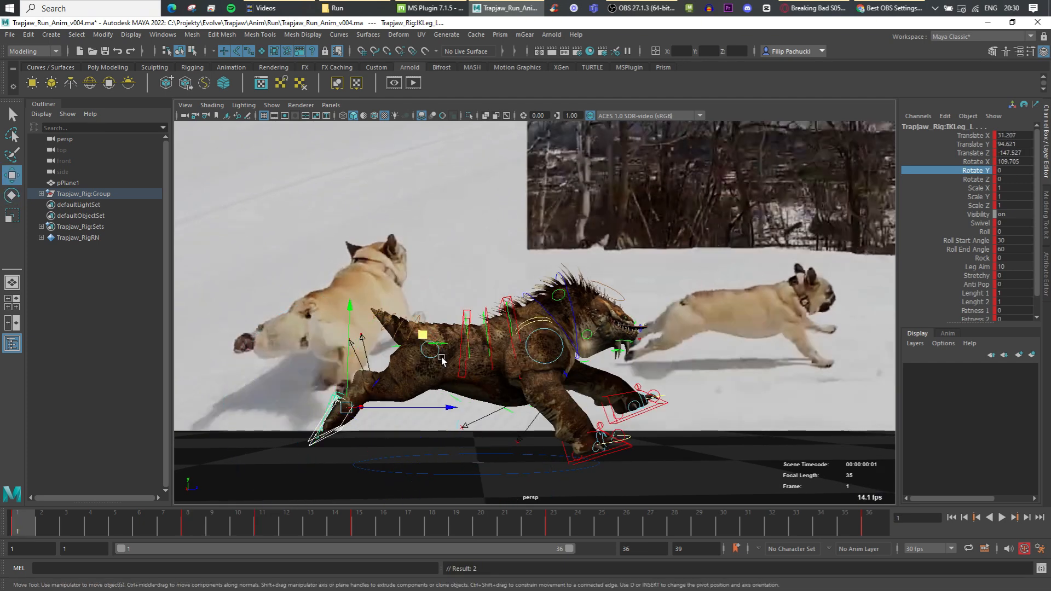
{"action": "left_click_drag", "start_coordinate": [424, 333], "coordinate": [421, 338]}
{"action": "left_click_drag", "start_coordinate": [340, 421], "coordinate": [347, 429], "text": "alt"}
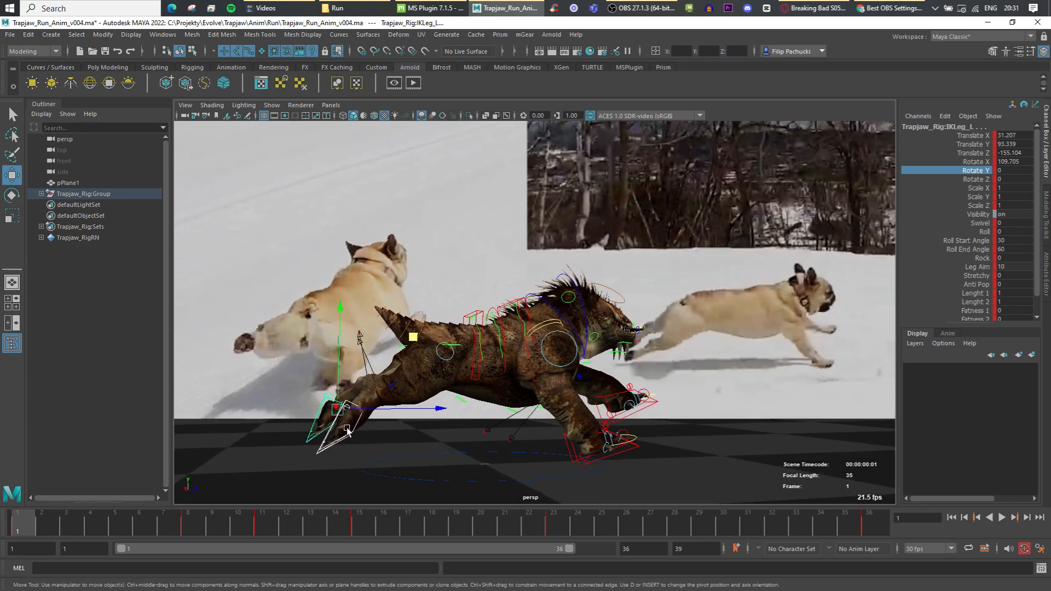
{"action": "left_click", "coordinate": [347, 429]}
{"action": "left_click_drag", "start_coordinate": [428, 346], "coordinate": [438, 350]}
Select both hind feet and shift them back on frame 8, comparing the pose with the neighbouring key frames.
{"action": "key", "text": "period"}
{"action": "left_click", "coordinate": [412, 432], "text": "shift"}
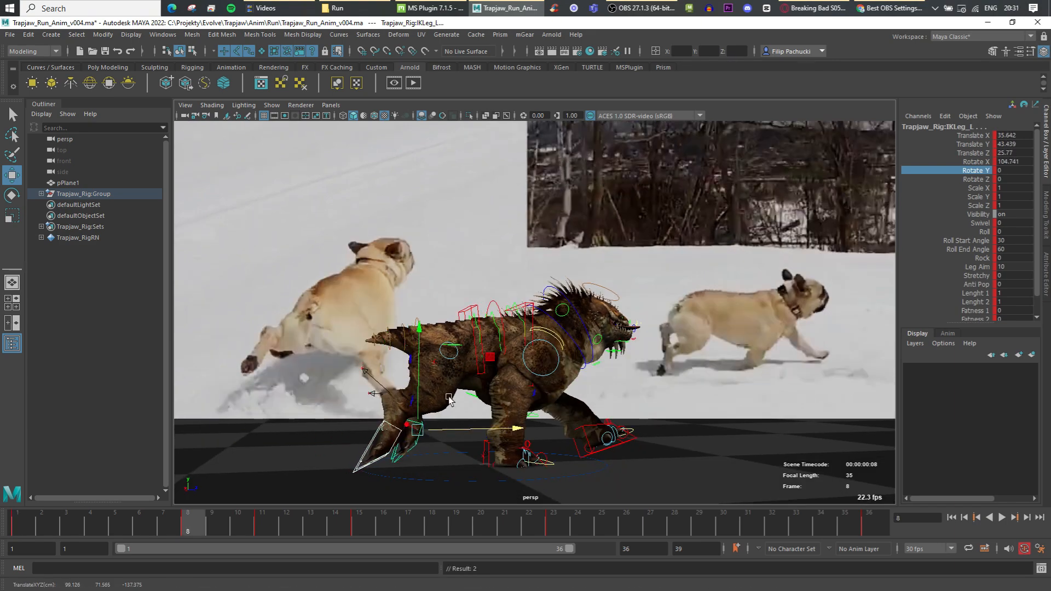
{"action": "key", "text": "period"}
{"action": "key", "text": "comma"}
{"action": "key", "text": "comma"}
{"action": "key", "text": "period"}
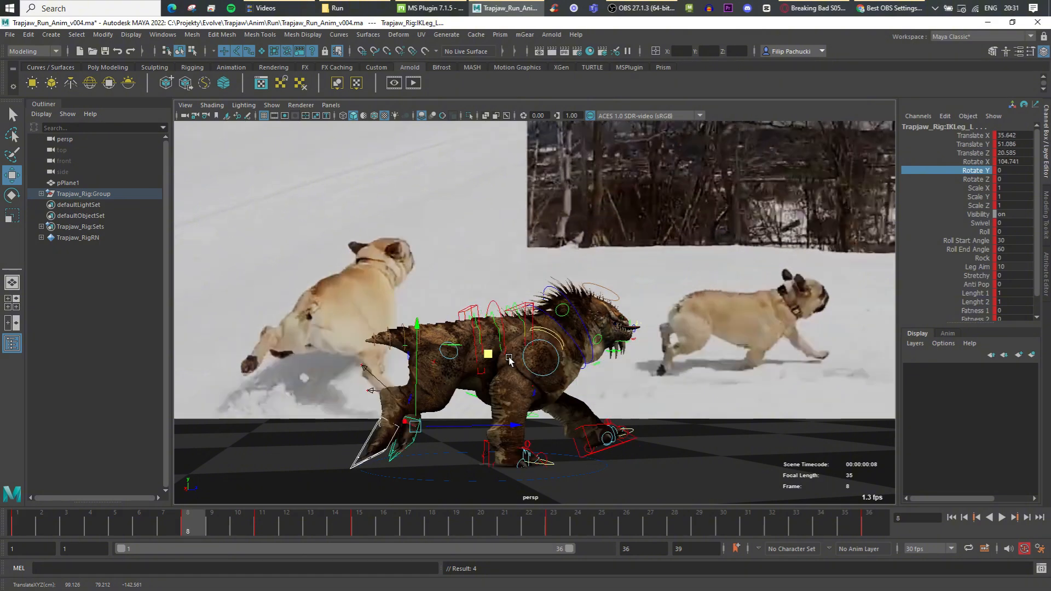
{"action": "key", "text": "period"}
{"action": "left_click_drag", "start_coordinate": [542, 402], "coordinate": [512, 426], "text": "alt"}
{"action": "key", "text": "comma"}
{"action": "key", "text": "comma"}
{"action": "key", "text": "period"}
{"action": "left_click_drag", "start_coordinate": [487, 352], "coordinate": [484, 350]}
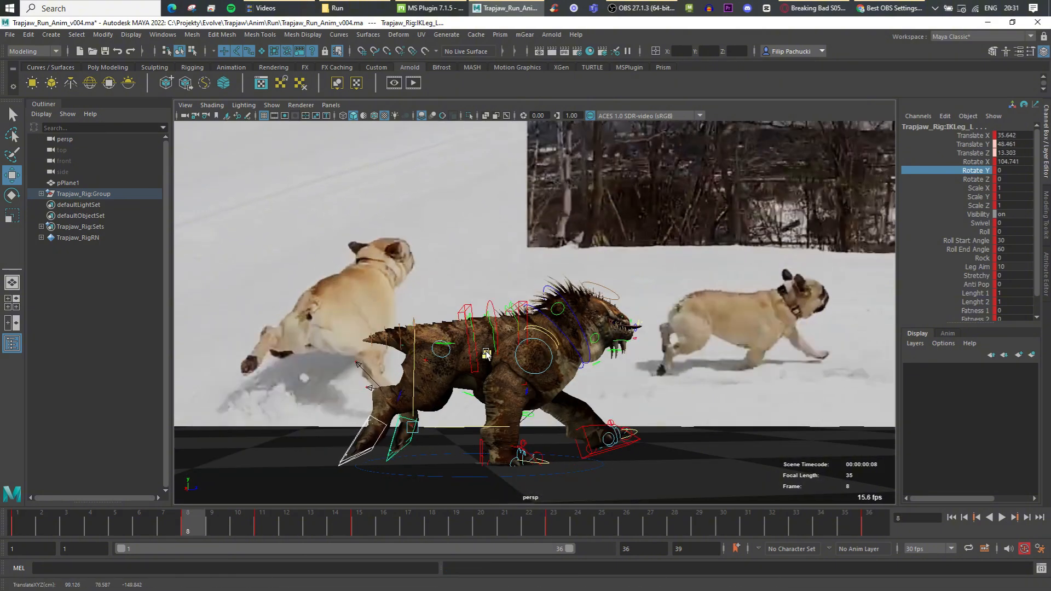
Slide both hind feet back on frame 11, rotate them to about 93 degrees in X and raise them.
{"action": "key", "text": "comma"}
{"action": "key", "text": "period"}
{"action": "key", "text": "period"}
{"action": "left_click_drag", "start_coordinate": [524, 427], "coordinate": [515, 427]}
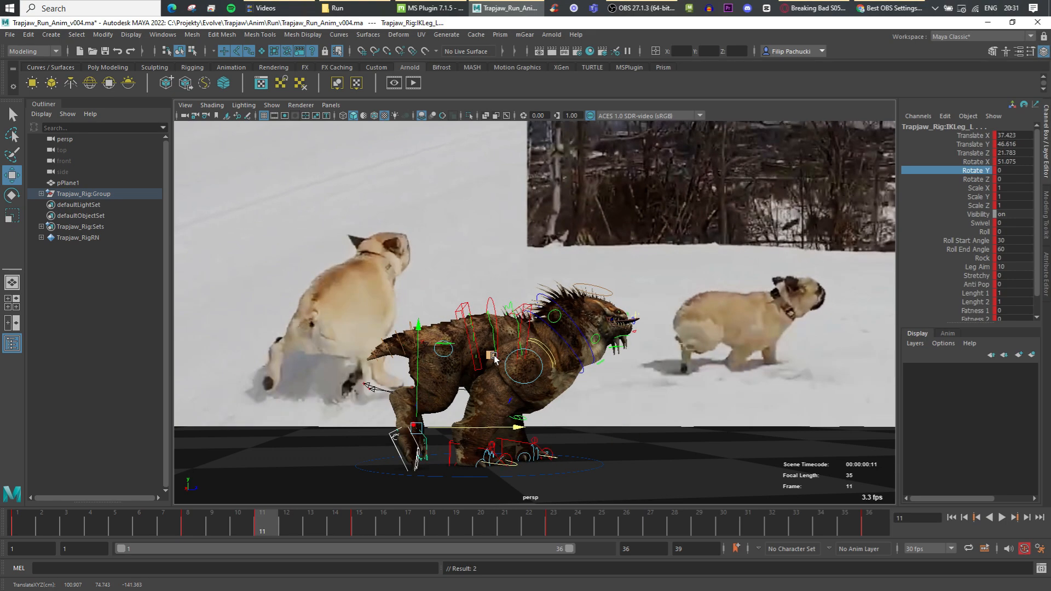
{"action": "key", "text": "comma"}
{"action": "key", "text": "comma"}
{"action": "key", "text": "period"}
{"action": "key", "text": "period"}
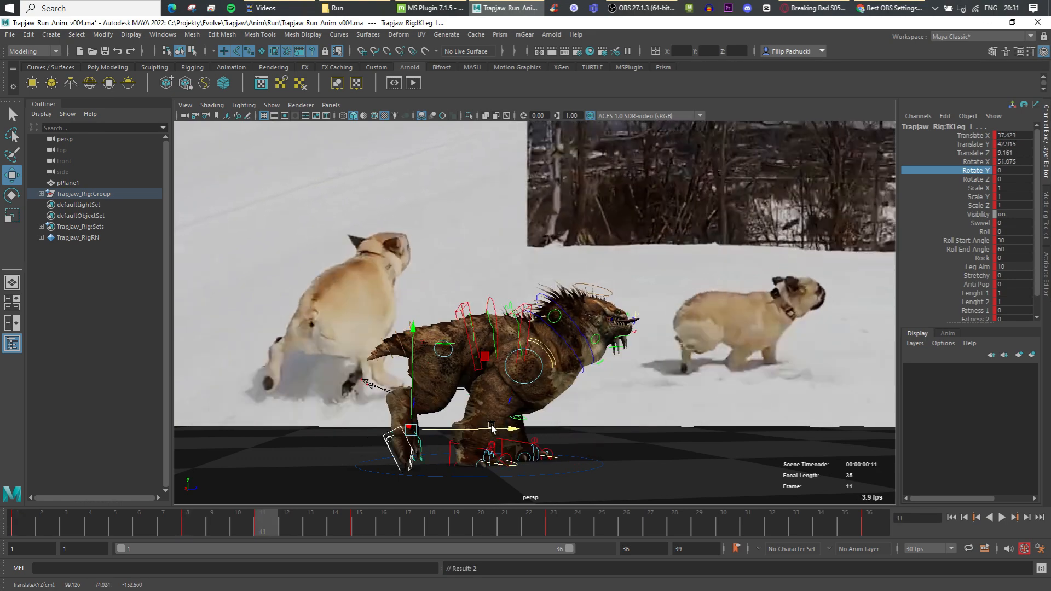
{"action": "key", "text": "e"}
{"action": "left_click_drag", "start_coordinate": [484, 404], "coordinate": [491, 414]}
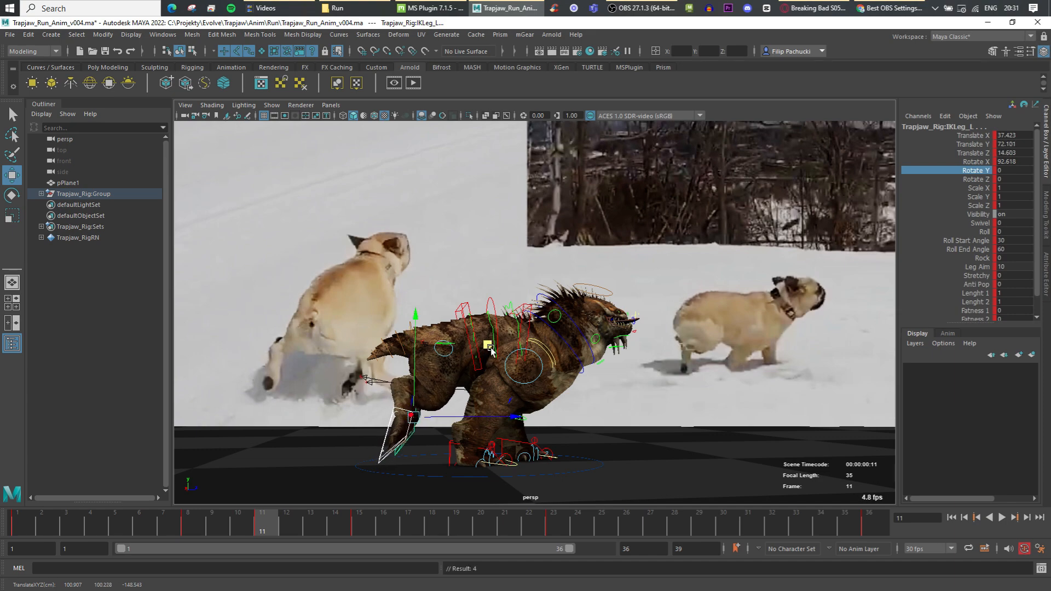
Raise both hind feet on frame 8, and shift them forward on frame 11.
{"action": "key", "text": "comma"}
{"action": "key", "text": "comma"}
{"action": "key", "text": "period"}
{"action": "left_click_drag", "start_coordinate": [485, 356], "coordinate": [482, 348]}
{"action": "key", "text": "period"}
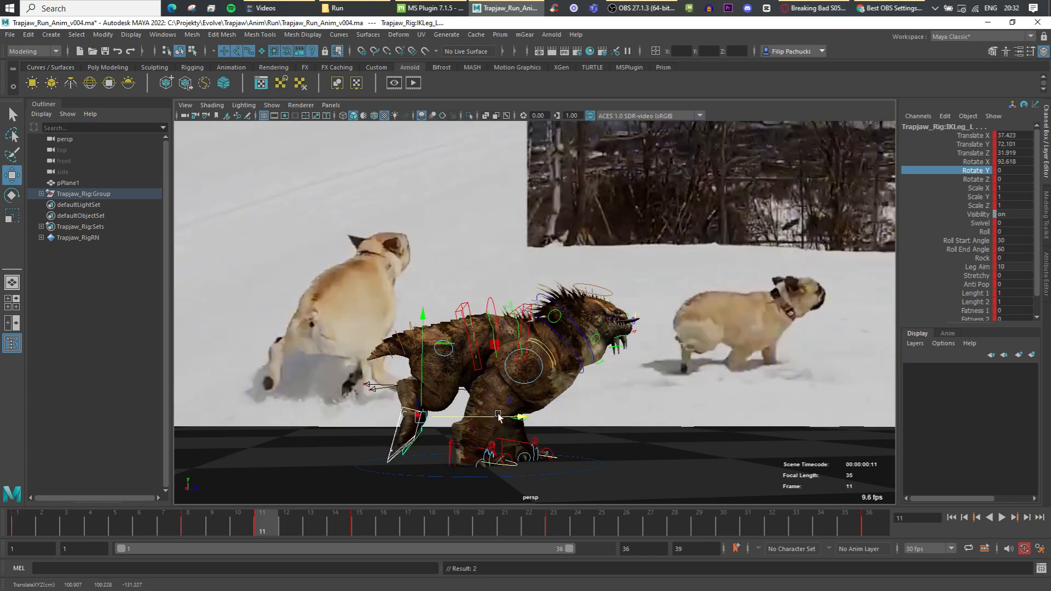
Shift the left hind foot slightly back on frame 8.
{"action": "key", "text": "comma"}
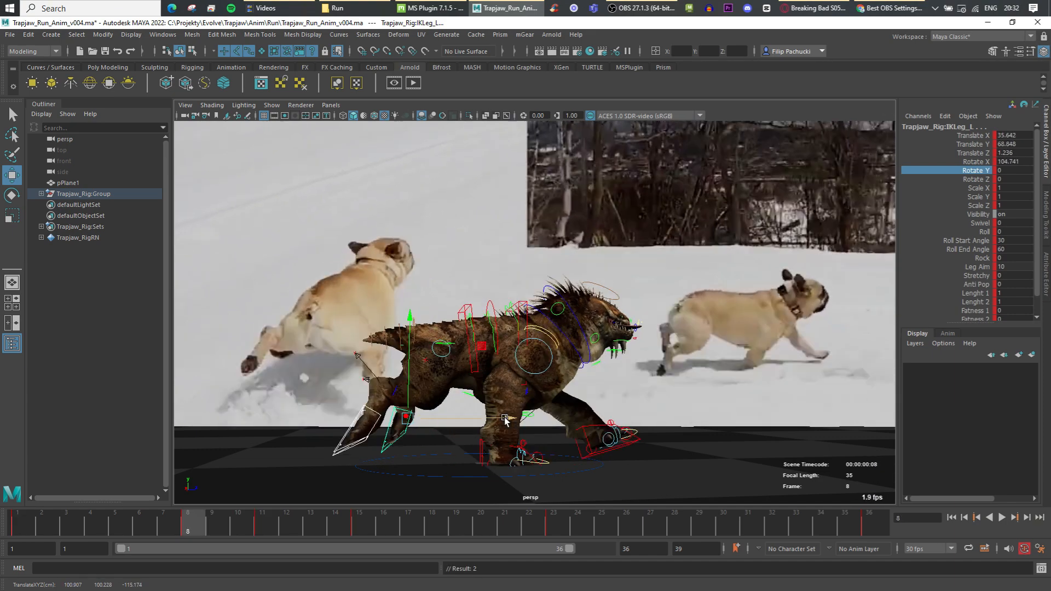
{"action": "left_click", "coordinate": [407, 438]}
{"action": "left_click_drag", "start_coordinate": [458, 418], "coordinate": [446, 418]}
Raise the lower spine control to about 20 in Translate Y on frame 11, and play back the run cycle.
{"action": "left_click", "coordinate": [467, 310]}
{"action": "key", "text": "comma"}
{"action": "key", "text": "period"}
{"action": "key", "text": "period"}
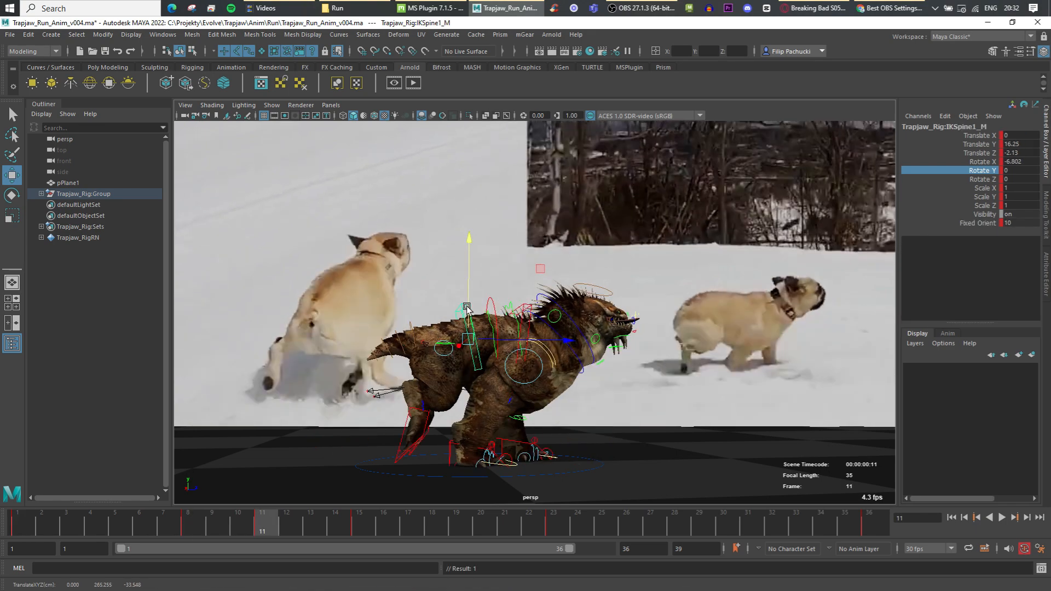
{"action": "key", "text": "period"}
{"action": "key", "text": "period"}
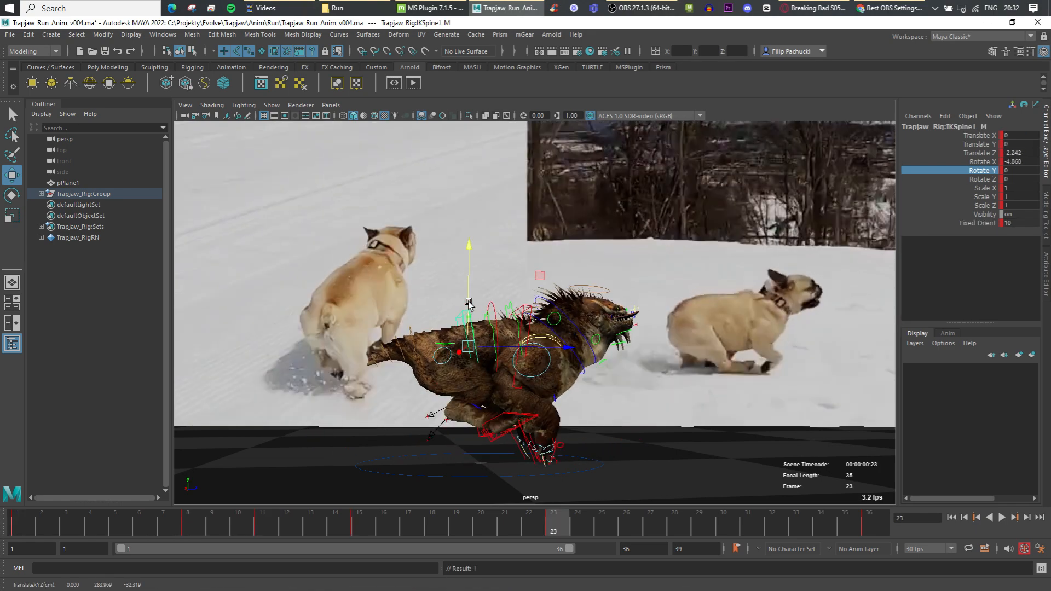
{"action": "key", "text": "alt+v"}
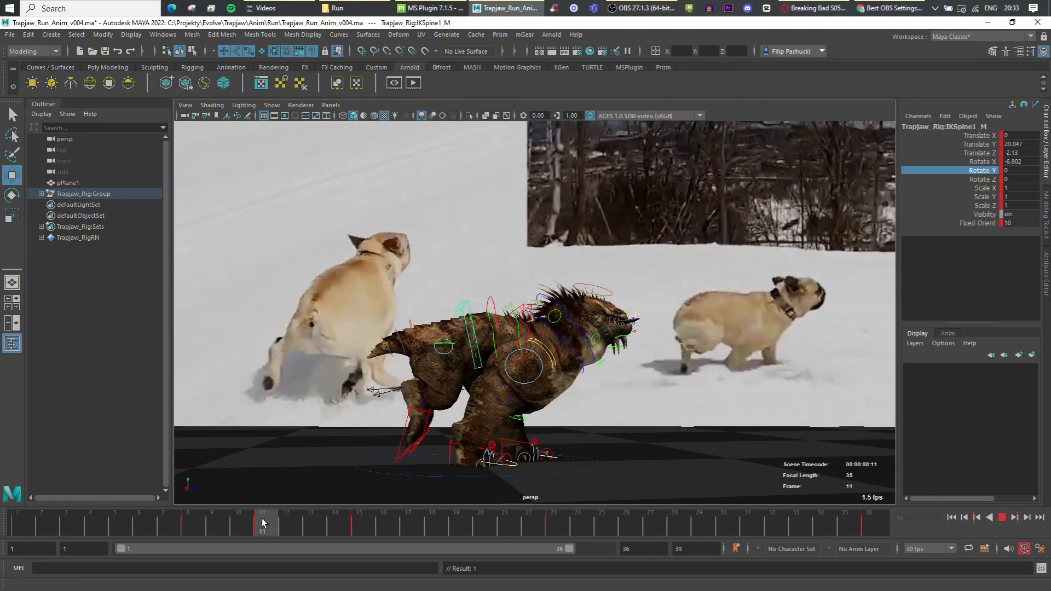
{"action": "key", "text": "alt+v"}
Fine-tune the front left foot's position on frame 8 and compare the front feet on the following key frames.
{"action": "left_click", "coordinate": [611, 430]}
{"action": "key", "text": "period"}
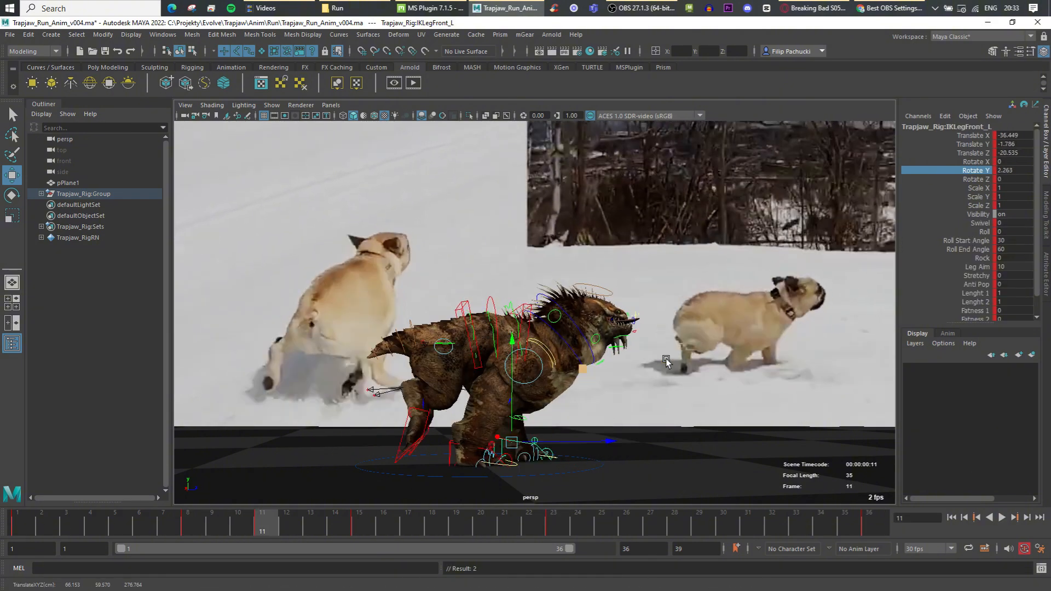
{"action": "left_click", "coordinate": [503, 452]}
{"action": "key", "text": "period"}
{"action": "key", "text": "period"}
Select both scapula controls and shift them on frame 36, and decline autosave prompts for the rest of the session.
{"action": "left_click", "coordinate": [534, 335]}
{"action": "left_click_drag", "start_coordinate": [533, 335], "coordinate": [455, 351], "text": "alt"}
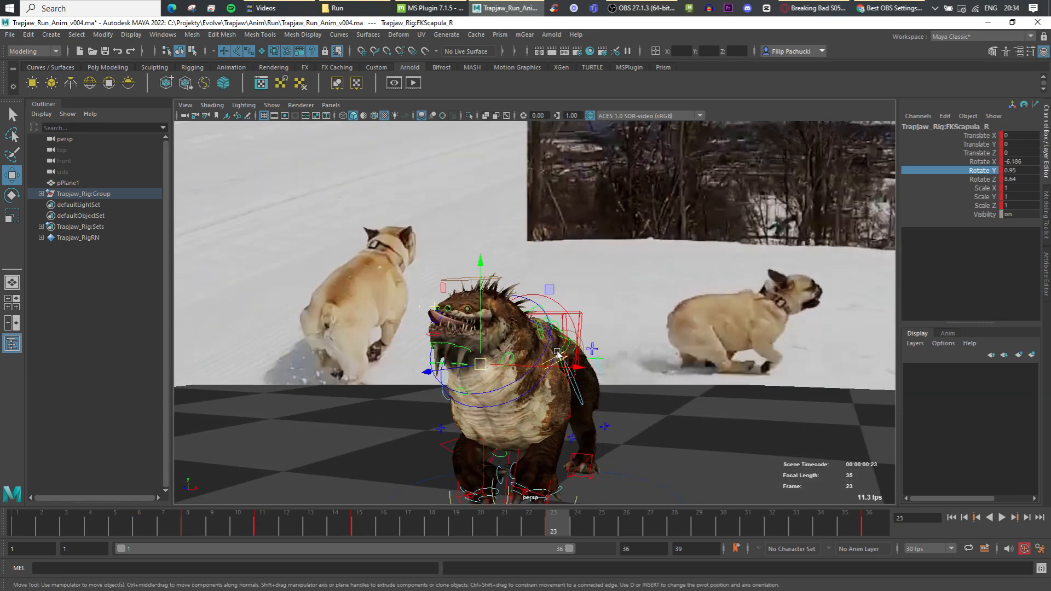
{"action": "left_click", "coordinate": [539, 356], "text": "shift"}
{"action": "left_click_drag", "start_coordinate": [540, 358], "coordinate": [595, 374], "text": "alt"}
{"action": "key", "text": "comma"}
{"action": "key", "text": "comma"}
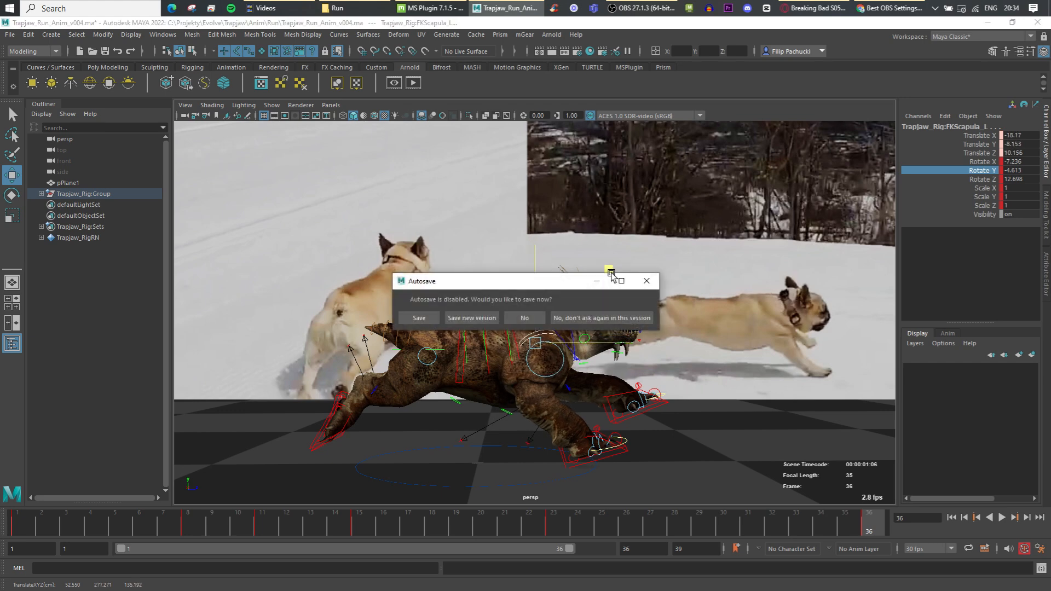
{"action": "left_click", "coordinate": [613, 317]}
{"action": "left_click", "coordinate": [619, 438]}
{"action": "left_click", "coordinate": [533, 332], "text": "shift"}
{"action": "left_click_drag", "start_coordinate": [532, 332], "coordinate": [543, 356], "text": "alt"}
{"action": "key", "text": "ctrl+z"}
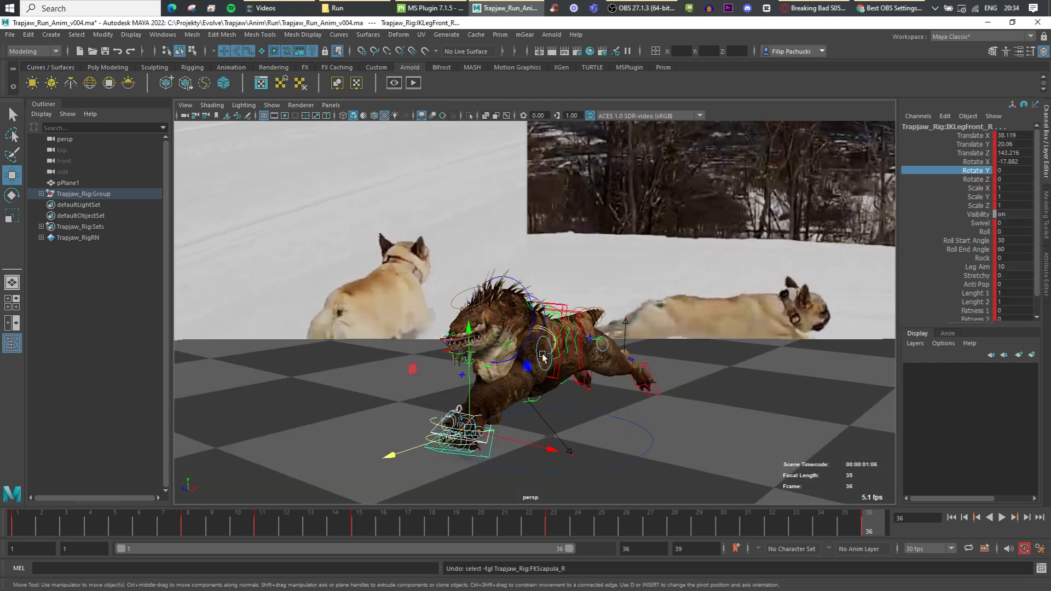
Copy the key of both scapula controls from frame 36 and paste it onto frame 1.
{"action": "left_click", "coordinate": [23, 536]}
{"action": "left_click", "coordinate": [532, 334]}
{"action": "left_click_drag", "start_coordinate": [484, 373], "coordinate": [619, 354], "text": "alt"}
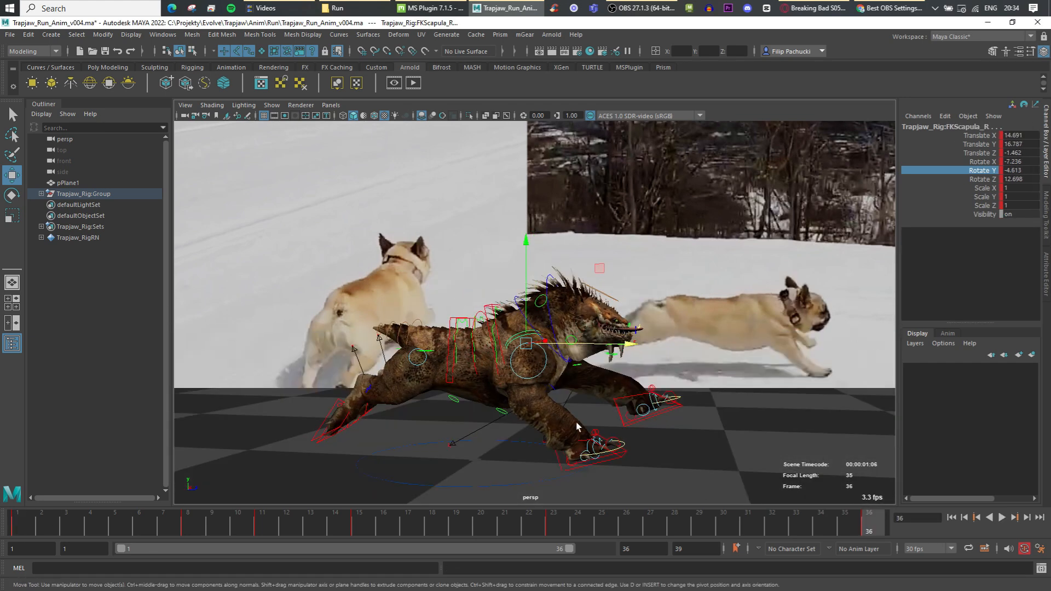
{"action": "key", "text": "period"}
{"action": "left_click", "coordinate": [875, 524]}
{"action": "right_click", "coordinate": [876, 524]}
{"action": "left_click", "coordinate": [906, 330]}
{"action": "left_click", "coordinate": [23, 521]}
{"action": "right_click", "coordinate": [23, 519]}
{"action": "left_click", "coordinate": [163, 334]}
Paste the lower spine control's frame 36 key onto frame 1.
{"action": "key", "text": "comma"}
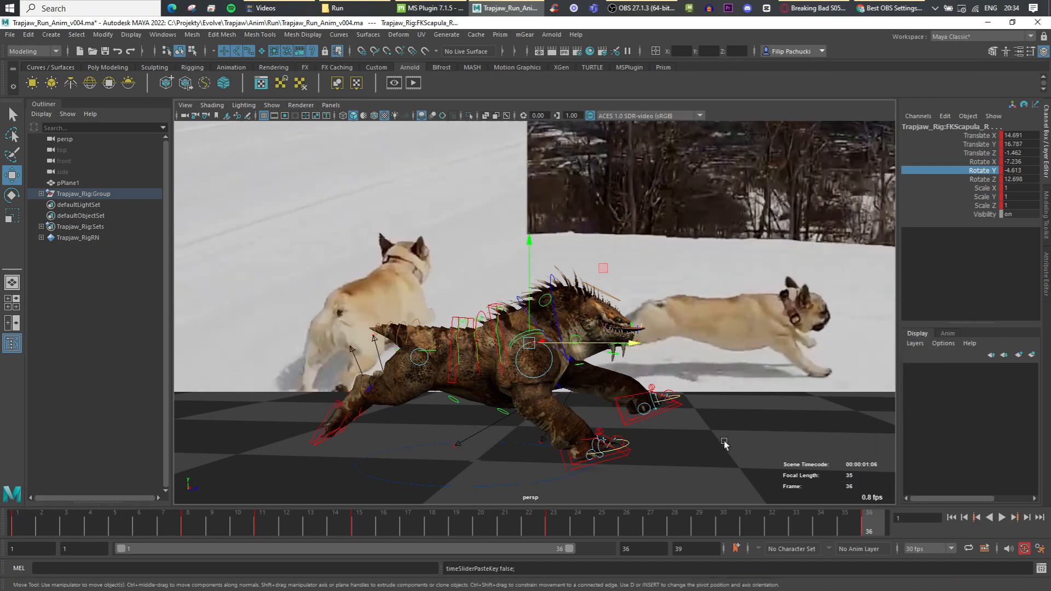
{"action": "left_click", "coordinate": [22, 524]}
{"action": "right_click", "coordinate": [21, 524]}
{"action": "left_click", "coordinate": [160, 343]}
Select the tail controls, copy their key from frame 36 and paste it onto frame 1.
{"action": "middle_click_drag", "start_coordinate": [405, 351], "coordinate": [499, 362], "text": "alt"}
{"action": "scroll", "coordinate": [500, 362], "scroll_direction": "up", "scroll_amount": 4}
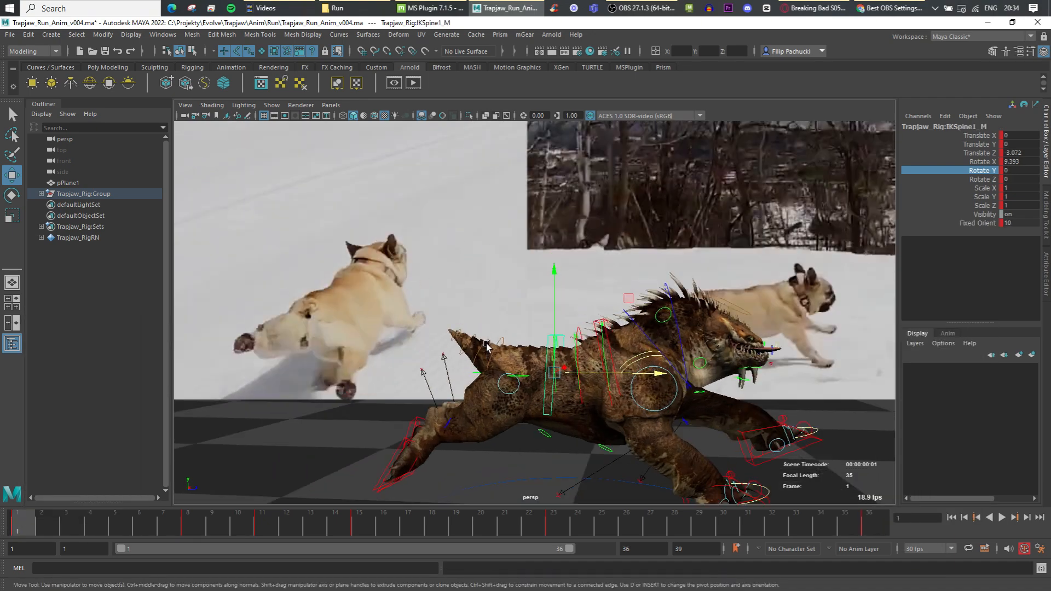
{"action": "left_click_drag", "start_coordinate": [462, 321], "coordinate": [501, 378]}
{"action": "left_click", "coordinate": [875, 524]}
{"action": "right_click", "coordinate": [875, 524]}
{"action": "left_click", "coordinate": [930, 334]}
{"action": "left_click", "coordinate": [22, 524]}
{"action": "right_click", "coordinate": [21, 524]}
{"action": "left_click", "coordinate": [160, 342]}
Copy the hind feet's key from frame 1 and paste it onto frame 36 to close the loop.
{"action": "middle_click_drag", "start_coordinate": [368, 464], "coordinate": [396, 399], "text": "alt"}
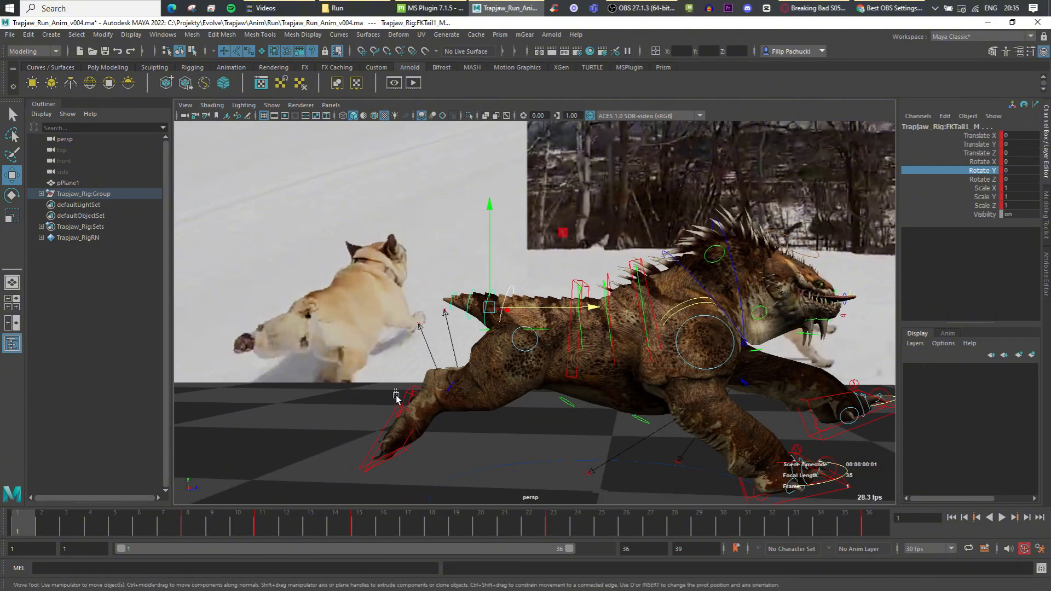
{"action": "left_click", "coordinate": [396, 417]}
{"action": "left_click", "coordinate": [875, 526]}
{"action": "scroll", "coordinate": [780, 417], "scroll_direction": "down", "scroll_amount": 4}
{"action": "middle_click_drag", "start_coordinate": [774, 417], "coordinate": [708, 418], "text": "alt"}
{"action": "left_click", "coordinate": [17, 528]}
{"action": "right_click", "coordinate": [17, 528]}
{"action": "left_click", "coordinate": [76, 336]}
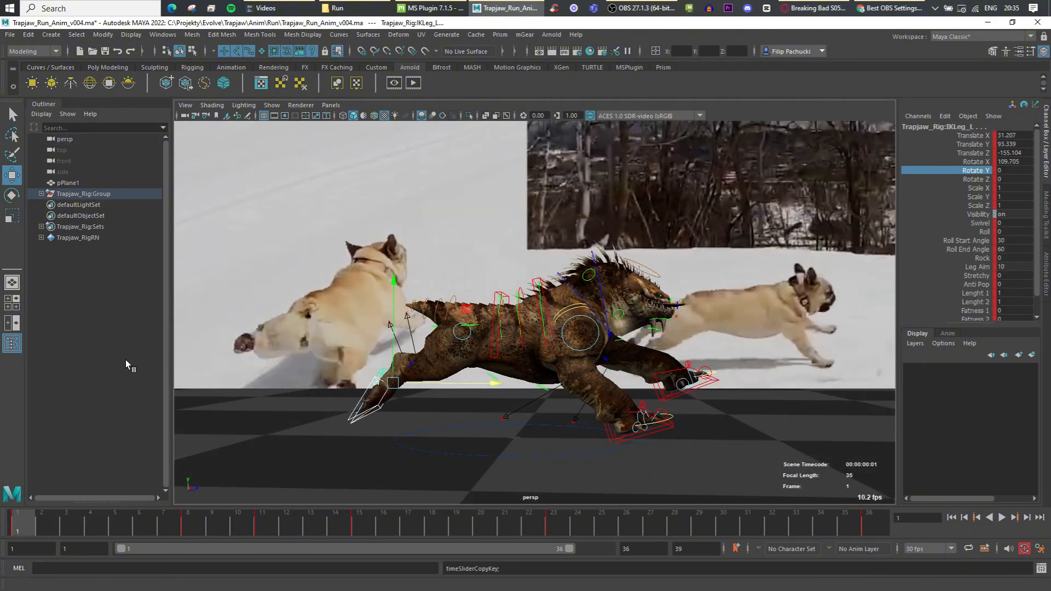
{"action": "left_click", "coordinate": [880, 524]}
{"action": "right_click", "coordinate": [880, 524]}
{"action": "left_click", "coordinate": [851, 336]}
Play the cycle, key all rig controls on frame 28, and set the right hind foot's Rotate X to 0 there.
{"action": "left_click", "coordinate": [1001, 518]}
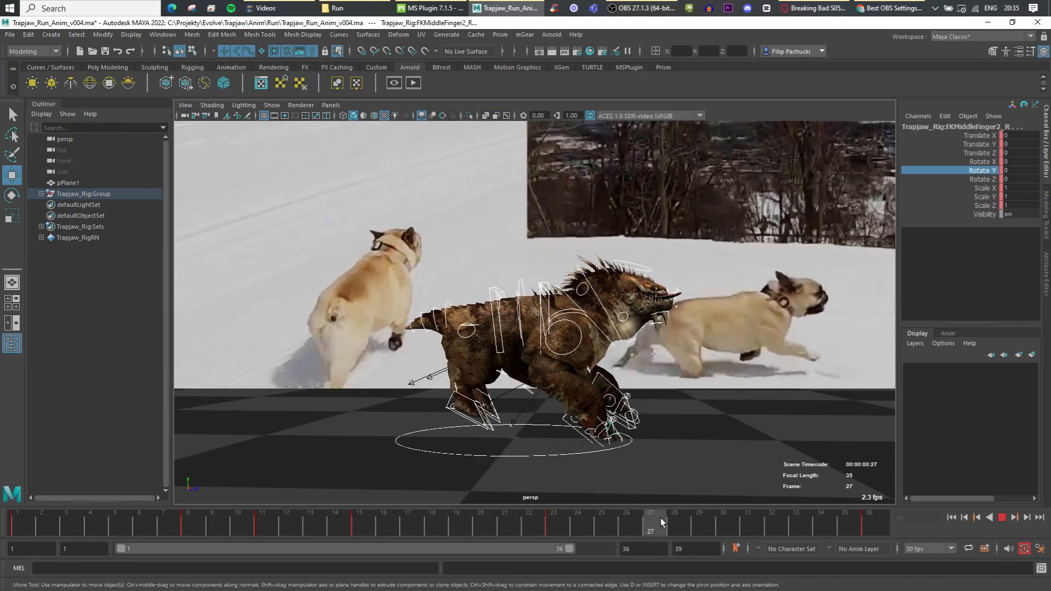
{"action": "left_click", "coordinate": [690, 519]}
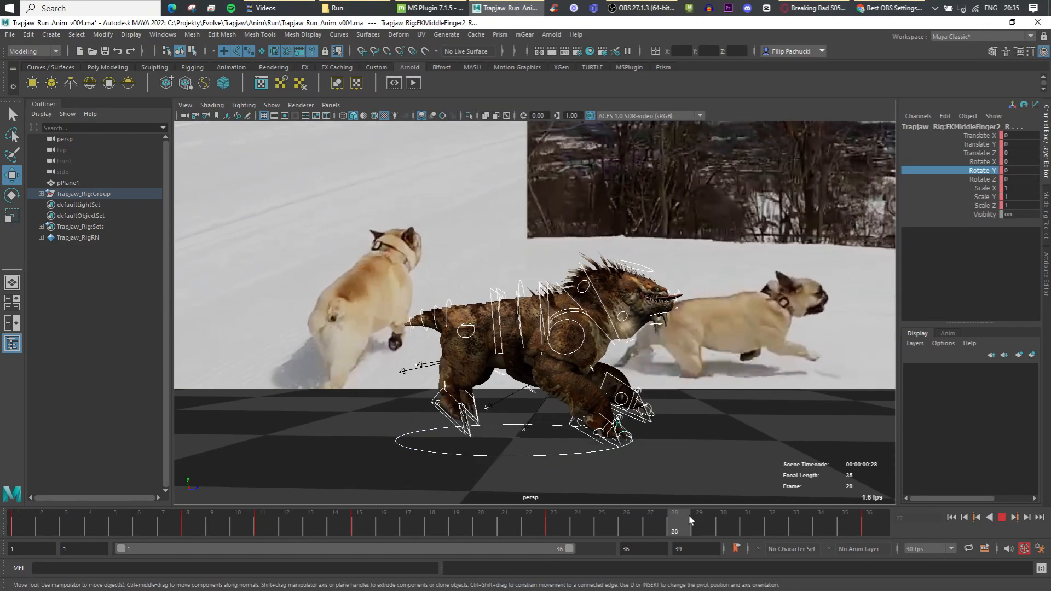
{"action": "left_click", "coordinate": [462, 394]}
{"action": "key", "text": "e"}
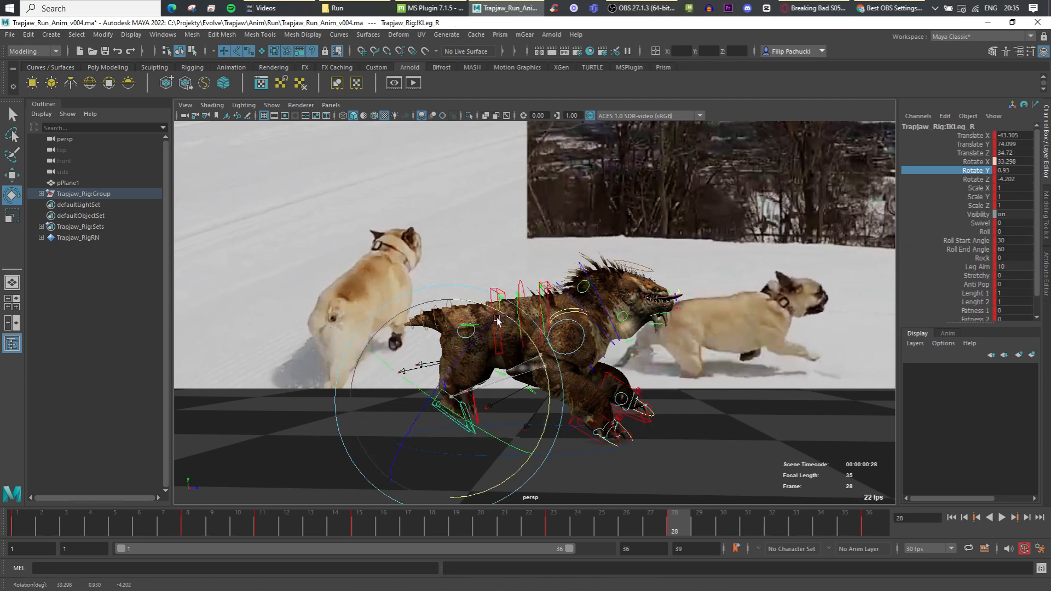
{"action": "left_click", "coordinate": [1012, 162]}
{"action": "type", "text": "0"}
{"action": "key", "text": "Return"}
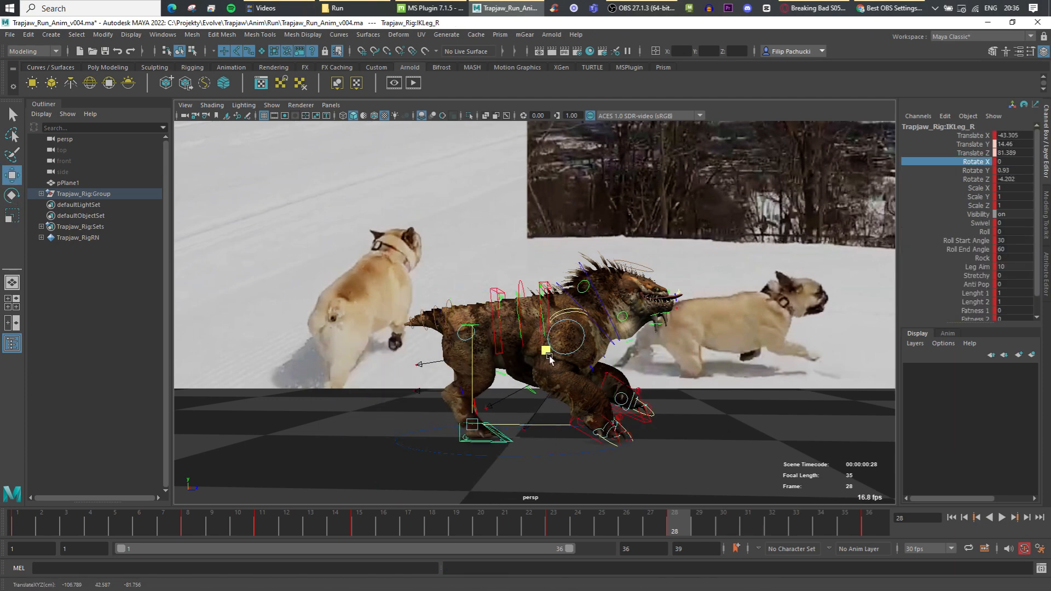
Lower the right hind foot to the ground and move it forward on frame 28.
{"action": "key", "text": "comma"}
{"action": "mouse_move", "coordinate": [547, 383]}
{"action": "left_mouse_down", "text": "alt"}
{"action": "mouse_move", "coordinate": [523, 414]}
{"action": "mouse_move", "coordinate": [564, 391]}
{"action": "left_mouse_up", "text": "alt"}
{"action": "left_click", "coordinate": [523, 415], "text": "shift"}
{"action": "key", "text": "period"}
{"action": "key", "text": "w"}
{"action": "left_click_drag", "start_coordinate": [553, 395], "coordinate": [514, 395], "text": "alt"}
Set the left hind foot's Rotate X to 0 on frame 28.
{"action": "left_click", "coordinate": [479, 415]}
{"action": "left_click", "coordinate": [1023, 161]}
{"action": "type", "text": "0"}
{"action": "key", "text": "Return"}
{"action": "key", "text": "e"}
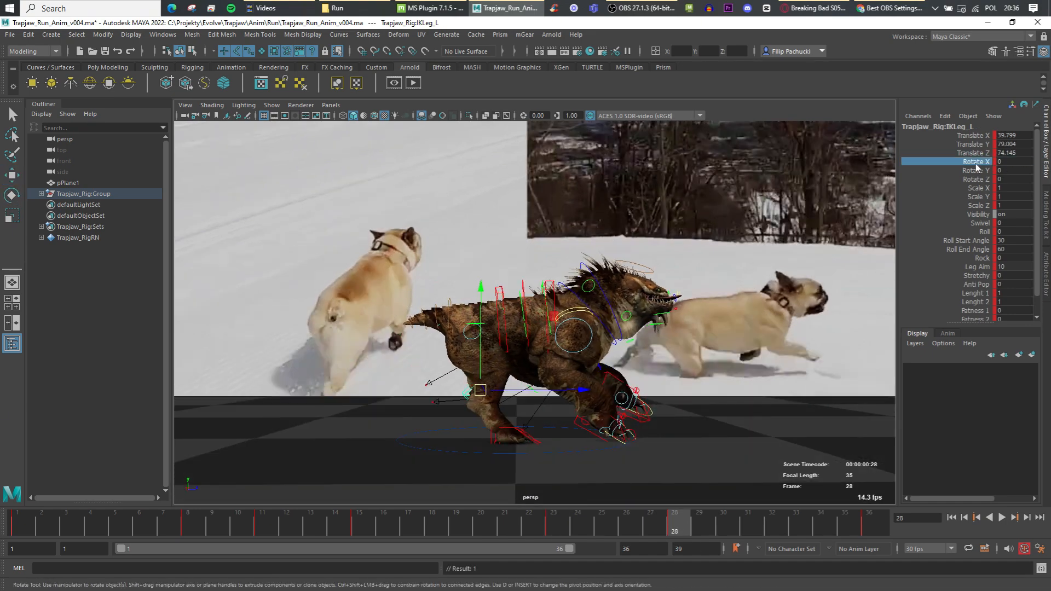
Lower the left hind foot to the ground and slide it forward on frame 28.
{"action": "left_click_drag", "start_coordinate": [570, 344], "coordinate": [572, 345]}
{"action": "left_click_drag", "start_coordinate": [571, 344], "coordinate": [765, 389], "text": "alt"}
{"action": "left_click_drag", "start_coordinate": [498, 347], "coordinate": [502, 373]}
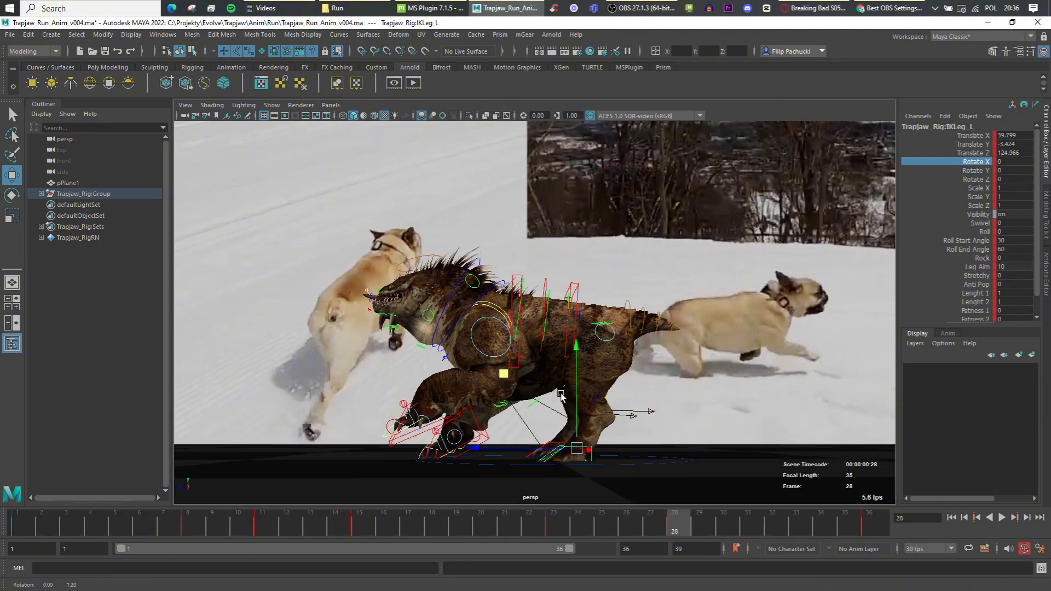
{"action": "left_click_drag", "start_coordinate": [646, 413], "coordinate": [518, 413], "text": "alt"}
{"action": "left_click_drag", "start_coordinate": [470, 454], "coordinate": [482, 453]}
Rotate the left front foot about its X axis and reposition it on frame 28.
{"action": "left_click", "coordinate": [602, 455]}
{"action": "left_click_drag", "start_coordinate": [597, 448], "coordinate": [592, 403]}
{"action": "middle_click_drag", "start_coordinate": [592, 405], "coordinate": [576, 421], "text": "alt"}
{"action": "left_click", "coordinate": [638, 395]}
{"action": "key", "text": "e"}
{"action": "left_click_drag", "start_coordinate": [650, 347], "coordinate": [673, 371]}
{"action": "key", "text": "w"}
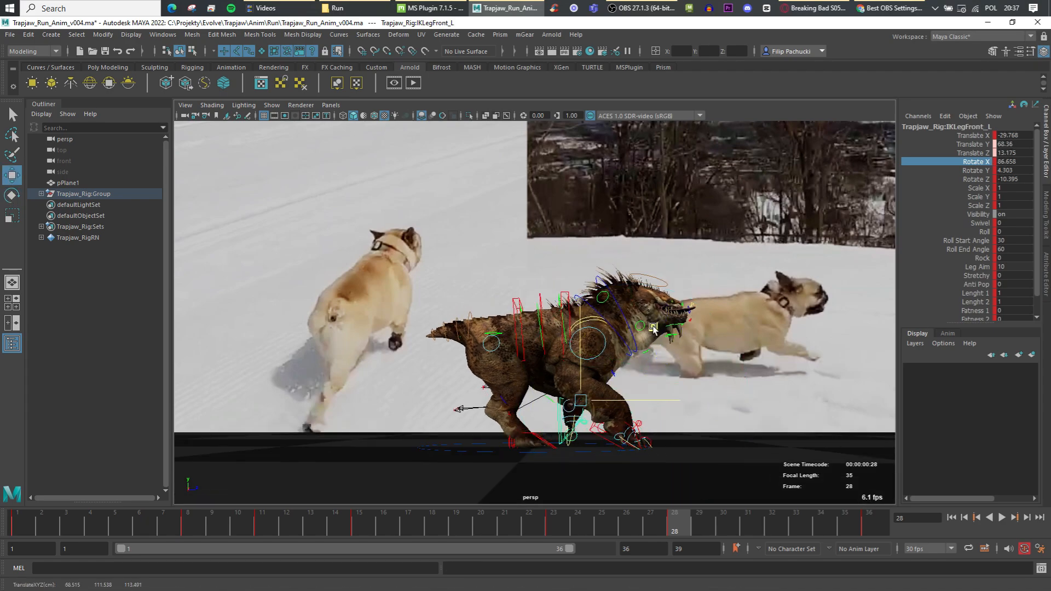
{"action": "key", "text": "e"}
{"action": "key", "text": "w"}
{"action": "mouse_move", "coordinate": [646, 335]}
{"action": "left_mouse_down"}
{"action": "mouse_move", "coordinate": [672, 391]}
{"action": "mouse_move", "coordinate": [660, 328]}
{"action": "left_mouse_up"}
Refine the left front foot's forward and sideways placement on frame 28, checking the pose in wireframe before restoring textured shading.
{"action": "left_click_drag", "start_coordinate": [660, 329], "coordinate": [506, 411], "text": "alt"}
{"action": "left_click_drag", "start_coordinate": [503, 427], "coordinate": [454, 422]}
{"action": "key", "text": "4"}
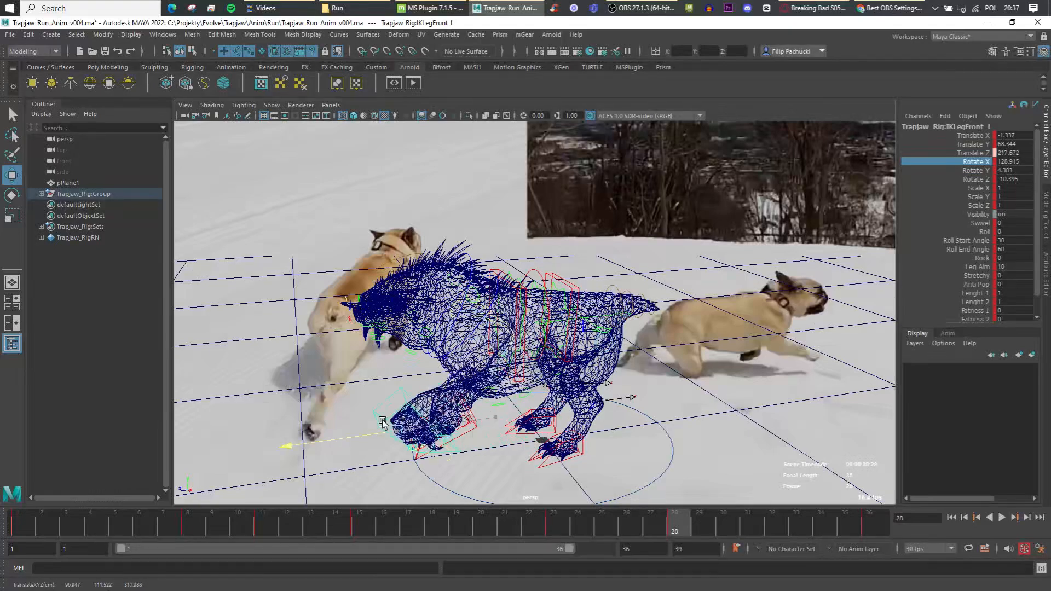
{"action": "left_click_drag", "start_coordinate": [607, 379], "coordinate": [636, 386], "text": "alt"}
{"action": "left_click_drag", "start_coordinate": [416, 459], "coordinate": [461, 456]}
{"action": "left_click", "coordinate": [661, 358]}
{"action": "mouse_move", "coordinate": [691, 395]}
{"action": "left_mouse_down"}
{"action": "mouse_move", "coordinate": [678, 384]}
{"action": "mouse_move", "coordinate": [564, 398]}
{"action": "mouse_move", "coordinate": [620, 300]}
{"action": "mouse_move", "coordinate": [634, 301]}
{"action": "left_mouse_up"}
{"action": "key", "text": "6"}
Reposition the right front foot ahead of the chest on frame 28.
{"action": "left_click", "coordinate": [564, 398]}
{"action": "scroll", "coordinate": [633, 296], "scroll_direction": "down", "scroll_amount": 4}
{"action": "middle_click_drag", "start_coordinate": [633, 291], "coordinate": [574, 296], "text": "alt"}
{"action": "left_click", "coordinate": [552, 375]}
{"action": "left_click", "coordinate": [553, 379]}
{"action": "middle_click_drag", "start_coordinate": [554, 379], "coordinate": [540, 403], "text": "alt"}
{"action": "left_click_drag", "start_coordinate": [594, 322], "coordinate": [562, 336]}
{"action": "key", "text": "w"}
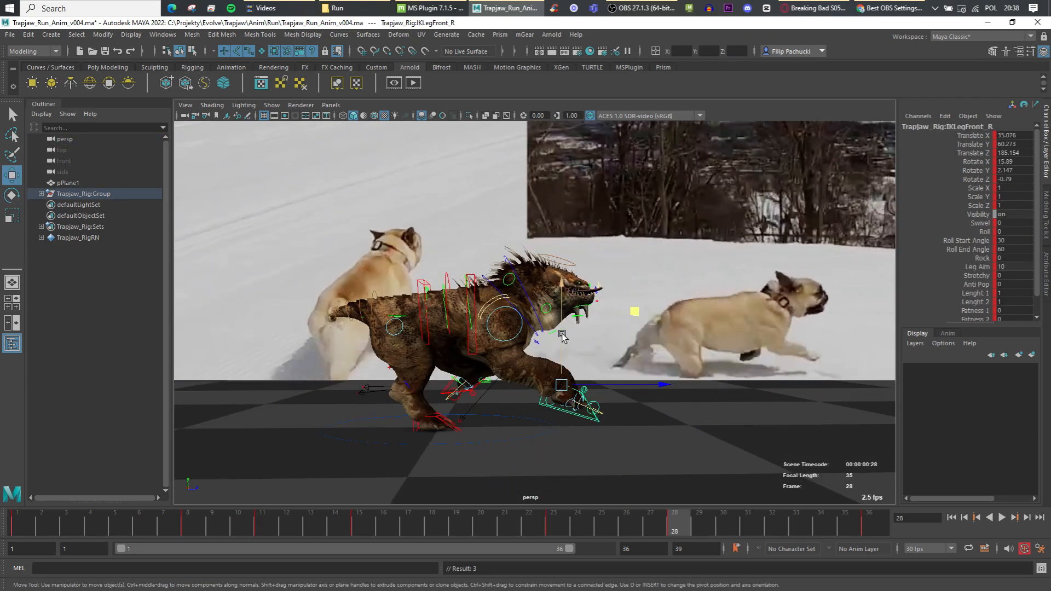
Rotate the head to about -2.6 in Z on frame 28, comparing it with the neighbouring key poses.
{"action": "key", "text": "comma"}
{"action": "key", "text": "period"}
{"action": "left_click", "coordinate": [573, 265]}
{"action": "key", "text": "e"}
{"action": "left_click_drag", "start_coordinate": [586, 374], "coordinate": [598, 372]}
{"action": "key", "text": "comma"}
{"action": "key", "text": "period"}
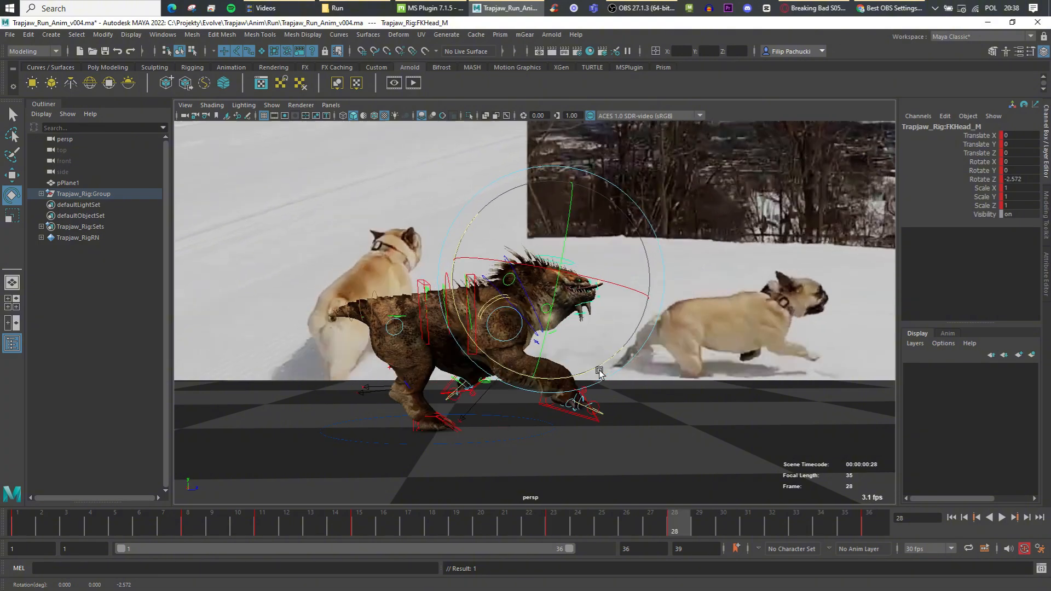
{"action": "key", "text": "comma"}
{"action": "key", "text": "period"}
{"action": "key", "text": "comma"}
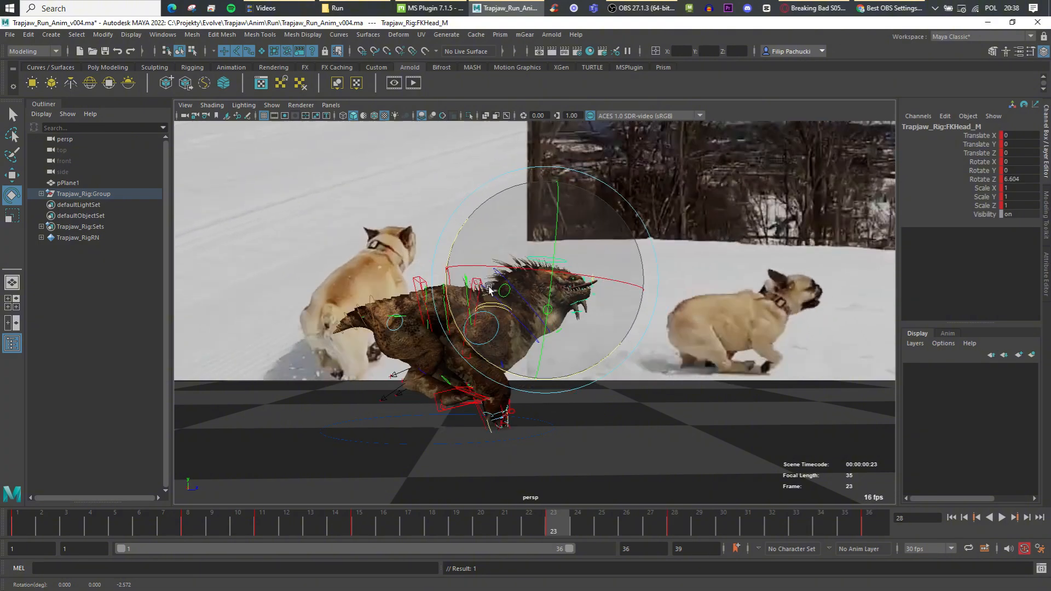
{"action": "key", "text": "period"}
Nudge the front and rear spine controls along the body, comparing the poses on frames 28 and 36.
{"action": "left_click", "coordinate": [476, 291]}
{"action": "key", "text": "w"}
{"action": "key", "text": "period"}
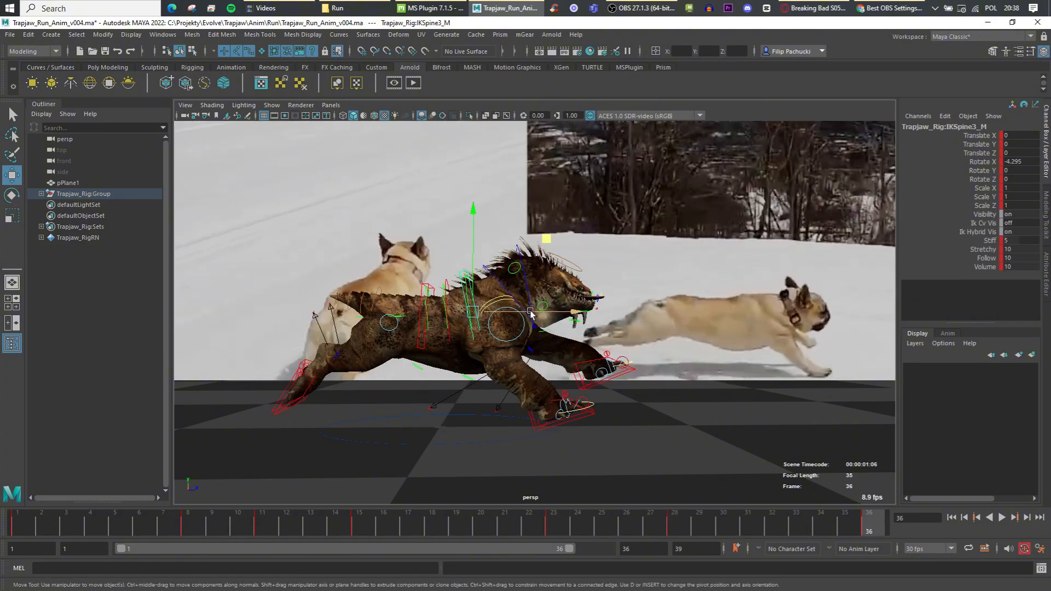
{"action": "left_click_drag", "start_coordinate": [531, 313], "coordinate": [535, 312]}
{"action": "left_click", "coordinate": [424, 291]}
{"action": "key", "text": "comma"}
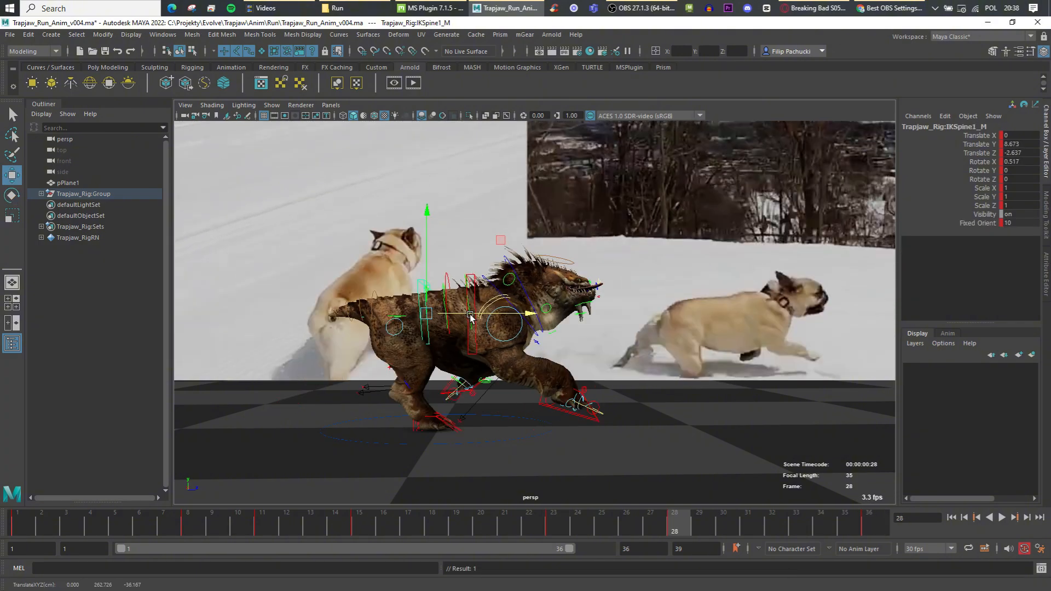
Move the right front foot slightly back and down on frame 28.
{"action": "left_click", "coordinate": [561, 386]}
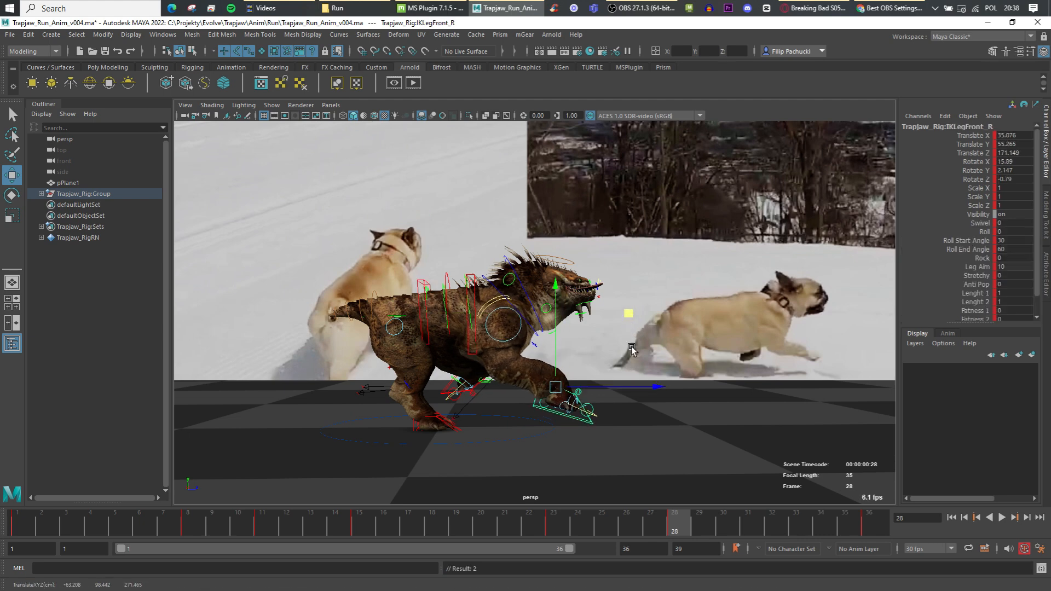
{"action": "scroll", "coordinate": [630, 352], "scroll_direction": "up", "scroll_amount": 3}
{"action": "left_click", "coordinate": [570, 390]}
{"action": "key", "text": "e"}
{"action": "mouse_move", "coordinate": [559, 303]}
{"action": "left_mouse_down"}
{"action": "mouse_move", "coordinate": [545, 298]}
{"action": "mouse_move", "coordinate": [561, 321]}
{"action": "left_mouse_up"}
{"action": "key", "text": "ctrl+z"}
{"action": "key", "text": "w"}
{"action": "scroll", "coordinate": [570, 421], "scroll_direction": "up", "scroll_amount": 2}
{"action": "scroll", "coordinate": [570, 416], "scroll_direction": "down", "scroll_amount": 1}
{"action": "key", "text": "e"}
{"action": "key", "text": "ctrl+z"}
{"action": "key", "text": "w"}
Rotate the right front foot's finger control to about -30.9 in Z on frame 28.
{"action": "left_click", "coordinate": [575, 419]}
{"action": "scroll", "coordinate": [582, 396], "scroll_direction": "down", "scroll_amount": 2}
{"action": "key", "text": "e"}
{"action": "left_click_drag", "start_coordinate": [487, 313], "coordinate": [546, 297]}
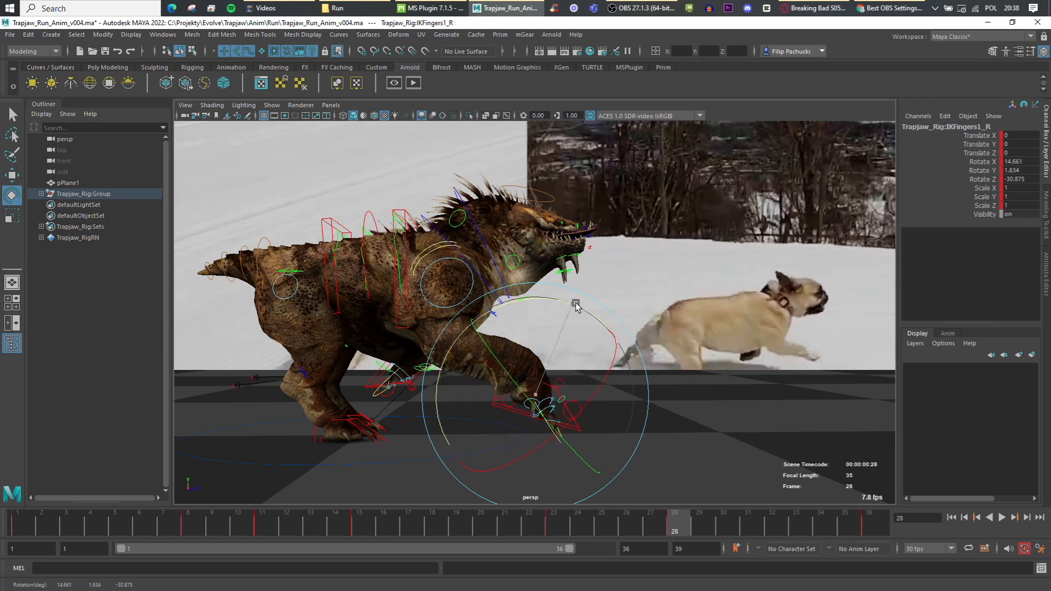
{"action": "scroll", "coordinate": [576, 305], "scroll_direction": "down", "scroll_amount": 5}
Slide the left hind foot back to a Translate Z of about 24.4 on frame 28 and play the cycle.
{"action": "key", "text": "w"}
{"action": "left_click", "coordinate": [455, 406]}
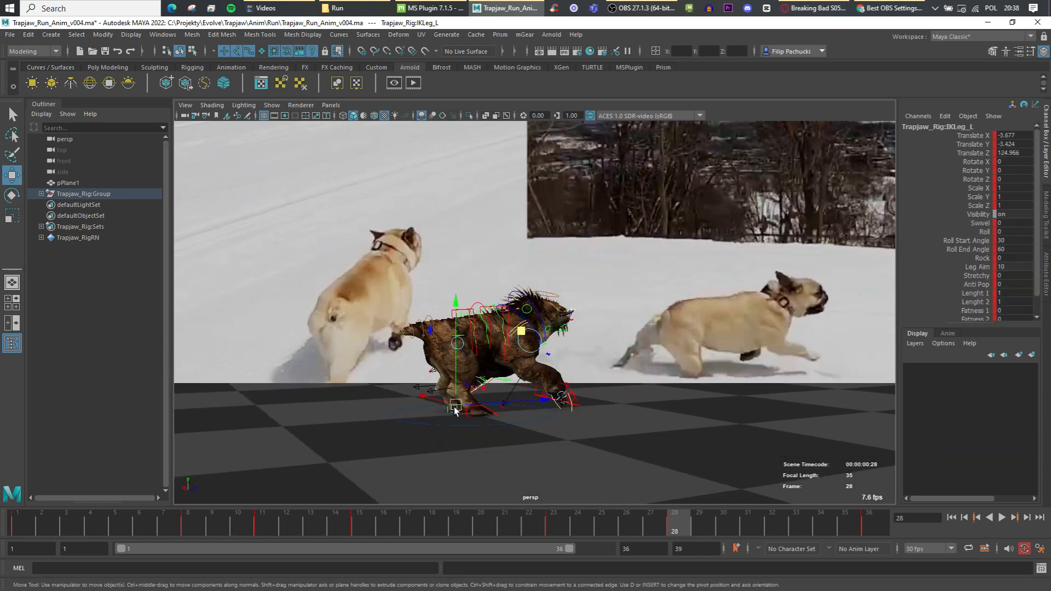
{"action": "left_click_drag", "start_coordinate": [455, 407], "coordinate": [511, 411]}
{"action": "key", "text": "comma"}
{"action": "key", "text": "period"}
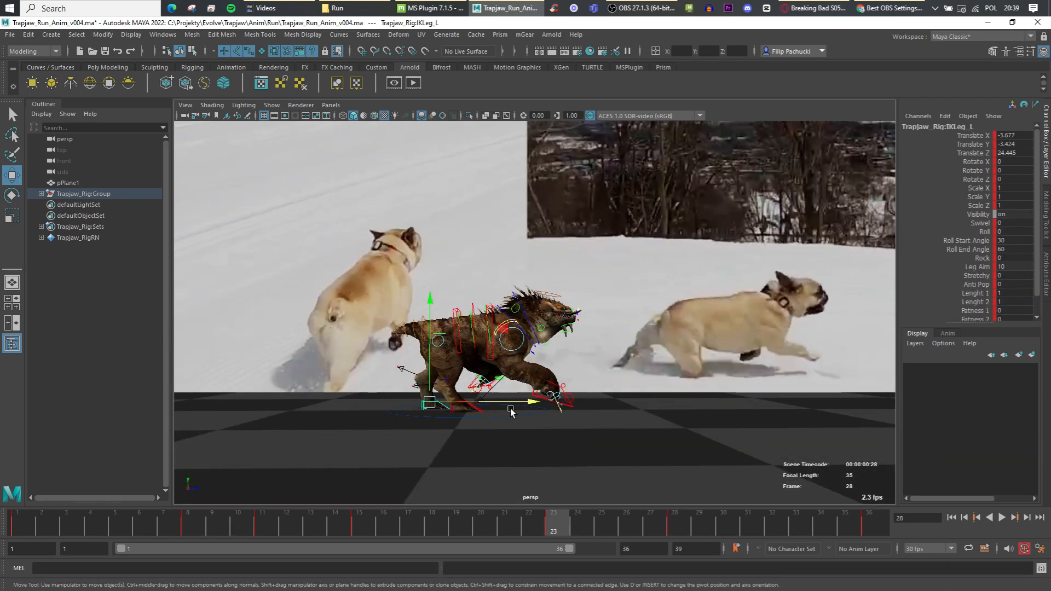
{"action": "key", "text": "alt+v"}
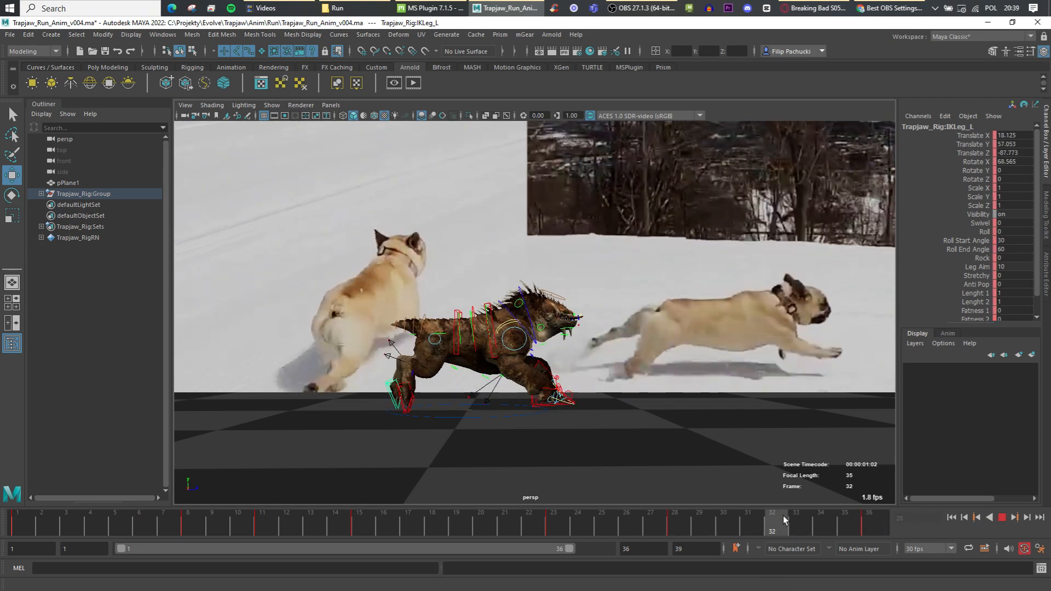
{"action": "key", "text": "alt+v"}
Lower the rear spine control to a Translate Y of about 1.1 on frame 28, comparing with frame 36.
{"action": "left_click", "coordinate": [457, 312]}
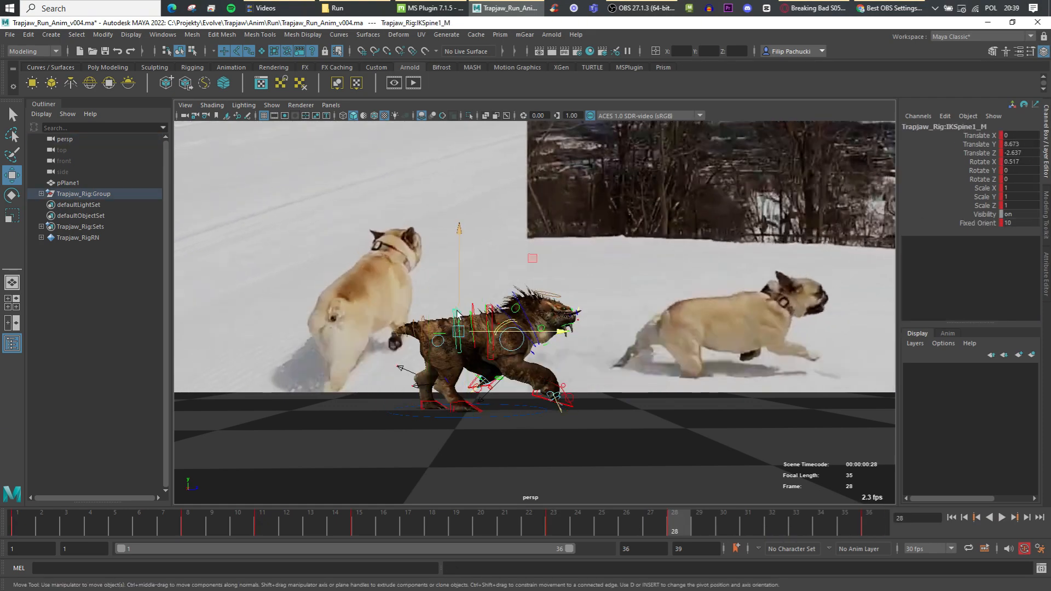
{"action": "key", "text": "period"}
{"action": "key", "text": "comma"}
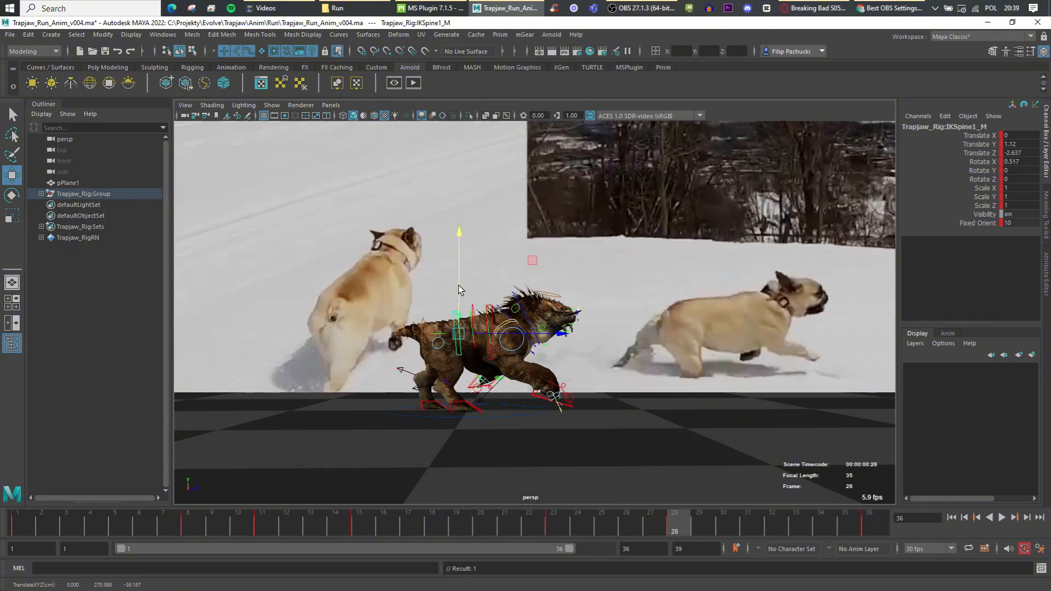
{"action": "key", "text": "period"}
Select all rig controls and go to frame 32 for a new in-between pose.
{"action": "left_click_drag", "start_coordinate": [70, 520], "coordinate": [33, 513]}
{"action": "left_click_drag", "start_coordinate": [321, 257], "coordinate": [616, 433]}
{"action": "left_click", "coordinate": [688, 529]}
{"action": "left_click_drag", "start_coordinate": [690, 530], "coordinate": [770, 528]}
Rotate the right hind foot nearly flat and lower it to the ground on frame 32.
{"action": "left_click", "coordinate": [411, 404]}
{"action": "key", "text": "e"}
{"action": "left_click_drag", "start_coordinate": [471, 472], "coordinate": [511, 363]}
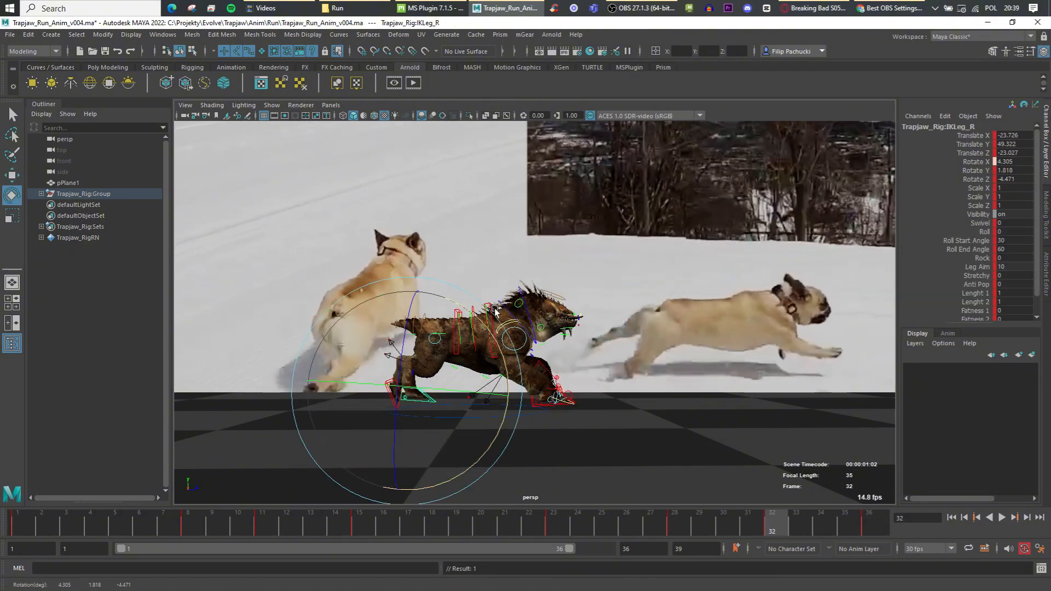
{"action": "middle_click_drag", "start_coordinate": [504, 353], "coordinate": [518, 349], "text": "alt"}
{"action": "key", "text": "w"}
{"action": "left_click_drag", "start_coordinate": [495, 311], "coordinate": [489, 326]}
Rotate the left hind foot to about 133 in X and lift it slightly backward on frame 32.
{"action": "left_click", "coordinate": [404, 387]}
{"action": "key", "text": "e"}
{"action": "left_click_drag", "start_coordinate": [467, 477], "coordinate": [387, 484]}
{"action": "key", "text": "w"}
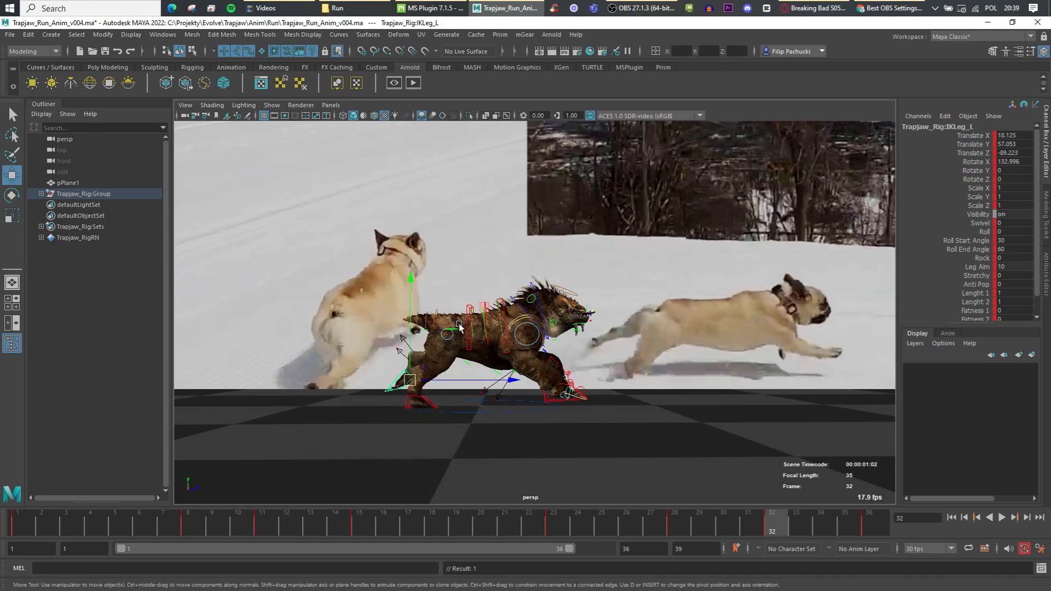
{"action": "left_click_drag", "start_coordinate": [480, 310], "coordinate": [472, 305]}
Move the right front foot forward and up, and raise the left front foot on frame 32.
{"action": "scroll", "coordinate": [509, 351], "scroll_direction": "up", "scroll_amount": 3}
{"action": "left_click", "coordinate": [575, 443]}
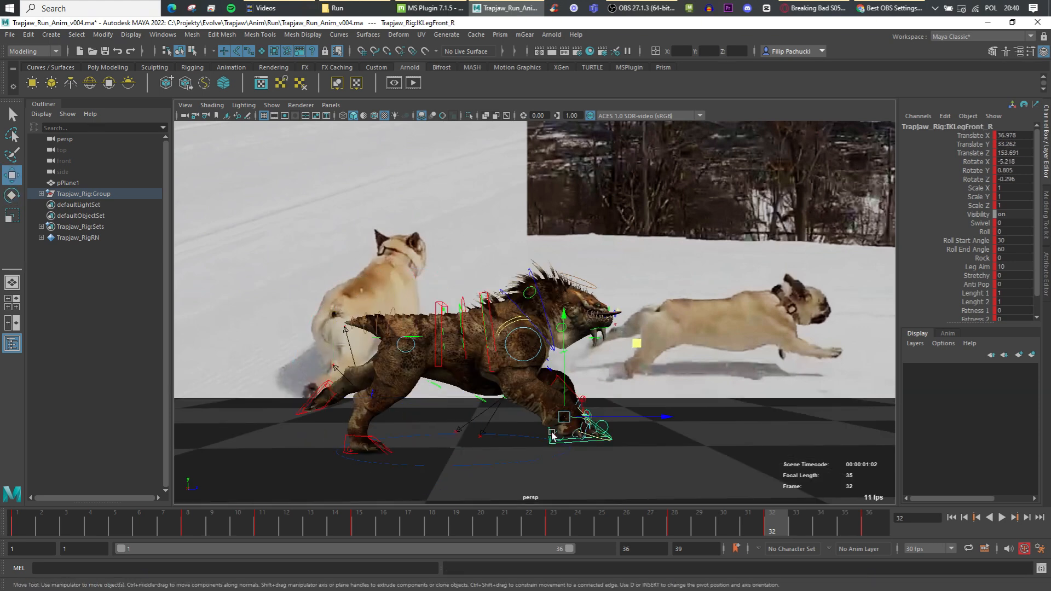
{"action": "left_click_drag", "start_coordinate": [628, 346], "coordinate": [674, 316]}
{"action": "key", "text": "e"}
{"action": "key", "text": "w"}
{"action": "left_click", "coordinate": [584, 427]}
{"action": "left_click_drag", "start_coordinate": [623, 370], "coordinate": [615, 328]}
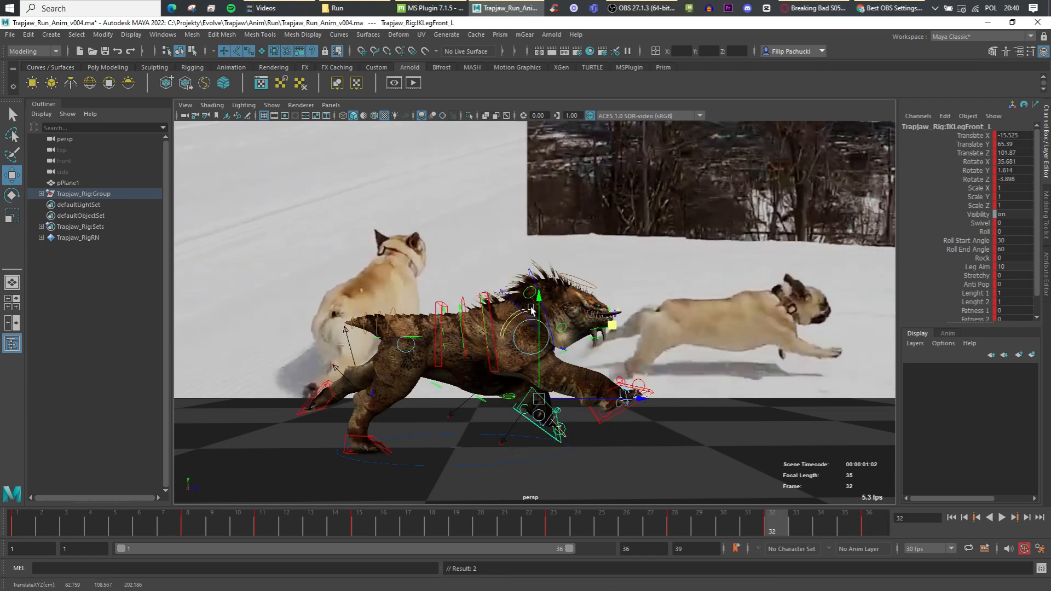
Rotate the neck controls to about 10.9 in Z on frame 32 and about 15.3 on frame 36.
{"action": "left_click", "coordinate": [530, 278]}
{"action": "key", "text": "e"}
{"action": "left_click_drag", "start_coordinate": [589, 403], "coordinate": [582, 408]}
{"action": "key", "text": "s"}
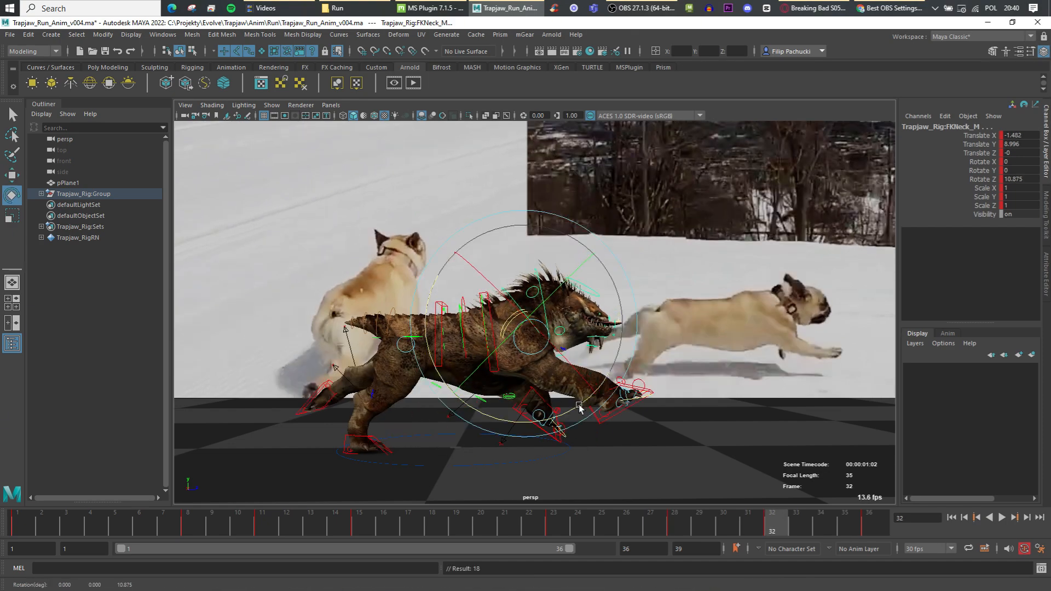
{"action": "key", "text": "comma"}
{"action": "key", "text": "period"}
{"action": "key", "text": "period"}
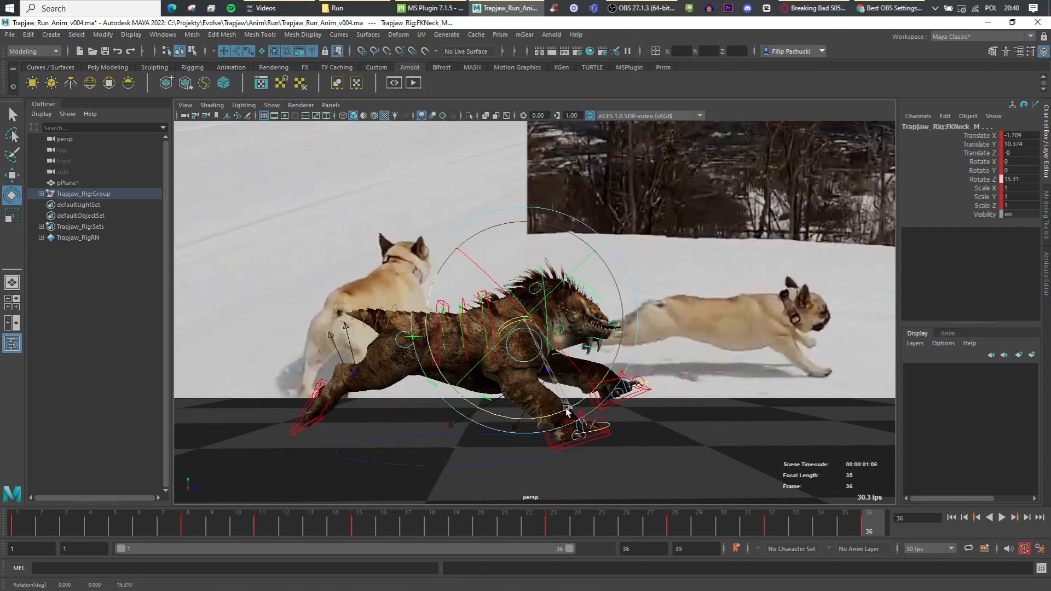
Rotate the head to about 4.6 in Z on frame 32, comparing it with the neighbouring keys.
{"action": "left_click_drag", "start_coordinate": [622, 516], "coordinate": [775, 526]}
{"action": "key", "text": "w"}
{"action": "left_click", "coordinate": [590, 290]}
{"action": "key", "text": "e"}
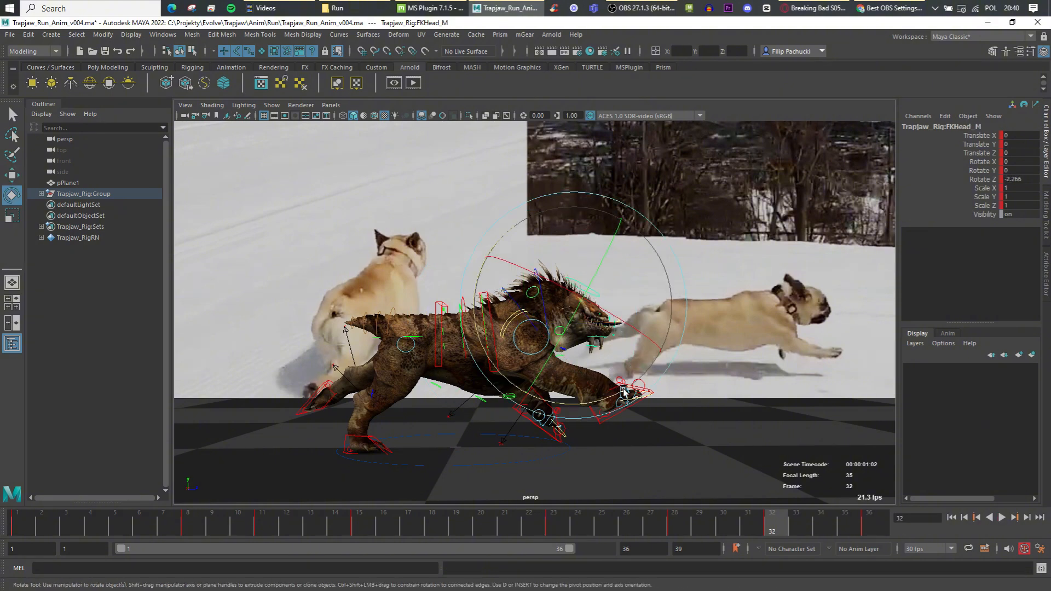
{"action": "key", "text": "comma"}
{"action": "key", "text": "period"}
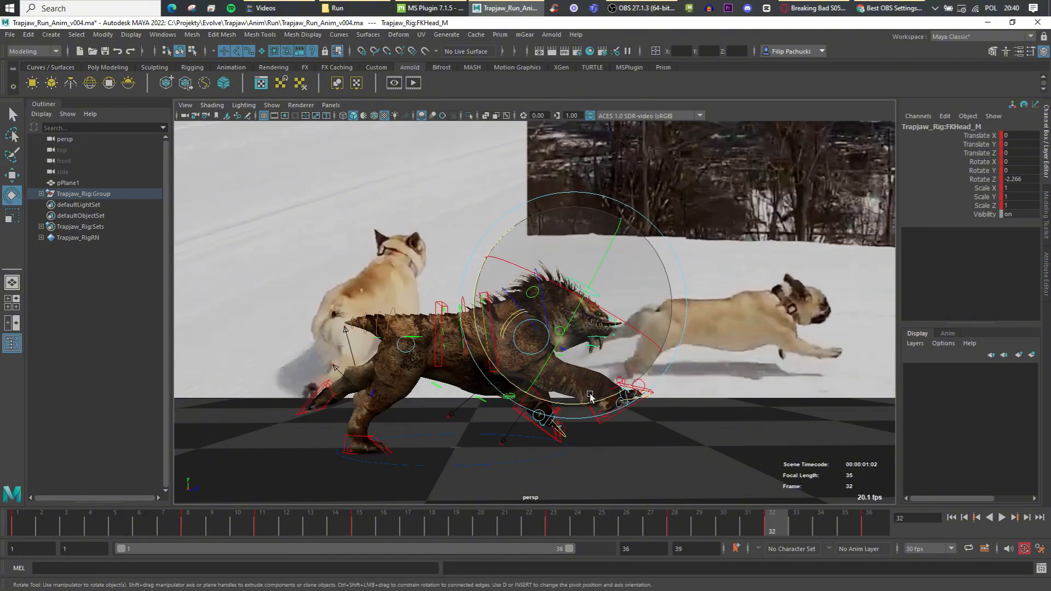
{"action": "left_click_drag", "start_coordinate": [598, 402], "coordinate": [589, 404]}
{"action": "key", "text": "comma"}
{"action": "key", "text": "period"}
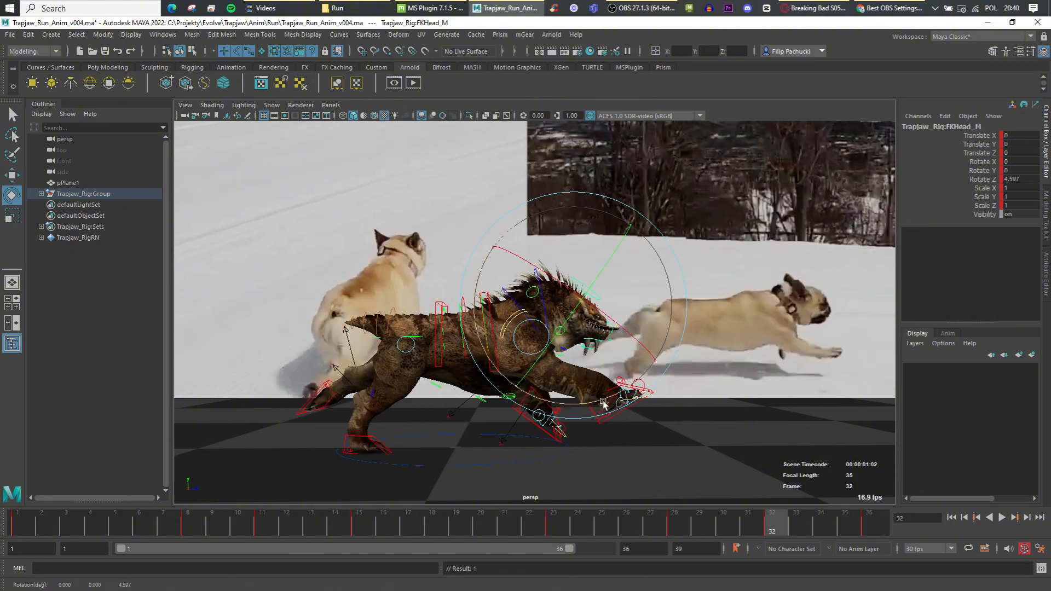
{"action": "key", "text": "period"}
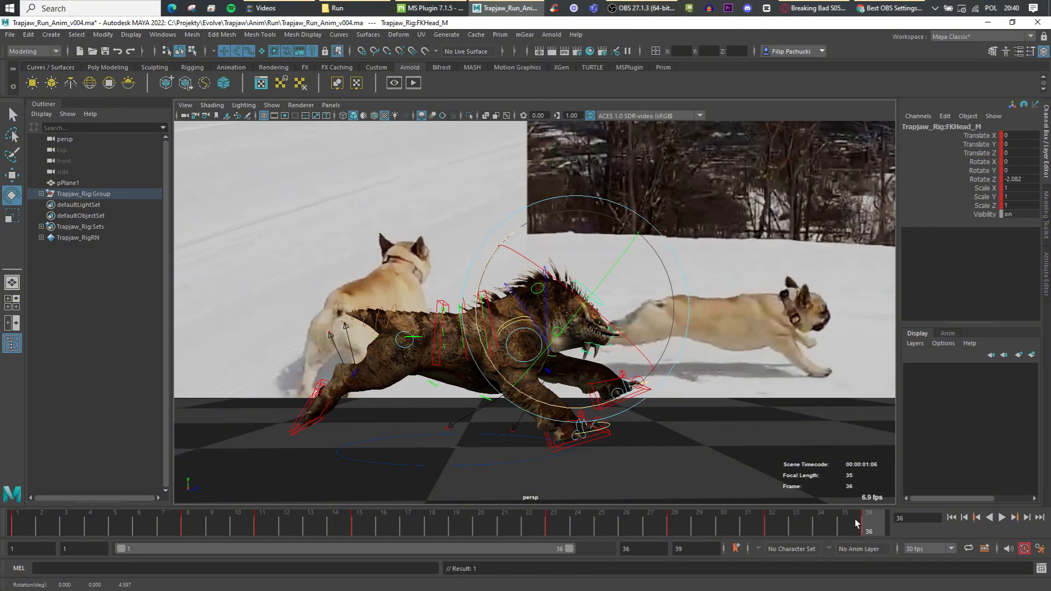
Review the cycle and slide the right front foot to a Translate Z of about -149.8 on frame 11.
{"action": "key", "text": "alt+v"}
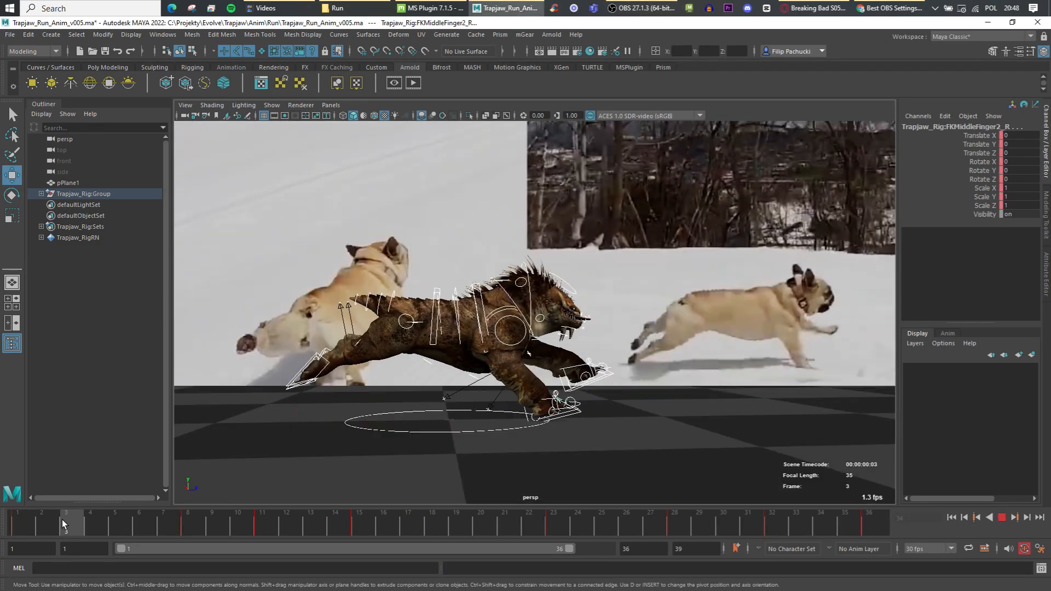
{"action": "left_click_drag", "start_coordinate": [61, 520], "coordinate": [187, 524]}
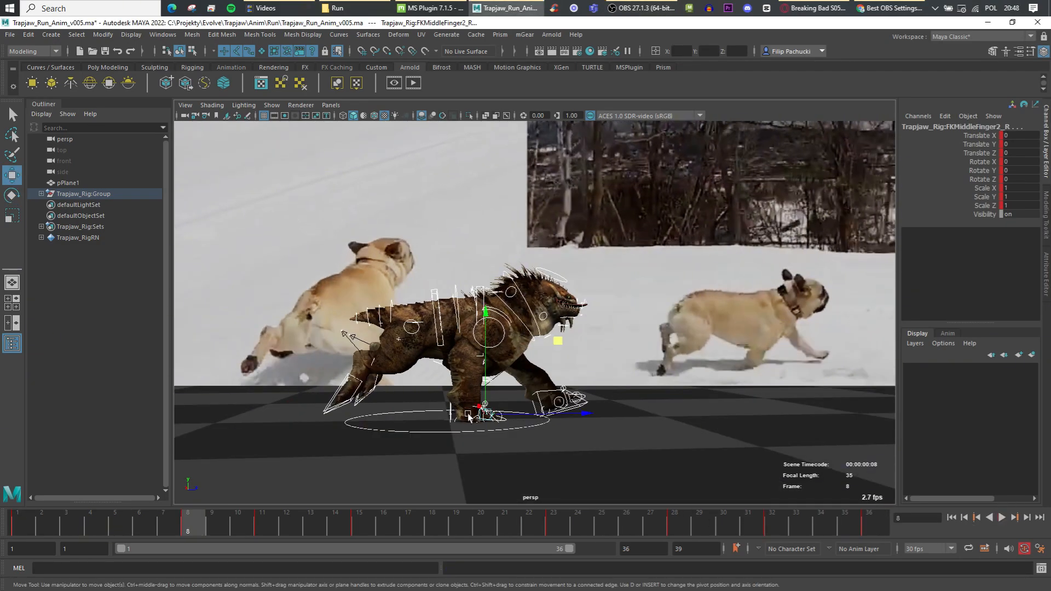
{"action": "left_click", "coordinate": [570, 404]}
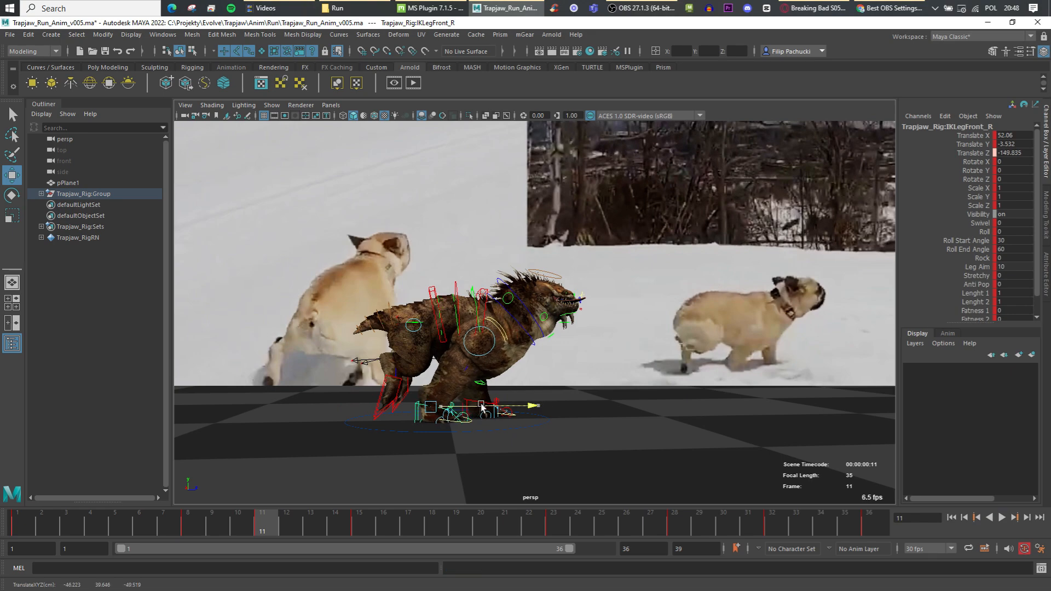
{"action": "key", "text": "alt+v"}
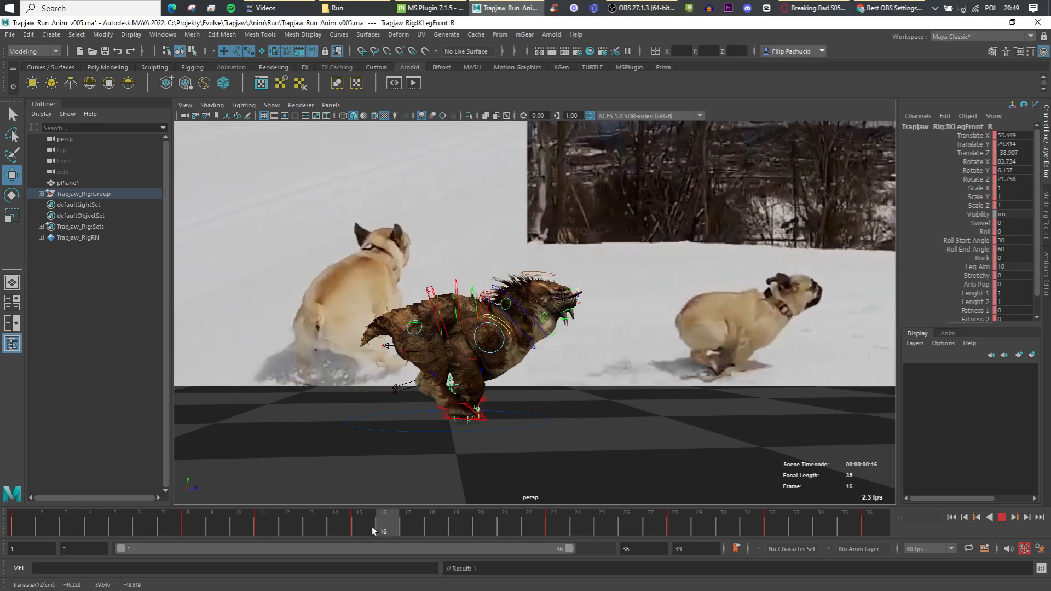
{"action": "left_click_drag", "start_coordinate": [407, 524], "coordinate": [870, 526]}
Select all rig controls and key them on frame 4.
{"action": "key", "text": "ctrl+shift+a"}
{"action": "left_click_drag", "start_coordinate": [427, 521], "coordinate": [110, 521]}
{"action": "key", "text": "s"}
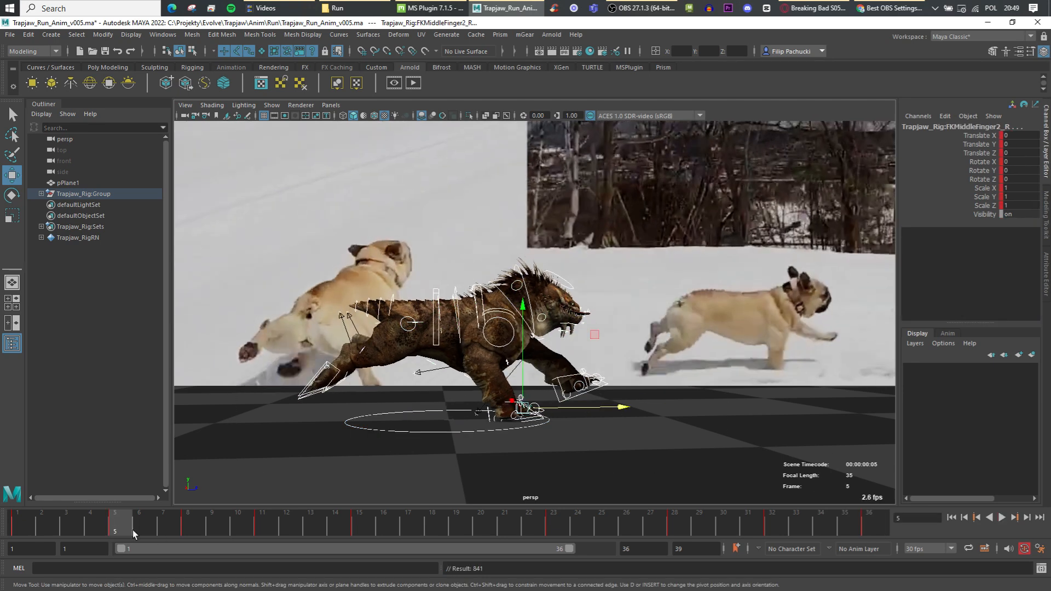
{"action": "key", "text": "ctrl+z"}
{"action": "left_click", "coordinate": [97, 526]}
{"action": "key", "text": "s"}
Set the right front foot's Rotate X to 0 and slide the foot back on frame 4.
{"action": "left_click", "coordinate": [534, 419]}
{"action": "left_click", "coordinate": [525, 318]}
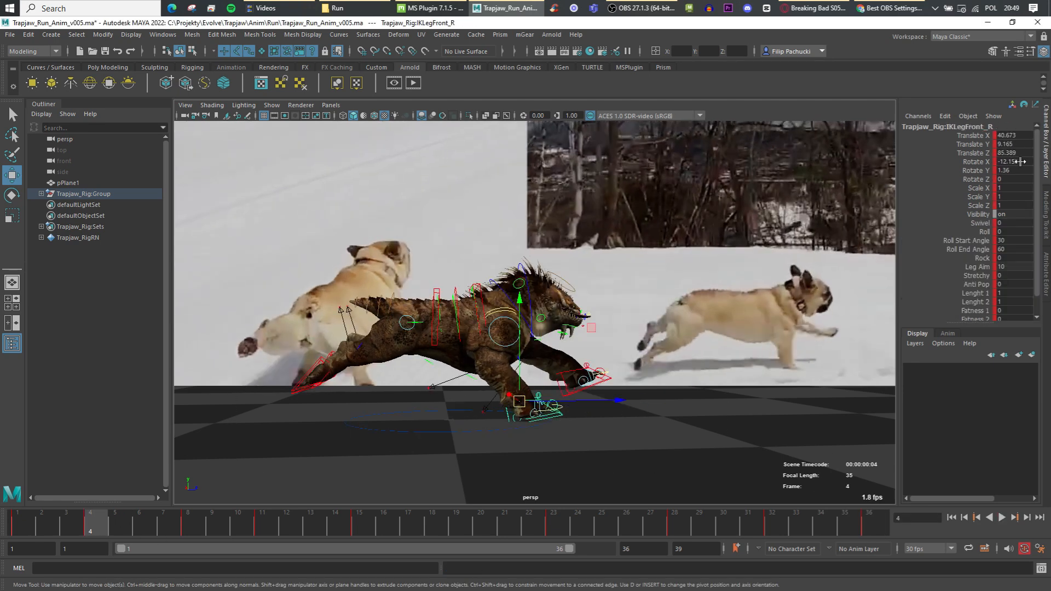
{"action": "left_click", "coordinate": [1014, 162]}
{"action": "type", "text": "0"}
{"action": "key", "text": "Return"}
{"action": "key", "text": "w"}
{"action": "left_click_drag", "start_coordinate": [563, 401], "coordinate": [534, 401]}
Scrub and play the run cycle to check the motion, and return to frame 4.
{"action": "left_click_drag", "start_coordinate": [38, 515], "coordinate": [706, 518]}
{"action": "left_click", "coordinate": [1002, 519]}
{"action": "left_click", "coordinate": [100, 520]}
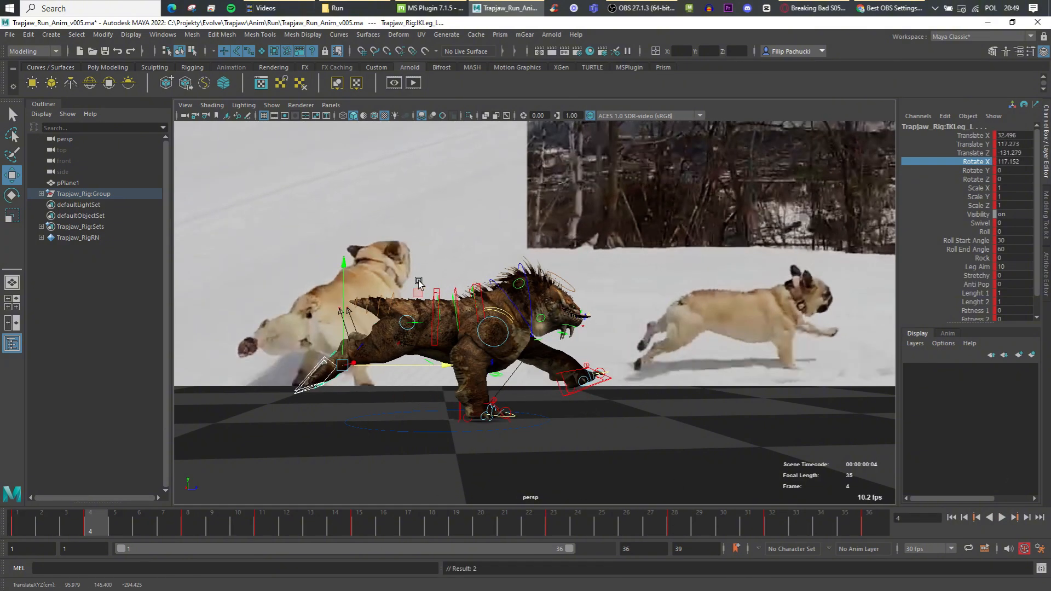
Select all rig controls, key them on frame 19, and compare the pose with the previous key.
{"action": "left_click_drag", "start_coordinate": [301, 212], "coordinate": [663, 457]}
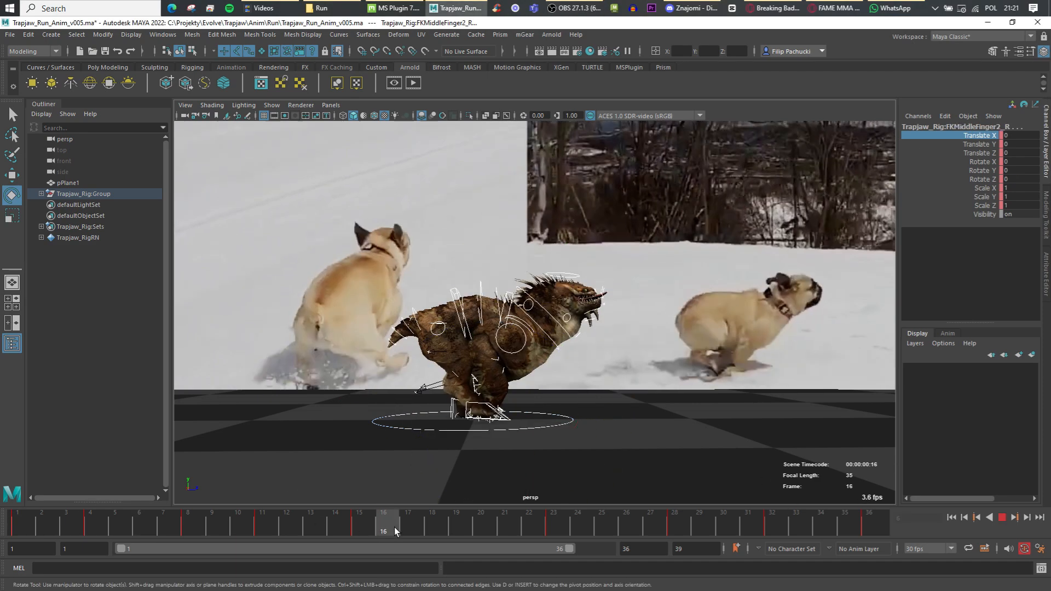
{"action": "left_click_drag", "start_coordinate": [394, 528], "coordinate": [454, 520]}
{"action": "key", "text": "s"}
{"action": "key", "text": "comma"}
{"action": "key", "text": "period"}
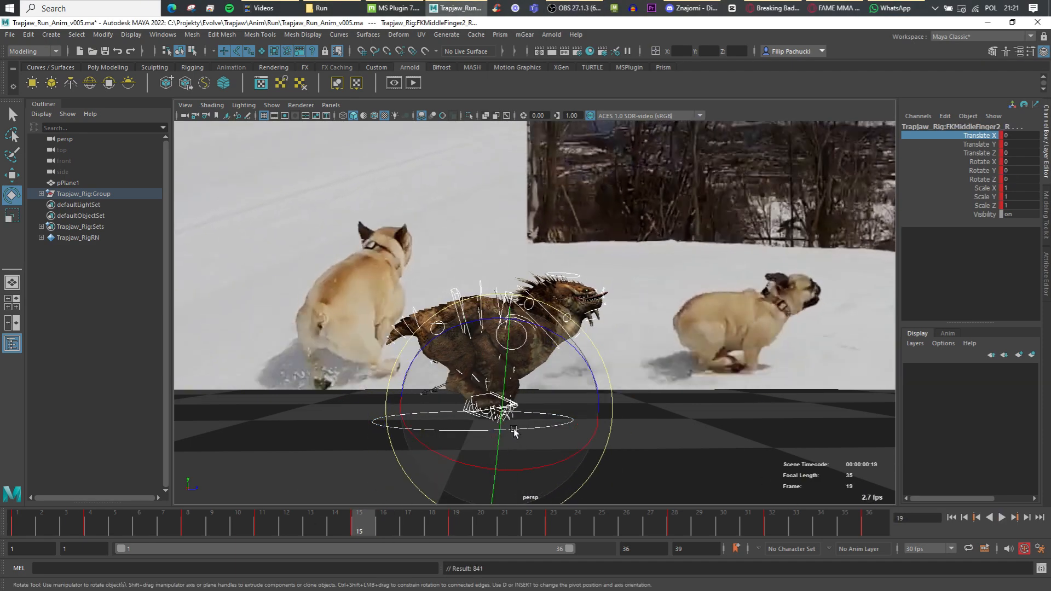
Select both scapula controls and raise them on frame 19.
{"action": "key", "text": "w"}
{"action": "left_click_drag", "start_coordinate": [613, 328], "coordinate": [471, 356], "text": "alt"}
{"action": "left_click", "coordinate": [548, 334]}
{"action": "left_click", "coordinate": [549, 336], "text": "shift"}
{"action": "left_click_drag", "start_coordinate": [549, 337], "coordinate": [671, 375], "text": "alt"}
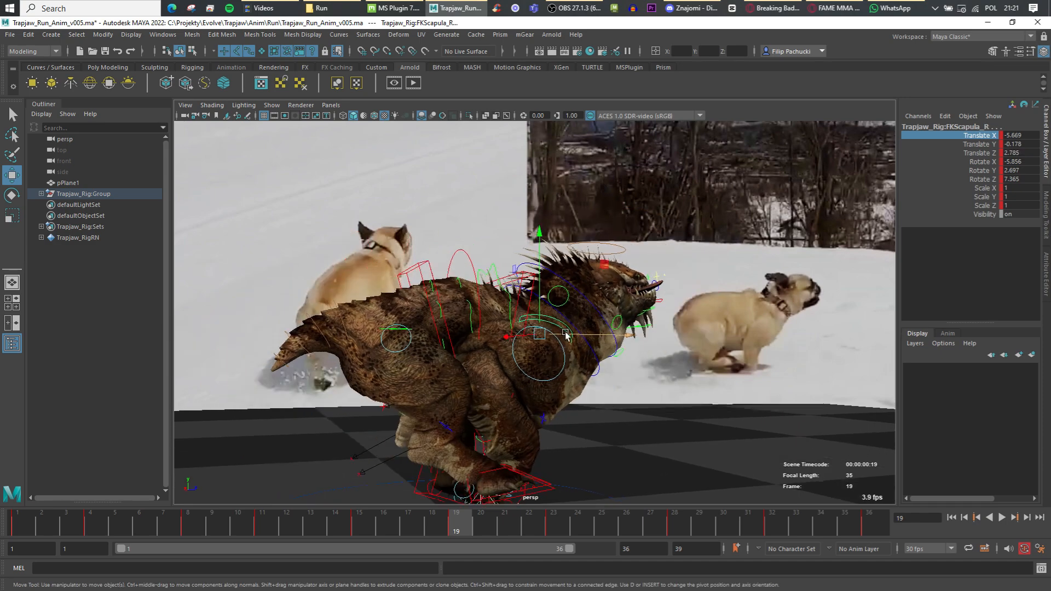
{"action": "right_click_drag", "start_coordinate": [568, 335], "coordinate": [532, 327], "text": "alt"}
{"action": "left_click_drag", "start_coordinate": [531, 327], "coordinate": [572, 316]}
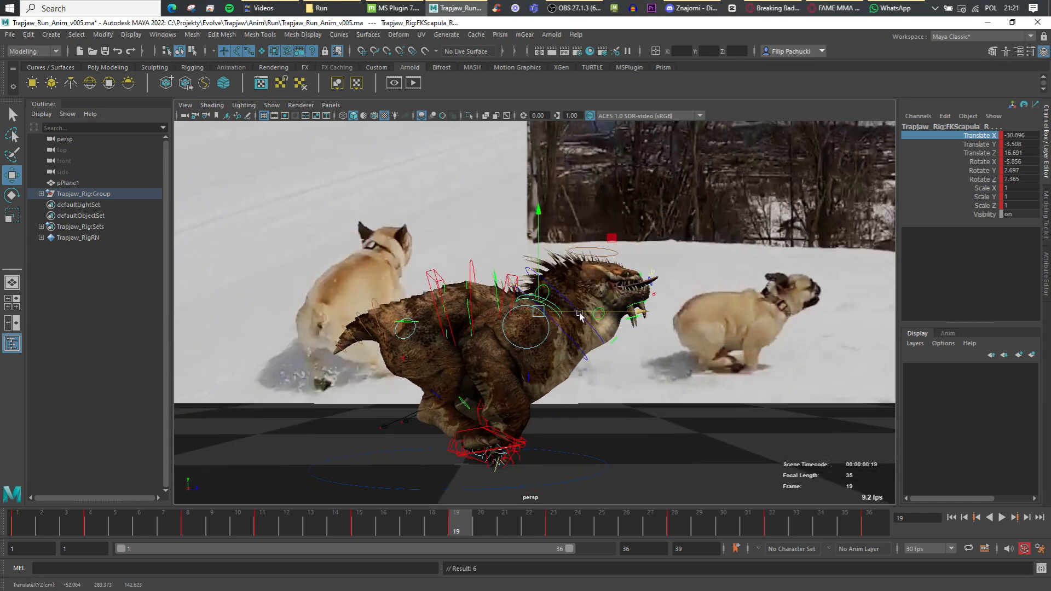
Compare frame 19 with its neighbouring keys and lower both scapula controls slightly on frame 19.
{"action": "key", "text": "comma"}
{"action": "key", "text": "period"}
{"action": "key", "text": "period"}
{"action": "key", "text": "comma"}
{"action": "key", "text": "comma"}
{"action": "key", "text": "period"}
{"action": "left_click_drag", "start_coordinate": [615, 239], "coordinate": [614, 245]}
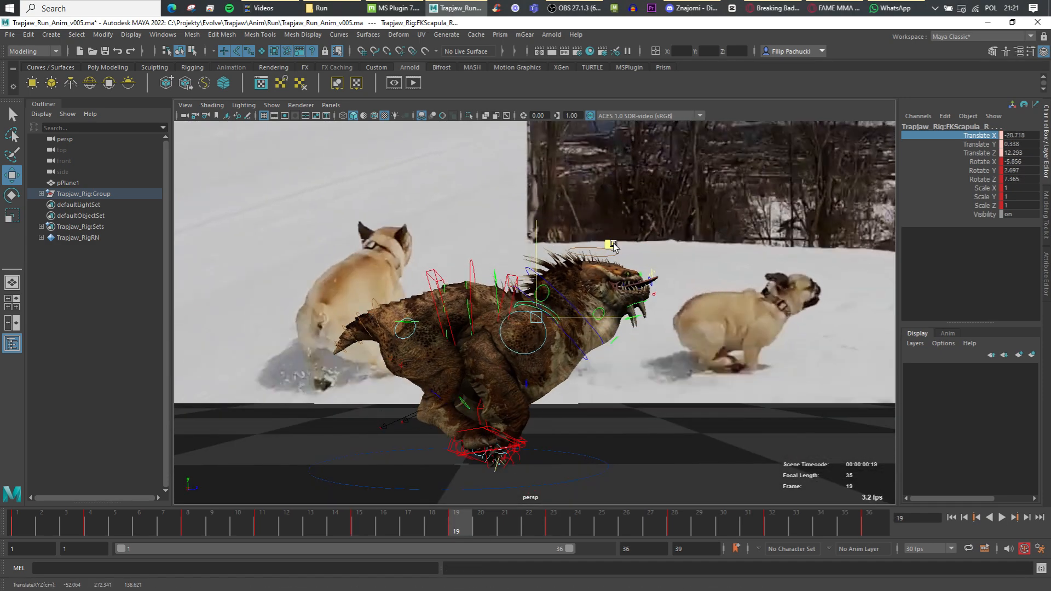
{"action": "key", "text": "period"}
{"action": "key", "text": "period"}
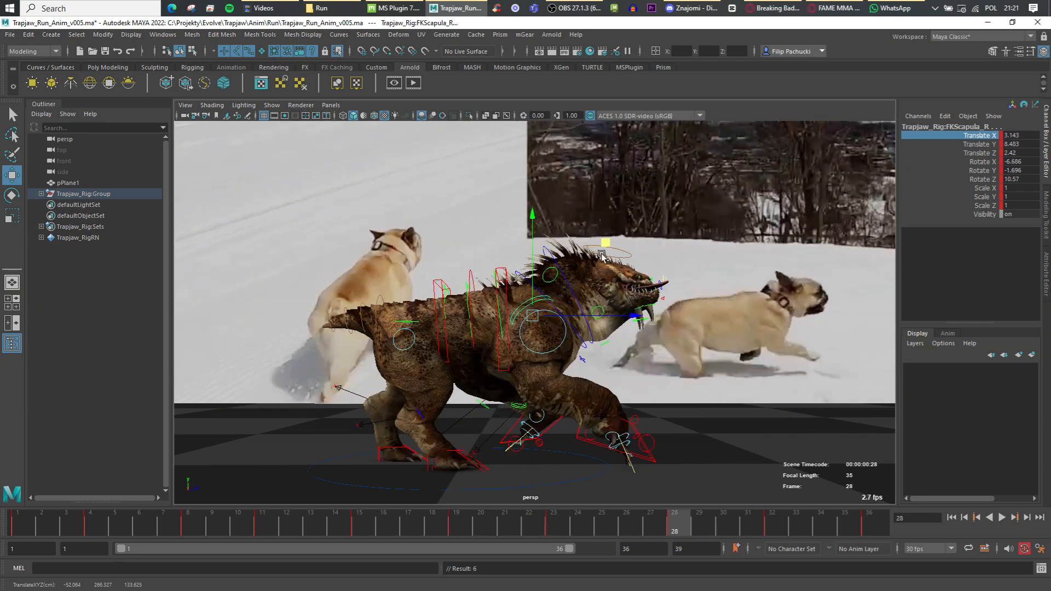
Compare the foot placement with the previous keys and adjust the right hind foot's position on frame 15.
{"action": "left_click", "coordinate": [636, 441]}
{"action": "key", "text": "comma"}
{"action": "key", "text": "comma"}
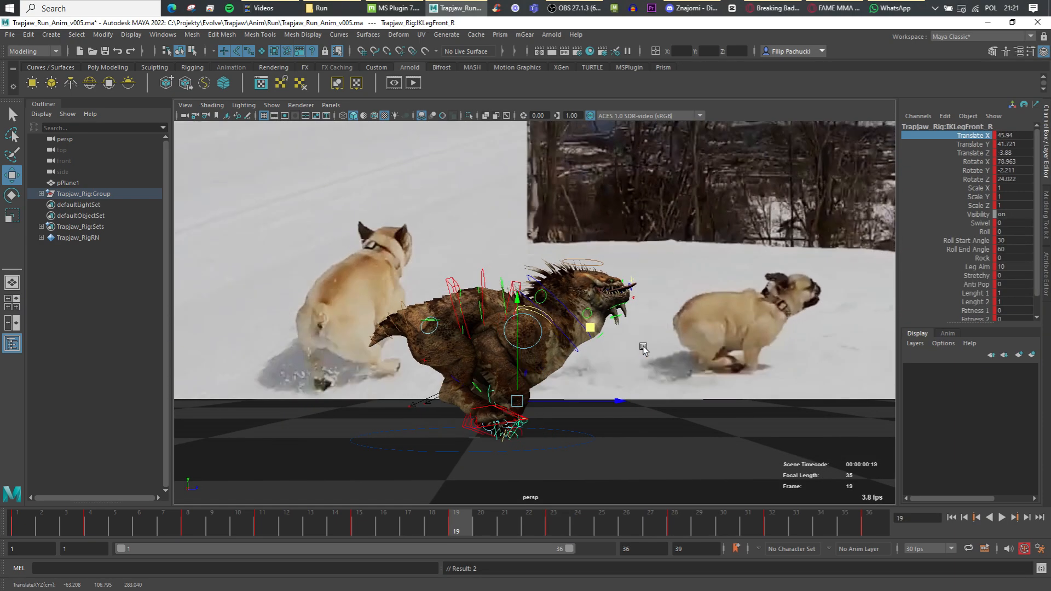
{"action": "left_click", "coordinate": [527, 404]}
{"action": "left_click_drag", "start_coordinate": [546, 329], "coordinate": [545, 329]}
{"action": "key", "text": "comma"}
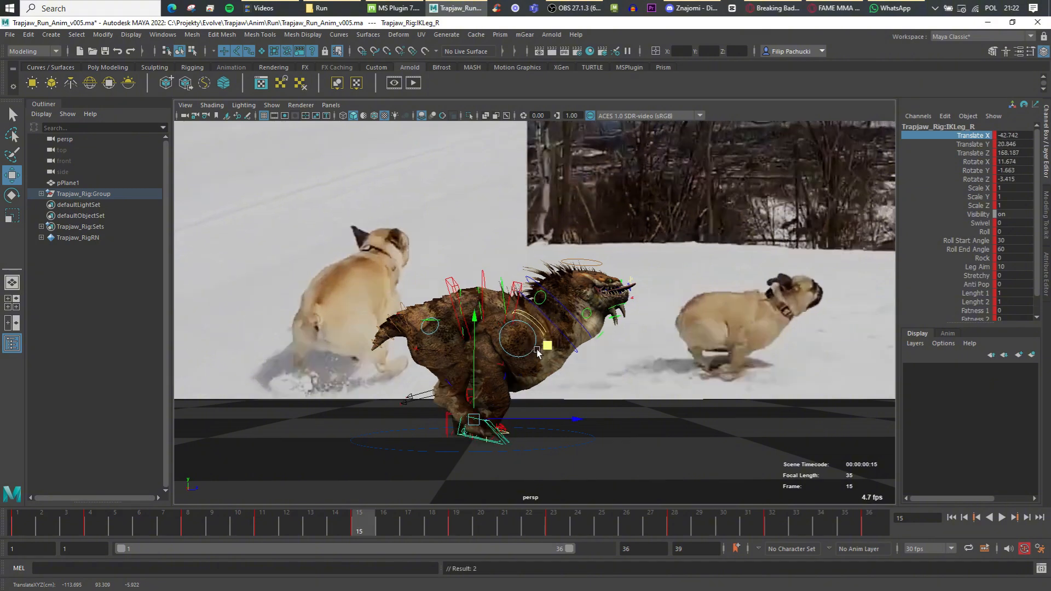
Add the left hind foot to the selection, raise both hind feet on frame 15, and play the cycle.
{"action": "left_click_drag", "start_coordinate": [482, 350], "coordinate": [613, 362], "text": "alt+shift"}
{"action": "left_click", "coordinate": [518, 432], "text": "shift"}
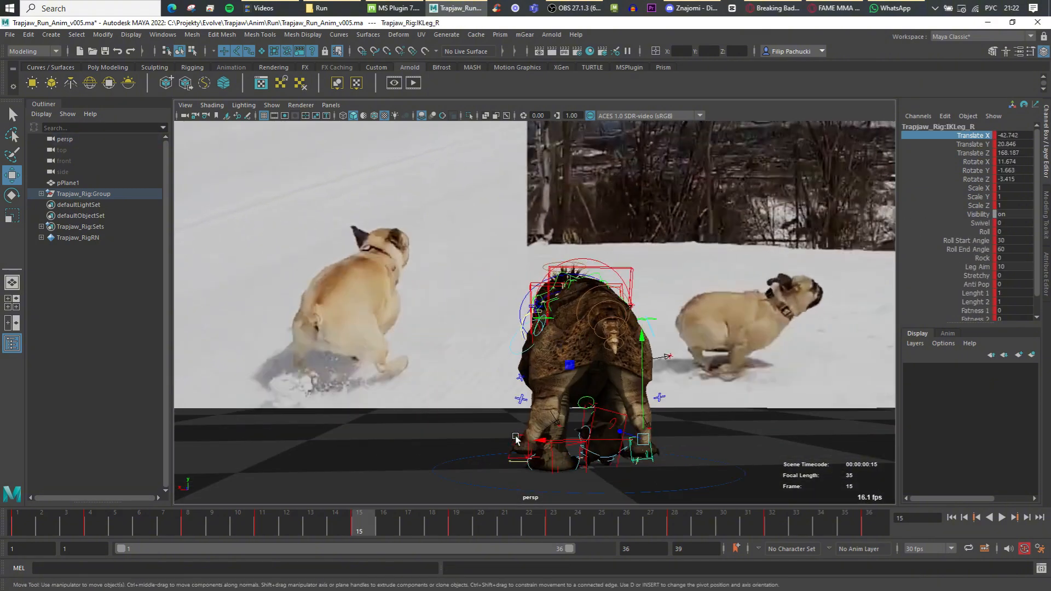
{"action": "left_click_drag", "start_coordinate": [646, 430], "coordinate": [528, 410], "text": "alt"}
{"action": "left_click_drag", "start_coordinate": [558, 343], "coordinate": [559, 322]}
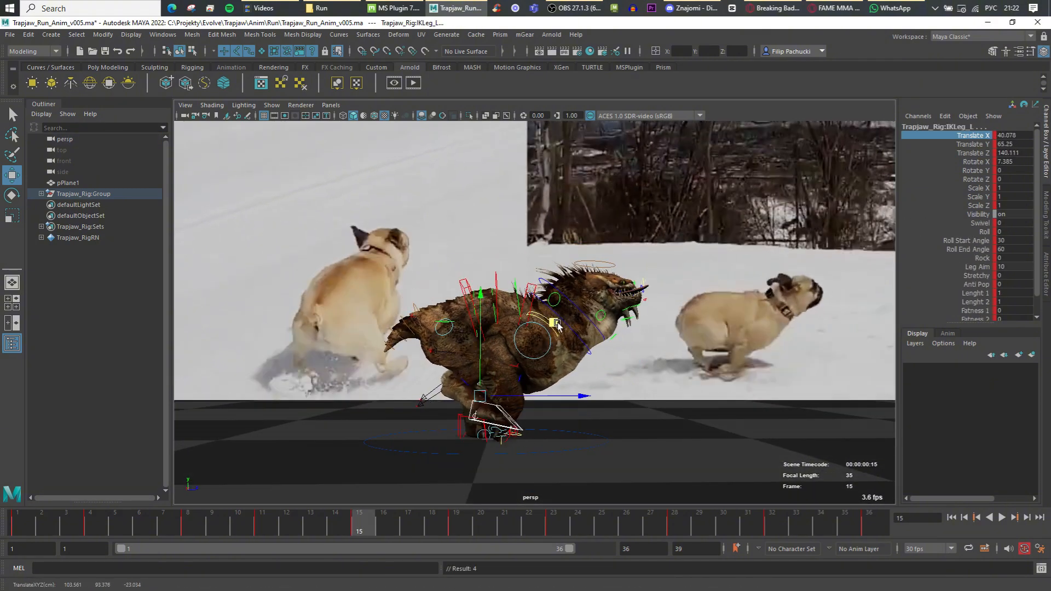
{"action": "key", "text": "alt+v"}
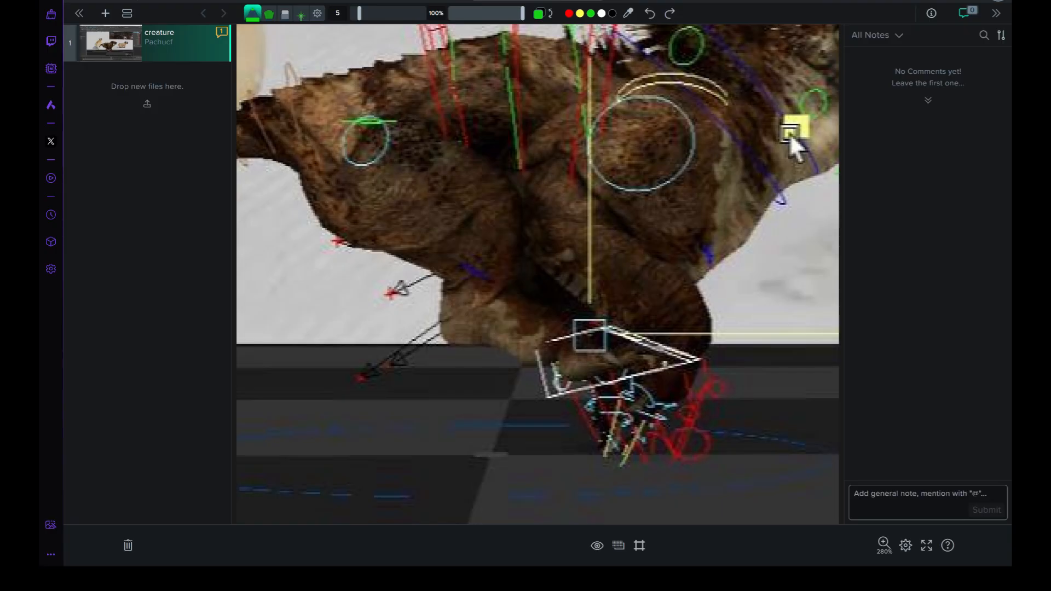
Switch to the review app and mark the creature's hind foot and hip on the enlarged viewport capture.
{"action": "left_click_drag", "start_coordinate": [615, 376], "coordinate": [632, 384]}
{"action": "left_click_drag", "start_coordinate": [350, 133], "coordinate": [434, 188]}
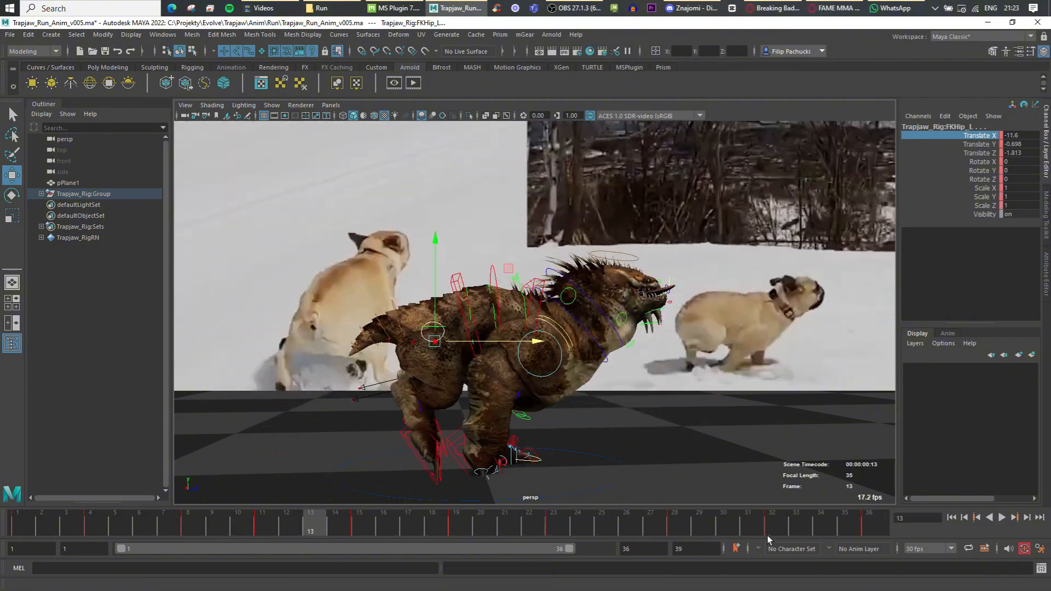
In Maya, delete the hip controls' keys on frame 4 and key them again at the interpolated position.
{"action": "key", "text": "alt+v"}
{"action": "left_click", "coordinate": [94, 526]}
{"action": "right_click", "coordinate": [95, 526]}
{"action": "left_click", "coordinate": [116, 351]}
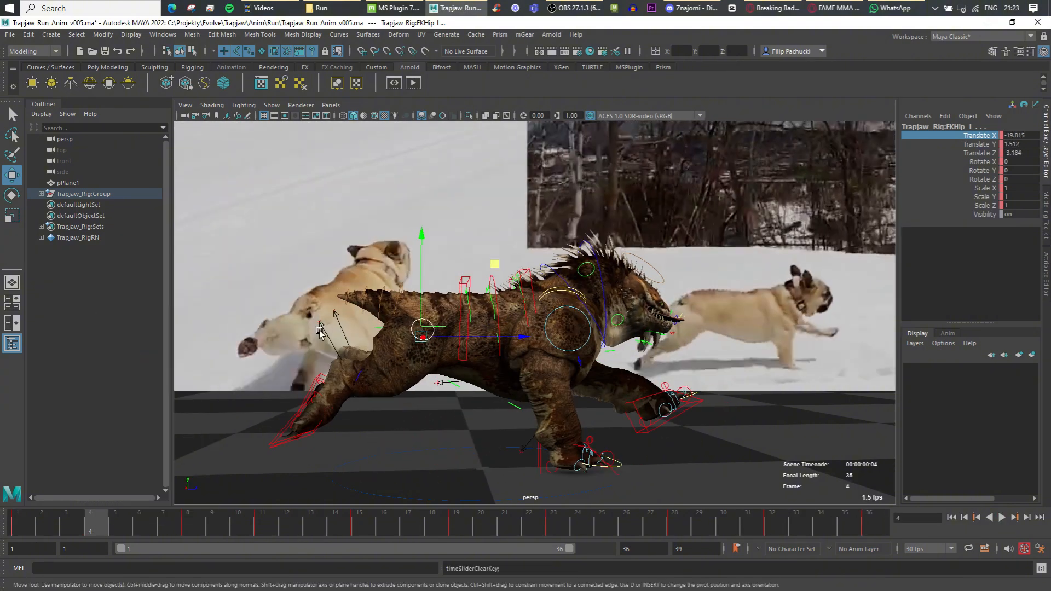
{"action": "key", "text": "s"}
Key the hip controls on frame 19 and play the run cycle to check the motion.
{"action": "key", "text": "alt+v"}
{"action": "left_click_drag", "start_coordinate": [546, 501], "coordinate": [464, 533]}
{"action": "key", "text": "s"}
{"action": "left_click", "coordinate": [553, 525]}
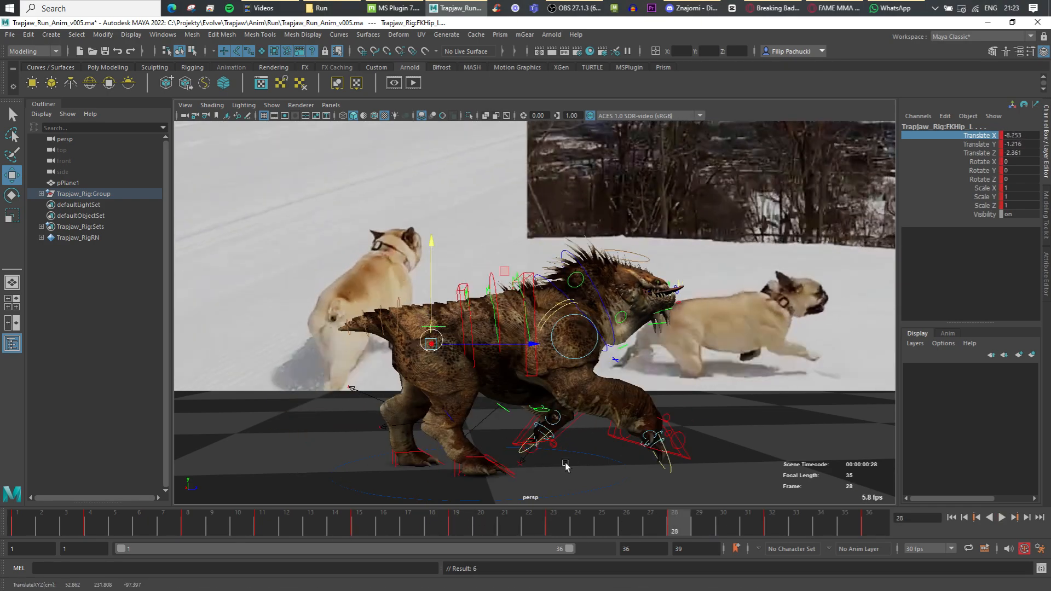
{"action": "key", "text": "alt+v"}
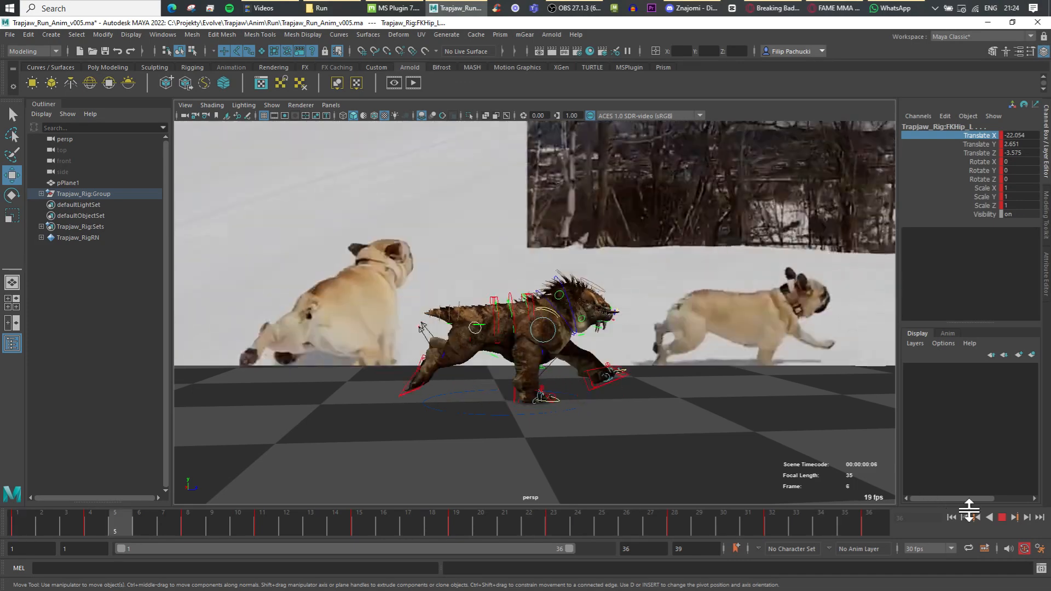
Select all the rig controls and key them on frame 25.
{"action": "left_click_drag", "start_coordinate": [573, 519], "coordinate": [600, 518]}
{"action": "left_click_drag", "start_coordinate": [602, 378], "coordinate": [598, 339], "text": "alt"}
{"action": "key", "text": "alt+v"}
{"action": "left_click", "coordinate": [612, 517]}
{"action": "left_click_drag", "start_coordinate": [408, 255], "coordinate": [631, 435]}
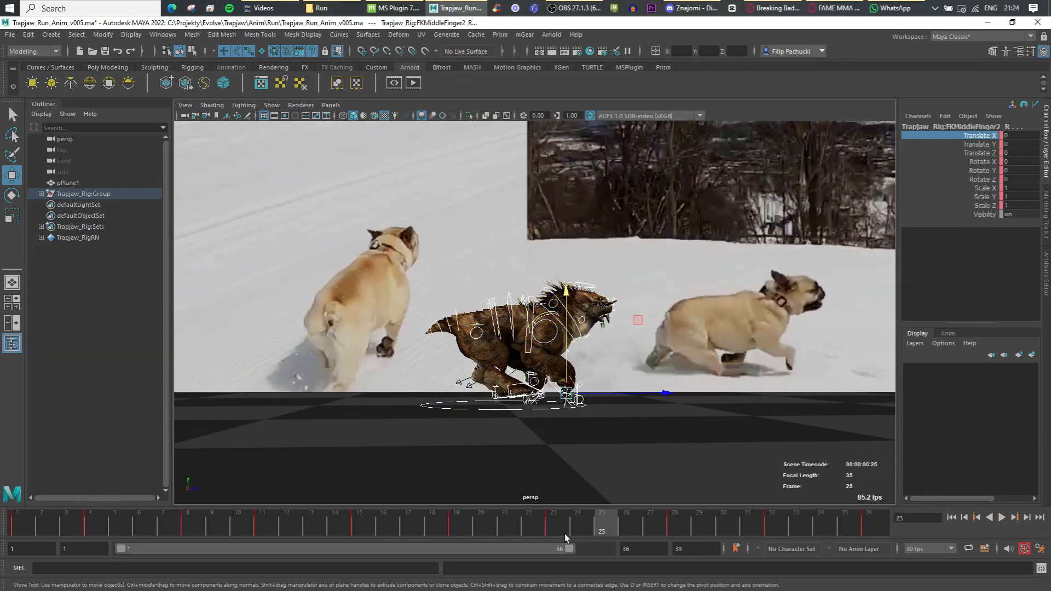
{"action": "left_click_drag", "start_coordinate": [565, 533], "coordinate": [599, 528]}
Set the right hind foot's Rotate X to 0 on frame 25.
{"action": "left_click", "coordinate": [524, 397]}
{"action": "left_click_drag", "start_coordinate": [551, 423], "coordinate": [526, 366], "text": "alt"}
{"action": "key", "text": "e"}
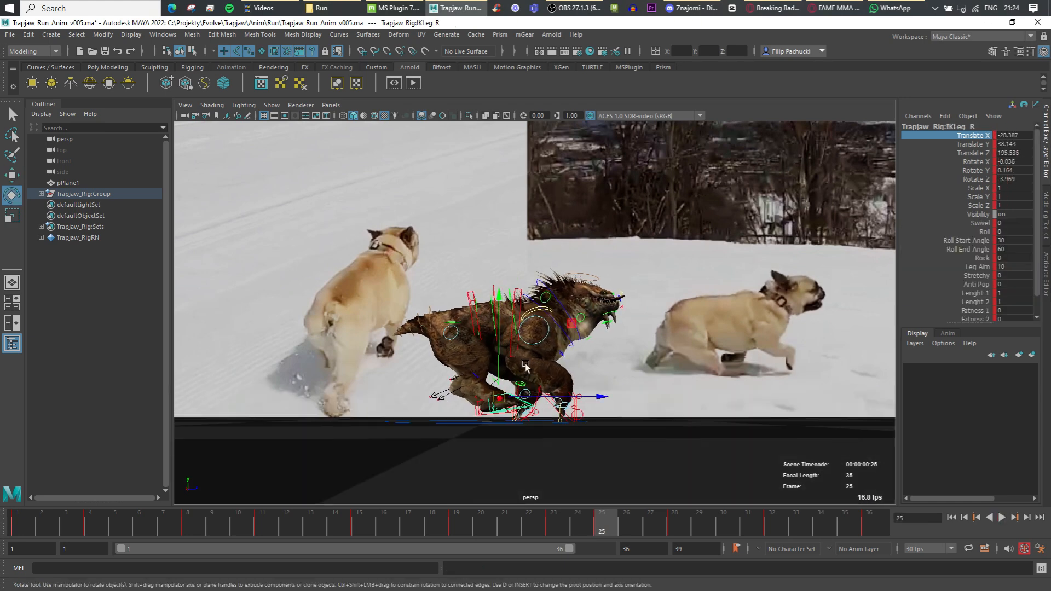
{"action": "left_click", "coordinate": [1017, 163]}
{"action": "left_click", "coordinate": [524, 318]}
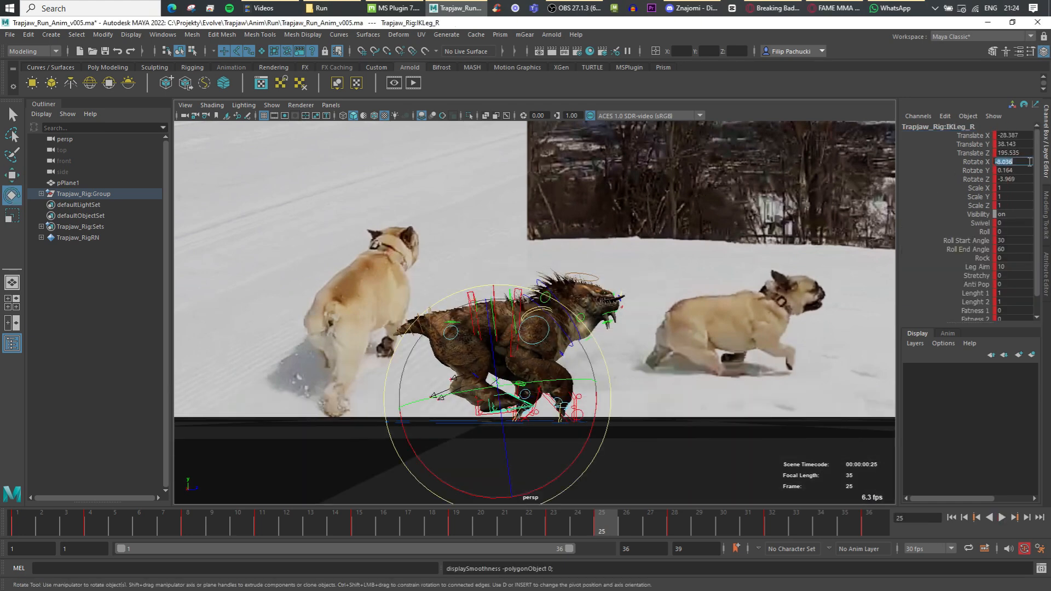
{"action": "type", "text": "0"}
{"action": "key", "text": "Return"}
Lower the right hind foot onto the ground on frame 25 and adjust its position along the running direction.
{"action": "key", "text": "w"}
{"action": "left_click_drag", "start_coordinate": [498, 301], "coordinate": [521, 370]}
{"action": "left_click", "coordinate": [538, 380]}
{"action": "left_click", "coordinate": [521, 373]}
{"action": "left_click_drag", "start_coordinate": [533, 318], "coordinate": [532, 334]}
{"action": "left_click_drag", "start_coordinate": [608, 336], "coordinate": [556, 368], "text": "alt"}
{"action": "left_click", "coordinate": [571, 430]}
{"action": "left_click_drag", "start_coordinate": [578, 422], "coordinate": [587, 422]}
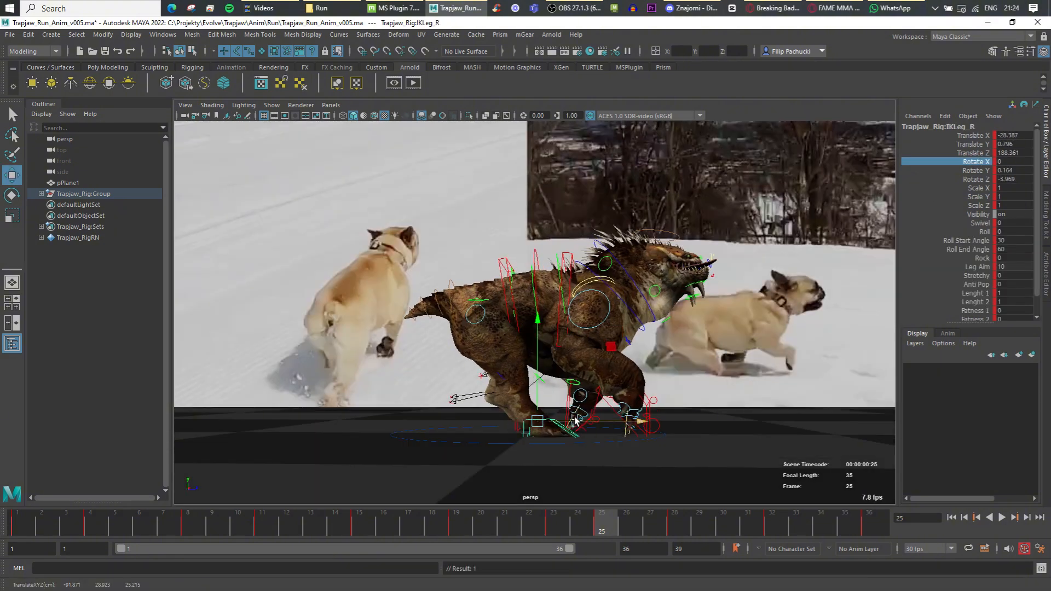
Key both hind feet together, shift them back and slightly down, and replay the cycle.
{"action": "left_click_drag", "start_coordinate": [624, 518], "coordinate": [563, 527]}
{"action": "left_click", "coordinate": [472, 421], "text": "shift"}
{"action": "key", "text": "s"}
{"action": "left_click_drag", "start_coordinate": [646, 323], "coordinate": [628, 330]}
{"action": "key", "text": "."}
{"action": "key", "text": "."}
{"action": "key", "text": "."}
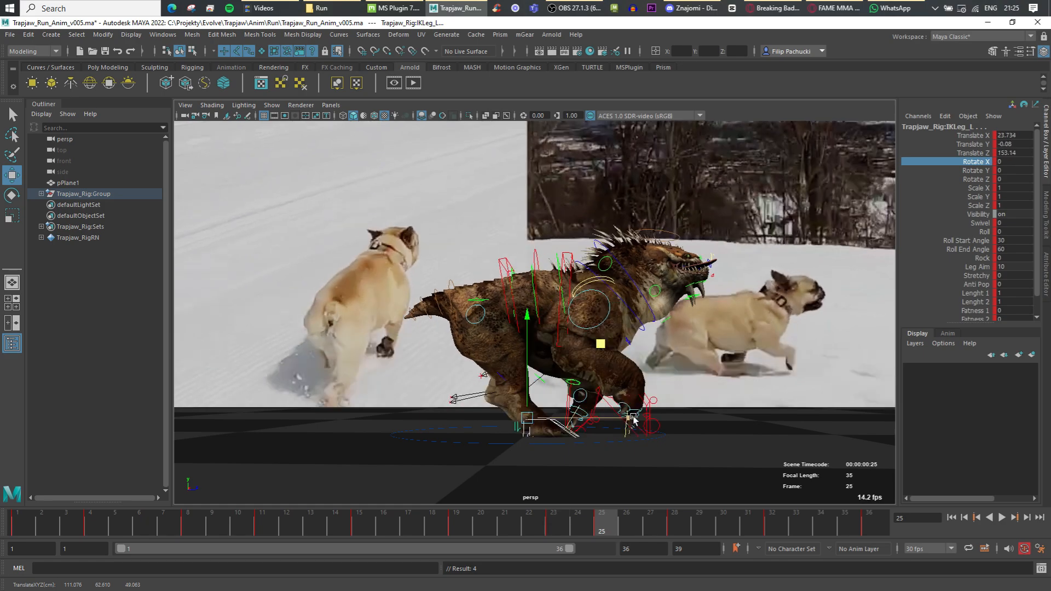
{"action": "left_click", "coordinate": [1002, 518]}
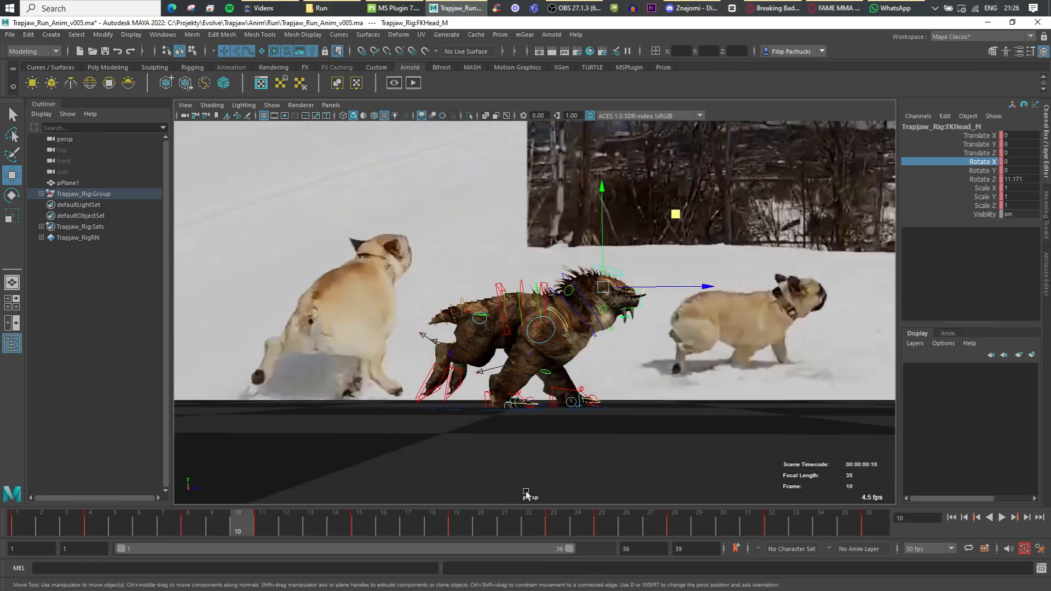
Rotate the head downward on the keyed poses at the start of the cycle, bringing Rotate Z to about -0.8 on frame 4.
{"action": "key", "text": "alt+v"}
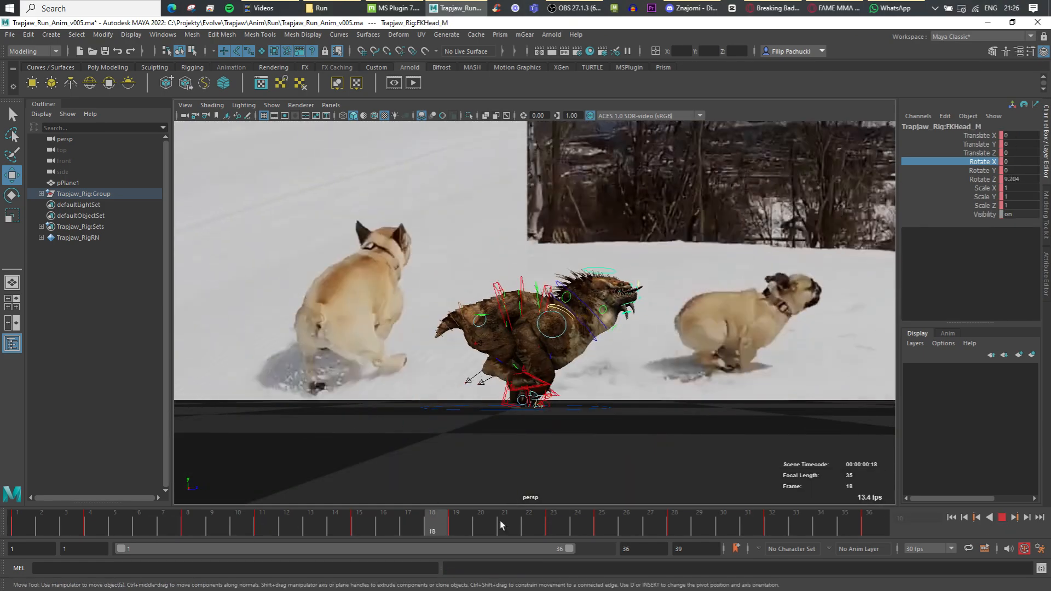
{"action": "left_click", "coordinate": [674, 514]}
{"action": "key", "text": "."}
{"action": "key", "text": "e"}
{"action": "left_click_drag", "start_coordinate": [703, 338], "coordinate": [660, 385]}
{"action": "key", "text": "."}
{"action": "key", "text": "."}
{"action": "key", "text": "."}
{"action": "key", "text": "."}
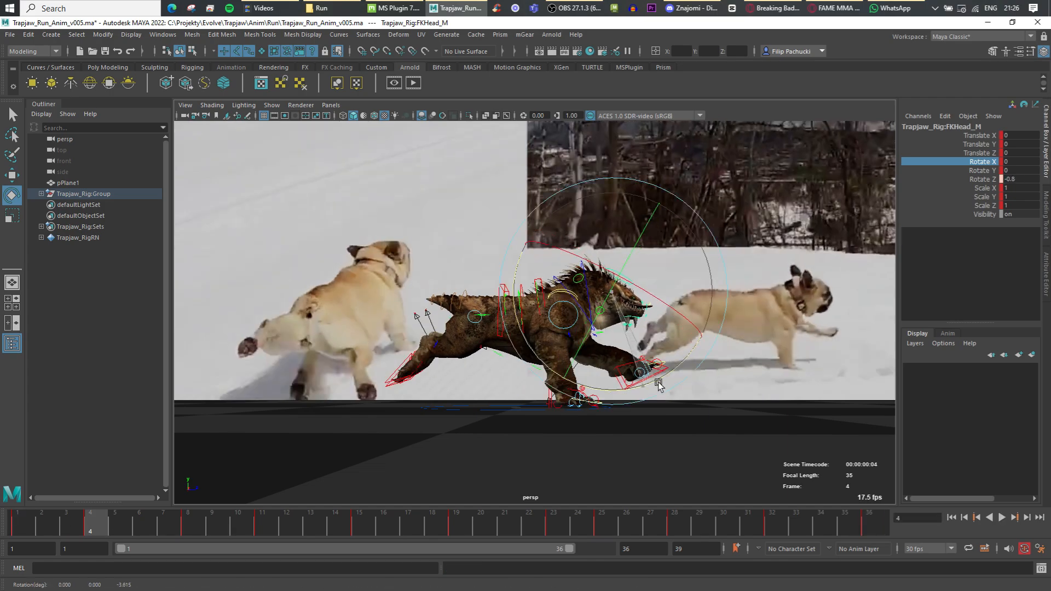
Rotate the head slightly up on frame 11, compare it with the following keys, and replay the cycle.
{"action": "left_click", "coordinate": [1002, 519]}
{"action": "left_click", "coordinate": [1002, 521]}
{"action": "left_click_drag", "start_coordinate": [96, 526], "coordinate": [267, 526]}
{"action": "left_click_drag", "start_coordinate": [653, 372], "coordinate": [656, 370]}
{"action": "key", "text": "."}
{"action": "key", "text": "."}
{"action": "key", "text": "."}
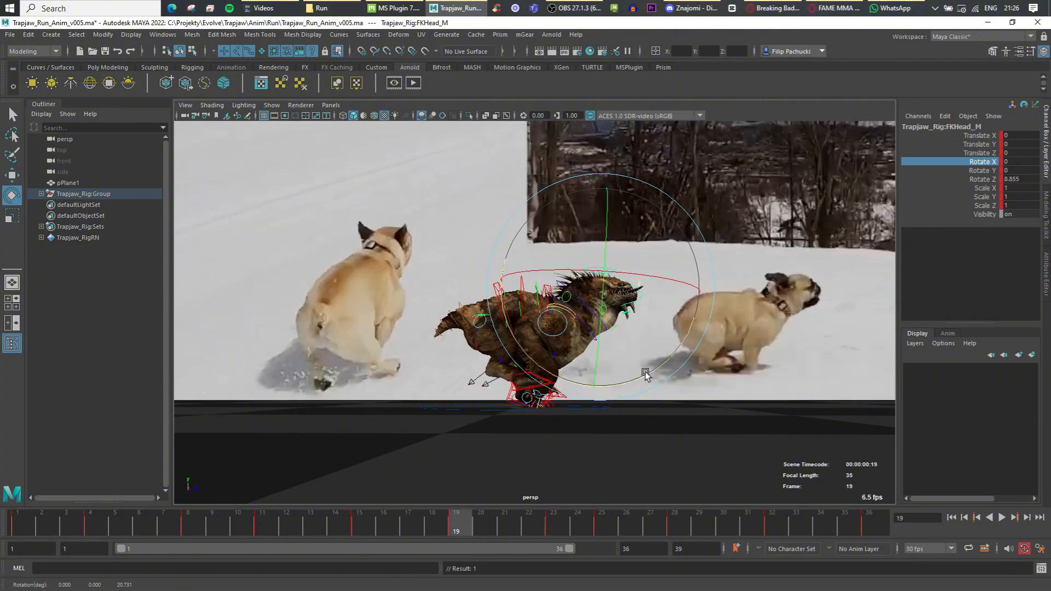
{"action": "key", "text": "alt+v"}
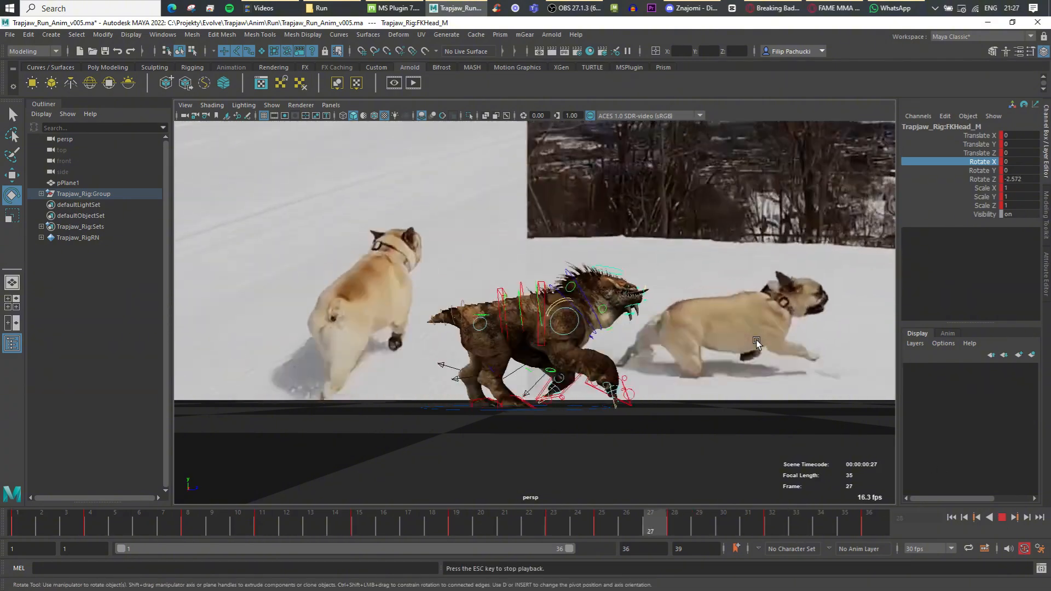
Key the rear spine control on frame 1 and raise it slightly on frame 8.
{"action": "left_click", "coordinate": [1001, 520]}
{"action": "left_click", "coordinate": [492, 307]}
{"action": "key", "text": "w"}
{"action": "left_click_drag", "start_coordinate": [350, 514], "coordinate": [24, 525]}
{"action": "key", "text": "s"}
{"action": "key", "text": "period"}
{"action": "key", "text": "period"}
{"action": "left_click_drag", "start_coordinate": [504, 292], "coordinate": [504, 285]}
Raise the rear spine control on the keys from frame 11 to frame 19 and key it.
{"action": "key", "text": "period"}
{"action": "left_click_drag", "start_coordinate": [505, 291], "coordinate": [507, 282]}
{"action": "key", "text": "period"}
{"action": "key", "text": "period"}
{"action": "key", "text": "s"}
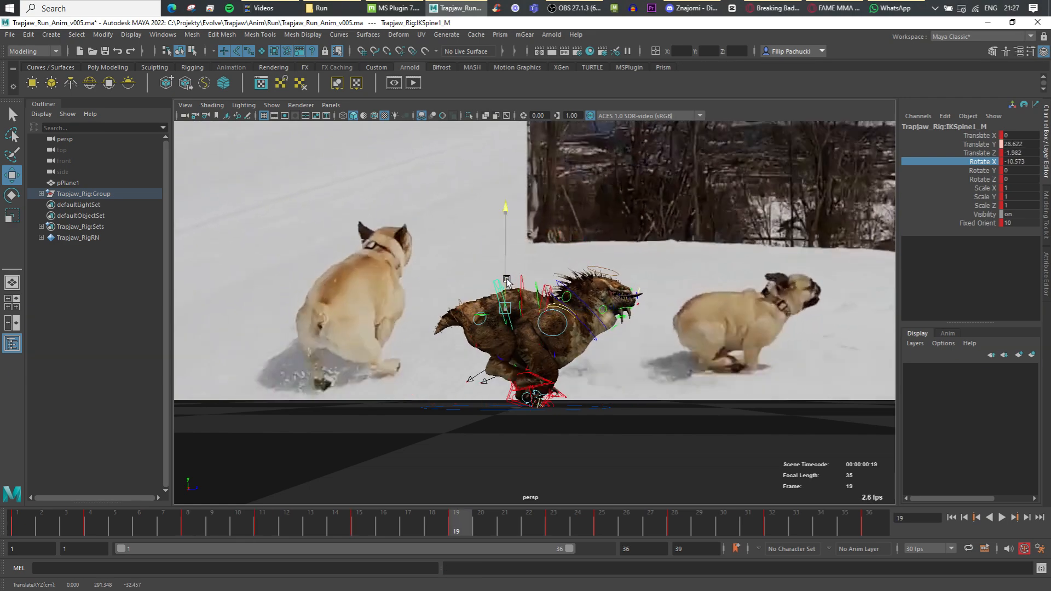
{"action": "key", "text": "s"}
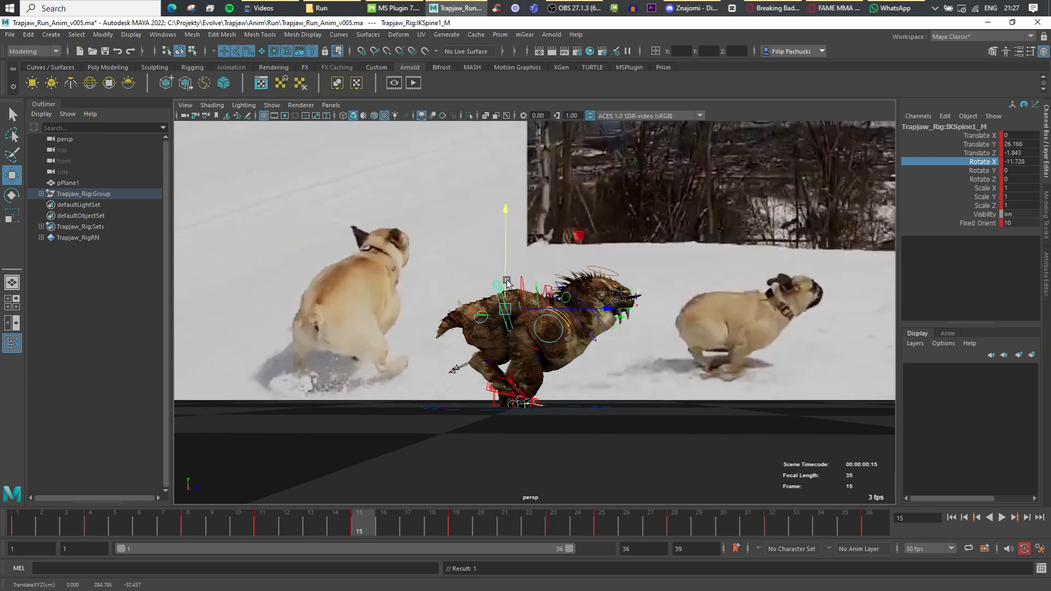
Step through the remaining keyed poses and play the cycle to examine the spine motion.
{"action": "key", "text": "period"}
{"action": "key", "text": "period"}
{"action": "key", "text": "period"}
{"action": "key", "text": "period"}
{"action": "key", "text": "comma"}
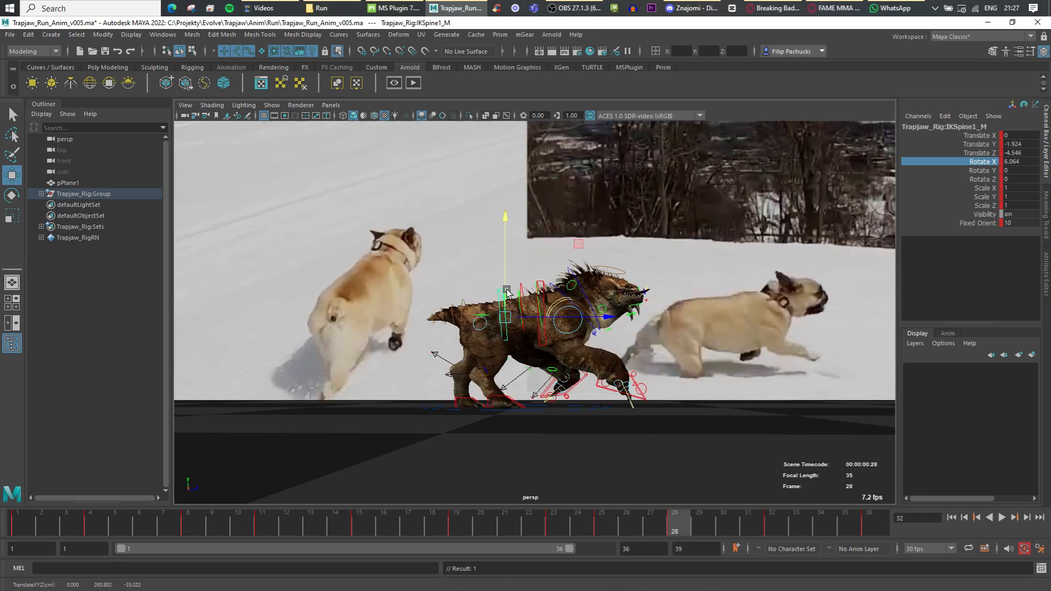
{"action": "key", "text": "period"}
{"action": "key", "text": "period"}
{"action": "key", "text": "period"}
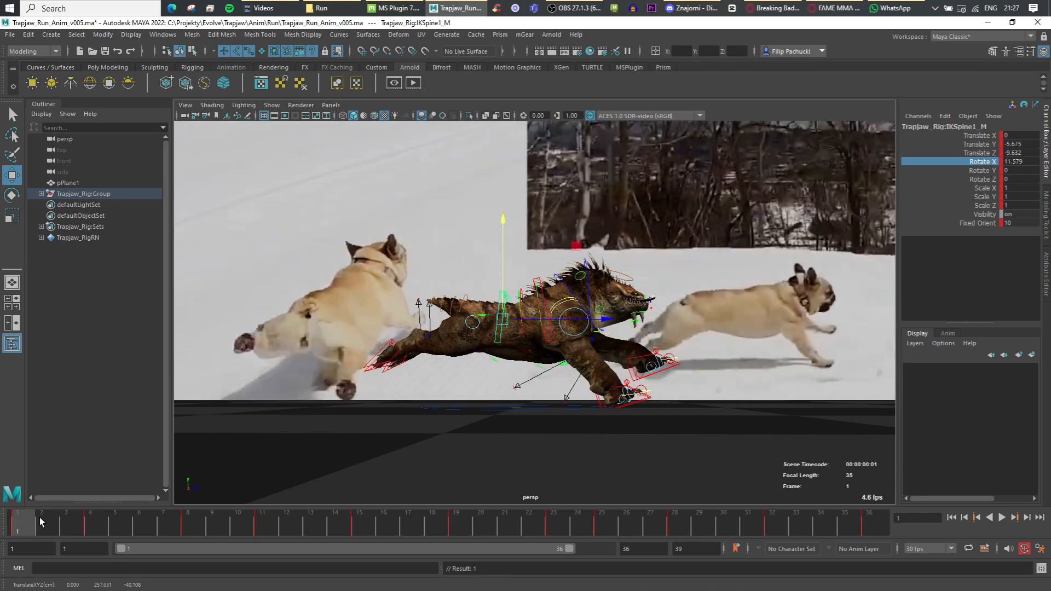
{"action": "left_click", "coordinate": [1001, 518]}
Try to shift the right scapula control back on frame 8.
{"action": "left_click", "coordinate": [189, 522]}
{"action": "left_click", "coordinate": [569, 307]}
{"action": "key", "text": "e"}
{"action": "key", "text": "w"}
{"action": "left_click_drag", "start_coordinate": [638, 234], "coordinate": [631, 234]}
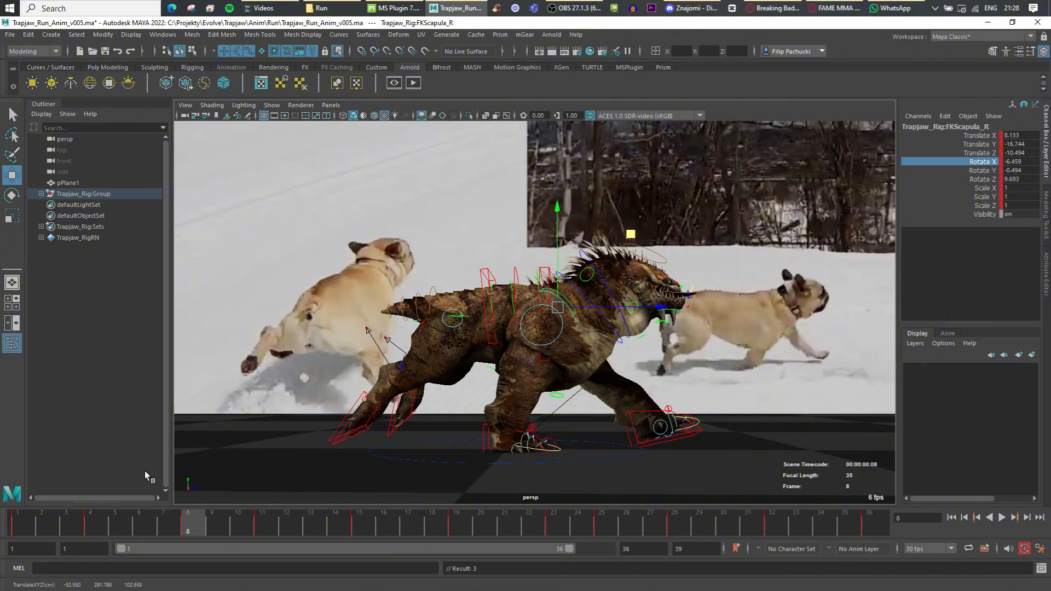
Delete the right scapula's key on frame 8, key it there again at the interpolated position, and play the cycle.
{"action": "left_click_drag", "start_coordinate": [39, 518], "coordinate": [191, 523]}
{"action": "right_click", "coordinate": [190, 523]}
{"action": "left_click", "coordinate": [219, 351]}
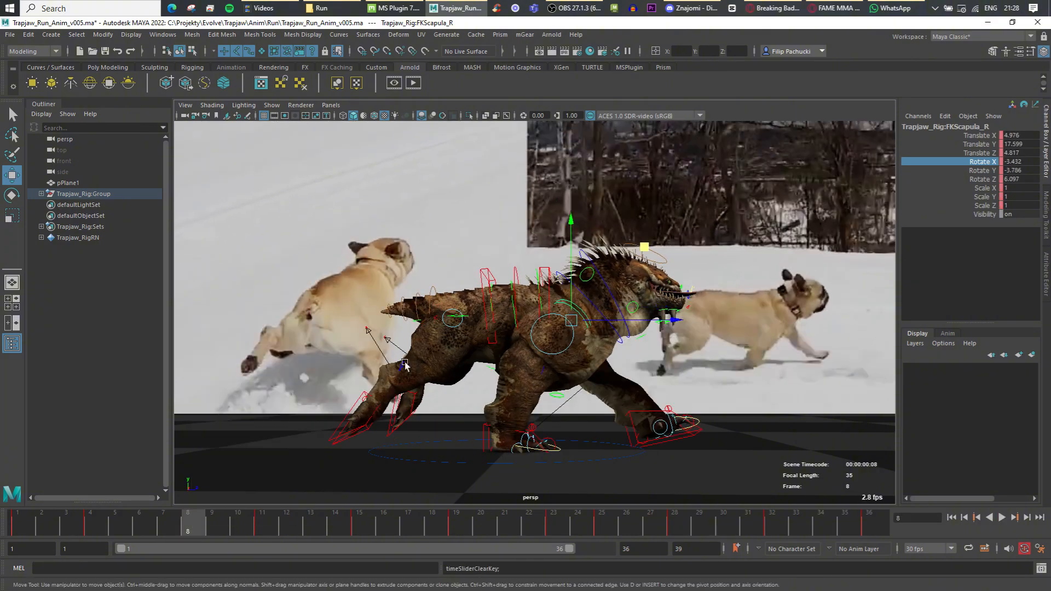
{"action": "key", "text": "s"}
{"action": "left_click", "coordinate": [1002, 518]}
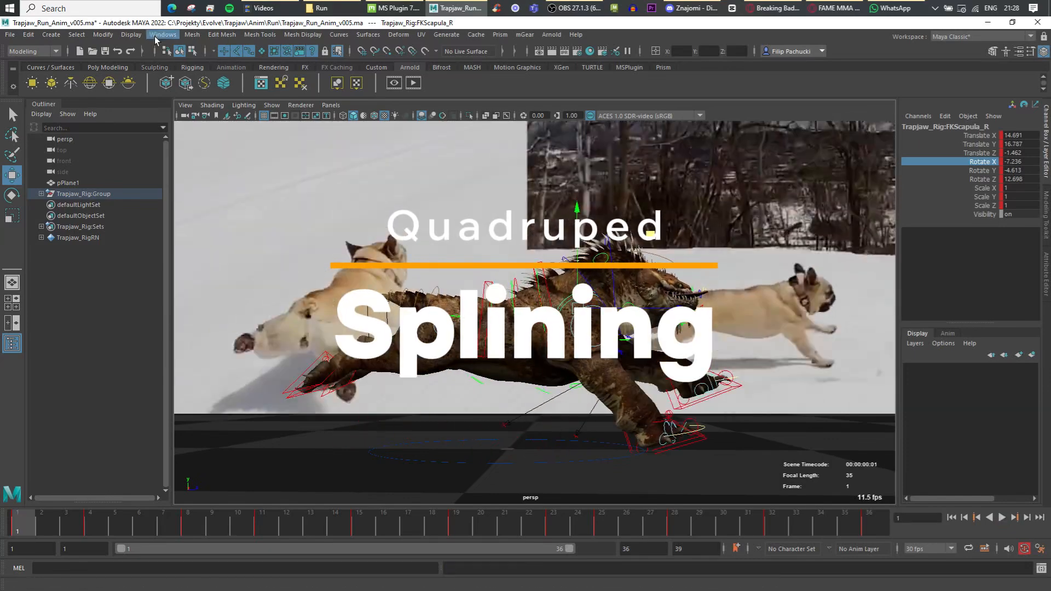
Open the Graph Editor and show the rear spine control's Translate Y curve.
{"action": "left_click", "coordinate": [162, 34]}
{"action": "left_click", "coordinate": [304, 94]}
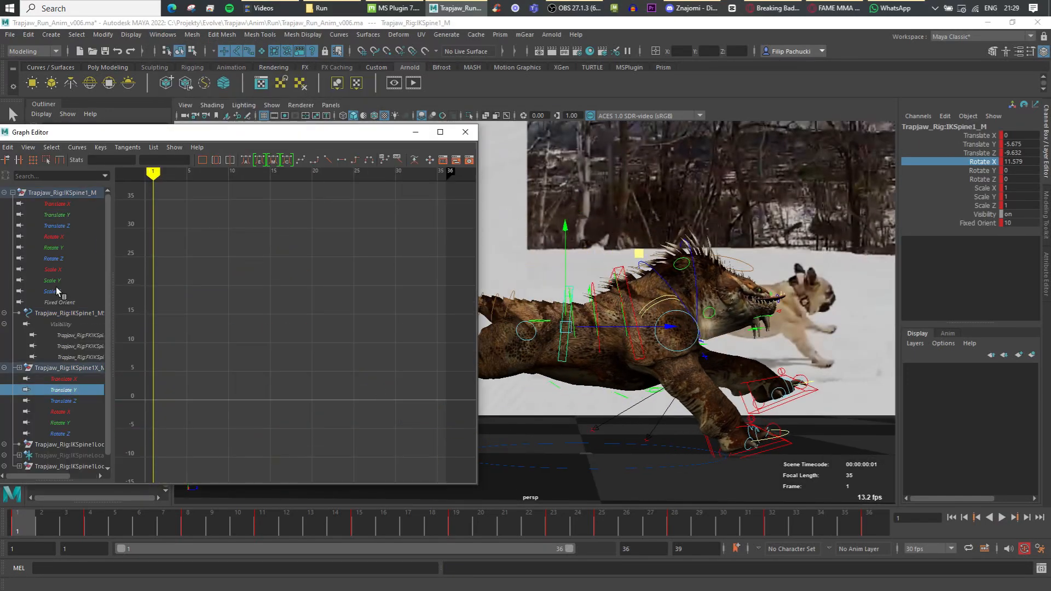
{"action": "left_click", "coordinate": [57, 215]}
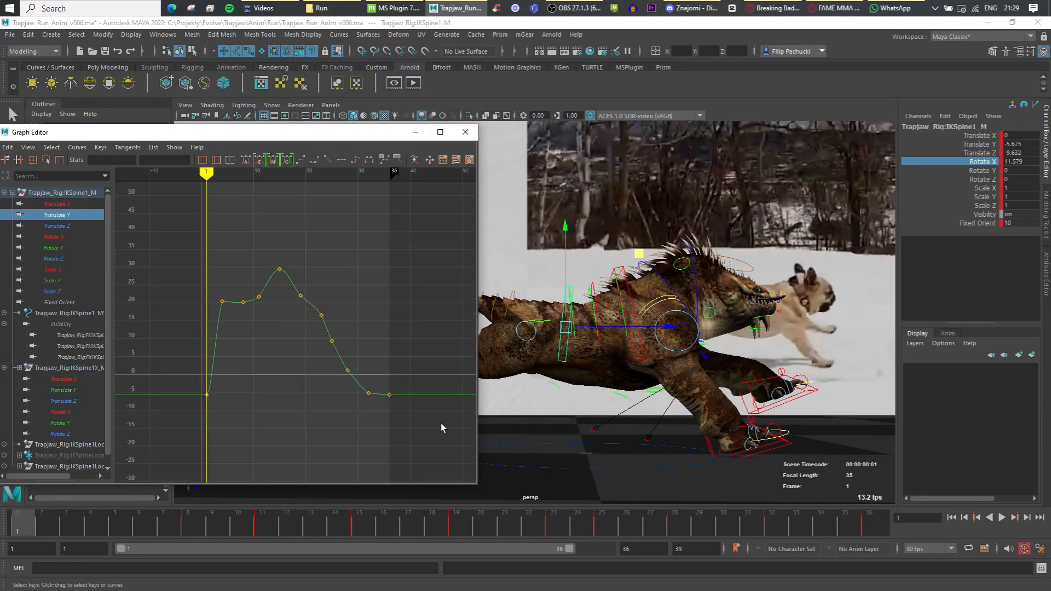
Smooth the Translate Y curve by lowering its keys on frames 4 and 8 and raising those on frames 11 and 19 to about 25.
{"action": "left_click_drag", "start_coordinate": [206, 246], "coordinate": [225, 294]}
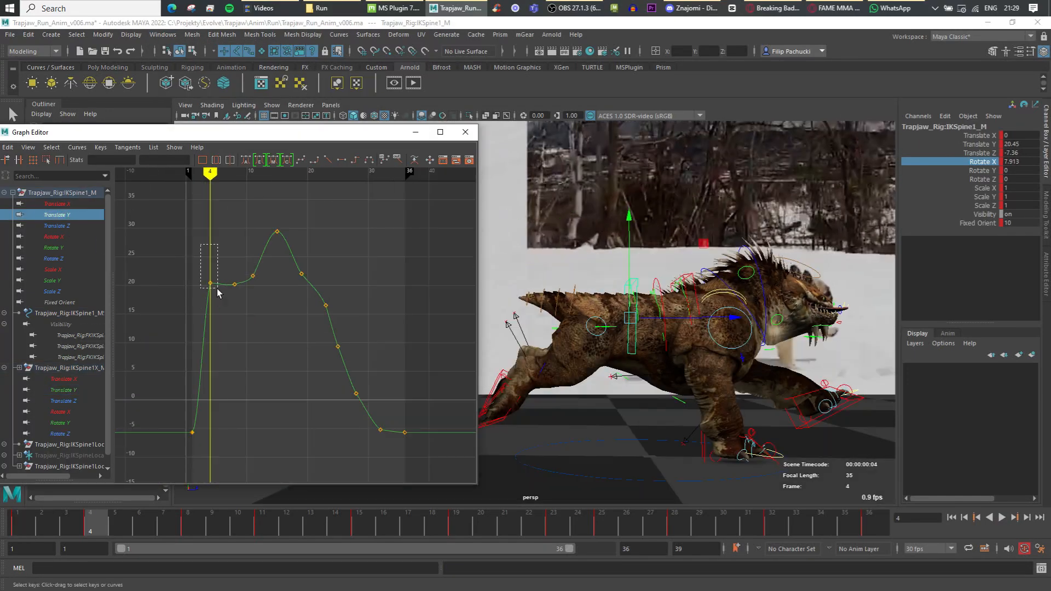
{"action": "middle_click_drag", "start_coordinate": [219, 285], "coordinate": [221, 388]}
{"action": "left_click_drag", "start_coordinate": [222, 278], "coordinate": [245, 314]}
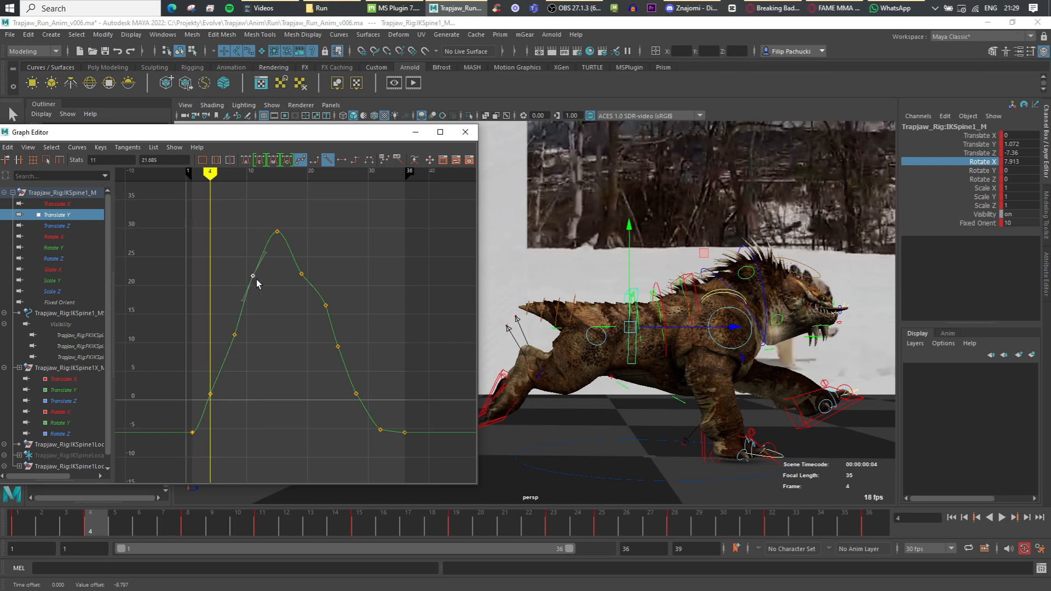
{"action": "middle_click_drag", "start_coordinate": [256, 279], "coordinate": [304, 265]}
{"action": "left_click", "coordinate": [301, 273]}
Set both Post Infinity and Pre Infinity to Cycle for all the spine control's translate and rotate curves.
{"action": "left_click_drag", "start_coordinate": [70, 202], "coordinate": [68, 259]}
{"action": "scroll", "coordinate": [296, 329], "scroll_direction": "down", "scroll_amount": 5}
{"action": "left_click_drag", "start_coordinate": [236, 263], "coordinate": [345, 406]}
{"action": "left_click", "coordinate": [78, 148]}
{"action": "mouse_move", "coordinate": [131, 178]}
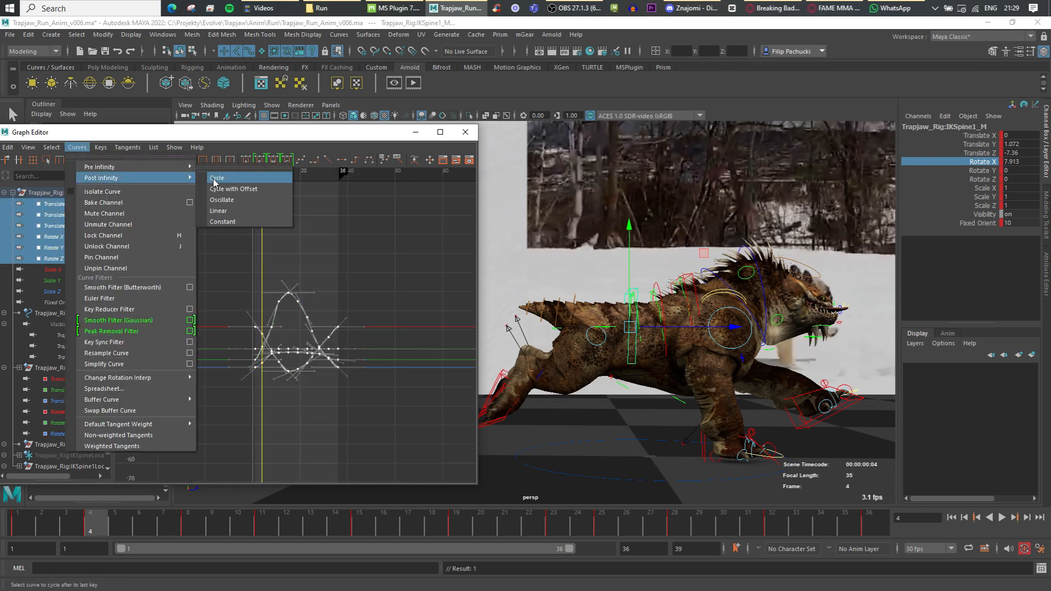
{"action": "left_click", "coordinate": [214, 179]}
{"action": "left_click", "coordinate": [78, 148]}
{"action": "left_click", "coordinate": [217, 167]}
{"action": "left_click", "coordinate": [232, 204]}
Isolate the spine's Translate Y curve and apply Auto tangents to all its keys.
{"action": "key", "text": "f"}
{"action": "left_click", "coordinate": [57, 204]}
{"action": "left_click", "coordinate": [57, 215]}
{"action": "key", "text": "f"}
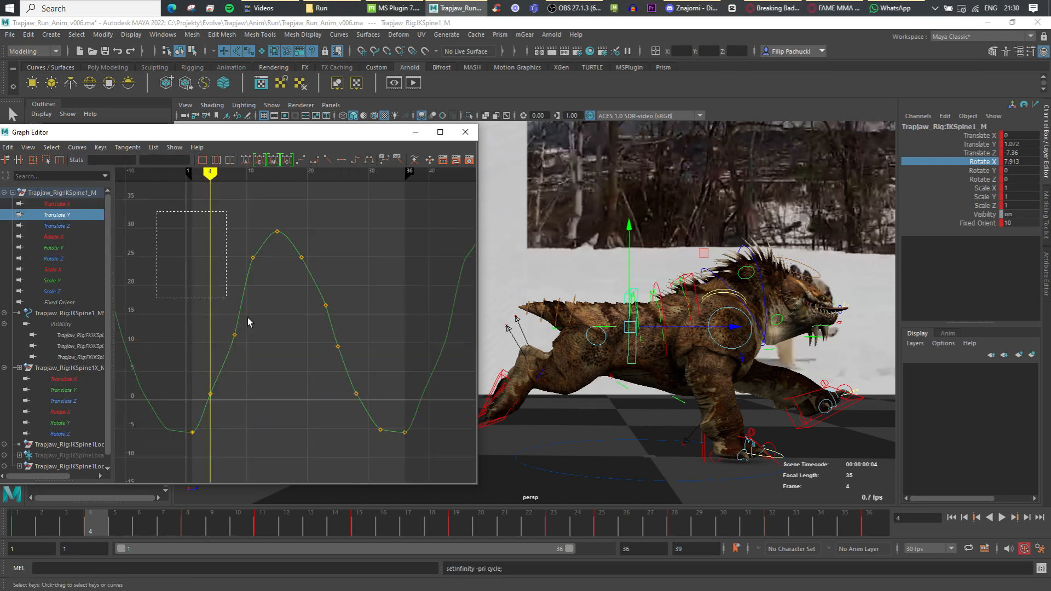
{"action": "left_click_drag", "start_coordinate": [248, 318], "coordinate": [433, 454]}
{"action": "left_click", "coordinate": [246, 160]}
{"action": "left_click", "coordinate": [368, 403]}
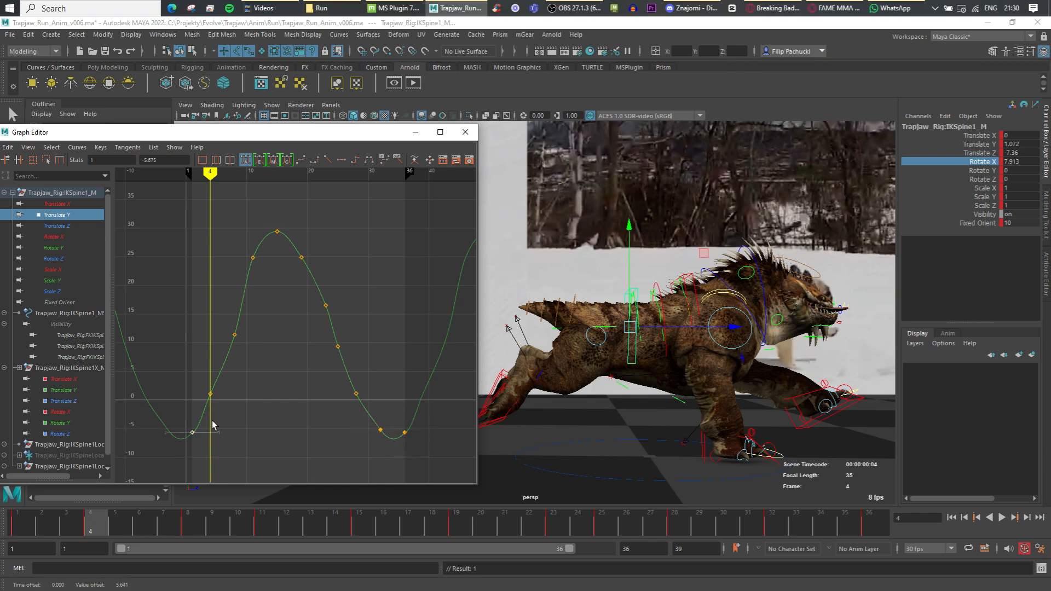
Smooth the spine's Translate Y curve by raising frame 19 to about 27, slightly lowering frames 8, 23 and 28, and deleting frame 4's key.
{"action": "middle_click_drag", "start_coordinate": [225, 415], "coordinate": [228, 425], "text": "shift"}
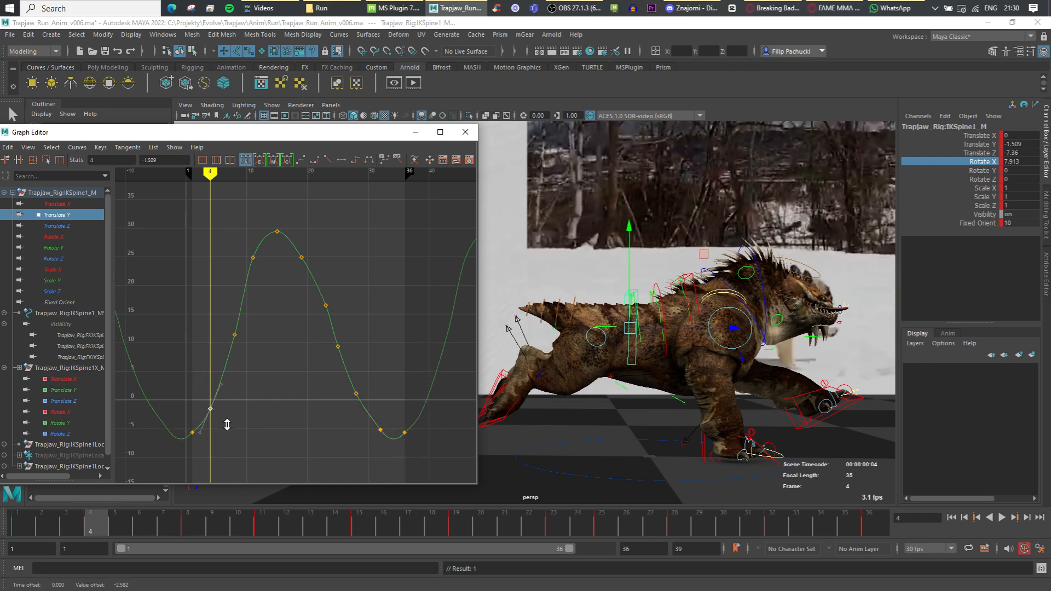
{"action": "left_click", "coordinate": [234, 335]}
{"action": "middle_click_drag", "start_coordinate": [236, 351], "coordinate": [237, 356], "text": "shift"}
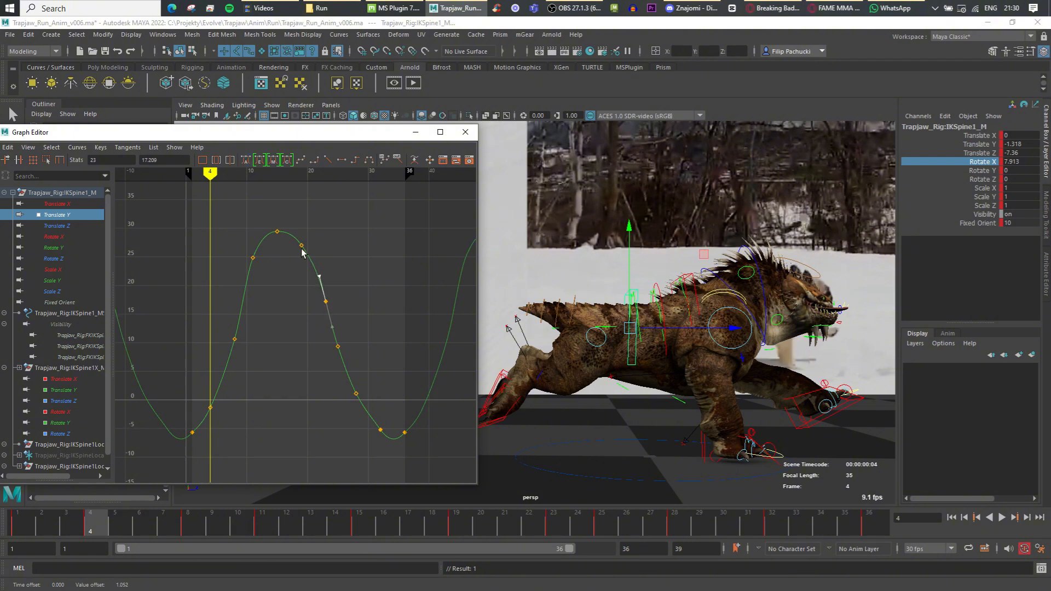
{"action": "left_click", "coordinate": [357, 394]}
{"action": "middle_click_drag", "start_coordinate": [365, 426], "coordinate": [365, 428], "text": "shift"}
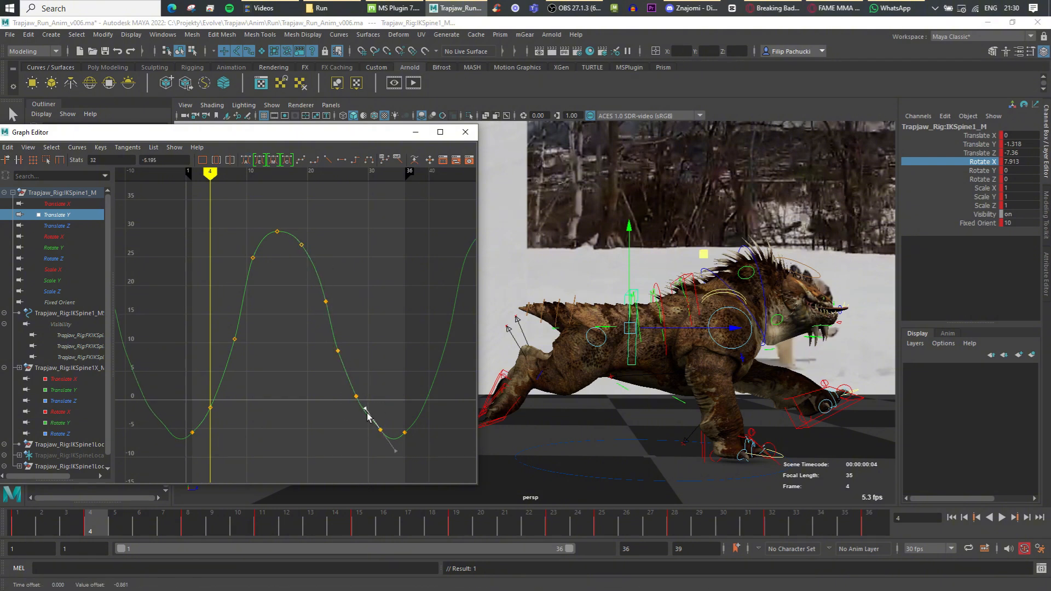
{"action": "left_click", "coordinate": [210, 408]}
{"action": "middle_click_drag", "start_coordinate": [221, 418], "coordinate": [221, 422], "text": "shift"}
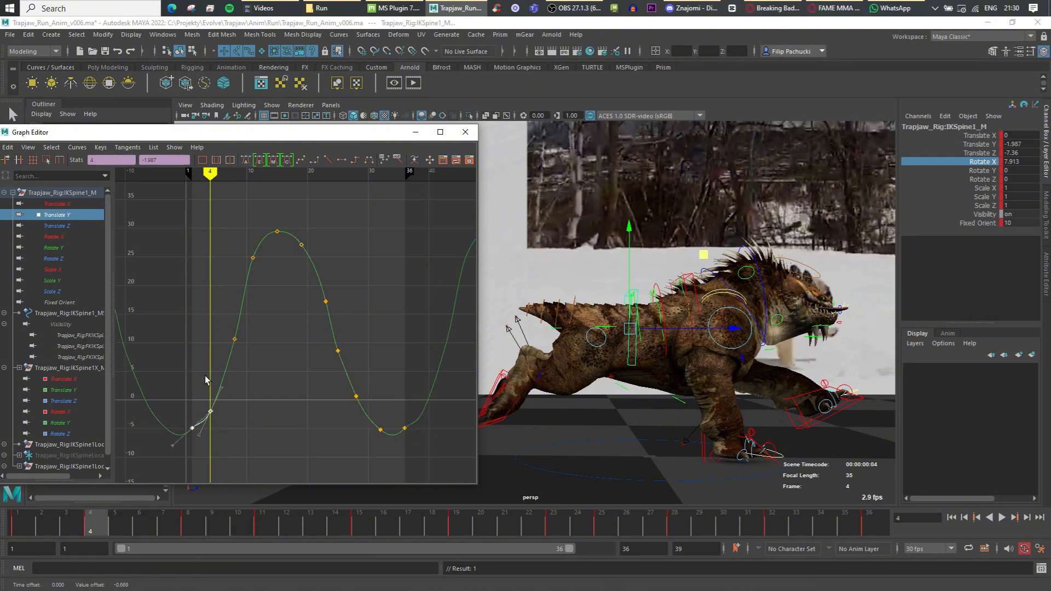
{"action": "key", "text": "Delete"}
Round off the spine's Translate Z curve by lowering the keys on frames 8, 28 and 32 and deleting those on frames 15 and 25.
{"action": "left_click", "coordinate": [57, 226]}
{"action": "left_click_drag", "start_coordinate": [219, 233], "coordinate": [241, 275]}
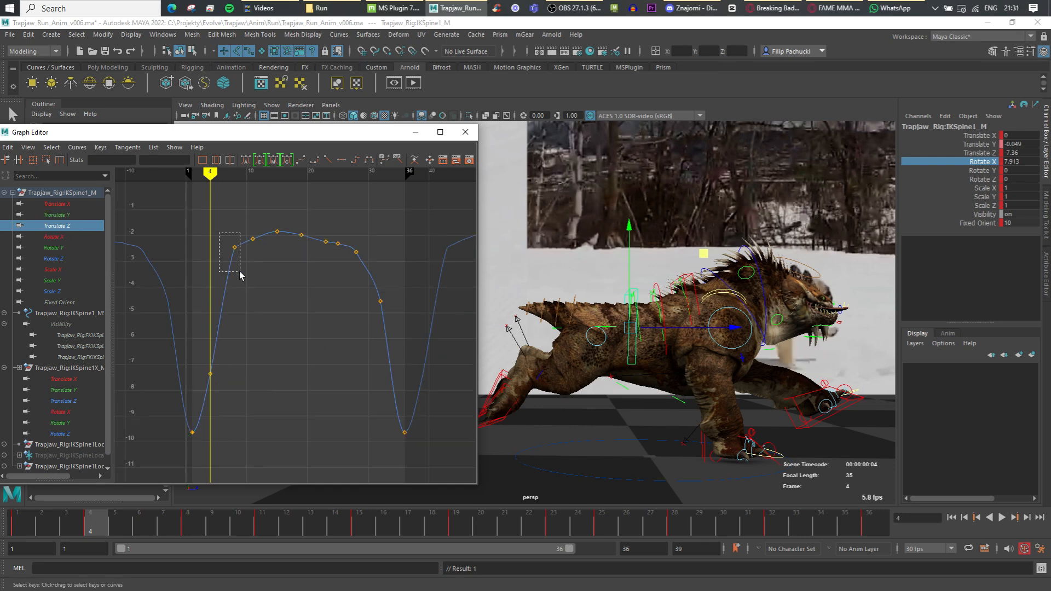
{"action": "left_click_drag", "start_coordinate": [393, 366], "coordinate": [394, 366]}
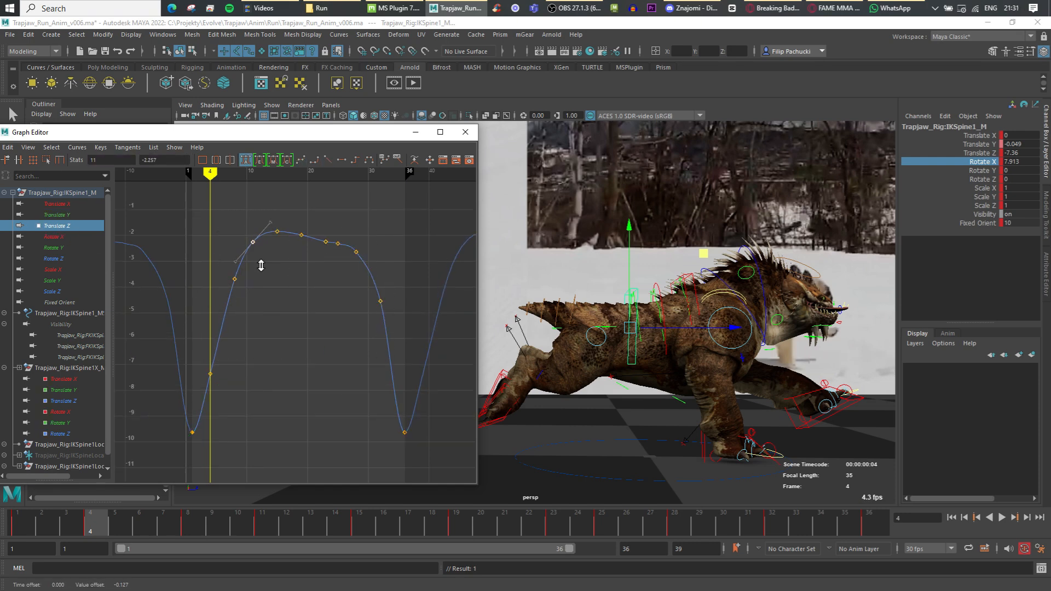
{"action": "middle_click_drag", "start_coordinate": [355, 265], "coordinate": [365, 277]}
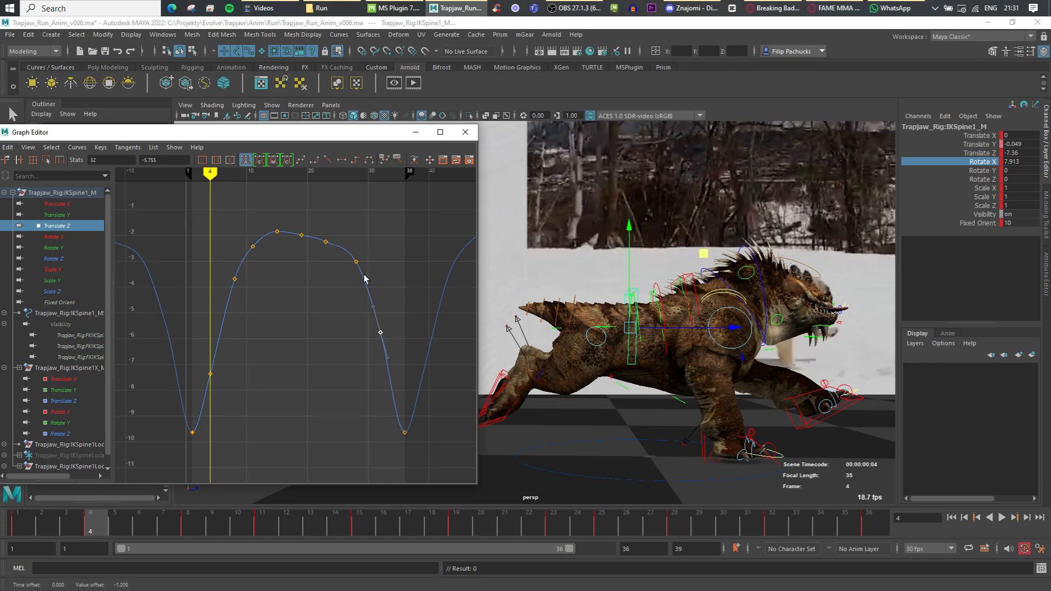
{"action": "left_click", "coordinate": [302, 246]}
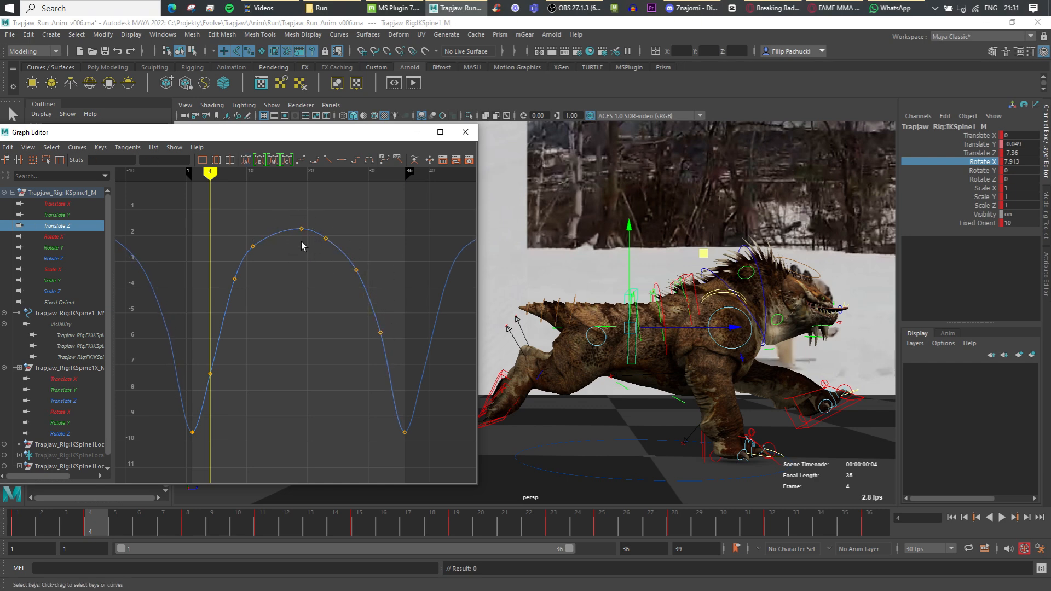
Delete the Translate Z keys on frames 8 and 23 and lower those on frame 32 to about -6.5 and frame 4 to about -8.2.
{"action": "left_click", "coordinate": [381, 332]}
{"action": "middle_click_drag", "start_coordinate": [385, 357], "coordinate": [387, 373]}
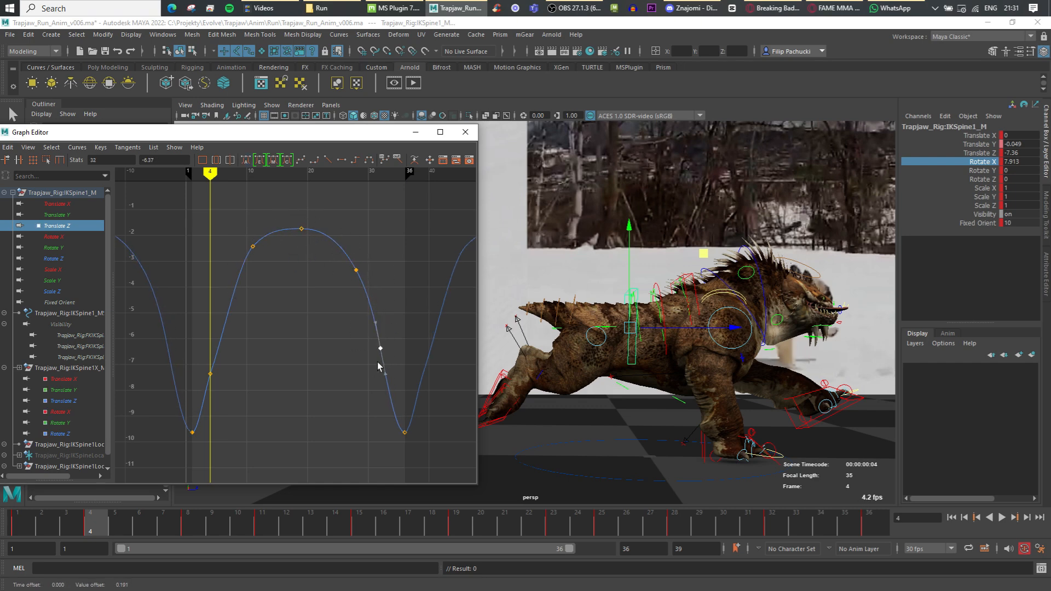
{"action": "left_click", "coordinate": [210, 374]}
{"action": "middle_click_drag", "start_coordinate": [227, 394], "coordinate": [235, 415]}
{"action": "left_click", "coordinate": [218, 371]}
{"action": "middle_click_drag", "start_coordinate": [217, 370], "coordinate": [216, 354]}
Isolate the spine's Rotate X curve and raise its key on frame 32 to about 9.
{"action": "left_click", "coordinate": [69, 205]}
{"action": "left_click", "coordinate": [67, 226]}
{"action": "left_click", "coordinate": [65, 237]}
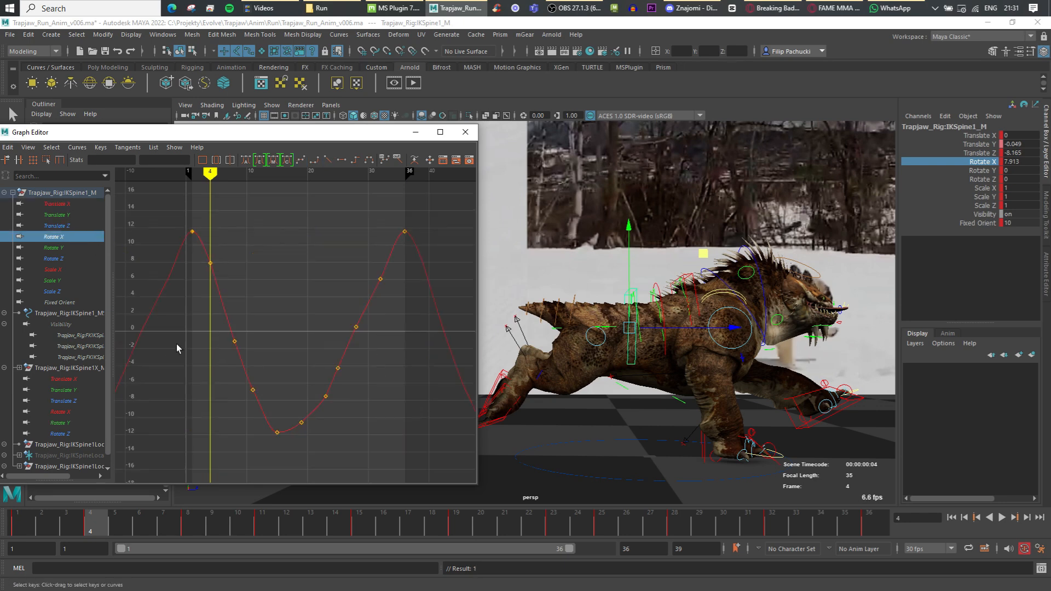
{"action": "left_click", "coordinate": [404, 232], "text": "shift"}
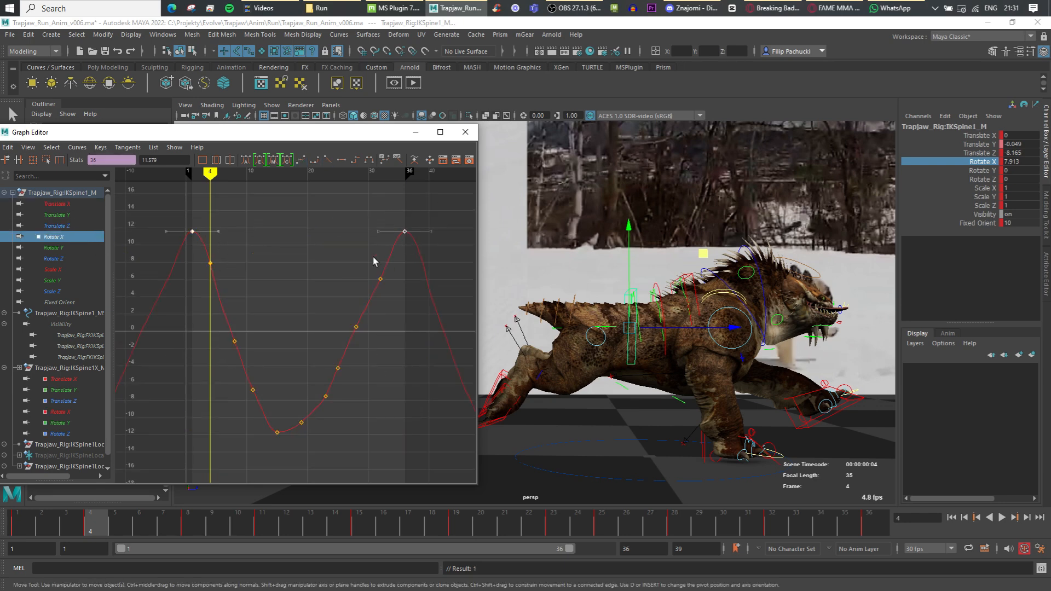
{"action": "left_click", "coordinate": [381, 279]}
{"action": "middle_click_drag", "start_coordinate": [382, 280], "coordinate": [381, 251]}
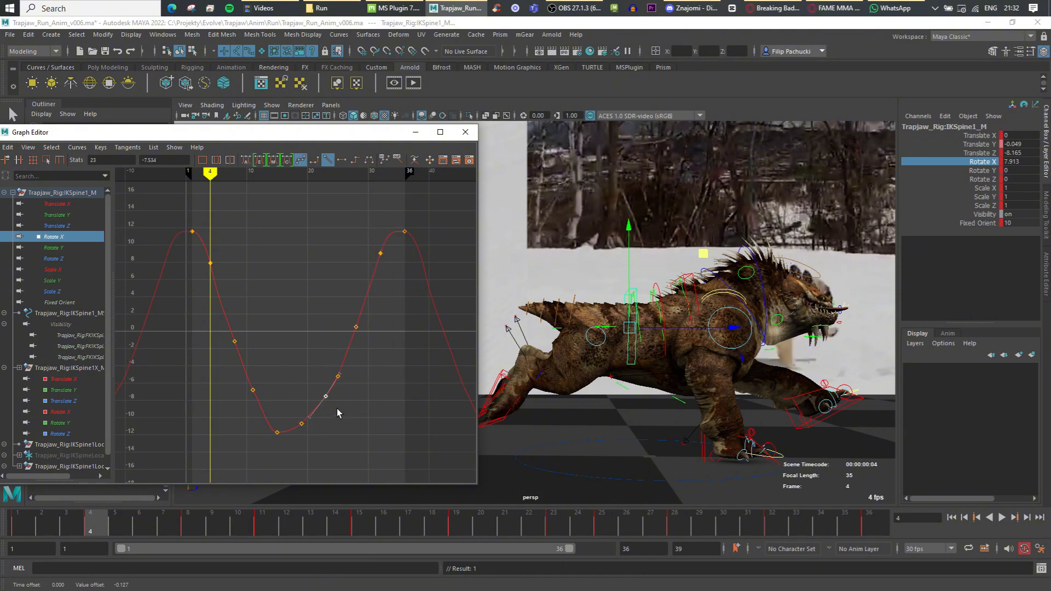
Delete the Rotate X keys on frames 11, 19, 23 and 28, apply Auto tangents, and lower the frame 8 key to about -3.
{"action": "key", "text": "Delete"}
{"action": "left_click_drag", "start_coordinate": [368, 450], "coordinate": [222, 313]}
{"action": "left_click", "coordinate": [246, 160]}
{"action": "left_click", "coordinate": [235, 342]}
{"action": "middle_click_drag", "start_coordinate": [238, 359], "coordinate": [238, 375], "text": "shift"}
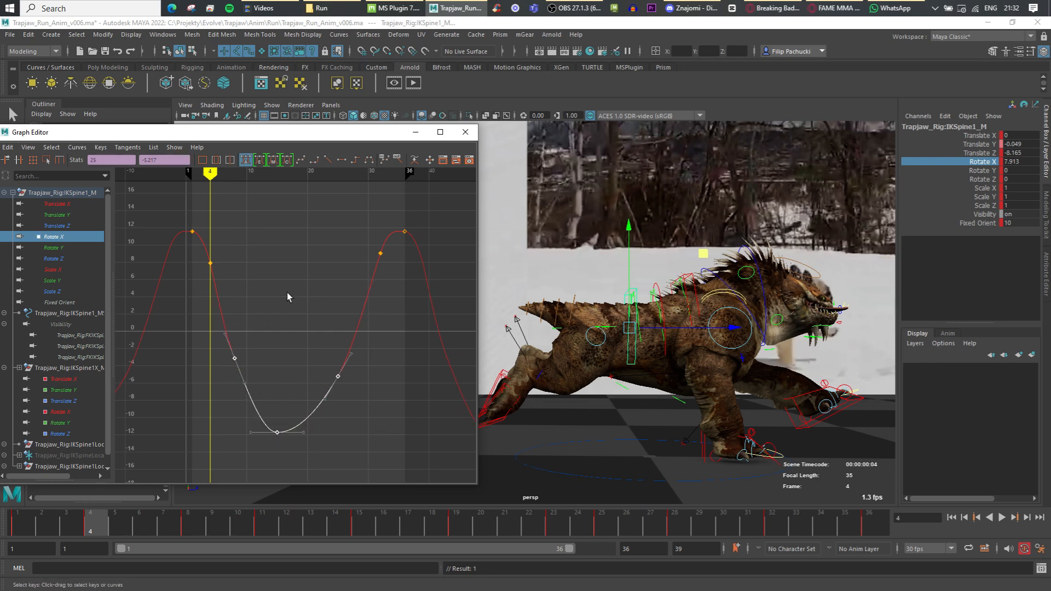
Reshape the Rotate X tangents on frames 25 and 4 to round the curve, and check the spine's Rotate Y and Rotate Z curves.
{"action": "left_click", "coordinate": [235, 358]}
{"action": "middle_click_drag", "start_coordinate": [304, 434], "coordinate": [304, 438]}
{"action": "left_click", "coordinate": [322, 396]}
{"action": "left_click", "coordinate": [323, 396]}
{"action": "middle_click_drag", "start_coordinate": [323, 396], "coordinate": [325, 401]}
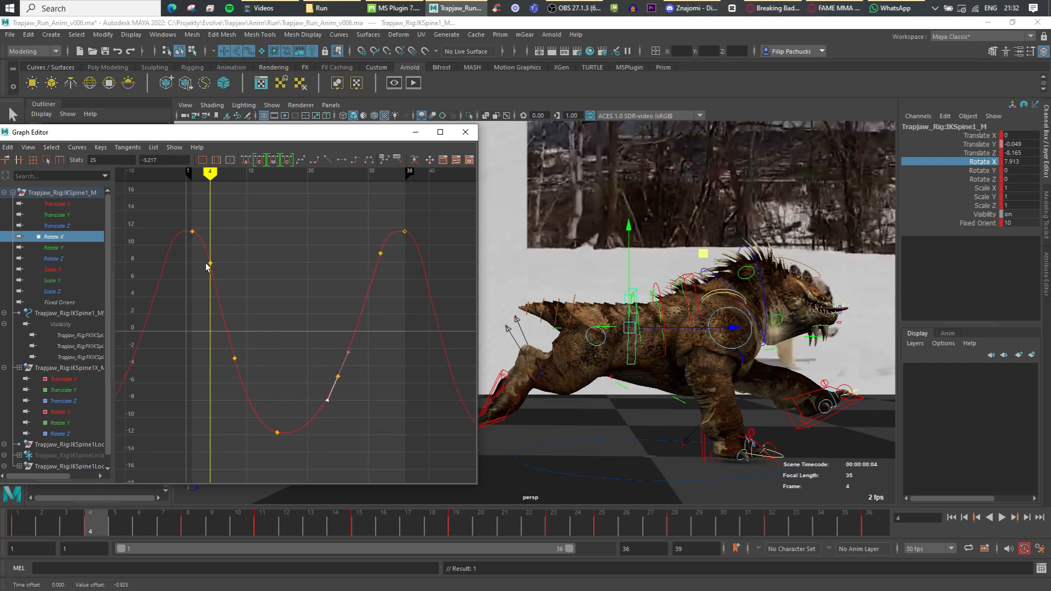
{"action": "left_click", "coordinate": [205, 238]}
{"action": "left_click", "coordinate": [204, 238]}
{"action": "middle_click_drag", "start_coordinate": [204, 237], "coordinate": [204, 234]}
{"action": "left_click", "coordinate": [62, 228]}
{"action": "left_click", "coordinate": [67, 249]}
{"action": "left_click", "coordinate": [71, 257]}
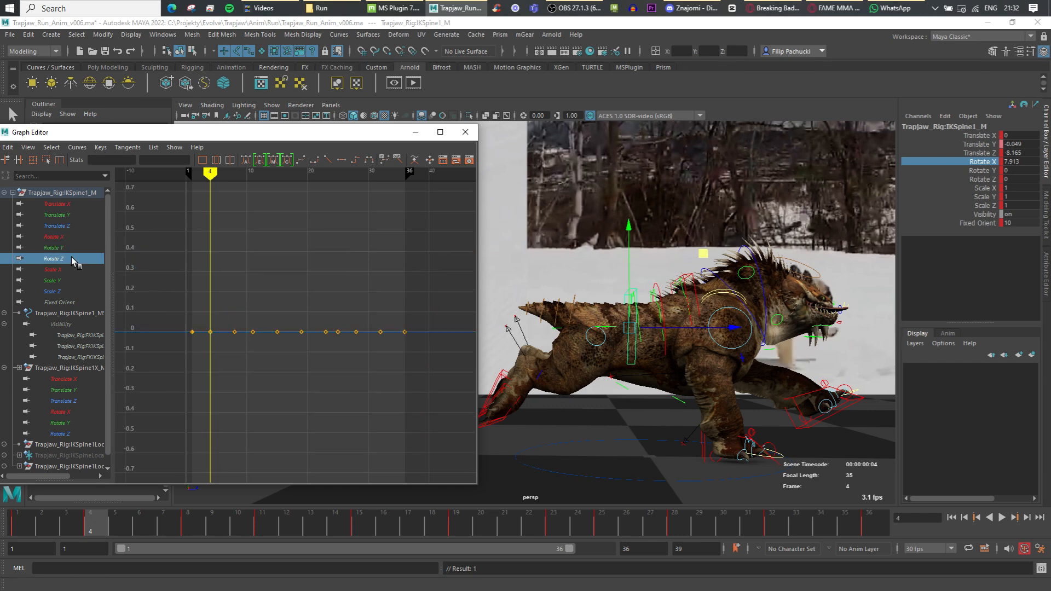
Smooth IKSpine3_M's Translate Y by raising frame 4 to about -1.4 and frame 32 to about -2.2, and deleting frames 11, 19 and 25.
{"action": "left_click", "coordinate": [693, 278]}
{"action": "left_click", "coordinate": [78, 225]}
{"action": "left_click", "coordinate": [78, 214]}
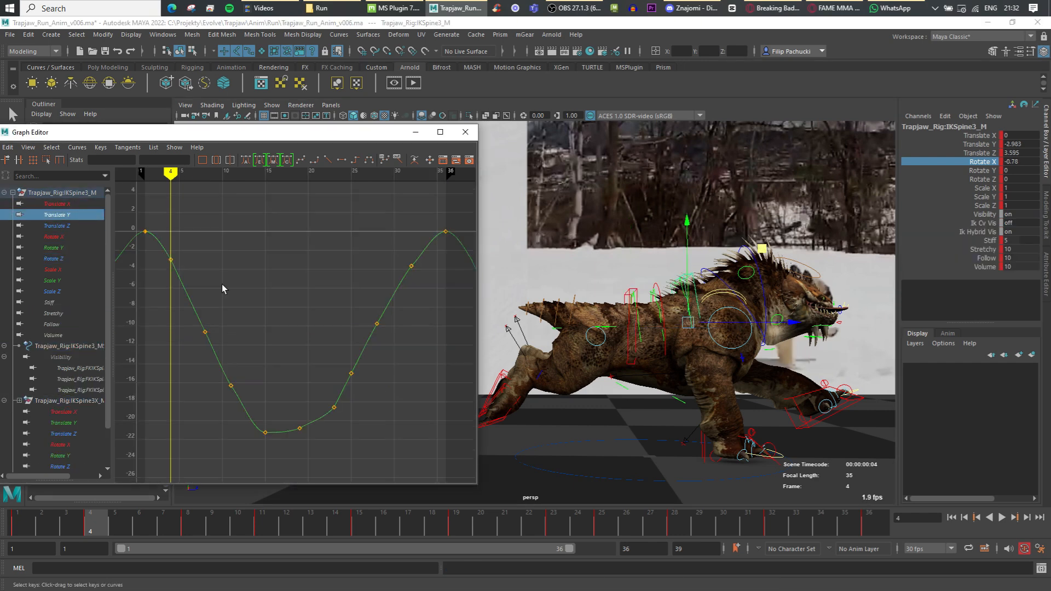
{"action": "left_click", "coordinate": [170, 261]}
{"action": "middle_click_drag", "start_coordinate": [205, 289], "coordinate": [204, 268], "text": "shift"}
{"action": "left_click", "coordinate": [412, 267]}
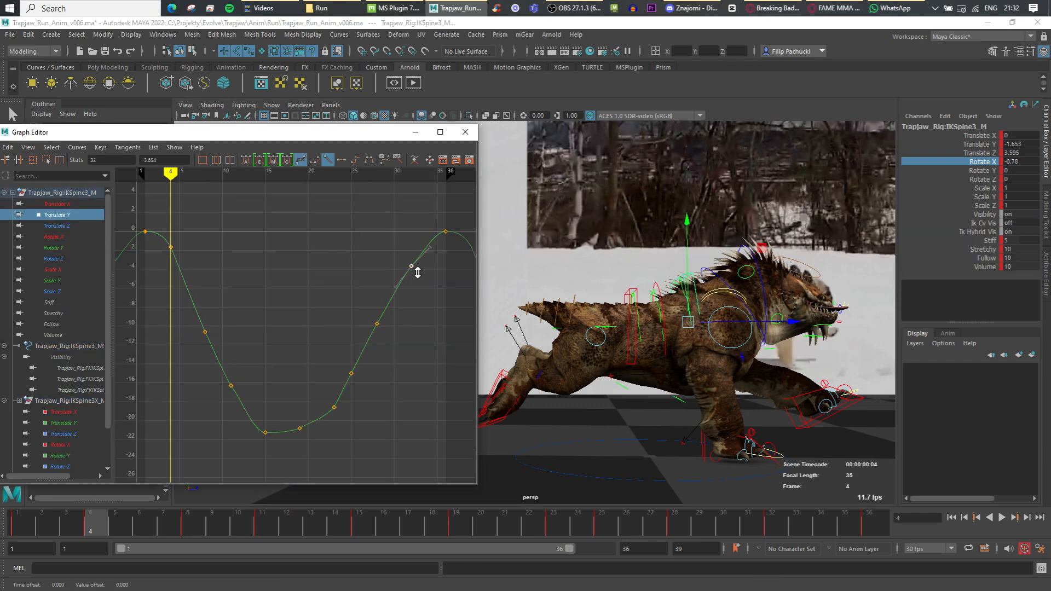
{"action": "left_click", "coordinate": [247, 159]}
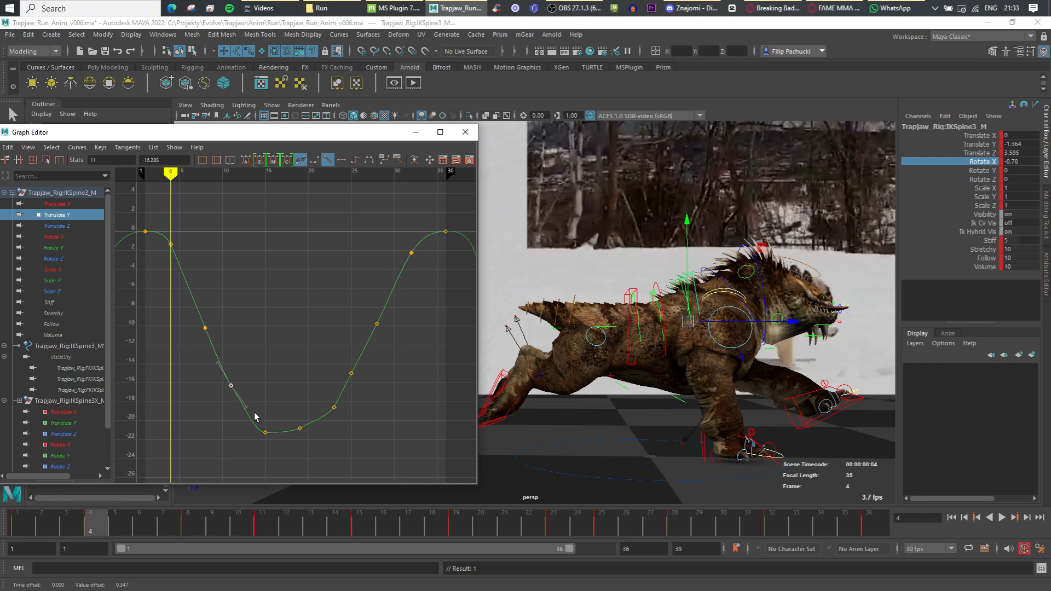
{"action": "left_click_drag", "start_coordinate": [312, 398], "coordinate": [343, 434]}
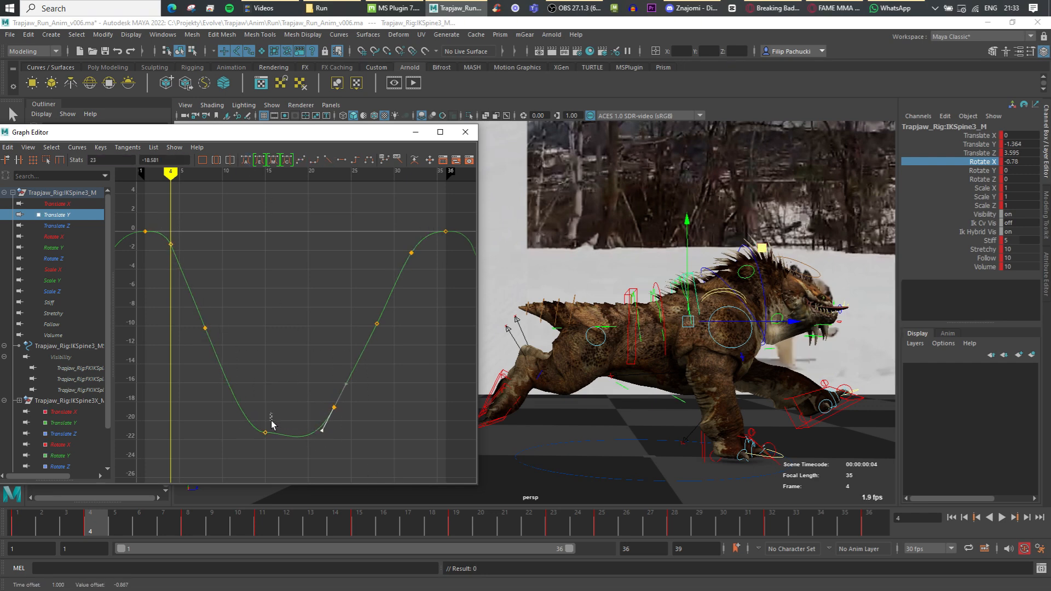
On IKSpine3_M's Rotate X curve, delete the frame 8 key, steepen frame 11's tangent, and lower frames 4 and 32 to about -2.
{"action": "left_click", "coordinate": [75, 233]}
{"action": "left_click_drag", "start_coordinate": [222, 253], "coordinate": [232, 282]}
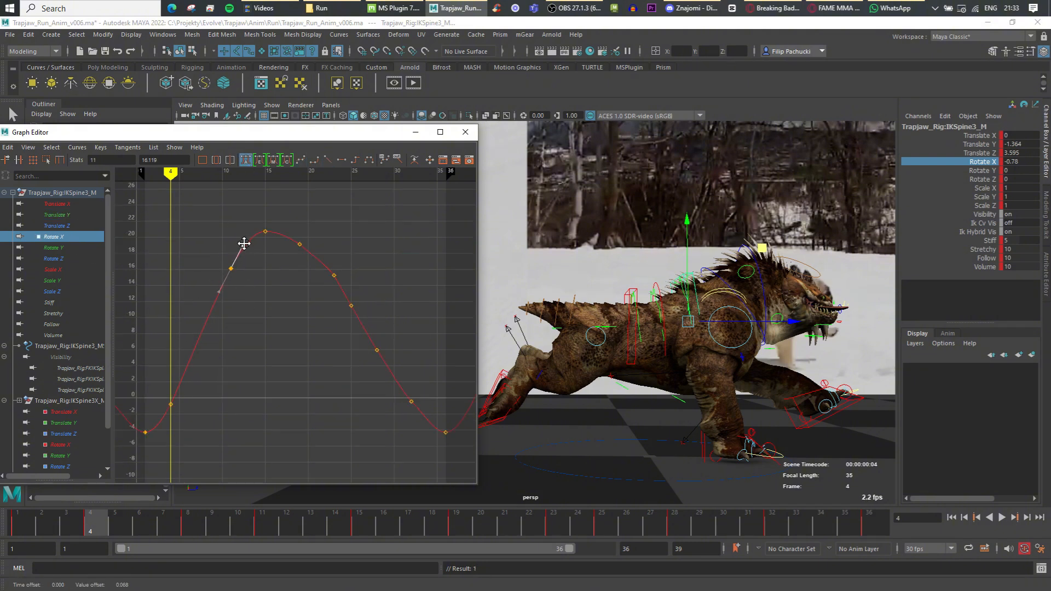
{"action": "left_click_drag", "start_coordinate": [162, 395], "coordinate": [180, 416]}
{"action": "middle_click_drag", "start_coordinate": [192, 421], "coordinate": [192, 432], "text": "shift"}
{"action": "middle_click_drag", "start_coordinate": [406, 399], "coordinate": [314, 411], "text": "alt"}
{"action": "left_click_drag", "start_coordinate": [313, 404], "coordinate": [329, 422]}
{"action": "middle_click_drag", "start_coordinate": [334, 410], "coordinate": [334, 419], "text": "shift"}
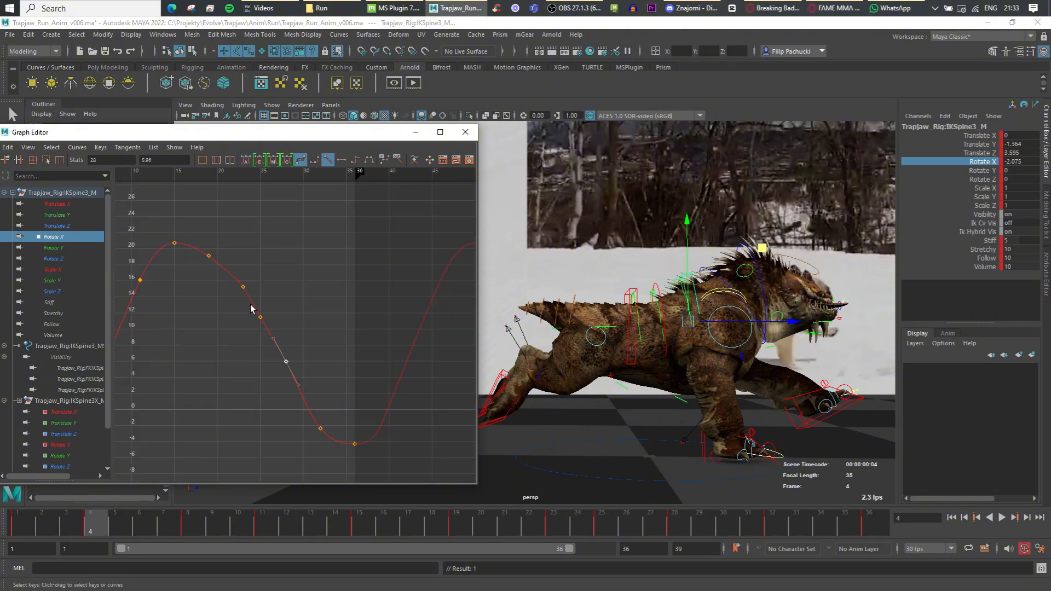
Smooth the Rotate X descent by slightly raising frame 19, lowering frame 25 to about 10, and deleting the keys on frames 23 and 28.
{"action": "left_click", "coordinate": [217, 261]}
{"action": "left_click_drag", "start_coordinate": [213, 232], "coordinate": [202, 268]}
{"action": "middle_click_drag", "start_coordinate": [214, 260], "coordinate": [213, 256], "text": "shift"}
{"action": "left_click_drag", "start_coordinate": [249, 304], "coordinate": [277, 334]}
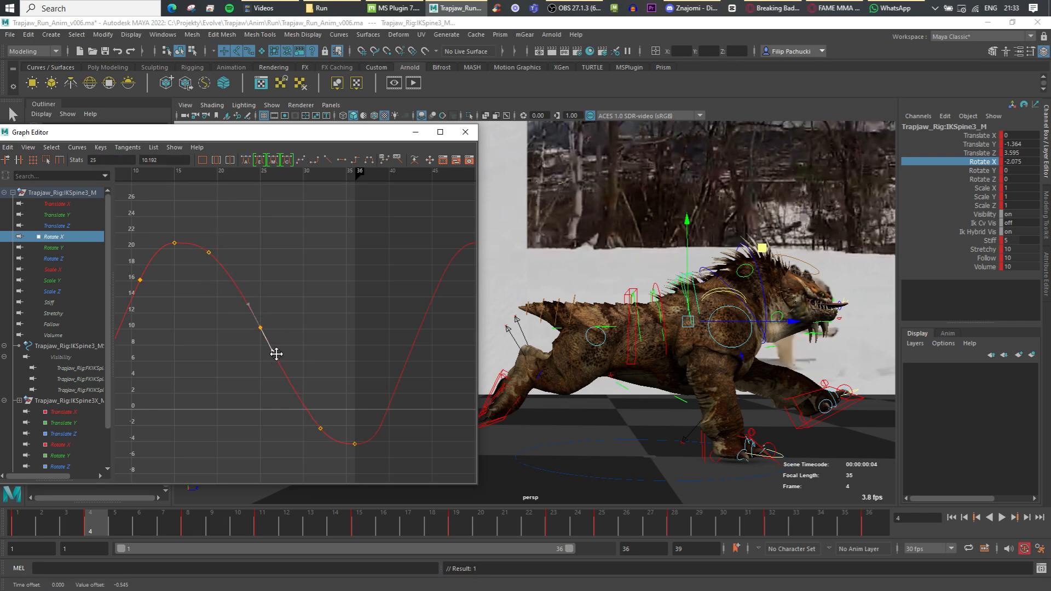
{"action": "left_click", "coordinate": [64, 256]}
{"action": "right_click_drag", "start_coordinate": [258, 321], "coordinate": [256, 367], "text": "alt"}
Isolate IKSpine2_M's Translate Y curve and delete its keys on frames 8, 15, 19, 25, 28 and 32.
{"action": "left_click", "coordinate": [656, 287]}
{"action": "left_click", "coordinate": [58, 217]}
{"action": "left_click_drag", "start_coordinate": [193, 368], "coordinate": [218, 394]}
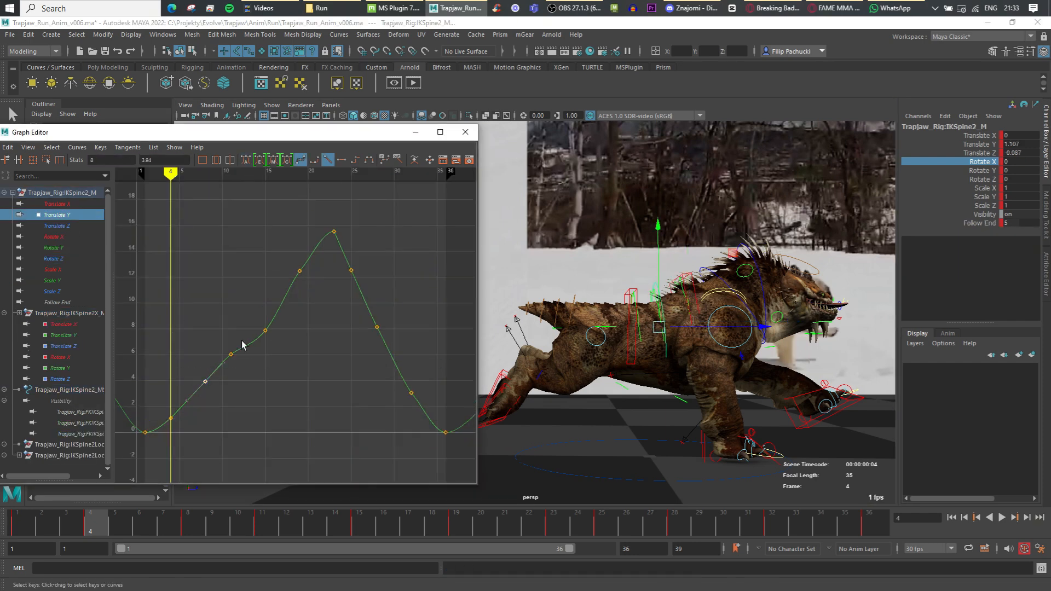
{"action": "left_click_drag", "start_coordinate": [311, 287], "coordinate": [316, 294]}
{"action": "left_click_drag", "start_coordinate": [341, 255], "coordinate": [426, 408], "text": "shift"}
{"action": "key", "text": "Delete"}
Apply Auto tangents to IKSpine2_M's remaining Translate Y keys and delete the key on frame 4.
{"action": "scroll", "coordinate": [189, 238], "scroll_direction": "down", "scroll_amount": 6}
{"action": "left_click_drag", "start_coordinate": [189, 238], "coordinate": [386, 400]}
{"action": "left_click", "coordinate": [245, 160]}
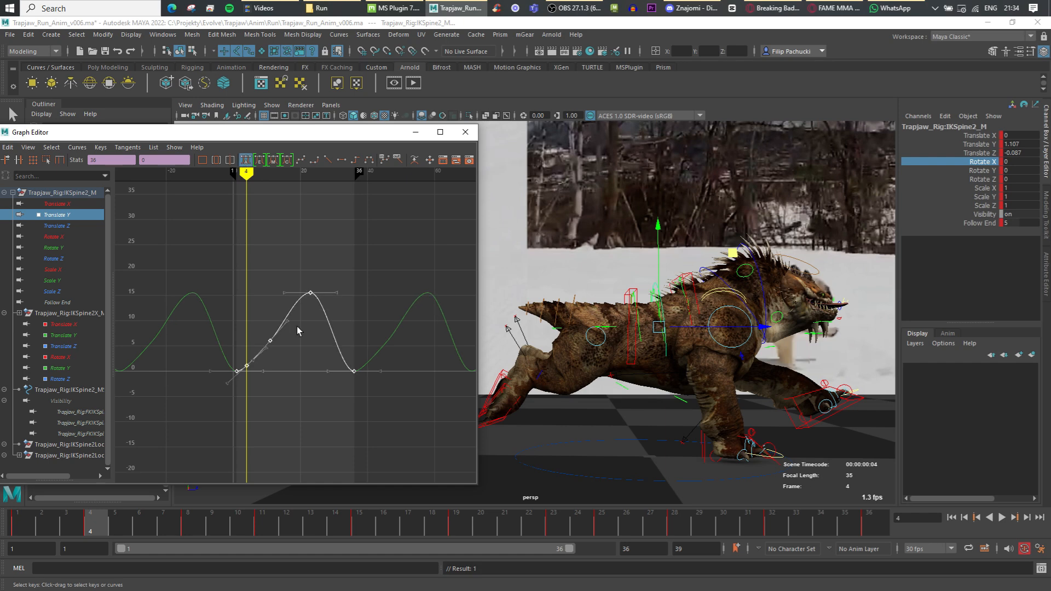
{"action": "left_click", "coordinate": [296, 326]}
{"action": "scroll", "coordinate": [297, 327], "scroll_direction": "up", "scroll_amount": 3}
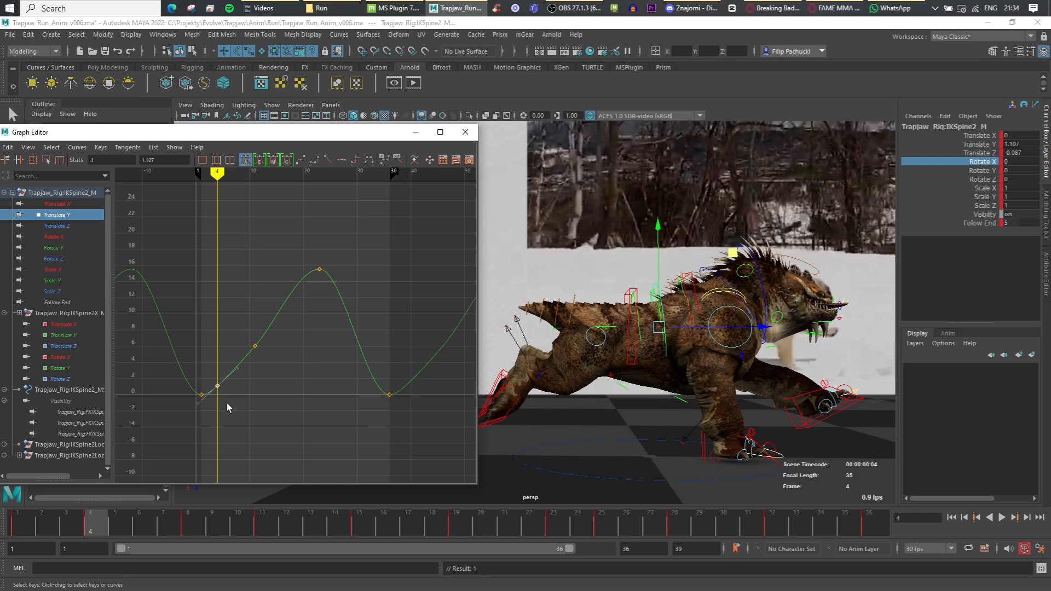
{"action": "left_click", "coordinate": [255, 346]}
Reduce IKSpine2_M's Translate Z curve to keys on frames 1, 11, 23 and 36, apply Auto tangents, and steepen the frame 11 tangent.
{"action": "left_click_drag", "start_coordinate": [265, 333], "coordinate": [308, 400]}
{"action": "key", "text": "Down"}
{"action": "key", "text": "Delete"}
{"action": "left_click_drag", "start_coordinate": [326, 405], "coordinate": [379, 255]}
{"action": "key", "text": "Delete"}
{"action": "left_click_drag", "start_coordinate": [213, 208], "coordinate": [350, 446]}
{"action": "left_click", "coordinate": [246, 160]}
{"action": "left_click", "coordinate": [255, 302]}
{"action": "left_click_drag", "start_coordinate": [242, 279], "coordinate": [242, 269]}
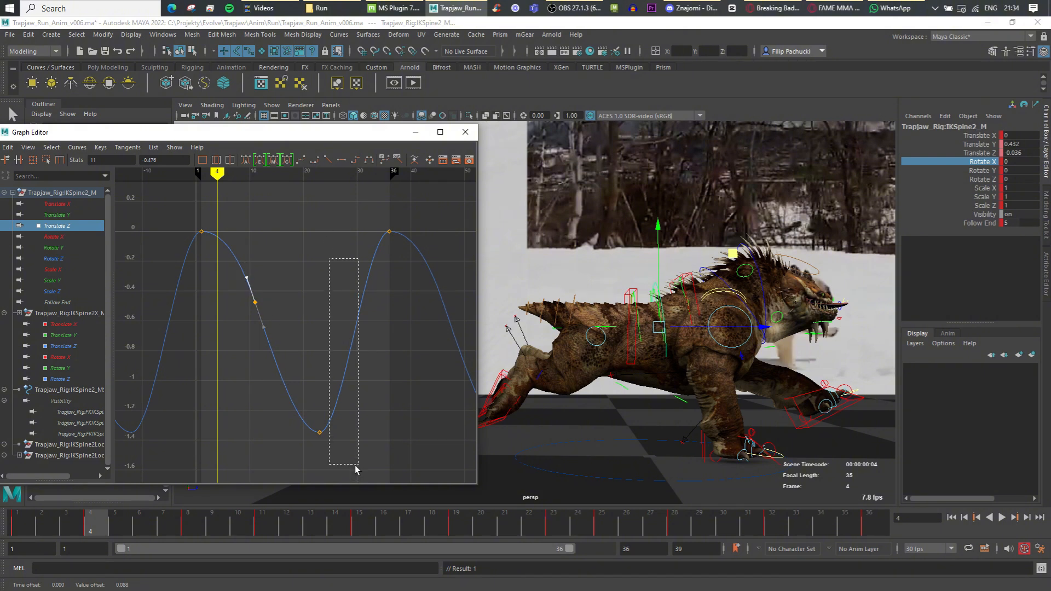
Select the right front leg IK control and isolate its Translate Z curve.
{"action": "left_click", "coordinate": [72, 236]}
{"action": "left_click", "coordinate": [627, 300]}
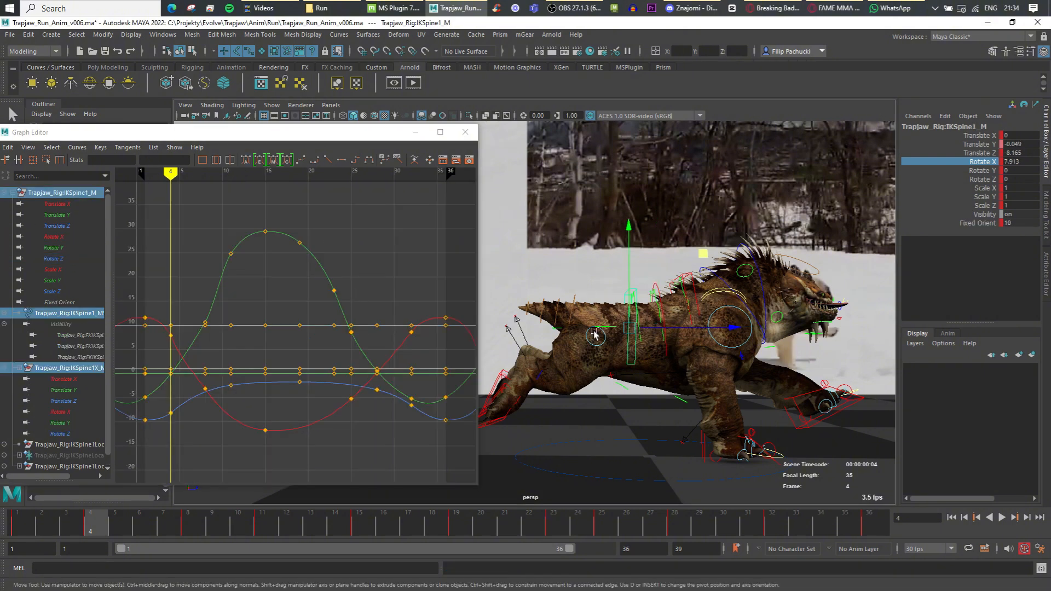
{"action": "left_click", "coordinate": [703, 433]}
{"action": "scroll", "coordinate": [367, 274], "scroll_direction": "down", "scroll_amount": 3}
{"action": "left_click", "coordinate": [88, 227]}
Try to shift the front leg's Translate Z key from frame 4 to frame 6.
{"action": "left_click_drag", "start_coordinate": [171, 319], "coordinate": [194, 347]}
{"action": "middle_click_drag", "start_coordinate": [194, 336], "coordinate": [196, 310]}
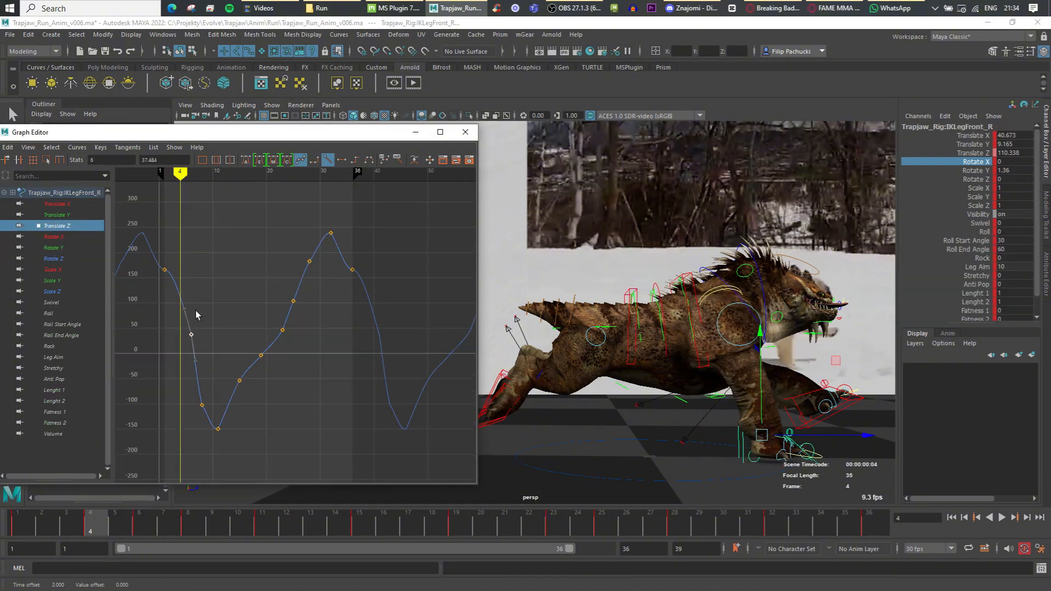
{"action": "key", "text": "ctrl+z"}
Delete the front leg's Translate Z key on frame 8 and steepen the tangent on frame 4.
{"action": "left_click", "coordinate": [207, 398]}
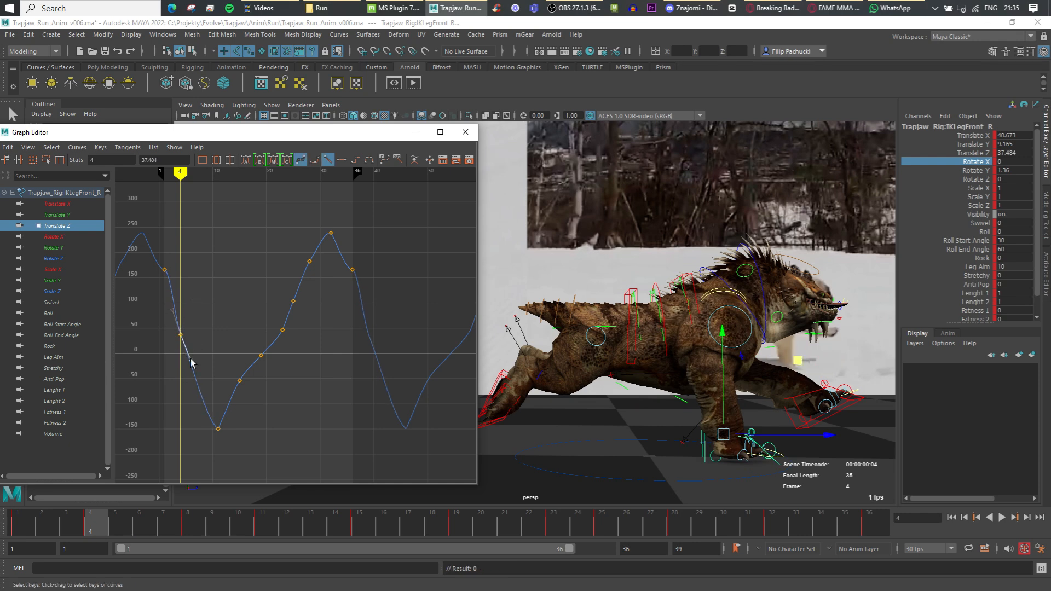
{"action": "middle_click_drag", "start_coordinate": [190, 359], "coordinate": [191, 367]}
{"action": "left_click", "coordinate": [258, 267]}
{"action": "left_click_drag", "start_coordinate": [376, 298], "coordinate": [317, 211]}
{"action": "key", "text": "ctrl+z"}
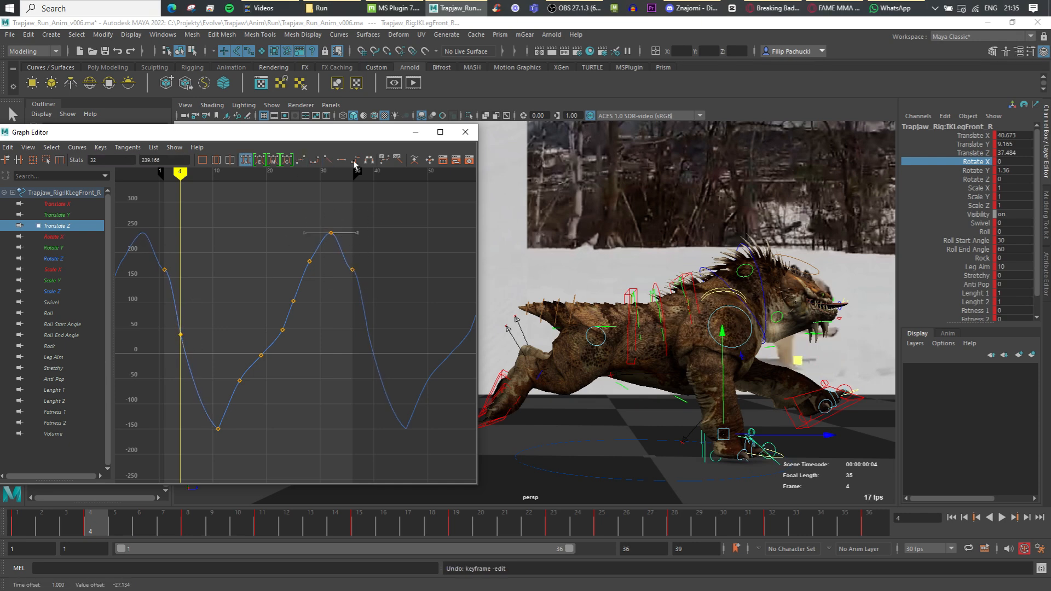
Widen the Graph Editor, reshape the tangent on frame 32, and lower the Translate Z keys on frames 1 and 36 to about 145.
{"action": "left_click_drag", "start_coordinate": [477, 187], "coordinate": [655, 189]}
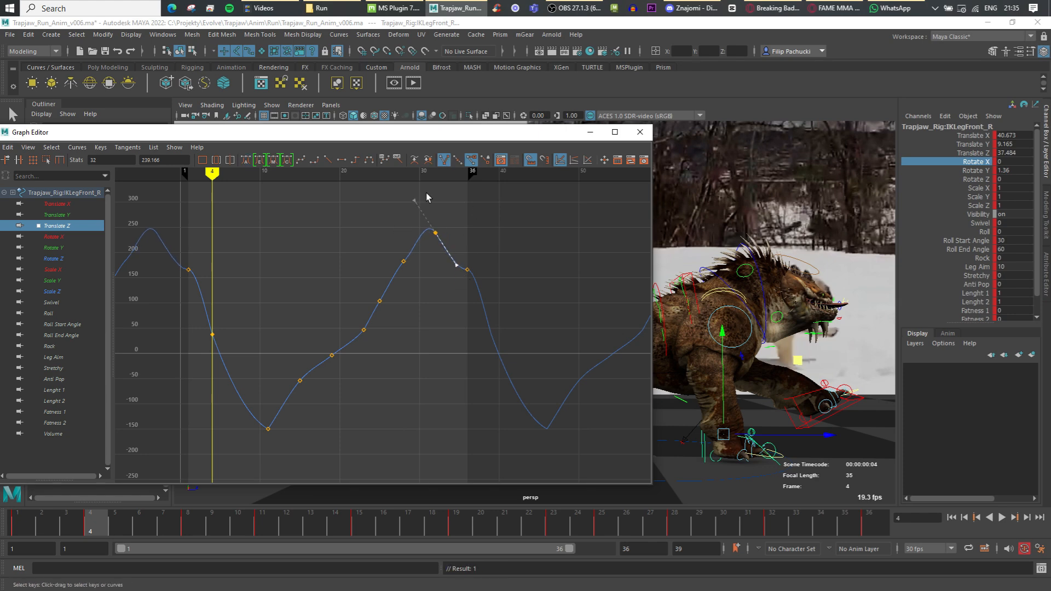
{"action": "left_click_drag", "start_coordinate": [193, 254], "coordinate": [169, 252]}
{"action": "left_click", "coordinate": [189, 270], "text": "shift"}
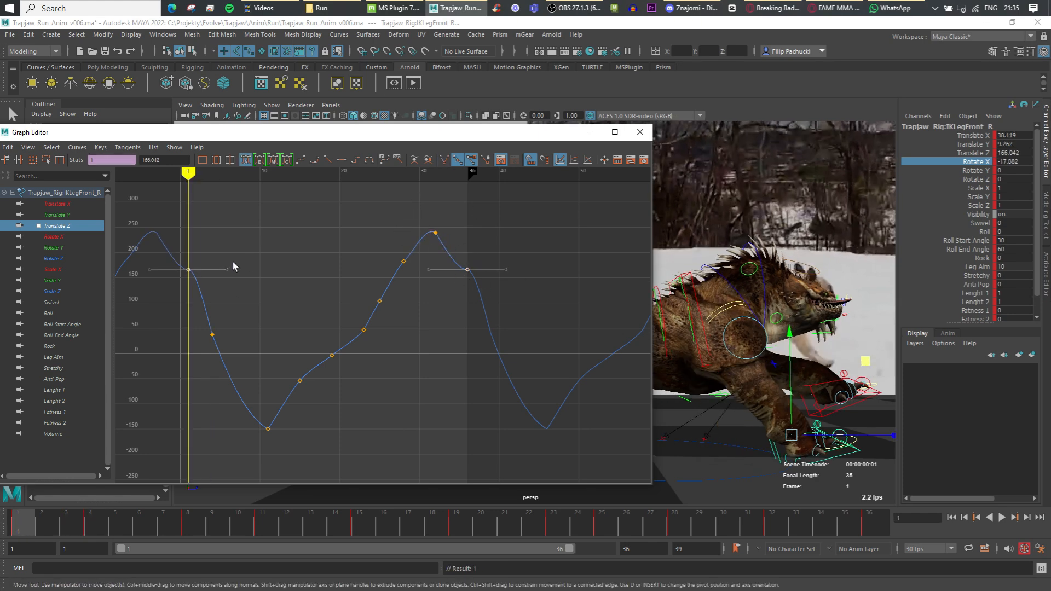
{"action": "middle_click_drag", "start_coordinate": [235, 266], "coordinate": [238, 276], "text": "shift"}
Raise Translate Z on frame 32 to about 253, lower frames 1 and 36 to about 133, lower 15 and 19, and delete 4, 23 and 25.
{"action": "left_click_drag", "start_coordinate": [422, 175], "coordinate": [436, 175]}
{"action": "left_click", "coordinate": [436, 233]}
{"action": "mouse_move", "coordinate": [443, 255]}
{"action": "middle_mouse_down", "text": "shift"}
{"action": "mouse_move", "coordinate": [446, 246]}
{"action": "mouse_move", "coordinate": [436, 253]}
{"action": "middle_mouse_up", "text": "shift"}
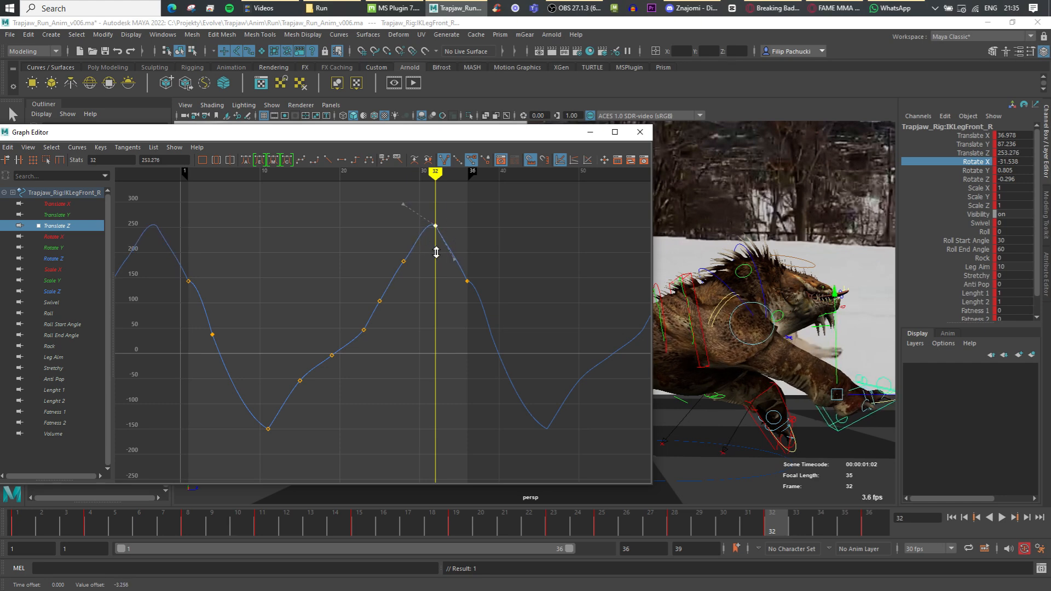
{"action": "left_click", "coordinate": [188, 282], "text": "shift"}
{"action": "middle_click_drag", "start_coordinate": [195, 298], "coordinate": [196, 304], "text": "shift"}
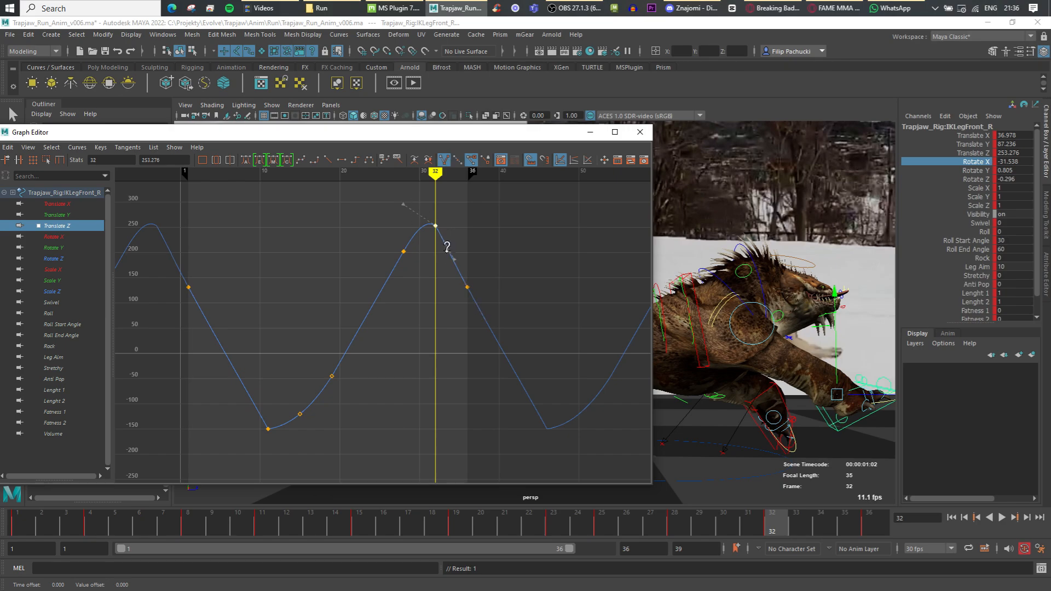
{"action": "middle_click_drag", "start_coordinate": [447, 247], "coordinate": [447, 252], "text": "shift"}
{"action": "left_click_drag", "start_coordinate": [395, 243], "coordinate": [414, 265]}
Play back the run cycle and close the Graph Editor to review the motion.
{"action": "left_click", "coordinate": [1001, 519]}
{"action": "left_click", "coordinate": [640, 132]}
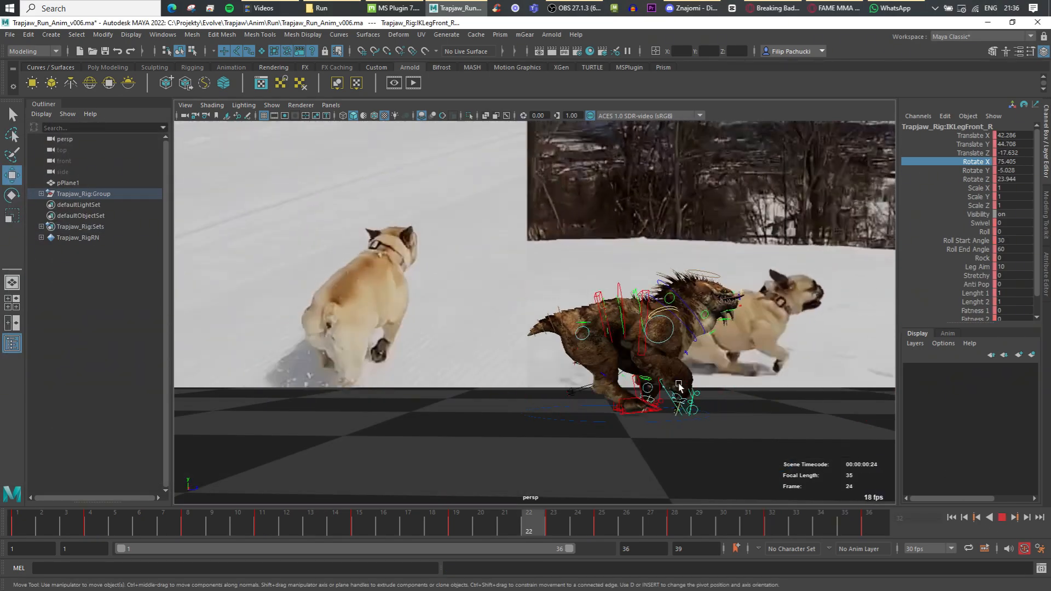
Stop playback, select both FK neck controls, open the Graph Editor, and hide the side panel.
{"action": "left_click", "coordinate": [1003, 517]}
{"action": "left_click", "coordinate": [634, 331]}
{"action": "left_click", "coordinate": [163, 35]}
{"action": "left_click", "coordinate": [282, 64]}
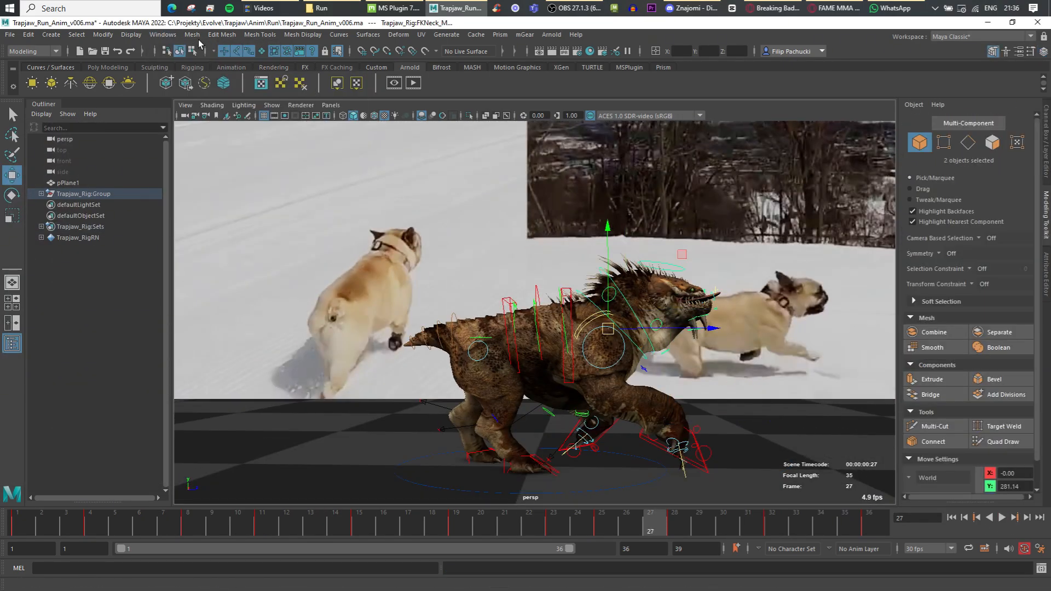
{"action": "left_click", "coordinate": [164, 35]}
{"action": "mouse_move", "coordinate": [184, 71]}
{"action": "left_click", "coordinate": [288, 76]}
{"action": "left_click", "coordinate": [1046, 124]}
{"action": "left_click", "coordinate": [1043, 49]}
Isolate the Rotate Z curves of both neck controls and delete their keys on frames 11, 19, 25 and 28.
{"action": "left_click", "coordinate": [57, 236]}
{"action": "left_click", "coordinate": [65, 250]}
{"action": "left_click", "coordinate": [61, 226]}
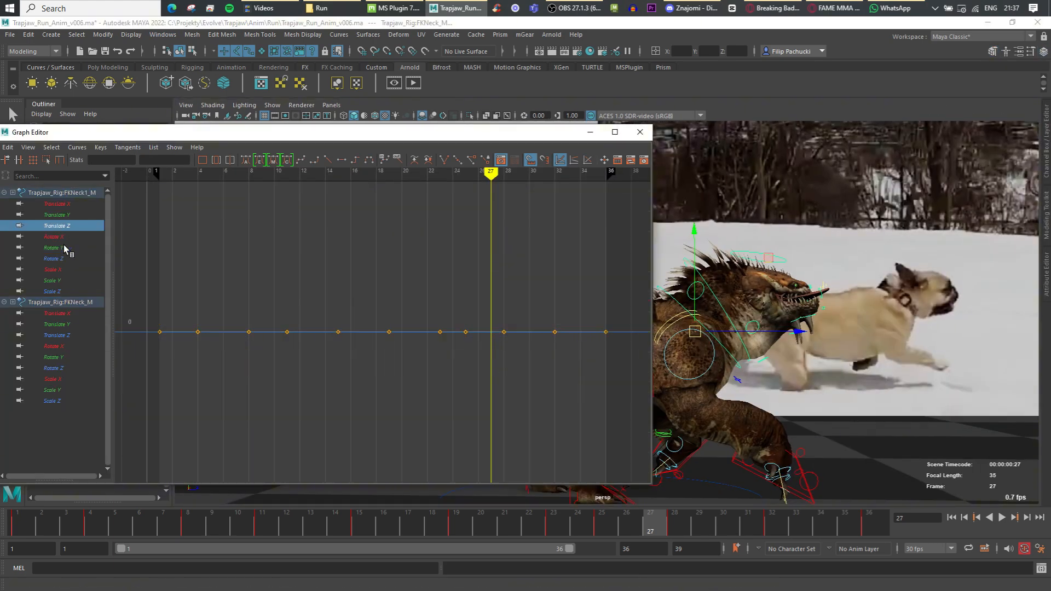
{"action": "left_click", "coordinate": [54, 258]}
{"action": "left_click", "coordinate": [53, 368], "text": "ctrl"}
{"action": "key", "text": "f"}
{"action": "key", "text": "Delete"}
Apply auto tangents to both neck controls' Rotate Z keys and delete the keys on frame 8.
{"action": "left_click_drag", "start_coordinate": [548, 425], "coordinate": [228, 243]}
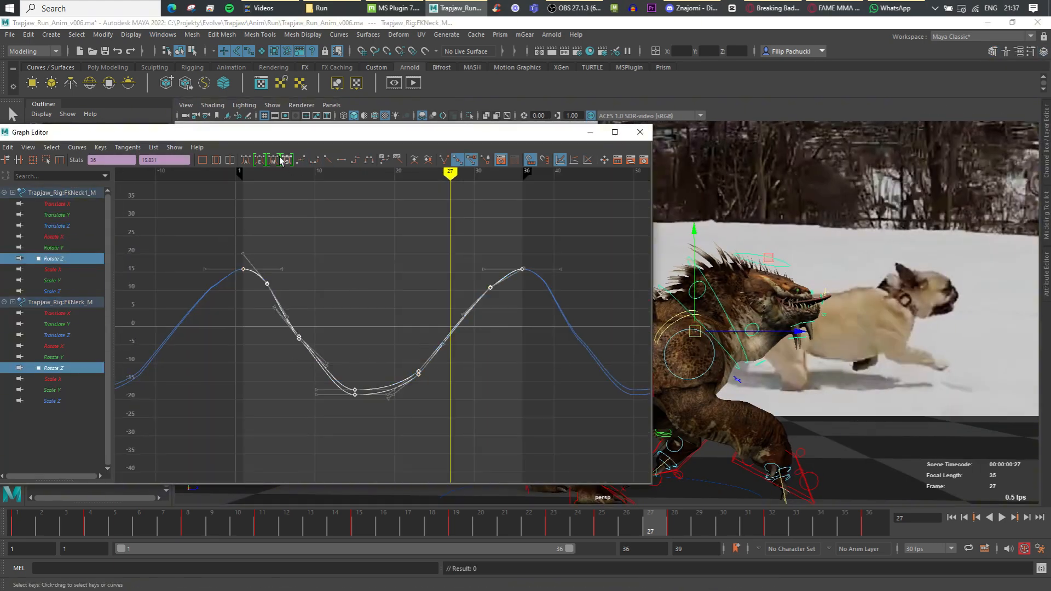
{"action": "left_click", "coordinate": [246, 160]}
{"action": "left_click_drag", "start_coordinate": [285, 320], "coordinate": [309, 364]}
{"action": "middle_click_drag", "start_coordinate": [387, 395], "coordinate": [388, 403]}
{"action": "left_click_drag", "start_coordinate": [402, 383], "coordinate": [385, 399]}
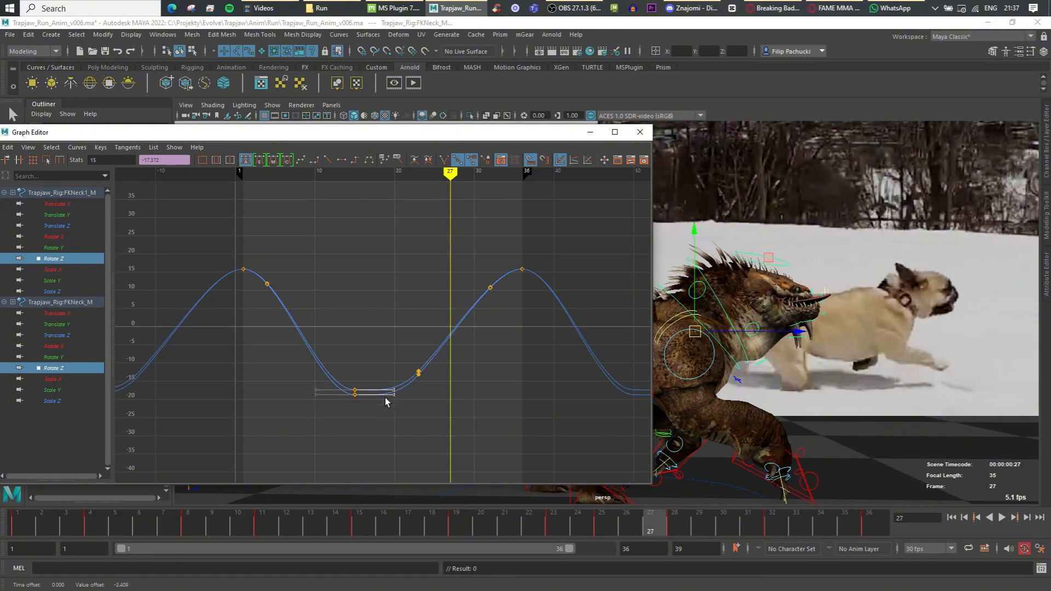
{"action": "left_click_drag", "start_coordinate": [478, 272], "coordinate": [501, 300]}
{"action": "left_click", "coordinate": [246, 160]}
Check the head's Rotate Z curve, apply auto tangents to the right scapula control's keys, and isolate its Translate X curve.
{"action": "left_click", "coordinate": [741, 253]}
{"action": "left_click", "coordinate": [54, 259]}
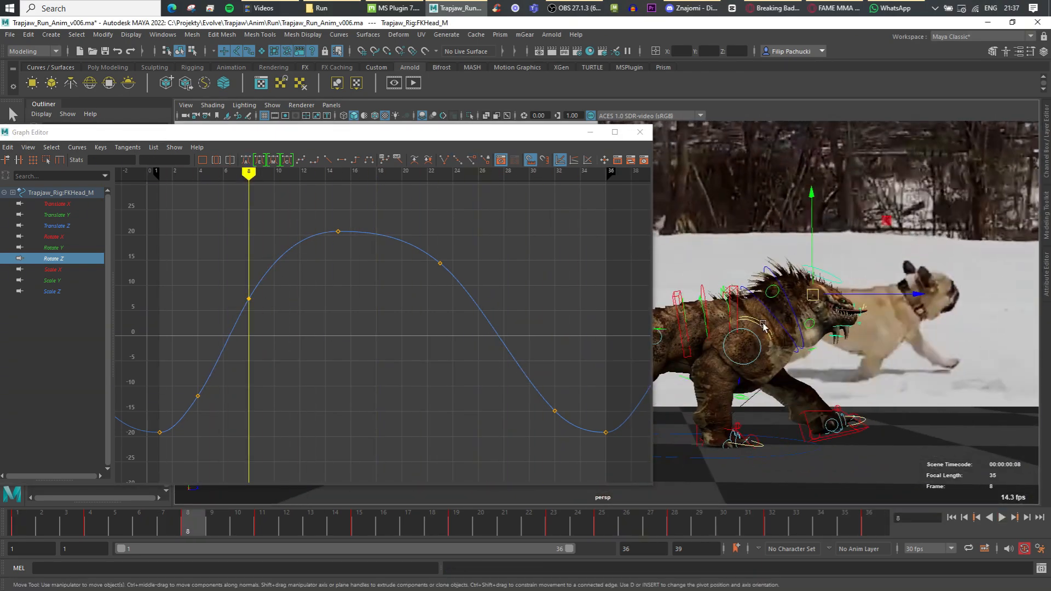
{"action": "left_click", "coordinate": [763, 323]}
{"action": "key", "text": "a"}
{"action": "left_click_drag", "start_coordinate": [227, 242], "coordinate": [548, 418]}
{"action": "left_click", "coordinate": [246, 160]}
{"action": "left_click", "coordinate": [53, 203]}
Try deleting the right scapula's Translate X key on frame 4, and undo the deletion.
{"action": "left_click", "coordinate": [265, 175]}
{"action": "left_click_drag", "start_coordinate": [255, 367], "coordinate": [278, 416]}
{"action": "key", "text": "Delete"}
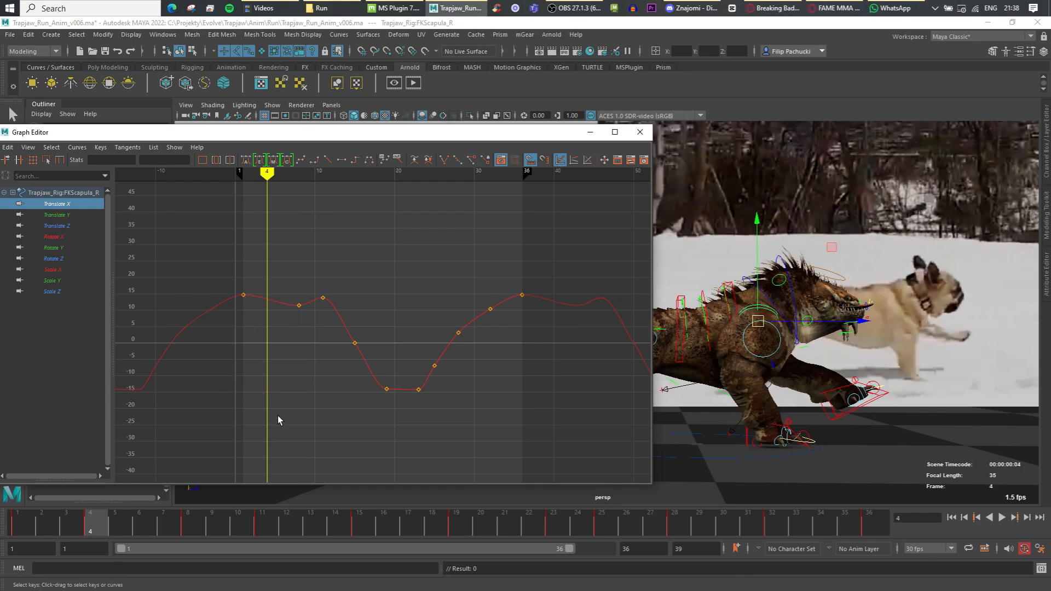
{"action": "key", "text": "ctrl+z"}
Lower the scapula's Translate X key on frame 8 to about 1, delete frames 23, 28 and 32, and reshape the frame 19 tangent.
{"action": "left_click_drag", "start_coordinate": [301, 175], "coordinate": [323, 175]}
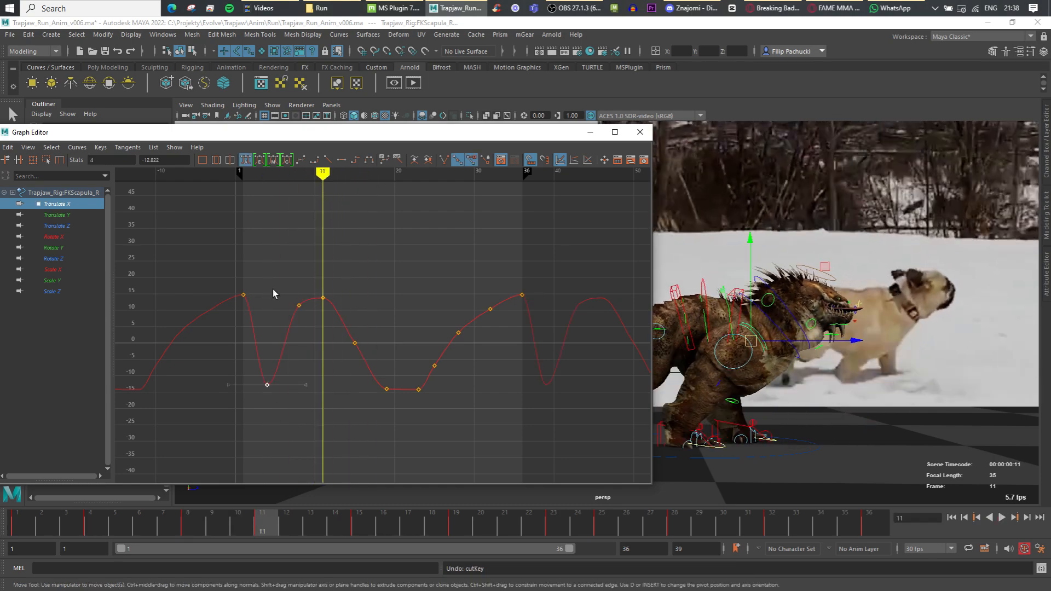
{"action": "middle_click_drag", "start_coordinate": [302, 336], "coordinate": [302, 332]}
{"action": "left_click_drag", "start_coordinate": [257, 175], "coordinate": [354, 177]}
{"action": "left_click_drag", "start_coordinate": [346, 327], "coordinate": [372, 377]}
{"action": "left_click_drag", "start_coordinate": [377, 175], "coordinate": [498, 176]}
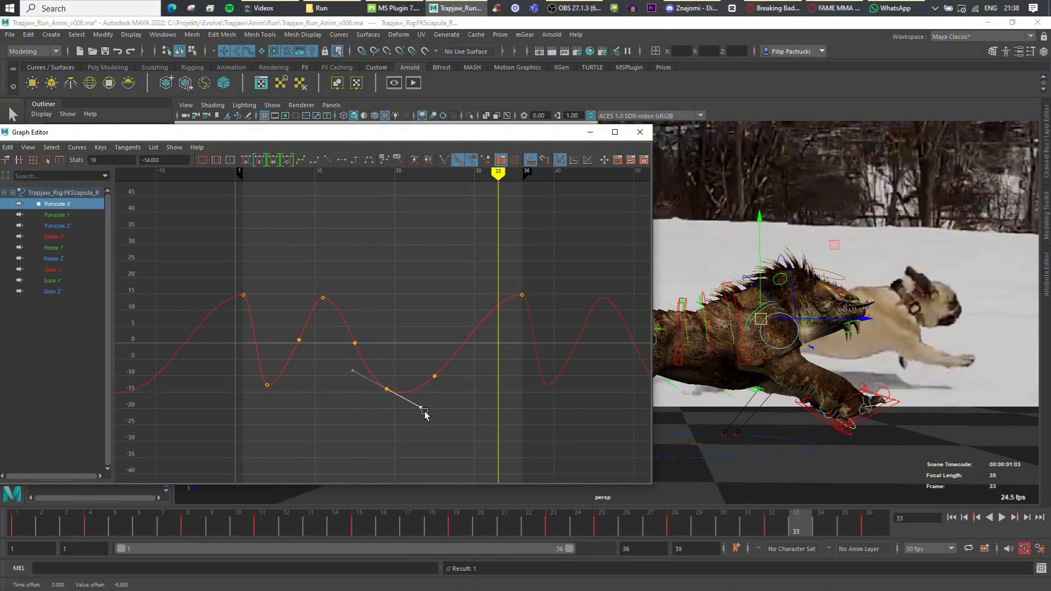
Raise the right scapula's Translate Y key on frame 15 to about 9 and delete the keys on frames 8, 19 and 23.
{"action": "left_click", "coordinate": [54, 215]}
{"action": "left_click_drag", "start_coordinate": [260, 175], "coordinate": [320, 180]}
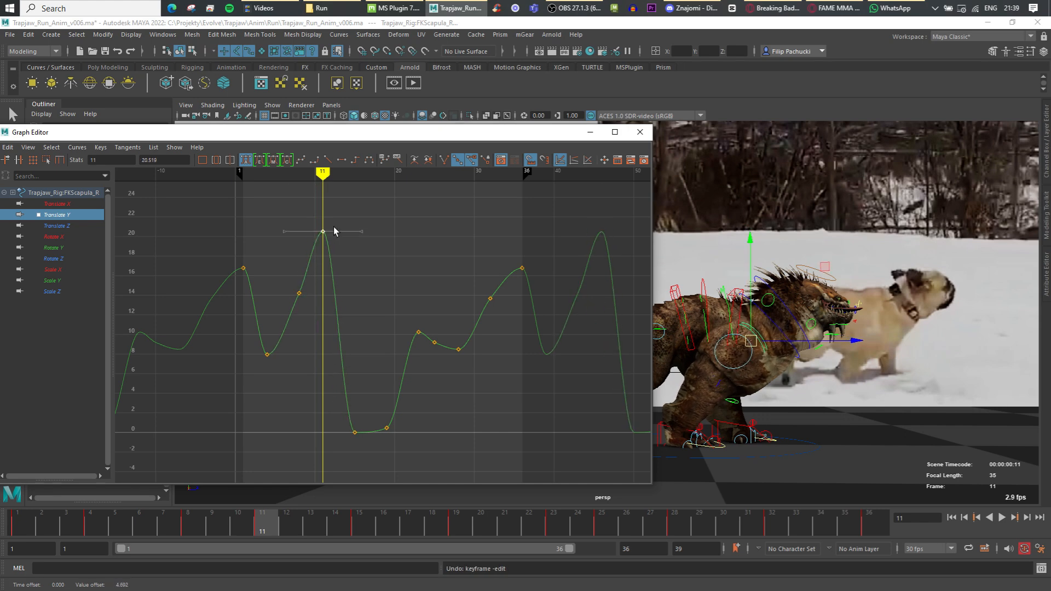
{"action": "left_click_drag", "start_coordinate": [324, 176], "coordinate": [355, 177]}
{"action": "left_click_drag", "start_coordinate": [343, 418], "coordinate": [368, 445]}
{"action": "middle_click_drag", "start_coordinate": [369, 395], "coordinate": [363, 317]}
{"action": "key", "text": "ctrl+z"}
{"action": "left_click_drag", "start_coordinate": [356, 177], "coordinate": [434, 176]}
{"action": "left_click", "coordinate": [419, 332]}
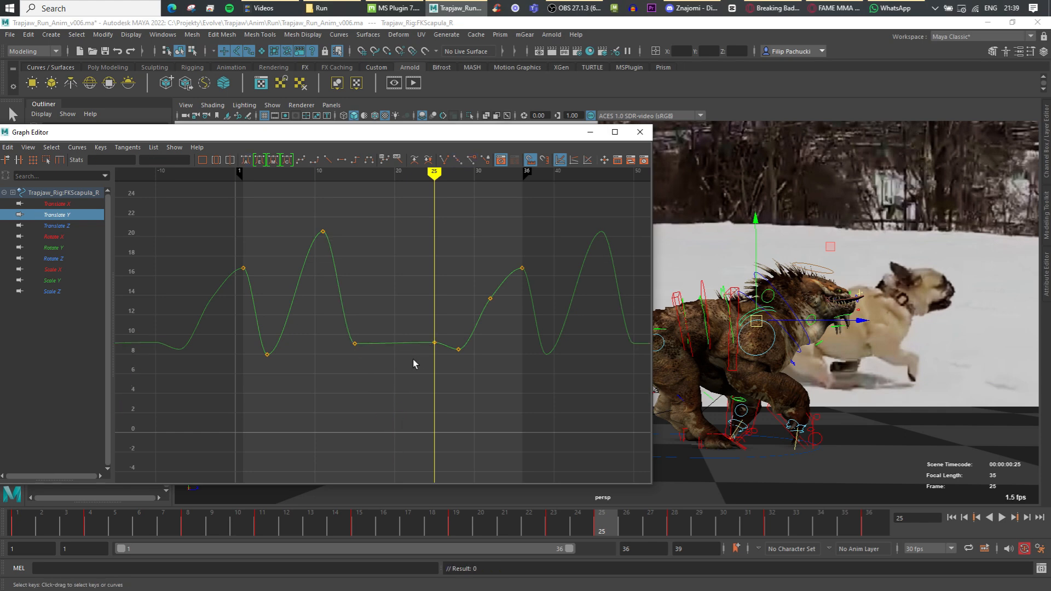
Set the scapula's Translate Y to about 4.6 on frame 25 and 12 on frame 15, delete frames 28 and 32, and scrub the result.
{"action": "left_click", "coordinate": [434, 343]}
{"action": "middle_click_drag", "start_coordinate": [439, 370], "coordinate": [440, 405]}
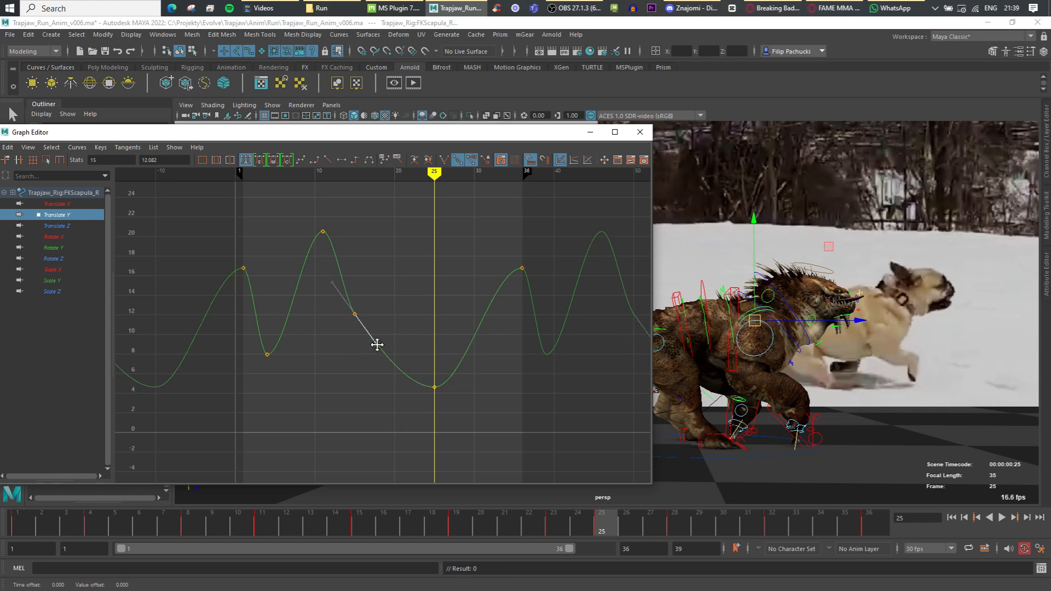
{"action": "left_click_drag", "start_coordinate": [516, 517], "coordinate": [869, 512]}
{"action": "left_click", "coordinate": [419, 318]}
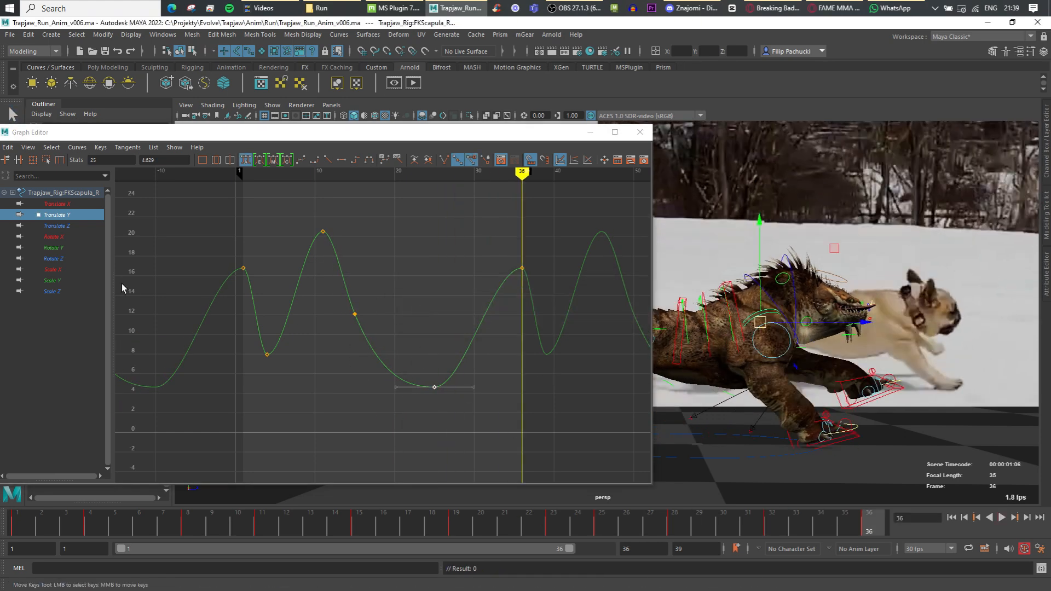
Isolate the right scapula's Translate Z curve, lower the key on frame 11, and scrub through the cycle.
{"action": "left_click", "coordinate": [60, 226]}
{"action": "left_click_drag", "start_coordinate": [241, 182], "coordinate": [323, 184]}
{"action": "left_click_drag", "start_coordinate": [315, 402], "coordinate": [332, 423]}
{"action": "middle_click_drag", "start_coordinate": [337, 439], "coordinate": [337, 444], "text": "shift"}
{"action": "left_click_drag", "start_coordinate": [327, 180], "coordinate": [493, 182]}
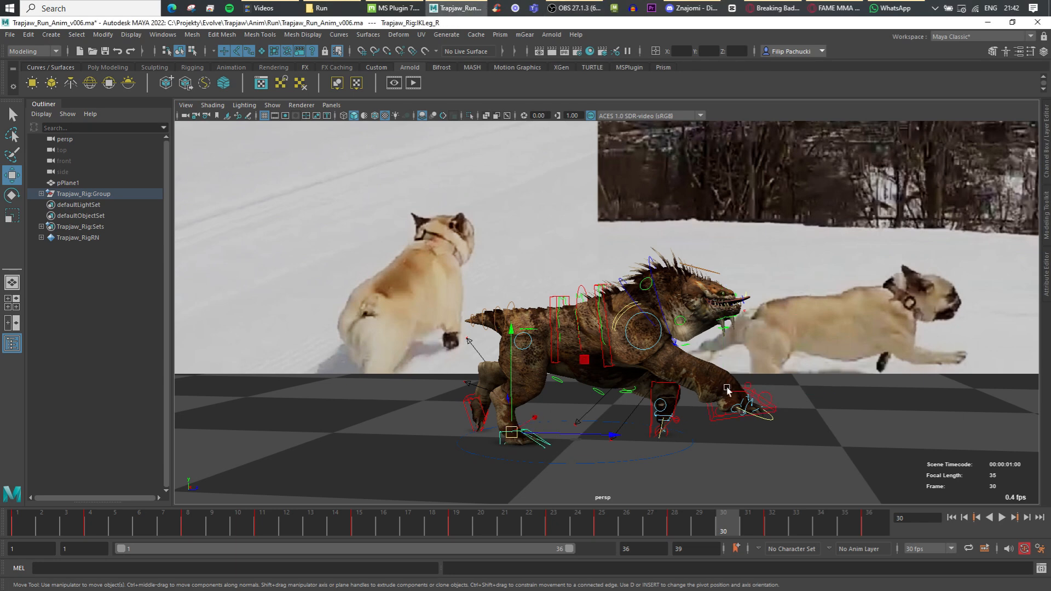
Display the Translate Z curves of the right rear and front IK legs together in a narrower Graph Editor and select the rear leg's frame 32 key.
{"action": "left_click", "coordinate": [162, 34]}
{"action": "left_click", "coordinate": [307, 88]}
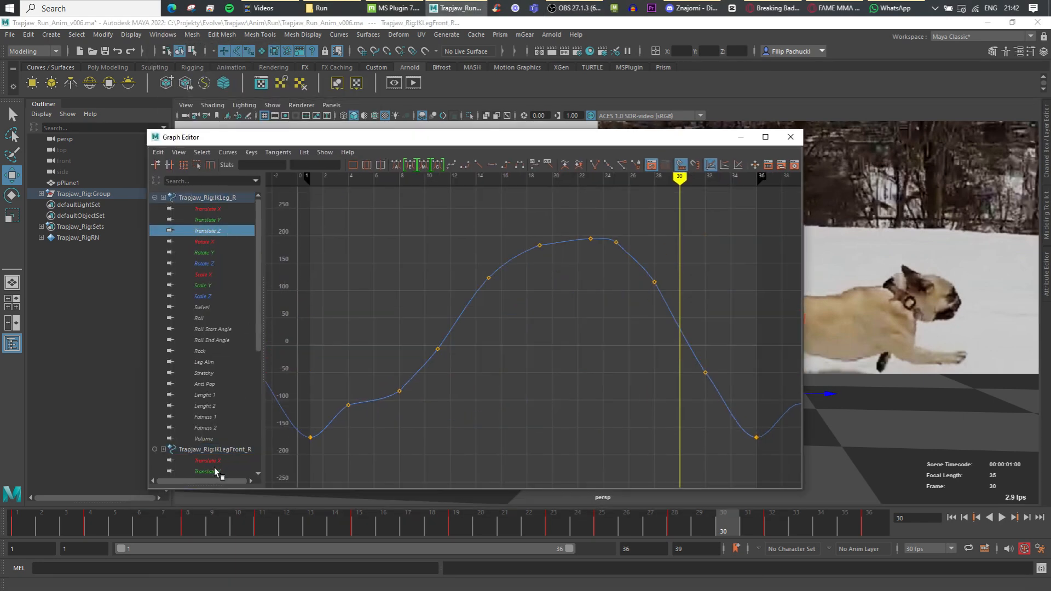
{"action": "scroll", "coordinate": [215, 468], "scroll_direction": "down", "scroll_amount": 5}
{"action": "left_click", "coordinate": [208, 308], "text": "ctrl"}
{"action": "scroll", "coordinate": [542, 313], "scroll_direction": "down", "scroll_amount": 3}
{"action": "left_click_drag", "start_coordinate": [807, 196], "coordinate": [549, 198]}
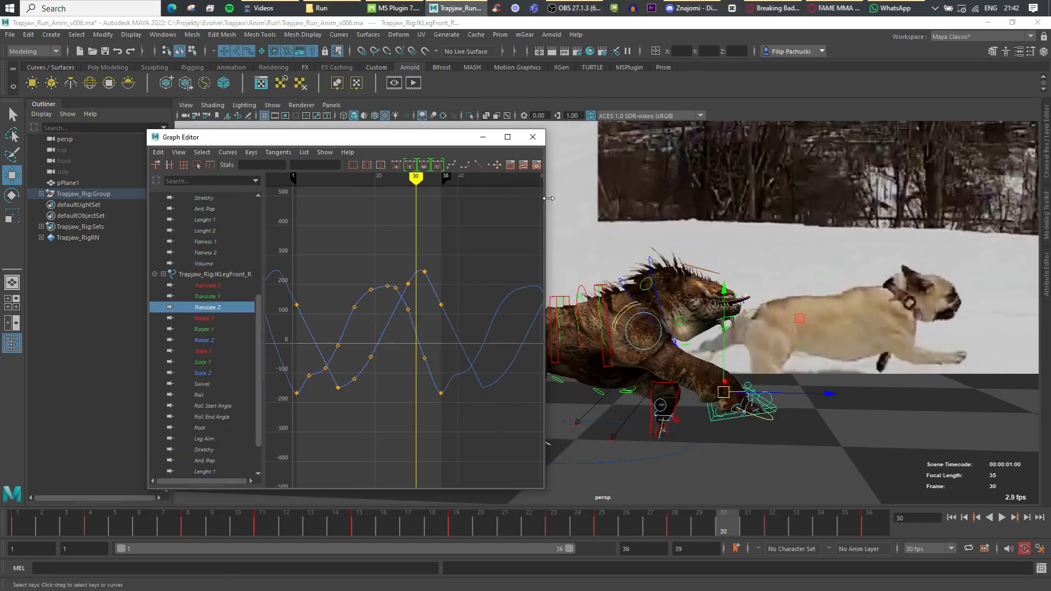
{"action": "right_click_drag", "start_coordinate": [452, 413], "coordinate": [421, 380], "text": "alt"}
{"action": "middle_click_drag", "start_coordinate": [421, 380], "coordinate": [383, 373], "text": "alt"}
{"action": "left_click_drag", "start_coordinate": [427, 342], "coordinate": [440, 360]}
{"action": "middle_click_drag", "start_coordinate": [665, 359], "coordinate": [802, 337], "text": "alt"}
{"action": "right_click_drag", "start_coordinate": [481, 330], "coordinate": [430, 368], "text": "alt"}
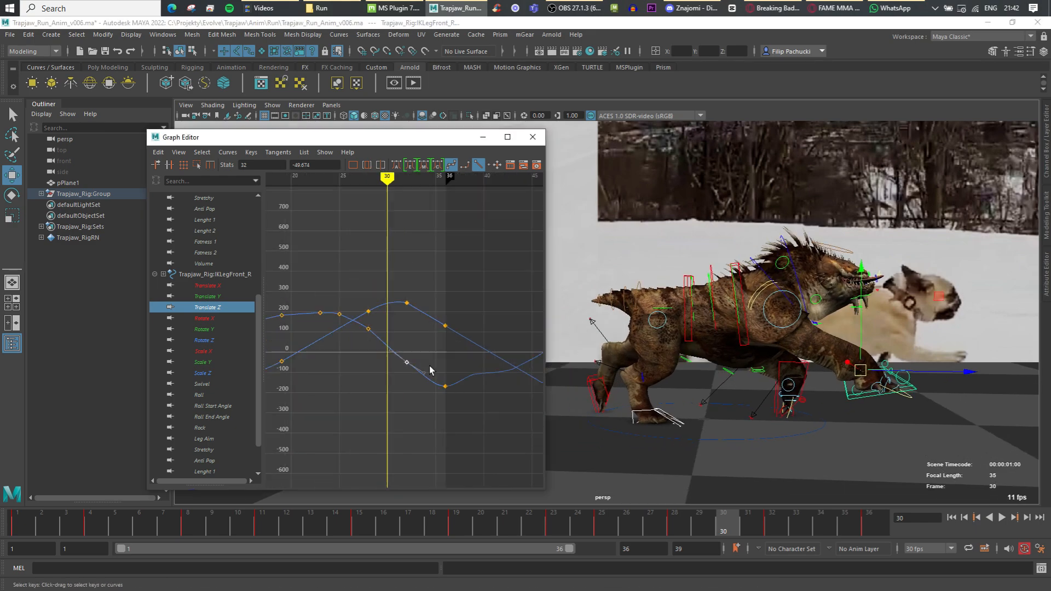
Raise the rear leg's Translate Z keys on frames 1 and 36 to about -138 and reshape the tangents on frames 28 and 32.
{"action": "scroll", "coordinate": [430, 371], "scroll_direction": "down", "scroll_amount": 3}
{"action": "middle_click_drag", "start_coordinate": [430, 370], "coordinate": [532, 378], "text": "alt"}
{"action": "left_click_drag", "start_coordinate": [525, 358], "coordinate": [539, 379]}
{"action": "left_click_drag", "start_coordinate": [317, 357], "coordinate": [329, 378], "text": "shift"}
{"action": "scroll", "coordinate": [427, 367], "scroll_direction": "up", "scroll_amount": 3}
{"action": "middle_click_drag", "start_coordinate": [525, 378], "coordinate": [383, 378], "text": "alt"}
{"action": "left_click_drag", "start_coordinate": [357, 178], "coordinate": [414, 178]}
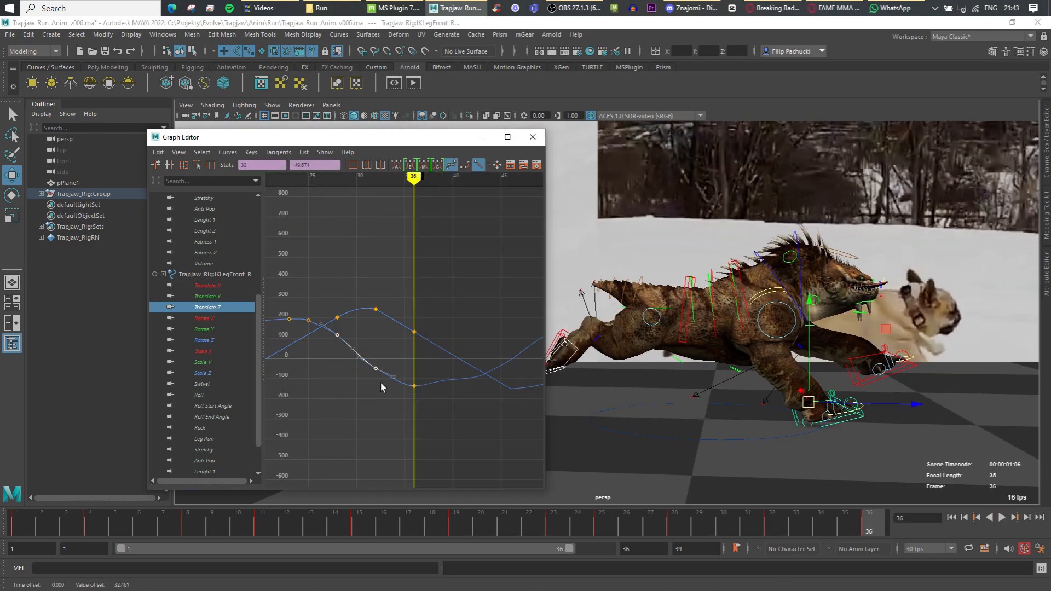
{"action": "left_click", "coordinate": [478, 165]}
Lower the right rear leg's Translate Z key on frame 4 to about -147 and reshape its tangent.
{"action": "scroll", "coordinate": [379, 369], "scroll_direction": "down", "scroll_amount": 5}
{"action": "middle_click_drag", "start_coordinate": [378, 368], "coordinate": [389, 368], "text": "alt"}
{"action": "left_click_drag", "start_coordinate": [385, 181], "coordinate": [340, 191]}
{"action": "scroll", "coordinate": [274, 373], "scroll_direction": "up", "scroll_amount": 5}
{"action": "left_click_drag", "start_coordinate": [332, 309], "coordinate": [350, 341]}
{"action": "middle_click_drag", "start_coordinate": [349, 341], "coordinate": [350, 345], "text": "shift"}
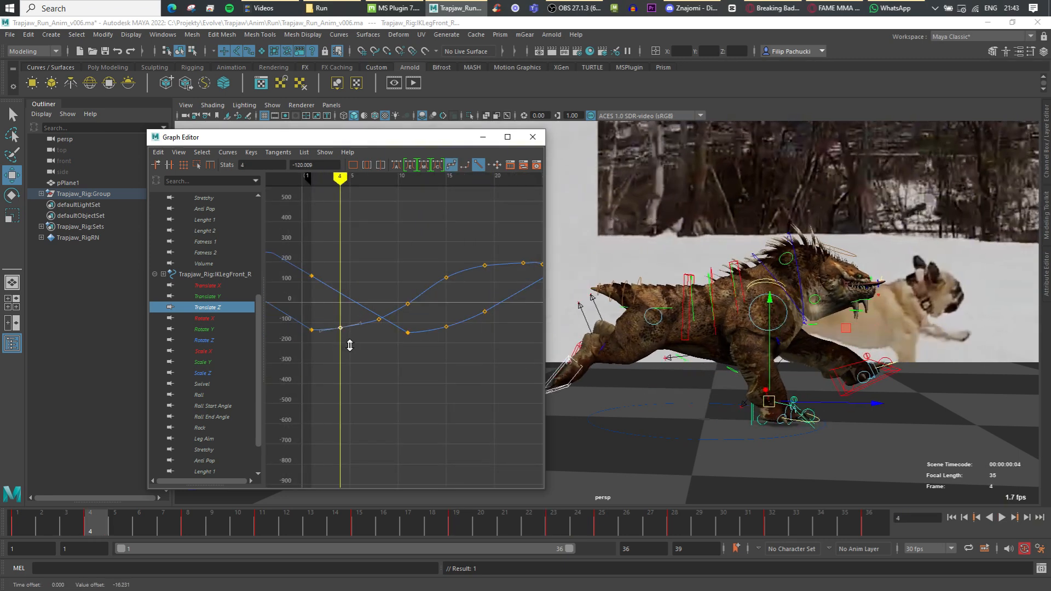
{"action": "left_click", "coordinate": [324, 332]}
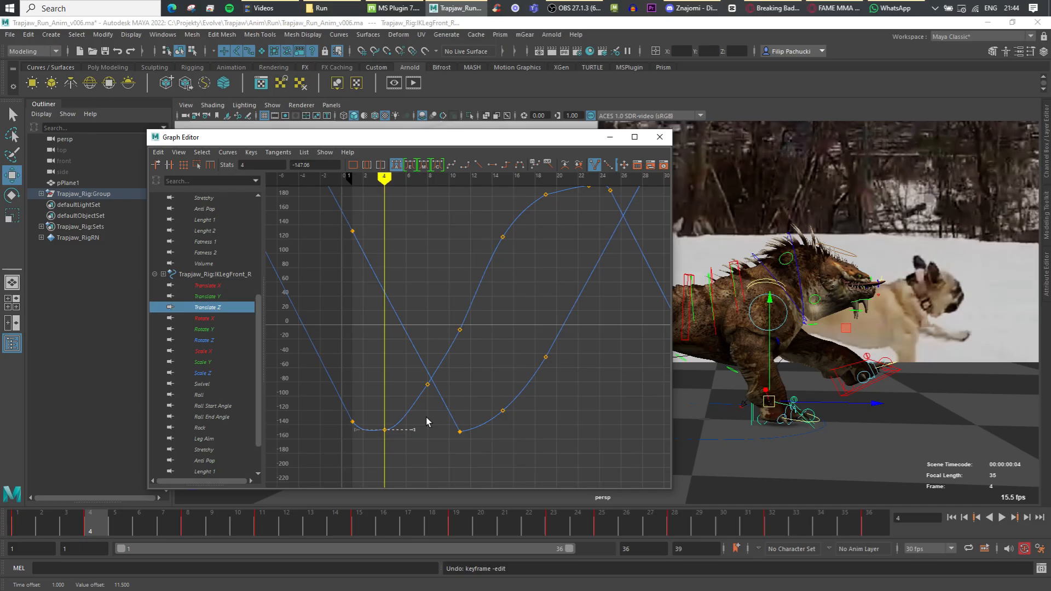
Delete the right rear leg's Translate Z keys on frames 19 and 23 and frame the whole curve.
{"action": "left_click_drag", "start_coordinate": [830, 419], "coordinate": [895, 488]}
{"action": "middle_click_drag", "start_coordinate": [861, 451], "coordinate": [862, 501], "text": "shift"}
{"action": "middle_click_drag", "start_coordinate": [439, 270], "coordinate": [405, 291], "text": "alt"}
{"action": "middle_click_drag", "start_coordinate": [465, 333], "coordinate": [377, 392], "text": "alt"}
{"action": "left_click_drag", "start_coordinate": [481, 249], "coordinate": [418, 279]}
{"action": "key", "text": "Delete"}
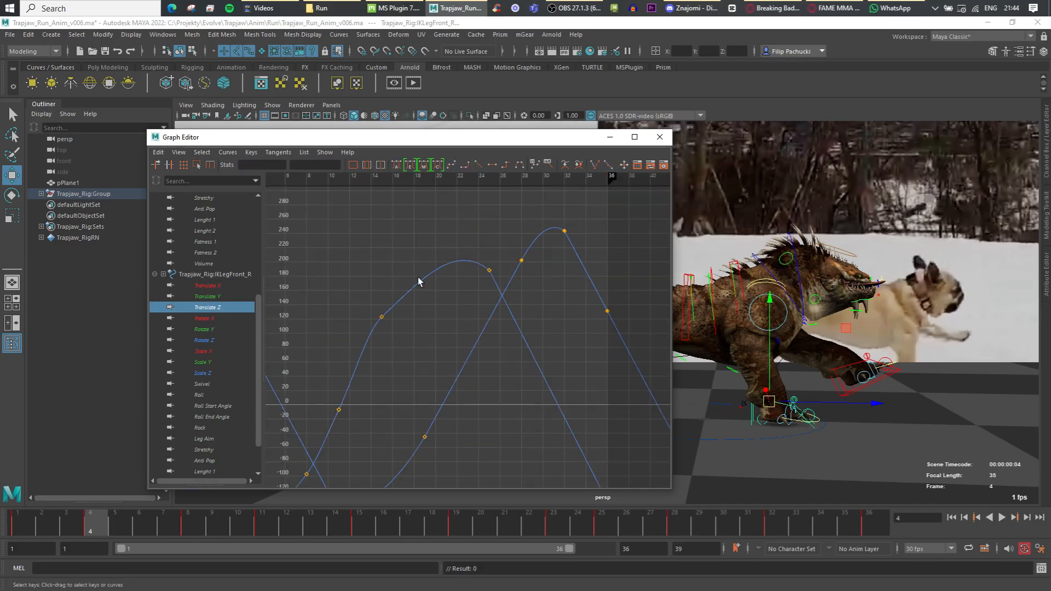
{"action": "left_click", "coordinate": [367, 383]}
{"action": "key", "text": "a"}
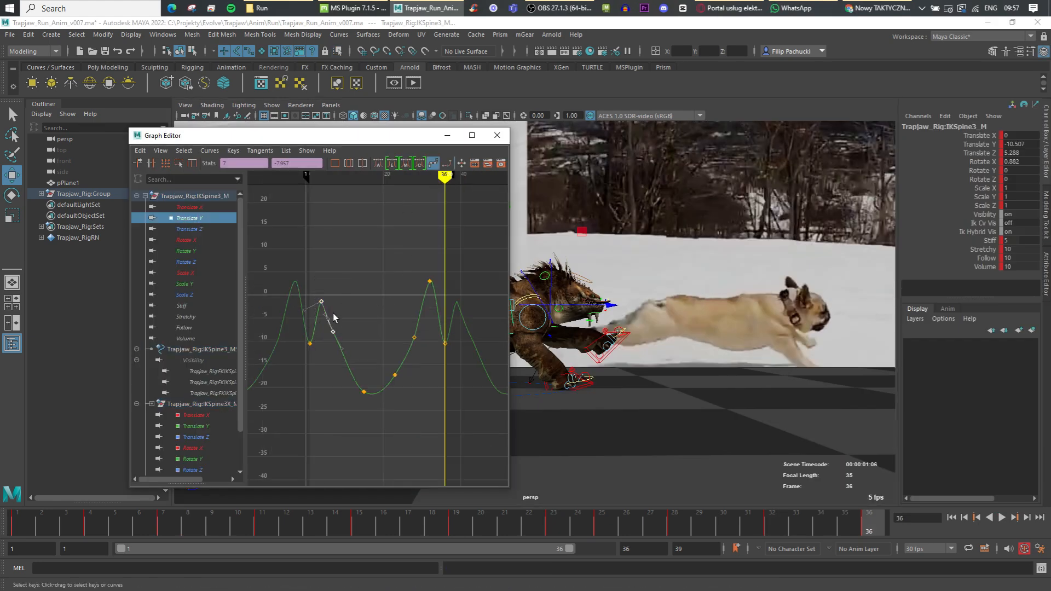
Undo the recent IKSpine3_M Translate Y key moves, place the frame 7 key at about -16, and decline the autosave.
{"action": "mouse_move", "coordinate": [333, 314]}
{"action": "middle_mouse_down", "text": "shift"}
{"action": "mouse_move", "coordinate": [335, 366]}
{"action": "mouse_move", "coordinate": [322, 312]}
{"action": "middle_mouse_up", "text": "shift"}
{"action": "key", "text": "ctrl+z"}
{"action": "key", "text": "ctrl+z"}
{"action": "key", "text": "ctrl+z"}
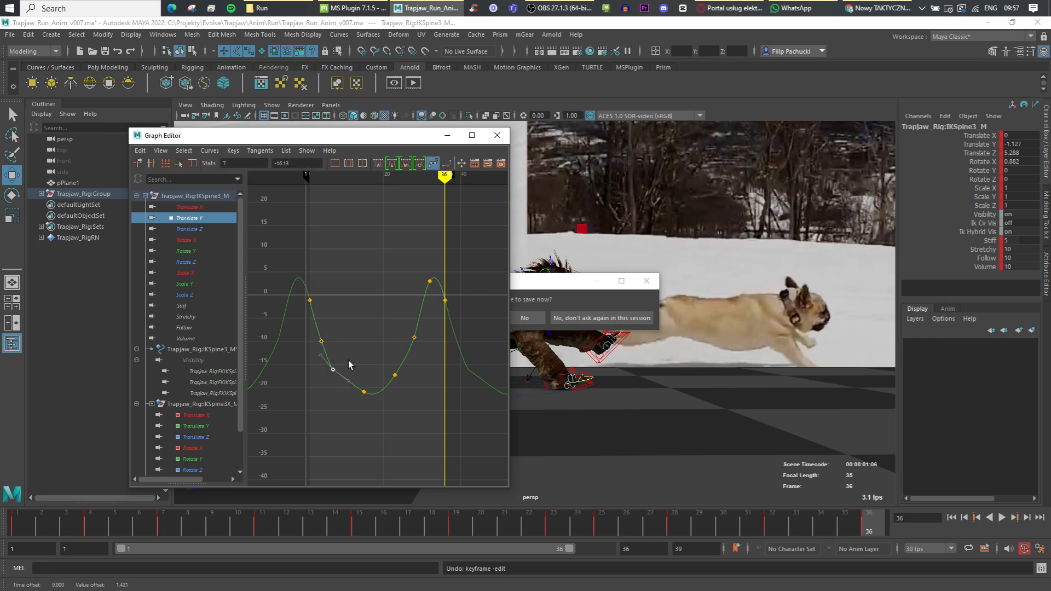
{"action": "left_click", "coordinate": [340, 375]}
{"action": "left_click", "coordinate": [531, 320]}
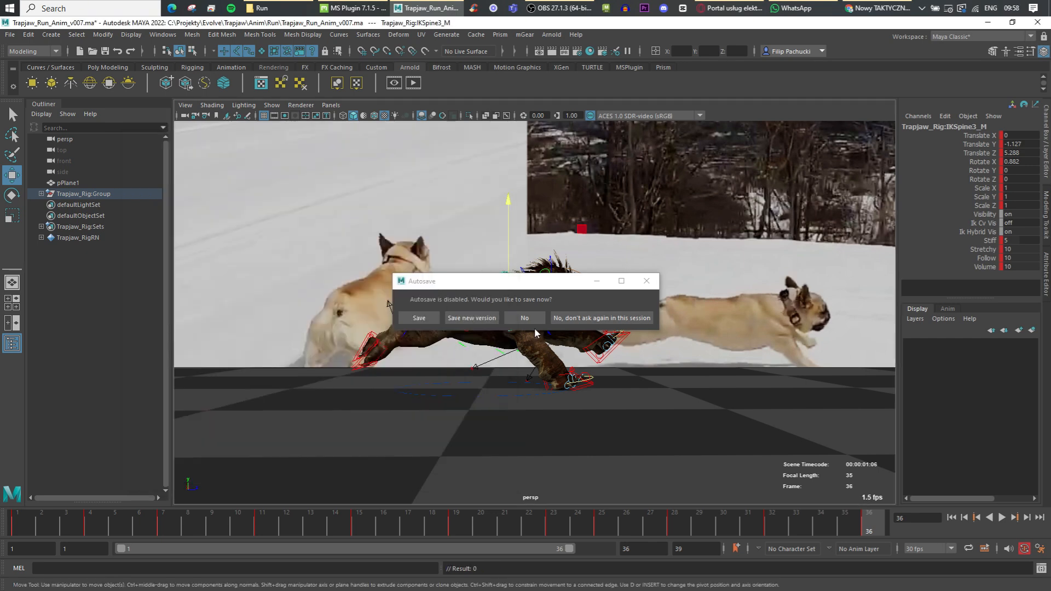
Play back the run cycle and scrub to frame 32 to check the spine pose.
{"action": "left_click", "coordinate": [1002, 518]}
{"action": "left_click", "coordinate": [1002, 518]}
{"action": "left_click_drag", "start_coordinate": [707, 529], "coordinate": [782, 527]}
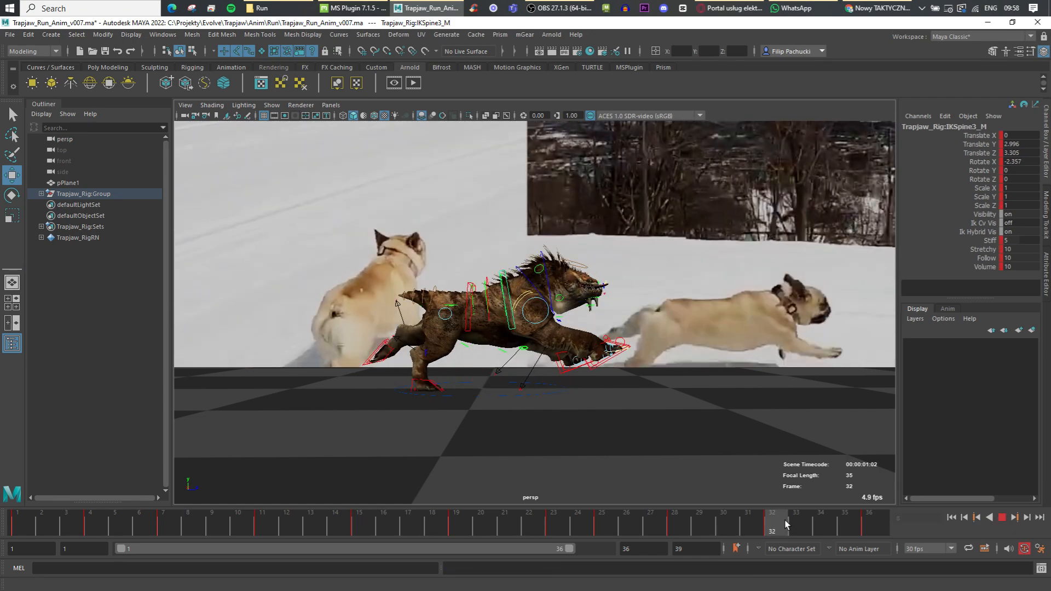
Select the IKSpine3_M control and open its animation curves in the Graph Editor.
{"action": "scroll", "coordinate": [580, 329], "scroll_direction": "up", "scroll_amount": 4}
{"action": "left_click", "coordinate": [529, 267]}
{"action": "left_click", "coordinate": [489, 259]}
{"action": "left_click", "coordinate": [162, 34]}
{"action": "mouse_move", "coordinate": [189, 93]}
{"action": "left_click", "coordinate": [292, 94]}
{"action": "key", "text": "e"}
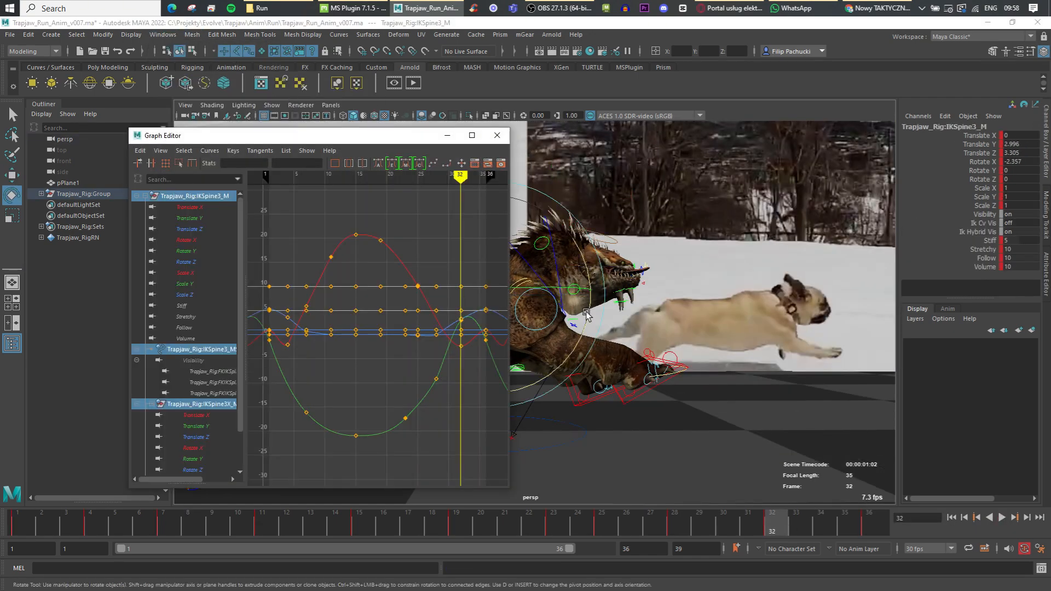
Isolate IKSpine3_M's Rotate X curve and move the keys on frames 1 and 36 to about 1.3.
{"action": "left_click_drag", "start_coordinate": [553, 290], "coordinate": [556, 323], "text": "alt"}
{"action": "middle_click_drag", "start_coordinate": [556, 323], "coordinate": [652, 383], "text": "alt"}
{"action": "left_click", "coordinate": [186, 240]}
{"action": "scroll", "coordinate": [395, 399], "scroll_direction": "down", "scroll_amount": 3}
{"action": "left_click_drag", "start_coordinate": [303, 351], "coordinate": [318, 378]}
{"action": "left_click_drag", "start_coordinate": [442, 359], "coordinate": [451, 378], "text": "shift"}
{"action": "key", "text": "alt+v"}
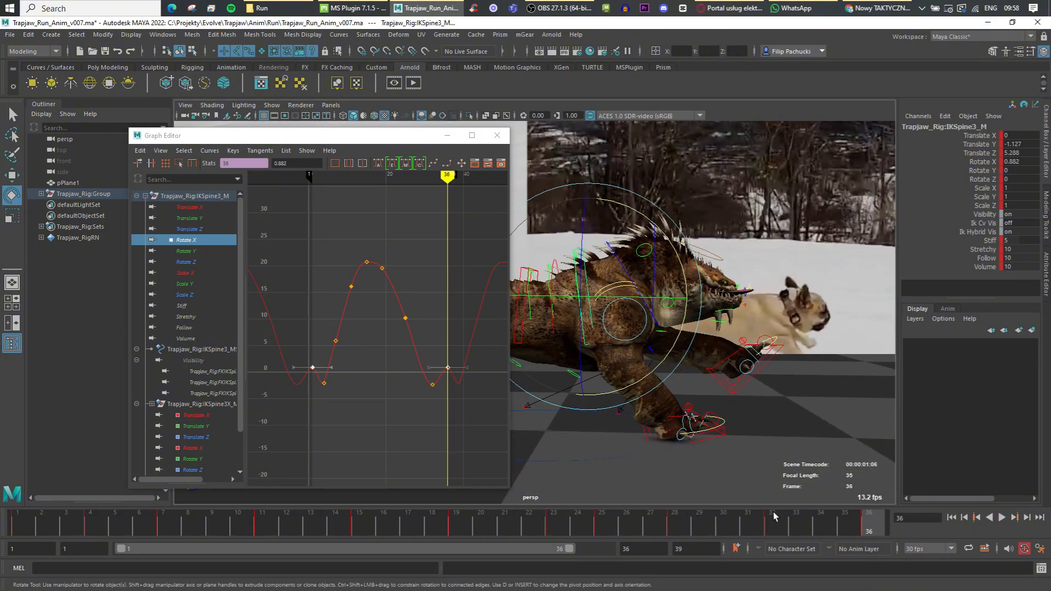
{"action": "mouse_move", "coordinate": [340, 366]}
{"action": "middle_mouse_down", "text": "shift"}
{"action": "mouse_move", "coordinate": [340, 394]}
{"action": "mouse_move", "coordinate": [340, 371]}
{"action": "middle_mouse_up", "text": "shift"}
{"action": "middle_click_drag", "start_coordinate": [389, 341], "coordinate": [322, 363], "text": "shift"}
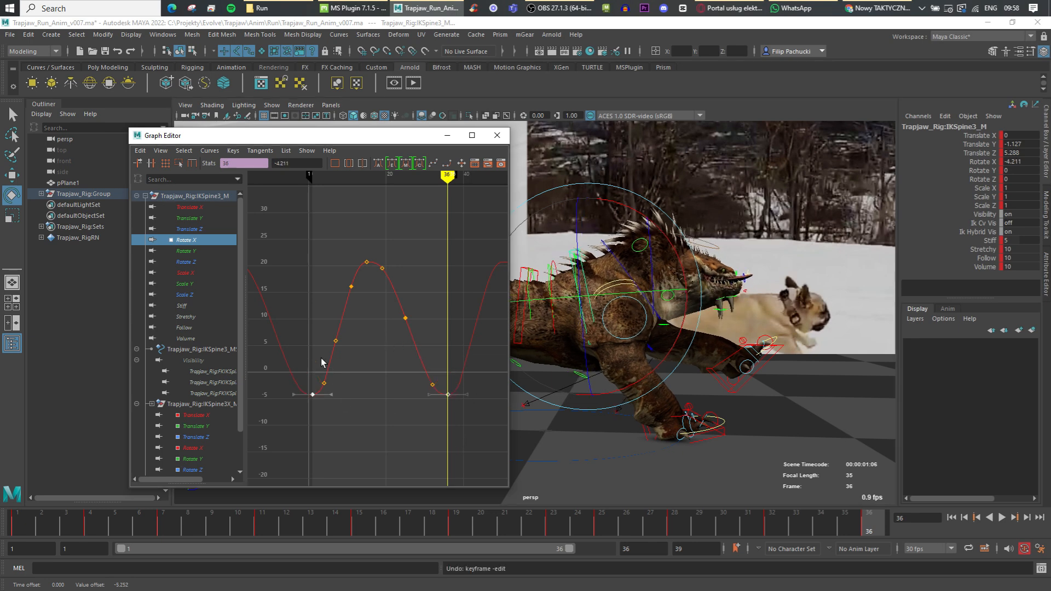
{"action": "middle_click_drag", "start_coordinate": [339, 416], "coordinate": [338, 387], "text": "shift"}
Raise Rotate X on frame 32 to about 7, delete frames 19 and 25, set frames 1 and 36 to 0.5, and play the cycle.
{"action": "left_click_drag", "start_coordinate": [416, 368], "coordinate": [437, 404]}
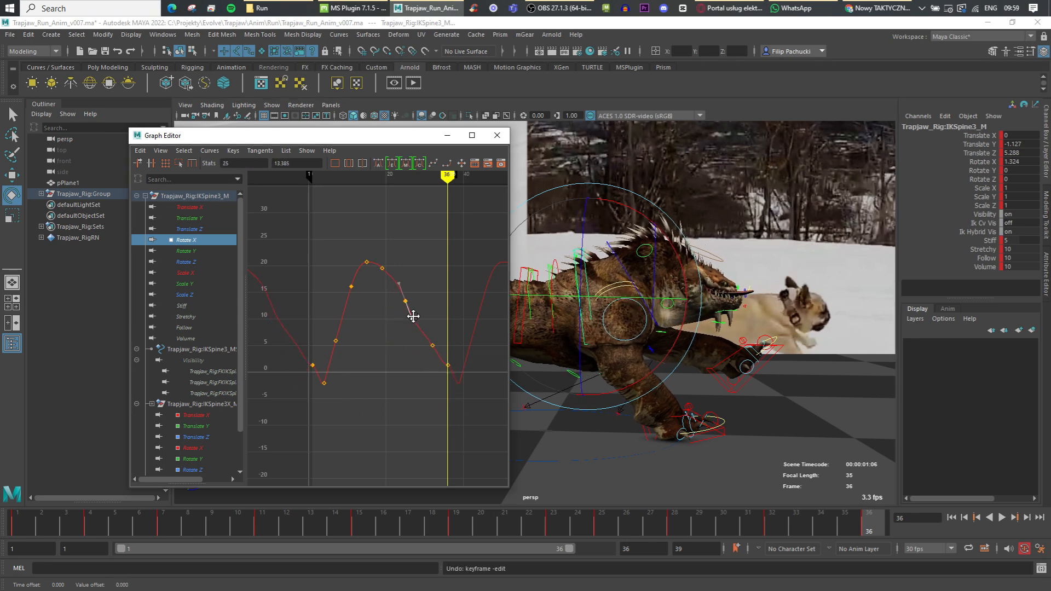
{"action": "left_click", "coordinate": [401, 272]}
{"action": "left_click", "coordinate": [393, 278]}
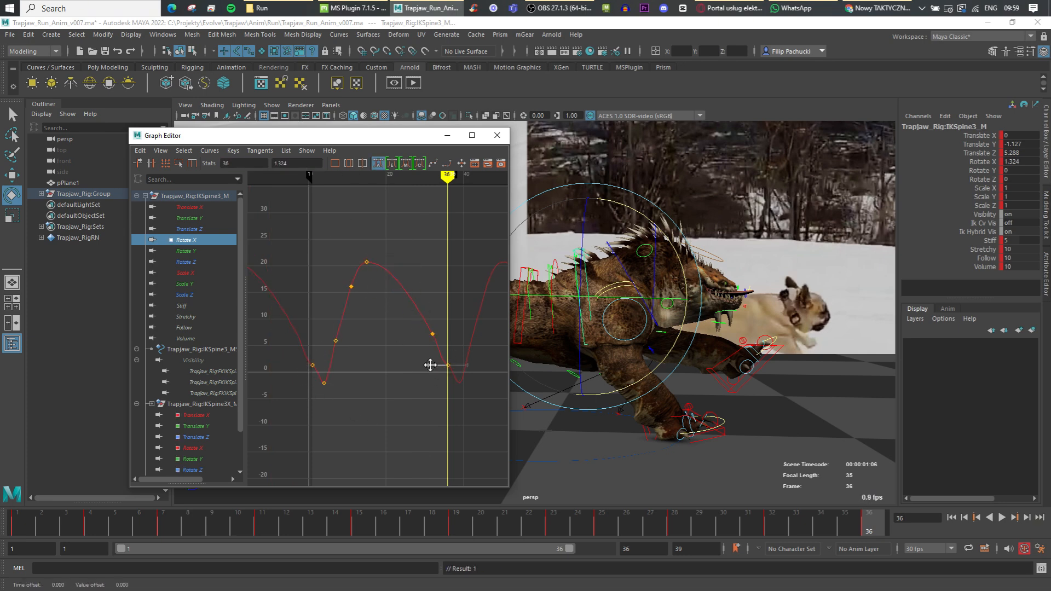
{"action": "left_click", "coordinate": [1002, 518]}
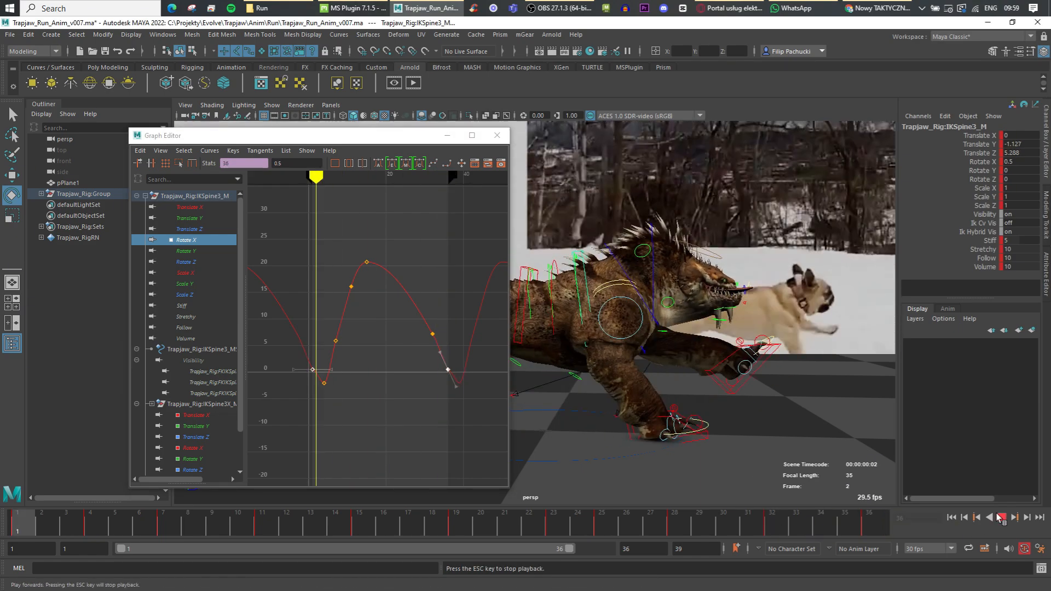
Try repositioning the IKSpine3_M control on frame 32, and undo the change.
{"action": "left_click_drag", "start_coordinate": [766, 529], "coordinate": [771, 529]}
{"action": "key", "text": "w"}
{"action": "left_click_drag", "start_coordinate": [660, 217], "coordinate": [646, 233]}
{"action": "left_click_drag", "start_coordinate": [772, 528], "coordinate": [920, 525]}
{"action": "key", "text": "ctrl+z"}
{"action": "key", "text": "ctrl+z"}
Close the Graph Editor, rotate both neck controls to a Rotate Z of 18.85 on frame 36, and play the cycle.
{"action": "left_click", "coordinate": [614, 254], "text": "shift"}
{"action": "left_click", "coordinate": [497, 136]}
{"action": "key", "text": "e"}
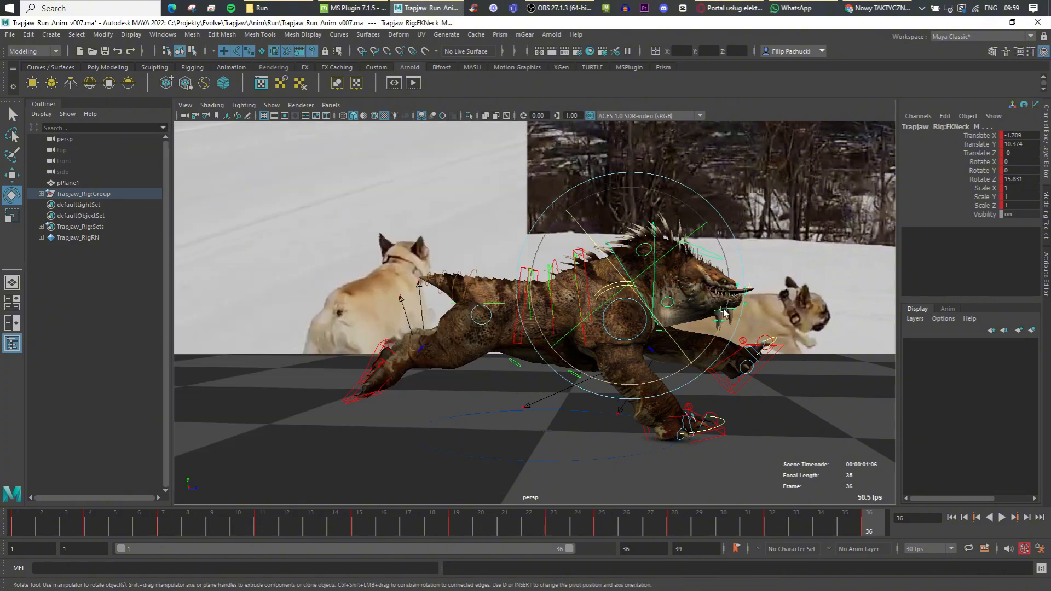
{"action": "left_click", "coordinate": [1002, 518]}
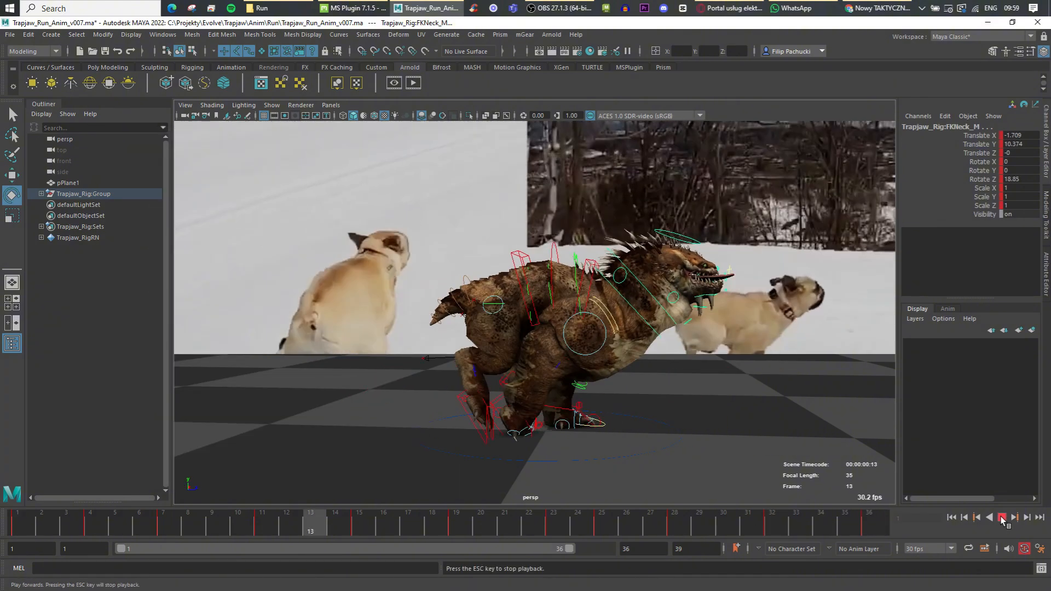
Scrub the end and first seven frames of the run cycle and play it back to check the neck motion.
{"action": "left_click_drag", "start_coordinate": [799, 528], "coordinate": [876, 526]}
{"action": "left_click_drag", "start_coordinate": [23, 524], "coordinate": [169, 527]}
{"action": "right_click", "coordinate": [108, 524]}
{"action": "left_click", "coordinate": [99, 527]}
{"action": "left_click", "coordinate": [1000, 517]}
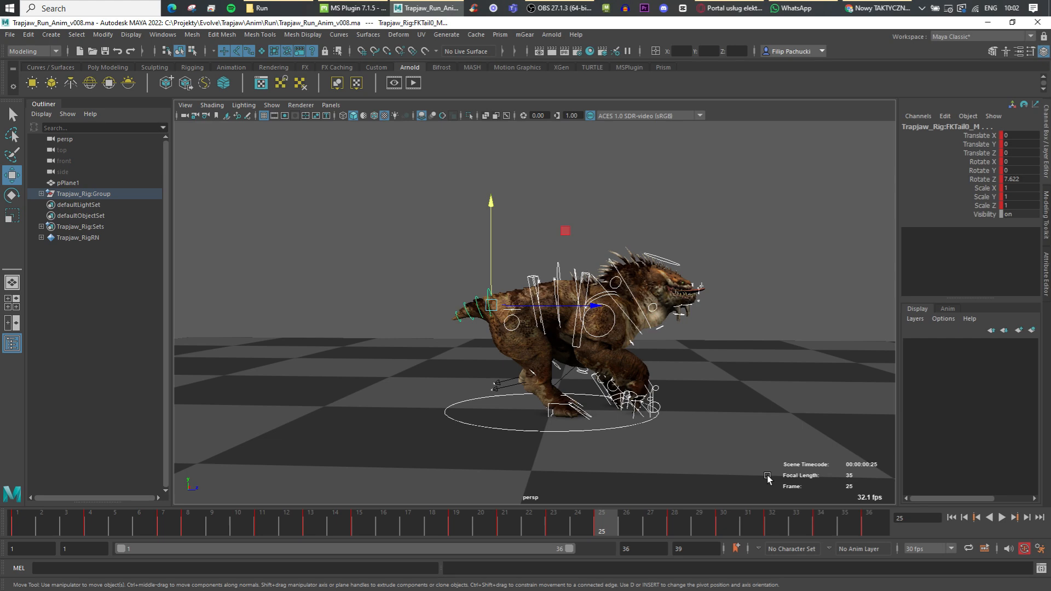
Open the Graph Editor, scale all keys of the run cycle in time to end at about frame 26, and play it.
{"action": "left_click", "coordinate": [163, 34]}
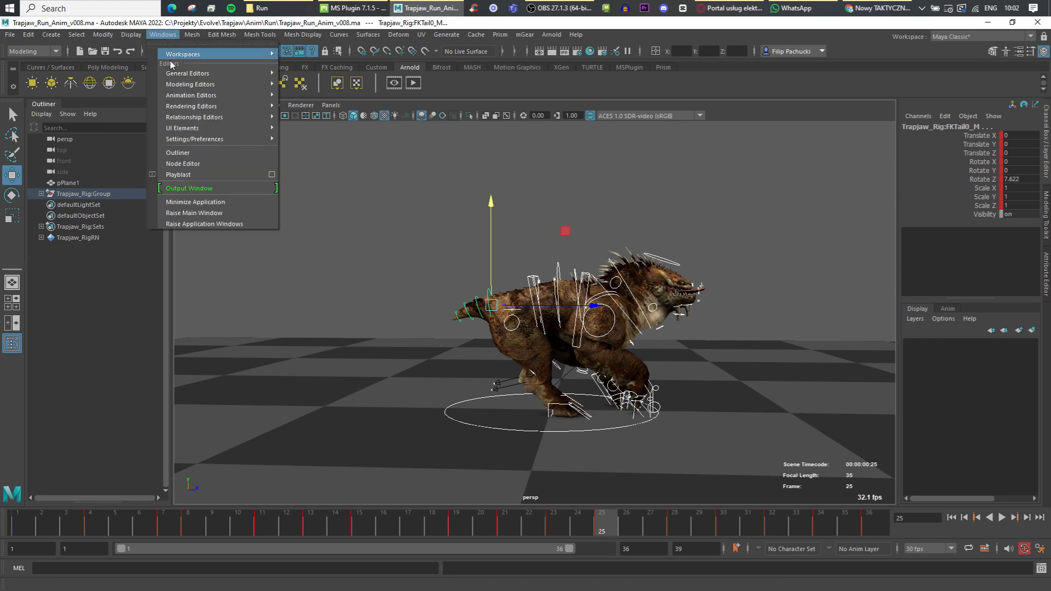
{"action": "mouse_move", "coordinate": [219, 84]}
{"action": "left_click", "coordinate": [316, 90]}
{"action": "key", "text": "r"}
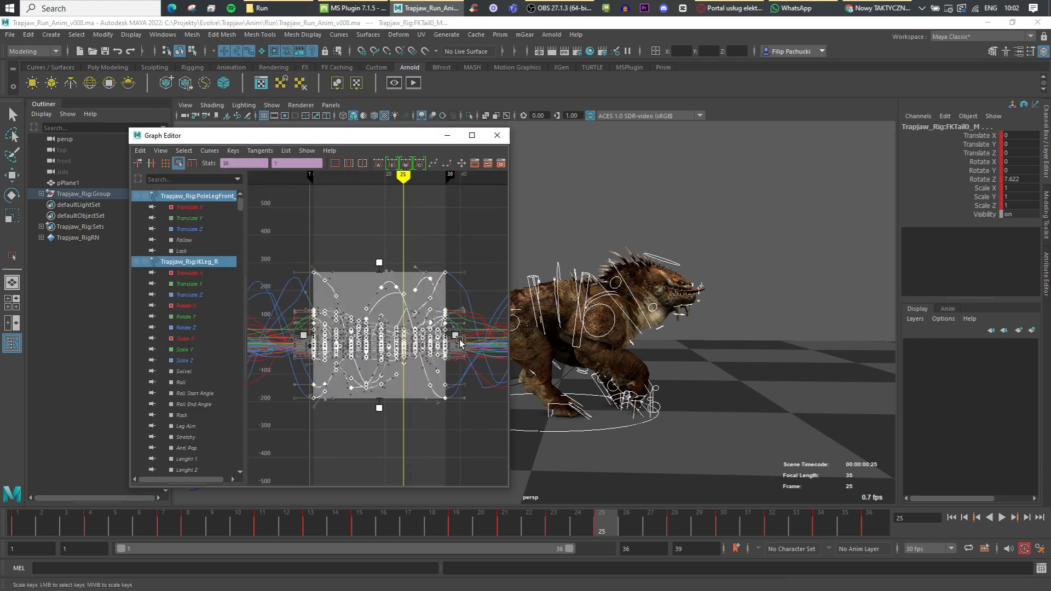
{"action": "left_click_drag", "start_coordinate": [443, 336], "coordinate": [419, 335]}
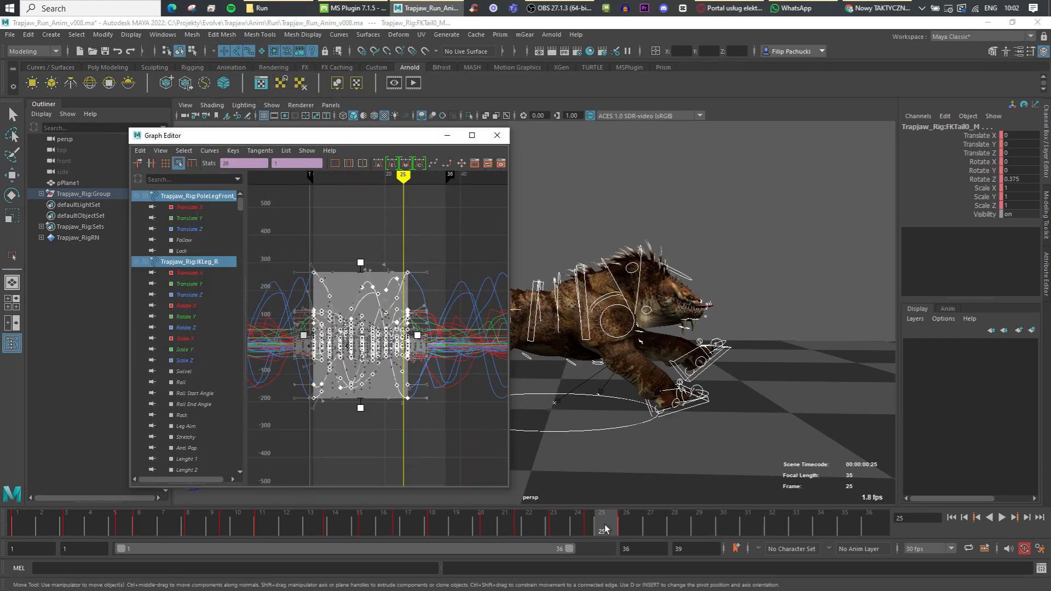
{"action": "key", "text": "alt+v"}
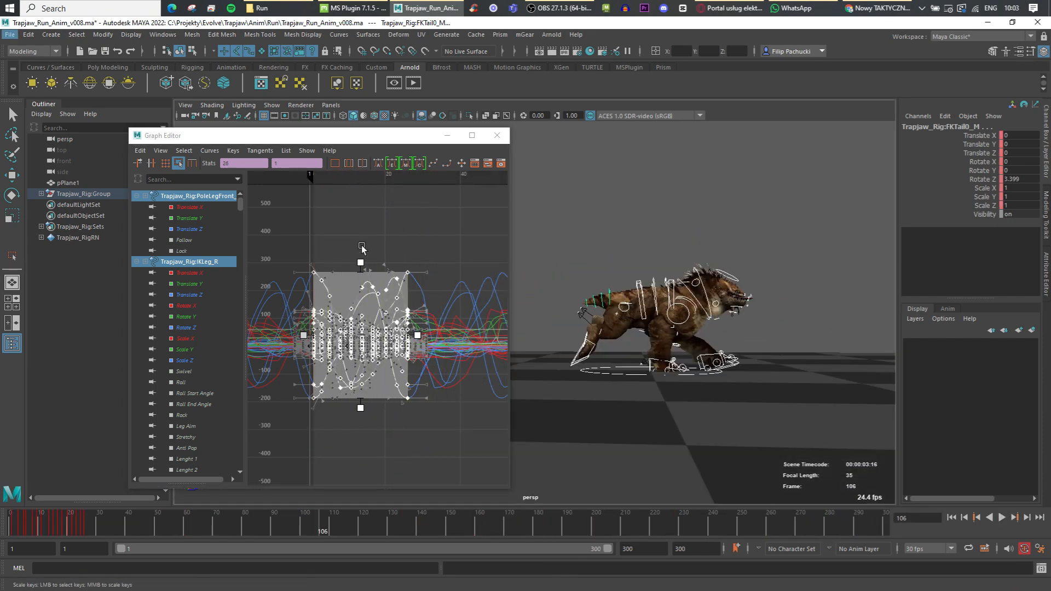
Stretch the scaled keys of all controls to end at about frame 28 and snap them to whole frames.
{"action": "left_click_drag", "start_coordinate": [419, 336], "coordinate": [426, 336]}
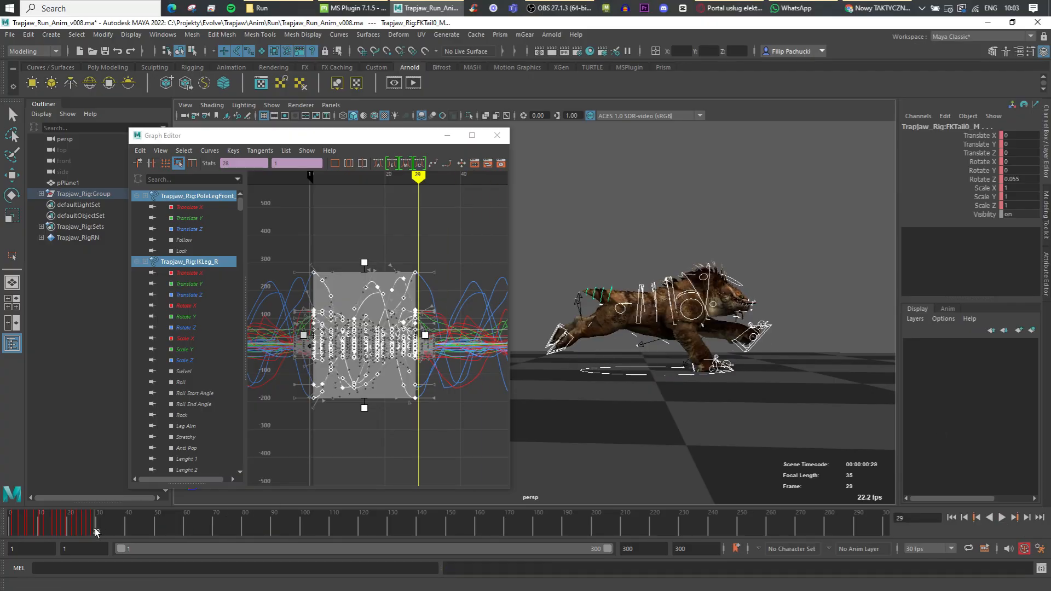
{"action": "left_click_drag", "start_coordinate": [100, 531], "coordinate": [12, 531], "text": "shift"}
{"action": "right_click", "coordinate": [25, 532]}
{"action": "left_click", "coordinate": [80, 374]}
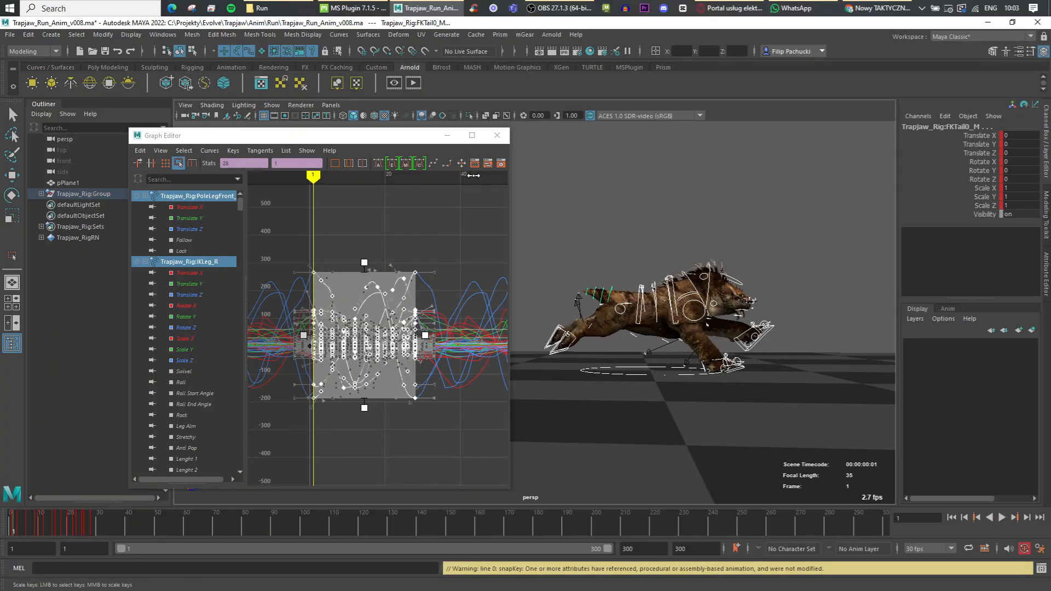
Set the end of the playback range to frame 28 and play the shortened cycle.
{"action": "type", "text": "28"}
{"action": "key", "text": "Return"}
{"action": "key", "text": "alt+v"}
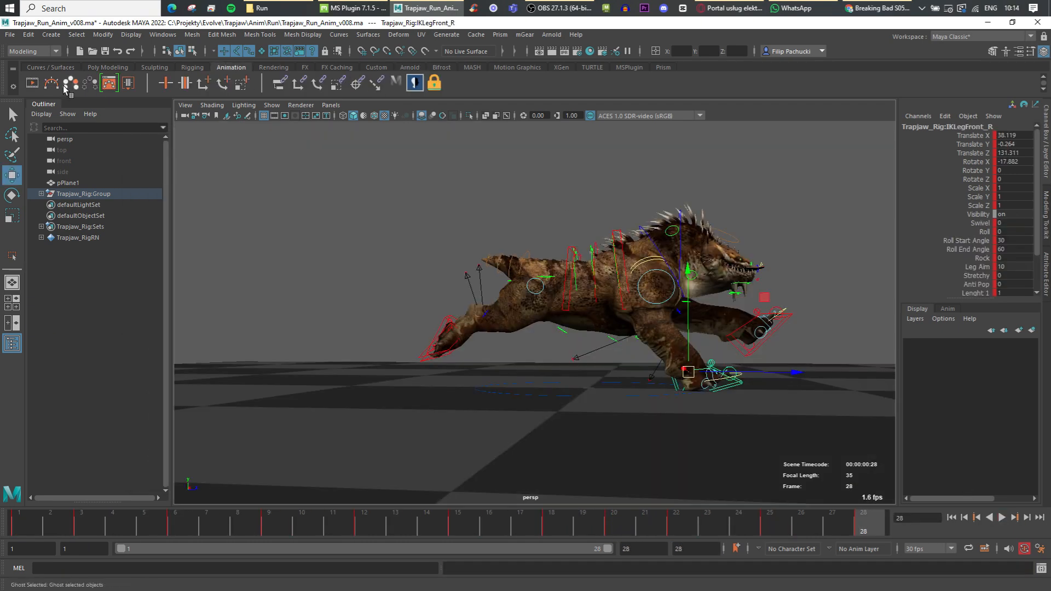
Create a motion trail for the IKLegFront_R control and check its arc by scrubbing and playing the cycle.
{"action": "left_click", "coordinate": [65, 87]}
{"action": "key", "text": "alt+v"}
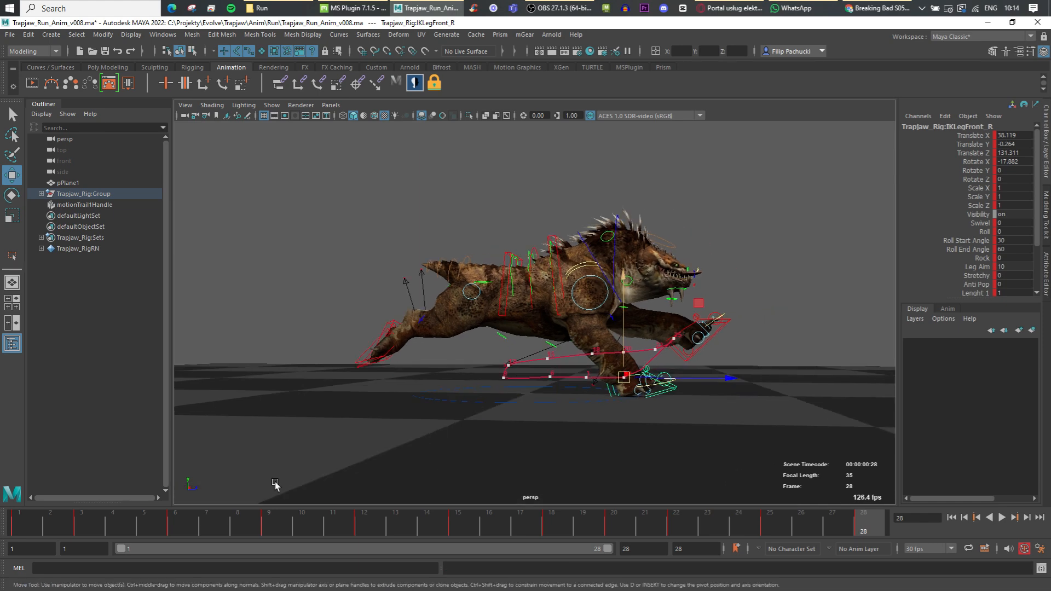
{"action": "left_click_drag", "start_coordinate": [254, 513], "coordinate": [376, 508]}
{"action": "scroll", "coordinate": [466, 421], "scroll_direction": "up", "scroll_amount": 2}
{"action": "middle_click_drag", "start_coordinate": [466, 421], "coordinate": [497, 381], "text": "alt"}
{"action": "key", "text": "alt+v"}
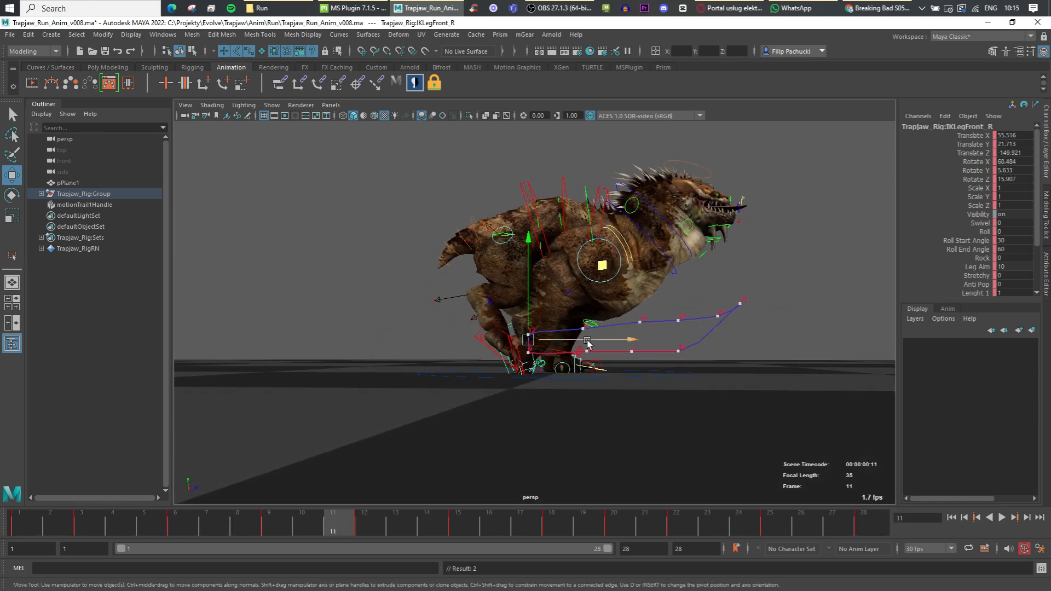
Raise the IKLegFront_R control slightly on frame 14 to smooth its motion trail, and play the cycle.
{"action": "left_click_drag", "start_coordinate": [383, 514], "coordinate": [432, 516]}
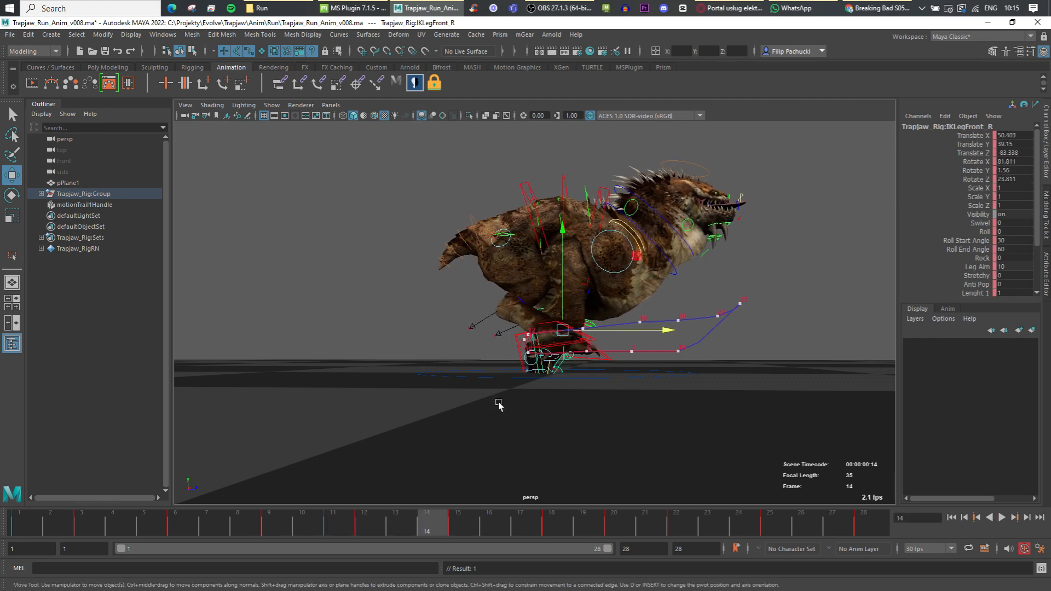
{"action": "left_click_drag", "start_coordinate": [564, 230], "coordinate": [563, 225]}
{"action": "left_click_drag", "start_coordinate": [566, 235], "coordinate": [567, 263], "text": "alt"}
{"action": "scroll", "coordinate": [548, 307], "scroll_direction": "up", "scroll_amount": 3}
{"action": "middle_click_drag", "start_coordinate": [547, 307], "coordinate": [478, 274], "text": "alt"}
{"action": "left_click_drag", "start_coordinate": [439, 532], "coordinate": [461, 533]}
{"action": "key", "text": "alt+v"}
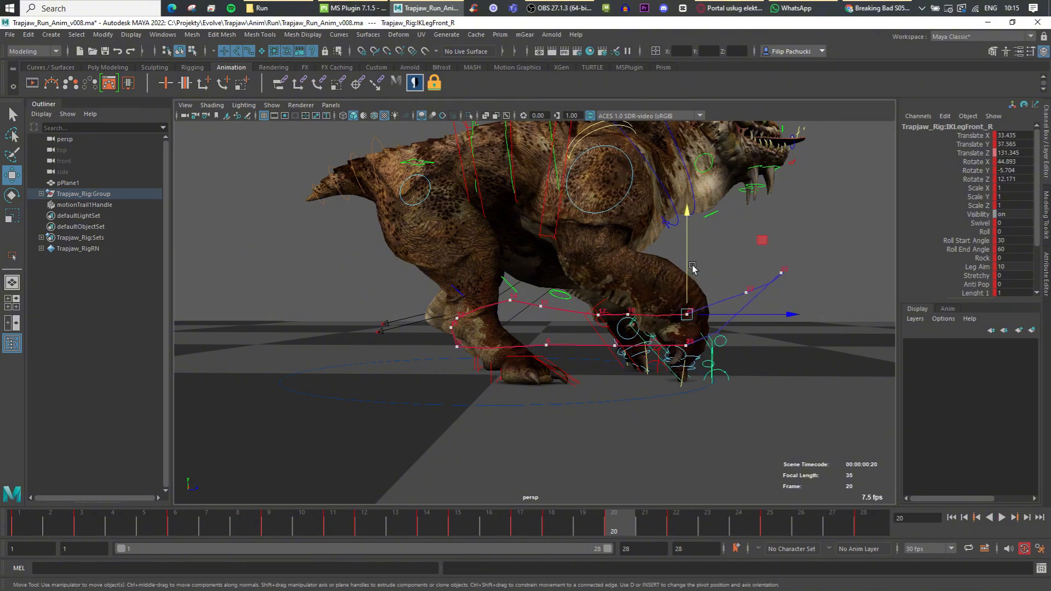
Lower the IKLegFront_R control slightly on frame 16 and raise it on frame 13 to even out the trail.
{"action": "key", "text": "alt+v"}
{"action": "middle_click_drag", "start_coordinate": [628, 280], "coordinate": [628, 283]}
{"action": "left_click", "coordinate": [495, 529]}
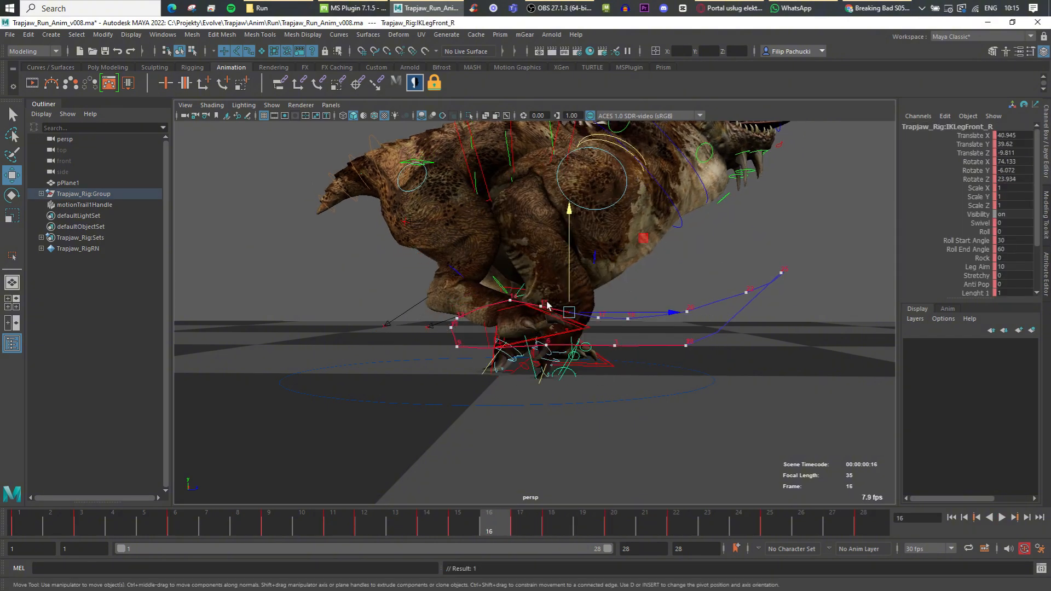
{"action": "middle_click_drag", "start_coordinate": [490, 460], "coordinate": [490, 465]}
{"action": "left_click_drag", "start_coordinate": [282, 531], "coordinate": [401, 530]}
{"action": "middle_click_drag", "start_coordinate": [425, 464], "coordinate": [424, 458]}
{"action": "left_click_drag", "start_coordinate": [378, 530], "coordinate": [285, 530]}
Nudge the IKLegFront_R control on frames 11 and 12 to round the back end of its motion trail.
{"action": "key", "text": "alt+period"}
{"action": "left_click_drag", "start_coordinate": [499, 339], "coordinate": [496, 340]}
{"action": "key", "text": "alt+period"}
{"action": "key", "text": "alt+period"}
{"action": "key", "text": "alt+period"}
{"action": "key", "text": "alt+comma"}
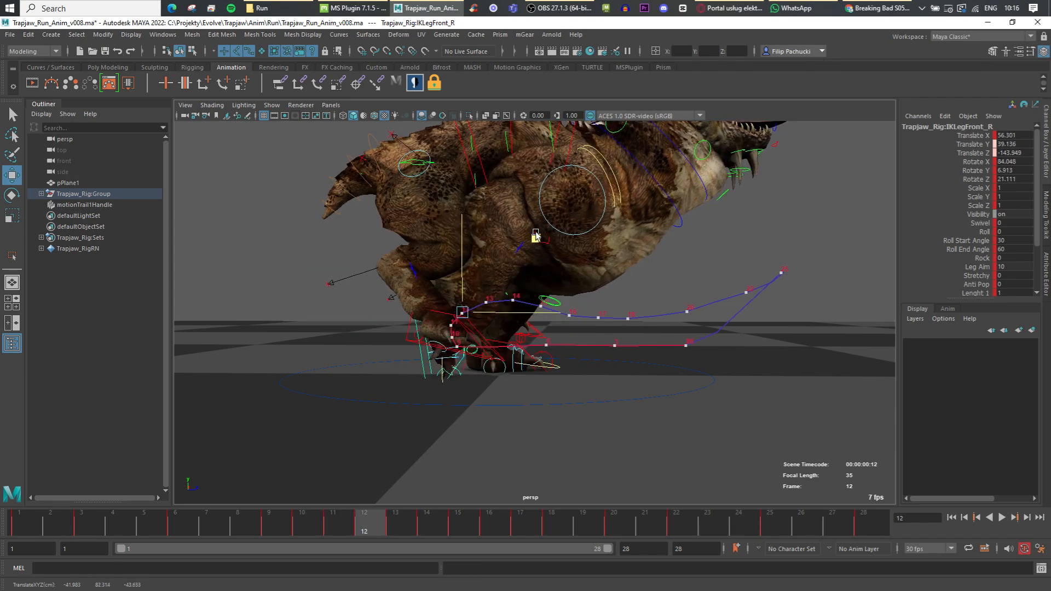
{"action": "left_click_drag", "start_coordinate": [536, 236], "coordinate": [537, 234]}
Step through the frames up to 20, lower the IKLegFront_R control slightly around frame 17, and play the cycle.
{"action": "key", "text": "alt+comma"}
{"action": "key", "text": "alt+period"}
{"action": "key", "text": "alt+period"}
{"action": "key", "text": "alt+period"}
{"action": "key", "text": "alt+period"}
{"action": "key", "text": "alt+period"}
{"action": "key", "text": "alt+period"}
{"action": "left_click_drag", "start_coordinate": [600, 269], "coordinate": [600, 272]}
{"action": "key", "text": "alt+period"}
{"action": "key", "text": "alt+period"}
{"action": "key", "text": "alt+period"}
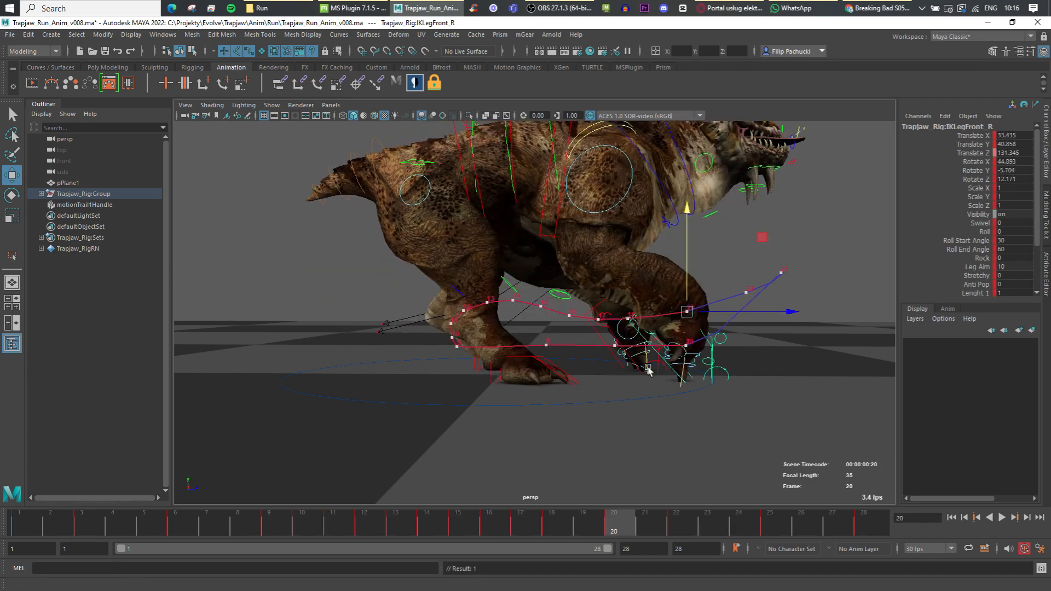
{"action": "key", "text": "alt+v"}
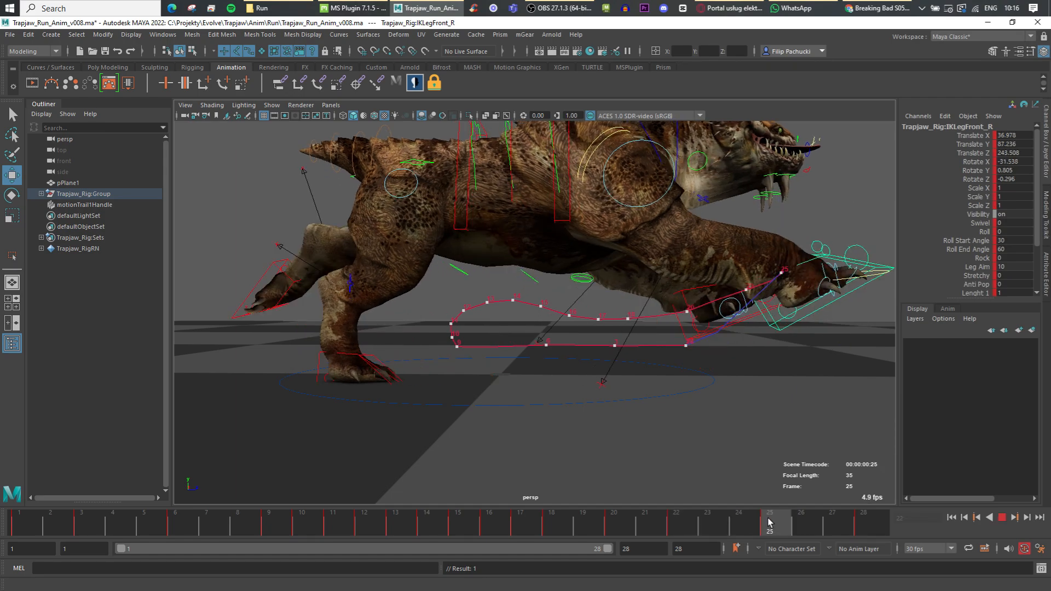
Lower the IKLegFront_R control slightly on frame 21, raise it on frame 24, and play the cycle.
{"action": "key", "text": "alt+v"}
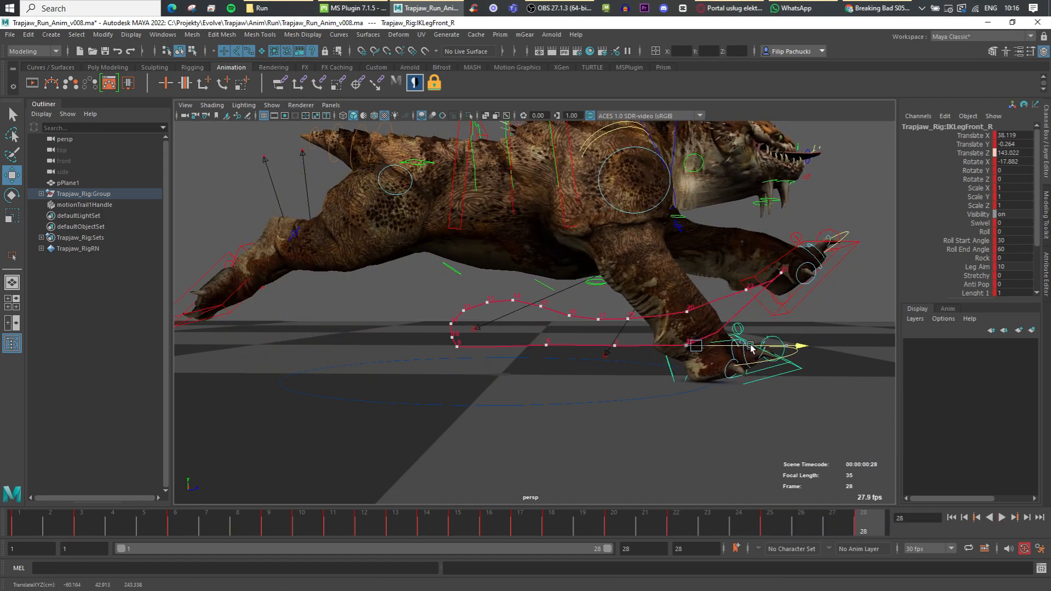
{"action": "key", "text": "alt+v"}
{"action": "left_click", "coordinate": [1003, 518]}
{"action": "left_click_drag", "start_coordinate": [783, 533], "coordinate": [653, 524]}
{"action": "left_click_drag", "start_coordinate": [717, 284], "coordinate": [717, 287]}
{"action": "left_click_drag", "start_coordinate": [699, 529], "coordinate": [732, 521]}
{"action": "left_click_drag", "start_coordinate": [785, 256], "coordinate": [786, 243]}
{"action": "left_click", "coordinate": [1002, 518]}
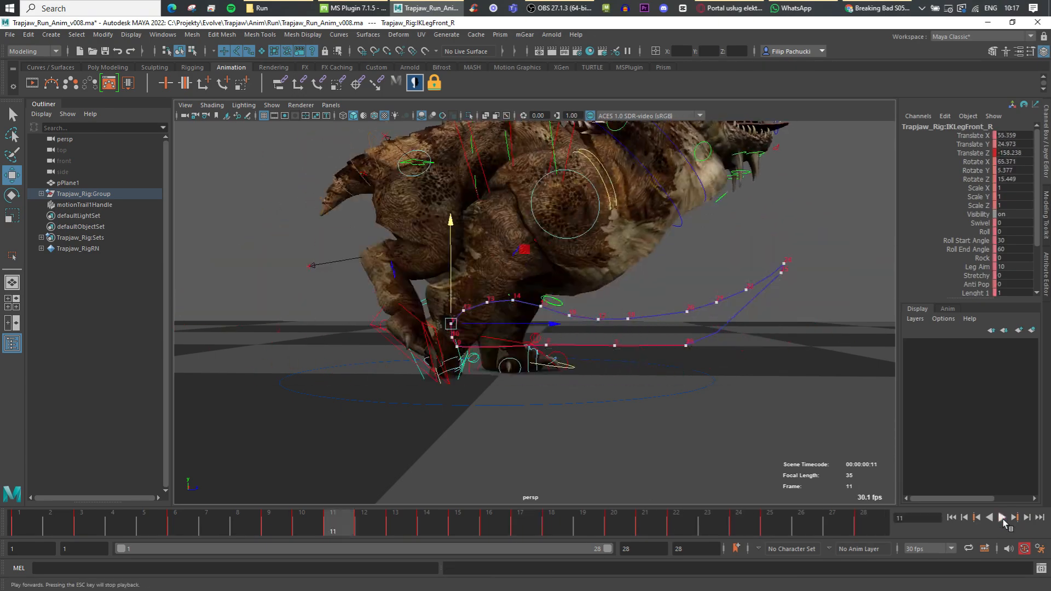
Delete the front leg's motion trail, create a new one for the IKLeg_R control, and play the cycle.
{"action": "left_click", "coordinate": [747, 307]}
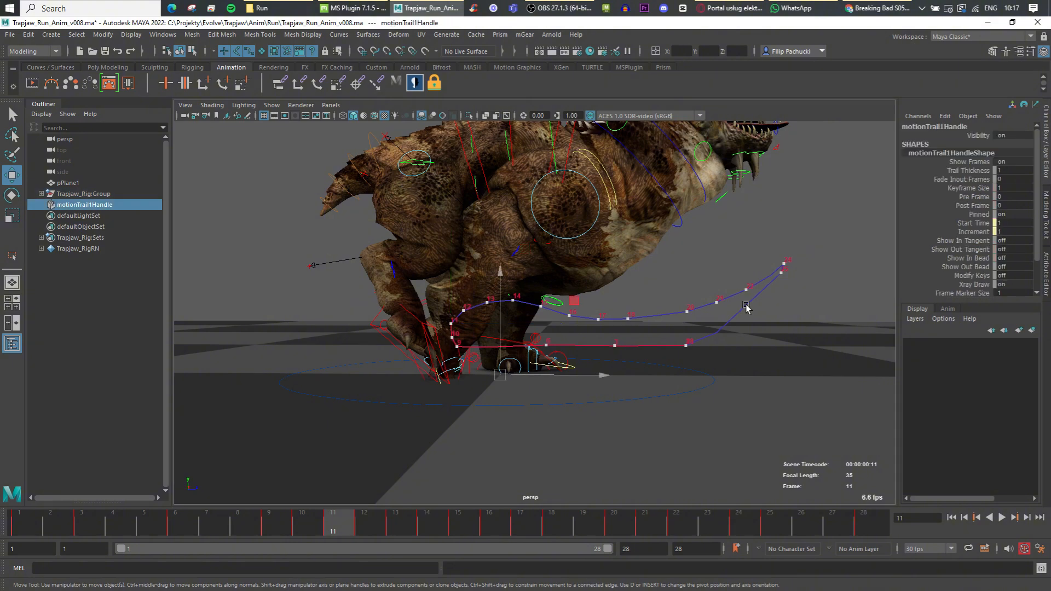
{"action": "key", "text": "Delete"}
{"action": "middle_click_drag", "start_coordinate": [408, 310], "coordinate": [477, 312], "text": "alt"}
{"action": "scroll", "coordinate": [477, 313], "scroll_direction": "down", "scroll_amount": 2}
{"action": "left_click", "coordinate": [475, 314]}
{"action": "left_click", "coordinate": [51, 83]}
{"action": "key", "text": "alt+v"}
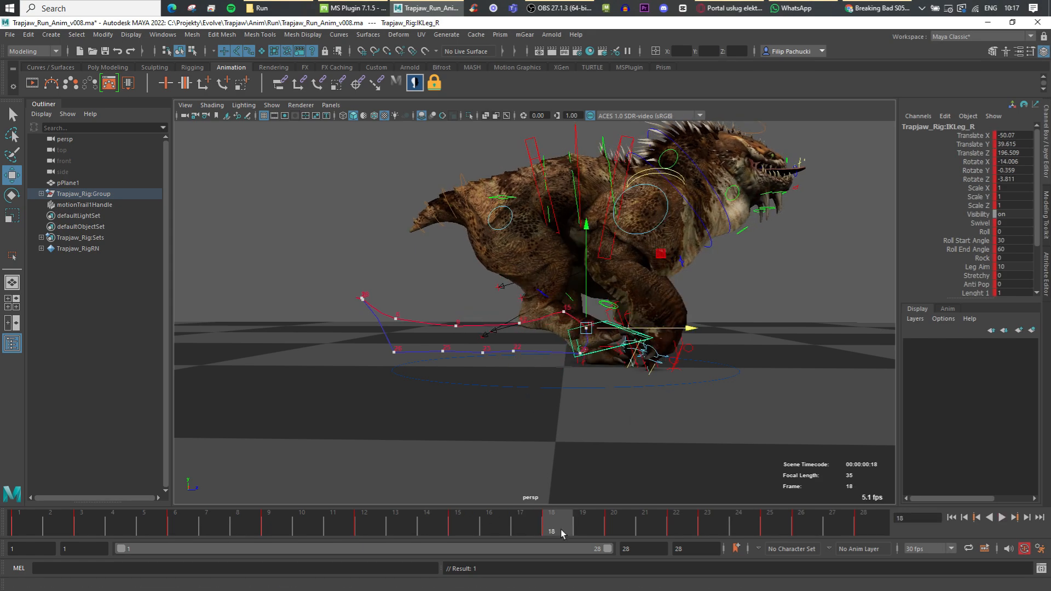
Scrub the IKLeg_R ground contact and set the control's Translate Y on frame 24 to about 0.1 to level its trail.
{"action": "left_click_drag", "start_coordinate": [563, 535], "coordinate": [679, 530]}
{"action": "scroll", "coordinate": [516, 382], "scroll_direction": "up", "scroll_amount": 3}
{"action": "left_click_drag", "start_coordinate": [517, 382], "coordinate": [520, 370], "text": "alt"}
{"action": "left_click", "coordinate": [613, 530]}
{"action": "left_click_drag", "start_coordinate": [624, 526], "coordinate": [678, 523]}
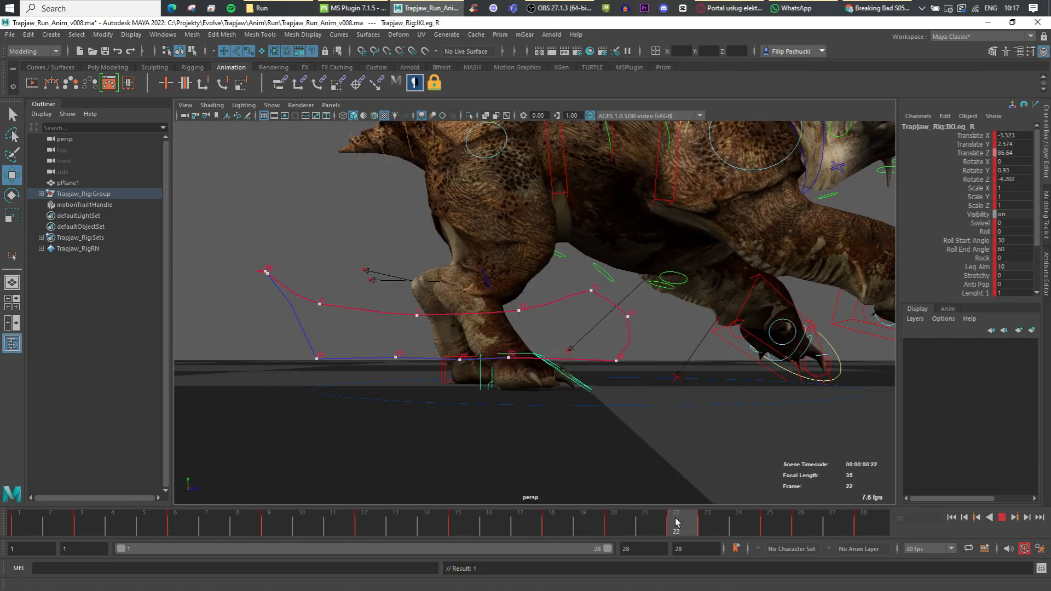
{"action": "key", "text": "alt+period"}
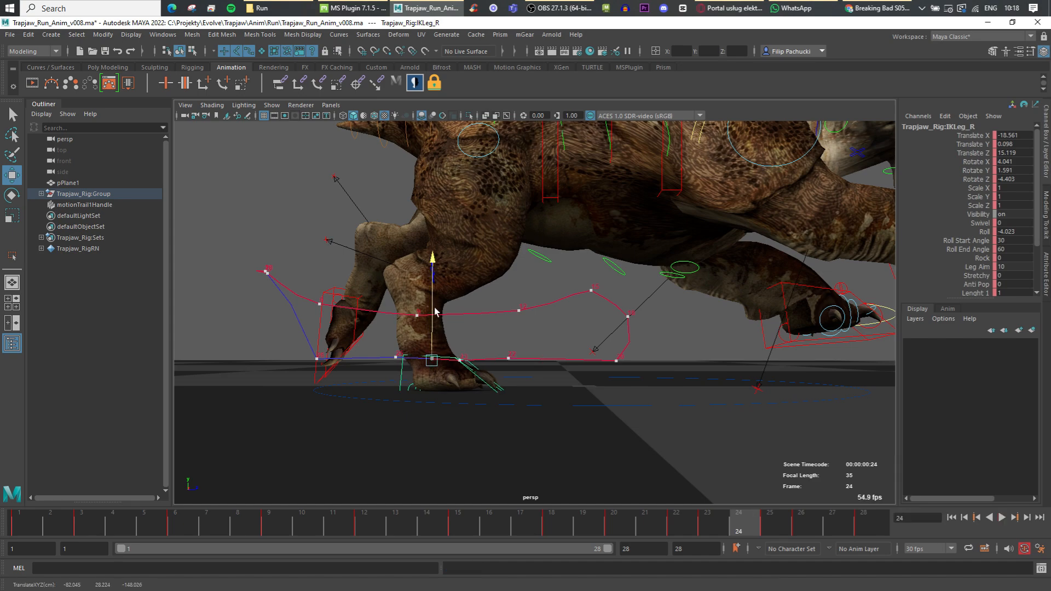
{"action": "key", "text": "alt+v"}
{"action": "key", "text": "alt+comma"}
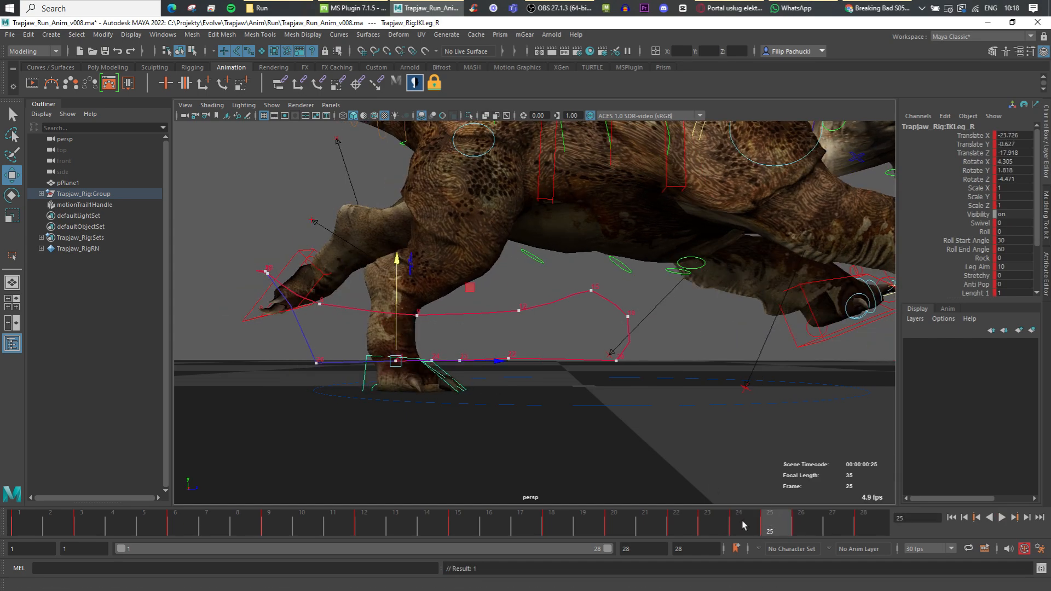
Reposition the IKLeg_R control on frames 1 and 27, with frame 27 at about Translate Y 31.4 and Z -112.6.
{"action": "key", "text": "alt+period"}
{"action": "key", "text": "alt+period"}
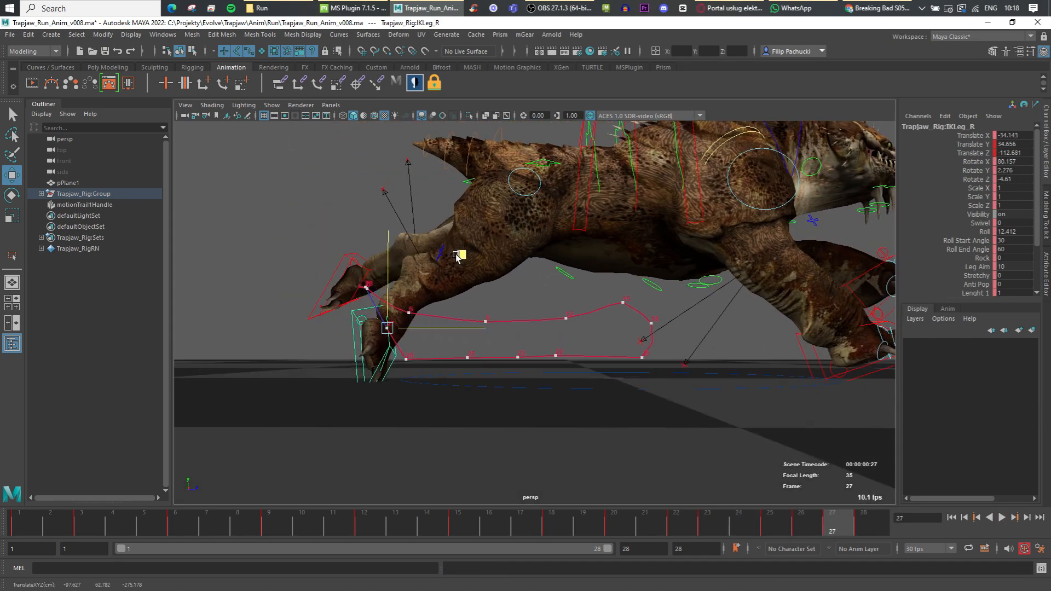
{"action": "key", "text": "alt+v"}
{"action": "key", "text": "alt+comma"}
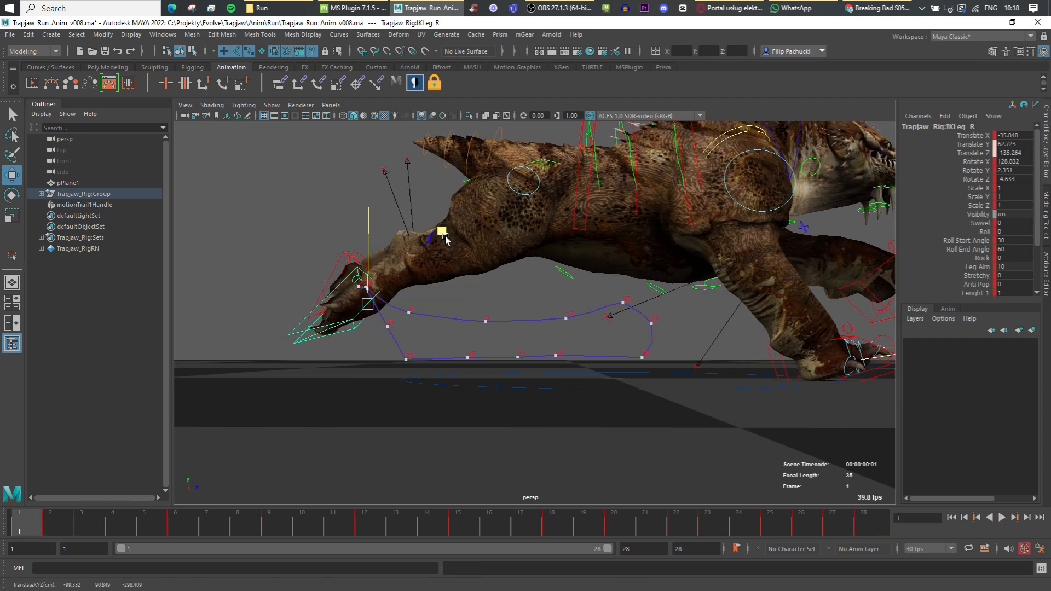
{"action": "left_click", "coordinate": [831, 532]}
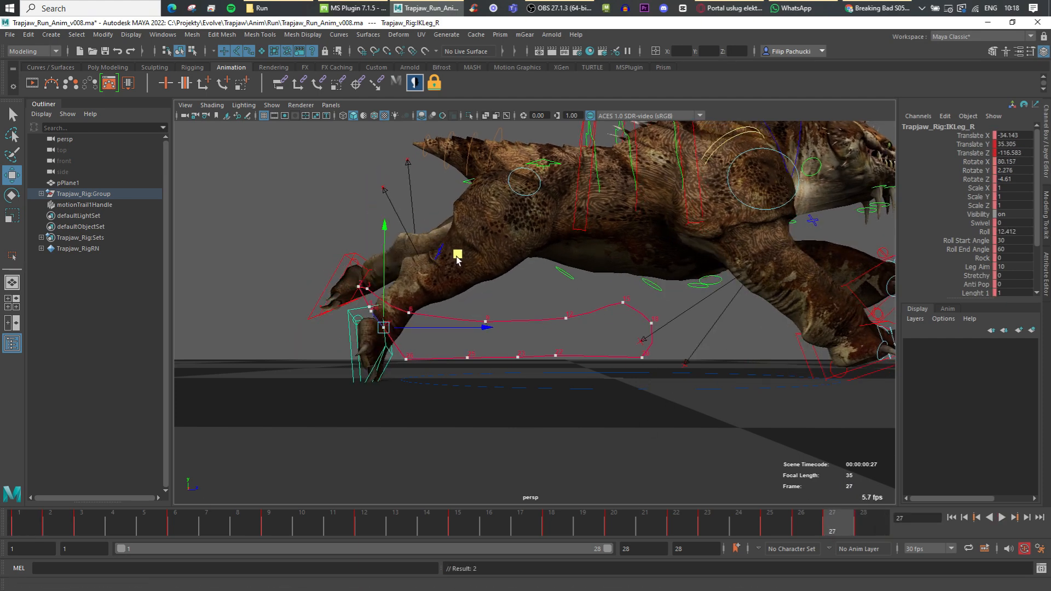
{"action": "middle_click_drag", "start_coordinate": [459, 256], "coordinate": [462, 257]}
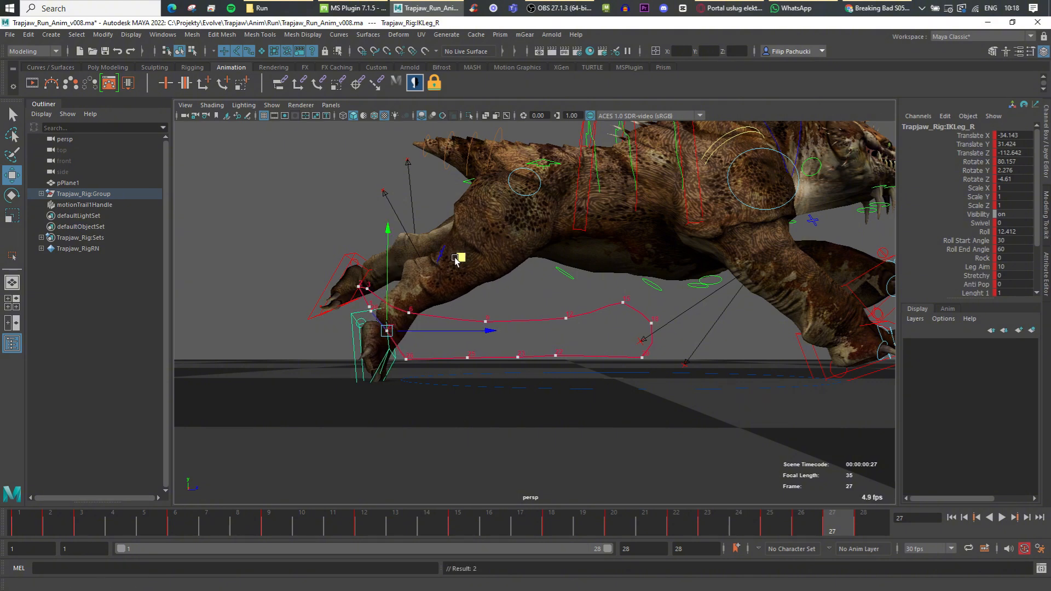
Move the IKLeg_R control on frames 2 and 28, with frame 28 at about Translate Y 68.6 and Z -136, and play.
{"action": "key", "text": "alt+period"}
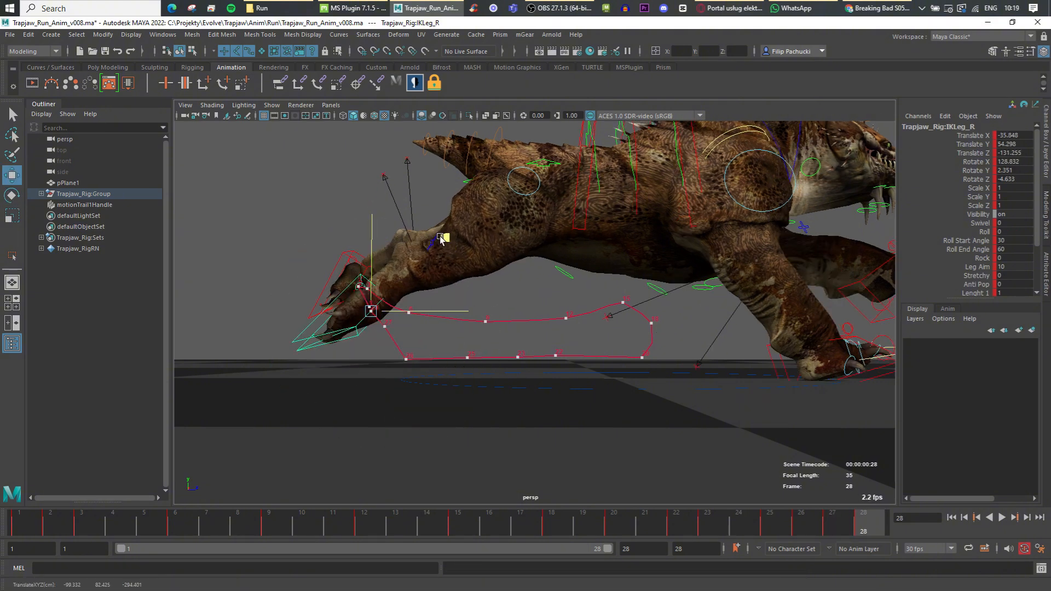
{"action": "left_click", "coordinate": [58, 516]}
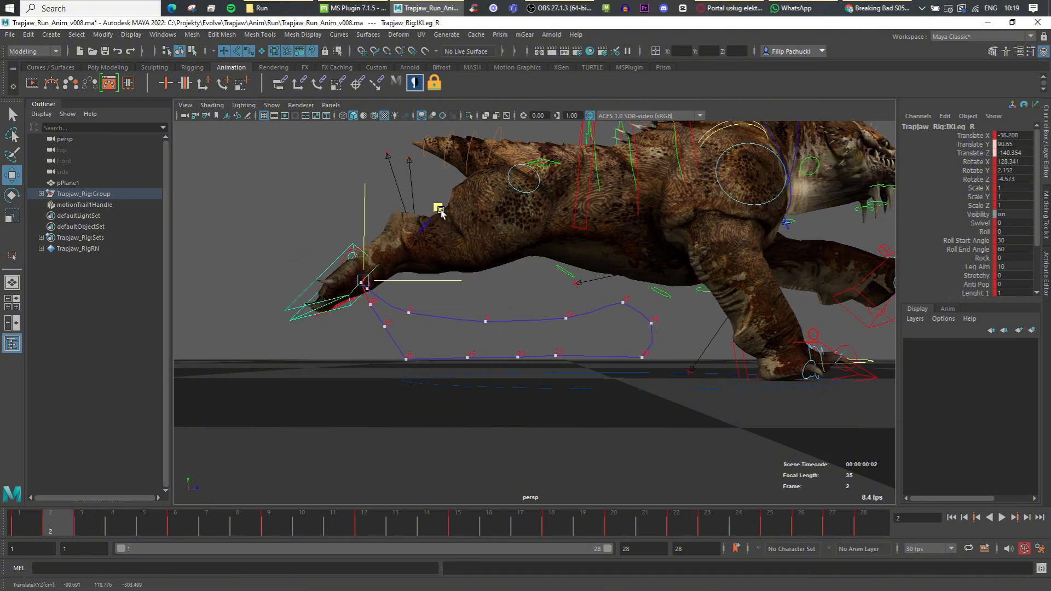
{"action": "key", "text": "alt+comma"}
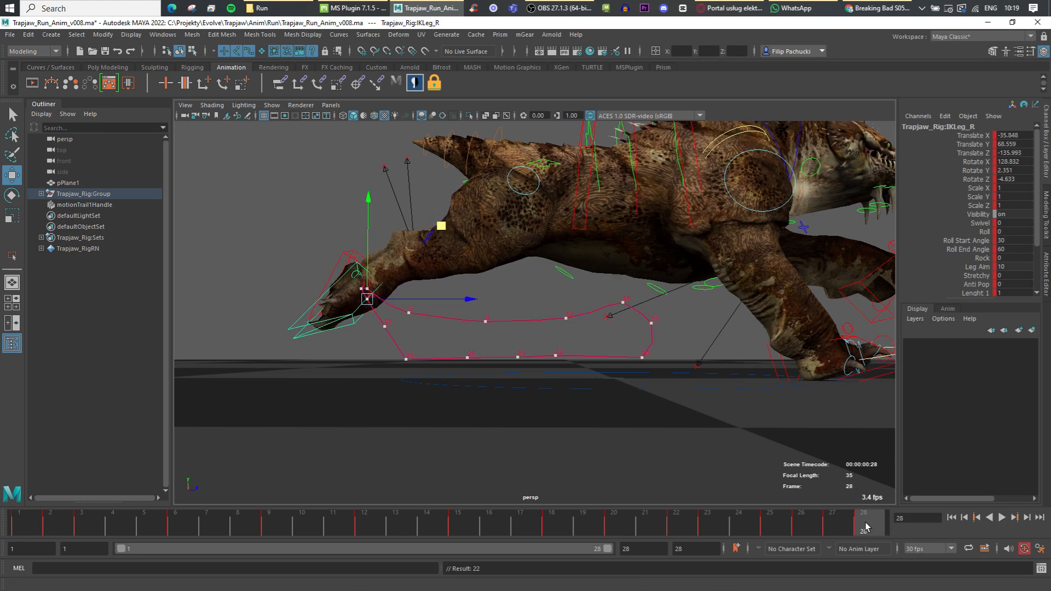
{"action": "key", "text": "alt+v"}
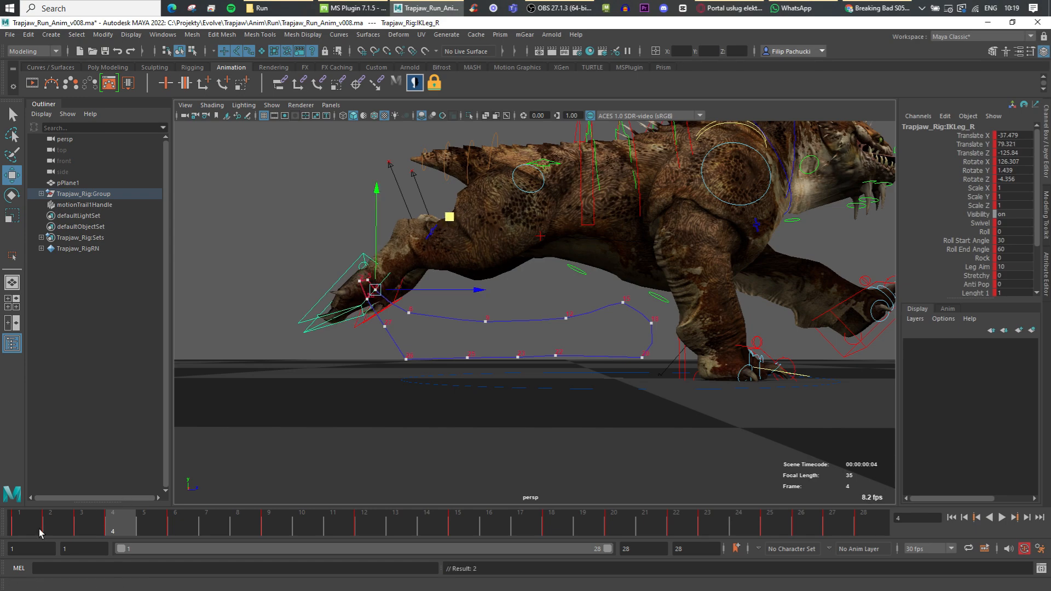
Adjust the IKLeg_R control on frames 4 to 6 to smooth the lift-off arc, and play the full cycle.
{"action": "left_click_drag", "start_coordinate": [40, 533], "coordinate": [93, 501]}
{"action": "key", "text": "alt+period"}
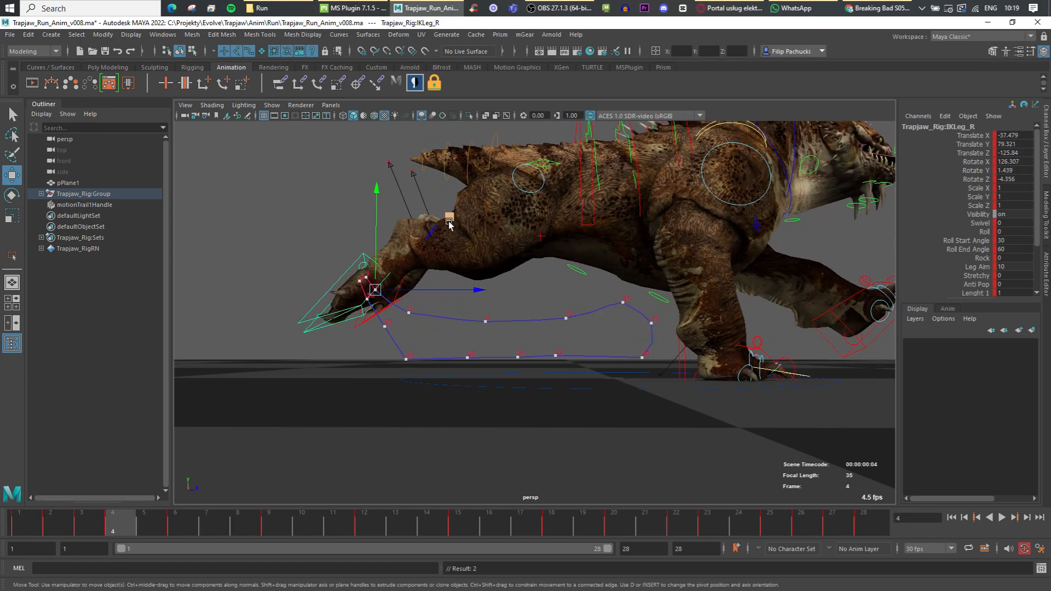
{"action": "key", "text": "alt+period"}
{"action": "key", "text": "alt+period"}
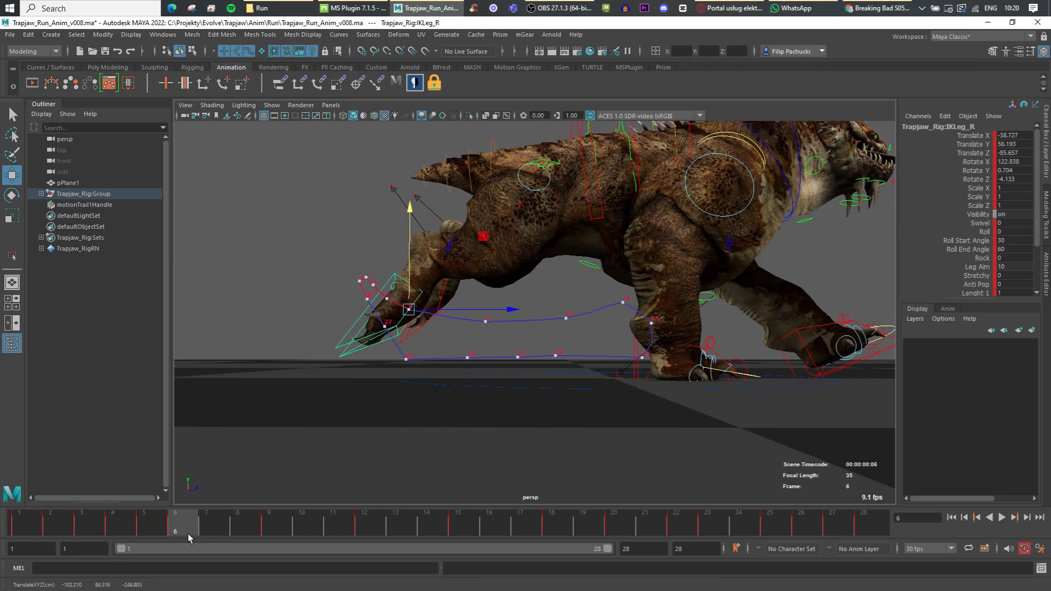
{"action": "left_click_drag", "start_coordinate": [189, 534], "coordinate": [584, 490]}
{"action": "key", "text": "alt+v"}
{"action": "scroll", "coordinate": [494, 322], "scroll_direction": "down", "scroll_amount": 3}
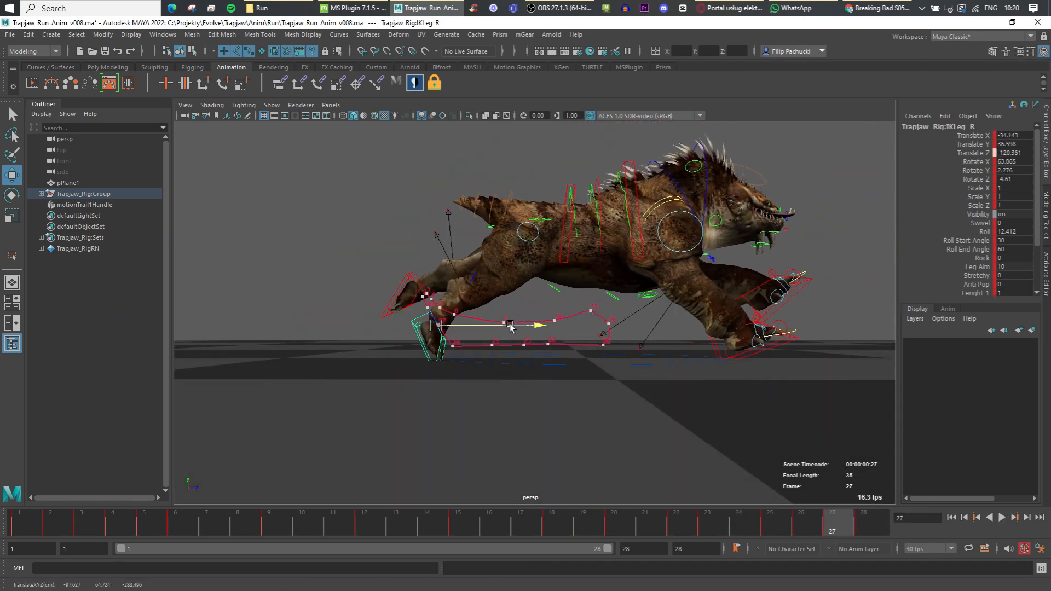
Reposition the right hind leg control at frame 5 to Translate Y 78.001 and Translate Z -116.224.
{"action": "key", "text": "alt+v"}
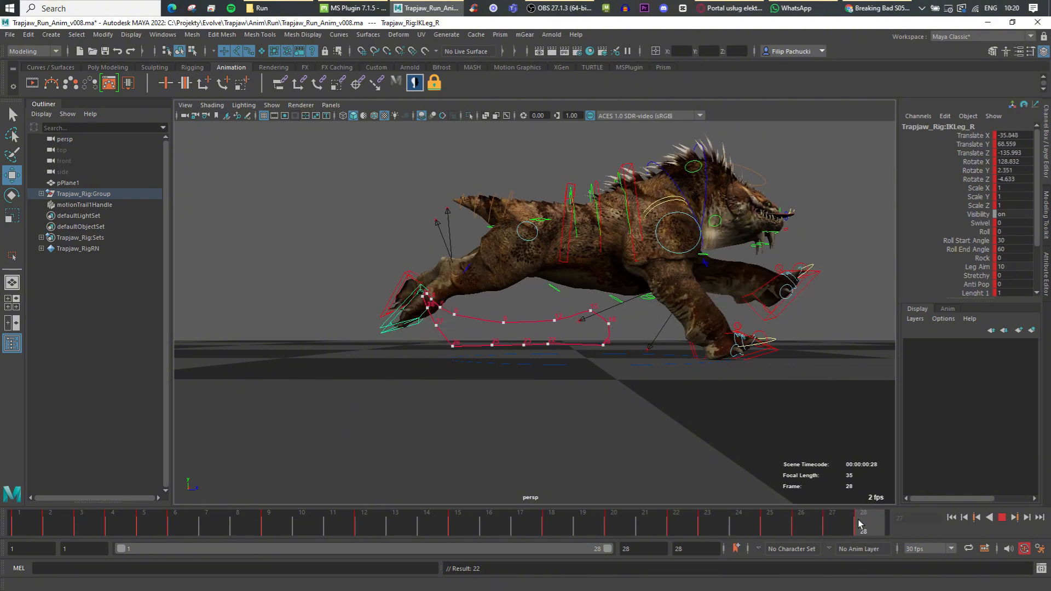
{"action": "left_click_drag", "start_coordinate": [859, 524], "coordinate": [90, 528]}
{"action": "scroll", "coordinate": [393, 203], "scroll_direction": "up", "scroll_amount": 4}
{"action": "left_click_drag", "start_coordinate": [394, 203], "coordinate": [418, 226]}
{"action": "left_click", "coordinate": [65, 529]}
{"action": "key", "text": "period"}
{"action": "key", "text": "period"}
{"action": "key", "text": "period"}
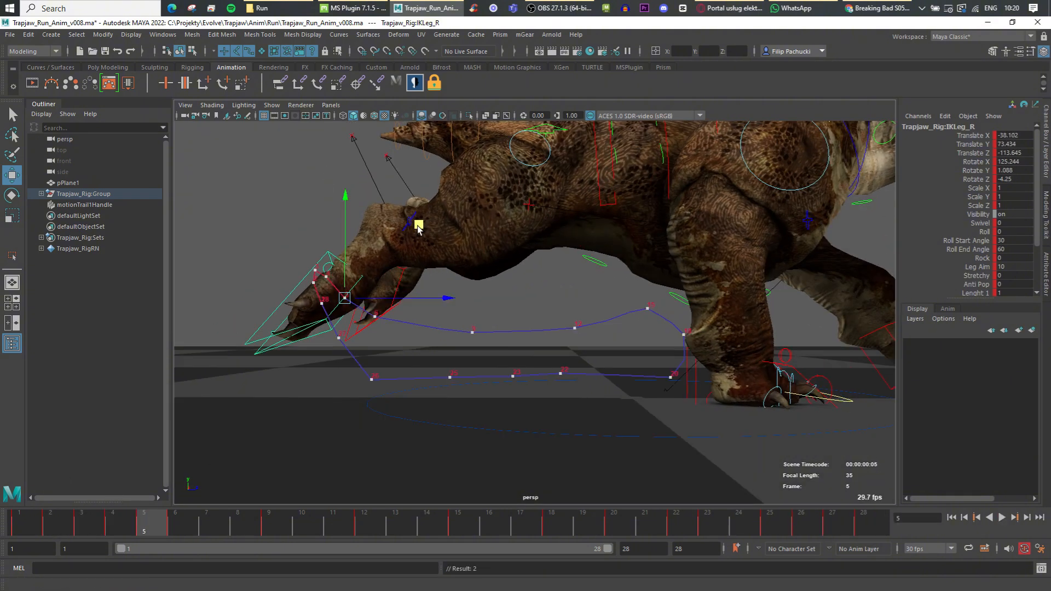
{"action": "key", "text": "period"}
{"action": "key", "text": "period"}
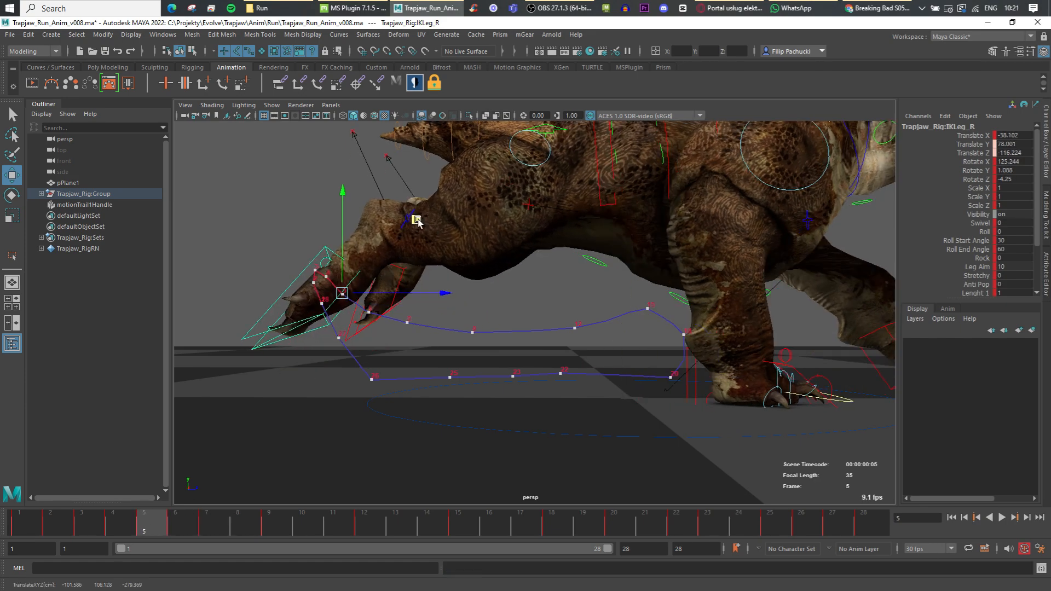
Key the right hind leg control at frame 8 and play the run cycle.
{"action": "left_click", "coordinate": [239, 530]}
{"action": "key", "text": "s"}
{"action": "key", "text": "alt+v"}
{"action": "key", "text": "alt+v"}
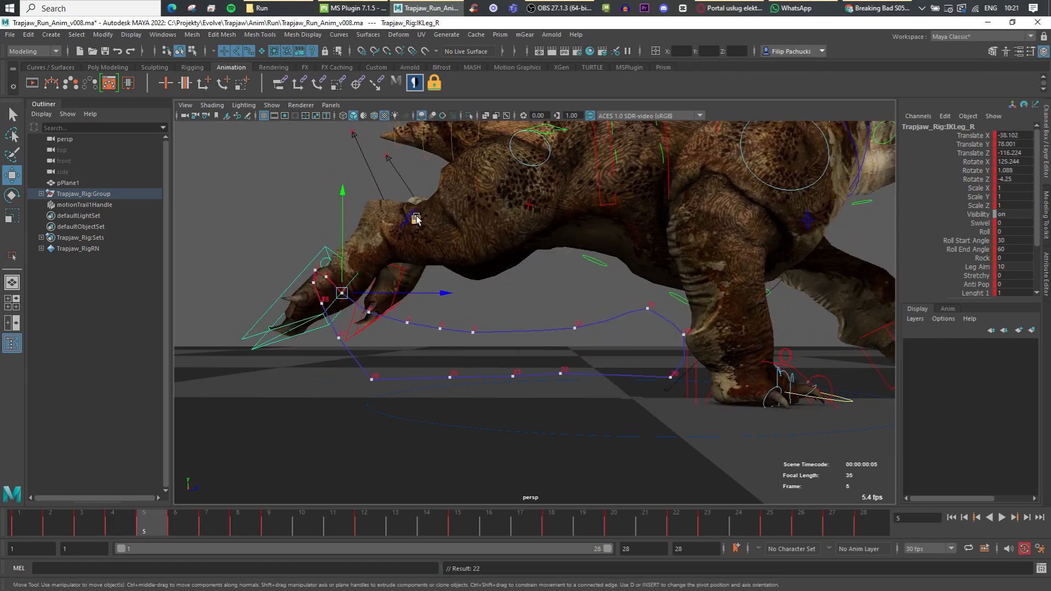
Nudge the right hind leg control at frame 5 and the following key to smooth its motion trail, checking in playback.
{"action": "left_click_drag", "start_coordinate": [417, 219], "coordinate": [416, 217]}
{"action": "key", "text": "period"}
{"action": "left_click_drag", "start_coordinate": [442, 241], "coordinate": [478, 249]}
{"action": "key", "text": "period"}
{"action": "key", "text": "alt+v"}
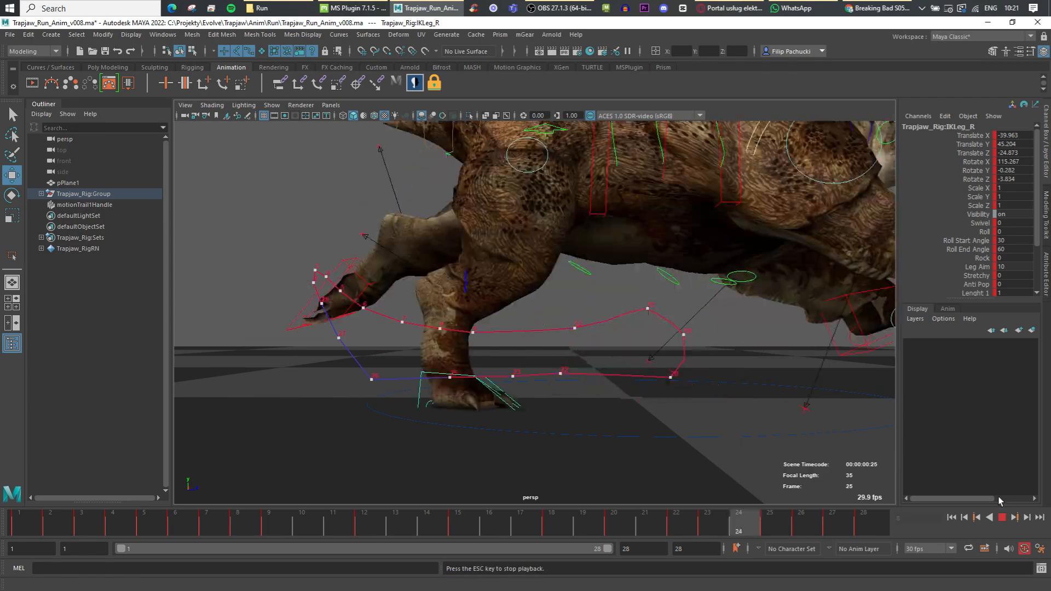
Raise the right hind leg control slightly at frame 4 along its motion trail and play the cycle.
{"action": "key", "text": "alt+v"}
{"action": "key", "text": "period"}
{"action": "key", "text": "period"}
{"action": "left_click_drag", "start_coordinate": [327, 259], "coordinate": [327, 256]}
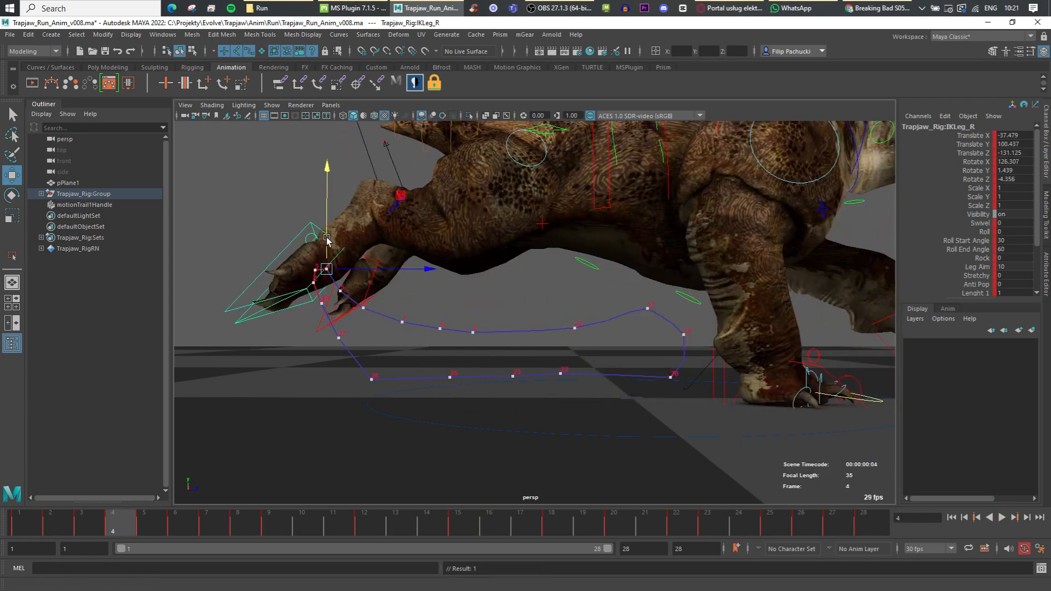
{"action": "key", "text": "period"}
{"action": "key", "text": "period"}
{"action": "key", "text": "alt+v"}
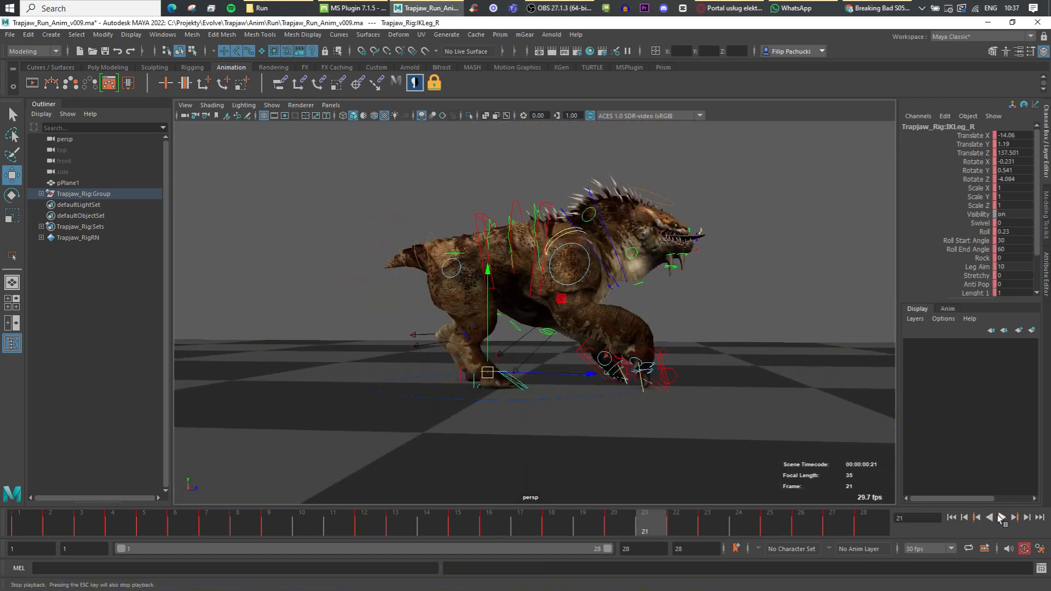
Create a motion trail for the IKSpine1_M control and review its arc in playback.
{"action": "left_click", "coordinate": [490, 268]}
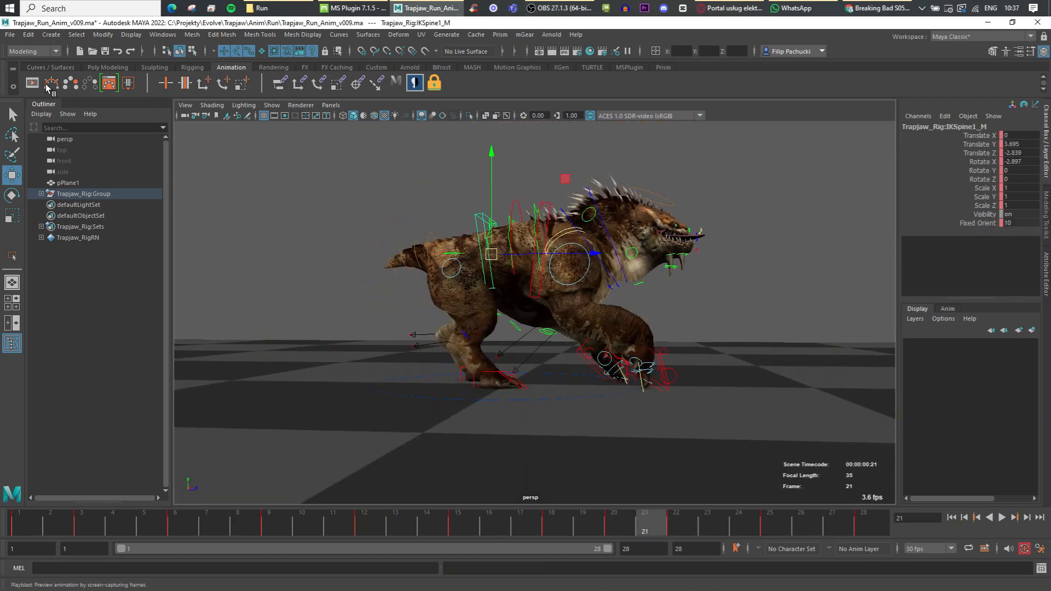
{"action": "left_click", "coordinate": [50, 84]}
{"action": "scroll", "coordinate": [551, 303], "scroll_direction": "up", "scroll_amount": 10}
{"action": "middle_click_drag", "start_coordinate": [553, 219], "coordinate": [558, 256], "text": "alt"}
{"action": "left_click_drag", "start_coordinate": [158, 528], "coordinate": [184, 526]}
{"action": "scroll", "coordinate": [517, 331], "scroll_direction": "down", "scroll_amount": 8}
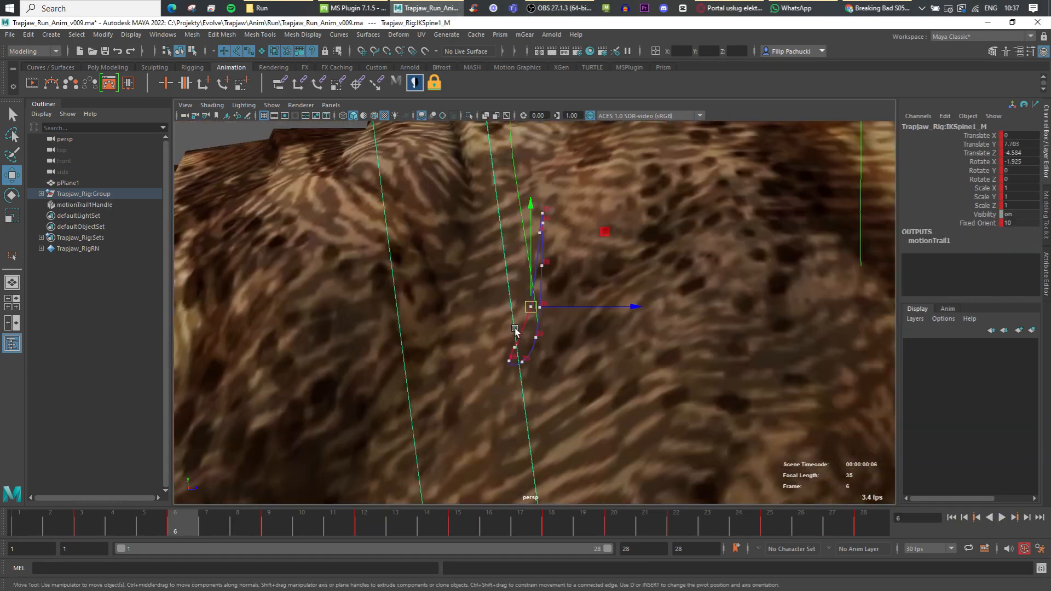
{"action": "middle_click_drag", "start_coordinate": [521, 329], "coordinate": [547, 301], "text": "alt"}
{"action": "key", "text": "alt+v"}
{"action": "key", "text": "alt+v"}
{"action": "scroll", "coordinate": [553, 383], "scroll_direction": "down", "scroll_amount": 10}
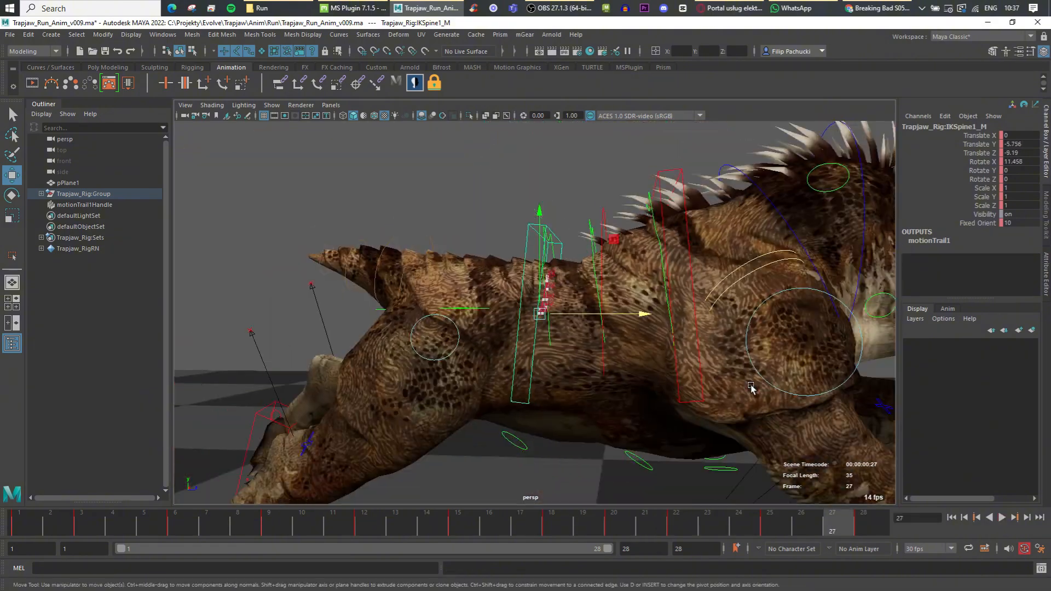
Create a motion trail for the IKSpine3_M control and go to frame 6.
{"action": "middle_click_drag", "start_coordinate": [756, 389], "coordinate": [521, 392], "text": "alt"}
{"action": "left_click", "coordinate": [416, 305]}
{"action": "left_click", "coordinate": [51, 83]}
{"action": "scroll", "coordinate": [422, 383], "scroll_direction": "up", "scroll_amount": 10}
{"action": "scroll", "coordinate": [422, 383], "scroll_direction": "down", "scroll_amount": 3}
{"action": "left_click_drag", "start_coordinate": [422, 383], "coordinate": [472, 431], "text": "alt"}
{"action": "left_click", "coordinate": [191, 521]}
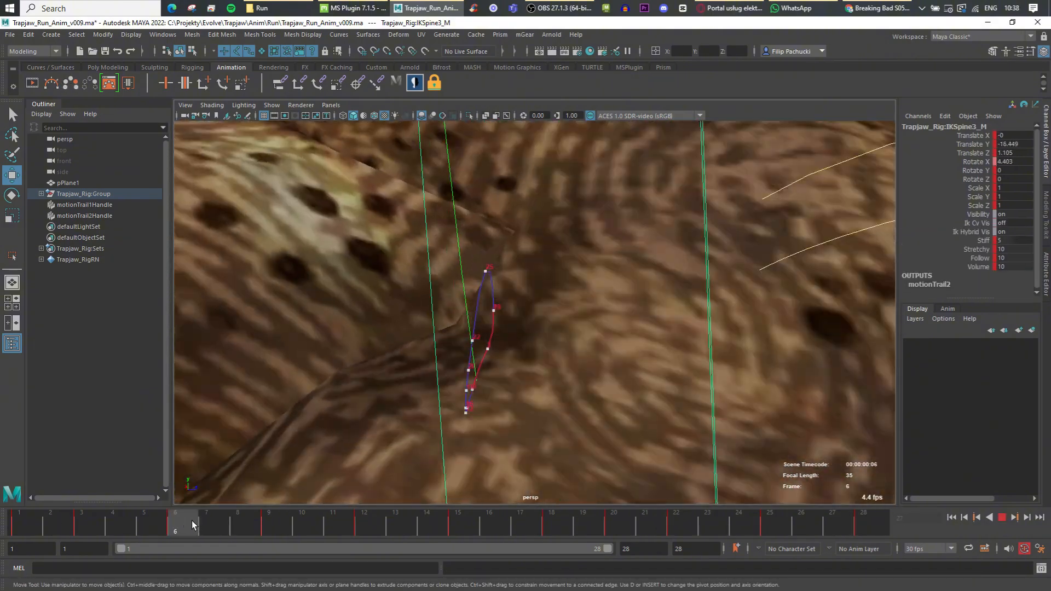
Adjust the IKSpine3_M control at frame 6 and check its motion trail through frame 17.
{"action": "left_click_drag", "start_coordinate": [552, 390], "coordinate": [529, 330]}
{"action": "left_click", "coordinate": [129, 524]}
{"action": "left_click", "coordinate": [89, 523]}
{"action": "left_click", "coordinate": [58, 523]}
{"action": "left_click_drag", "start_coordinate": [184, 525], "coordinate": [525, 515]}
{"action": "middle_click_drag", "start_coordinate": [505, 481], "coordinate": [524, 409], "text": "alt"}
{"action": "scroll", "coordinate": [523, 408], "scroll_direction": "up", "scroll_amount": 5}
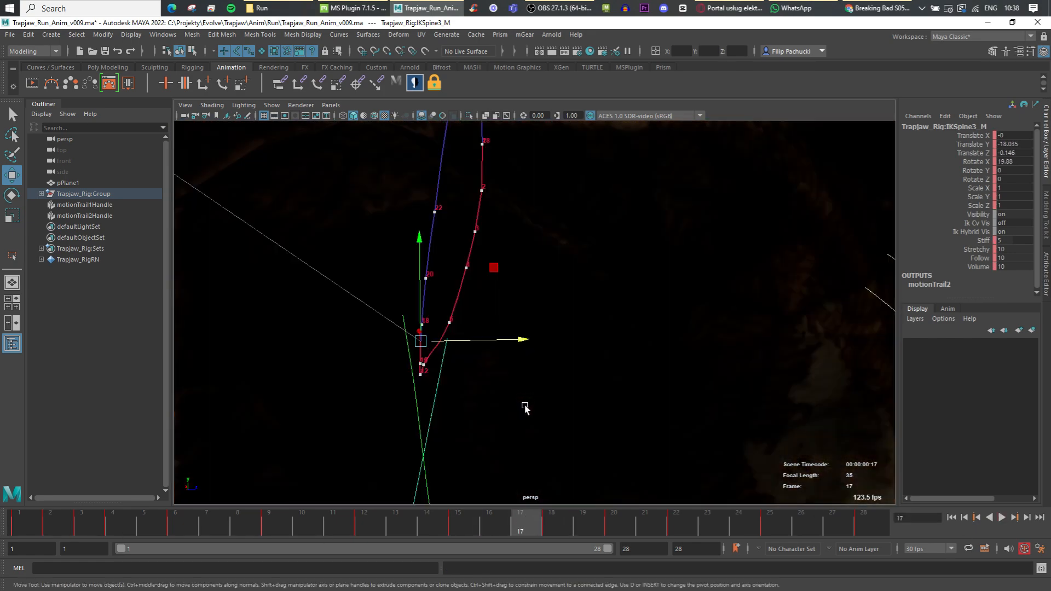
Nudge the IKSpine3_M control along Z at frames 15 and 9, reaching Translate Z 0.8 at frame 9.
{"action": "left_click", "coordinate": [465, 523]}
{"action": "left_click_drag", "start_coordinate": [492, 364], "coordinate": [494, 365]}
{"action": "left_click", "coordinate": [269, 525]}
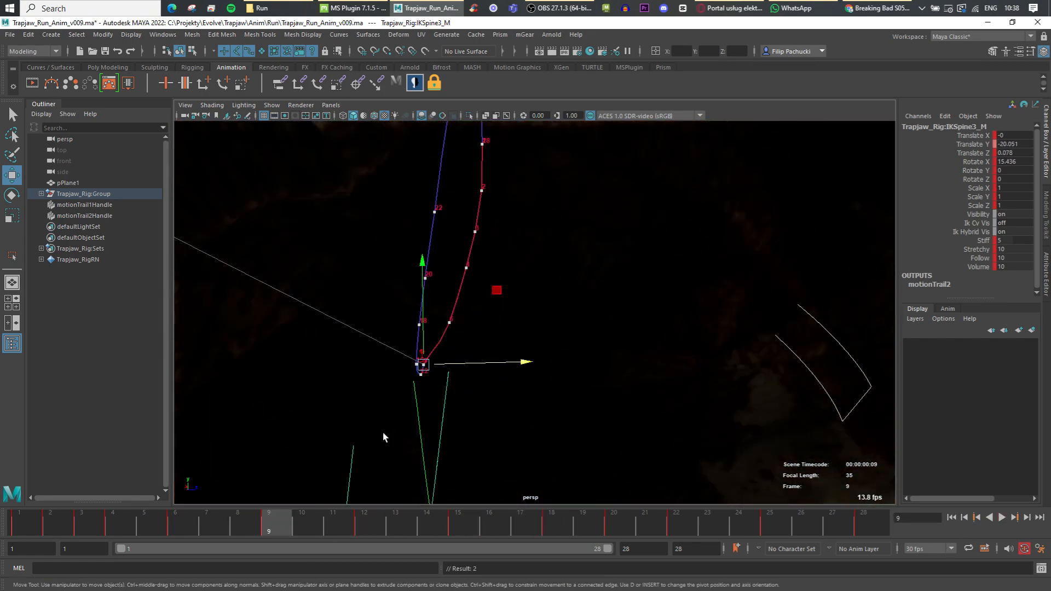
{"action": "scroll", "coordinate": [478, 362], "scroll_direction": "down", "scroll_amount": 5}
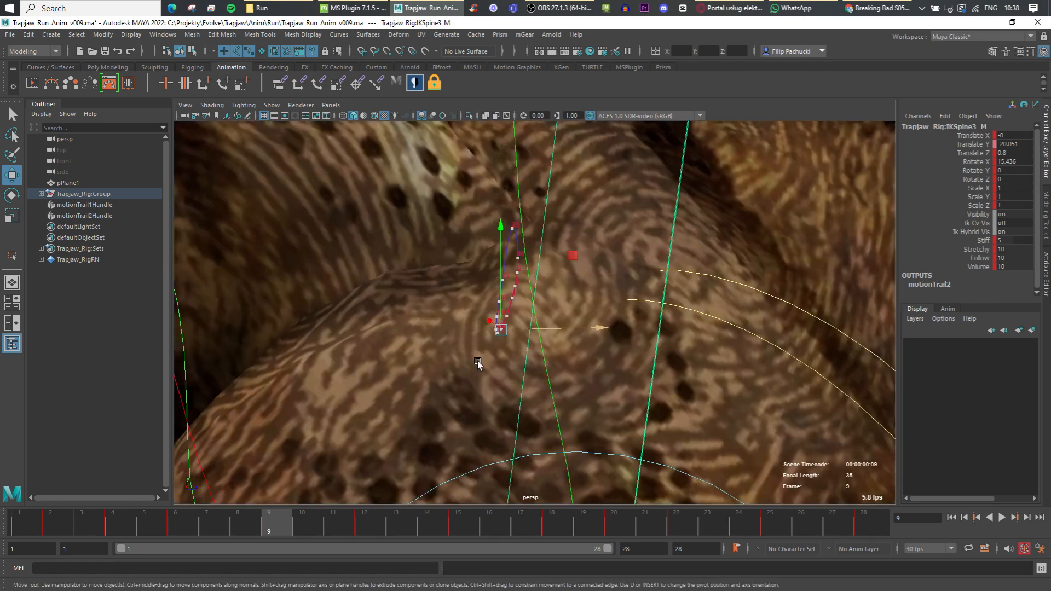
Delete the motion trail of the IKSpine3_M control.
{"action": "left_click_drag", "start_coordinate": [477, 361], "coordinate": [445, 369], "text": "alt"}
{"action": "scroll", "coordinate": [444, 370], "scroll_direction": "up", "scroll_amount": 4}
{"action": "left_click", "coordinate": [606, 230]}
{"action": "key", "text": "Delete"}
{"action": "scroll", "coordinate": [605, 230], "scroll_direction": "down", "scroll_amount": 5}
{"action": "middle_click_drag", "start_coordinate": [606, 230], "coordinate": [561, 367], "text": "alt"}
Shift the IKSpine1_M control back along Z at frame 9, key it, and scrub the frames up to 15.
{"action": "left_click", "coordinate": [426, 332]}
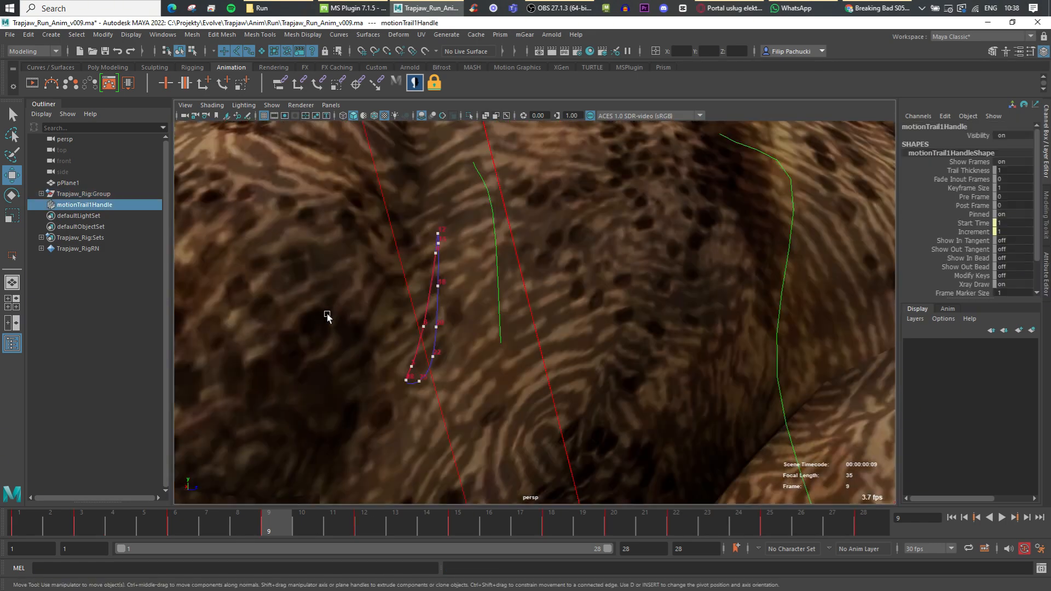
{"action": "left_click", "coordinate": [413, 309]}
{"action": "scroll", "coordinate": [414, 323], "scroll_direction": "up", "scroll_amount": 3}
{"action": "middle_click_drag", "start_coordinate": [433, 323], "coordinate": [463, 384], "text": "alt"}
{"action": "scroll", "coordinate": [438, 334], "scroll_direction": "up", "scroll_amount": 3}
{"action": "left_click_drag", "start_coordinate": [411, 284], "coordinate": [395, 285]}
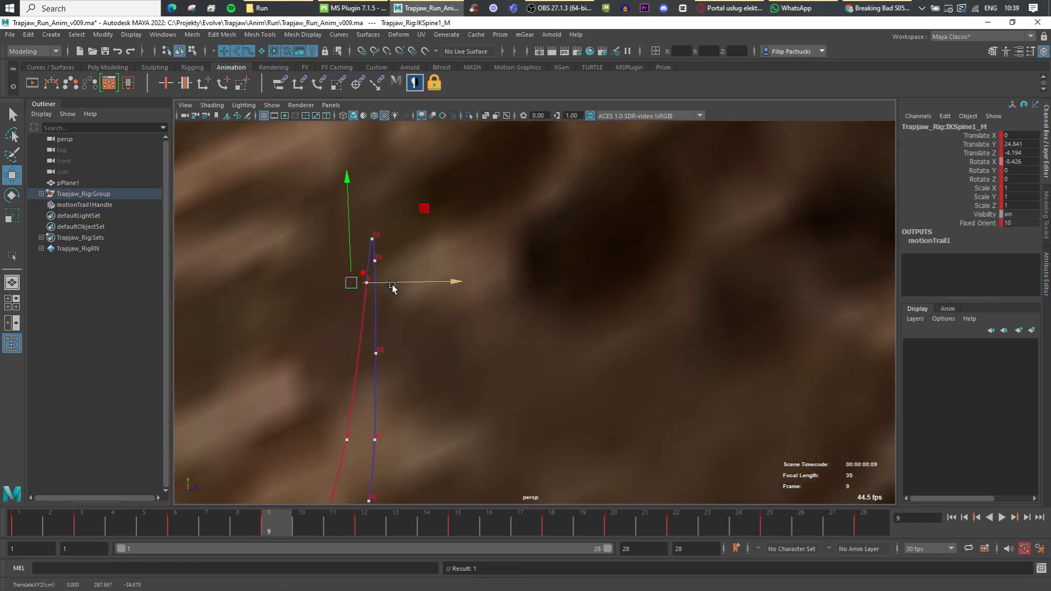
{"action": "key", "text": "s"}
{"action": "left_click_drag", "start_coordinate": [263, 532], "coordinate": [299, 501]}
{"action": "key", "text": "ctrl+z"}
{"action": "key", "text": "ctrl+z"}
{"action": "left_click_drag", "start_coordinate": [442, 283], "coordinate": [432, 284]}
{"action": "key", "text": "s"}
{"action": "left_click_drag", "start_coordinate": [269, 520], "coordinate": [464, 512]}
Delete the motion trail of the IKSpine1_M control and preview the run cycle.
{"action": "scroll", "coordinate": [531, 429], "scroll_direction": "down", "scroll_amount": 5}
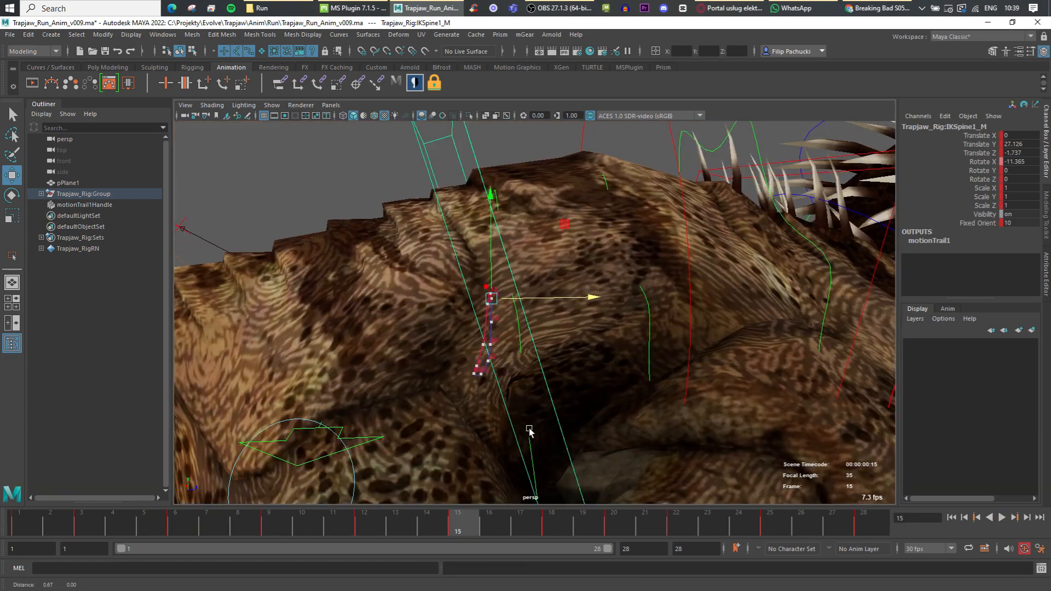
{"action": "scroll", "coordinate": [418, 364], "scroll_direction": "up", "scroll_amount": 5}
{"action": "left_click", "coordinate": [417, 364]}
{"action": "key", "text": "Delete"}
{"action": "key", "text": "alt+v"}
{"action": "key", "text": "alt+v"}
Create a motion trail for the FKnose_R control on the creature's snout.
{"action": "left_click", "coordinate": [378, 356]}
{"action": "left_click_drag", "start_coordinate": [465, 369], "coordinate": [526, 373], "text": "alt"}
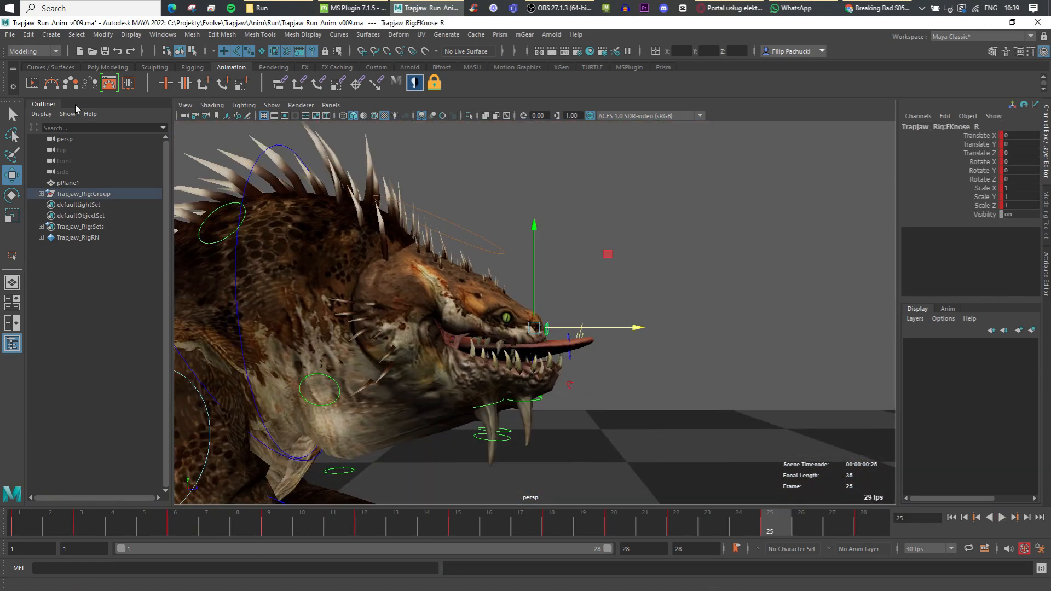
{"action": "left_click", "coordinate": [52, 84]}
{"action": "scroll", "coordinate": [547, 329], "scroll_direction": "up", "scroll_amount": 3}
{"action": "middle_click_drag", "start_coordinate": [395, 328], "coordinate": [603, 332], "text": "alt"}
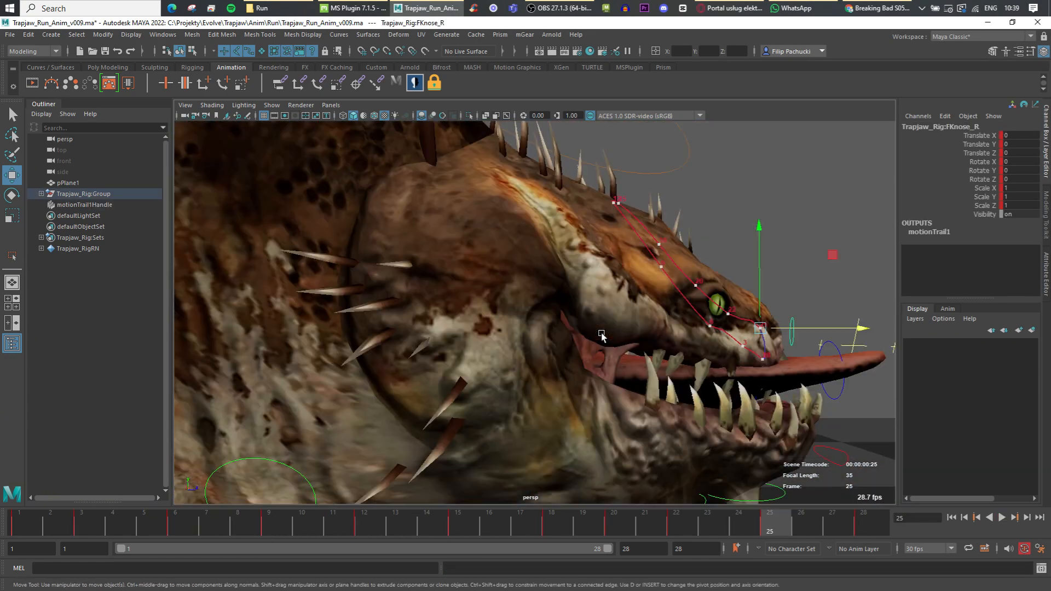
Select FKNeck_M together with the neighbouring neck control, enlarge the manipulator, and slightly adjust the pose against the nose trail.
{"action": "scroll", "coordinate": [548, 329], "scroll_direction": "down", "scroll_amount": 5}
{"action": "left_click", "coordinate": [495, 290]}
{"action": "left_click", "coordinate": [452, 340], "text": "shift"}
{"action": "scroll", "coordinate": [481, 363], "scroll_direction": "up", "scroll_amount": 5}
{"action": "key", "text": "alt+v"}
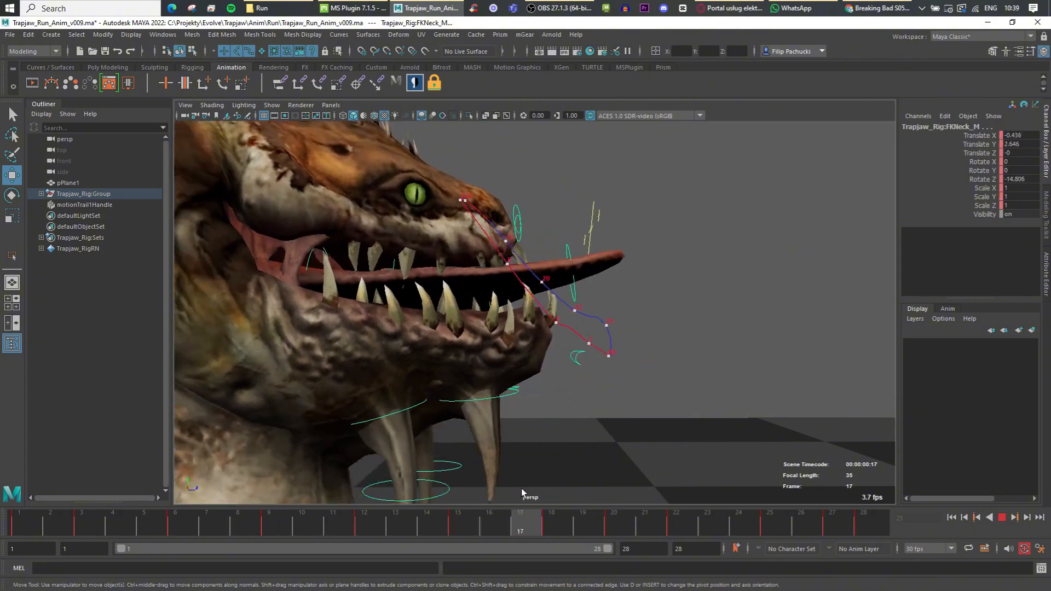
{"action": "key", "text": "alt+v"}
{"action": "key", "text": "equal"}
{"action": "key", "text": "equal"}
{"action": "key", "text": "equal"}
{"action": "left_click_drag", "start_coordinate": [378, 330], "coordinate": [379, 334]}
Lower the selected neck controls' rotation at frame 3 and key it.
{"action": "left_click_drag", "start_coordinate": [755, 526], "coordinate": [88, 529]}
{"action": "left_click_drag", "start_coordinate": [376, 316], "coordinate": [376, 334]}
{"action": "key", "text": "s"}
{"action": "left_click", "coordinate": [121, 530]}
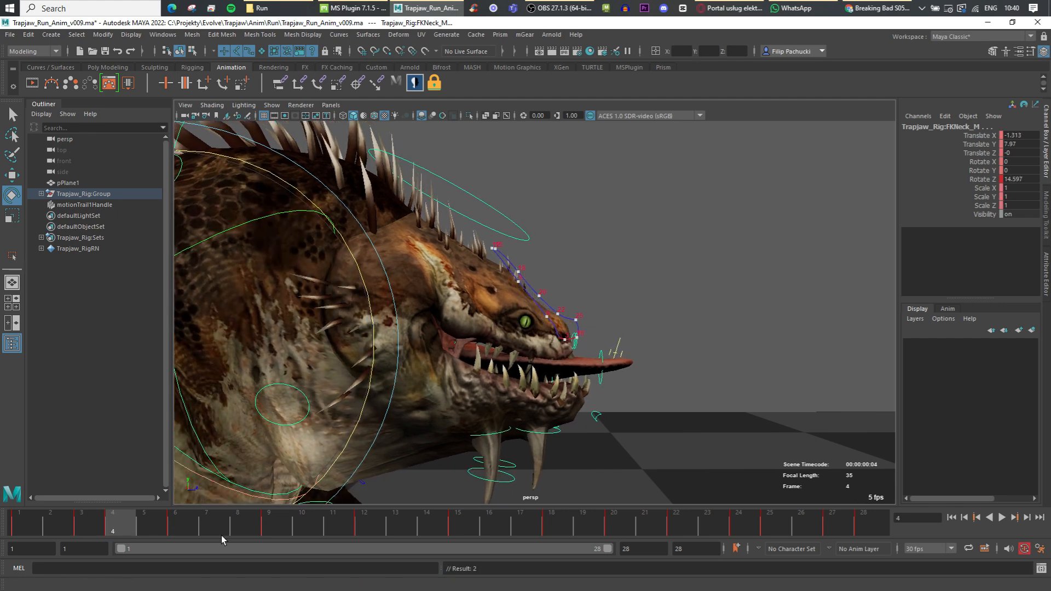
Rotate the selected neck controls upward at frames 6 and 8 to smooth the nose trail.
{"action": "left_click_drag", "start_coordinate": [158, 530], "coordinate": [178, 528]}
{"action": "left_click_drag", "start_coordinate": [370, 328], "coordinate": [369, 310]}
{"action": "left_click", "coordinate": [144, 528]}
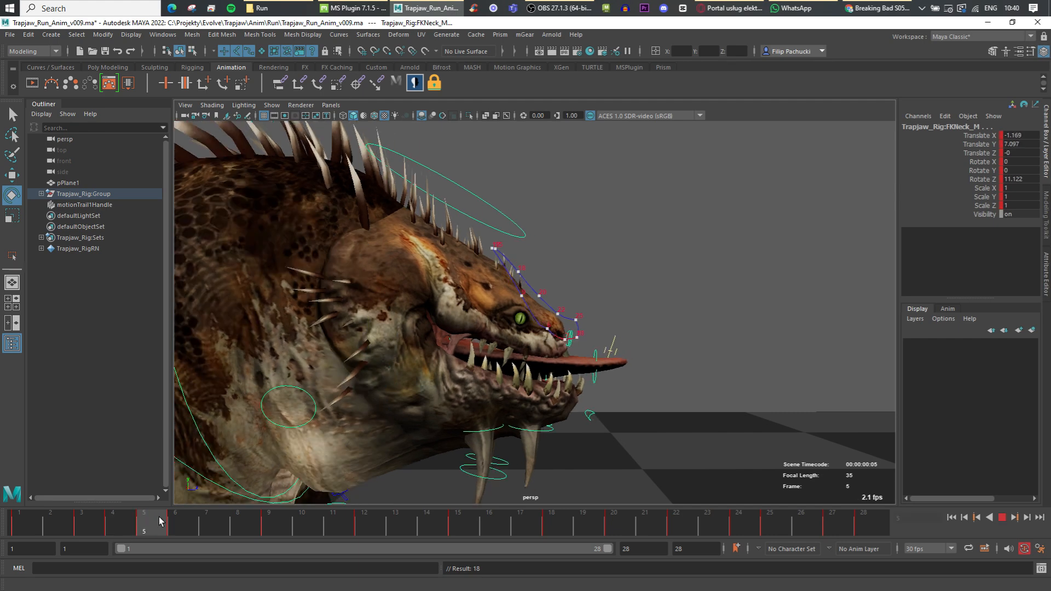
{"action": "left_click_drag", "start_coordinate": [161, 521], "coordinate": [207, 526]}
{"action": "key", "text": "alt+period"}
{"action": "left_click_drag", "start_coordinate": [372, 364], "coordinate": [368, 350]}
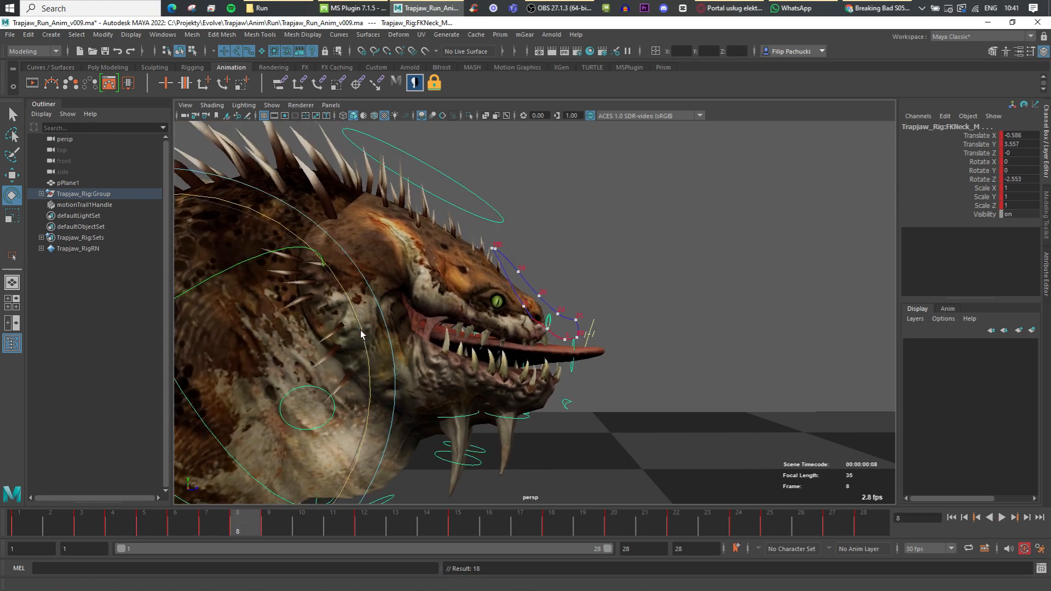
Preview the neck motion, delete the nose motion trail, and play the cycle without it.
{"action": "left_click", "coordinate": [140, 524]}
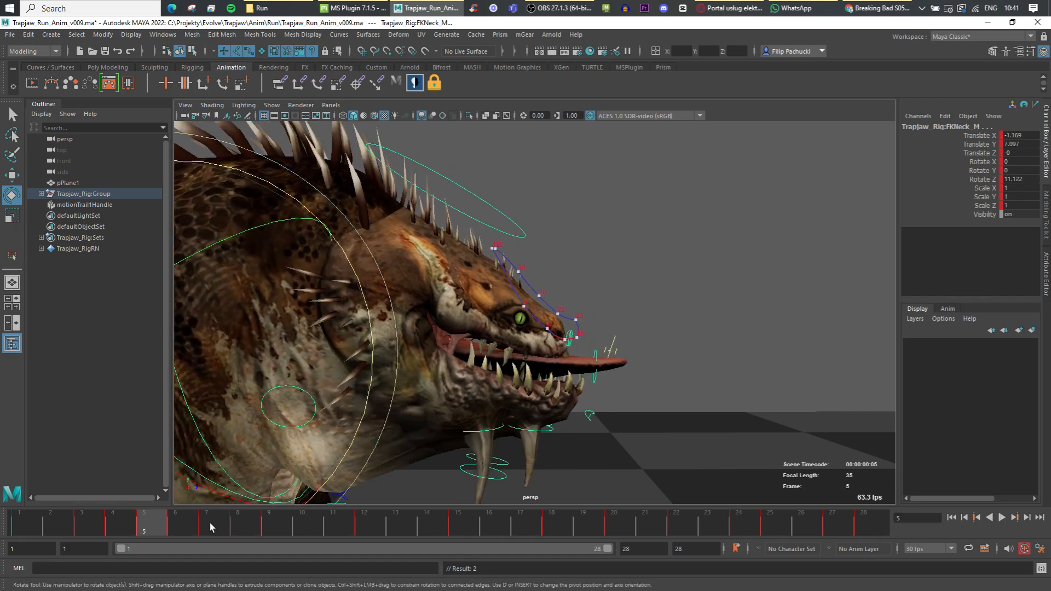
{"action": "scroll", "coordinate": [741, 380], "scroll_direction": "down", "scroll_amount": 5}
{"action": "key", "text": "alt+v"}
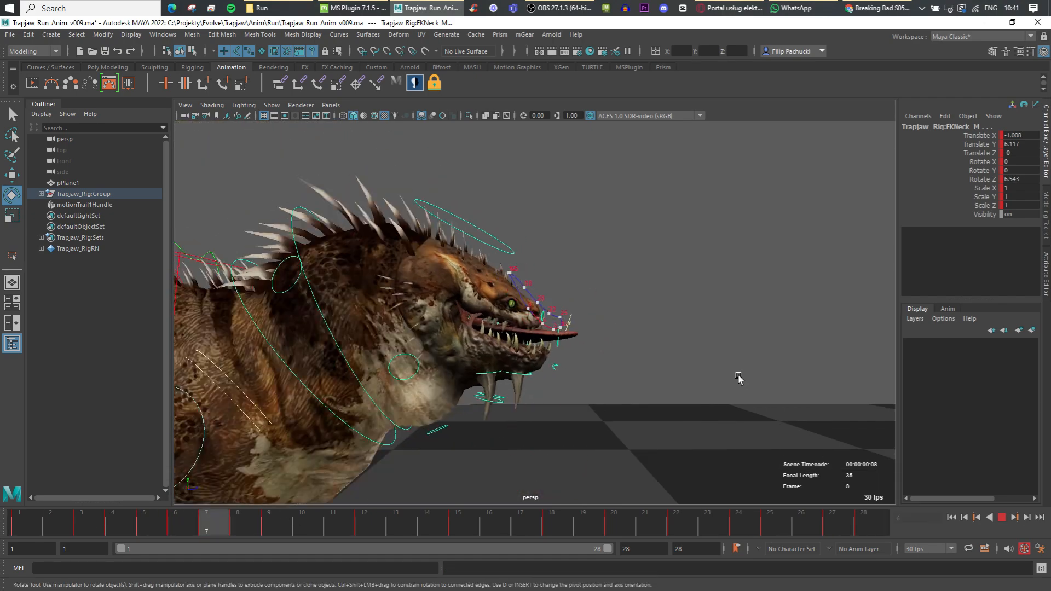
{"action": "key", "text": "alt+v"}
{"action": "scroll", "coordinate": [540, 314], "scroll_direction": "up", "scroll_amount": 10}
{"action": "left_click", "coordinate": [571, 299]}
{"action": "key", "text": "Delete"}
{"action": "scroll", "coordinate": [572, 299], "scroll_direction": "down", "scroll_amount": 10}
{"action": "left_click", "coordinate": [1003, 517]}
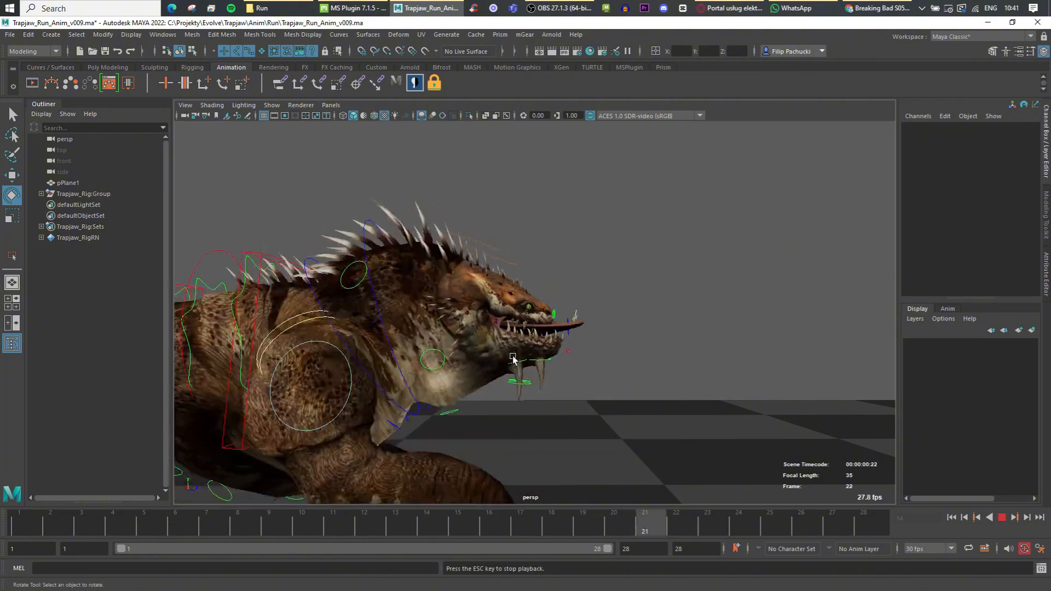
Select the FKHead_M control, key it, and rotate the head slightly downward at frame 26.
{"action": "scroll", "coordinate": [515, 351], "scroll_direction": "up", "scroll_amount": 7}
{"action": "key", "text": "Escape"}
{"action": "scroll", "coordinate": [499, 293], "scroll_direction": "down", "scroll_amount": 4}
{"action": "left_click", "coordinate": [510, 208]}
{"action": "key", "text": "w"}
{"action": "left_click_drag", "start_coordinate": [391, 512], "coordinate": [801, 518]}
{"action": "key", "text": "e"}
{"action": "key", "text": "s"}
{"action": "left_click_drag", "start_coordinate": [633, 275], "coordinate": [630, 282]}
Rotate the FKHead_M control to Rotate Z -19.341 at frame 28, stepping through the nearby frames to check the motion.
{"action": "left_click_drag", "start_coordinate": [780, 518], "coordinate": [838, 517]}
{"action": "key", "text": "comma"}
{"action": "key", "text": "comma"}
{"action": "left_click_drag", "start_coordinate": [615, 294], "coordinate": [617, 283]}
{"action": "key", "text": "period"}
{"action": "key", "text": "period"}
{"action": "key", "text": "comma"}
{"action": "key", "text": "comma"}
{"action": "key", "text": "period"}
{"action": "key", "text": "period"}
{"action": "key", "text": "period"}
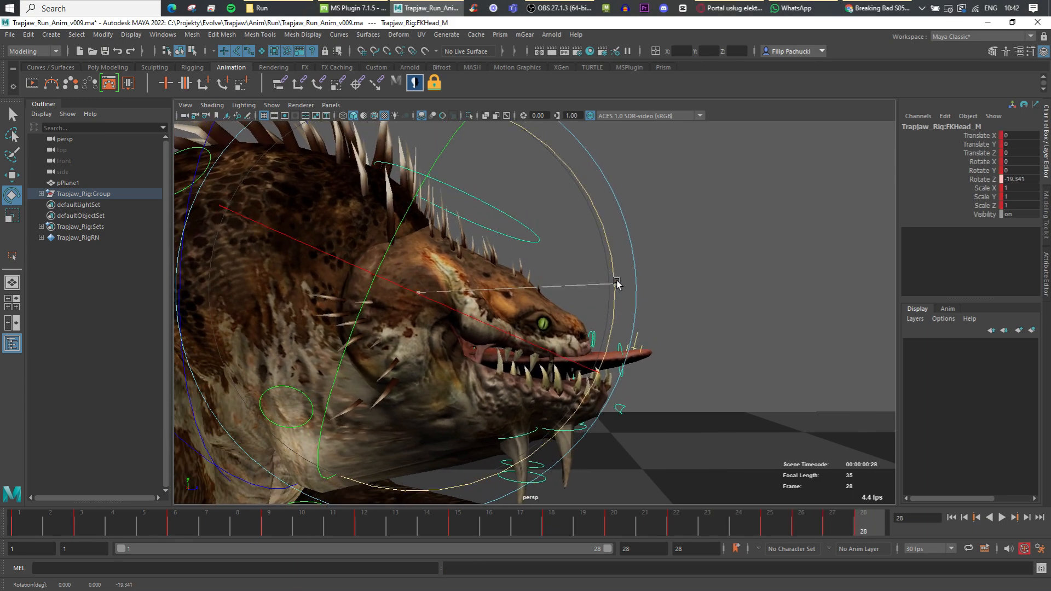
Rotate the head control slightly upward at frames 12, 9 and 20.
{"action": "left_click_drag", "start_coordinate": [51, 524], "coordinate": [370, 522]}
{"action": "left_click_drag", "start_coordinate": [518, 358], "coordinate": [516, 353]}
{"action": "left_click_drag", "start_coordinate": [356, 521], "coordinate": [274, 526]}
{"action": "left_click_drag", "start_coordinate": [535, 404], "coordinate": [534, 399]}
{"action": "left_click_drag", "start_coordinate": [210, 520], "coordinate": [615, 526]}
{"action": "left_click_drag", "start_coordinate": [573, 366], "coordinate": [571, 359]}
{"action": "left_click_drag", "start_coordinate": [602, 529], "coordinate": [679, 529]}
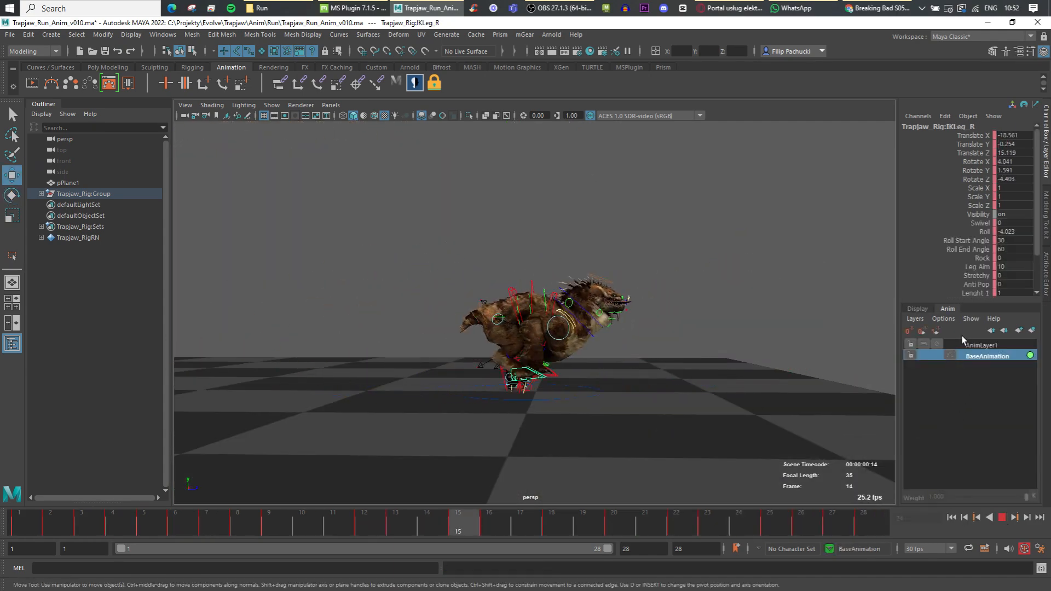
Activate AnimLayer1 and open the Graph Editor on the Translate Z curve of the IKLegFront_R control.
{"action": "left_click", "coordinate": [964, 345]}
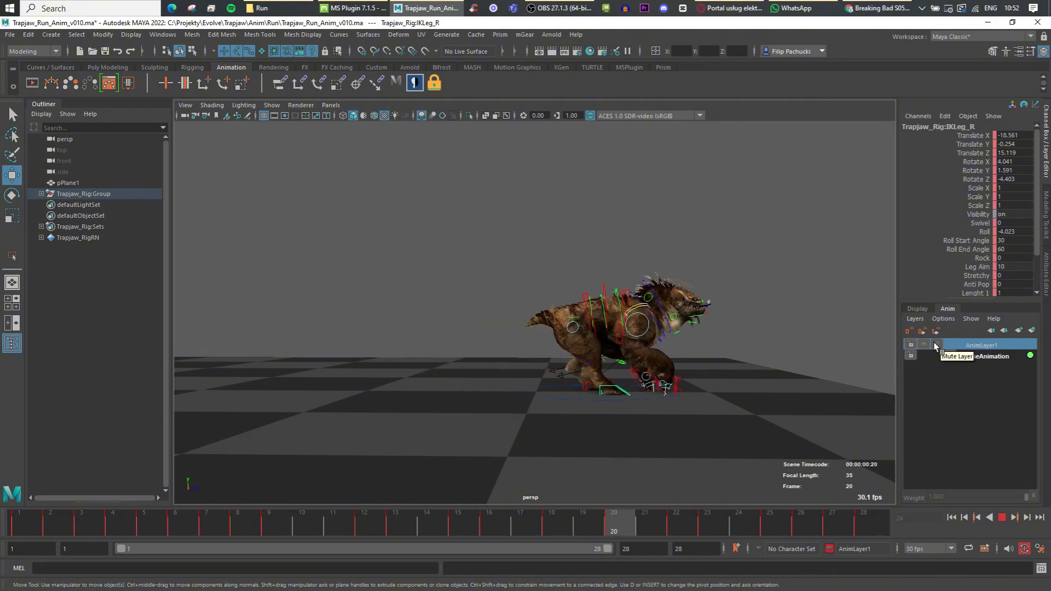
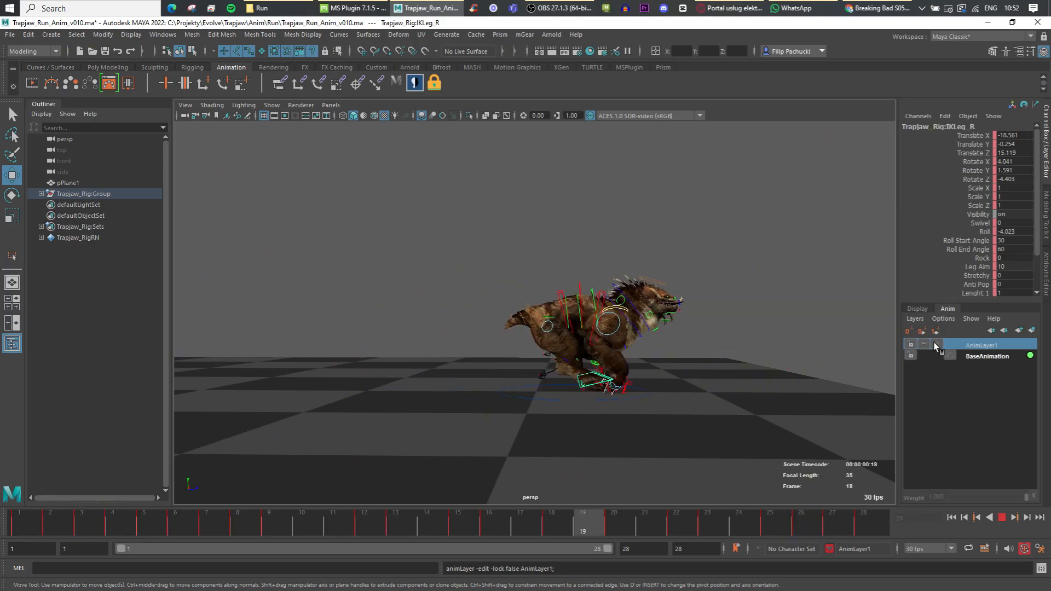
{"action": "left_click", "coordinate": [1003, 518]}
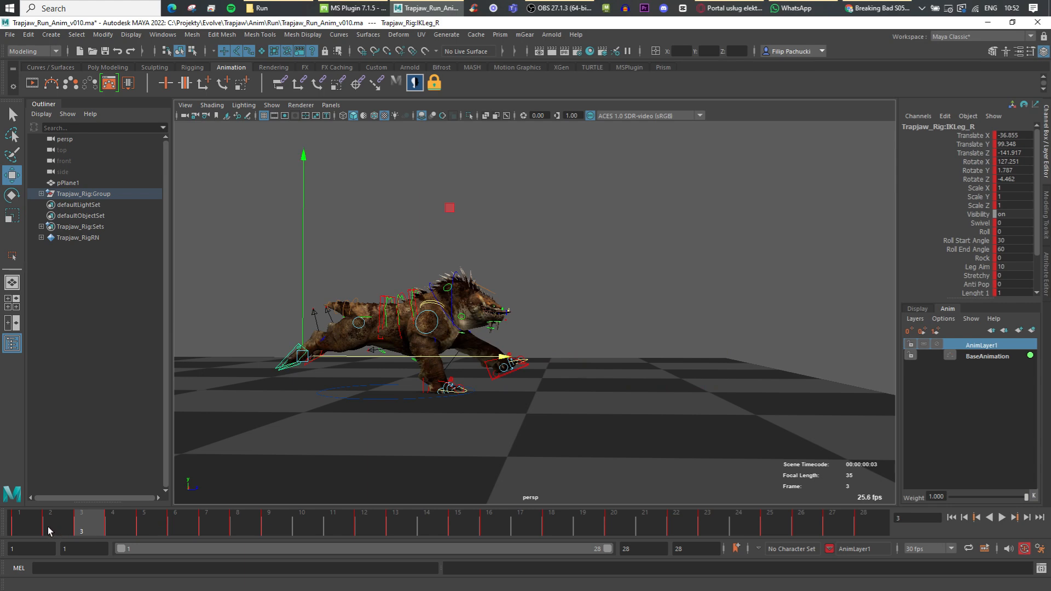
{"action": "left_click_drag", "start_coordinate": [47, 527], "coordinate": [269, 526]}
{"action": "left_click", "coordinate": [310, 93]}
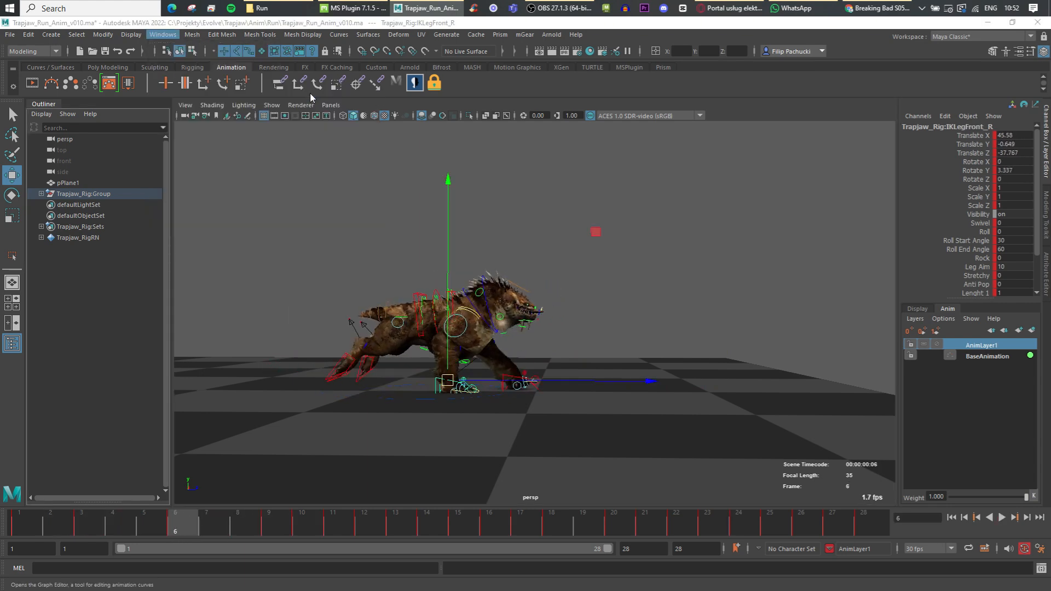
{"action": "left_click_drag", "start_coordinate": [836, 163], "coordinate": [575, 159]}
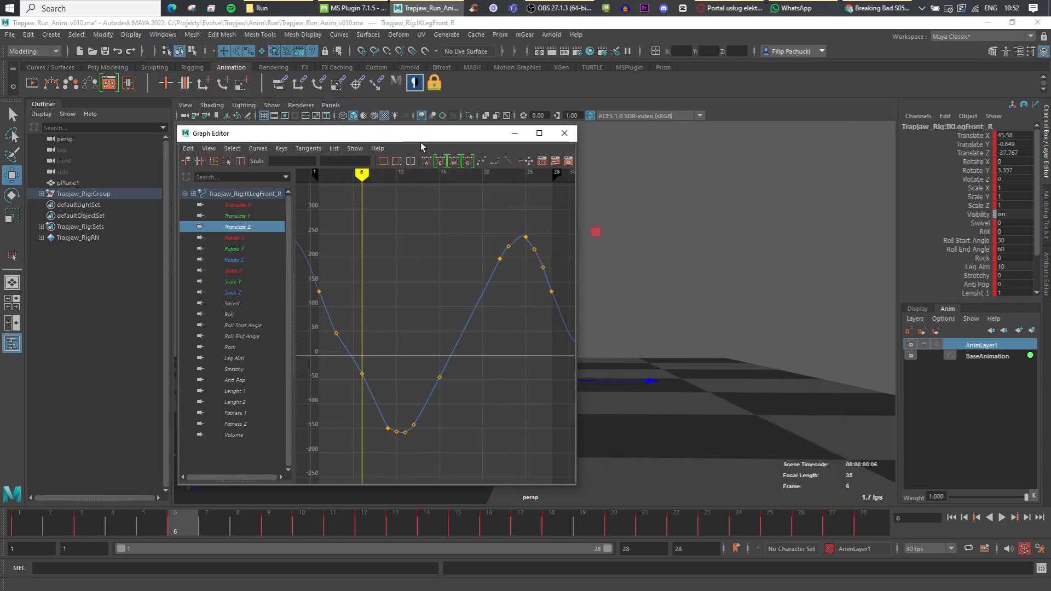
{"action": "left_click_drag", "start_coordinate": [422, 140], "coordinate": [339, 134]}
Lower the IKLegFront_R Translate Z key at frame 6 to -77.13 on its animation curve.
{"action": "middle_click_drag", "start_coordinate": [613, 351], "coordinate": [752, 320], "text": "alt"}
{"action": "scroll", "coordinate": [754, 321], "scroll_direction": "up", "scroll_amount": 3}
{"action": "middle_click_drag", "start_coordinate": [297, 359], "coordinate": [321, 349], "text": "alt"}
{"action": "scroll", "coordinate": [321, 350], "scroll_direction": "up", "scroll_amount": 3}
{"action": "left_click_drag", "start_coordinate": [300, 330], "coordinate": [316, 365]}
{"action": "middle_click_drag", "start_coordinate": [317, 365], "coordinate": [318, 396]}
Raise the front leg's Translate Z keys at frames 1, 3 and 6 together and lower the frame 9 key to about -170.1.
{"action": "left_click_drag", "start_coordinate": [54, 529], "coordinate": [270, 531]}
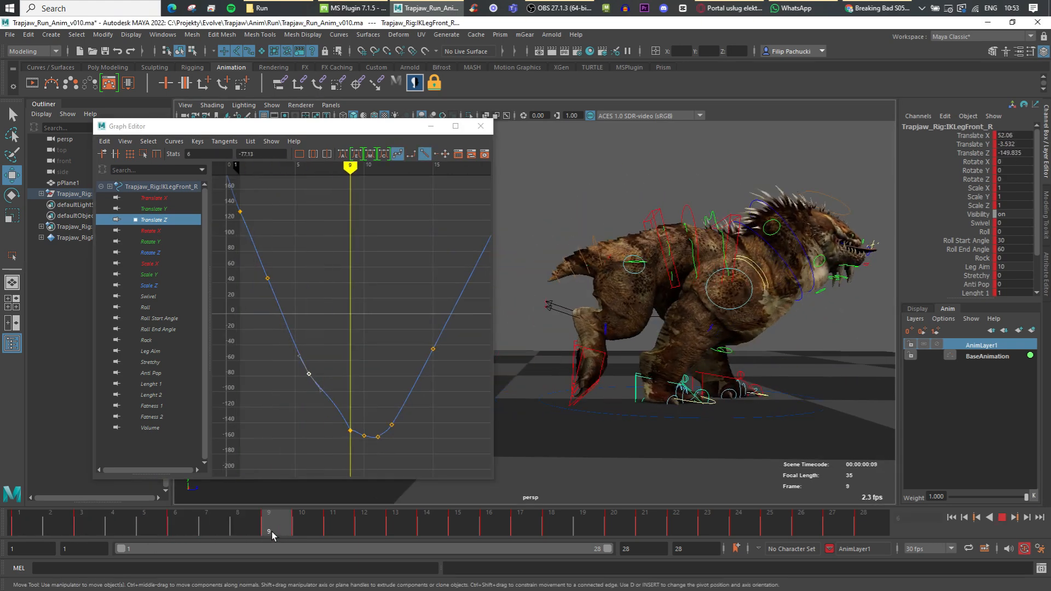
{"action": "scroll", "coordinate": [320, 401], "scroll_direction": "down", "scroll_amount": 3}
{"action": "left_click_drag", "start_coordinate": [271, 235], "coordinate": [337, 373]}
{"action": "middle_click_drag", "start_coordinate": [429, 325], "coordinate": [491, 375], "text": "alt"}
{"action": "middle_click_drag", "start_coordinate": [356, 346], "coordinate": [333, 308], "text": "shift"}
{"action": "left_click_drag", "start_coordinate": [349, 392], "coordinate": [357, 405]}
{"action": "middle_click_drag", "start_coordinate": [356, 406], "coordinate": [356, 415]}
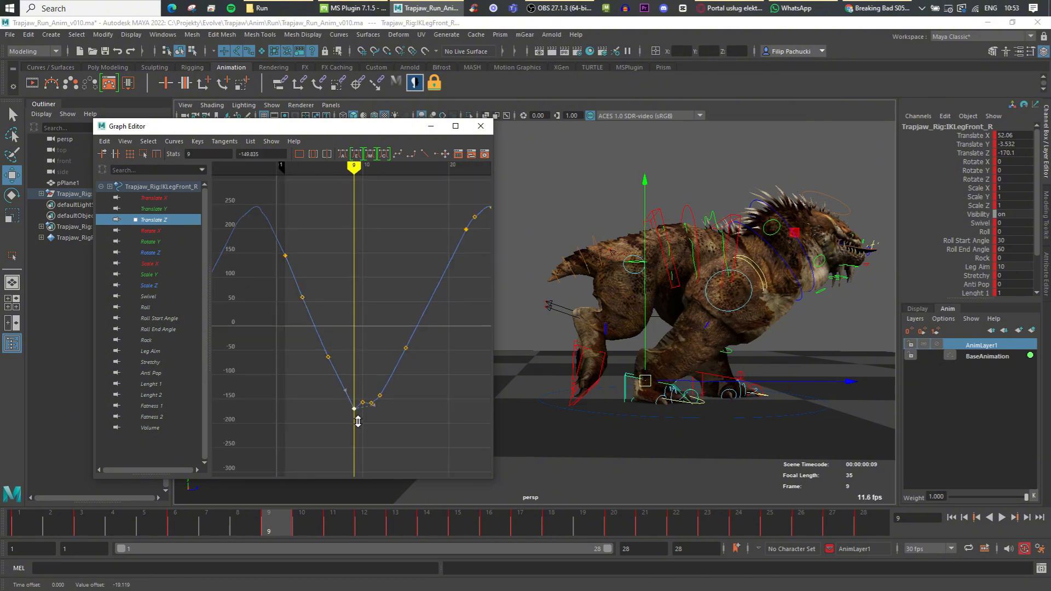
Lower the IKLegFront_R Translate Z key at frame 9 to -172.349 and play the run cycle.
{"action": "left_click", "coordinate": [303, 279]}
{"action": "left_click_drag", "start_coordinate": [347, 399], "coordinate": [356, 420]}
{"action": "middle_click_drag", "start_coordinate": [355, 420], "coordinate": [355, 421]}
{"action": "left_click_drag", "start_coordinate": [295, 288], "coordinate": [307, 316]}
{"action": "key", "text": "alt+v"}
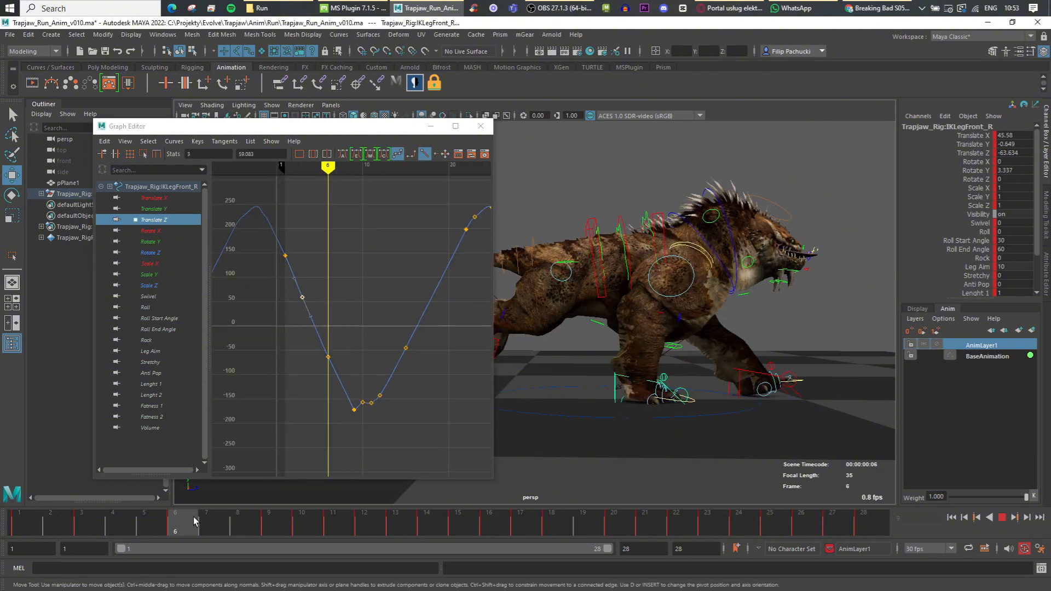
Lower the frame 9 Translate Z key to -176.848 and delete the frame 6 key.
{"action": "left_click_drag", "start_coordinate": [265, 523], "coordinate": [266, 524]}
{"action": "left_click_drag", "start_coordinate": [347, 401], "coordinate": [356, 427]}
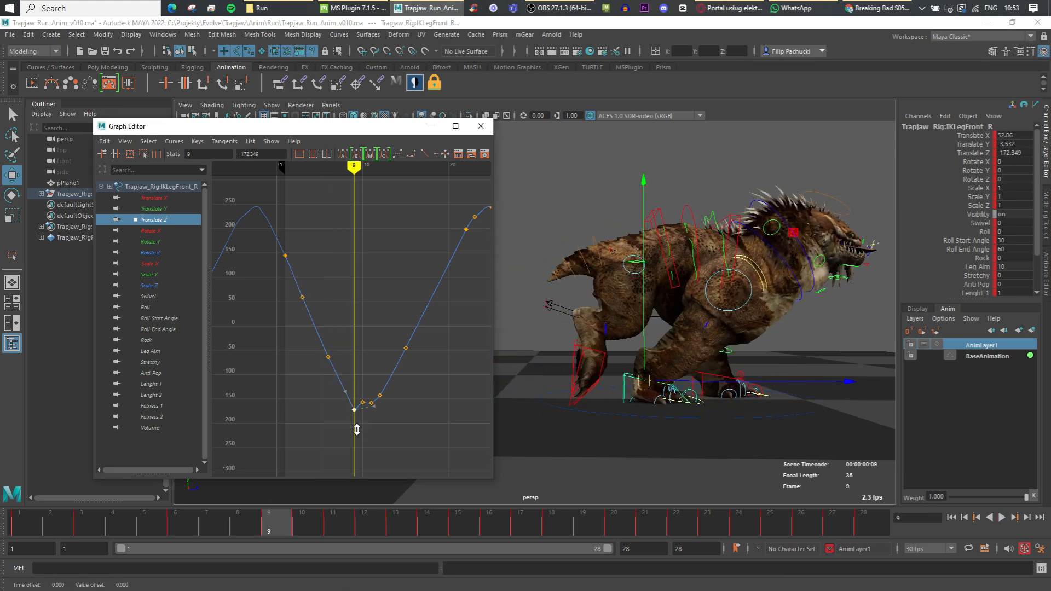
{"action": "middle_click_drag", "start_coordinate": [356, 428], "coordinate": [356, 431], "text": "shift"}
{"action": "left_click_drag", "start_coordinate": [322, 348], "coordinate": [333, 363]}
{"action": "key", "text": "Delete"}
Raise the right front leg's Translate Z keys at frames 1, 3, 9 and 28 together, bringing frame 28 to about 167.
{"action": "left_click_drag", "start_coordinate": [277, 246], "coordinate": [359, 423]}
{"action": "middle_click_drag", "start_coordinate": [490, 336], "coordinate": [390, 335], "text": "alt"}
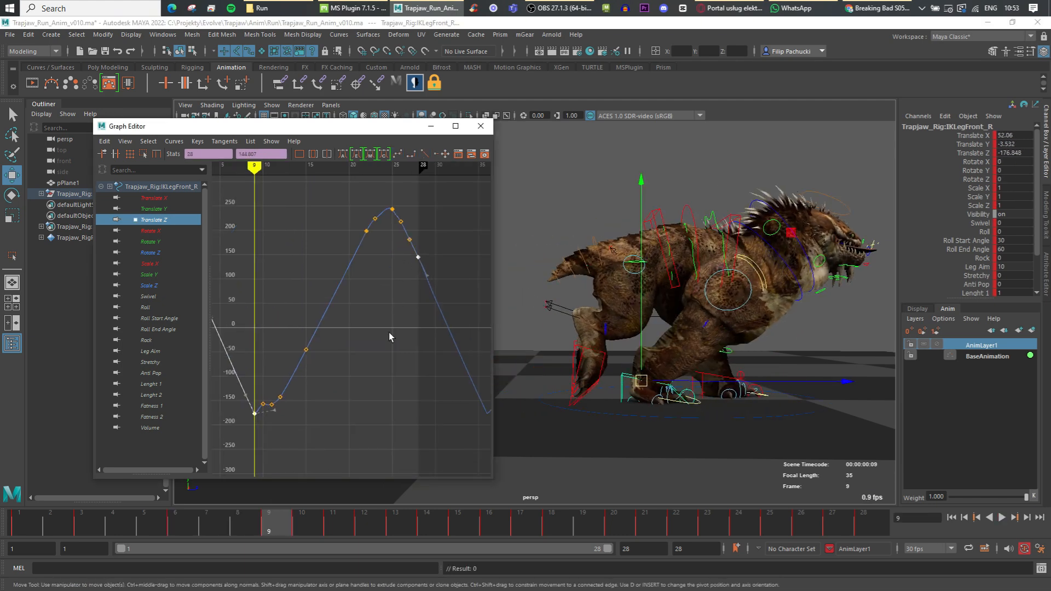
{"action": "left_click_drag", "start_coordinate": [404, 241], "coordinate": [430, 271], "text": "shift"}
{"action": "middle_click_drag", "start_coordinate": [274, 350], "coordinate": [414, 359], "text": "alt"}
{"action": "middle_click_drag", "start_coordinate": [401, 376], "coordinate": [353, 318], "text": "shift"}
{"action": "key", "text": "period"}
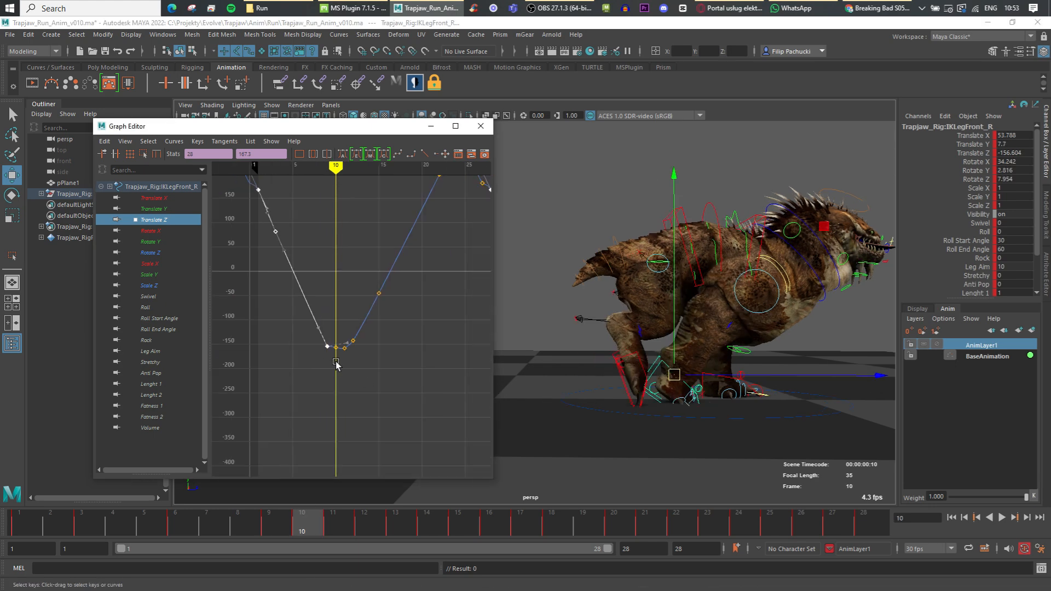
Lower the frame 10 Translate Z key to -164.388 and steepen the outgoing tangent of the frame 9 key.
{"action": "scroll", "coordinate": [338, 364], "scroll_direction": "up", "scroll_amount": 5}
{"action": "left_click_drag", "start_coordinate": [302, 370], "coordinate": [318, 393]}
{"action": "middle_click_drag", "start_coordinate": [315, 393], "coordinate": [314, 403], "text": "shift"}
{"action": "left_click_drag", "start_coordinate": [281, 395], "coordinate": [299, 368], "text": "shift"}
{"action": "left_click_drag", "start_coordinate": [492, 241], "coordinate": [664, 249]}
{"action": "left_click_drag", "start_coordinate": [360, 371], "coordinate": [362, 405]}
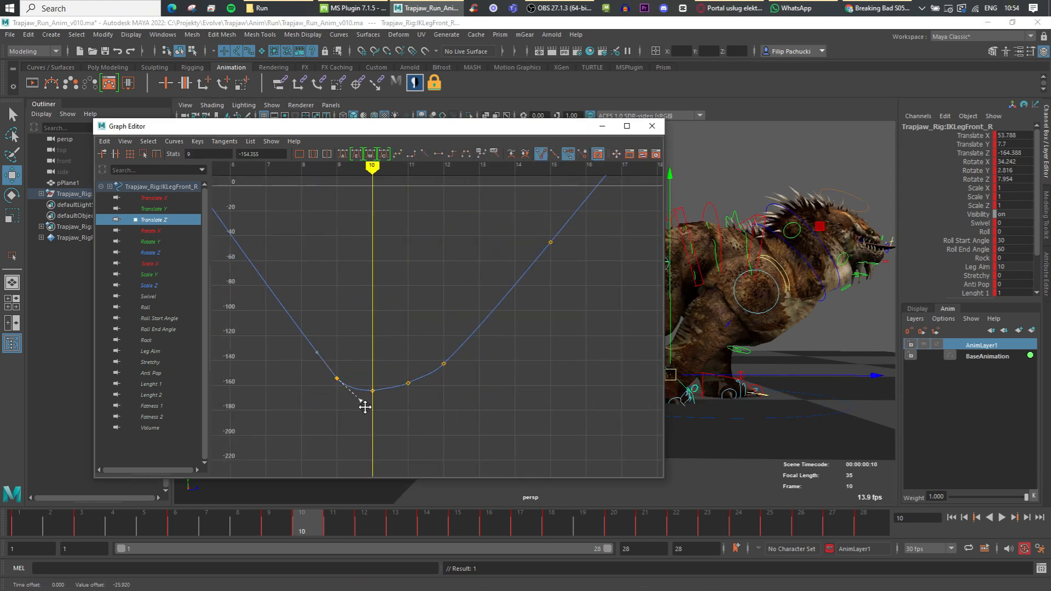
Delete the frame 11 Translate Z key and nudge the frame 12 key slightly down to round the curve's low point.
{"action": "left_click", "coordinate": [386, 364]}
{"action": "scroll", "coordinate": [398, 334], "scroll_direction": "down", "scroll_amount": 3}
{"action": "left_click_drag", "start_coordinate": [405, 341], "coordinate": [422, 372]}
{"action": "key", "text": "Delete"}
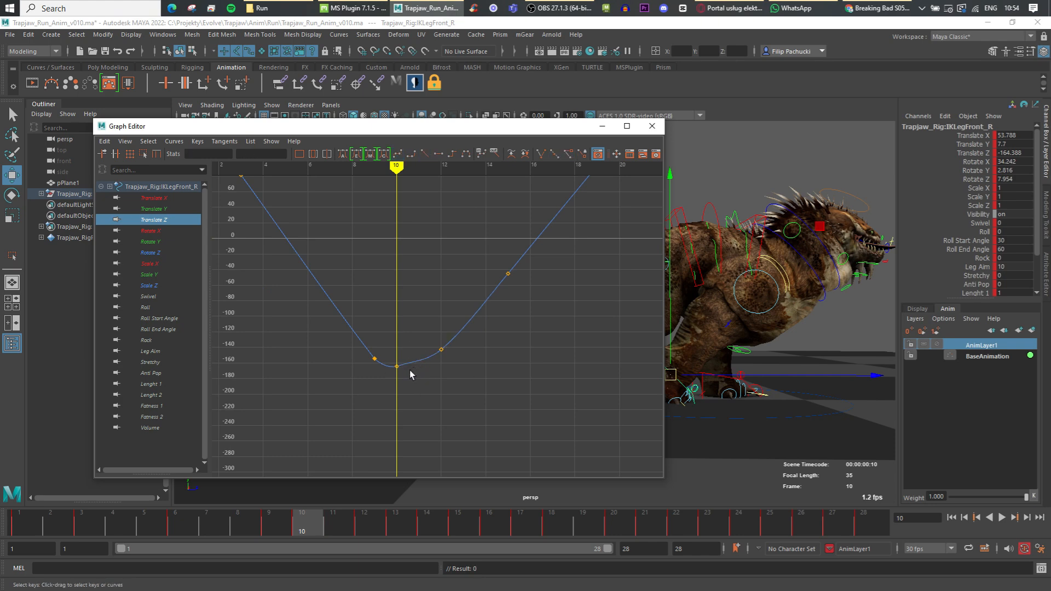
{"action": "left_click_drag", "start_coordinate": [405, 355], "coordinate": [366, 361]}
{"action": "left_click_drag", "start_coordinate": [426, 323], "coordinate": [450, 353]}
{"action": "middle_click_drag", "start_coordinate": [450, 354], "coordinate": [449, 356]}
Lower the Translate Z key at frame 15 to -59.519.
{"action": "scroll", "coordinate": [450, 356], "scroll_direction": "down", "scroll_amount": 5}
{"action": "left_click_drag", "start_coordinate": [456, 295], "coordinate": [472, 320]}
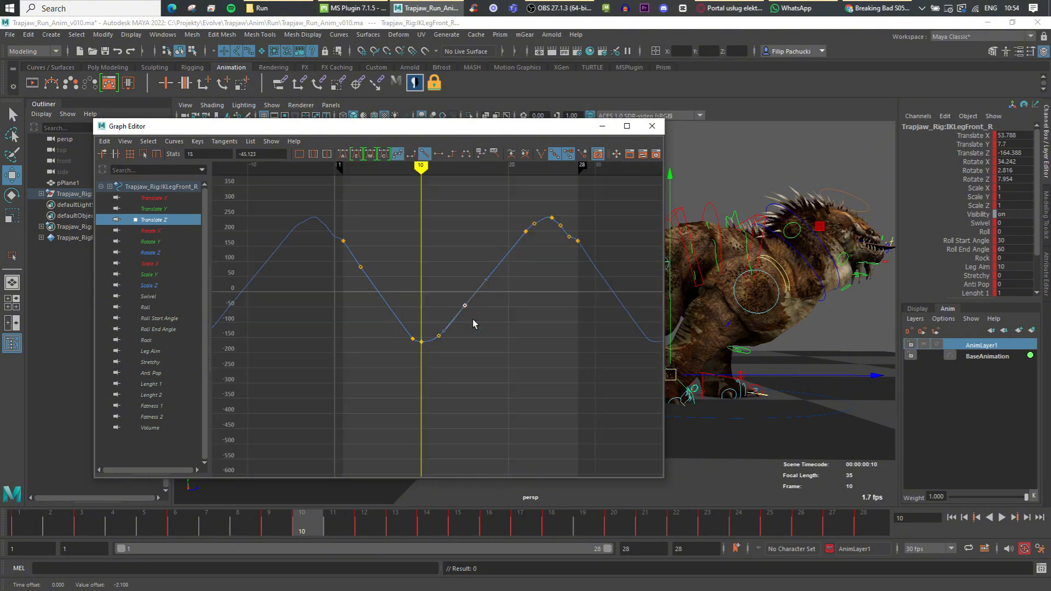
{"action": "middle_click_drag", "start_coordinate": [472, 321], "coordinate": [473, 326]}
Smooth the peak of the right front leg's Translate Z curve by deleting the keys at frames 23, 26 and 27.
{"action": "middle_click_drag", "start_coordinate": [557, 252], "coordinate": [446, 369], "text": "alt"}
{"action": "scroll", "coordinate": [446, 369], "scroll_direction": "up", "scroll_amount": 5}
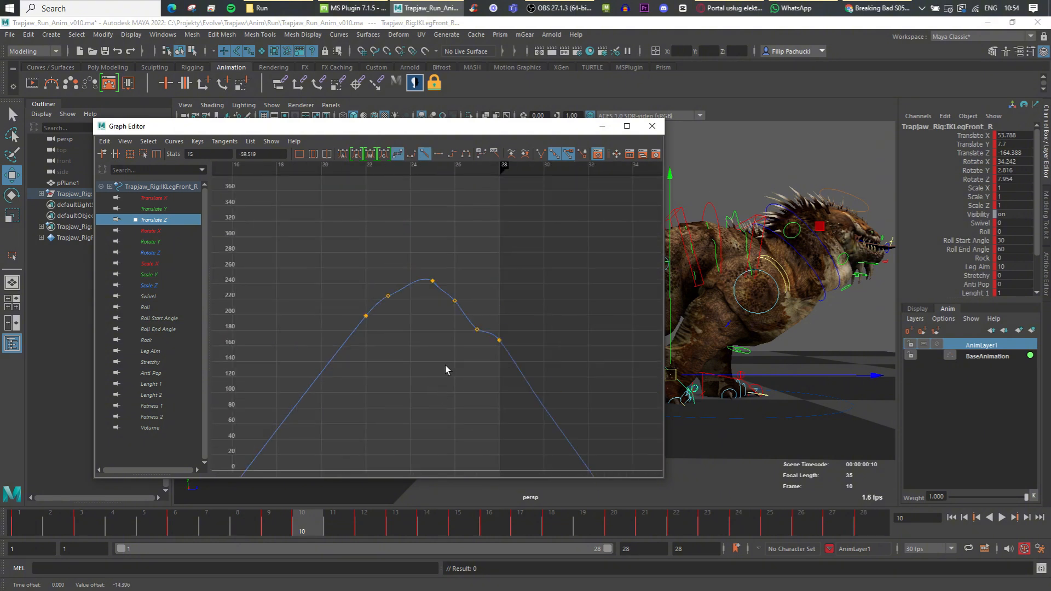
{"action": "left_click_drag", "start_coordinate": [464, 317], "coordinate": [479, 346]}
{"action": "left_click_drag", "start_coordinate": [454, 284], "coordinate": [482, 343]}
{"action": "key", "text": "Delete"}
{"action": "left_click_drag", "start_coordinate": [423, 267], "coordinate": [441, 294]}
{"action": "left_click_drag", "start_coordinate": [455, 264], "coordinate": [445, 299]}
{"action": "left_click", "coordinate": [370, 267]}
Narrow the Graph Editor, play the run cycle and select the IKLegFront_L control.
{"action": "scroll", "coordinate": [368, 328], "scroll_direction": "down", "scroll_amount": 5}
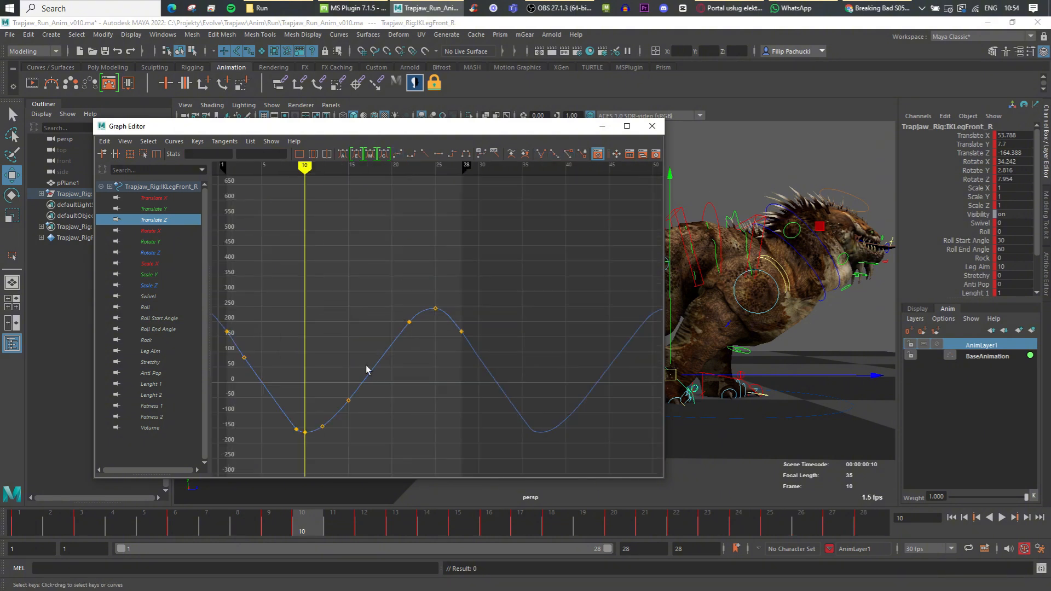
{"action": "middle_click_drag", "start_coordinate": [366, 369], "coordinate": [383, 345], "text": "alt"}
{"action": "left_click_drag", "start_coordinate": [664, 298], "coordinate": [534, 301]}
{"action": "middle_click_drag", "start_coordinate": [699, 375], "coordinate": [633, 375], "text": "alt"}
{"action": "key", "text": "alt+v"}
{"action": "left_click_drag", "start_coordinate": [263, 505], "coordinate": [139, 501]}
{"action": "left_click", "coordinate": [703, 398]}
{"action": "left_click_drag", "start_coordinate": [703, 400], "coordinate": [681, 406], "text": "alt"}
Move the IKLegFront_L control slightly forward at frame 7.
{"action": "left_click", "coordinate": [76, 528]}
{"action": "left_click_drag", "start_coordinate": [76, 531], "coordinate": [192, 531]}
{"action": "key", "text": "period"}
{"action": "left_click_drag", "start_coordinate": [742, 376], "coordinate": [756, 376]}
{"action": "key", "text": "comma"}
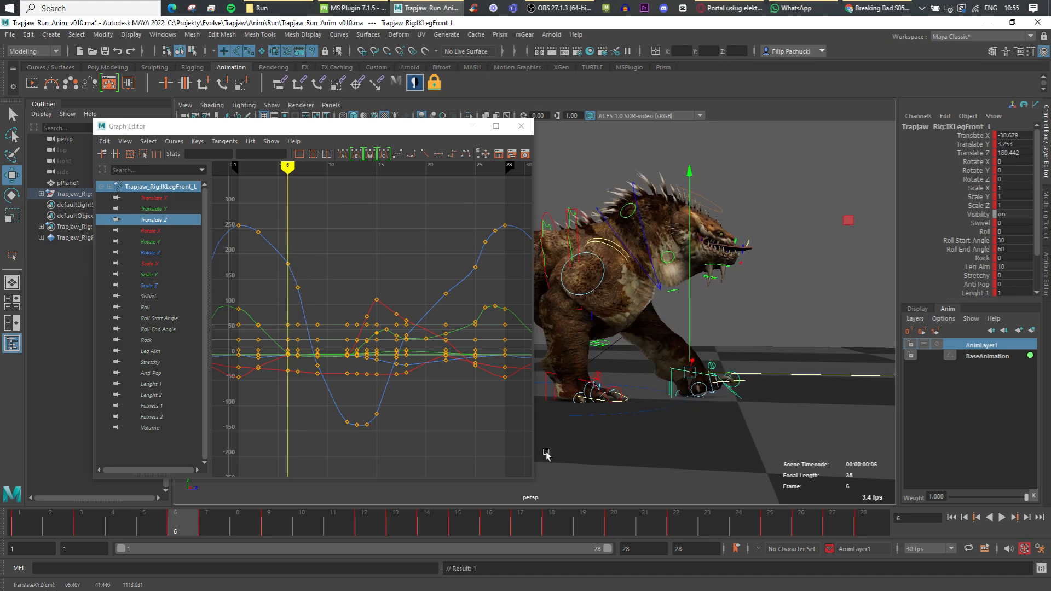
Isolate the Translate Z curve of IKLegFront_L and raise its frame 9 key to about 48, checking the foot's motion.
{"action": "key", "text": "period"}
{"action": "left_click", "coordinate": [163, 220]}
{"action": "left_click", "coordinate": [243, 524]}
{"action": "left_click_drag", "start_coordinate": [243, 525], "coordinate": [267, 520]}
{"action": "left_click_drag", "start_coordinate": [308, 354], "coordinate": [328, 383]}
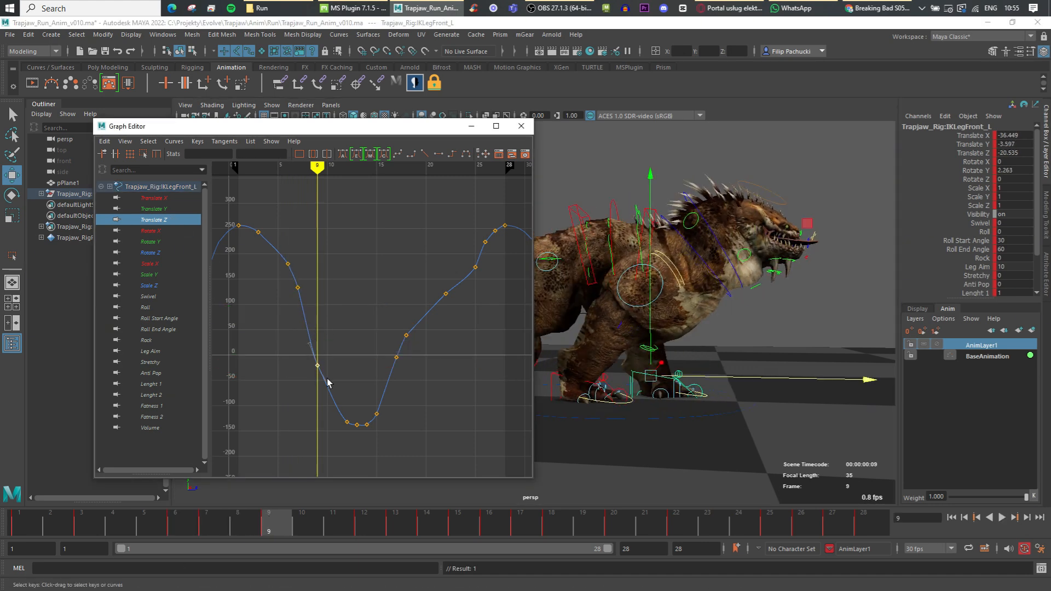
{"action": "middle_click_drag", "start_coordinate": [333, 358], "coordinate": [334, 355], "text": "shift"}
{"action": "mouse_move", "coordinate": [237, 526]}
{"action": "left_mouse_down"}
{"action": "mouse_move", "coordinate": [225, 528]}
{"action": "mouse_move", "coordinate": [274, 523]}
{"action": "mouse_move", "coordinate": [247, 527]}
{"action": "left_mouse_up"}
{"action": "left_click_drag", "start_coordinate": [247, 527], "coordinate": [274, 523]}
{"action": "middle_click_drag", "start_coordinate": [275, 414], "coordinate": [275, 409], "text": "shift"}
{"action": "left_click_drag", "start_coordinate": [252, 520], "coordinate": [274, 519]}
{"action": "middle_click_drag", "start_coordinate": [314, 414], "coordinate": [314, 409], "text": "shift"}
{"action": "mouse_move", "coordinate": [267, 525]}
{"action": "left_mouse_down"}
{"action": "mouse_move", "coordinate": [211, 521]}
{"action": "mouse_move", "coordinate": [268, 528]}
{"action": "left_mouse_up"}
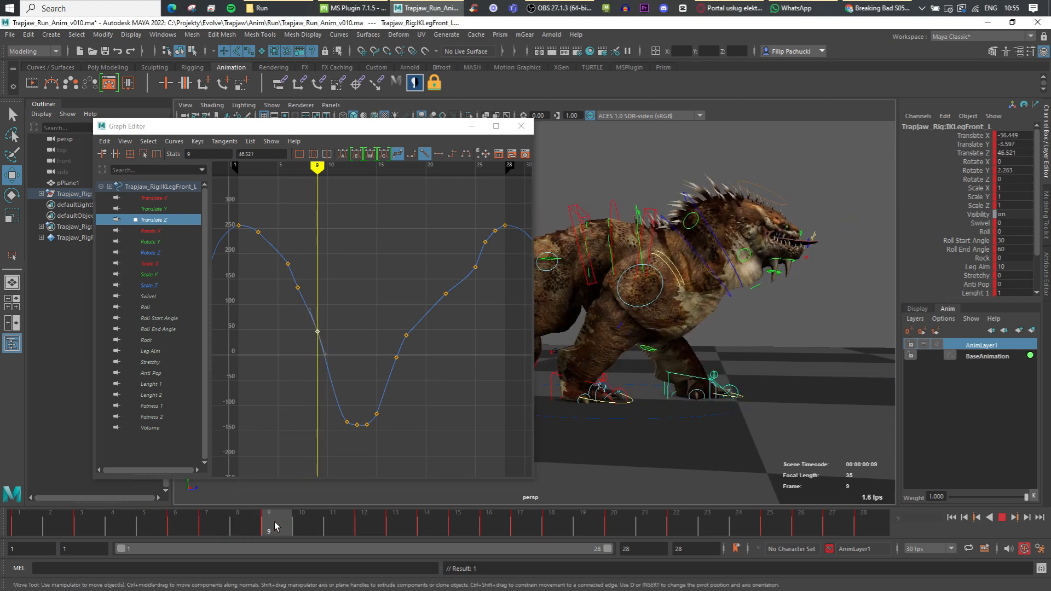
Adjust the left front leg's frame 12 Translate Z key to about -117 and remove the frame 9 key.
{"action": "middle_click_drag", "start_coordinate": [340, 417], "coordinate": [341, 415], "text": "shift"}
{"action": "left_click_drag", "start_coordinate": [334, 529], "coordinate": [364, 526]}
{"action": "middle_click_drag", "start_coordinate": [356, 419], "coordinate": [356, 418], "text": "shift"}
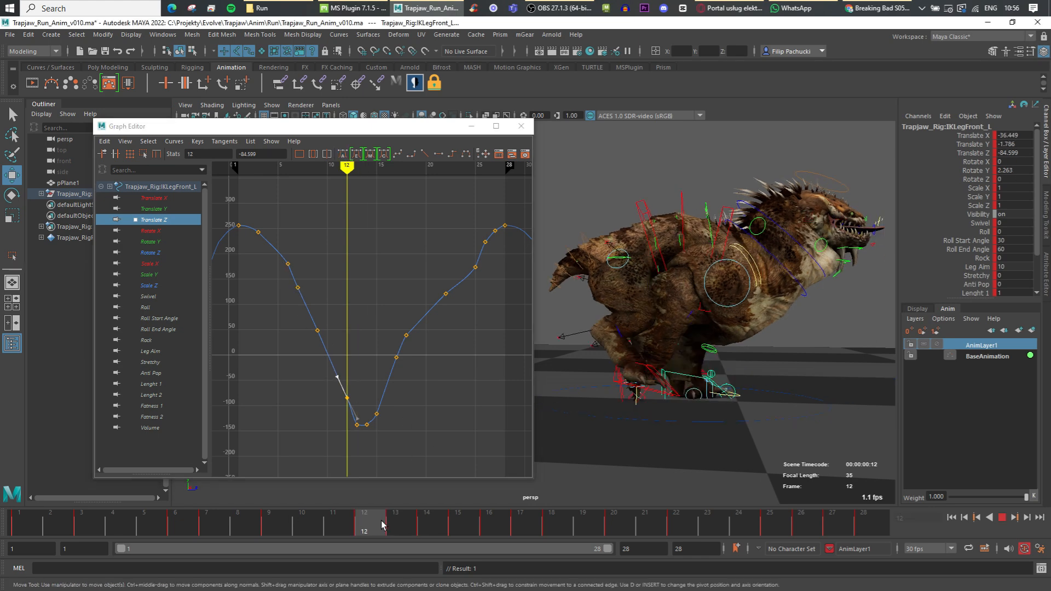
{"action": "mouse_move", "coordinate": [353, 526]}
{"action": "left_mouse_down"}
{"action": "mouse_move", "coordinate": [55, 526]}
{"action": "mouse_move", "coordinate": [364, 517]}
{"action": "left_mouse_up"}
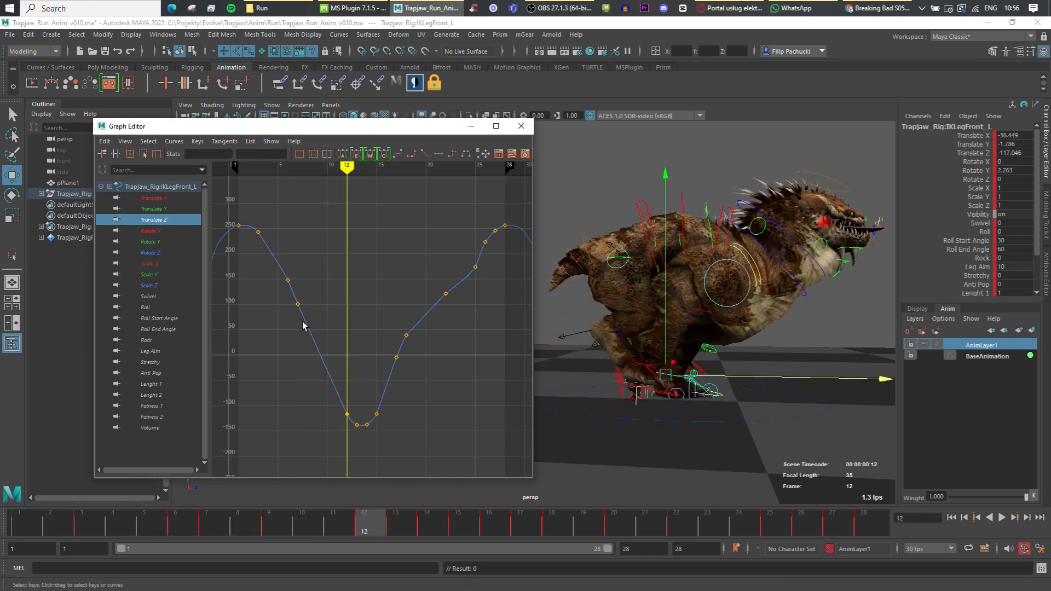
Lower the left front leg's Translate Z keys at frames 1 and 3 together, bringing frame 3 to about 216.
{"action": "mouse_move", "coordinate": [207, 520]}
{"action": "left_mouse_down"}
{"action": "mouse_move", "coordinate": [258, 518]}
{"action": "mouse_move", "coordinate": [193, 519]}
{"action": "mouse_move", "coordinate": [268, 519]}
{"action": "mouse_move", "coordinate": [33, 519]}
{"action": "mouse_move", "coordinate": [212, 510]}
{"action": "mouse_move", "coordinate": [194, 510]}
{"action": "left_mouse_up"}
{"action": "middle_click_drag", "start_coordinate": [226, 211], "coordinate": [270, 222], "text": "alt"}
{"action": "left_click_drag", "start_coordinate": [270, 223], "coordinate": [313, 257]}
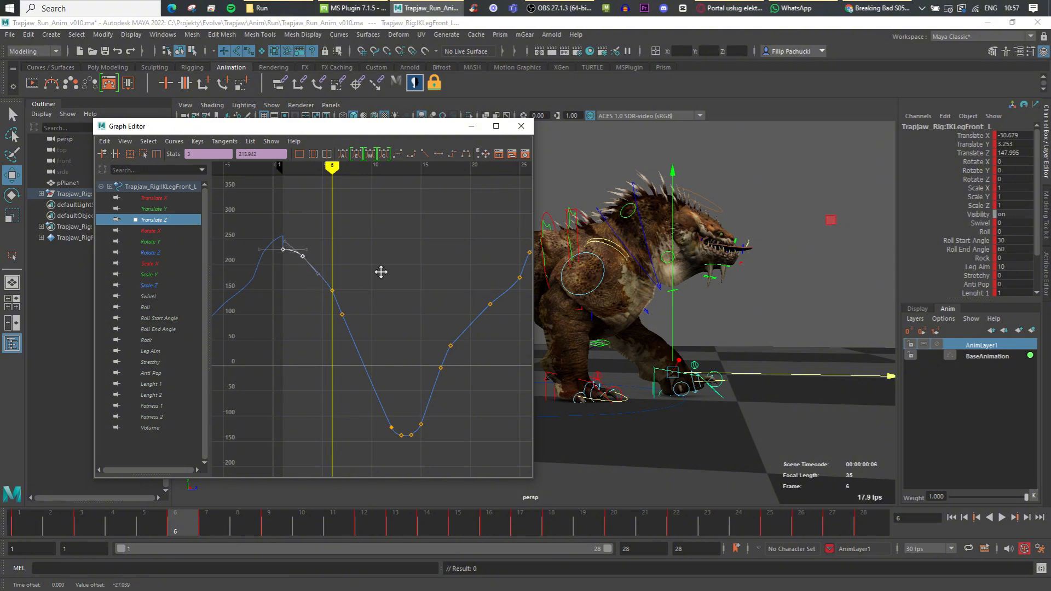
{"action": "middle_click_drag", "start_coordinate": [382, 273], "coordinate": [314, 278], "text": "alt"}
{"action": "left_click_drag", "start_coordinate": [458, 230], "coordinate": [489, 267]}
{"action": "middle_click_drag", "start_coordinate": [483, 269], "coordinate": [483, 277], "text": "shift"}
{"action": "key", "text": "ctrl+z"}
Lower the upper Translate Z keys at both ends of the left front leg's loop together.
{"action": "middle_click_drag", "start_coordinate": [407, 282], "coordinate": [459, 281], "text": "alt"}
{"action": "scroll", "coordinate": [459, 281], "scroll_direction": "down", "scroll_amount": 3}
{"action": "left_click_drag", "start_coordinate": [273, 204], "coordinate": [483, 294]}
{"action": "middle_click_drag", "start_coordinate": [484, 294], "coordinate": [483, 302], "text": "shift"}
Smooth the rising part of the Translate Z curve by lowering the frame 18 key and setting frame 22 to 118.042, then play.
{"action": "scroll", "coordinate": [330, 304], "scroll_direction": "up", "scroll_amount": 3}
{"action": "left_click_drag", "start_coordinate": [292, 260], "coordinate": [327, 290]}
{"action": "middle_click_drag", "start_coordinate": [327, 290], "coordinate": [327, 284], "text": "shift"}
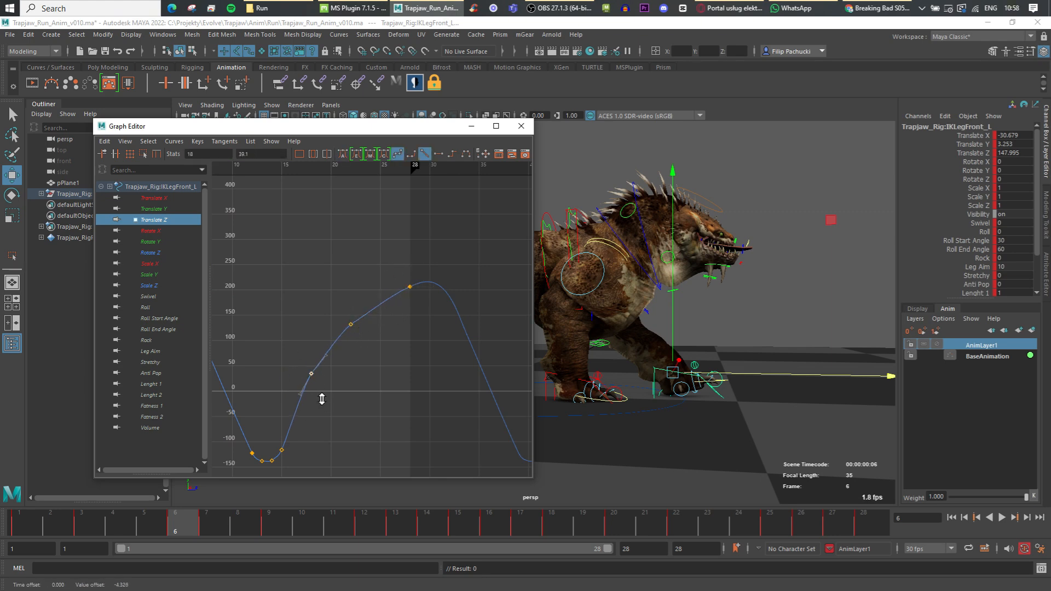
{"action": "left_click", "coordinate": [1003, 517]}
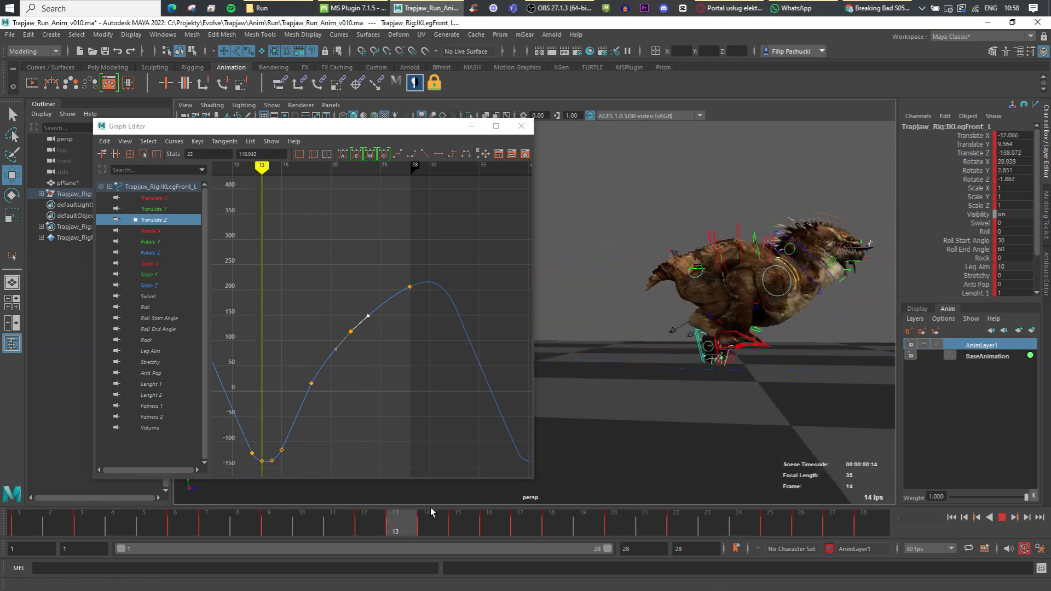
Move the IKLegFront_L control slightly forward around frame 12 after comparing the neighbouring keys.
{"action": "left_click_drag", "start_coordinate": [246, 513], "coordinate": [368, 510]}
{"action": "key", "text": "comma"}
{"action": "key", "text": "comma"}
{"action": "key", "text": "period"}
{"action": "key", "text": "comma"}
{"action": "left_click_drag", "start_coordinate": [767, 350], "coordinate": [774, 349]}
Move the IKLegFront_L control forward at frames 13 and 14, bringing frame 14's Translate Z to about -119.7.
{"action": "key", "text": "period"}
{"action": "key", "text": "period"}
{"action": "key", "text": "comma"}
{"action": "key", "text": "period"}
{"action": "key", "text": "period"}
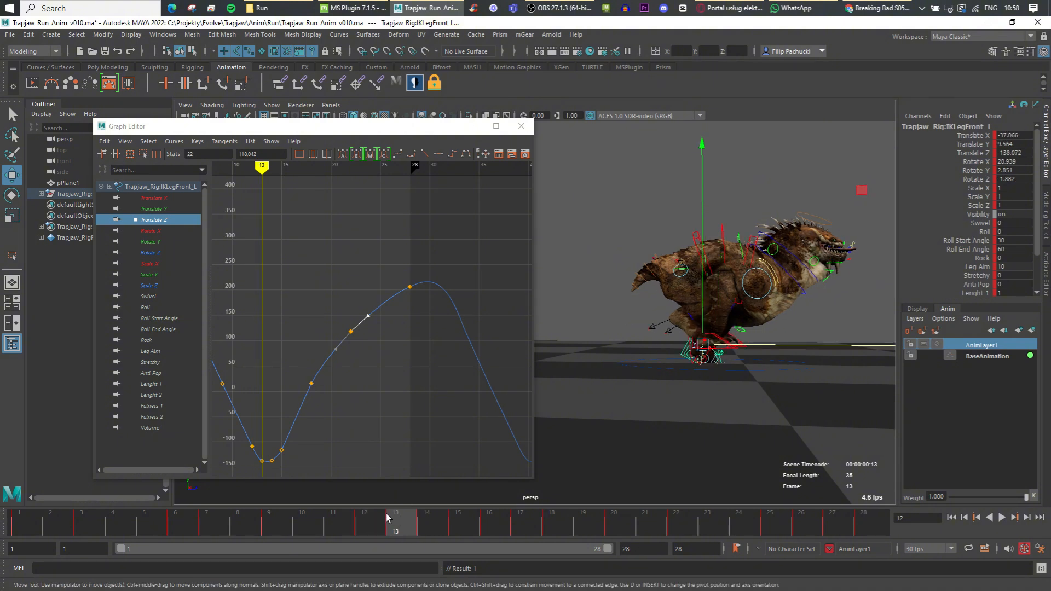
{"action": "key", "text": "period"}
{"action": "left_click_drag", "start_coordinate": [776, 340], "coordinate": [783, 339]}
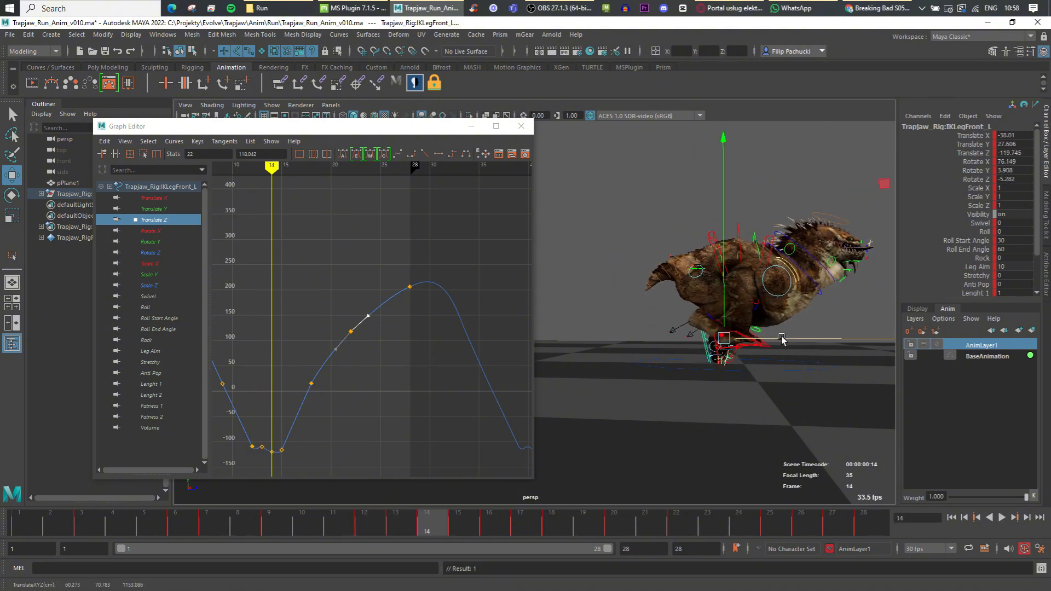
{"action": "left_click_drag", "start_coordinate": [267, 441], "coordinate": [291, 457]}
{"action": "middle_click_drag", "start_coordinate": [290, 453], "coordinate": [310, 366]}
{"action": "left_click", "coordinate": [274, 427]}
{"action": "scroll", "coordinate": [310, 366], "scroll_direction": "up", "scroll_amount": 5}
{"action": "key", "text": "ctrl+z"}
{"action": "key", "text": "ctrl+z"}
Smooth the curve's low point with auto tangents and the frame 14 key removed, and lower the frame 18 key to about 1.2.
{"action": "left_click_drag", "start_coordinate": [308, 370], "coordinate": [408, 459]}
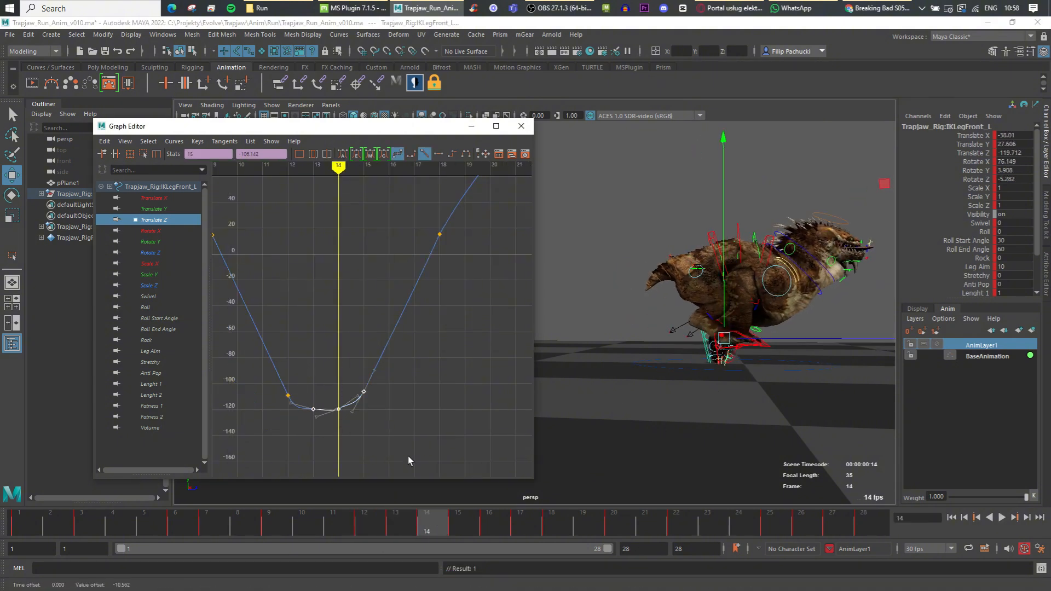
{"action": "left_click", "coordinate": [343, 154]}
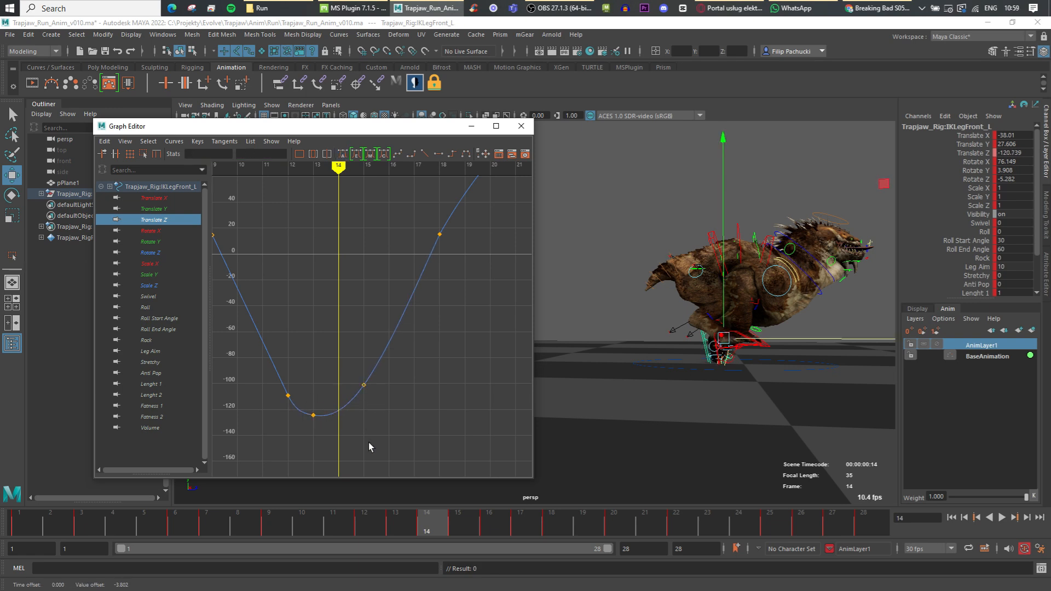
{"action": "scroll", "coordinate": [342, 386], "scroll_direction": "down", "scroll_amount": 5}
{"action": "left_click_drag", "start_coordinate": [364, 308], "coordinate": [395, 351]}
{"action": "middle_click_drag", "start_coordinate": [395, 351], "coordinate": [396, 359], "text": "shift"}
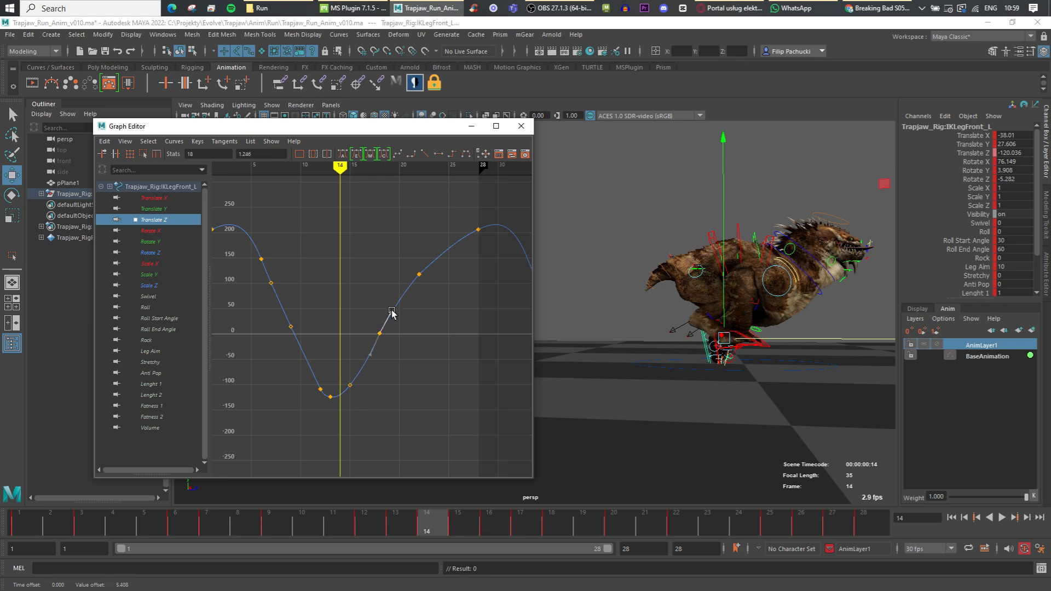
{"action": "key", "text": "alt+v"}
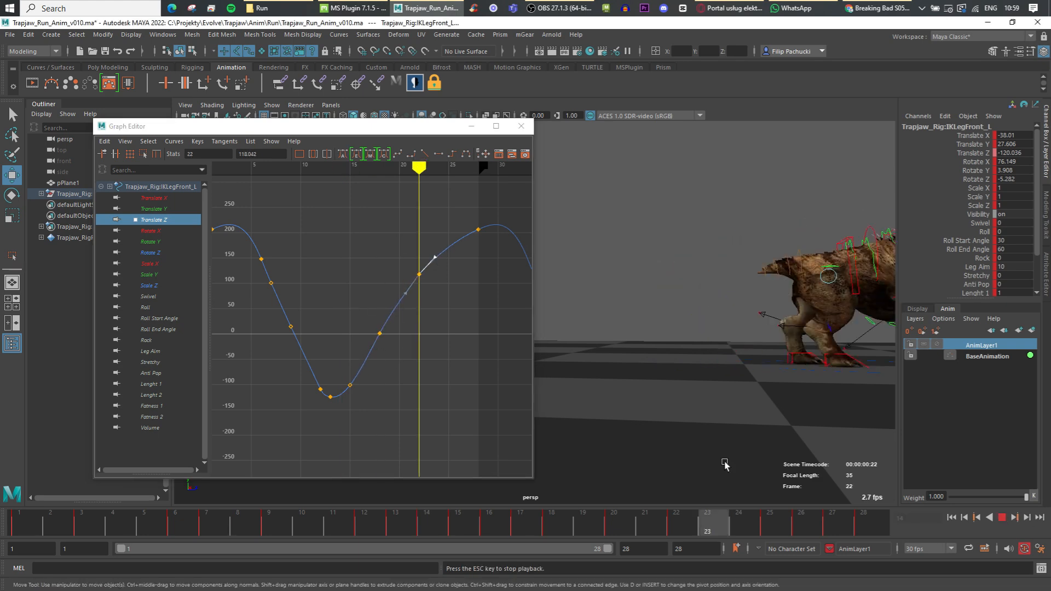
Select the IKLeg_R rear leg control, go to frame 20 and isolate its Translate Z curve.
{"action": "key", "text": "alt+v"}
{"action": "left_click_drag", "start_coordinate": [725, 465], "coordinate": [681, 438], "text": "alt"}
{"action": "left_click_drag", "start_coordinate": [534, 274], "coordinate": [434, 306]}
{"action": "middle_click_drag", "start_coordinate": [599, 421], "coordinate": [599, 415], "text": "alt"}
{"action": "left_click_drag", "start_coordinate": [599, 414], "coordinate": [602, 392], "text": "alt"}
{"action": "left_click", "coordinate": [799, 323]}
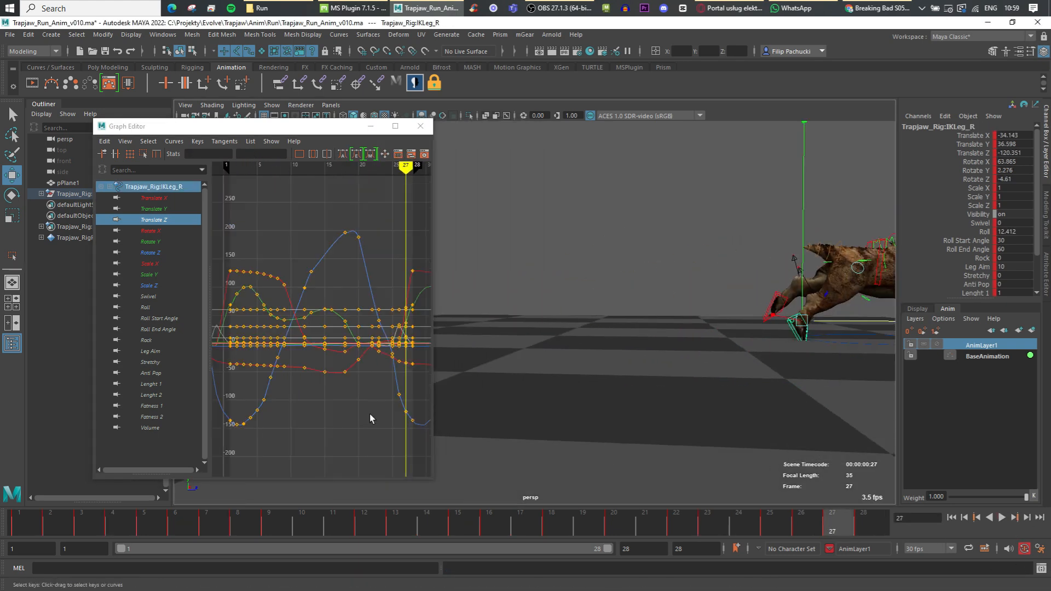
{"action": "left_click_drag", "start_coordinate": [98, 519], "coordinate": [616, 515]}
{"action": "right_click_drag", "start_coordinate": [647, 378], "coordinate": [691, 335], "text": "alt"}
{"action": "middle_click_drag", "start_coordinate": [691, 335], "coordinate": [658, 343], "text": "alt"}
{"action": "left_click", "coordinate": [157, 222]}
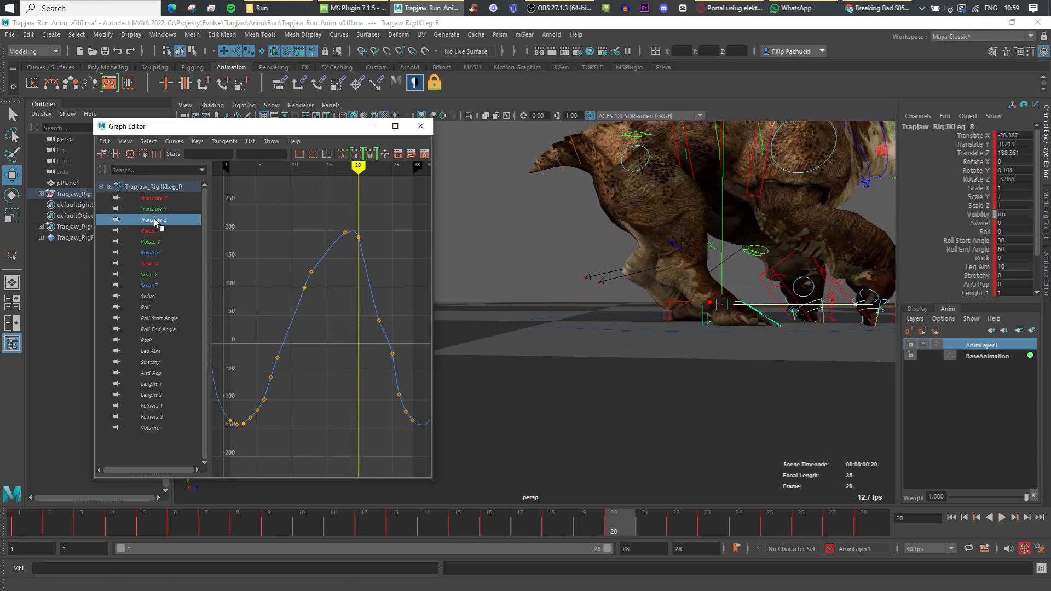
Delete the IKLeg_R Translate Z key at frame 13 and lower the frame 12 key to 91.278.
{"action": "middle_click_drag", "start_coordinate": [345, 375], "coordinate": [340, 410], "text": "alt"}
{"action": "key", "text": "Delete"}
{"action": "right_click_drag", "start_coordinate": [274, 350], "coordinate": [276, 275], "text": "alt"}
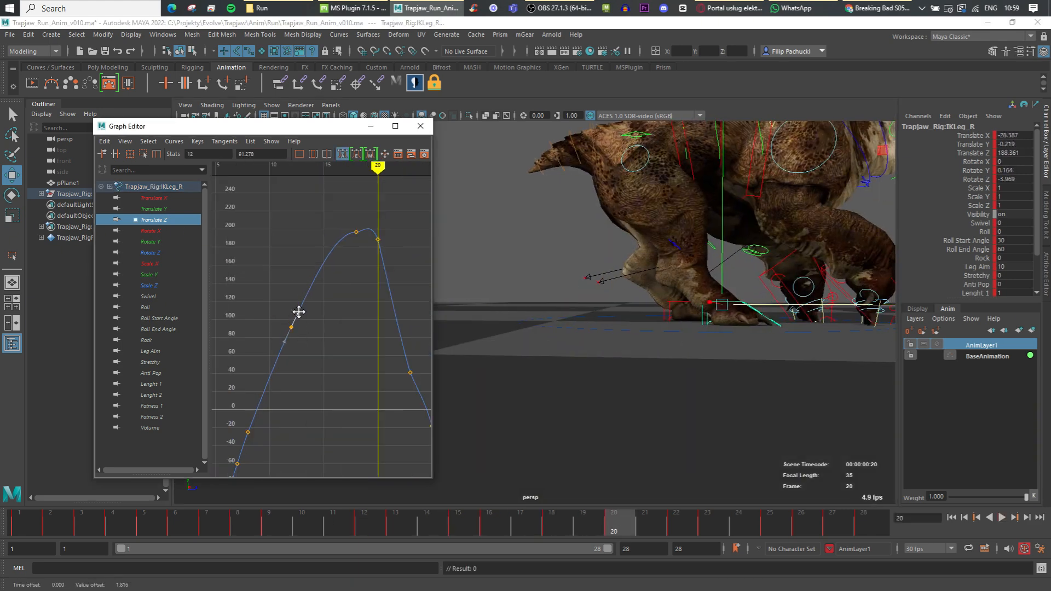
Raise the IKLeg_R Translate Z key at frame 23 to 47.798 and scrub through the neighbouring frames.
{"action": "right_click_drag", "start_coordinate": [419, 355], "coordinate": [387, 345], "text": "alt"}
{"action": "middle_click_drag", "start_coordinate": [386, 345], "coordinate": [339, 334], "text": "alt"}
{"action": "left_click_drag", "start_coordinate": [679, 529], "coordinate": [711, 529]}
{"action": "left_click_drag", "start_coordinate": [314, 323], "coordinate": [334, 366]}
{"action": "left_click_drag", "start_coordinate": [688, 527], "coordinate": [671, 526]}
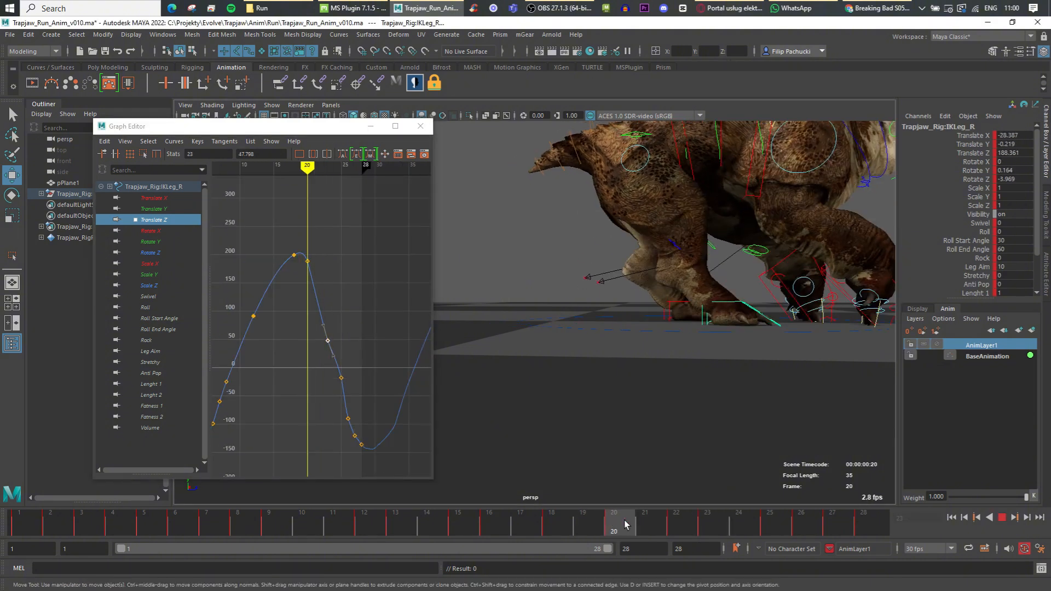
Key the IKLeg_R control at frame 22 and move it forward to a Translate Z of 101.847.
{"action": "key", "text": "s"}
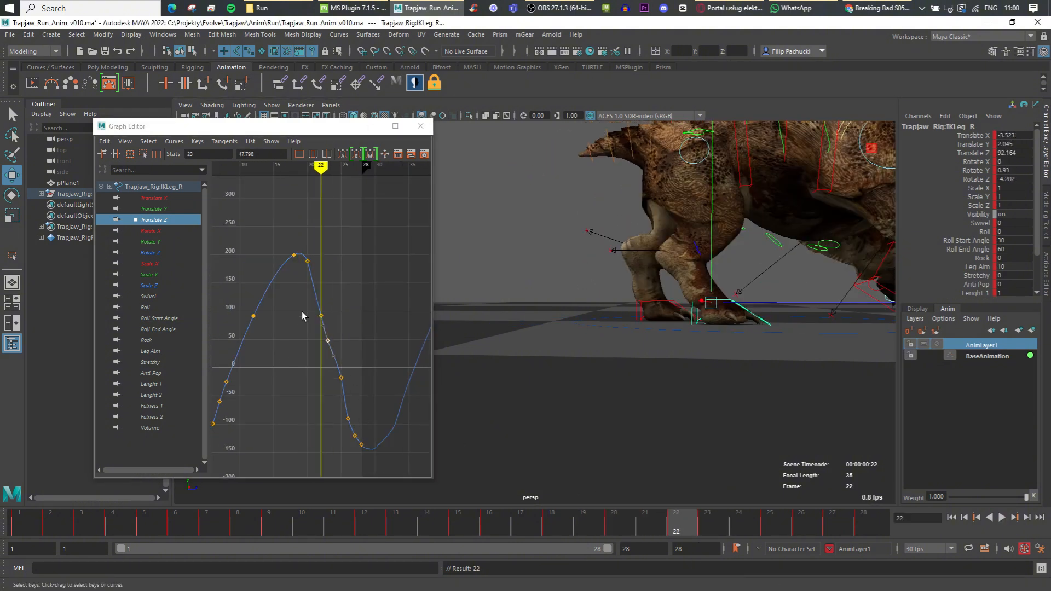
{"action": "left_click_drag", "start_coordinate": [314, 310], "coordinate": [324, 337]}
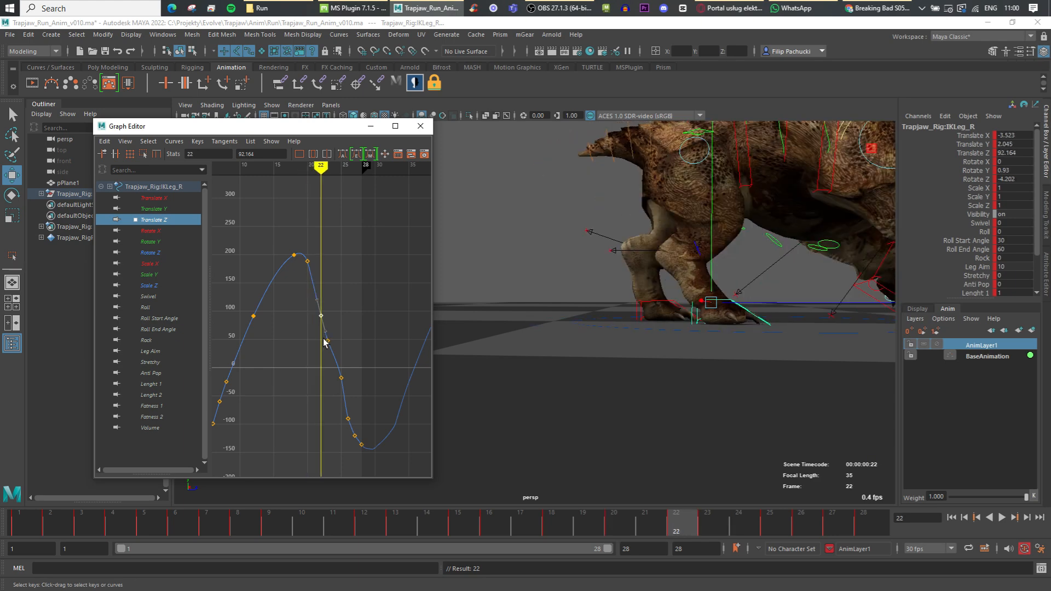
{"action": "left_click_drag", "start_coordinate": [711, 280], "coordinate": [719, 279]}
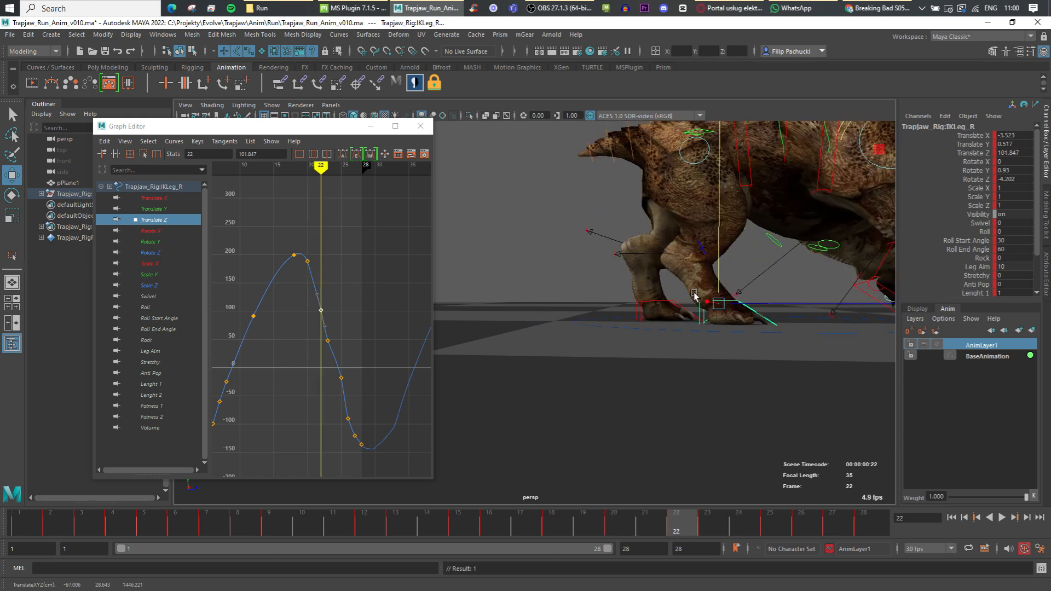
Play and scrub the rear foot's ground contact up to frame 26 and delete the Translate Z keys at frames 23 and 25.
{"action": "right_click_drag", "start_coordinate": [312, 274], "coordinate": [336, 378], "text": "alt+shift"}
{"action": "middle_click_drag", "start_coordinate": [360, 245], "coordinate": [341, 244], "text": "alt+shift"}
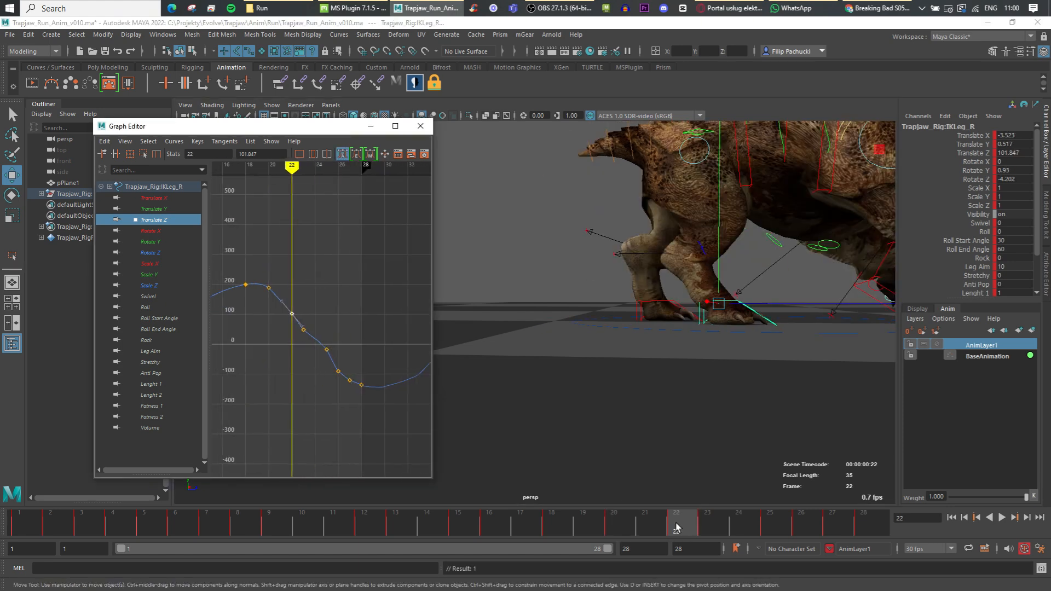
{"action": "left_click", "coordinate": [676, 535]}
{"action": "key", "text": "alt+v"}
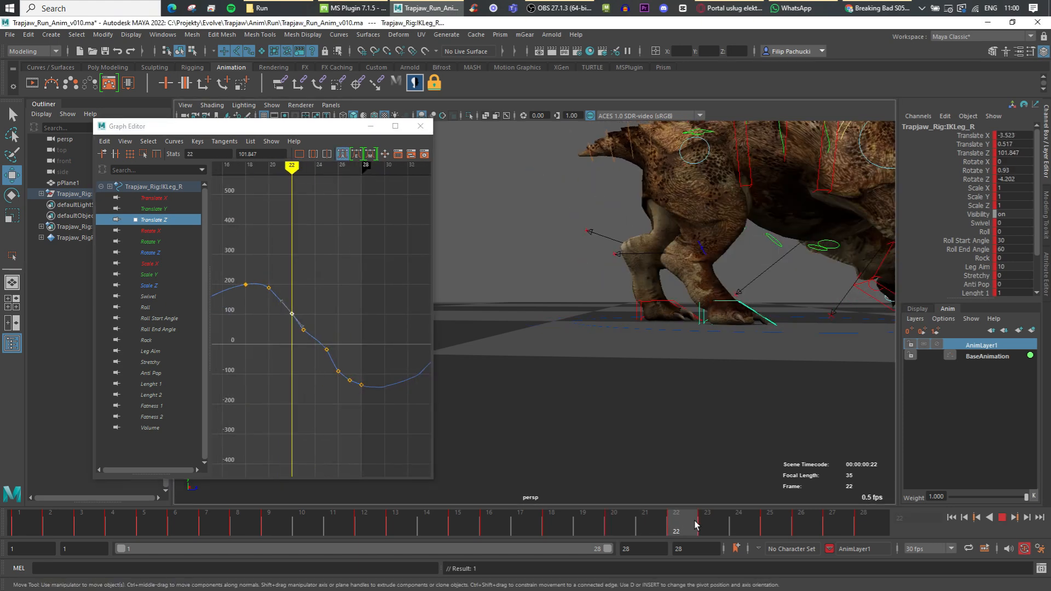
{"action": "left_click_drag", "start_coordinate": [697, 525], "coordinate": [814, 522]}
{"action": "left_click", "coordinate": [327, 334]}
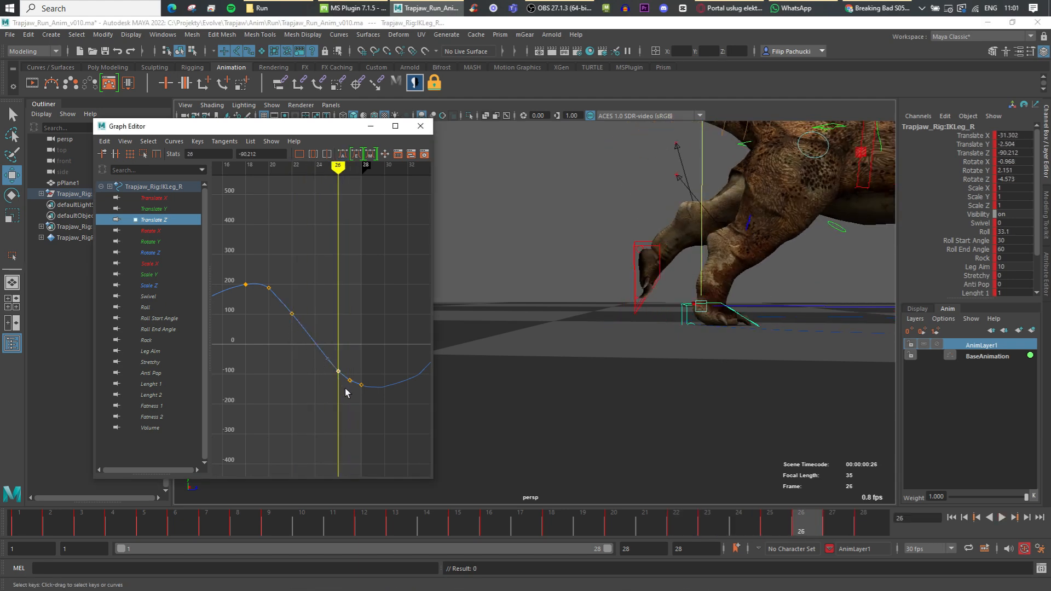
Raise the IKLeg_R Translate Z key at frame 26 to -77.413 and give it linear tangents.
{"action": "middle_click_drag", "start_coordinate": [346, 392], "coordinate": [345, 385]}
{"action": "left_click_drag", "start_coordinate": [433, 194], "coordinate": [588, 195]}
{"action": "left_click", "coordinate": [425, 154]}
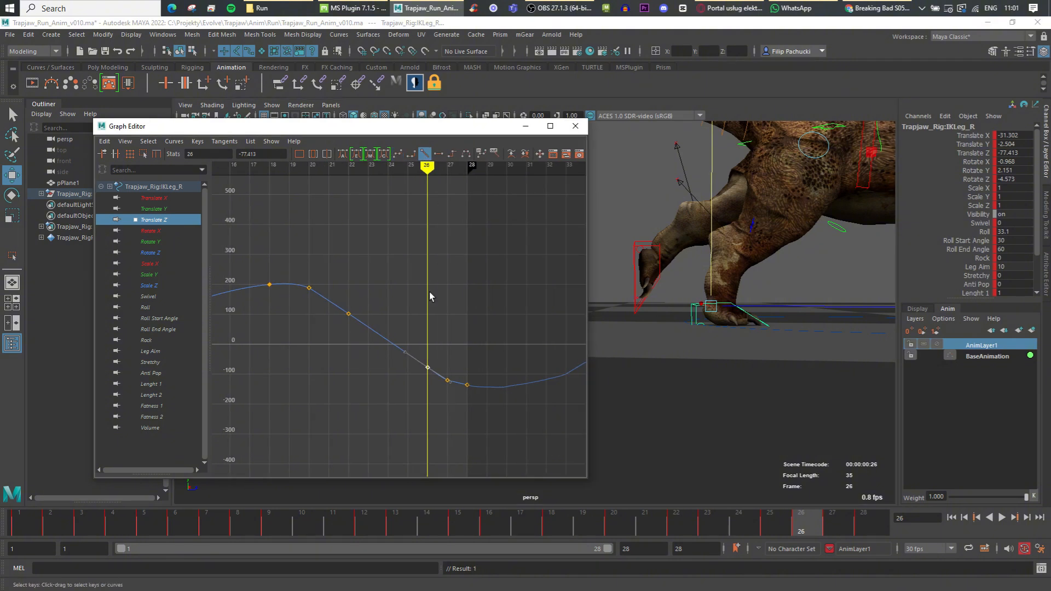
Raise the IKLeg_R Translate Z keys at frames 20, 22 and 26 together, bringing frame 20 to 192.018.
{"action": "left_click_drag", "start_coordinate": [853, 519], "coordinate": [621, 513]}
{"action": "left_click_drag", "start_coordinate": [304, 256], "coordinate": [433, 377]}
{"action": "middle_click_drag", "start_coordinate": [433, 374], "coordinate": [434, 372], "text": "shift"}
Raise the IKLeg_R Translate Z key at frame 27 to -111.78 and play back the smoothed foot motion.
{"action": "scroll", "coordinate": [335, 282], "scroll_direction": "up", "scroll_amount": 2}
{"action": "left_click_drag", "start_coordinate": [463, 394], "coordinate": [484, 422]}
{"action": "middle_click_drag", "start_coordinate": [483, 404], "coordinate": [410, 359], "text": "alt"}
{"action": "scroll", "coordinate": [409, 359], "scroll_direction": "up", "scroll_amount": 2}
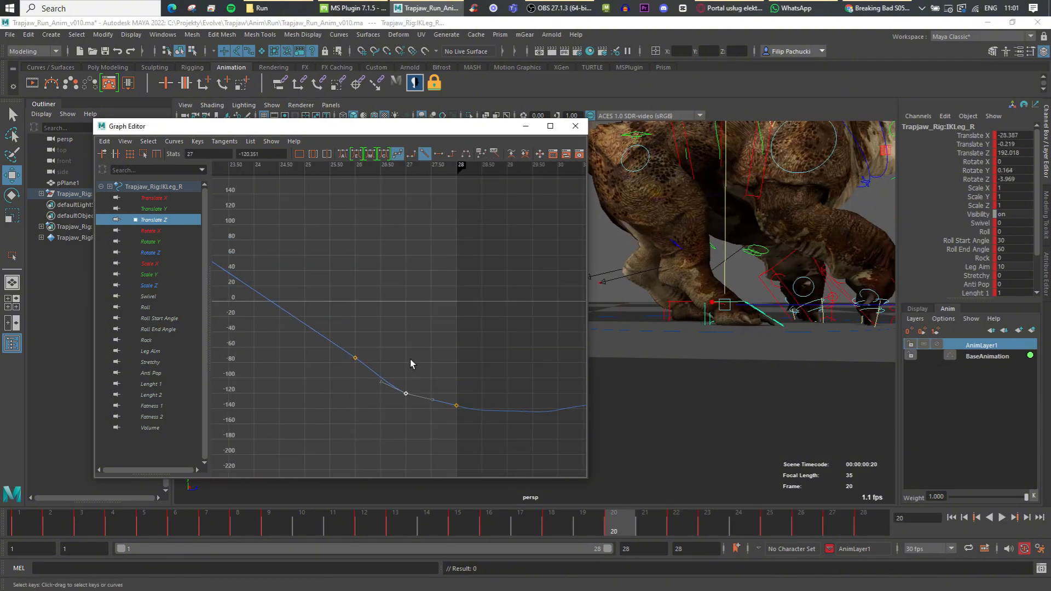
{"action": "left_click", "coordinate": [381, 374]}
{"action": "key", "text": "alt+v"}
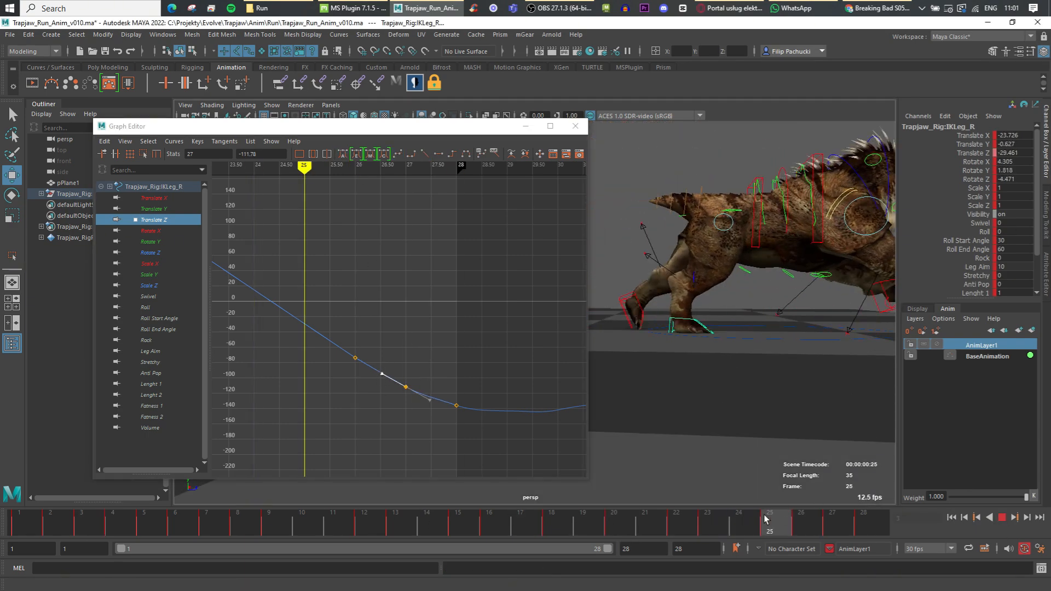
{"action": "key", "text": "alt+v"}
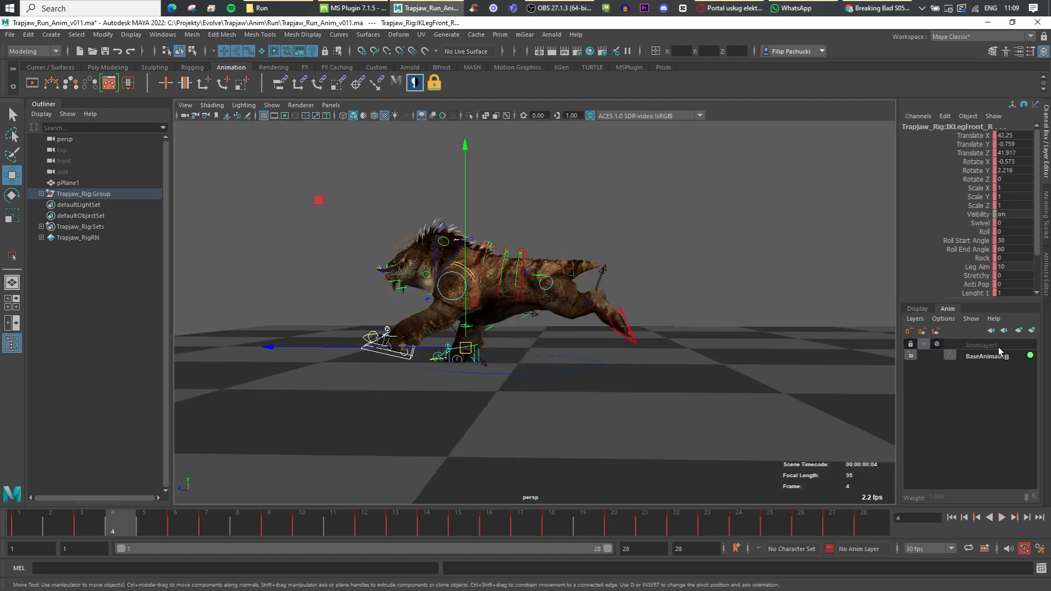
Create the animation layer AnimLayer2, add the selected front and rear IK leg controls to it, and activate BaseAnimation.
{"action": "left_click", "coordinate": [1000, 354]}
{"action": "left_click", "coordinate": [1019, 330]}
{"action": "left_click", "coordinate": [1001, 347]}
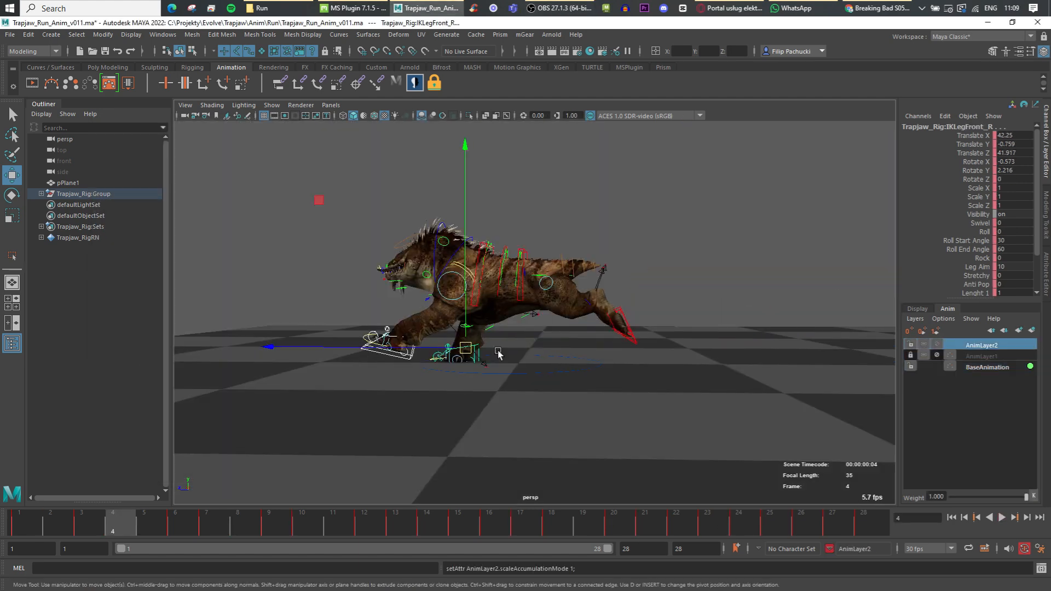
{"action": "left_click", "coordinate": [623, 327], "text": "shift"}
{"action": "left_click_drag", "start_coordinate": [624, 332], "coordinate": [476, 345], "text": "alt"}
{"action": "left_click", "coordinate": [683, 349], "text": "shift"}
{"action": "right_click", "coordinate": [992, 344]}
{"action": "left_click", "coordinate": [944, 65]}
{"action": "left_click", "coordinate": [987, 367]}
Select the IKLeg_R control at frame 20 and show its BaseAnimation Translate X curve in the Graph Editor.
{"action": "middle_click_drag", "start_coordinate": [756, 362], "coordinate": [683, 333], "text": "alt"}
{"action": "right_click_drag", "start_coordinate": [683, 333], "coordinate": [756, 340], "text": "alt"}
{"action": "left_click_drag", "start_coordinate": [153, 521], "coordinate": [618, 518]}
{"action": "left_click_drag", "start_coordinate": [625, 454], "coordinate": [638, 377], "text": "alt"}
{"action": "left_click", "coordinate": [644, 355]}
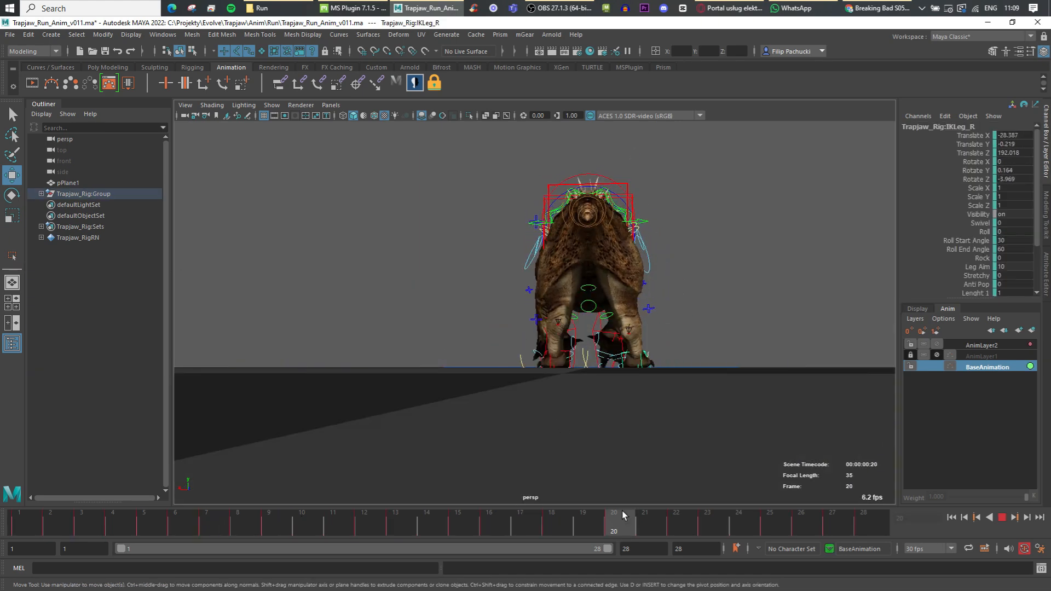
{"action": "left_click", "coordinate": [162, 34]}
{"action": "mouse_move", "coordinate": [262, 98]}
{"action": "left_click", "coordinate": [310, 96]}
{"action": "left_click", "coordinate": [26, 222]}
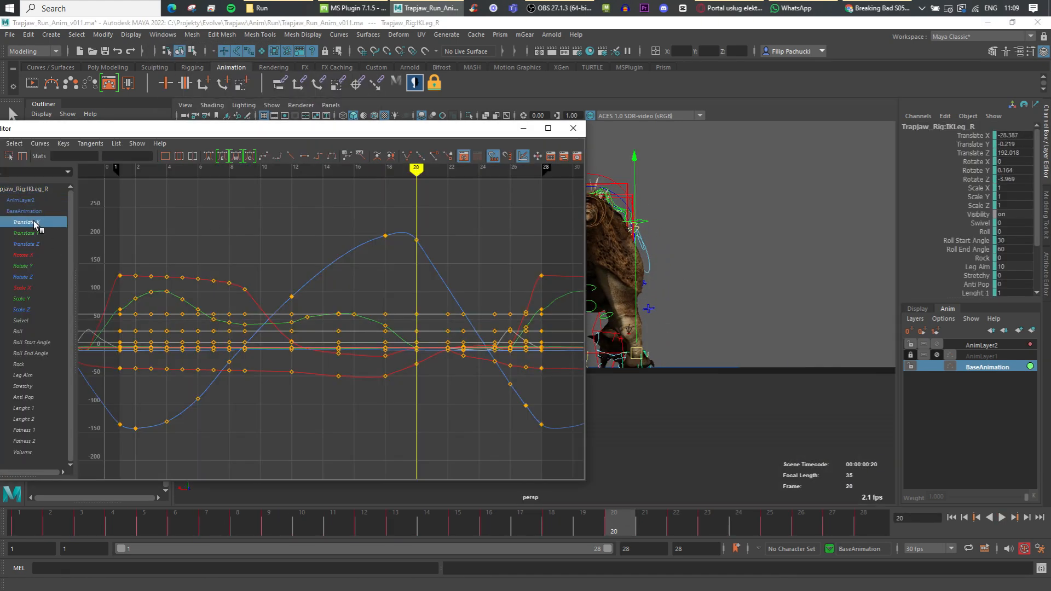
{"action": "left_click_drag", "start_coordinate": [580, 263], "coordinate": [435, 263]}
{"action": "mouse_move", "coordinate": [621, 523]}
{"action": "left_mouse_down"}
{"action": "mouse_move", "coordinate": [665, 522]}
{"action": "mouse_move", "coordinate": [616, 522]}
{"action": "left_mouse_up"}
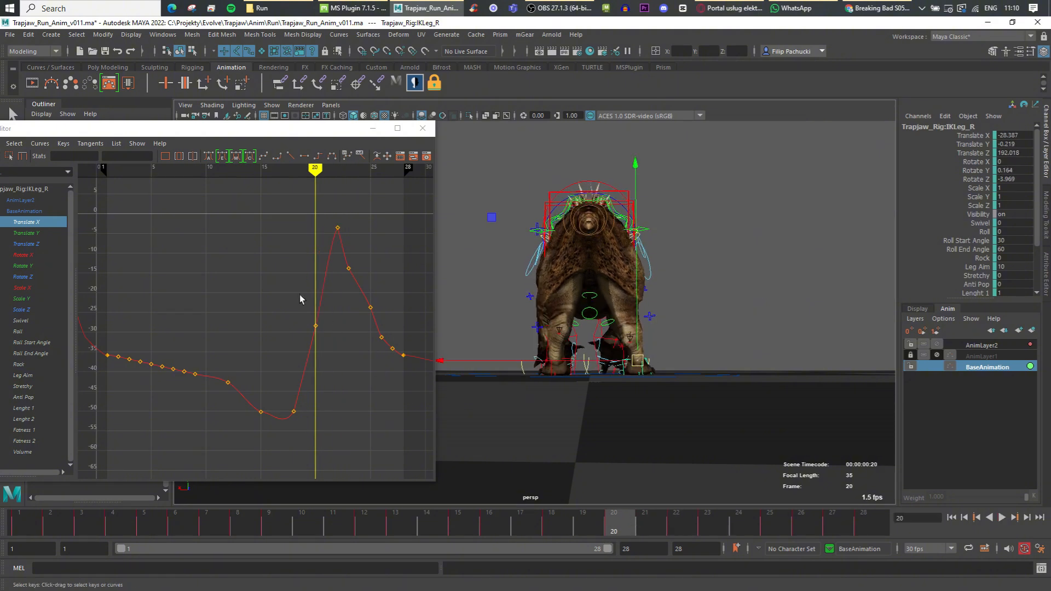
Level the IKLeg_R Translate X keys at frames 20 and 26 to -3.523 with linear tangents, deleting the keys at frames 23 and 25.
{"action": "left_click_drag", "start_coordinate": [300, 298], "coordinate": [330, 356]}
{"action": "middle_click_drag", "start_coordinate": [330, 357], "coordinate": [329, 259]}
{"action": "mouse_move", "coordinate": [621, 520]}
{"action": "left_mouse_down"}
{"action": "mouse_move", "coordinate": [850, 520]}
{"action": "mouse_move", "coordinate": [811, 524]}
{"action": "left_mouse_up"}
{"action": "left_click_drag", "start_coordinate": [374, 323], "coordinate": [387, 348]}
{"action": "middle_click_drag", "start_coordinate": [386, 348], "coordinate": [378, 234]}
{"action": "left_click_drag", "start_coordinate": [340, 256], "coordinate": [371, 325]}
{"action": "left_click_drag", "start_coordinate": [376, 235], "coordinate": [391, 240]}
{"action": "left_click", "coordinate": [291, 156]}
{"action": "left_click", "coordinate": [336, 236]}
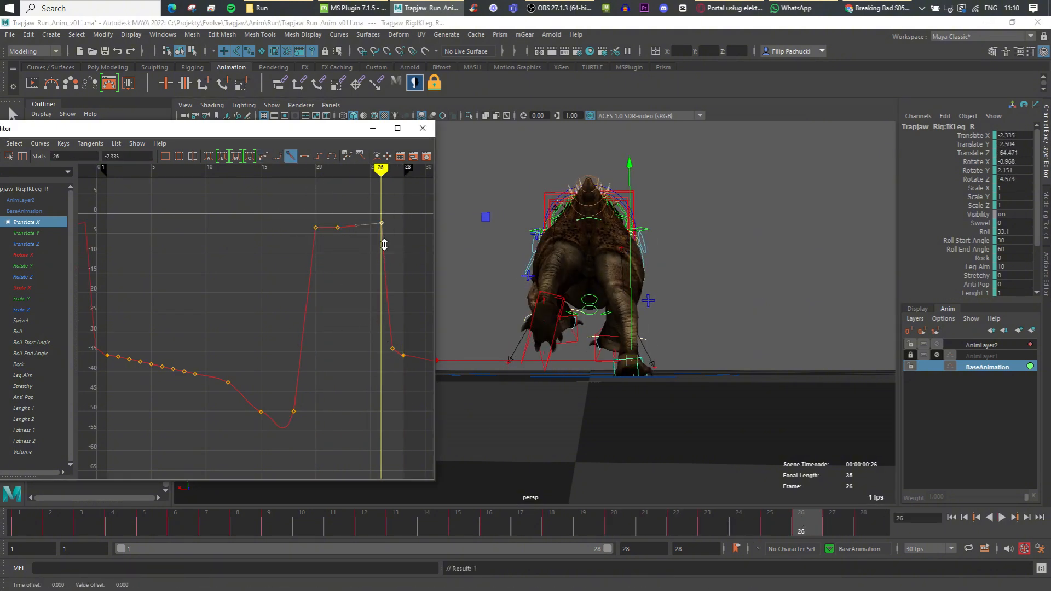
{"action": "middle_click_drag", "start_coordinate": [384, 244], "coordinate": [384, 249]}
{"action": "key", "text": "alt+v"}
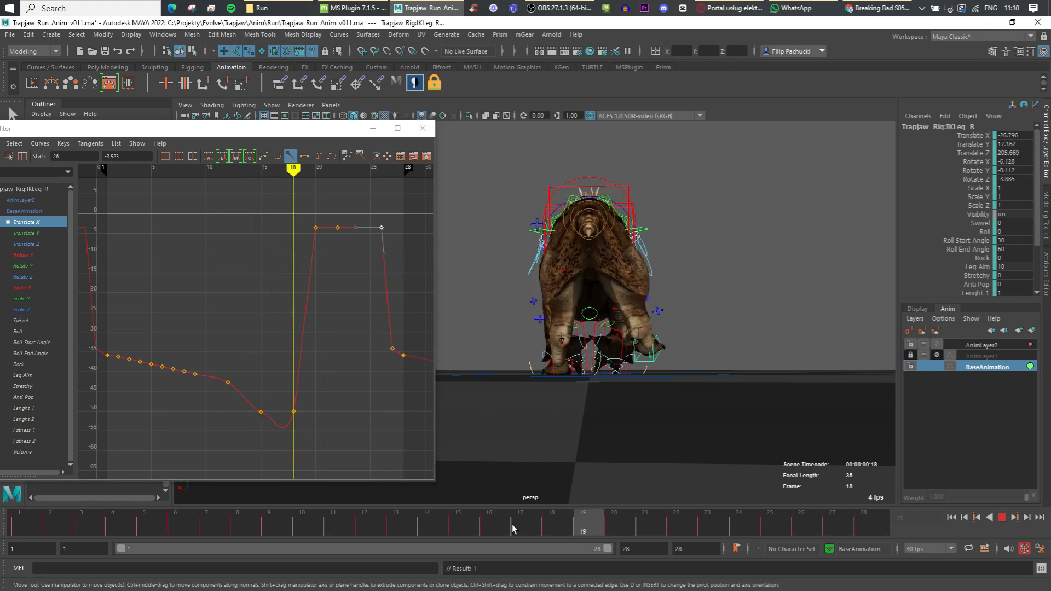
Delete the IKLeg_R Translate X keys at frames 15 and 18 and review the foot's motion up to frame 20.
{"action": "left_click_drag", "start_coordinate": [513, 526], "coordinate": [554, 527]}
{"action": "left_click_drag", "start_coordinate": [254, 379], "coordinate": [300, 421]}
{"action": "key", "text": "Delete"}
{"action": "scroll", "coordinate": [296, 410], "scroll_direction": "down", "scroll_amount": 3}
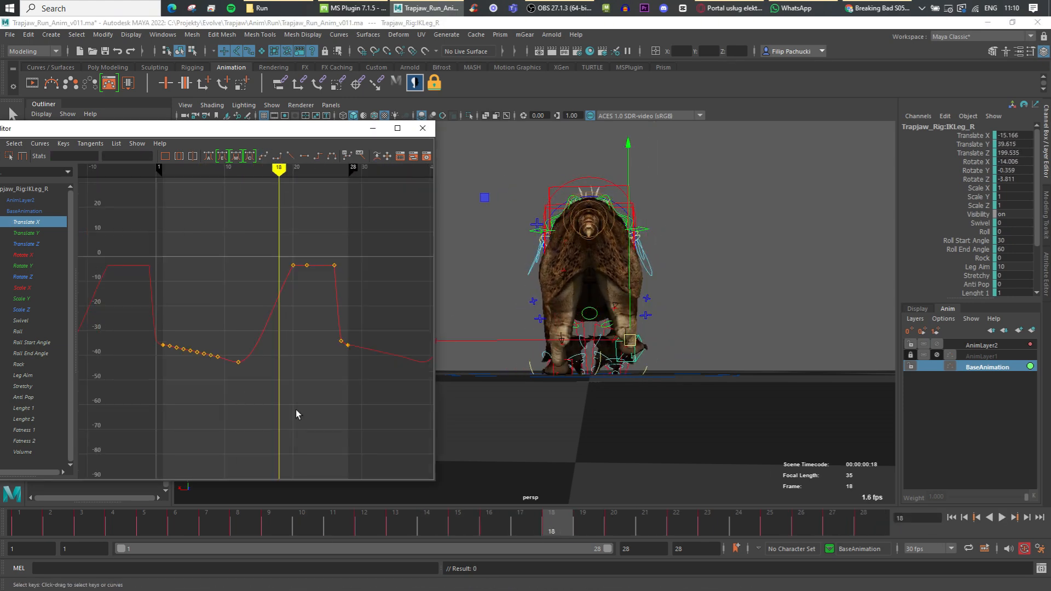
{"action": "key", "text": "alt+v"}
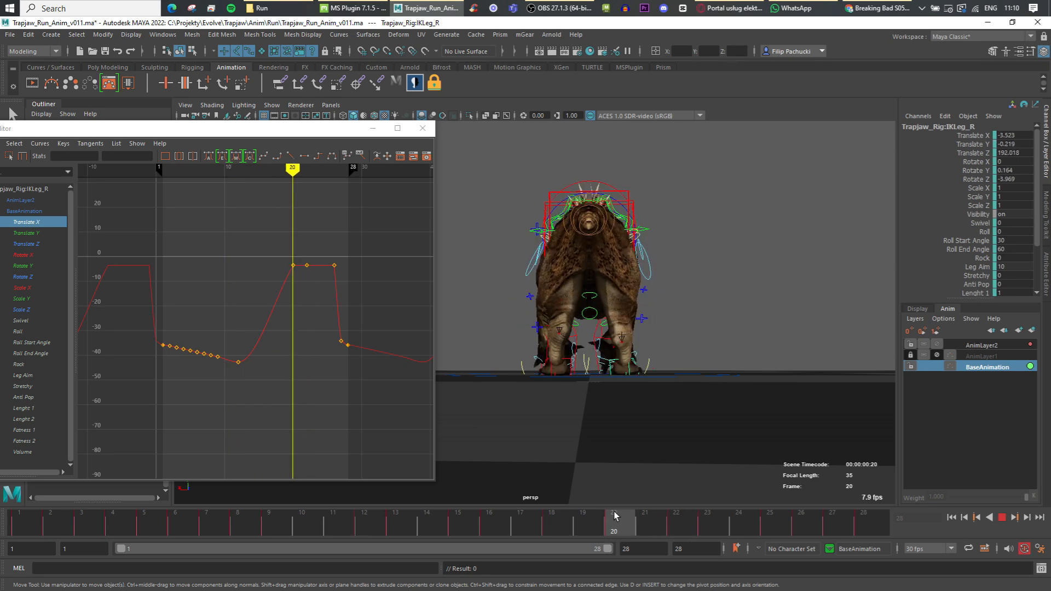
{"action": "left_click_drag", "start_coordinate": [116, 528], "coordinate": [620, 506]}
Lower the IKLeg_R Translate X keys at frames 20, 22 and 26 together to -35.848 and delete the key at frame 27.
{"action": "left_click_drag", "start_coordinate": [278, 242], "coordinate": [356, 292]}
{"action": "middle_click_drag", "start_coordinate": [355, 293], "coordinate": [352, 367], "text": "shift"}
{"action": "scroll", "coordinate": [353, 361], "scroll_direction": "up", "scroll_amount": 3}
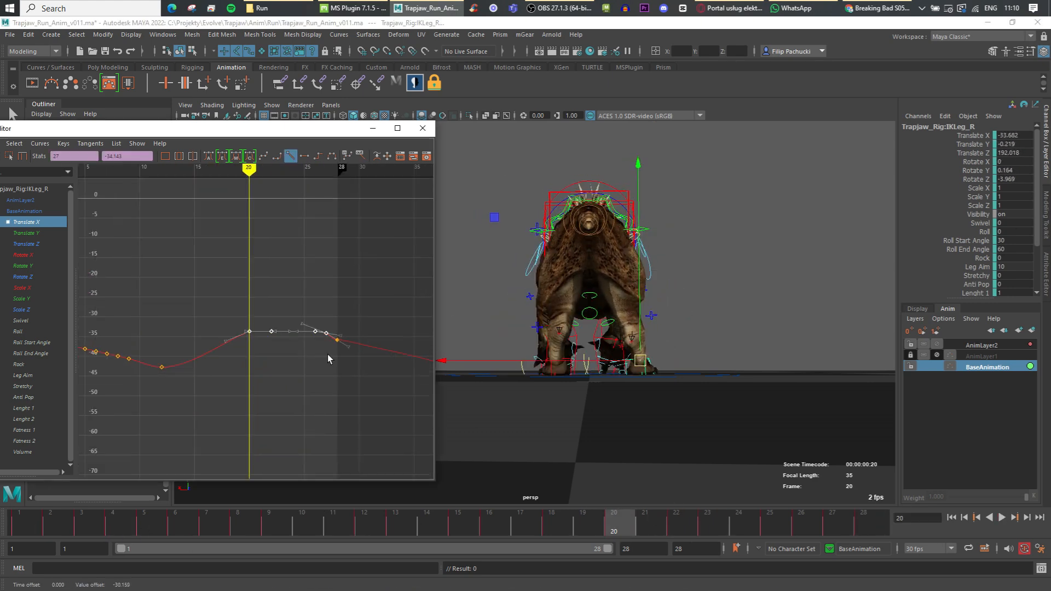
{"action": "scroll", "coordinate": [308, 351], "scroll_direction": "up", "scroll_amount": 2}
{"action": "left_click_drag", "start_coordinate": [330, 328], "coordinate": [338, 356]}
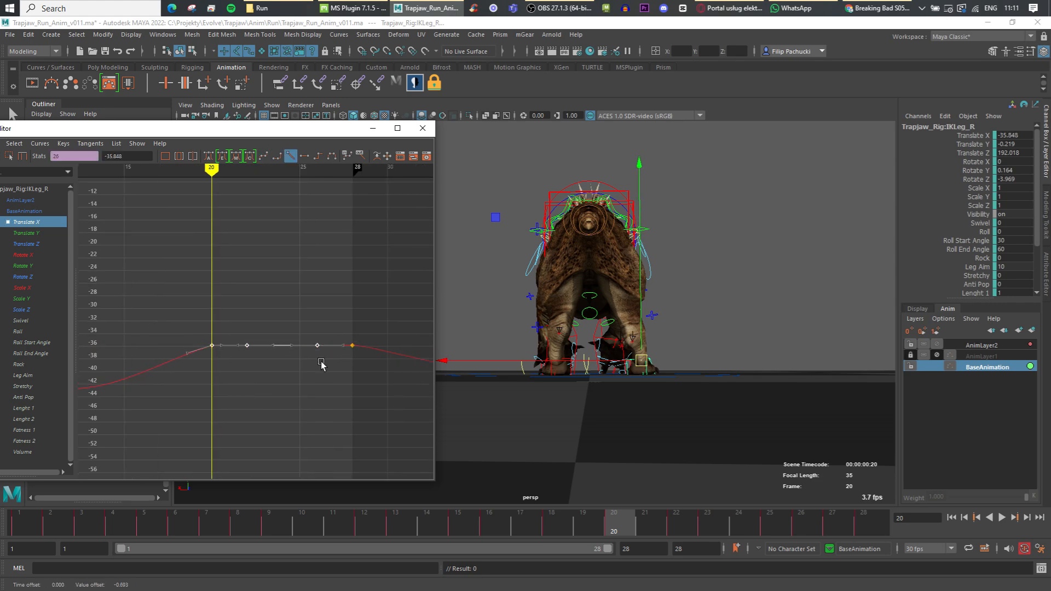
Lower the IKLeg_R Translate X keys at frames 1 and 28 together to -41.613.
{"action": "left_click_drag", "start_coordinate": [646, 515], "coordinate": [871, 513]}
{"action": "left_click_drag", "start_coordinate": [374, 366], "coordinate": [342, 331]}
{"action": "scroll", "coordinate": [351, 330], "scroll_direction": "down", "scroll_amount": 3}
{"action": "middle_click_drag", "start_coordinate": [132, 366], "coordinate": [186, 364], "text": "alt"}
{"action": "left_click_drag", "start_coordinate": [103, 327], "coordinate": [117, 359], "text": "shift"}
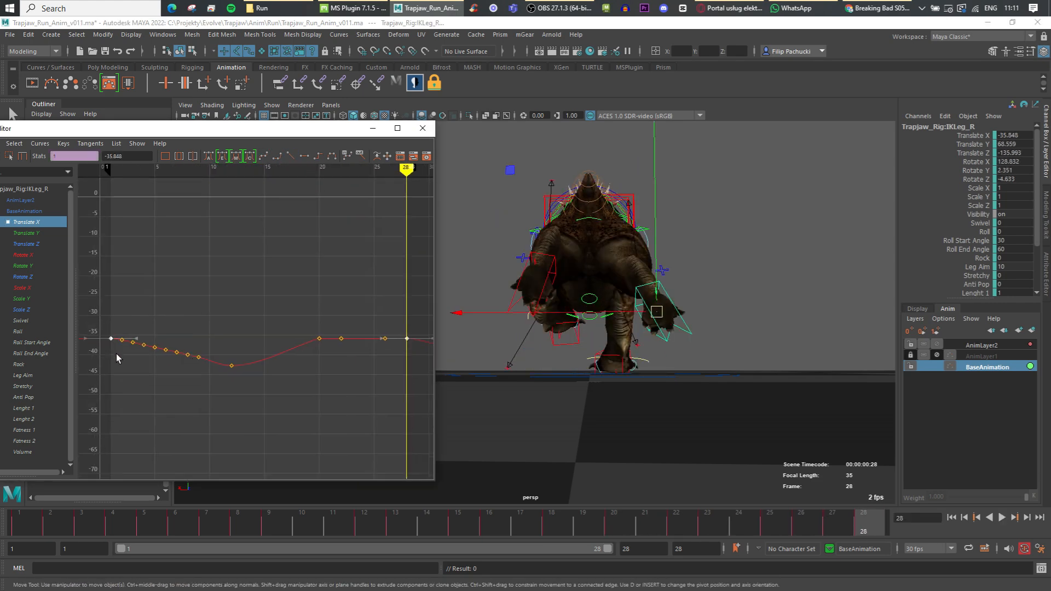
{"action": "middle_click_drag", "start_coordinate": [116, 354], "coordinate": [124, 375], "text": "shift"}
{"action": "left_click", "coordinate": [62, 527]}
{"action": "middle_click_drag", "start_coordinate": [122, 416], "coordinate": [122, 420], "text": "shift"}
Reduce the IKLeg_R Translate X keys between frames 1 and 9 to a single key at frame 4 with a value of -42.722.
{"action": "left_click_drag", "start_coordinate": [116, 331], "coordinate": [128, 356]}
{"action": "middle_click_drag", "start_coordinate": [128, 356], "coordinate": [128, 380], "text": "shift"}
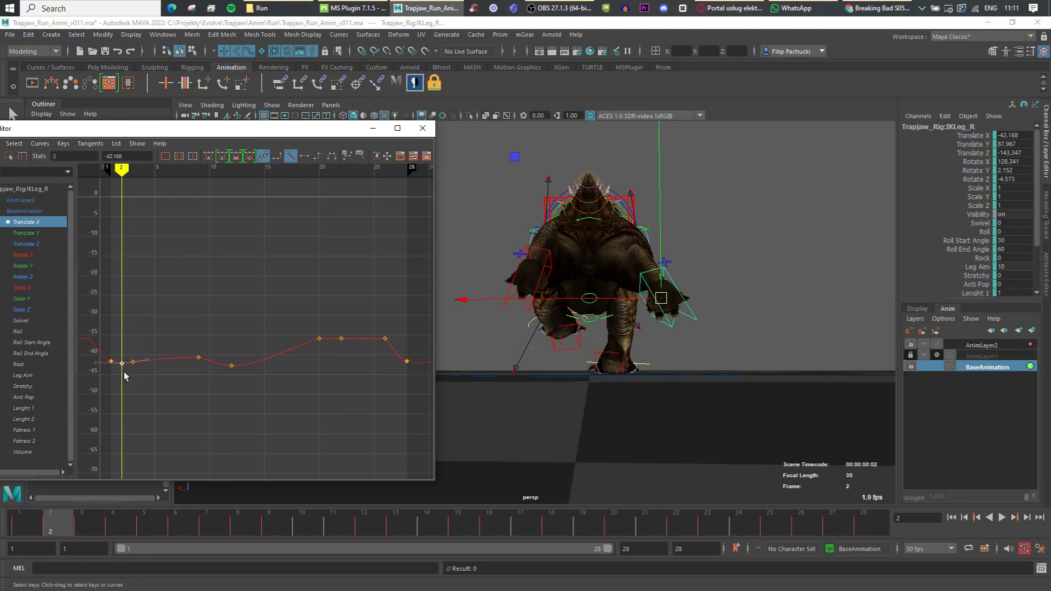
{"action": "middle_click_drag", "start_coordinate": [142, 373], "coordinate": [154, 378], "text": "shift"}
{"action": "left_click_drag", "start_coordinate": [106, 378], "coordinate": [136, 261], "text": "shift"}
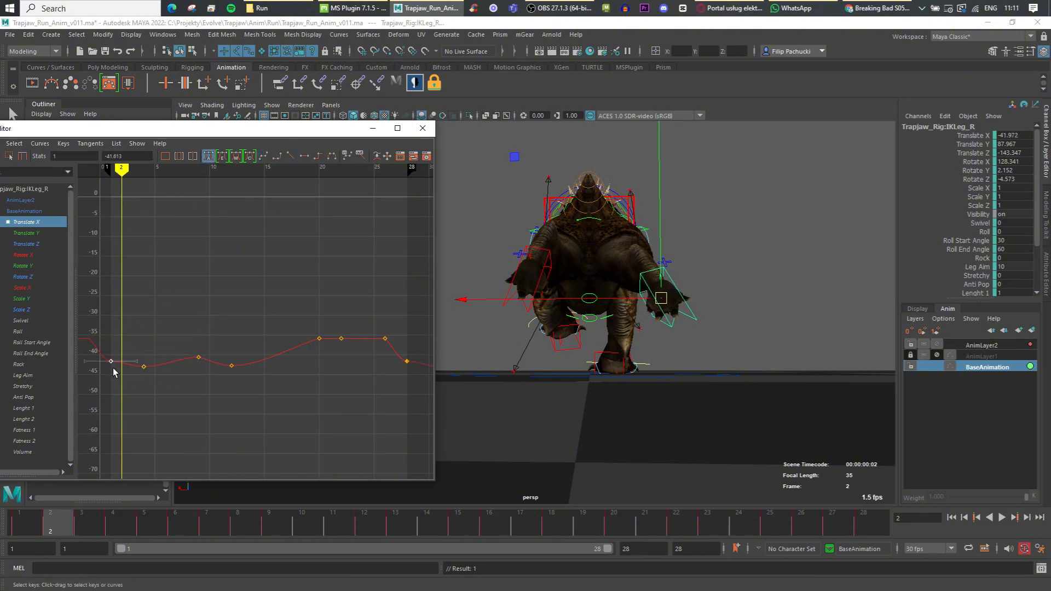
{"action": "middle_click_drag", "start_coordinate": [140, 354], "coordinate": [118, 352], "text": "alt"}
{"action": "left_click_drag", "start_coordinate": [118, 352], "coordinate": [131, 378]}
{"action": "middle_click_drag", "start_coordinate": [262, 361], "coordinate": [246, 361], "text": "alt"}
{"action": "middle_click_drag", "start_coordinate": [246, 360], "coordinate": [246, 359], "text": "shift"}
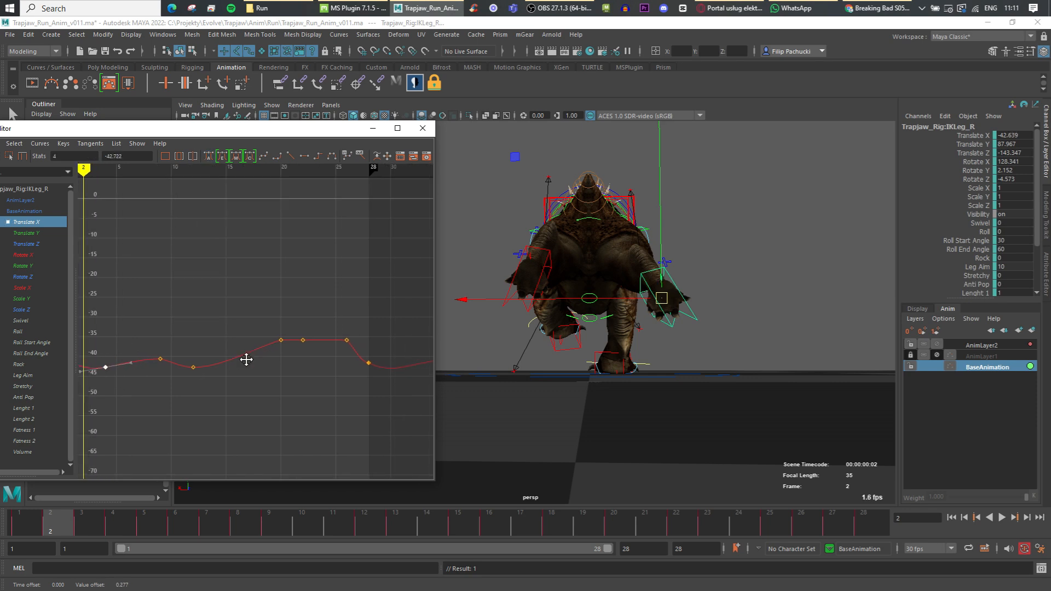
Raise the IKLeg_R Translate X keys at frames 1 and 28 together to -39.257.
{"action": "left_click_drag", "start_coordinate": [378, 378], "coordinate": [360, 257]}
{"action": "middle_click_drag", "start_coordinate": [101, 348], "coordinate": [155, 348], "text": "alt"}
{"action": "middle_click_drag", "start_coordinate": [351, 380], "coordinate": [293, 376], "text": "alt"}
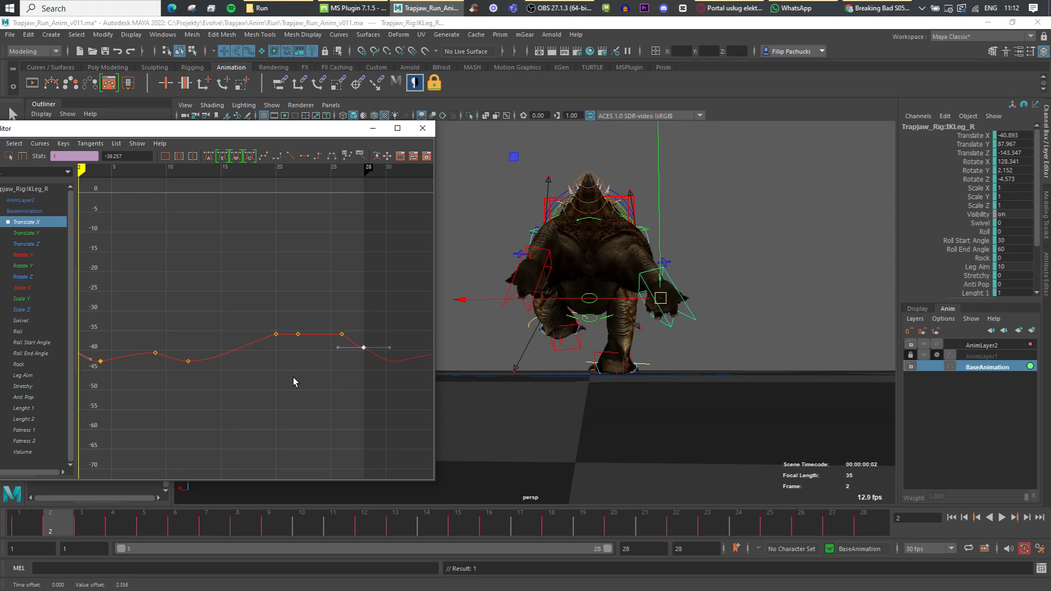
{"action": "left_click_drag", "start_coordinate": [396, 336], "coordinate": [386, 353]}
{"action": "middle_click_drag", "start_coordinate": [386, 347], "coordinate": [423, 369], "text": "shift"}
Delete the IKLeg_R Translate X key at frame 12, smooth the curve by lowering frame 9, and review the playback.
{"action": "left_click_drag", "start_coordinate": [47, 517], "coordinate": [368, 475]}
{"action": "left_click_drag", "start_coordinate": [214, 350], "coordinate": [229, 365]}
{"action": "key", "text": "Delete"}
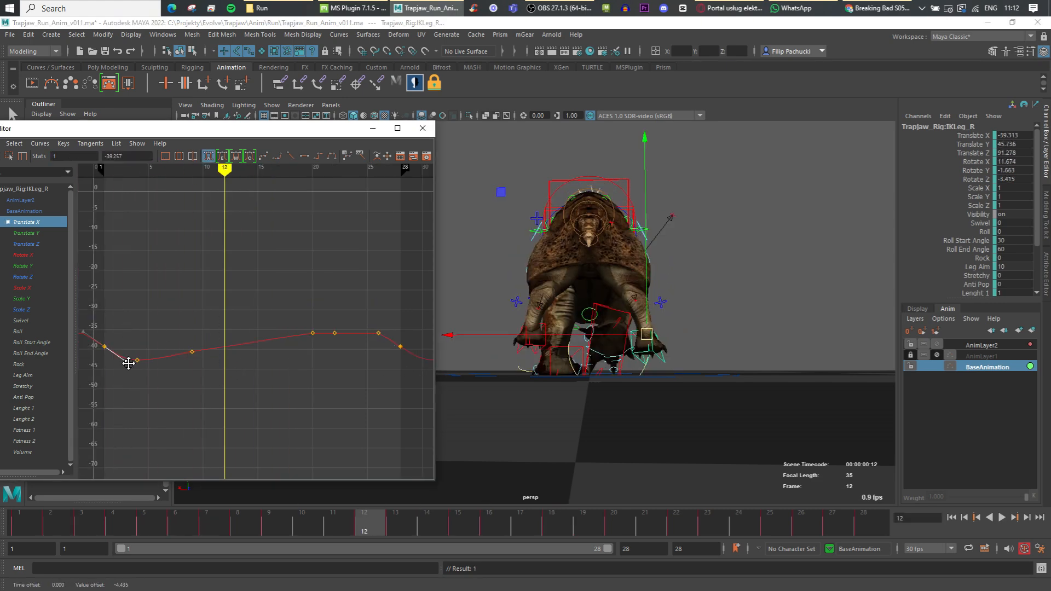
{"action": "middle_click_drag", "start_coordinate": [387, 332], "coordinate": [341, 338], "text": "alt"}
{"action": "left_click", "coordinate": [377, 346]}
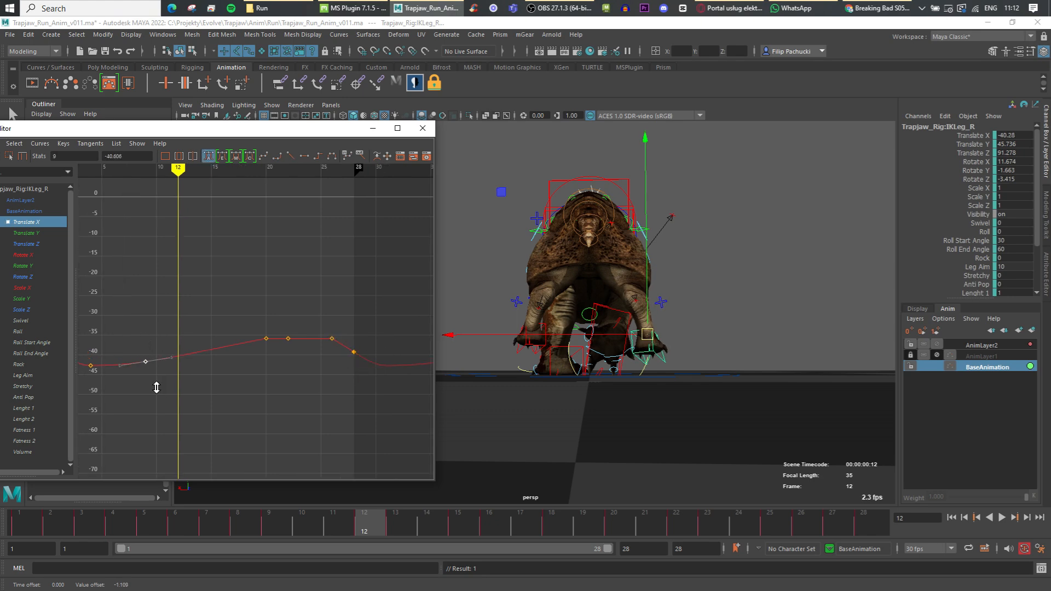
{"action": "scroll", "coordinate": [178, 403], "scroll_direction": "down", "scroll_amount": 3}
{"action": "left_click", "coordinate": [1003, 518]}
{"action": "left_click_drag", "start_coordinate": [533, 521], "coordinate": [612, 514]}
{"action": "left_click_drag", "start_coordinate": [175, 518], "coordinate": [832, 518]}
Show the IKLeg_L Translate X curve and raise its keys at frames 18, 23, 24 and 25 together, bringing frame 18 to 22.651.
{"action": "left_click", "coordinate": [559, 288]}
{"action": "left_click", "coordinate": [30, 222]}
{"action": "scroll", "coordinate": [242, 333], "scroll_direction": "down", "scroll_amount": 3}
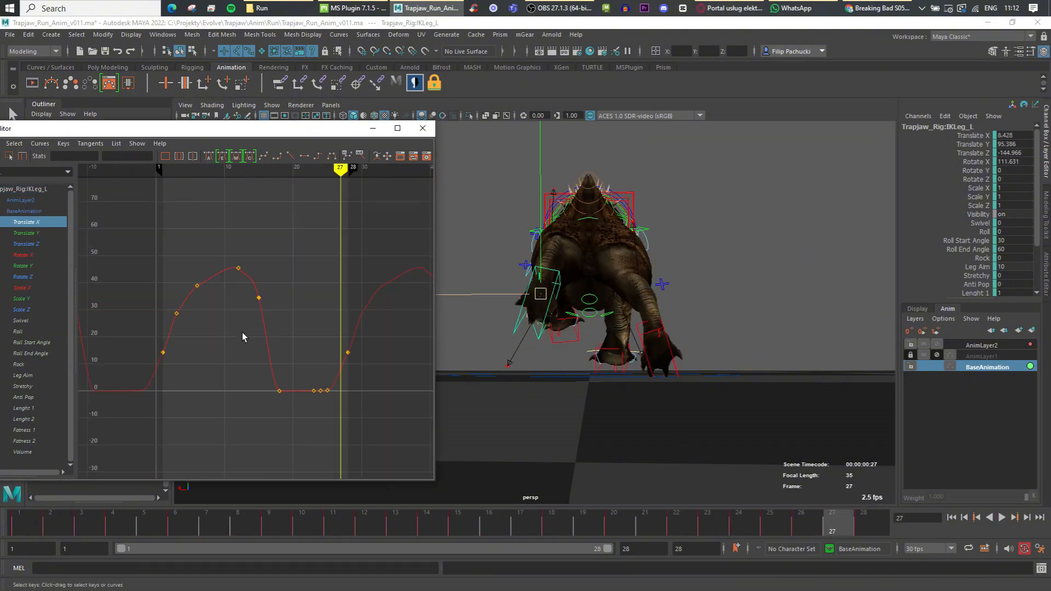
{"action": "left_click_drag", "start_coordinate": [28, 520], "coordinate": [345, 520]}
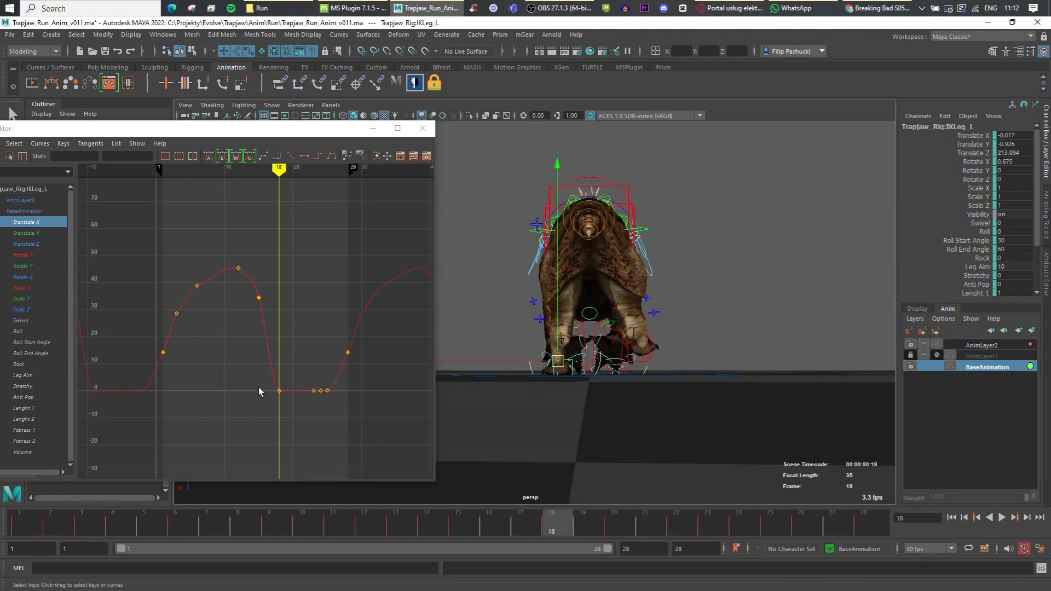
{"action": "left_click_drag", "start_coordinate": [258, 378], "coordinate": [345, 438]}
{"action": "middle_click_drag", "start_coordinate": [345, 439], "coordinate": [345, 363]}
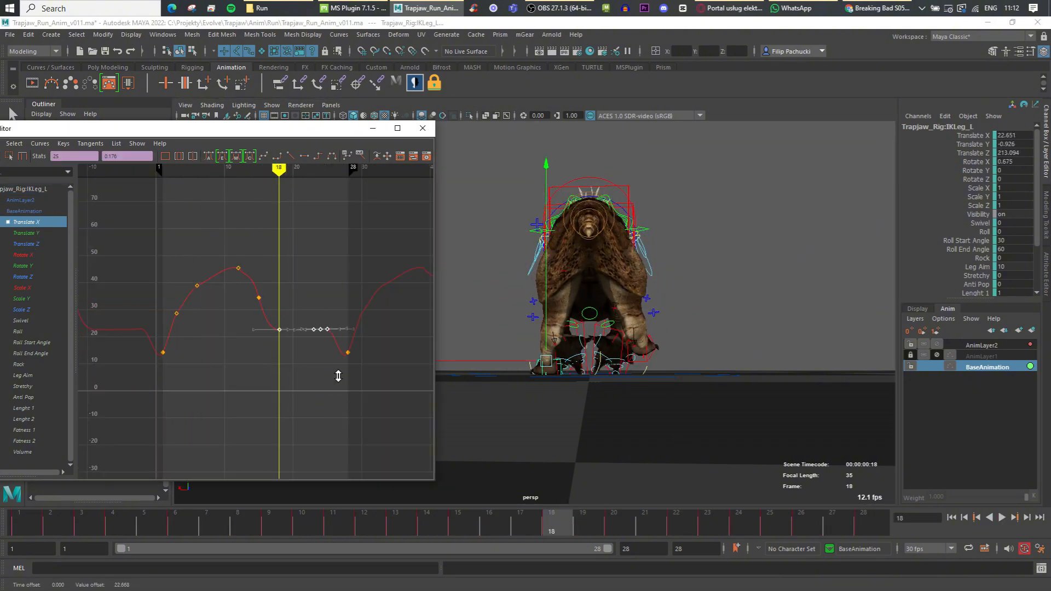
Raise the IKLeg_L Translate X keys at frames 1 and 28 together to 27.297.
{"action": "left_click", "coordinate": [591, 529]}
{"action": "left_click_drag", "start_coordinate": [589, 524], "coordinate": [860, 522]}
{"action": "left_click_drag", "start_coordinate": [366, 341], "coordinate": [155, 374]}
{"action": "middle_click_drag", "start_coordinate": [172, 367], "coordinate": [169, 330]}
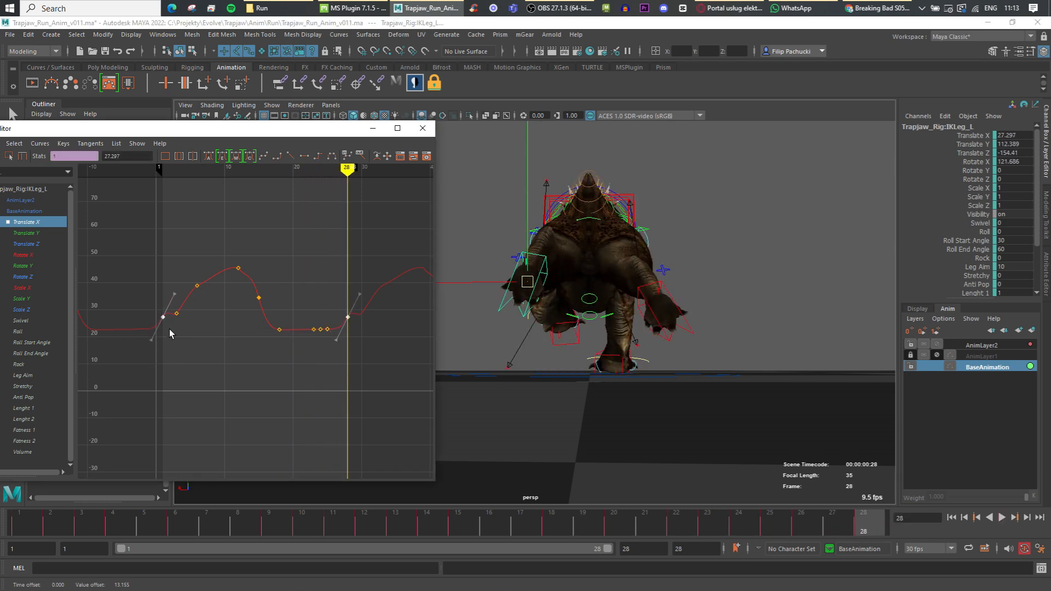
Round the IKLeg_L Translate X arc by deleting frame 3 and adjusting the keys at frames 6, 12 and 15, and play it back.
{"action": "left_click_drag", "start_coordinate": [208, 235], "coordinate": [221, 268]}
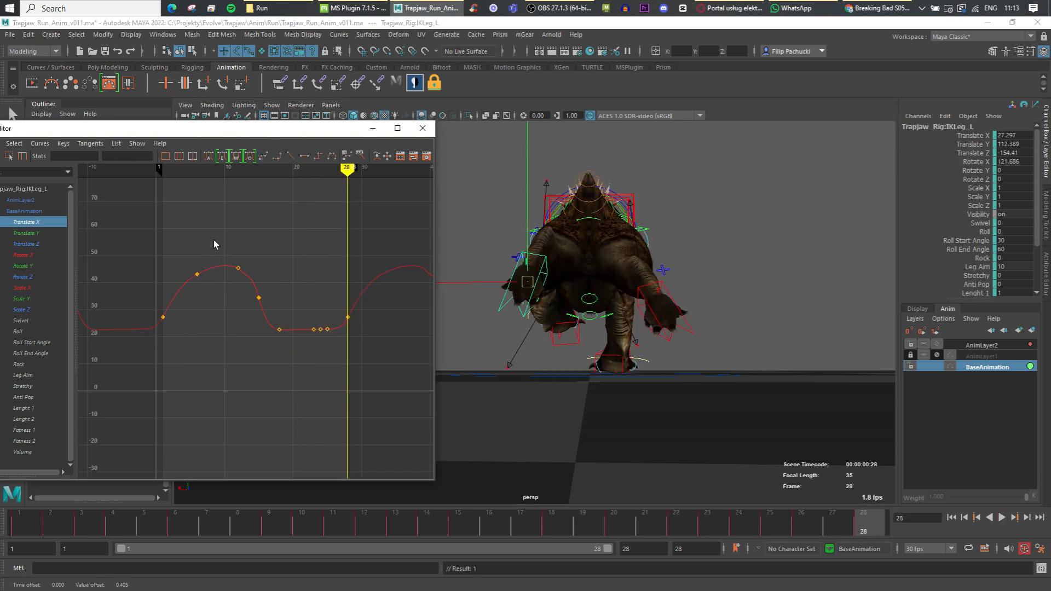
{"action": "middle_click_drag", "start_coordinate": [244, 284], "coordinate": [244, 281]}
{"action": "middle_click_drag", "start_coordinate": [310, 321], "coordinate": [272, 321], "text": "alt"}
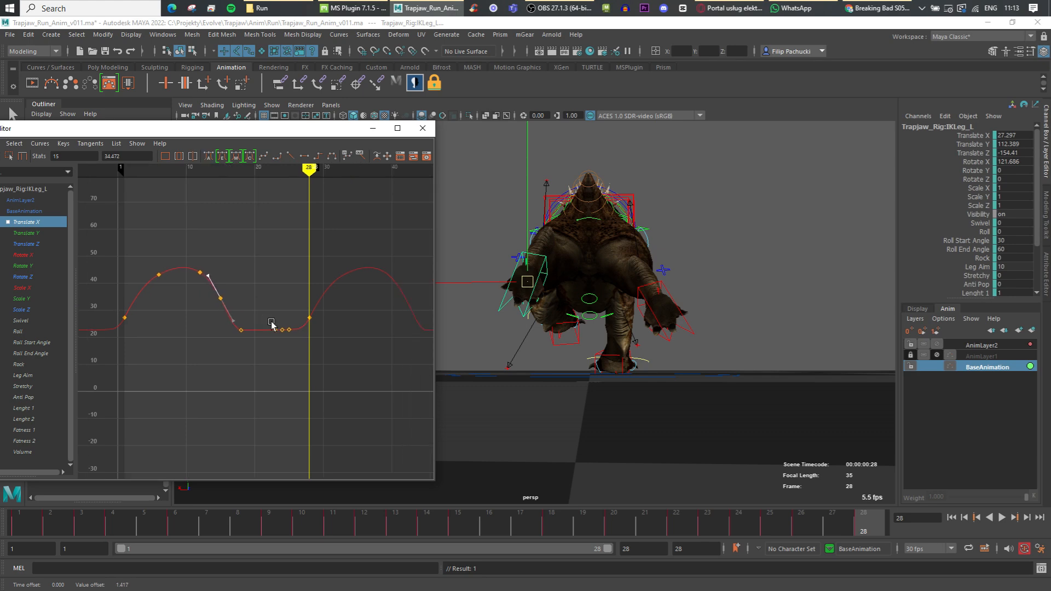
{"action": "left_click", "coordinate": [1002, 518]}
{"action": "left_click", "coordinate": [590, 321]}
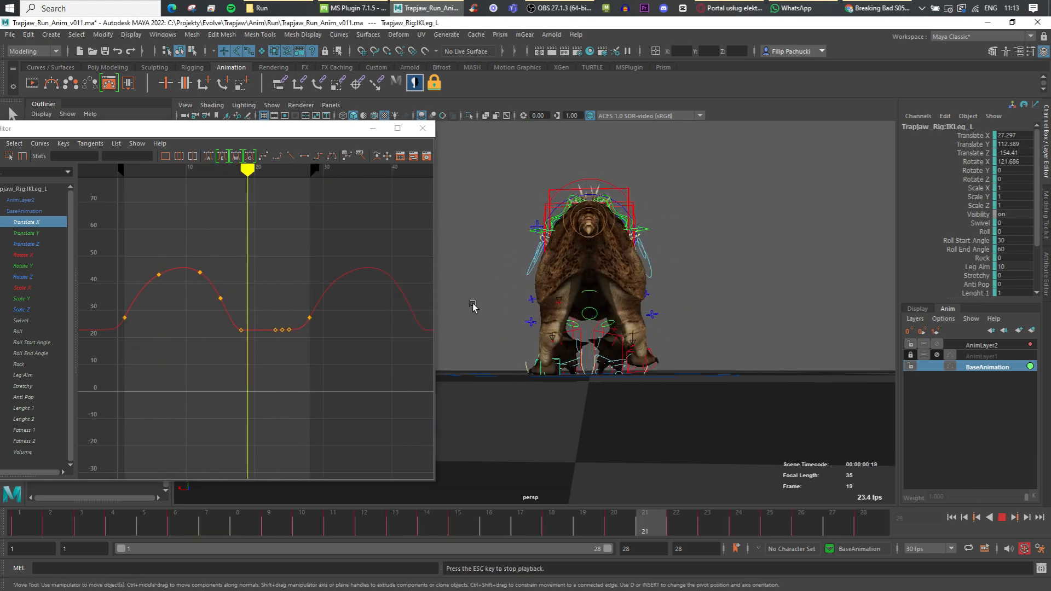
{"action": "left_click", "coordinate": [1002, 517]}
Delete the IKLeg_L Translate X keys at frames 23 and 24 and move the key at frame 25 to frame 24.
{"action": "left_click_drag", "start_coordinate": [864, 520], "coordinate": [468, 536]}
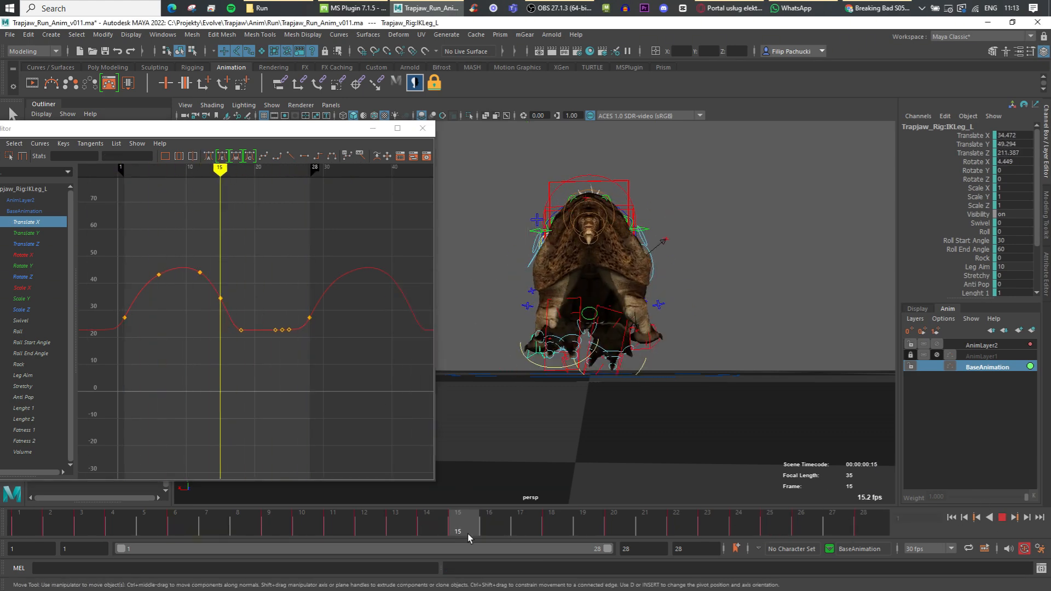
{"action": "left_click", "coordinate": [583, 530]}
{"action": "left_click_drag", "start_coordinate": [252, 302], "coordinate": [279, 359]}
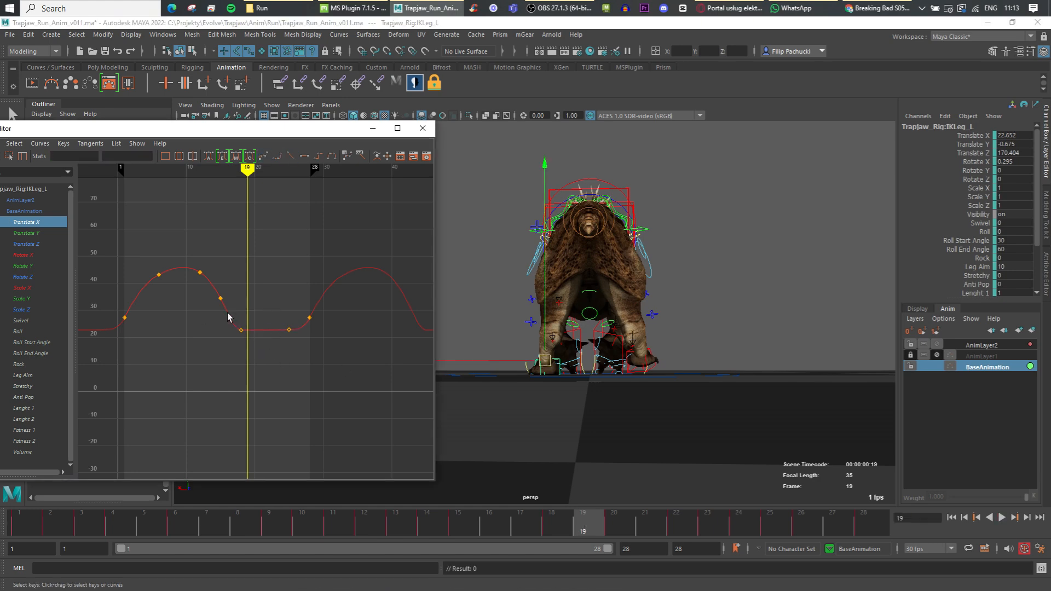
{"action": "key", "text": "alt+v"}
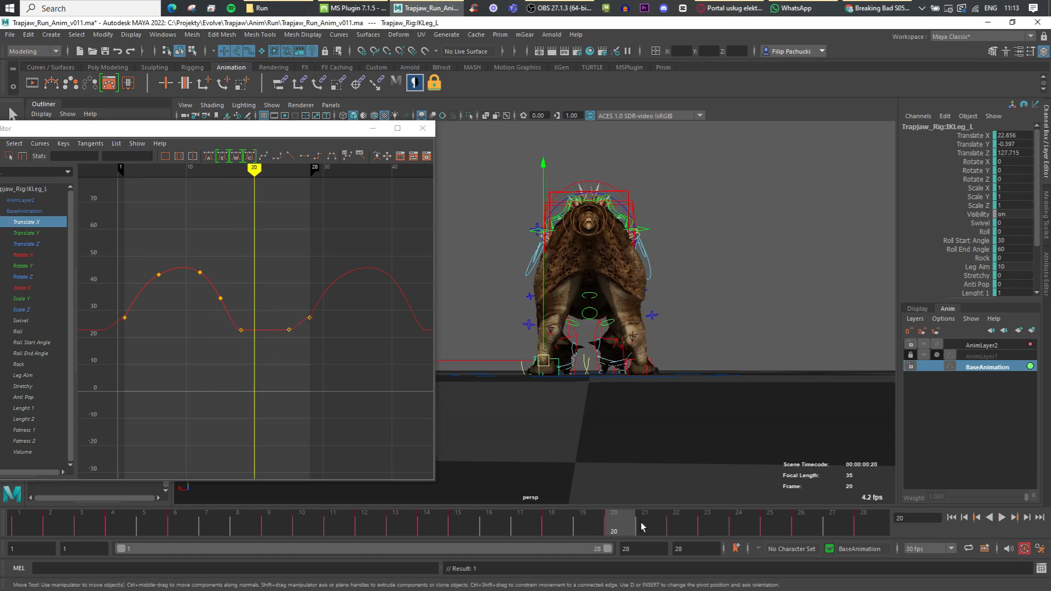
{"action": "left_click_drag", "start_coordinate": [765, 527], "coordinate": [754, 527]}
{"action": "left_click_drag", "start_coordinate": [278, 317], "coordinate": [299, 345]}
{"action": "middle_click_drag", "start_coordinate": [299, 345], "coordinate": [292, 345]}
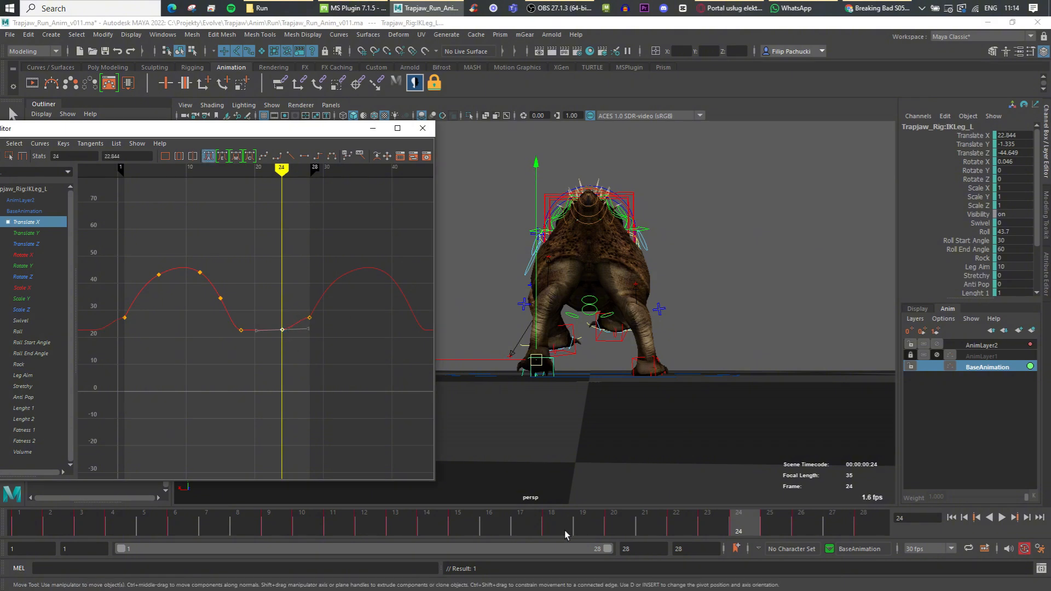
Raise the IKLeg_L Translate X keys at frames 1 and 28 to 32.558 and lower frame 6 to 44.044.
{"action": "left_click_drag", "start_coordinate": [566, 533], "coordinate": [570, 512]}
{"action": "left_click_drag", "start_coordinate": [299, 305], "coordinate": [320, 335]}
{"action": "left_click_drag", "start_coordinate": [115, 307], "coordinate": [140, 324], "text": "shift"}
{"action": "middle_click_drag", "start_coordinate": [140, 323], "coordinate": [141, 310]}
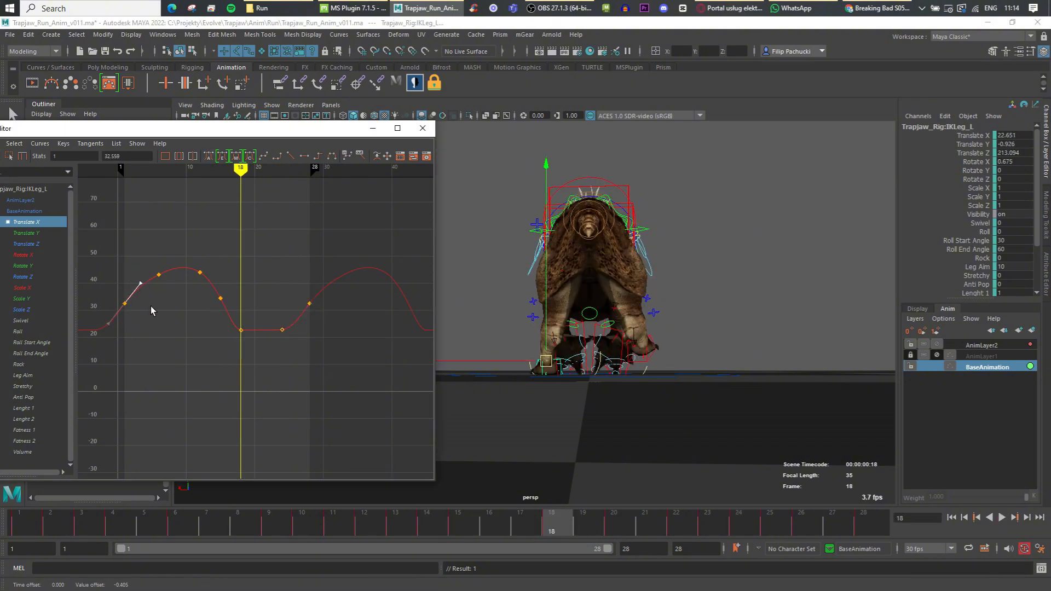
{"action": "key", "text": "alt+v"}
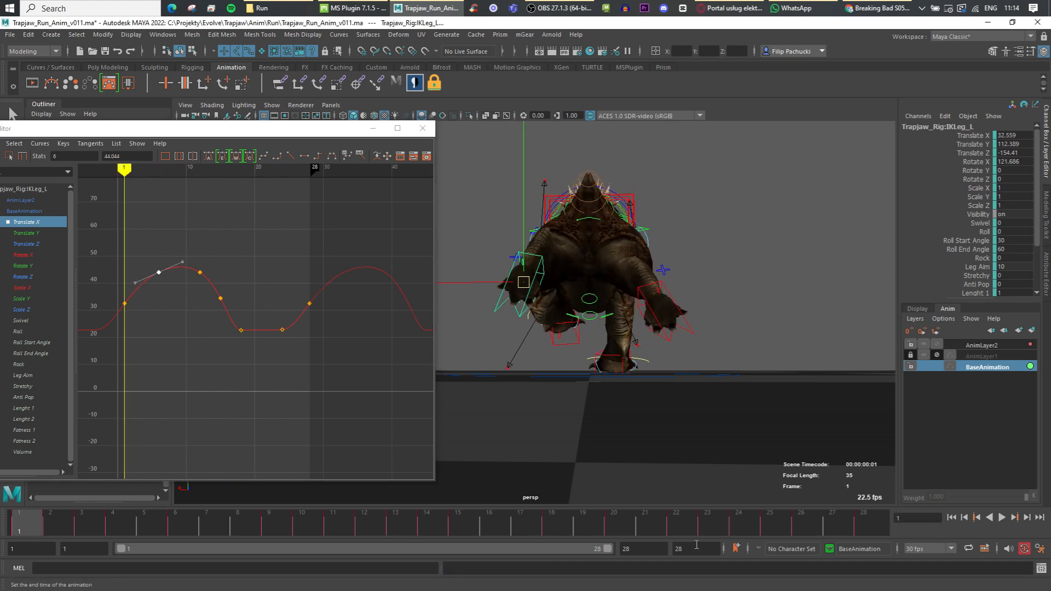
Check the planted-foot keys at frames 18 and 24, play back the run cycle, and make AnimLayer2 the active layer.
{"action": "left_click_drag", "start_coordinate": [544, 530], "coordinate": [548, 529]}
{"action": "left_click_drag", "start_coordinate": [230, 319], "coordinate": [291, 349]}
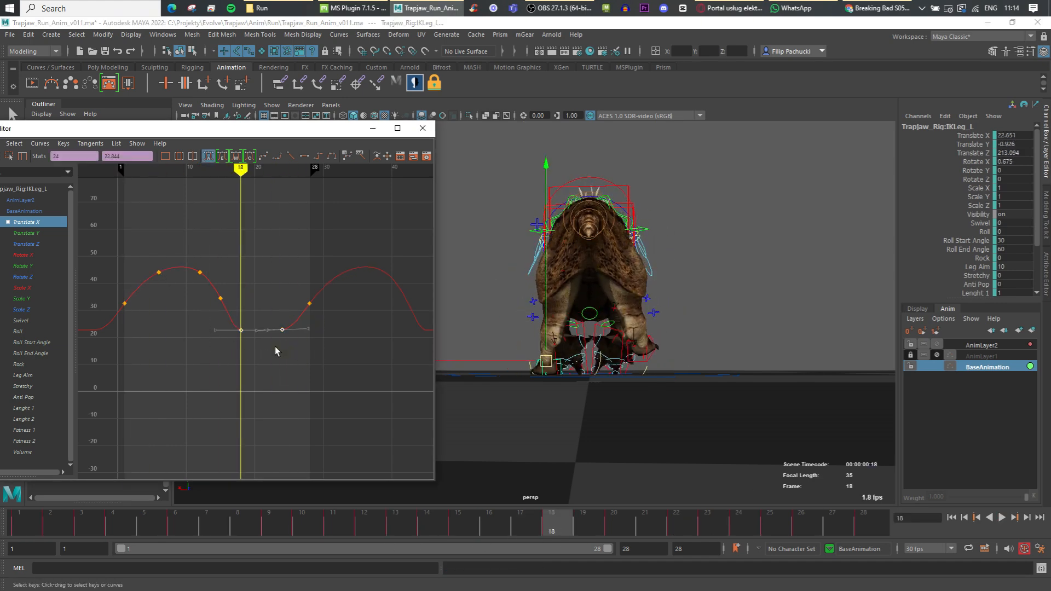
{"action": "left_click", "coordinate": [1008, 518]}
{"action": "mouse_move", "coordinate": [658, 317]}
{"action": "left_mouse_down", "text": "alt"}
{"action": "mouse_move", "coordinate": [540, 396]}
{"action": "mouse_move", "coordinate": [718, 416]}
{"action": "mouse_move", "coordinate": [659, 359]}
{"action": "mouse_move", "coordinate": [652, 312]}
{"action": "left_mouse_up", "text": "alt"}
{"action": "left_click", "coordinate": [1009, 518]}
{"action": "left_click_drag", "start_coordinate": [518, 373], "coordinate": [490, 354], "text": "alt"}
{"action": "left_click", "coordinate": [982, 346]}
{"action": "left_click_drag", "start_coordinate": [608, 364], "coordinate": [599, 350], "text": "alt"}
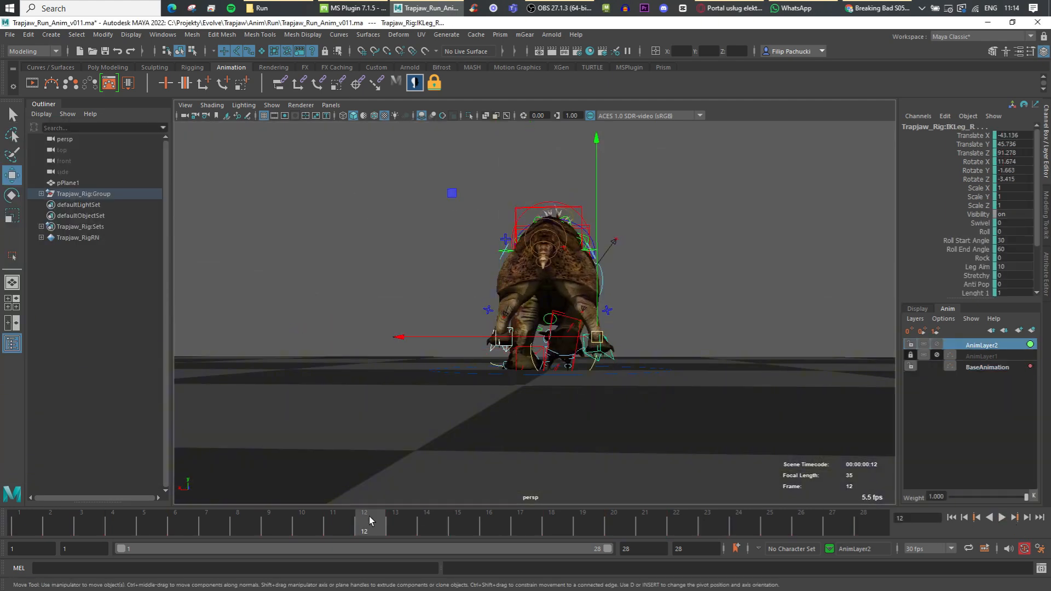
Key the IKLeg_L foot control at frames 20, 23 and 28 on AnimLayer2.
{"action": "key", "text": "alt+v"}
{"action": "left_click_drag", "start_coordinate": [627, 505], "coordinate": [868, 524]}
{"action": "left_click", "coordinate": [491, 375]}
{"action": "left_click", "coordinate": [499, 369]}
{"action": "key", "text": "s"}
{"action": "key", "text": "s"}
{"action": "left_click_drag", "start_coordinate": [869, 524], "coordinate": [787, 528]}
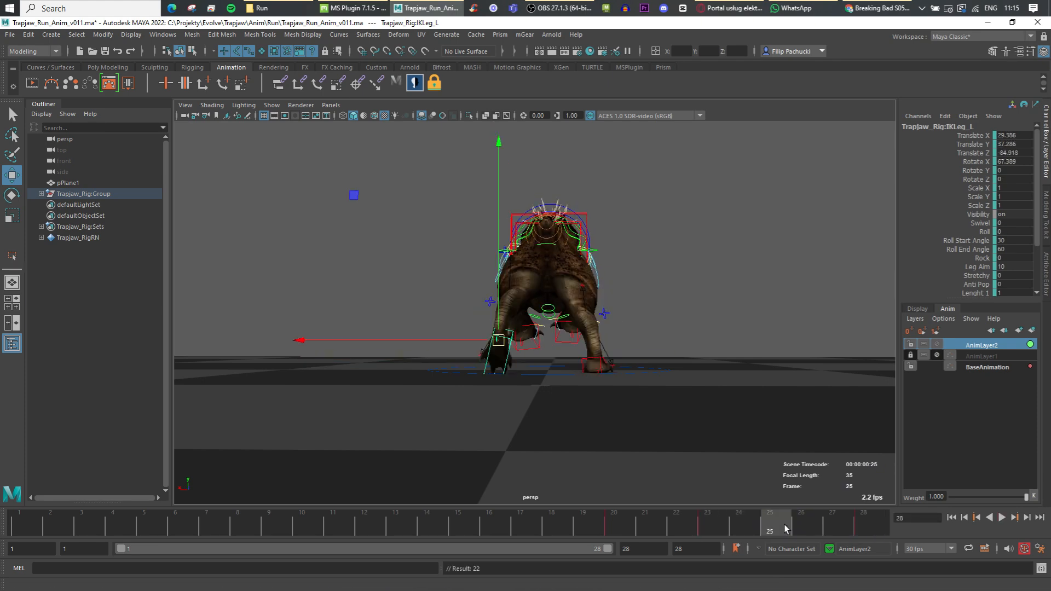
Rotate the IKLeg_L foot control to 152.684, 15.102, 27.718 around frame 26 and key it at frames 1 and 6.
{"action": "key", "text": "e"}
{"action": "key", "text": "minus"}
{"action": "key", "text": "minus"}
{"action": "key", "text": "minus"}
{"action": "key", "text": "minus"}
{"action": "key", "text": "minus"}
{"action": "key", "text": "minus"}
{"action": "key", "text": "alt+period"}
{"action": "left_click_drag", "start_coordinate": [451, 359], "coordinate": [659, 423], "text": "alt"}
{"action": "key", "text": "s"}
{"action": "mouse_move", "coordinate": [789, 525]}
{"action": "left_mouse_down"}
{"action": "mouse_move", "coordinate": [739, 525]}
{"action": "mouse_move", "coordinate": [904, 514]}
{"action": "mouse_move", "coordinate": [807, 524]}
{"action": "left_mouse_up"}
{"action": "key", "text": "alt+v"}
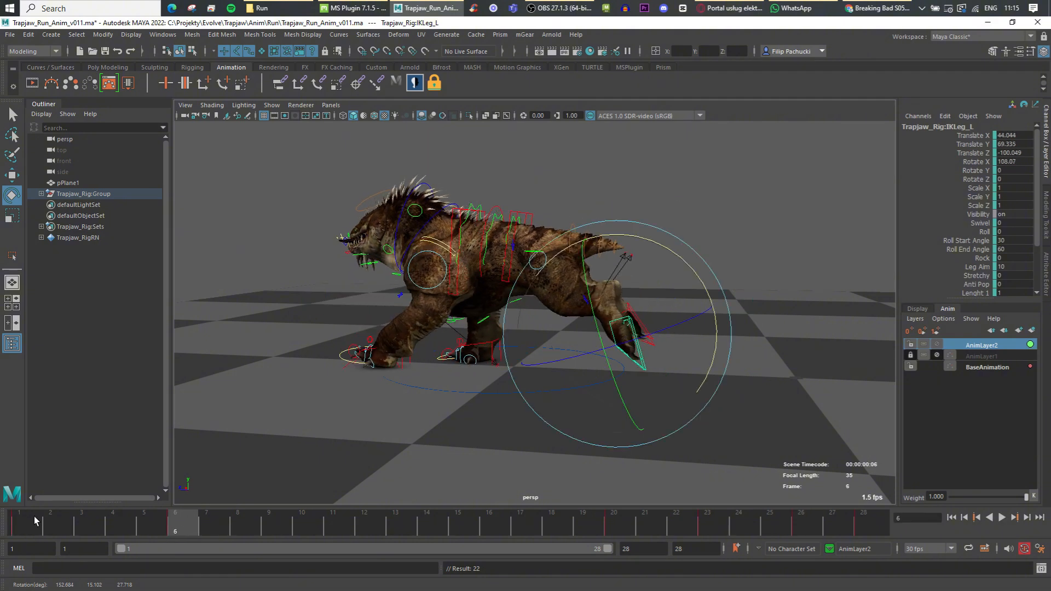
Check the IKLeg_L motion from behind, then adjust and key the foot control's pose at frame 14.
{"action": "key", "text": "alt+v"}
{"action": "left_click_drag", "start_coordinate": [739, 408], "coordinate": [595, 379], "text": "alt"}
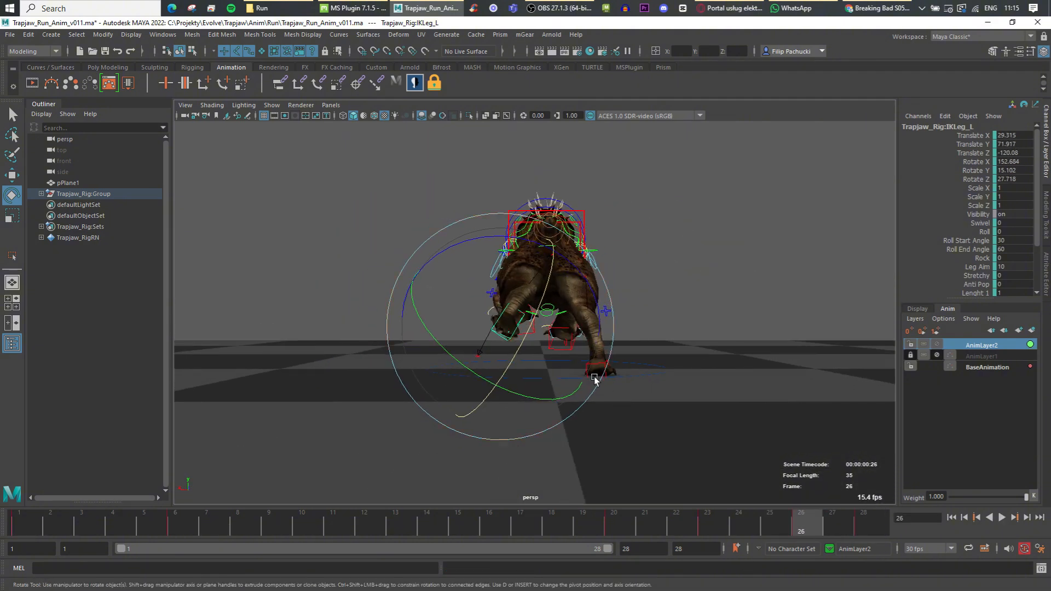
{"action": "key", "text": "period"}
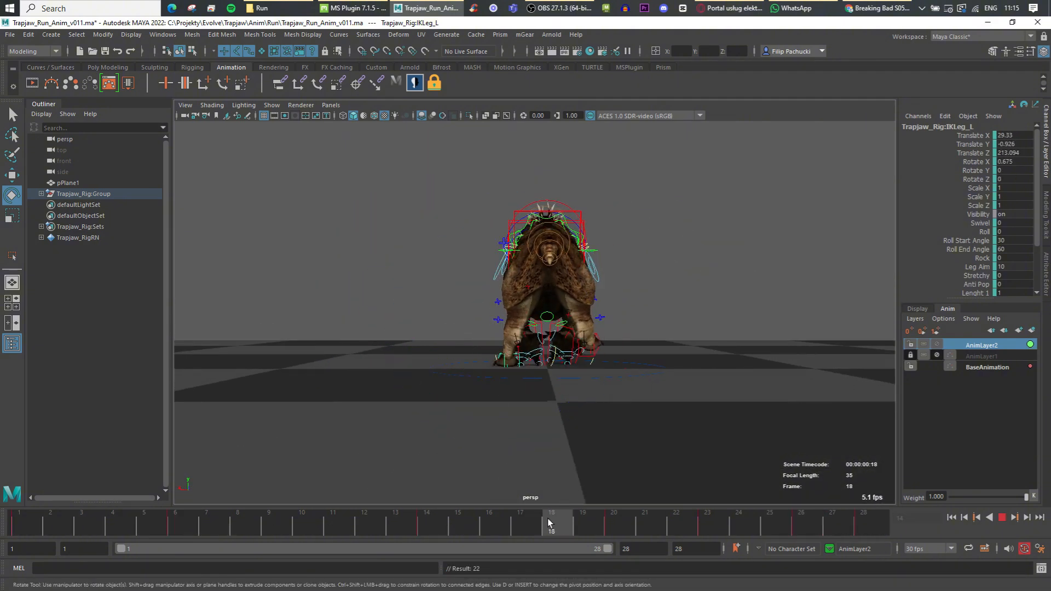
{"action": "left_click_drag", "start_coordinate": [549, 519], "coordinate": [433, 516]}
{"action": "key", "text": "s"}
{"action": "left_click_drag", "start_coordinate": [461, 402], "coordinate": [535, 397]}
{"action": "key", "text": "comma"}
{"action": "key", "text": "s"}
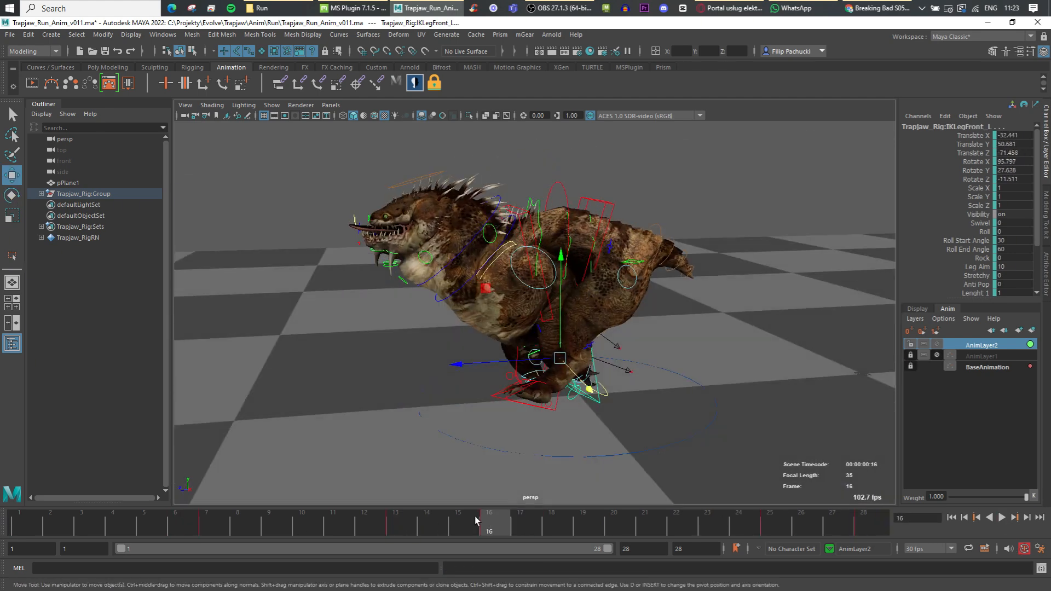
Move the PoleLegFront_L pole vector outward and key it at frames 28 and 1.
{"action": "left_click_drag", "start_coordinate": [474, 518], "coordinate": [739, 518]}
{"action": "left_click", "coordinate": [580, 409]}
{"action": "key", "text": "comma"}
{"action": "left_click_drag", "start_coordinate": [455, 433], "coordinate": [588, 414], "text": "alt"}
{"action": "left_click_drag", "start_coordinate": [631, 261], "coordinate": [717, 258]}
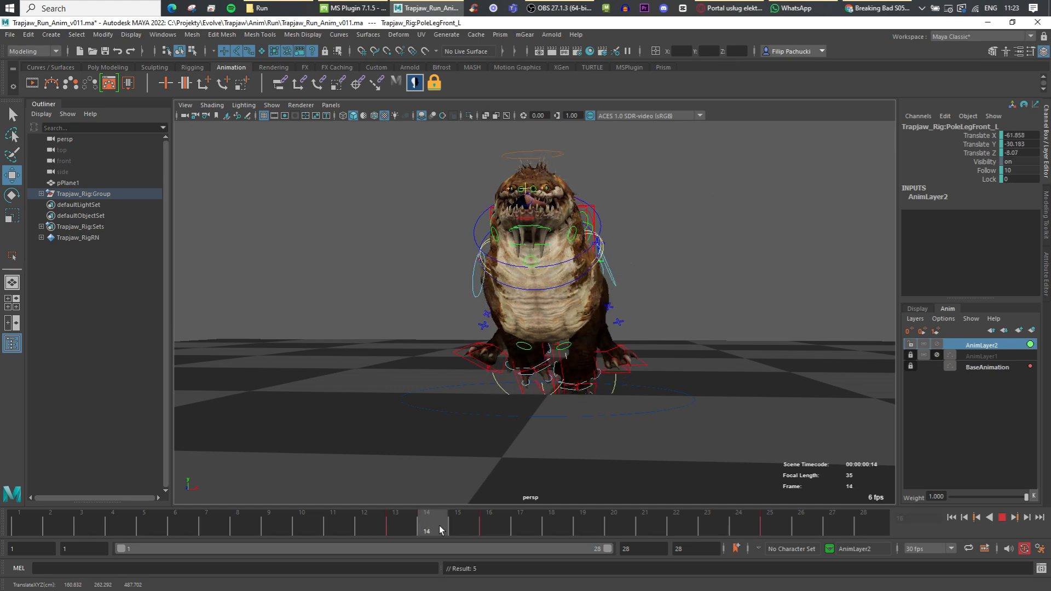
{"action": "left_click_drag", "start_coordinate": [789, 522], "coordinate": [901, 523]}
{"action": "key", "text": "s"}
{"action": "left_click", "coordinate": [23, 522]}
{"action": "key", "text": "s"}
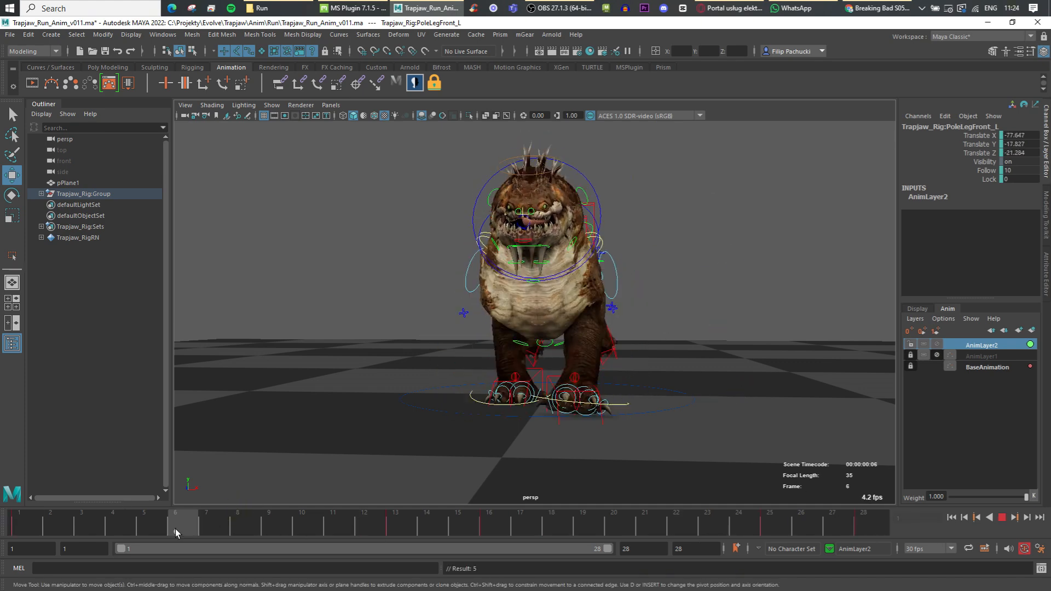
Reposition the PoleLegFront_L pole vector at frames 21 and 6 to steady the front left knee.
{"action": "left_click_drag", "start_coordinate": [651, 252], "coordinate": [740, 261]}
{"action": "left_click_drag", "start_coordinate": [531, 533], "coordinate": [650, 527]}
{"action": "left_click_drag", "start_coordinate": [713, 285], "coordinate": [731, 280]}
{"action": "left_click_drag", "start_coordinate": [649, 526], "coordinate": [527, 526]}
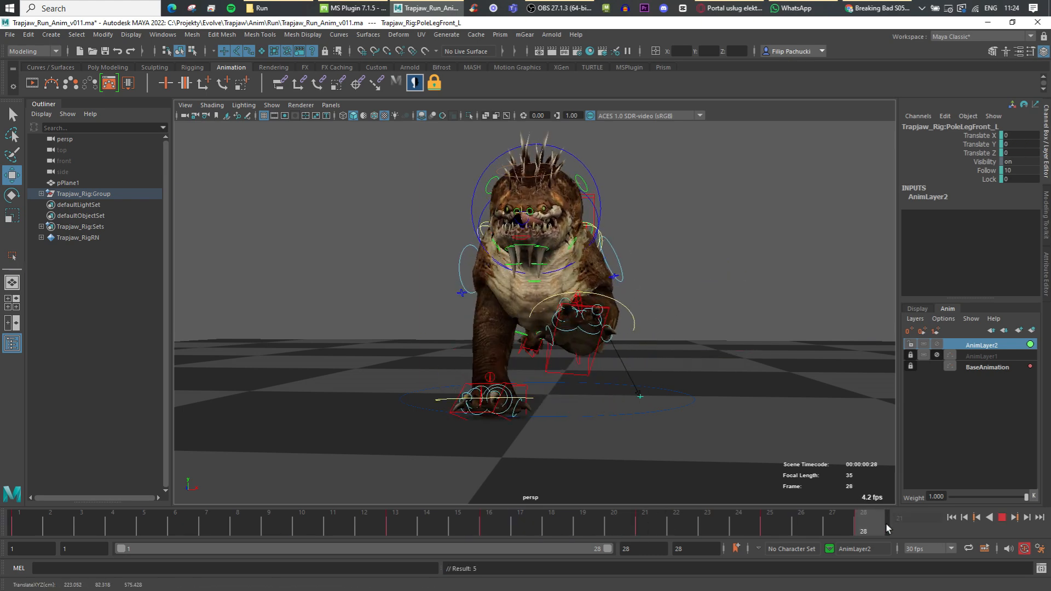
{"action": "left_click_drag", "start_coordinate": [721, 319], "coordinate": [700, 326]}
{"action": "left_click_drag", "start_coordinate": [212, 530], "coordinate": [175, 530]}
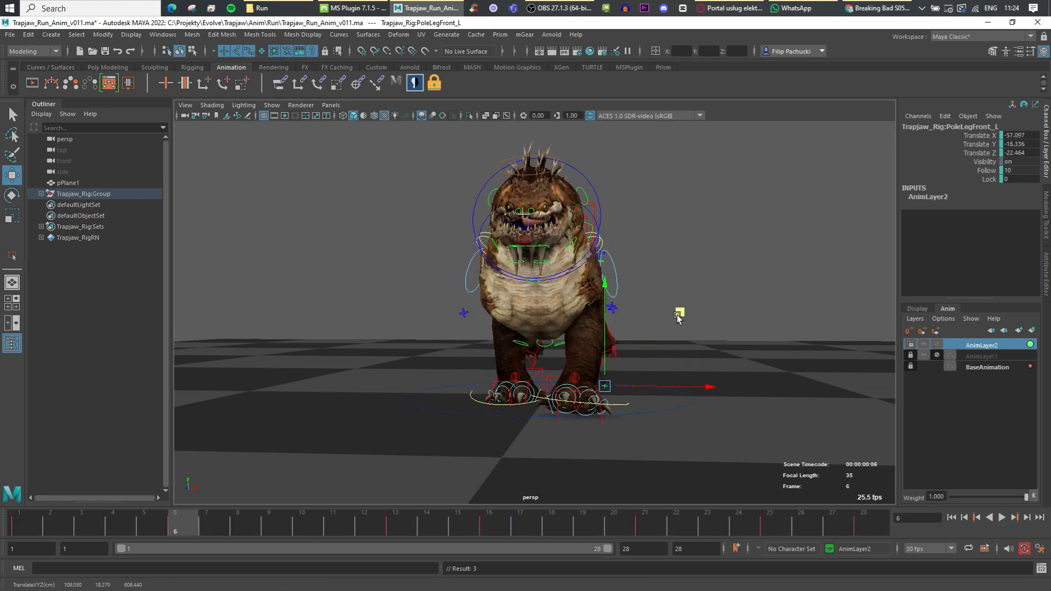
Replace the PoleLegFront_L key at frame 13 with one at frame 12 and check the motion.
{"action": "left_click_drag", "start_coordinate": [341, 530], "coordinate": [395, 530]}
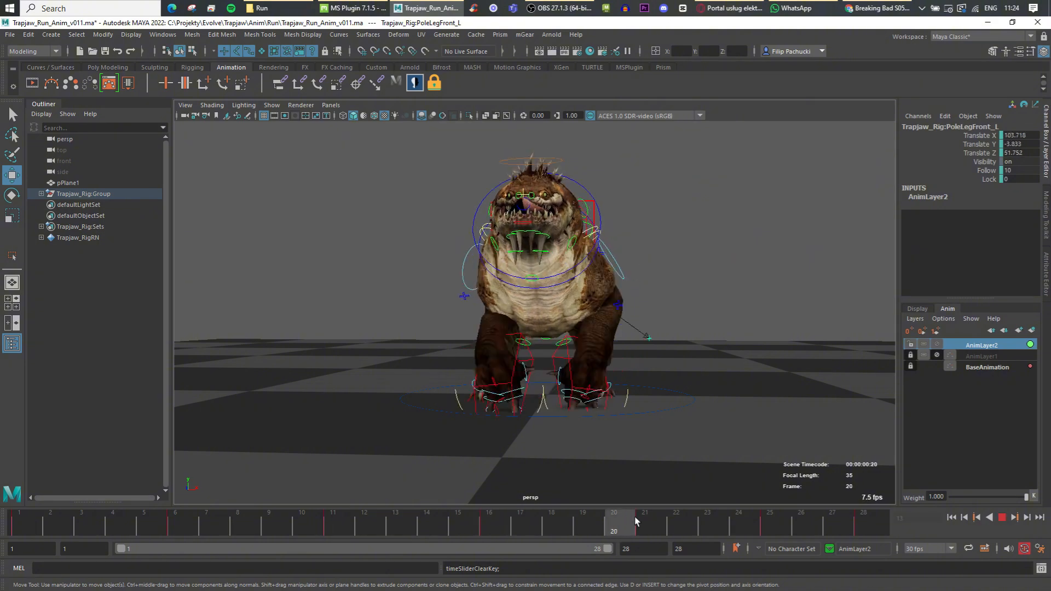
{"action": "key", "text": "ctrl+z"}
{"action": "left_click", "coordinate": [362, 531], "text": "shift"}
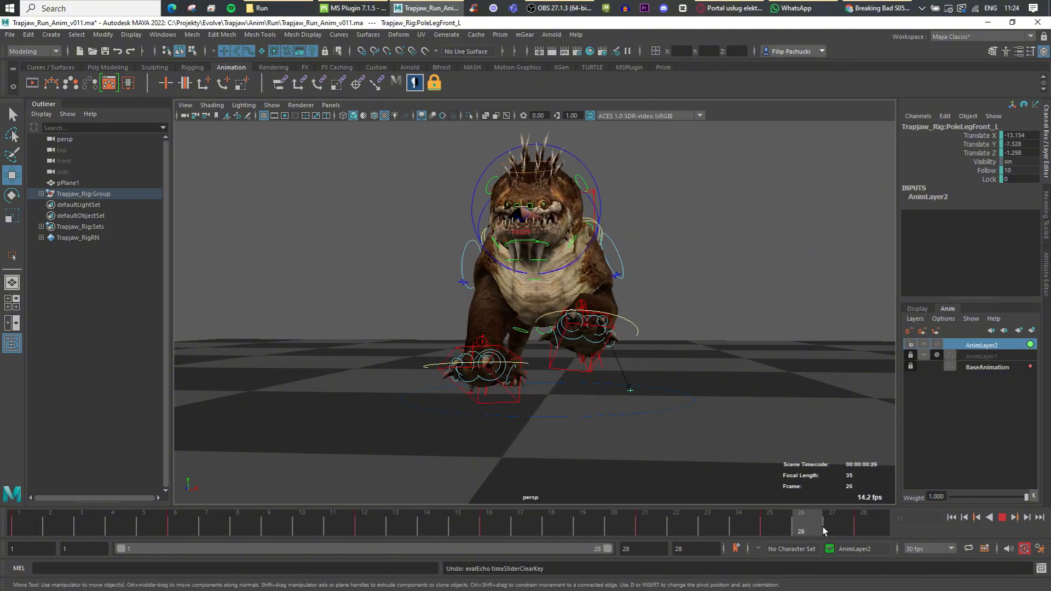
{"action": "key", "text": "alt+v"}
{"action": "left_click", "coordinate": [515, 516]}
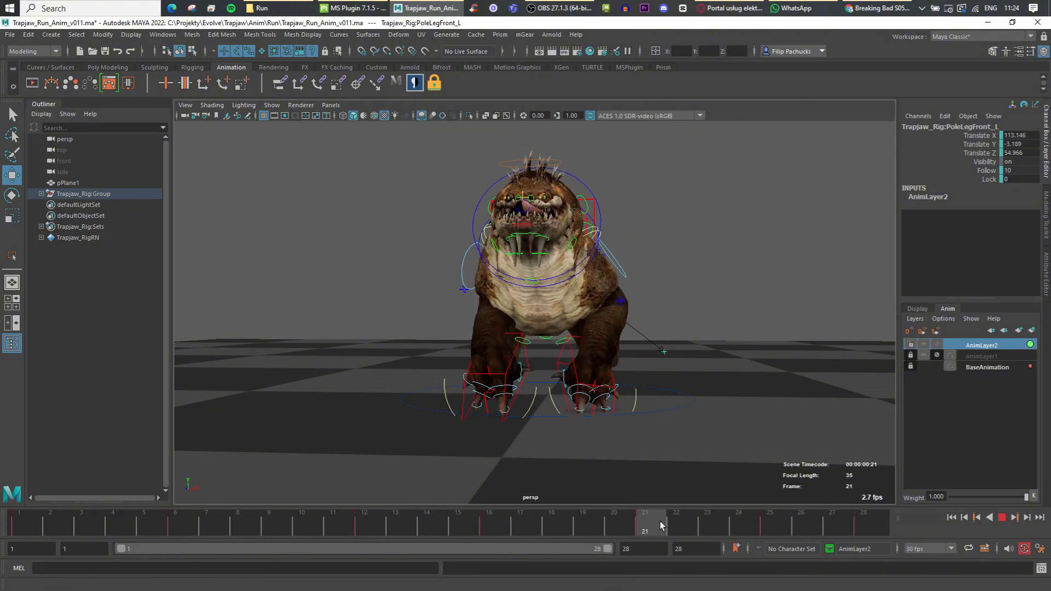
Nudge and key the PoleLegFront_L pole vector around frame 25, shift it outward around frame 12, and review the cycle.
{"action": "left_click_drag", "start_coordinate": [661, 526], "coordinate": [778, 526]}
{"action": "middle_click_drag", "start_coordinate": [709, 310], "coordinate": [704, 304]}
{"action": "key", "text": "s"}
{"action": "left_click_drag", "start_coordinate": [430, 527], "coordinate": [497, 523]}
{"action": "key", "text": "alt+comma"}
{"action": "key", "text": "alt+comma"}
{"action": "left_click_drag", "start_coordinate": [697, 181], "coordinate": [725, 173]}
{"action": "key", "text": "period"}
{"action": "key", "text": "period"}
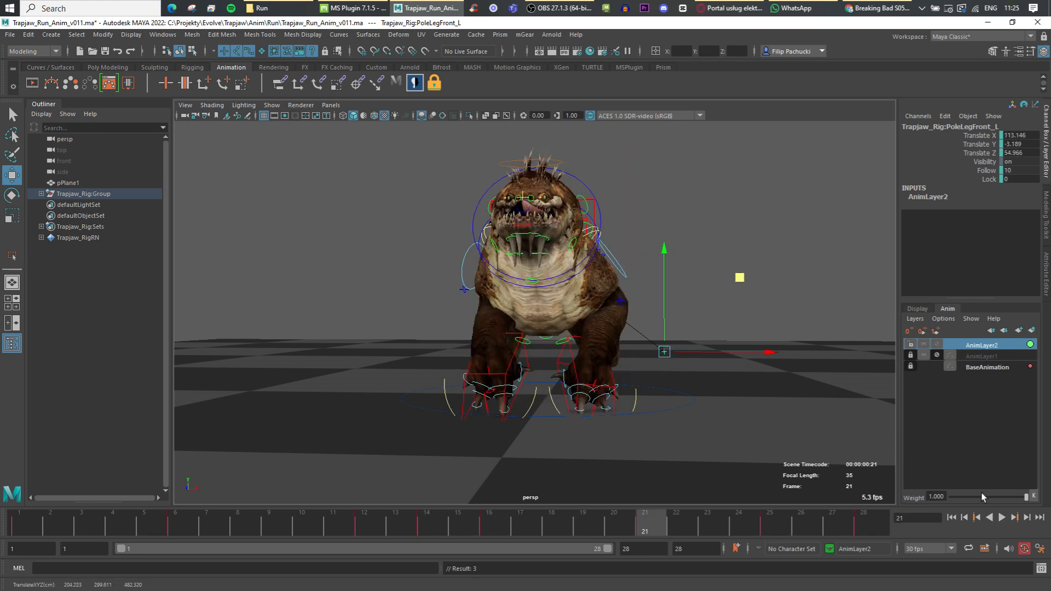
{"action": "key", "text": "alt+v"}
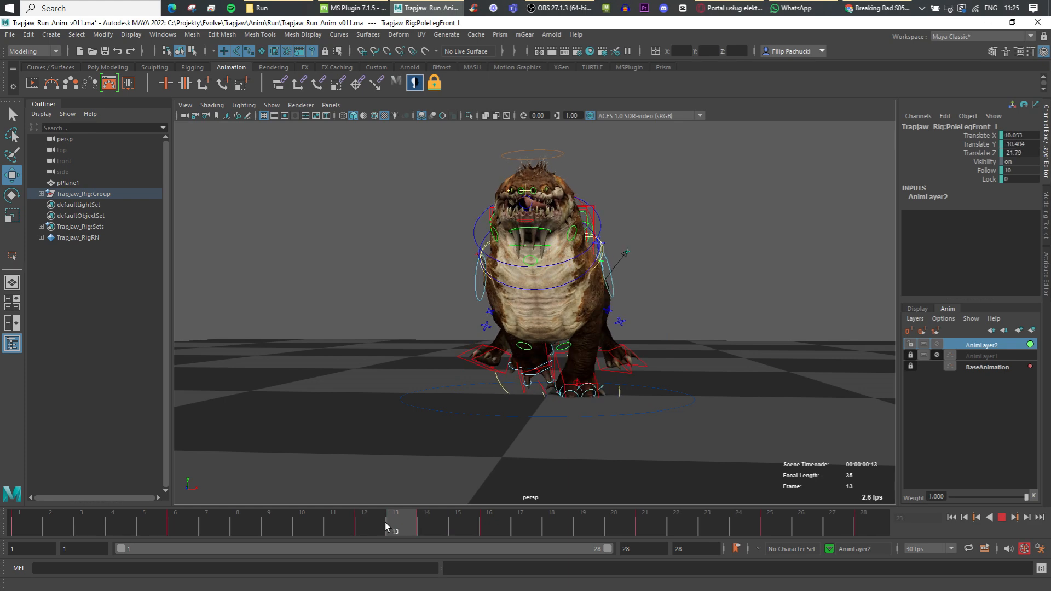
Reposition the PoleLegFront_L pole vector with keys at frames 10, 14 and 17, and review the motion.
{"action": "key", "text": "alt+v"}
{"action": "left_click_drag", "start_coordinate": [657, 188], "coordinate": [714, 166]}
{"action": "key", "text": "comma"}
{"action": "key", "text": "period"}
{"action": "key", "text": "period"}
{"action": "key", "text": "comma"}
{"action": "key", "text": "period"}
{"action": "key", "text": "alt+v"}
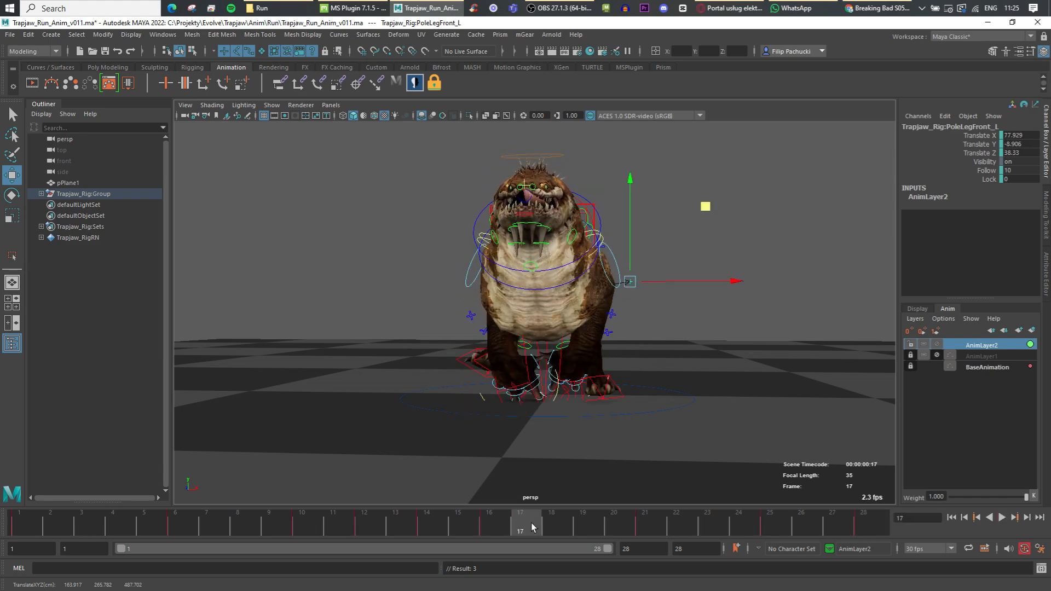
{"action": "key", "text": "alt+v"}
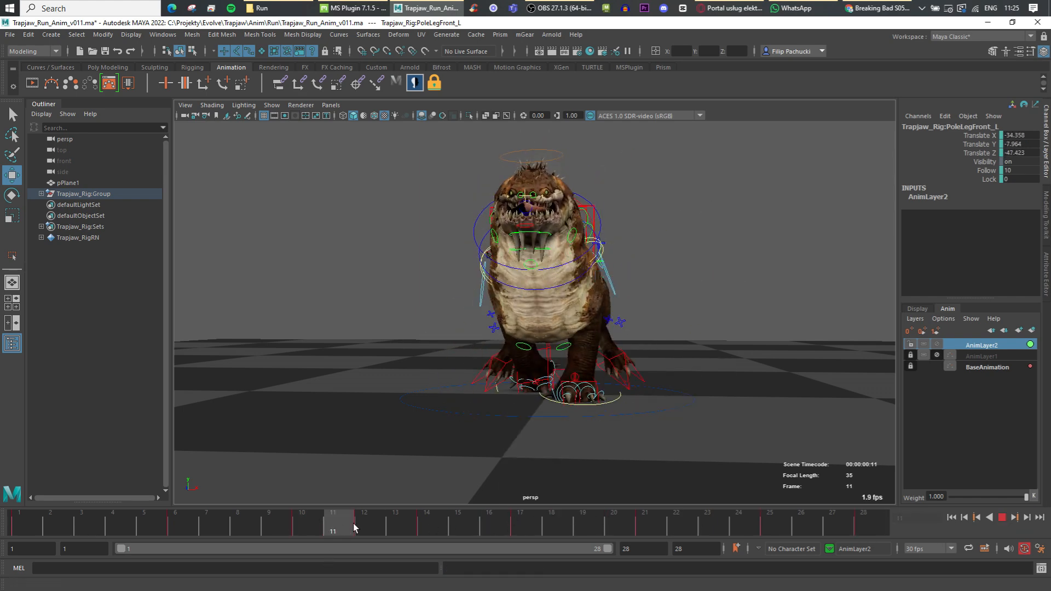
Delete the PoleLegFront_L key at frame 14 and open the Graph Editor beside the creature.
{"action": "mouse_move", "coordinate": [353, 528]}
{"action": "left_mouse_down"}
{"action": "mouse_move", "coordinate": [520, 522]}
{"action": "mouse_move", "coordinate": [334, 530]}
{"action": "mouse_move", "coordinate": [459, 522]}
{"action": "mouse_move", "coordinate": [340, 533]}
{"action": "mouse_move", "coordinate": [445, 521]}
{"action": "mouse_move", "coordinate": [365, 526]}
{"action": "left_mouse_up"}
{"action": "right_click", "coordinate": [444, 524]}
{"action": "left_click", "coordinate": [514, 351]}
{"action": "left_click", "coordinate": [167, 35]}
{"action": "mouse_move", "coordinate": [184, 82]}
{"action": "left_click", "coordinate": [291, 88]}
{"action": "left_click_drag", "start_coordinate": [232, 128], "coordinate": [256, 128]}
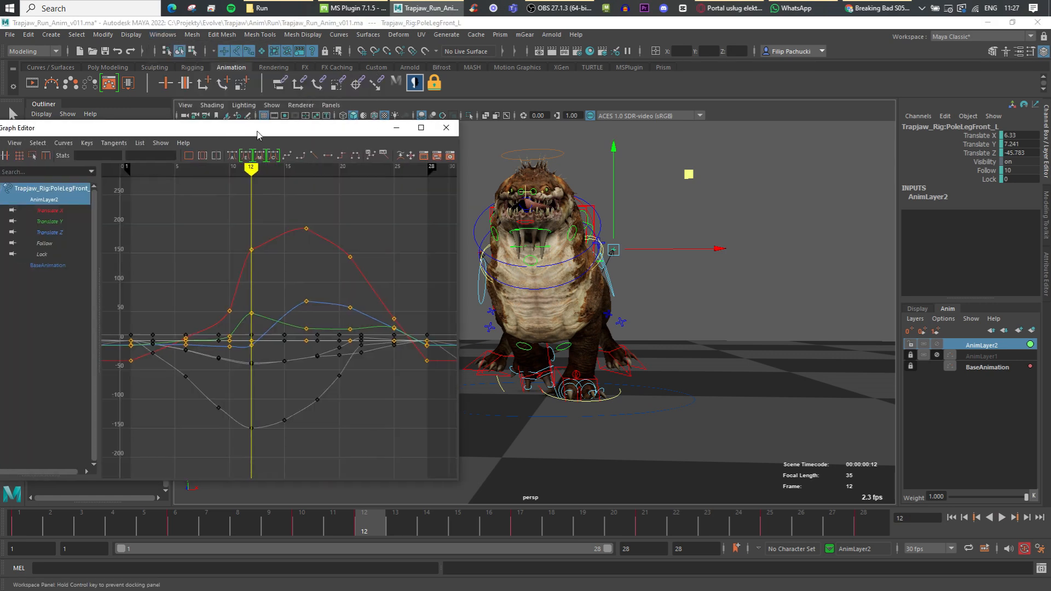
Delete the PoleLegFront_L Translate X and Translate Y keys at frame 12 and play back the cycle.
{"action": "left_click_drag", "start_coordinate": [219, 217], "coordinate": [397, 399]}
{"action": "left_click", "coordinate": [244, 249]}
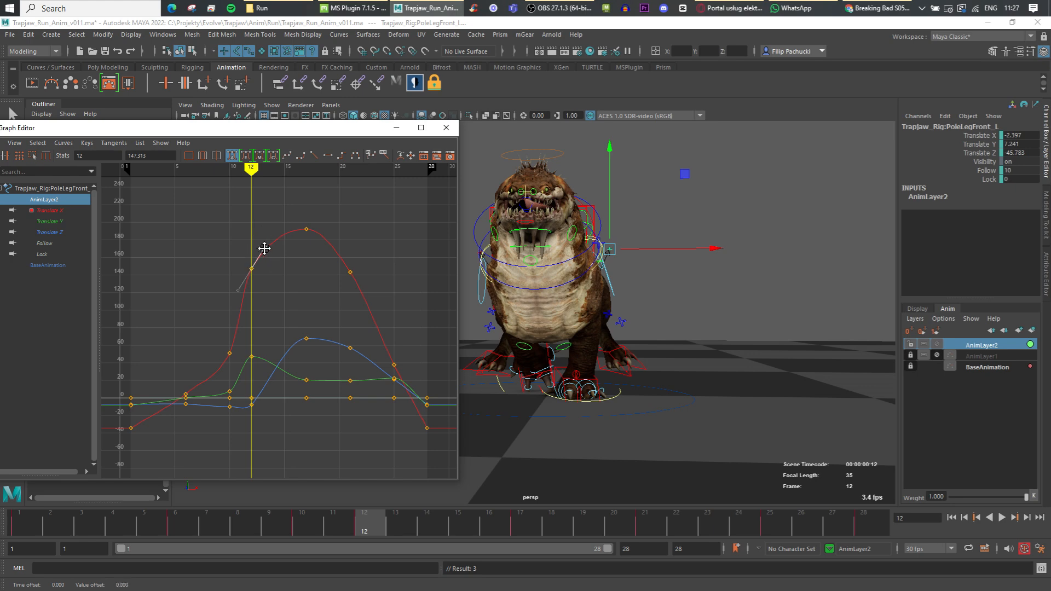
{"action": "key", "text": "Delete"}
{"action": "left_click", "coordinate": [82, 222]}
{"action": "left_click_drag", "start_coordinate": [228, 338], "coordinate": [271, 373]}
{"action": "middle_click_drag", "start_coordinate": [271, 373], "coordinate": [272, 404]}
{"action": "key", "text": "Delete"}
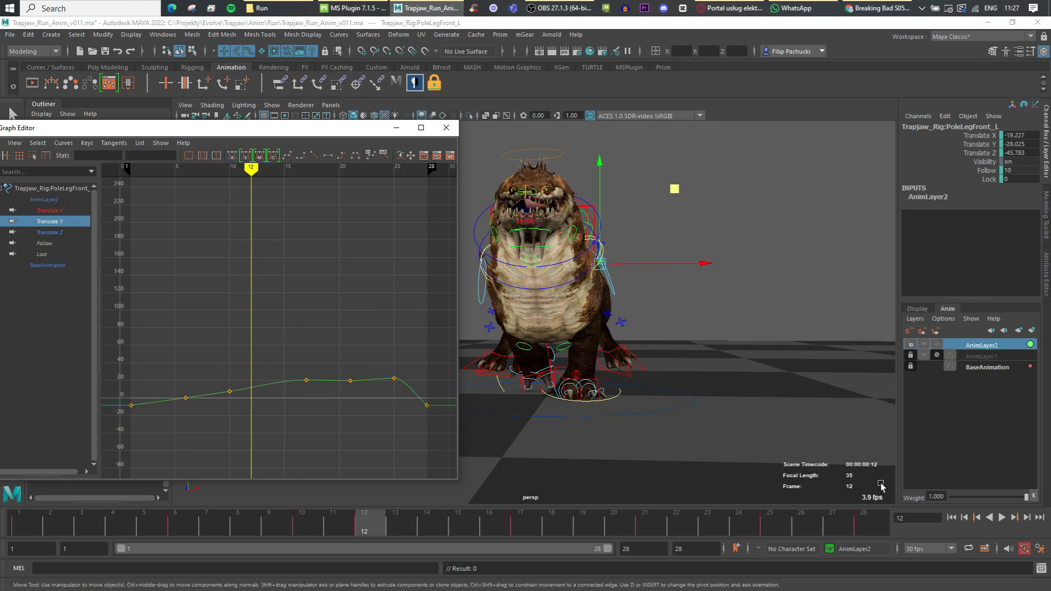
{"action": "key", "text": "alt+v"}
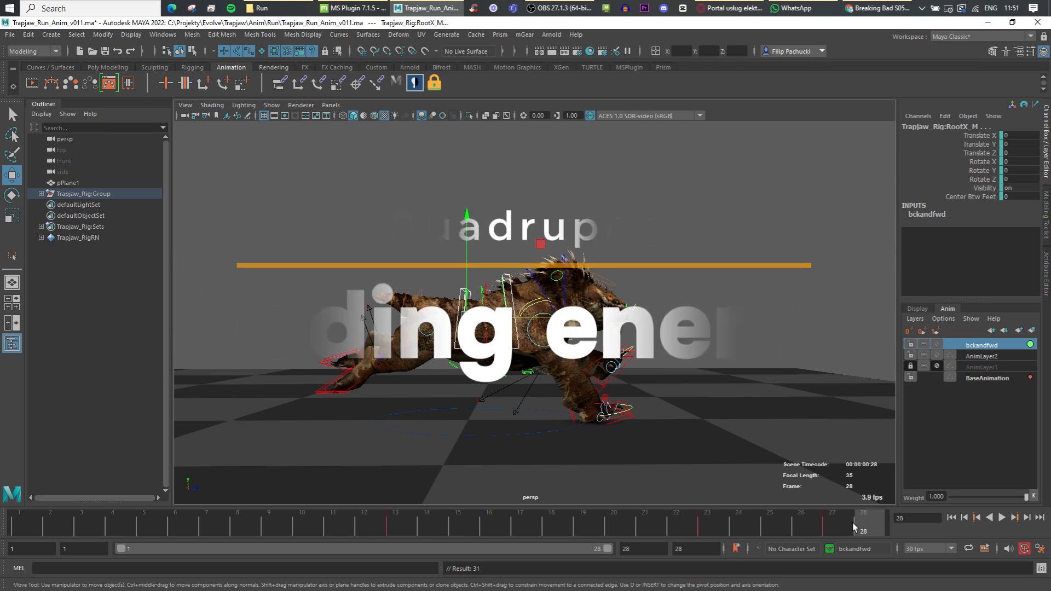
Delete the selected body controls' key at frame 27 on the bckandfwd layer and review the cycle up to frame 13.
{"action": "left_click", "coordinate": [848, 534]}
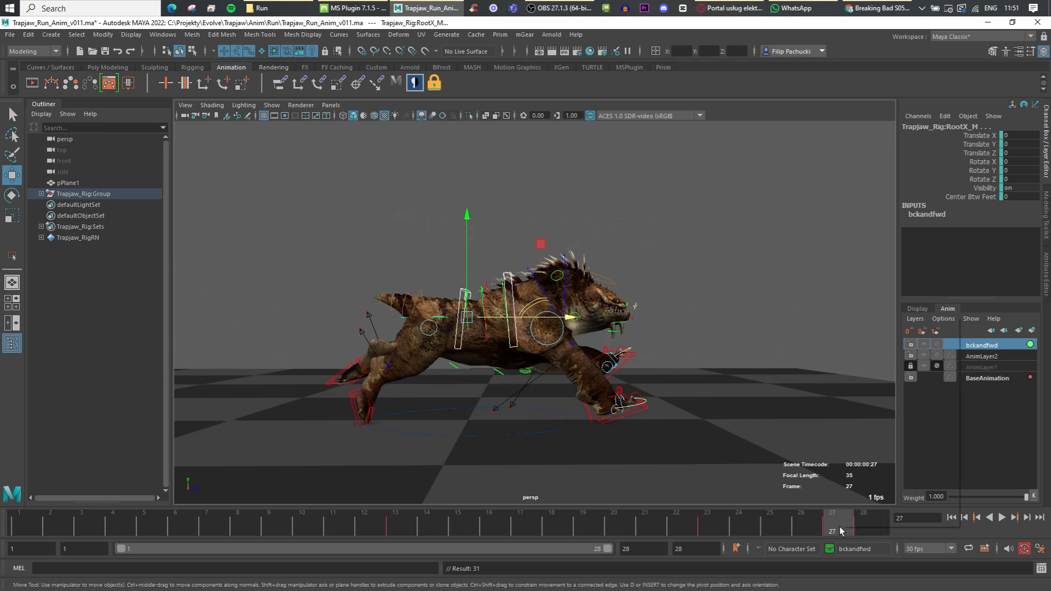
{"action": "right_click", "coordinate": [848, 534]}
{"action": "left_click", "coordinate": [865, 356]}
{"action": "left_click_drag", "start_coordinate": [703, 525], "coordinate": [896, 512]}
{"action": "left_click", "coordinate": [25, 532]}
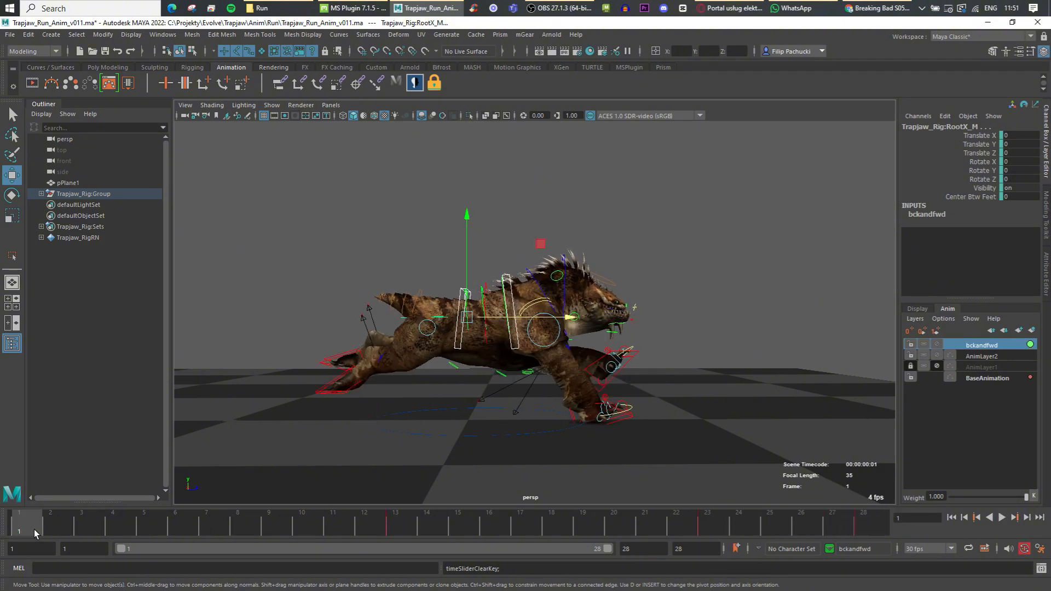
{"action": "key", "text": "alt+v"}
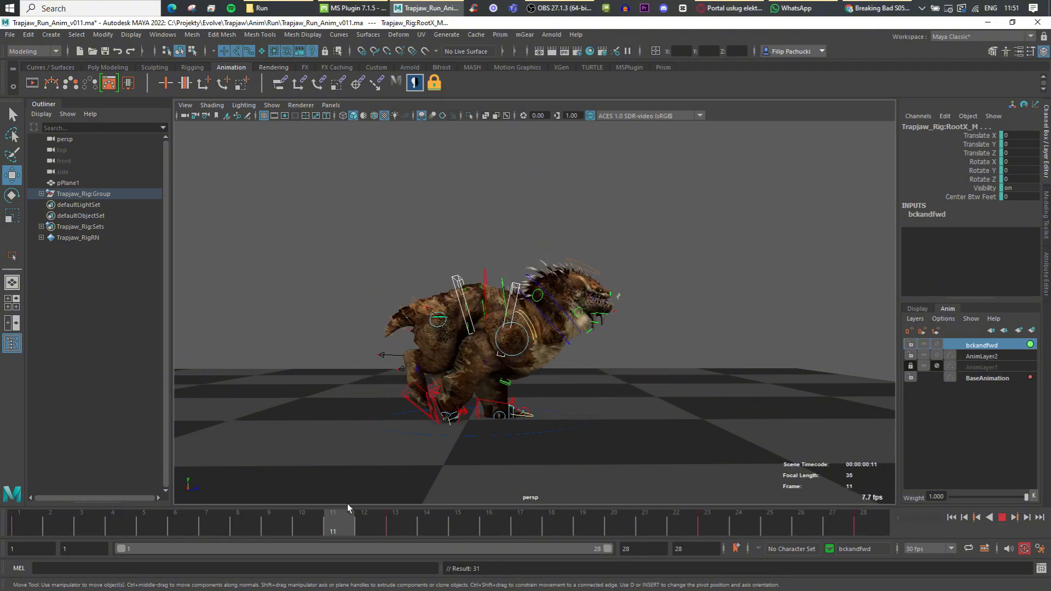
{"action": "left_click", "coordinate": [396, 513]}
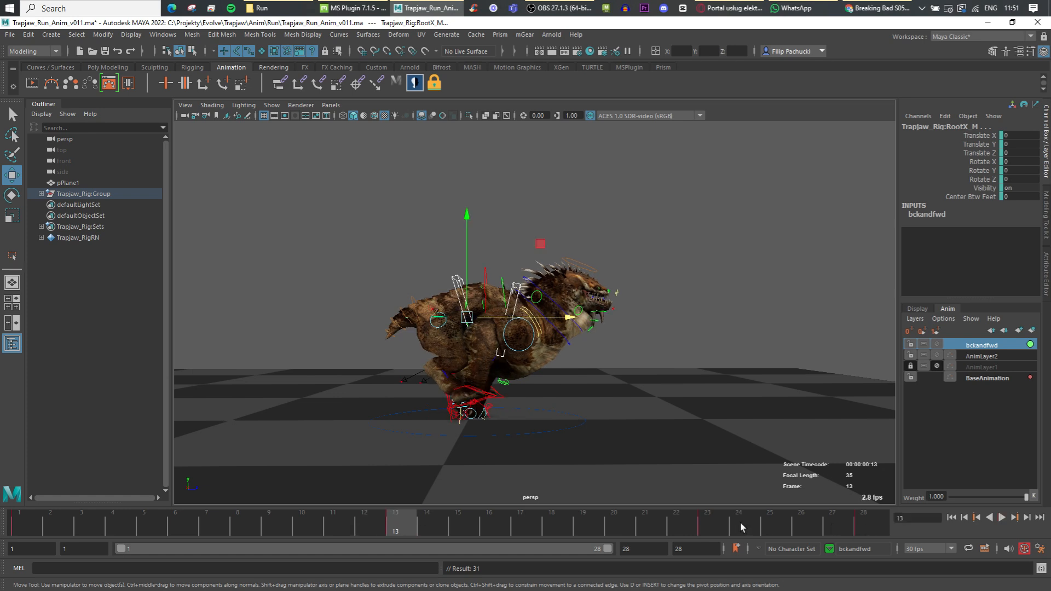
At frame 28, move RootX_M forward to Translate Z 8.421 and IKSpine1_M back to Translate Z -16.653.
{"action": "left_click_drag", "start_coordinate": [698, 527], "coordinate": [891, 478]}
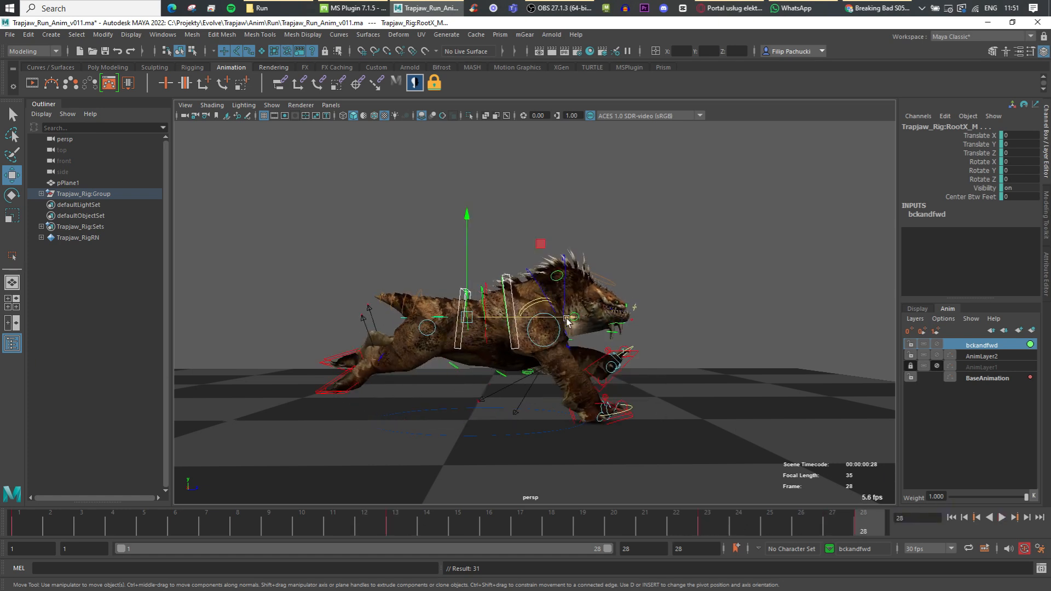
{"action": "mouse_move", "coordinate": [499, 317]}
{"action": "left_mouse_down"}
{"action": "mouse_move", "coordinate": [481, 322]}
{"action": "mouse_move", "coordinate": [502, 321]}
{"action": "left_mouse_up"}
{"action": "key", "text": "ctrl+z"}
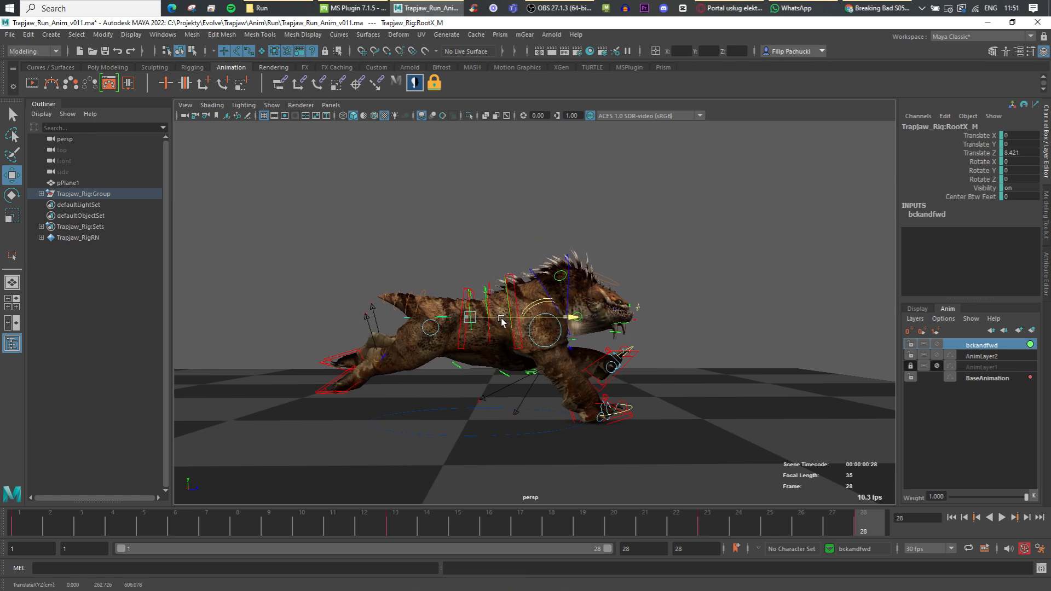
{"action": "left_click", "coordinate": [485, 297]}
{"action": "left_click_drag", "start_coordinate": [468, 291], "coordinate": [508, 319]}
{"action": "key", "text": "alt+v"}
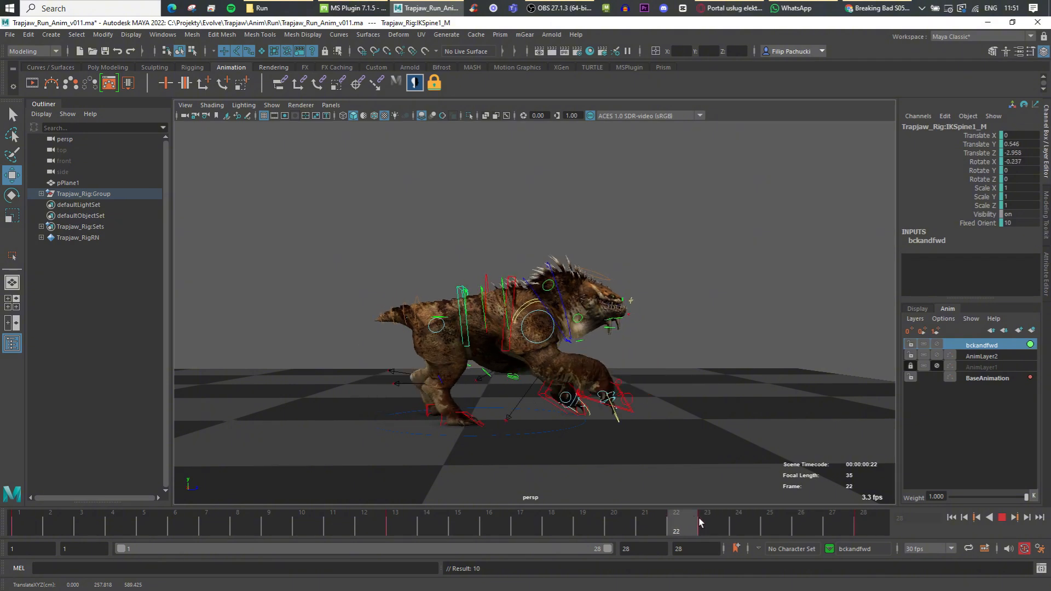
{"action": "key", "text": "alt+v"}
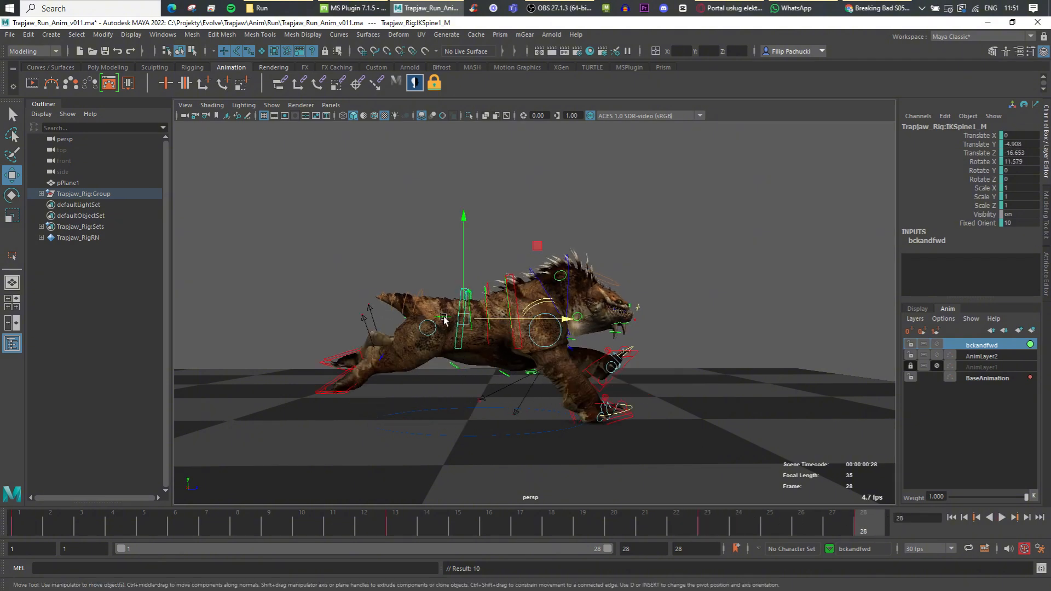
Move RootX_M forward to Translate Z 16.842 at frame 28, then select IKSpine3_M and play back the run cycle.
{"action": "left_click", "coordinate": [445, 320]}
{"action": "left_click_drag", "start_coordinate": [445, 321], "coordinate": [503, 318]}
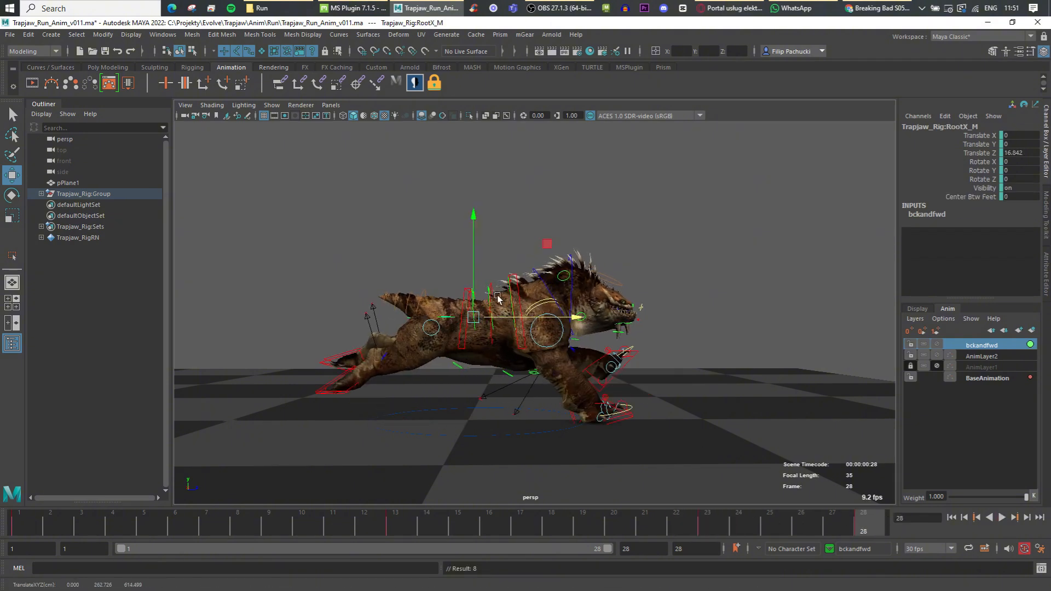
{"action": "left_click", "coordinate": [511, 280]}
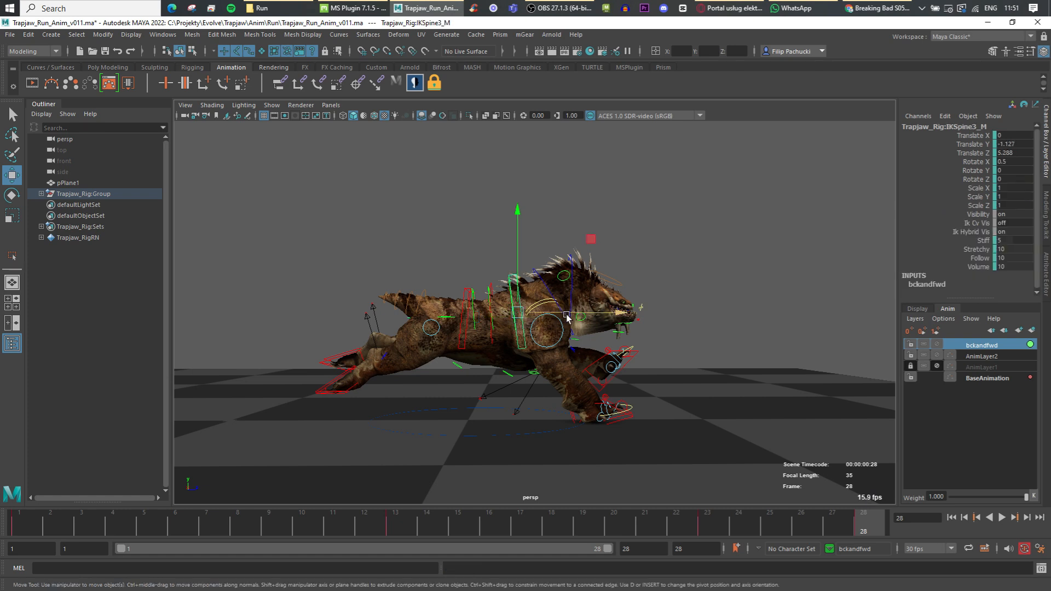
{"action": "left_click_drag", "start_coordinate": [692, 516], "coordinate": [912, 516]}
{"action": "left_click", "coordinate": [1003, 519]}
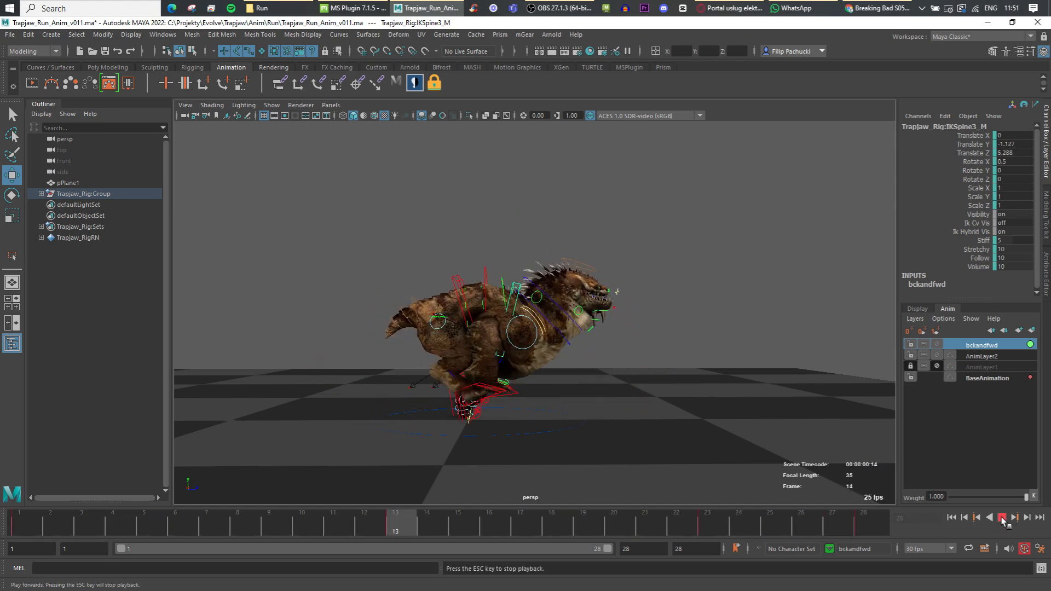
{"action": "left_click", "coordinate": [1002, 519]}
Key RootX_M at frame 22 and delete its key at frame 23.
{"action": "left_click", "coordinate": [706, 523]}
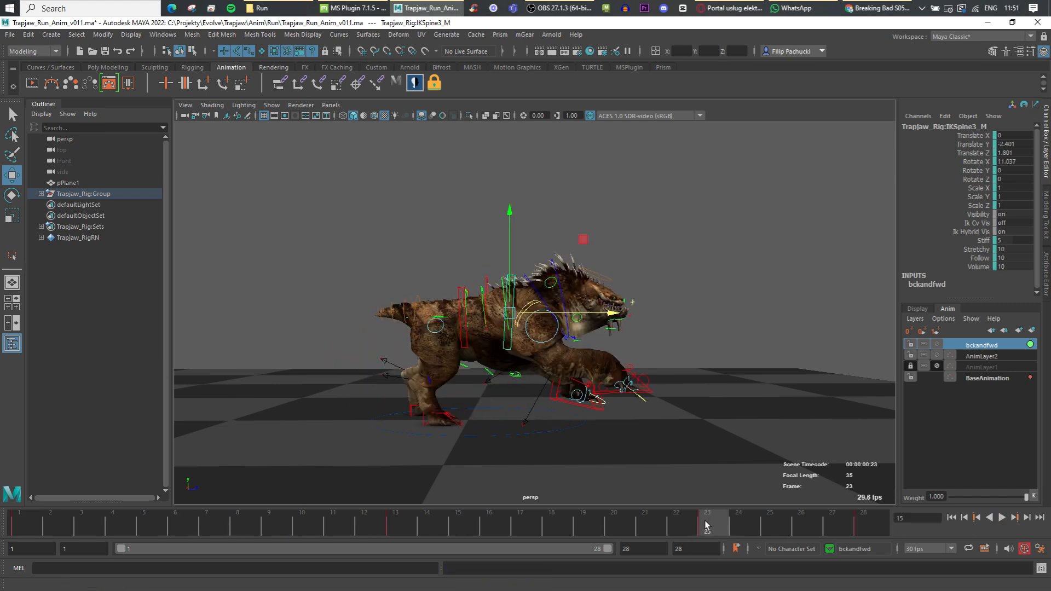
{"action": "key", "text": "ctrl+z"}
{"action": "left_click_drag", "start_coordinate": [707, 523], "coordinate": [683, 527]}
{"action": "key", "text": "s"}
{"action": "left_click", "coordinate": [704, 526]}
{"action": "right_click", "coordinate": [704, 525]}
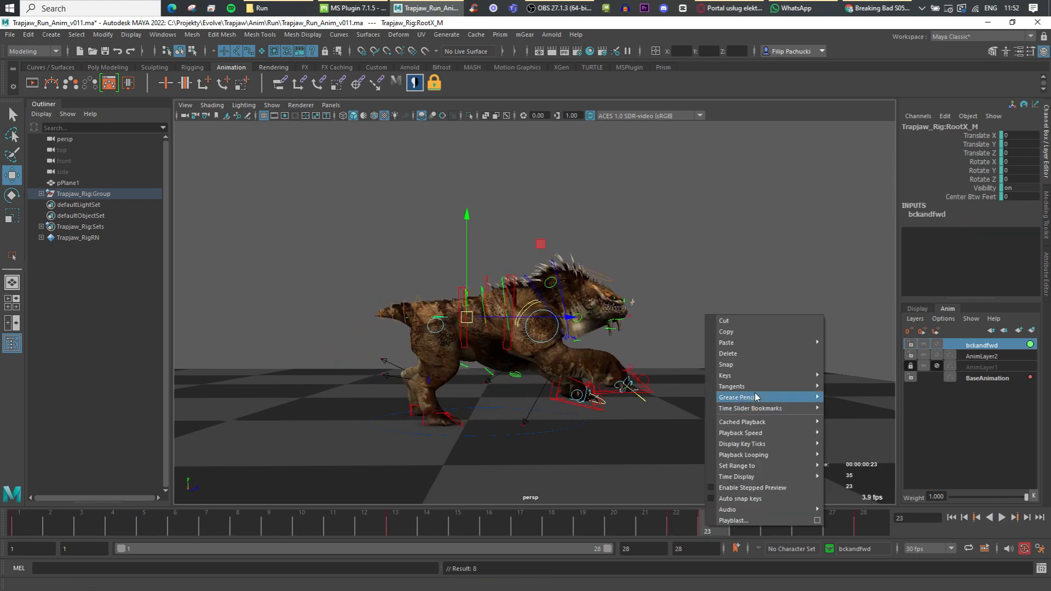
{"action": "left_click", "coordinate": [754, 353]}
Move RootX_M forward to Translate Z 22.483 at frame 28.
{"action": "left_click_drag", "start_coordinate": [692, 527], "coordinate": [864, 527]}
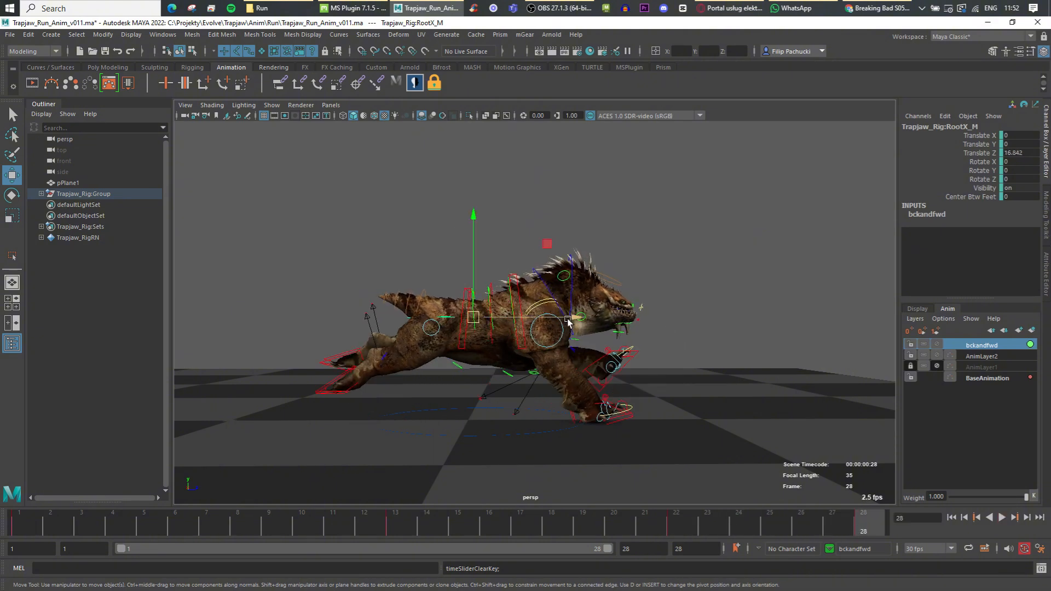
{"action": "left_click_drag", "start_coordinate": [568, 322], "coordinate": [570, 322]}
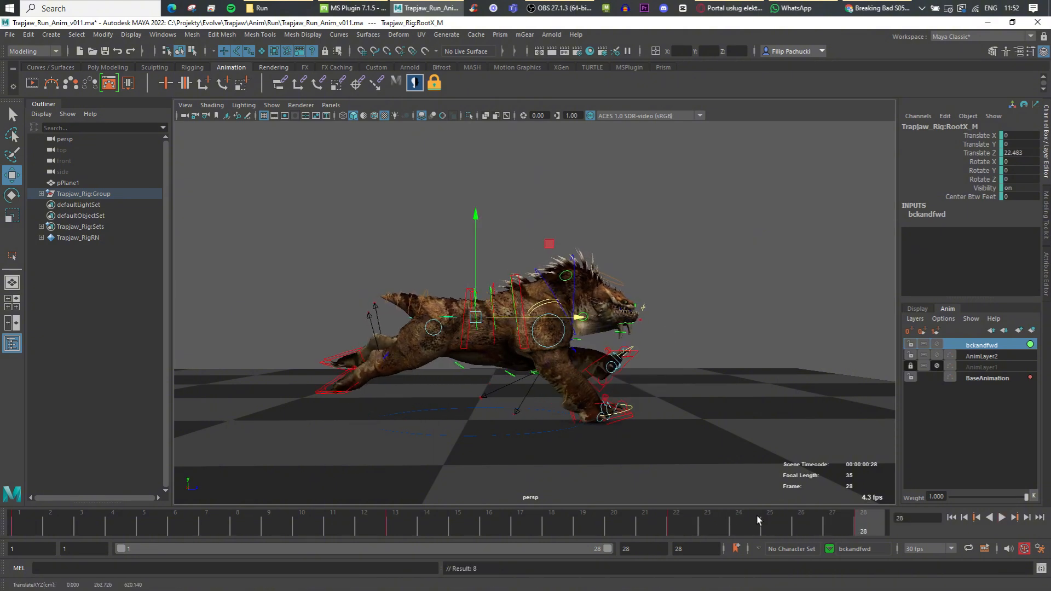
Play back the run cycle and compare RootX_M's pose at frames 13, 28 and 1.
{"action": "key", "text": "alt+v"}
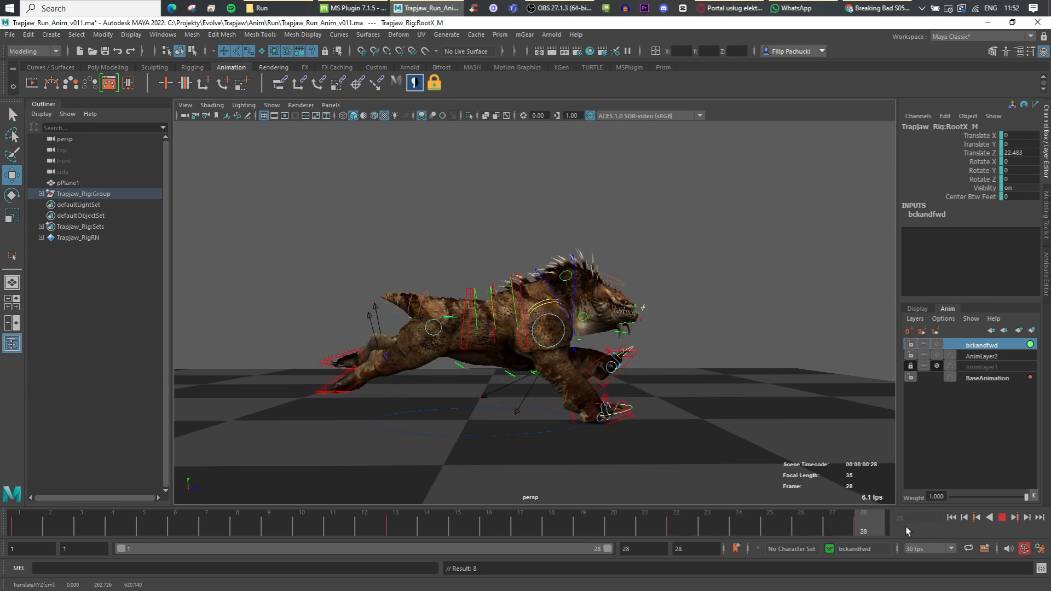
{"action": "key", "text": "alt+v"}
{"action": "left_click", "coordinate": [1002, 519]}
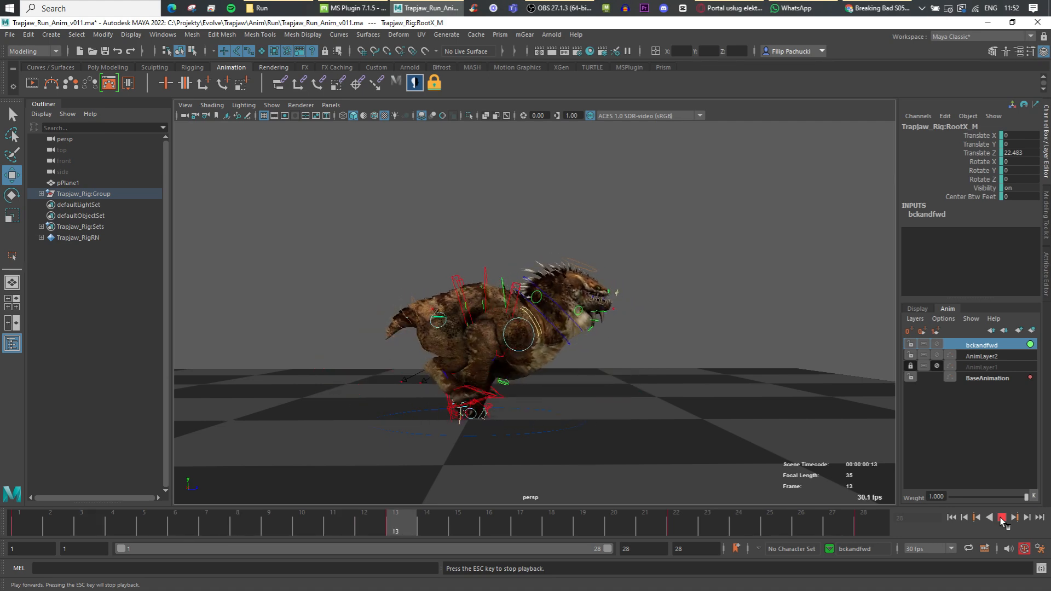
{"action": "left_click", "coordinate": [1002, 519]}
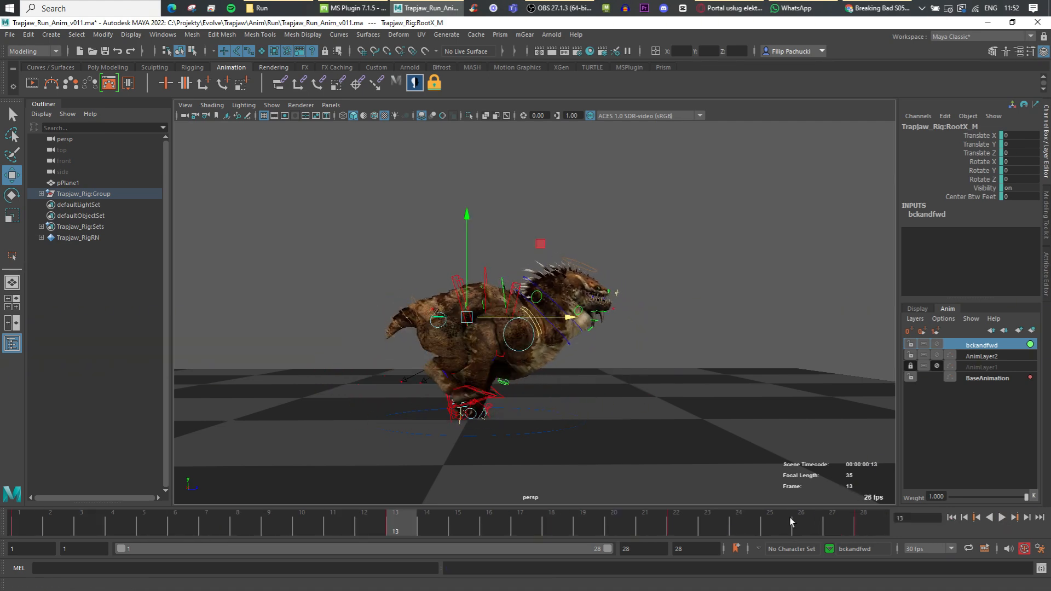
{"action": "left_click_drag", "start_coordinate": [695, 527], "coordinate": [885, 523]}
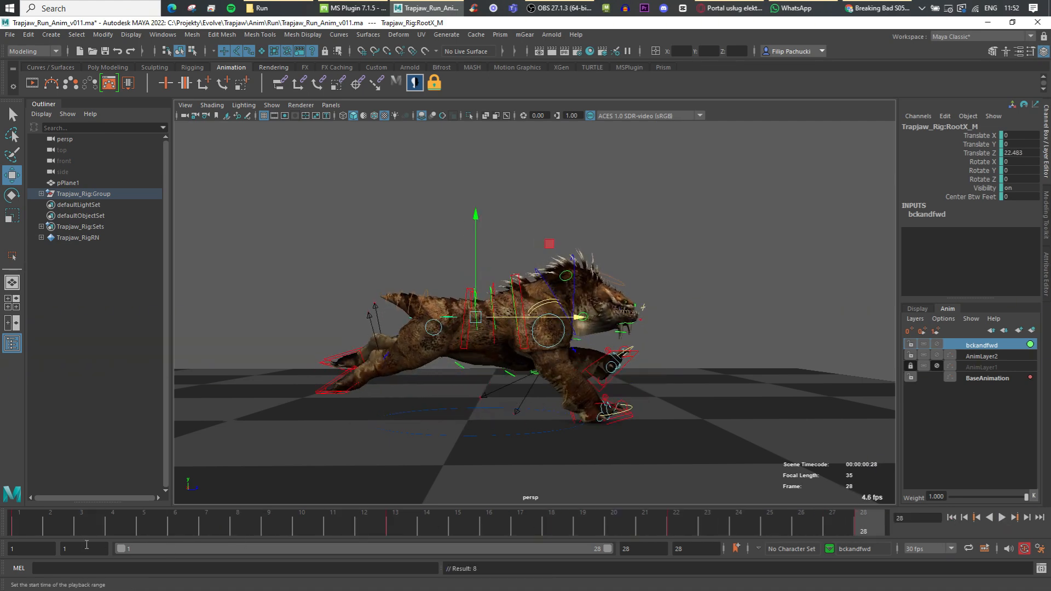
{"action": "left_click", "coordinate": [24, 528]}
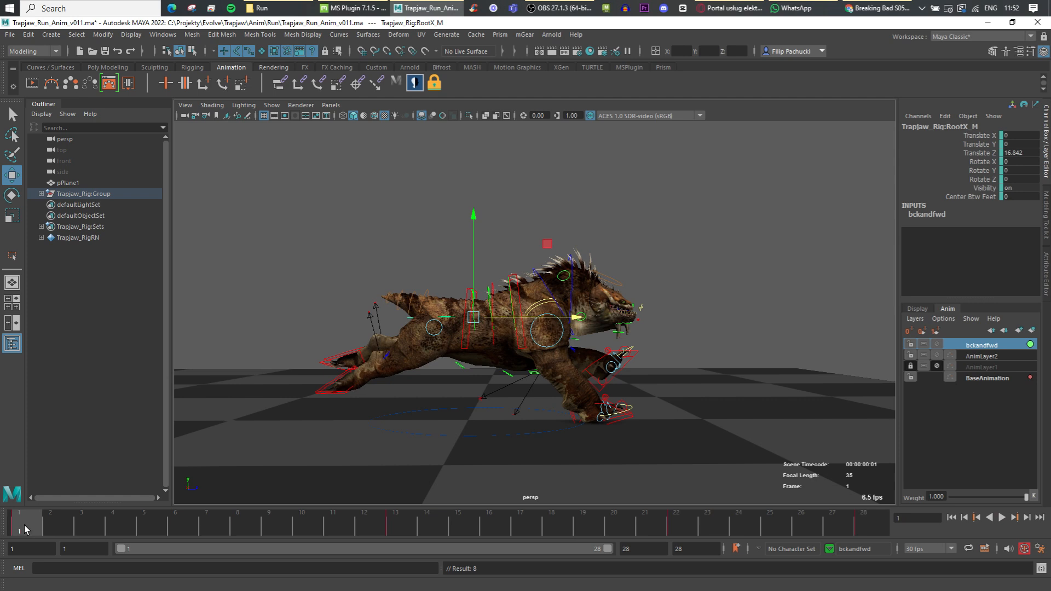
{"action": "left_click", "coordinate": [883, 527]}
At frame 28, move IKSpine1_M to Translate Z -19.461, IKSpine3_M to 12.364 and RootX_M to 23.887.
{"action": "left_click", "coordinate": [509, 278]}
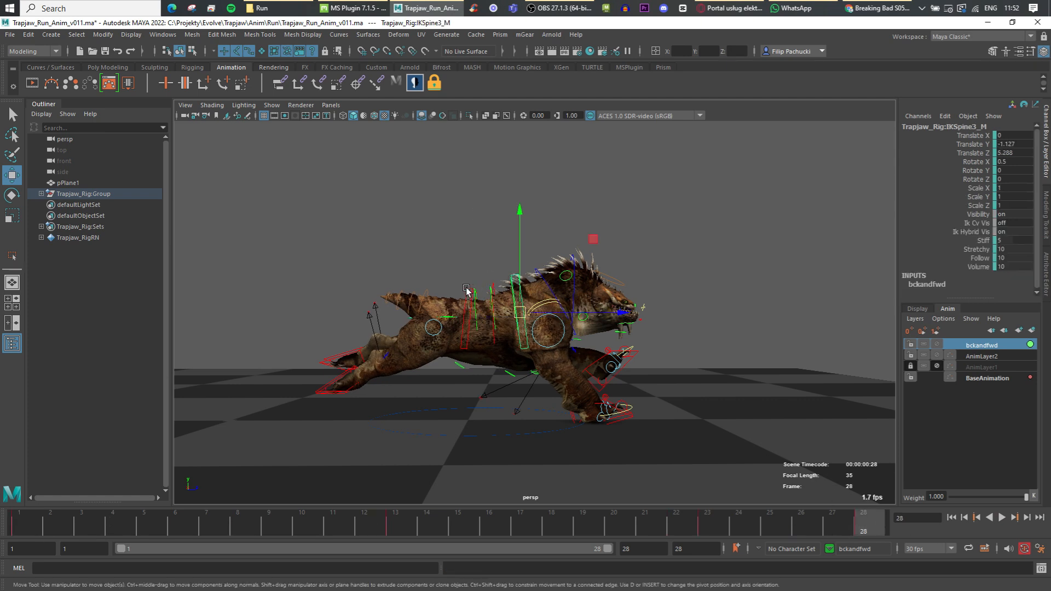
{"action": "left_click", "coordinate": [466, 290]}
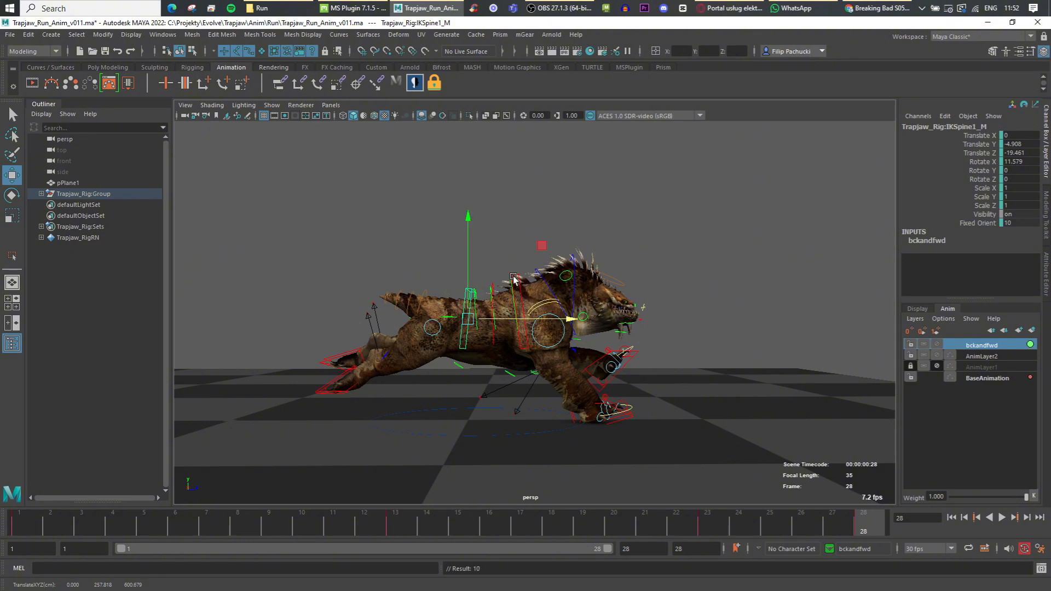
{"action": "left_click", "coordinate": [527, 290]}
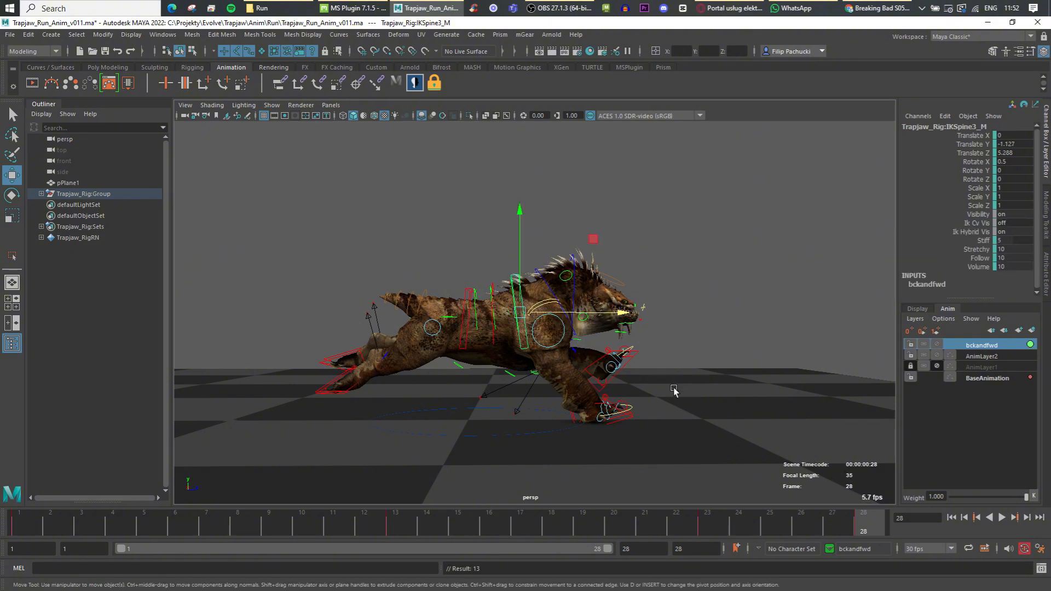
{"action": "left_click_drag", "start_coordinate": [617, 319], "coordinate": [621, 318]}
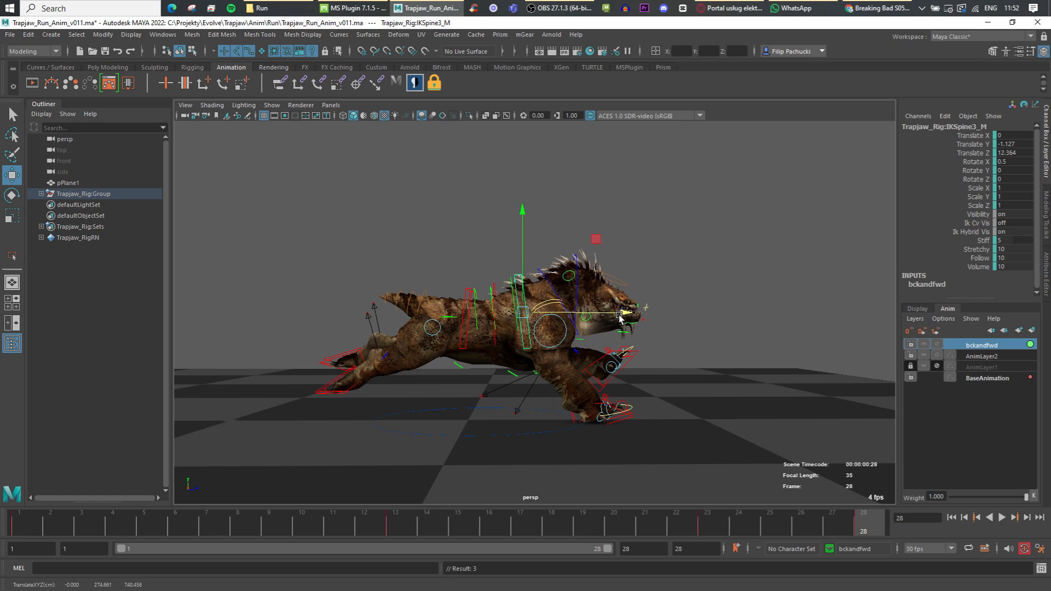
{"action": "left_click", "coordinate": [468, 316]}
{"action": "left_click_drag", "start_coordinate": [507, 316], "coordinate": [513, 316]}
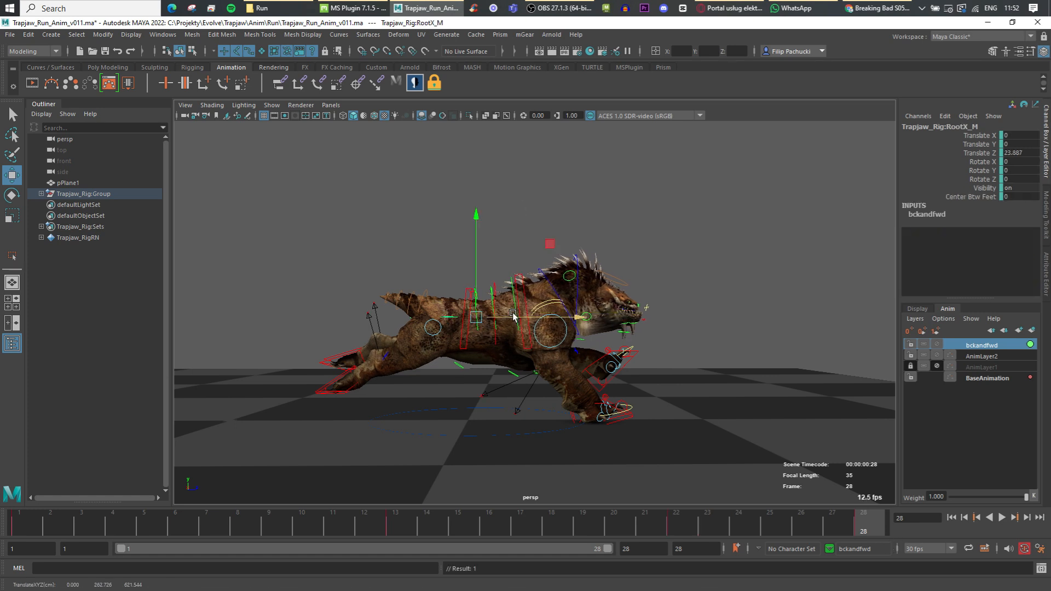
Compare the frame 28 pose with the bckandfwd layer muted and unmuted.
{"action": "left_click", "coordinate": [939, 344]}
{"action": "left_click", "coordinate": [939, 344]}
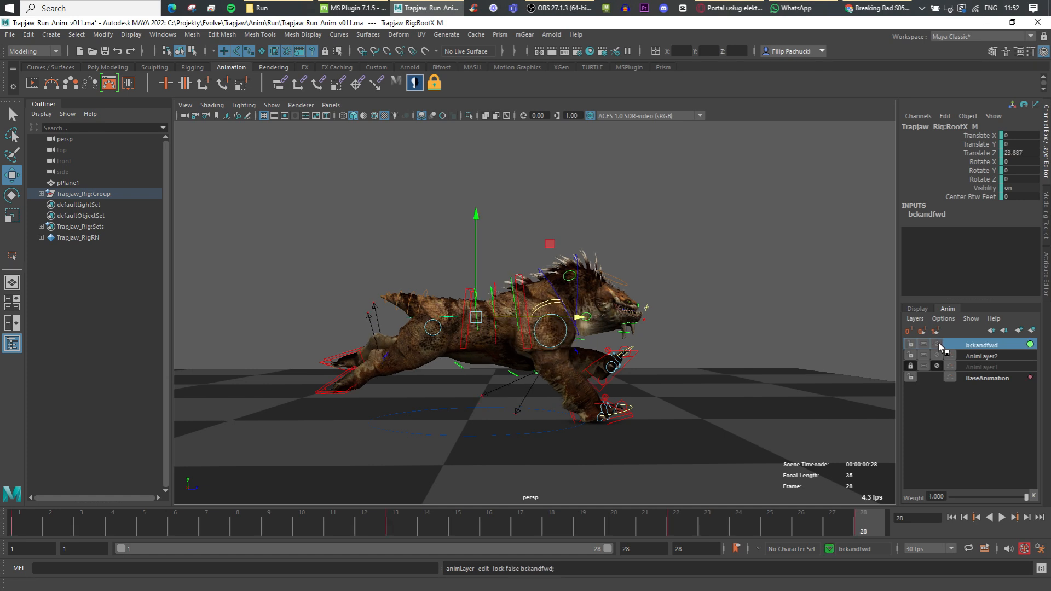
{"action": "left_click", "coordinate": [939, 344]}
{"action": "left_click", "coordinate": [939, 344]}
Select IKSpine3_M, IKSpine1_M and RootX_M together and key them at frame 28.
{"action": "left_click", "coordinate": [520, 277]}
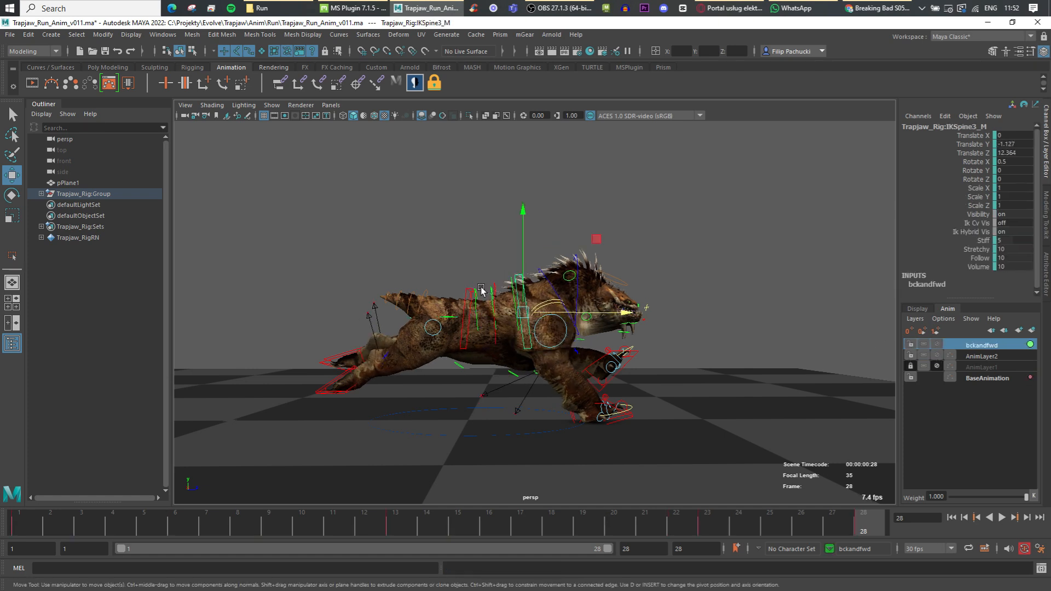
{"action": "left_click", "coordinate": [470, 291], "text": "shift"}
{"action": "left_click", "coordinate": [476, 296], "text": "shift"}
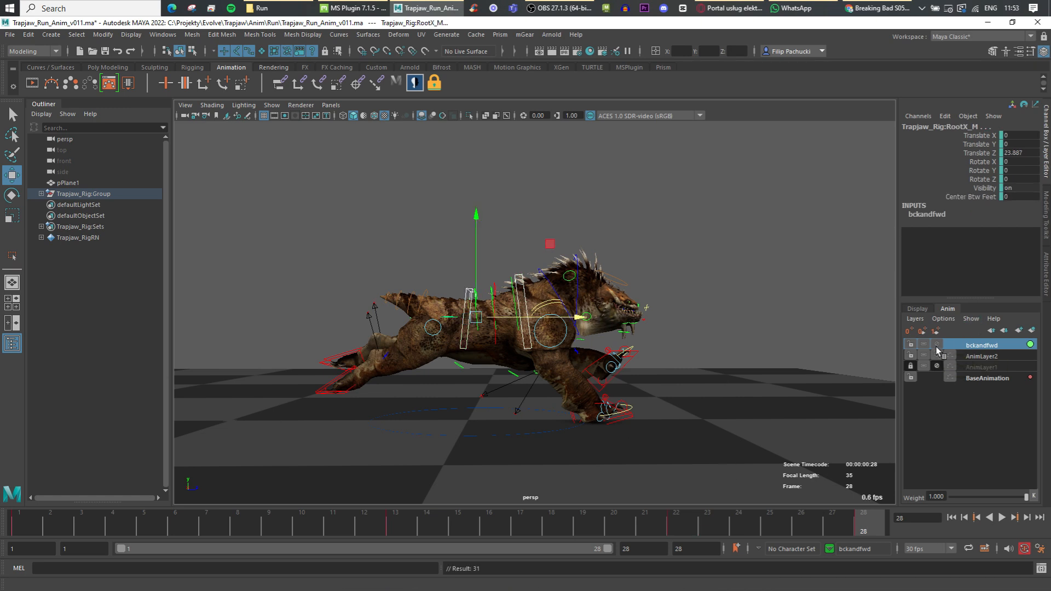
Add both front leg IK controls to the bckandfwd layer and move them forward at frame 28, IKLegFront_R to Translate Z 181.007.
{"action": "left_click", "coordinate": [604, 361]}
{"action": "left_click", "coordinate": [614, 410]}
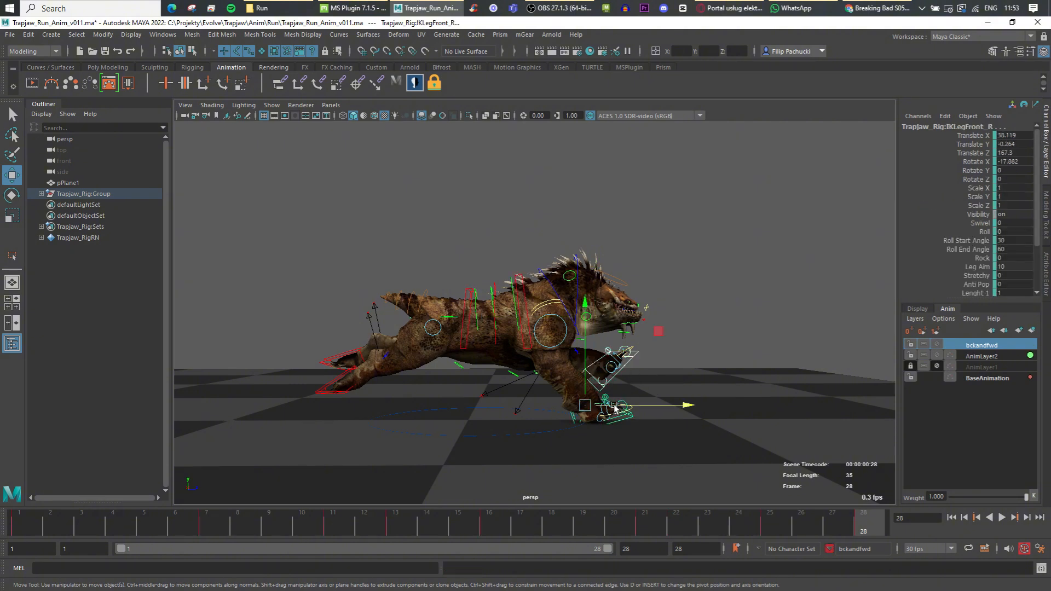
{"action": "right_click", "coordinate": [977, 346]}
{"action": "left_click", "coordinate": [975, 71]}
{"action": "left_click", "coordinate": [936, 345]}
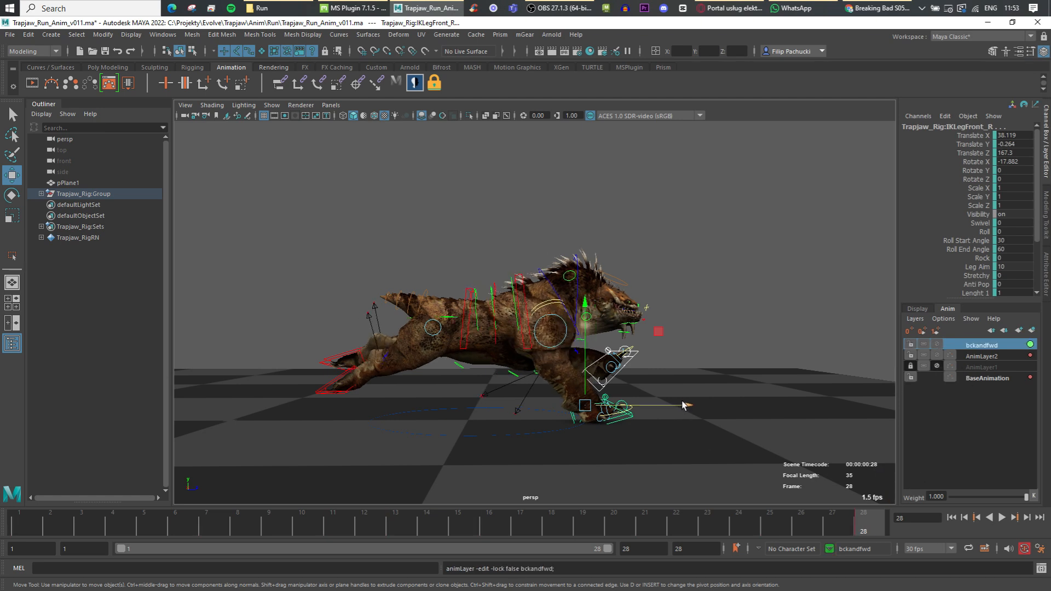
{"action": "left_click_drag", "start_coordinate": [683, 406], "coordinate": [695, 405]}
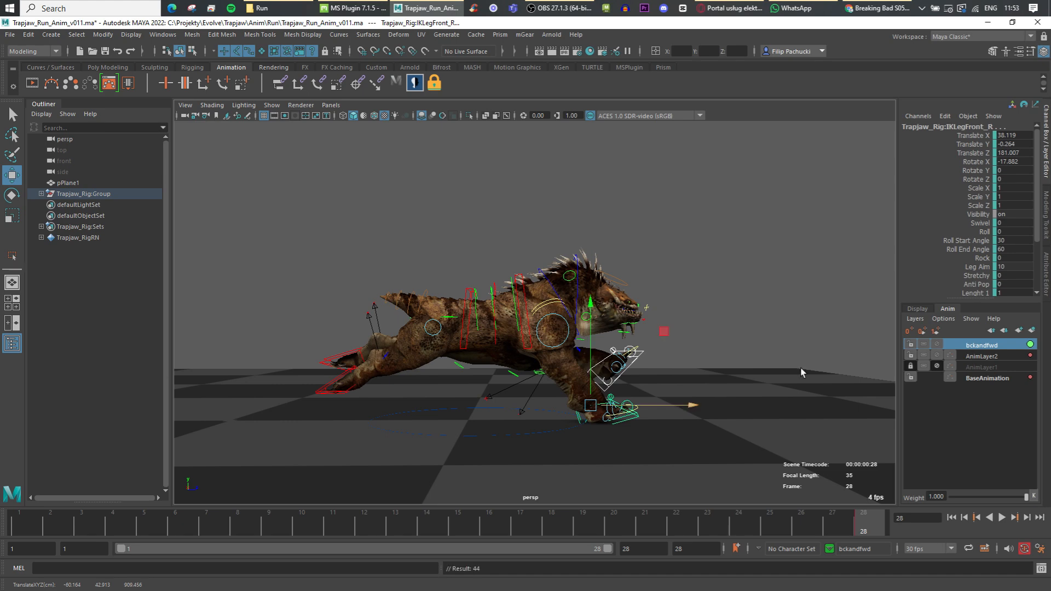
Check the front leg change against the muted bckandfwd layer and play back the run cycle.
{"action": "left_click", "coordinate": [938, 345]}
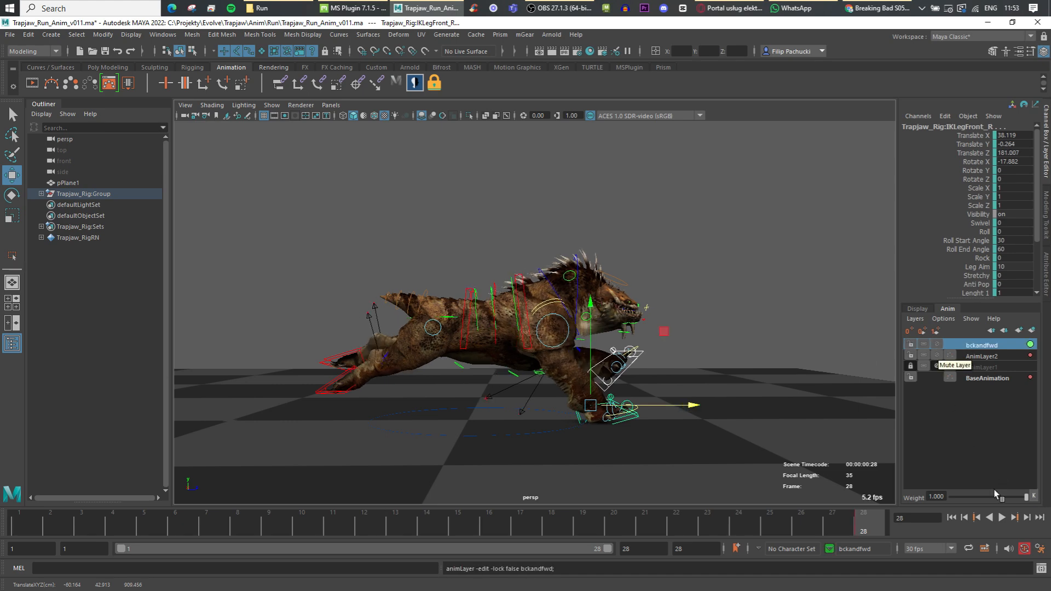
{"action": "left_click", "coordinate": [1003, 517]}
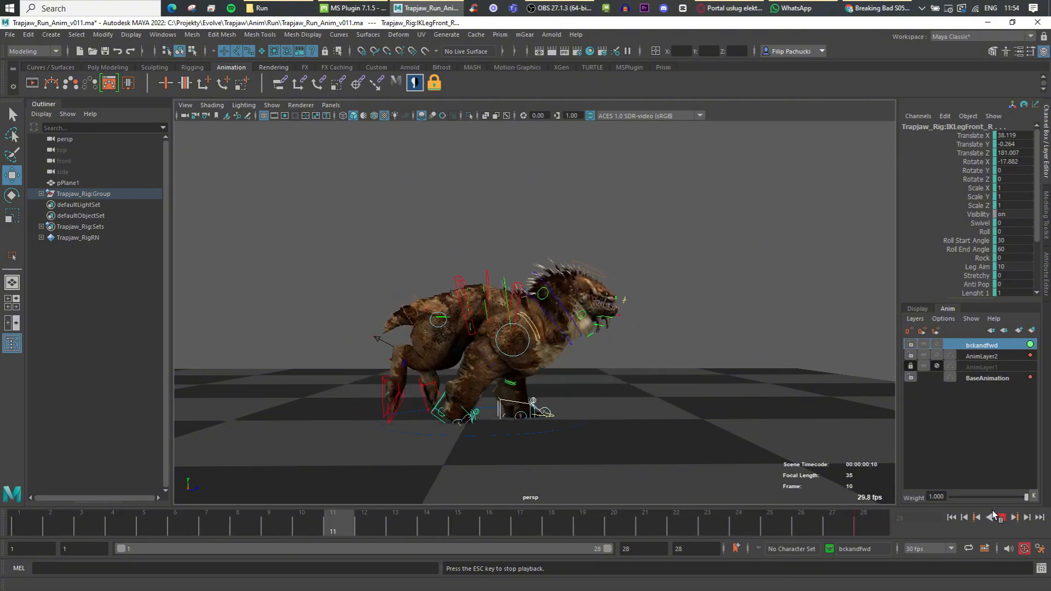
{"action": "left_click", "coordinate": [997, 517]}
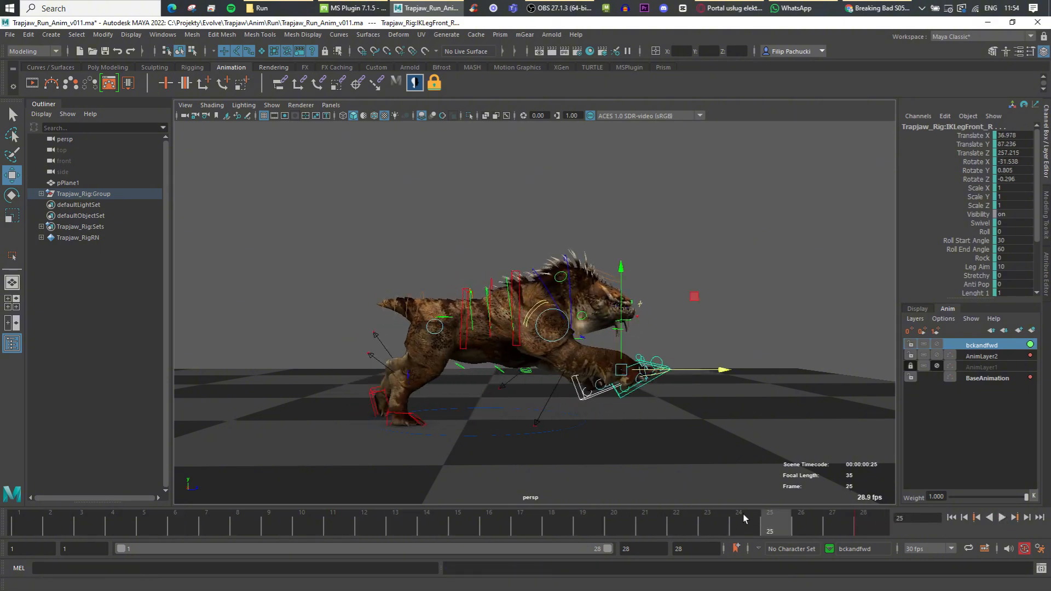
Add FKHead_M to the bckandfwd layer and key it together with IKSpine3_M at frame 22.
{"action": "left_click", "coordinate": [605, 273]}
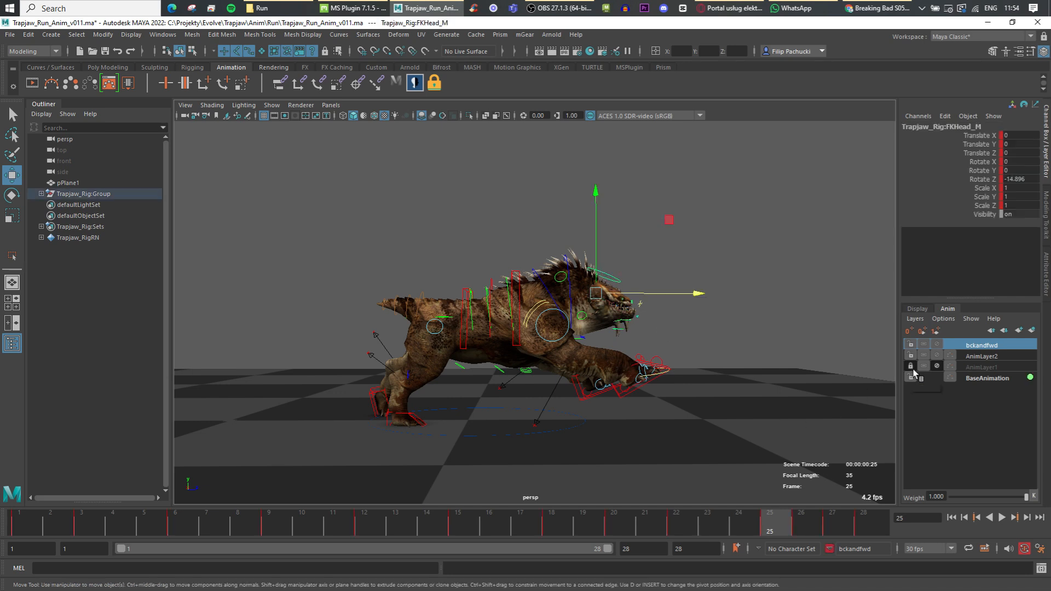
{"action": "right_click", "coordinate": [983, 345]}
{"action": "left_click", "coordinate": [981, 63]}
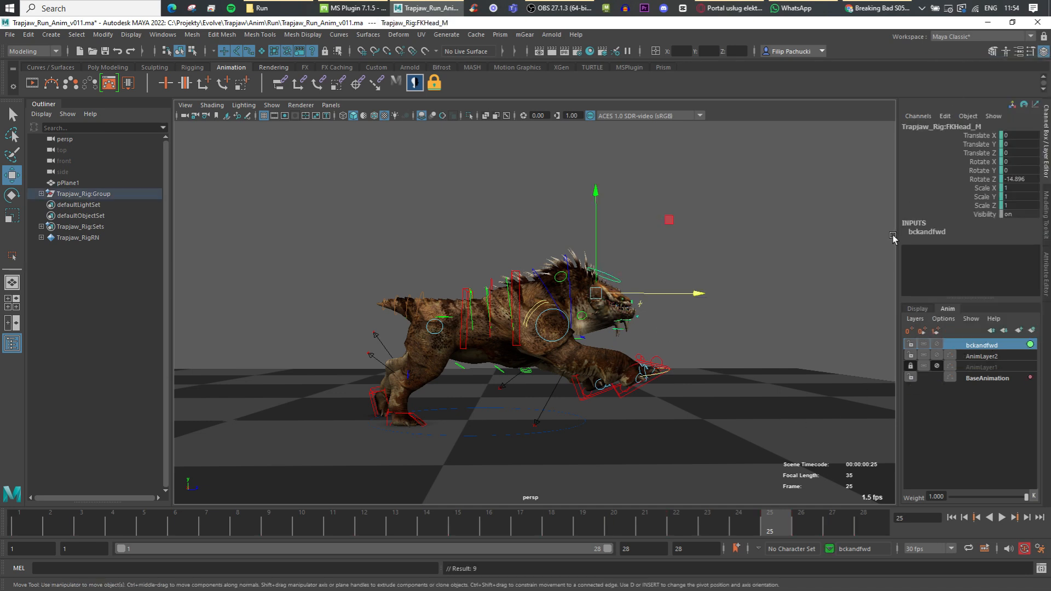
{"action": "left_click", "coordinate": [520, 290]}
{"action": "left_click", "coordinate": [679, 527]}
{"action": "left_click", "coordinate": [863, 521]}
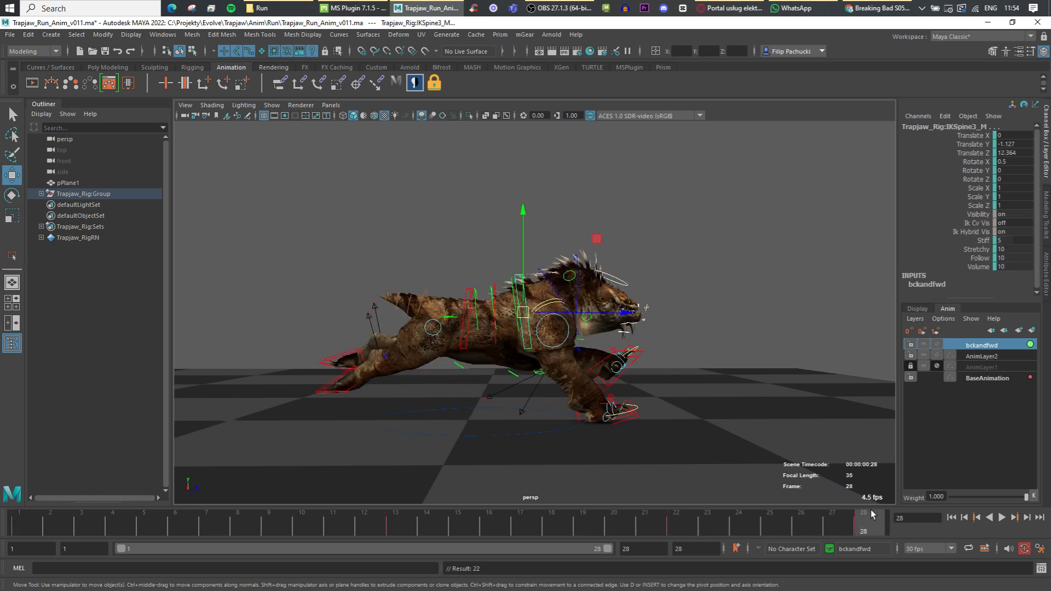
Try moving FKHead_M forward at frame 28, then undo the move.
{"action": "left_click", "coordinate": [625, 280]}
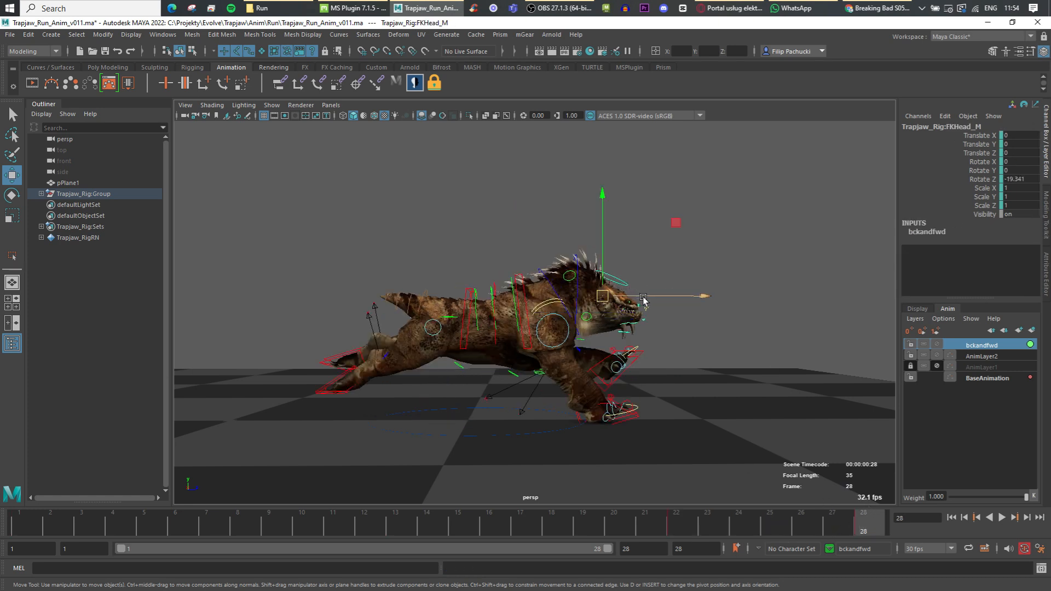
{"action": "left_click_drag", "start_coordinate": [644, 300], "coordinate": [665, 300]}
{"action": "key", "text": "ctrl+z"}
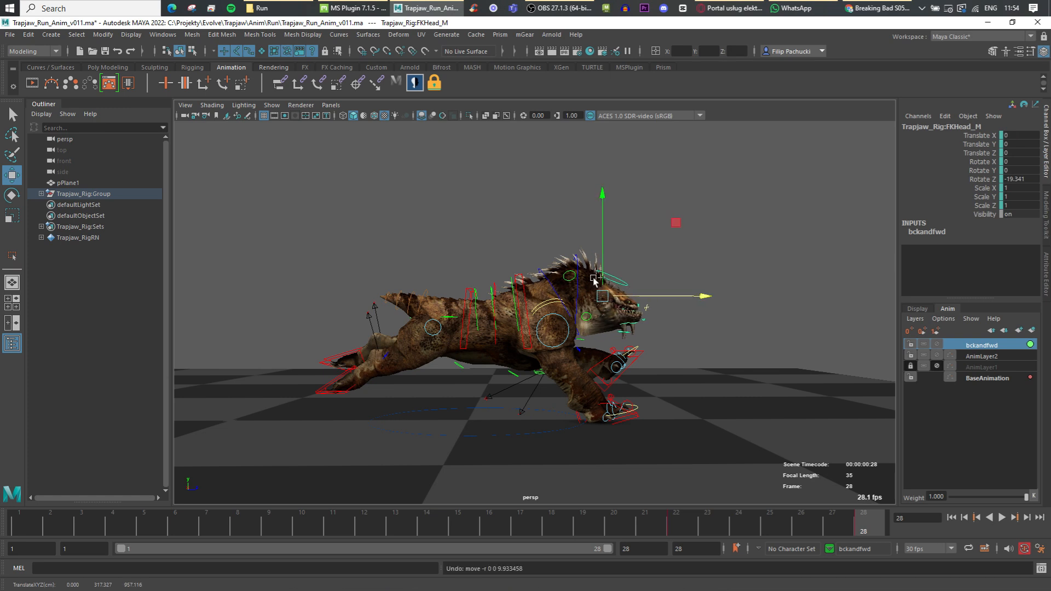
Add FKNeck_M and the neighbouring neck control to the bckandfwd layer along with the selected head control.
{"action": "left_click", "coordinate": [578, 264]}
{"action": "left_click", "coordinate": [546, 268]}
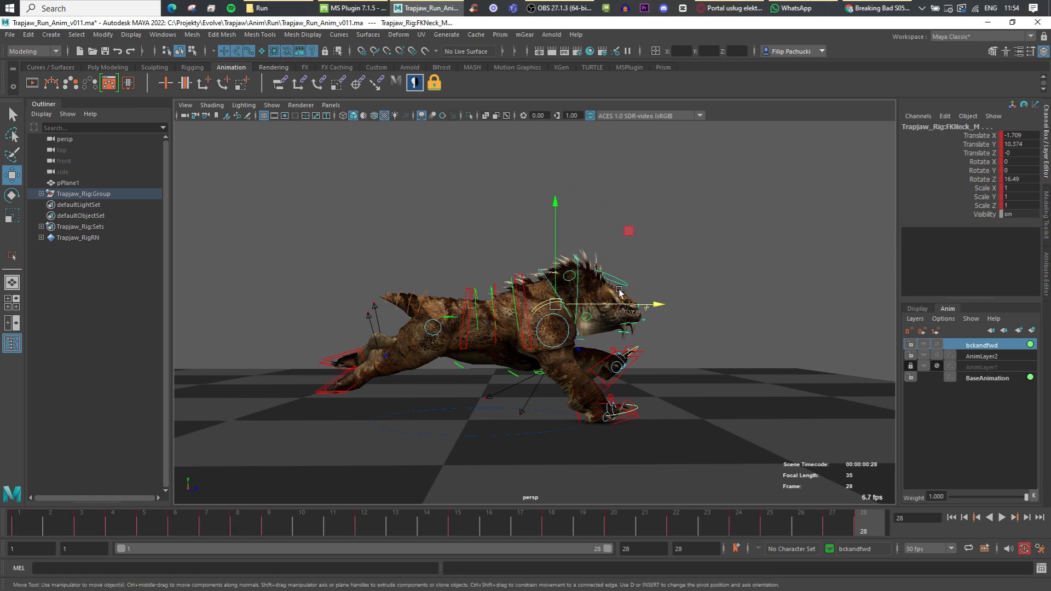
{"action": "left_click_drag", "start_coordinate": [653, 307], "coordinate": [656, 310]}
{"action": "key", "text": "ctrl+z"}
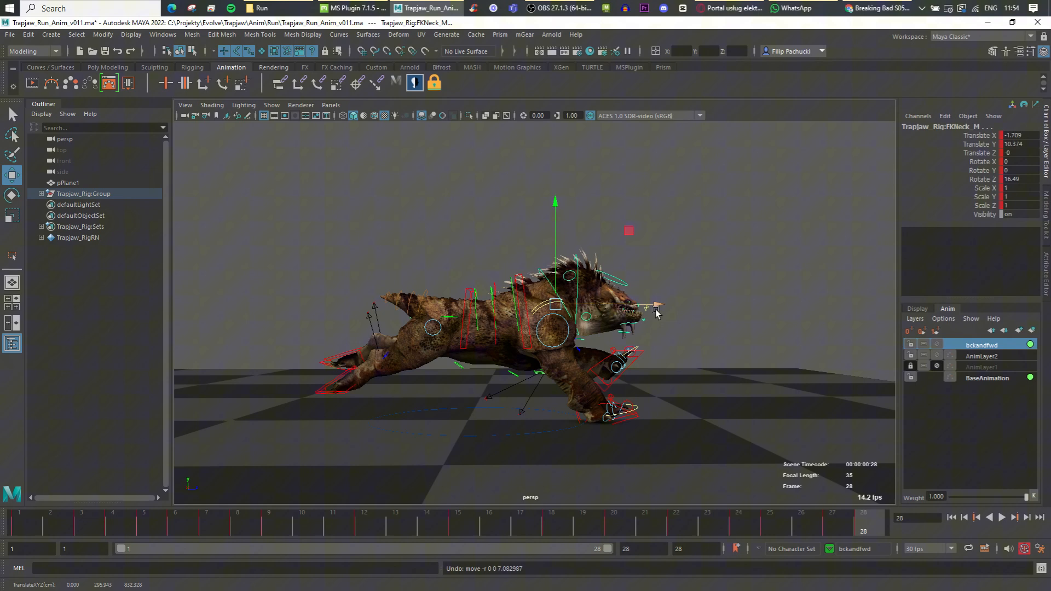
{"action": "right_click", "coordinate": [967, 346]}
{"action": "left_click", "coordinate": [951, 74]}
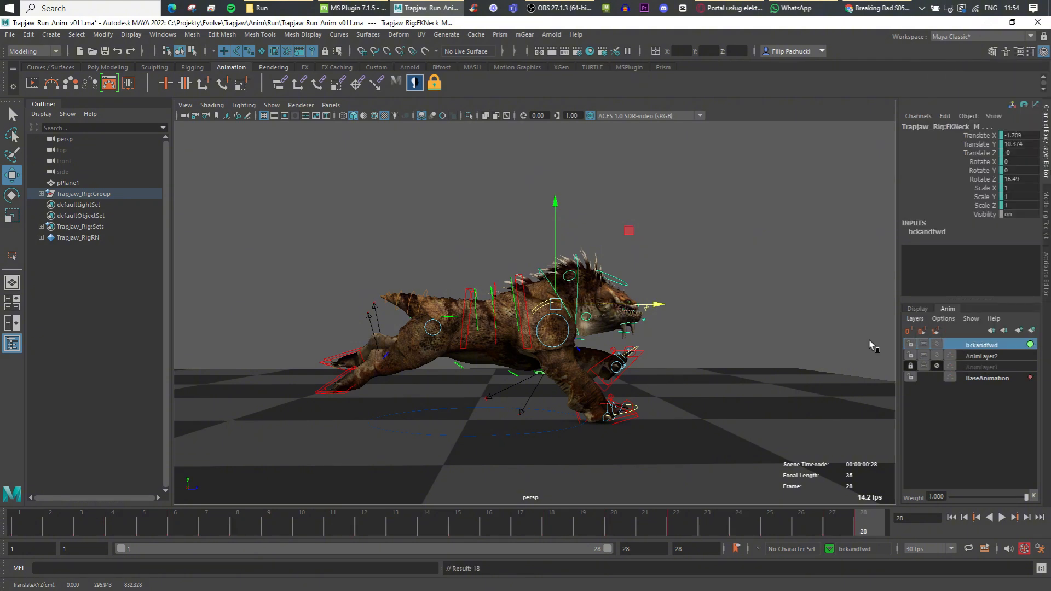
Key the head and neck controls at frame 22 and move FKNeck_M forward at frame 28 to Translate X 0.739, Y 13.848.
{"action": "left_click", "coordinate": [689, 521]}
{"action": "left_click", "coordinate": [858, 523]}
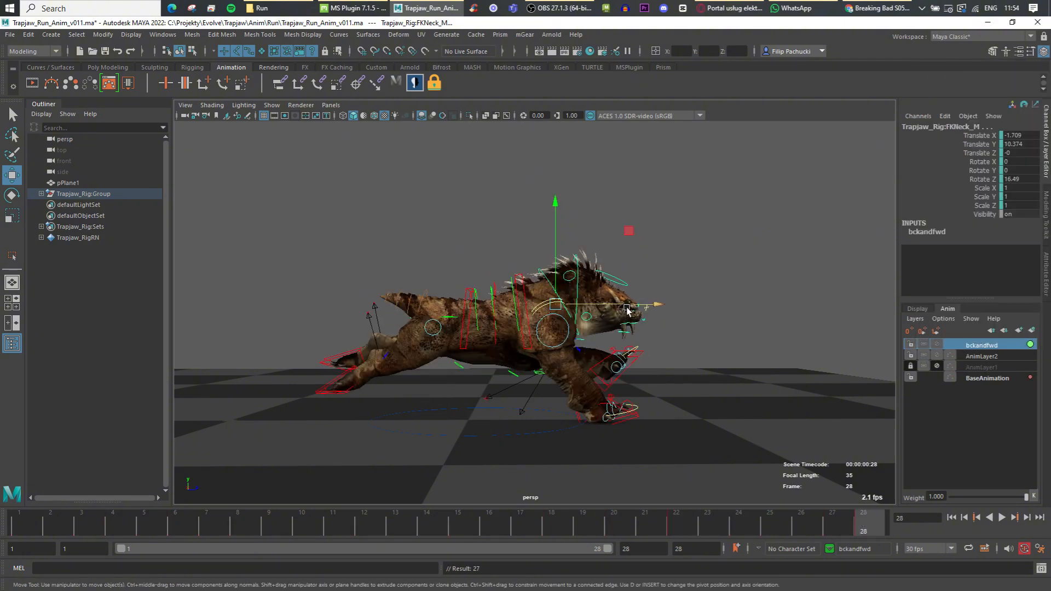
{"action": "left_click_drag", "start_coordinate": [627, 310], "coordinate": [629, 311]}
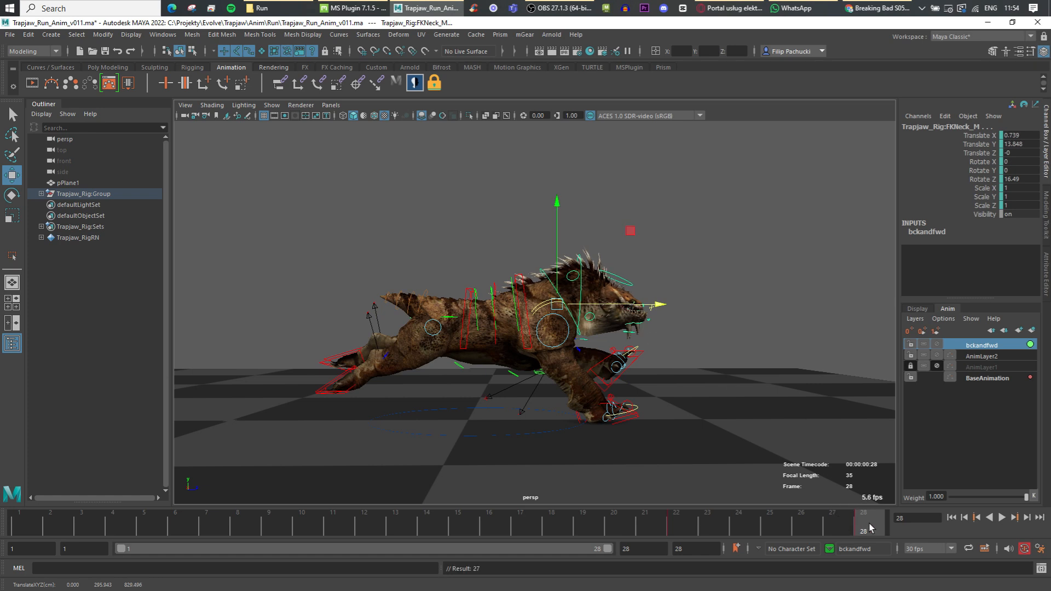
Add RootX_M to the head and neck selection, key the controls at frame 13, and return to frame 28.
{"action": "left_click", "coordinate": [453, 319]}
{"action": "left_click", "coordinate": [386, 525]}
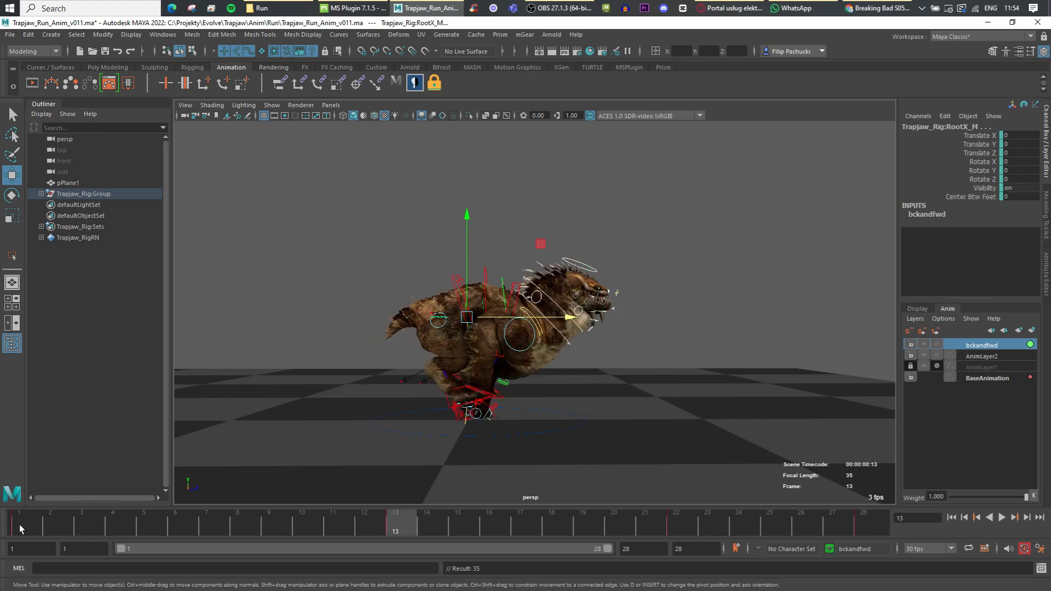
{"action": "left_click_drag", "start_coordinate": [19, 524], "coordinate": [872, 525]}
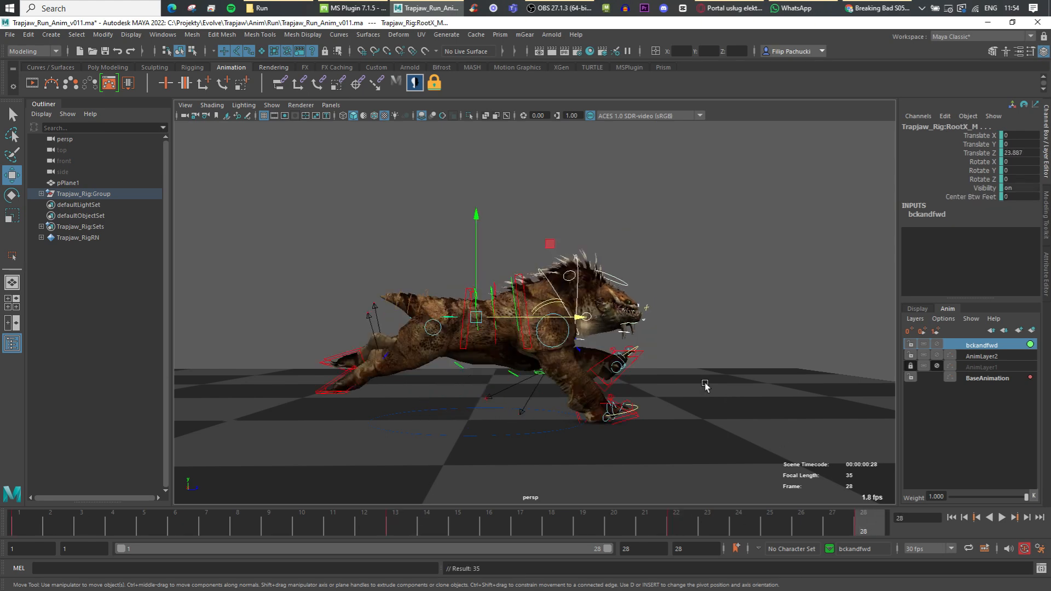
Reselect the head and neck controls and move FKNeck_M forward at frame 28 to Translate X 0.738, Y 13.847.
{"action": "left_click", "coordinate": [610, 276]}
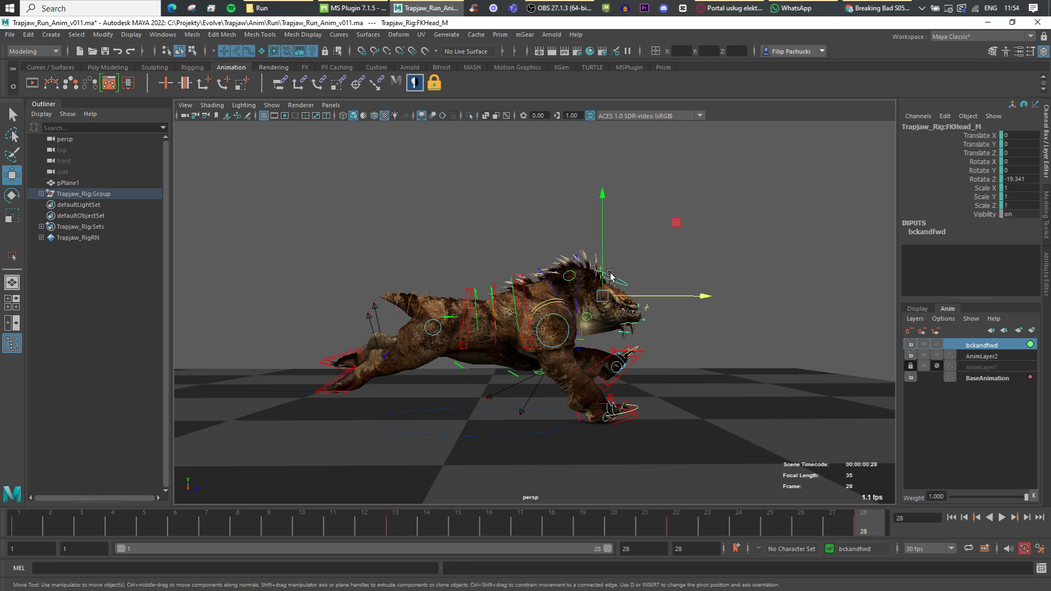
{"action": "left_click", "coordinate": [549, 282]}
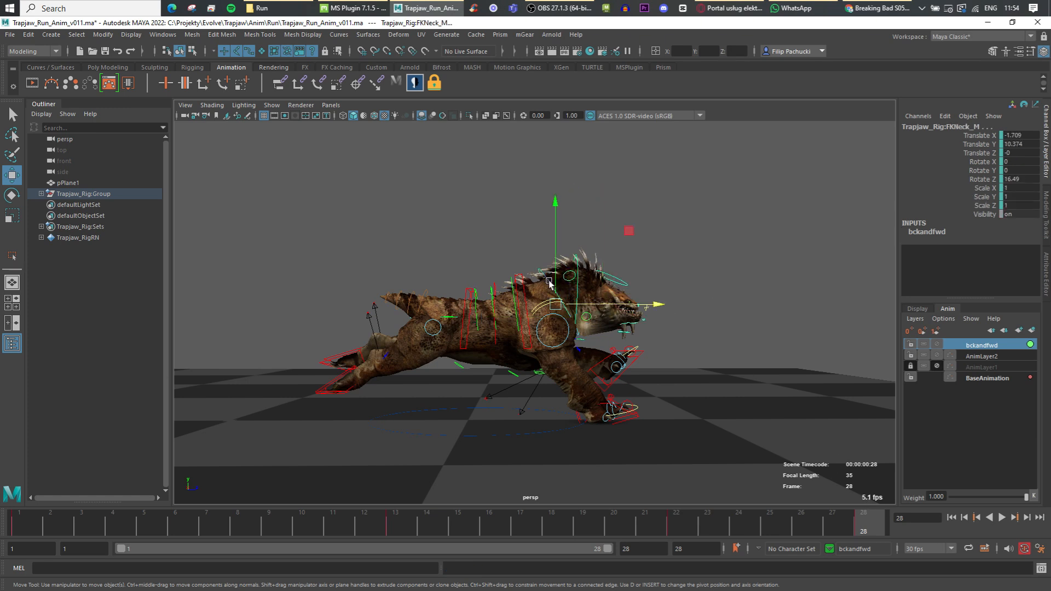
{"action": "left_click_drag", "start_coordinate": [620, 306], "coordinate": [623, 308]}
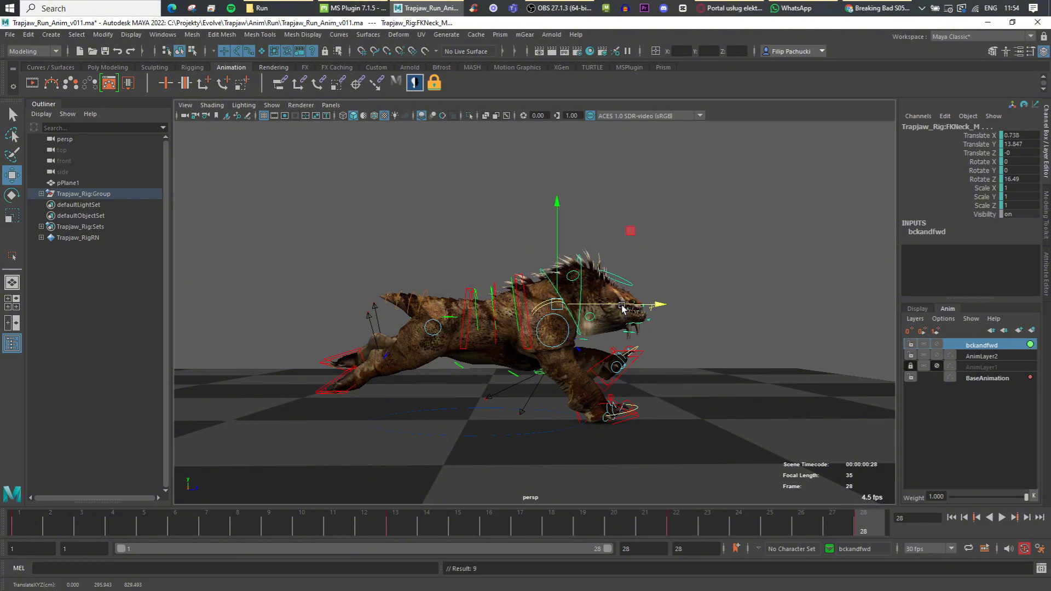
Copy the head and neck controls' key from frame 28 to frame 1 and play back the run cycle.
{"action": "right_click", "coordinate": [849, 516]}
{"action": "left_click", "coordinate": [883, 322]}
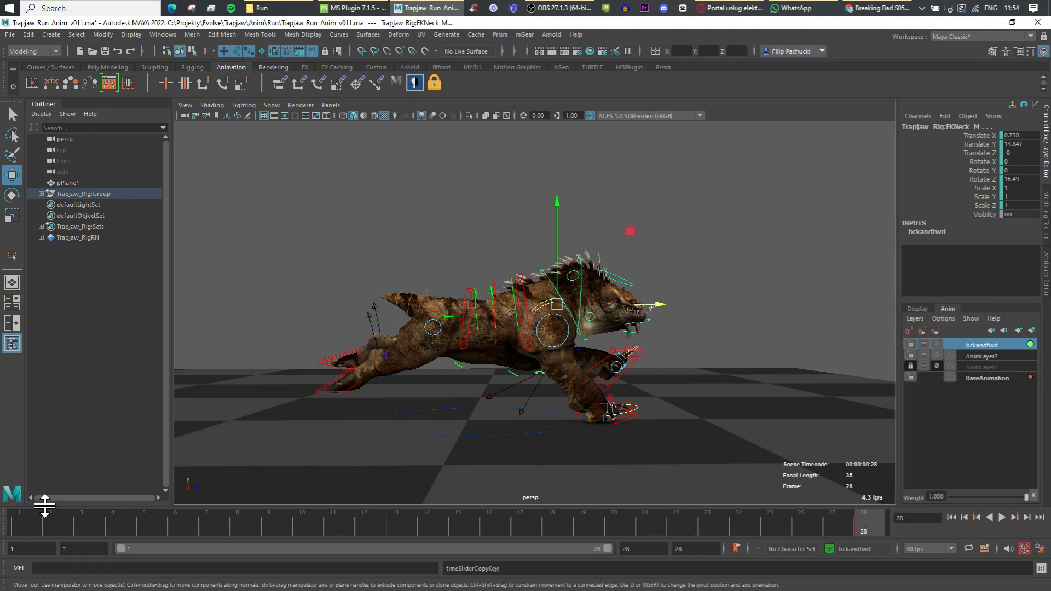
{"action": "left_click", "coordinate": [25, 520]}
{"action": "right_click", "coordinate": [25, 520]}
{"action": "mouse_move", "coordinate": [114, 335]}
{"action": "left_click", "coordinate": [175, 337]}
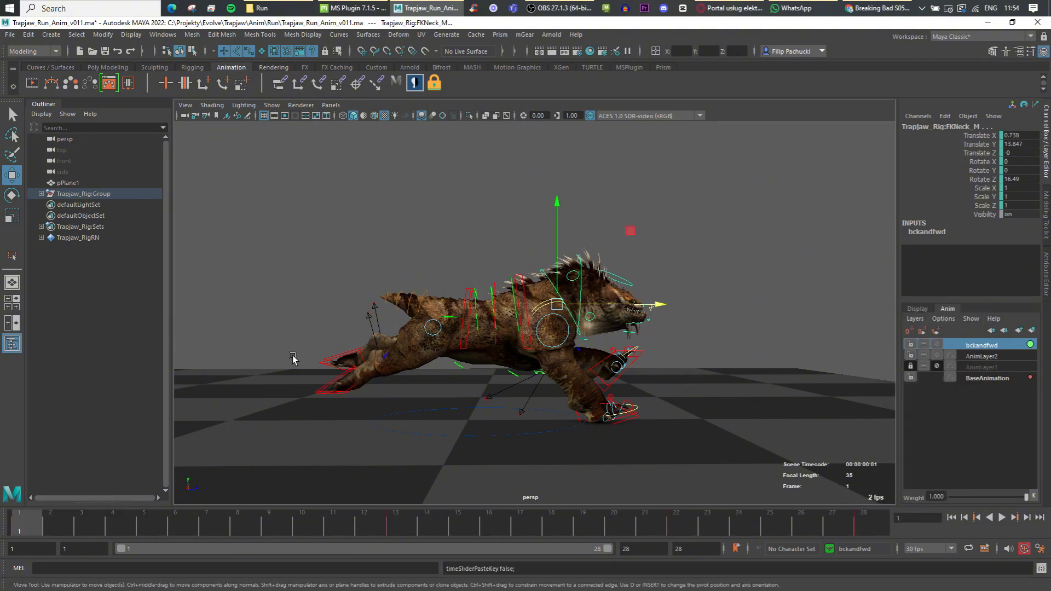
{"action": "left_click", "coordinate": [1002, 518]}
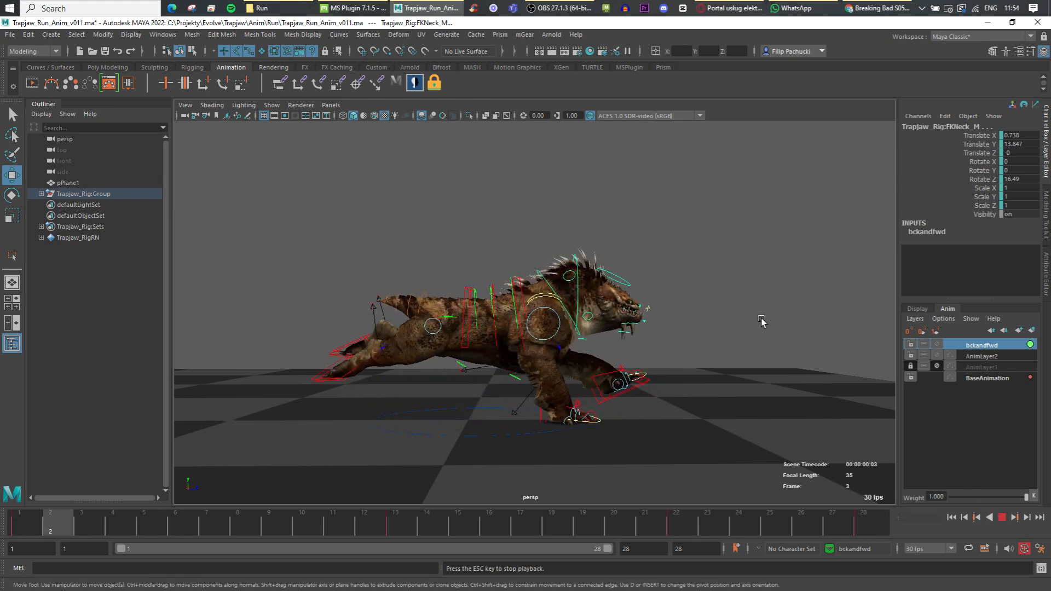
{"action": "left_click", "coordinate": [1002, 518]}
{"action": "key", "text": "alt+v"}
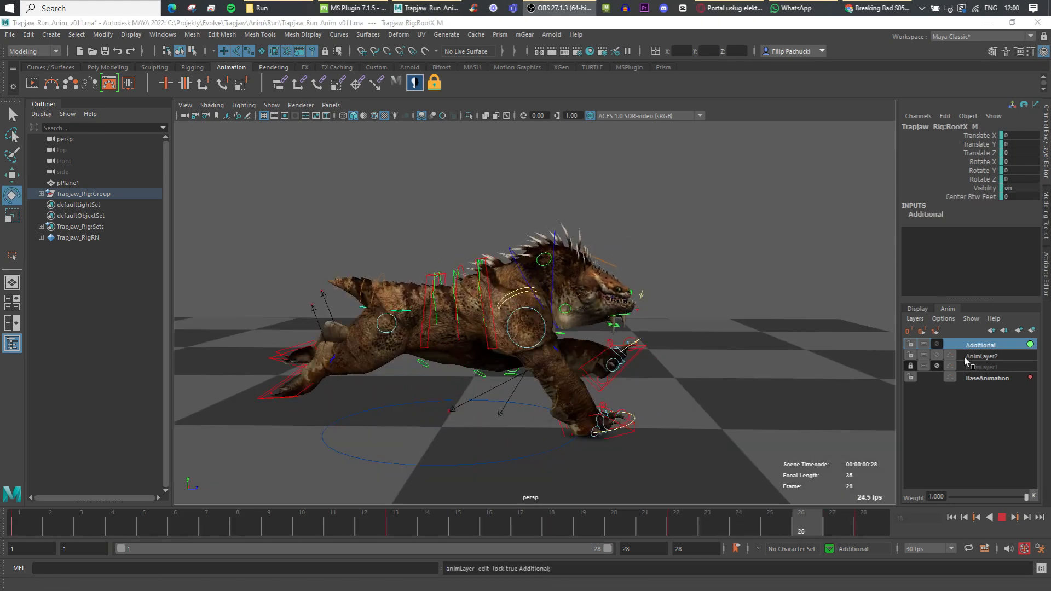
Compare the playing run cycle with the Additional animation layer muted and unmuted.
{"action": "left_click", "coordinate": [940, 346]}
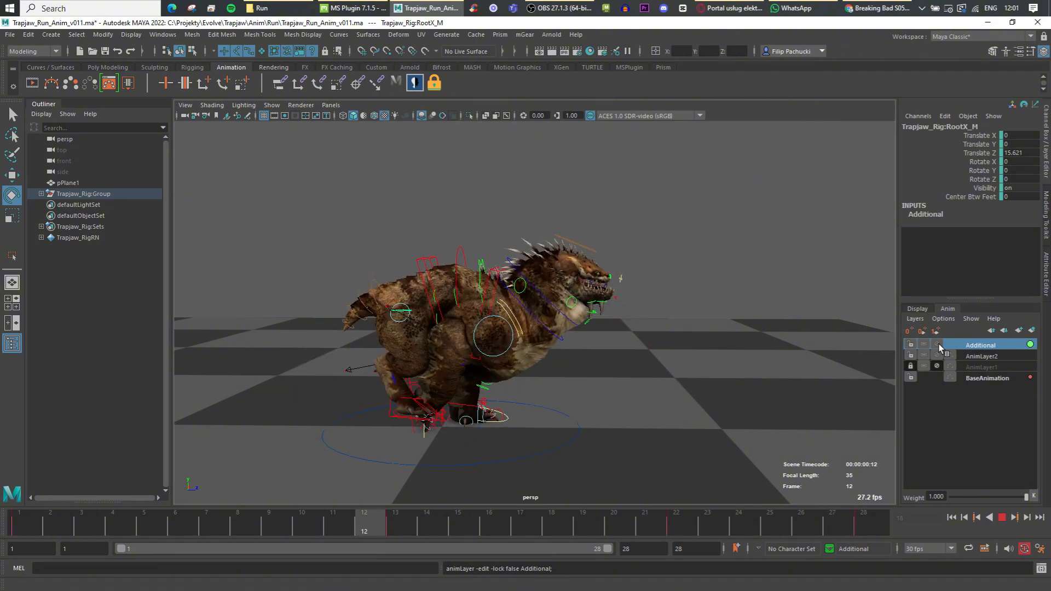
{"action": "left_click", "coordinate": [938, 345]}
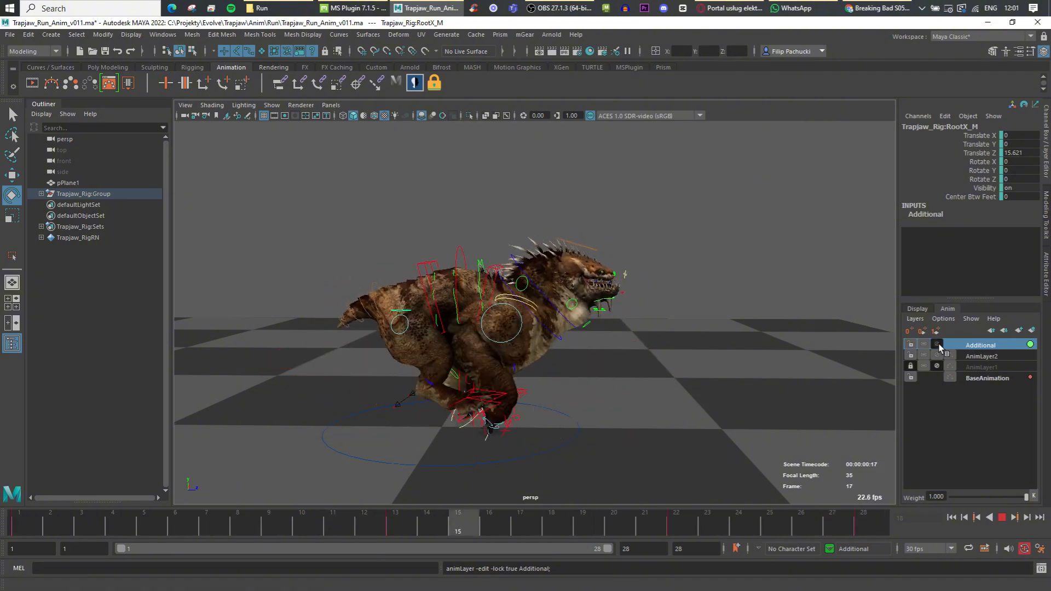
{"action": "left_click", "coordinate": [937, 345]}
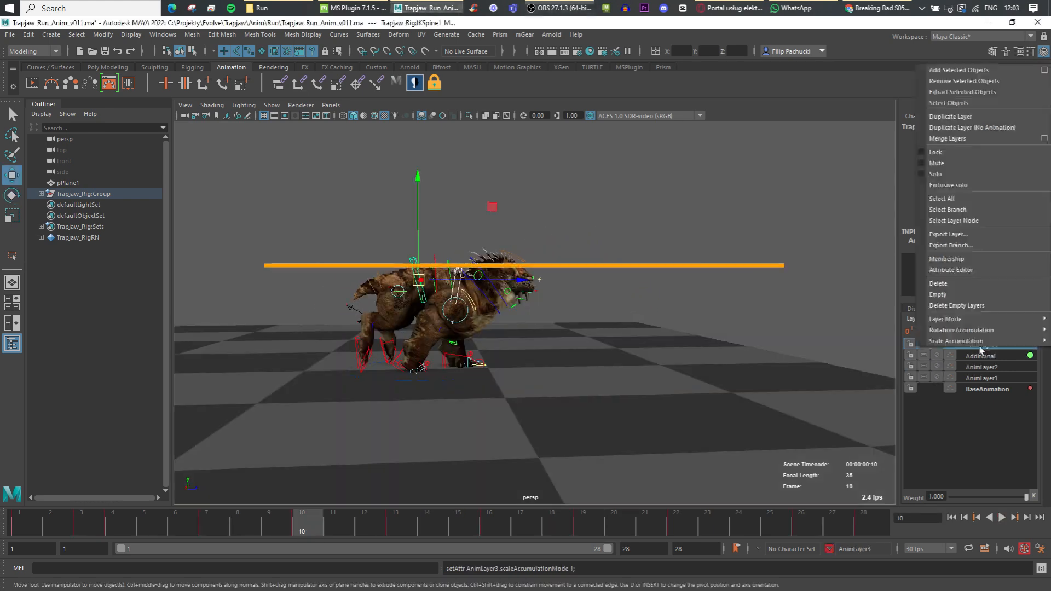
Rename the new animation layer AnimLayer3 as Weight2 and the Additional layer as Energy.
{"action": "left_click", "coordinate": [996, 343]}
{"action": "double_click", "coordinate": [999, 344]}
{"action": "type", "text": "Weight2"}
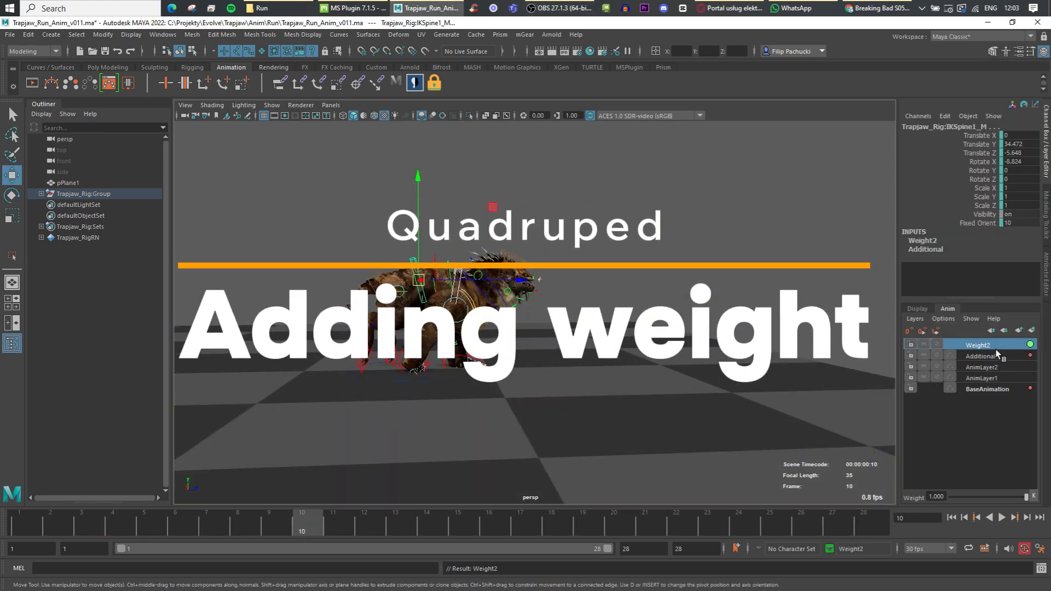
{"action": "double_click", "coordinate": [986, 356]}
{"action": "type", "text": "Energy"}
{"action": "key", "text": "Return"}
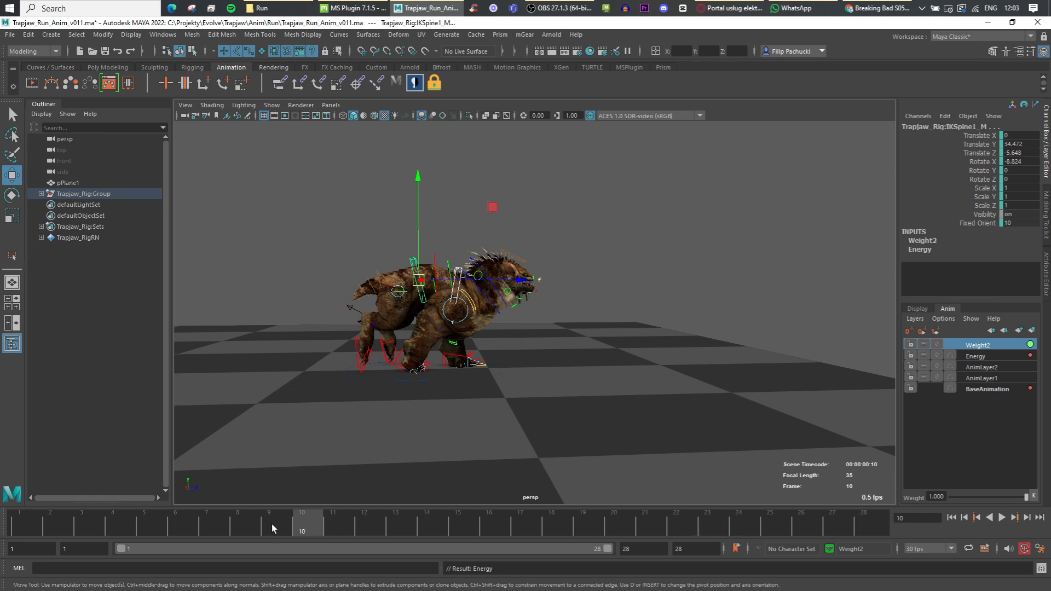
Key IKSpine1_M and the other selected body controls on the Weight2 layer at frames 1, 10, 18, 26 and 28.
{"action": "key", "text": "alt+v"}
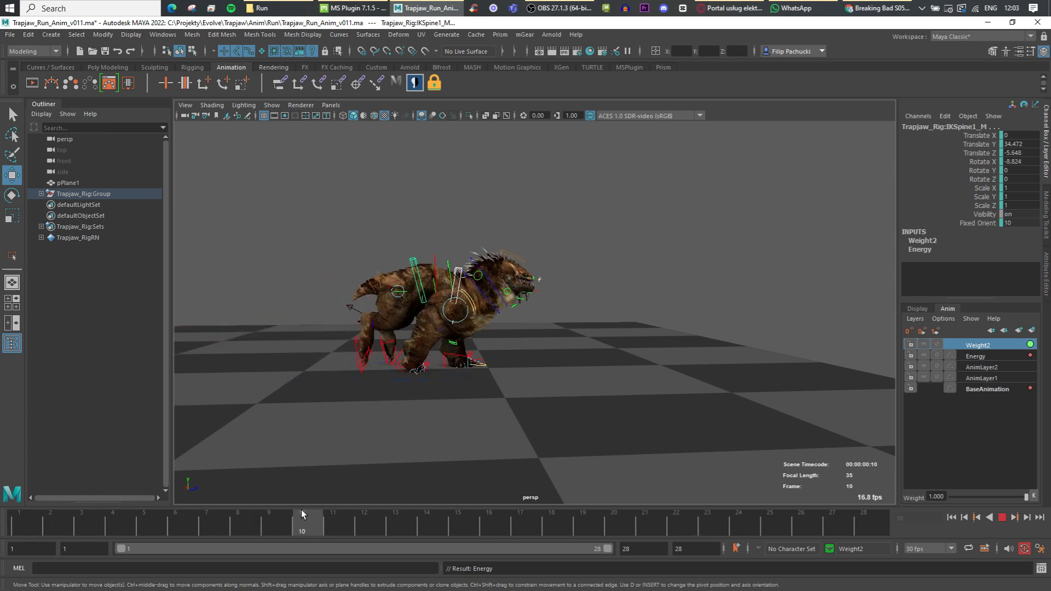
{"action": "left_click", "coordinate": [18, 521]}
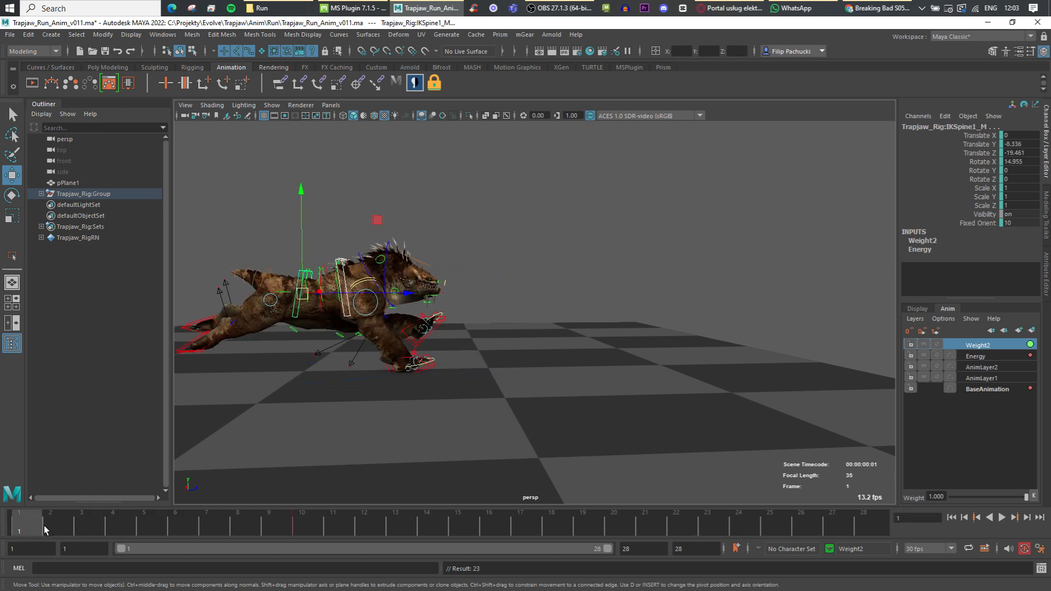
{"action": "left_click_drag", "start_coordinate": [45, 529], "coordinate": [320, 519]}
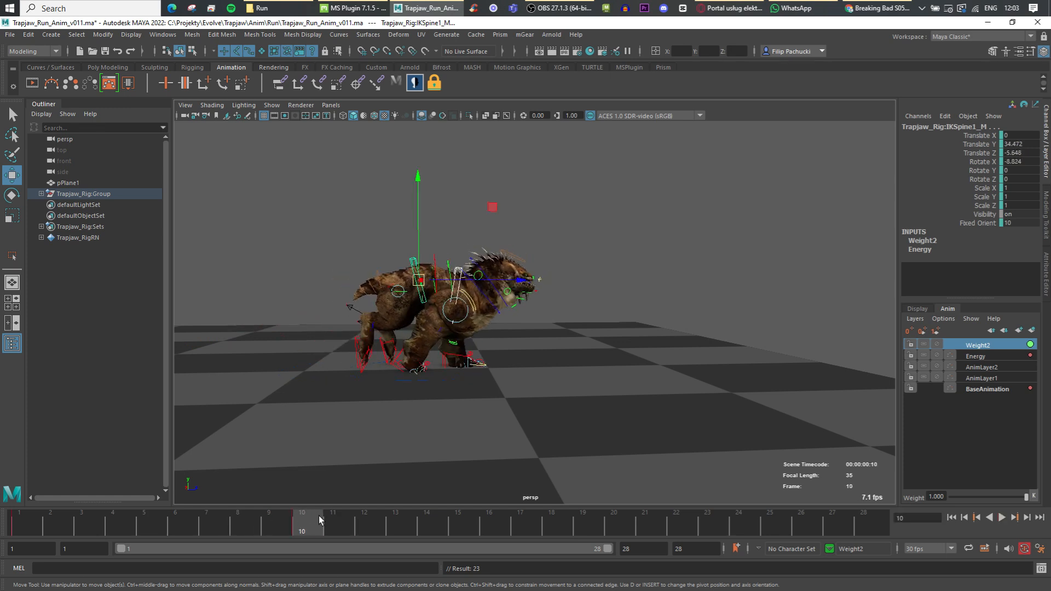
{"action": "key", "text": "alt+v"}
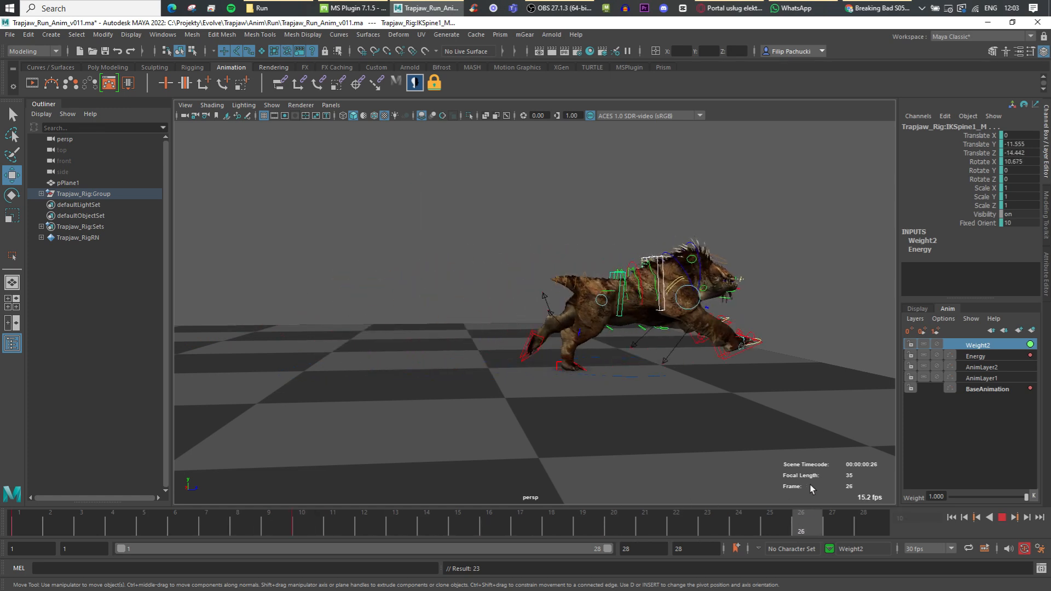
{"action": "key", "text": "alt+v"}
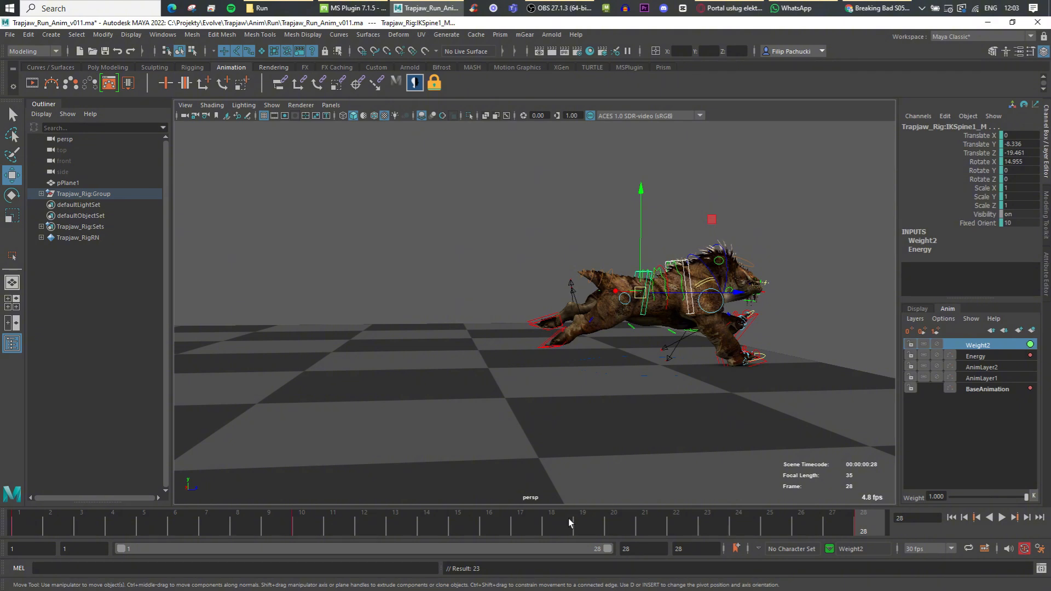
{"action": "left_click", "coordinate": [569, 519]}
{"action": "key", "text": "s"}
{"action": "key", "text": "alt+v"}
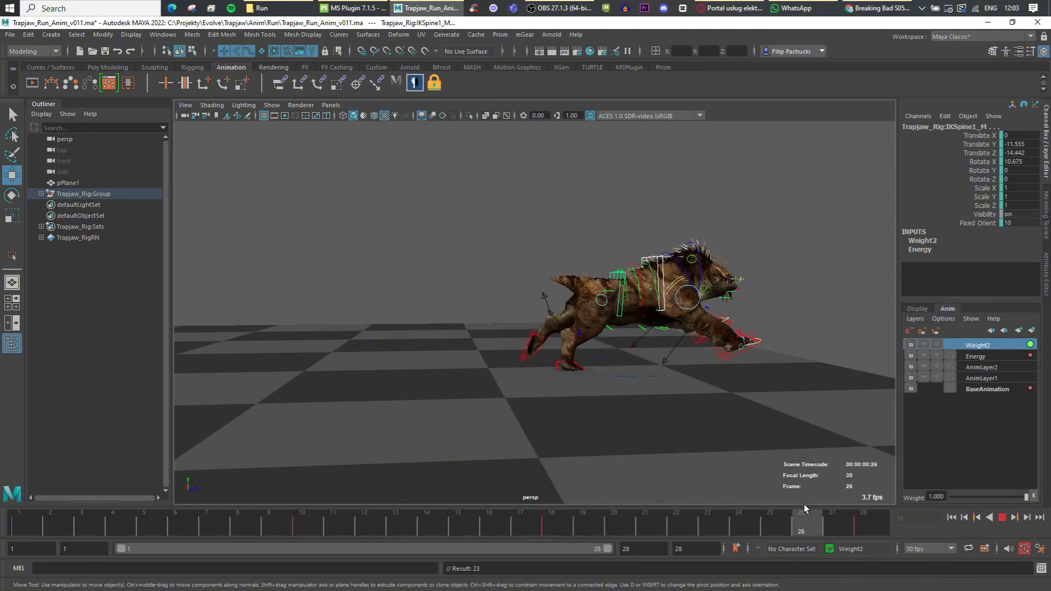
{"action": "key", "text": "alt+v"}
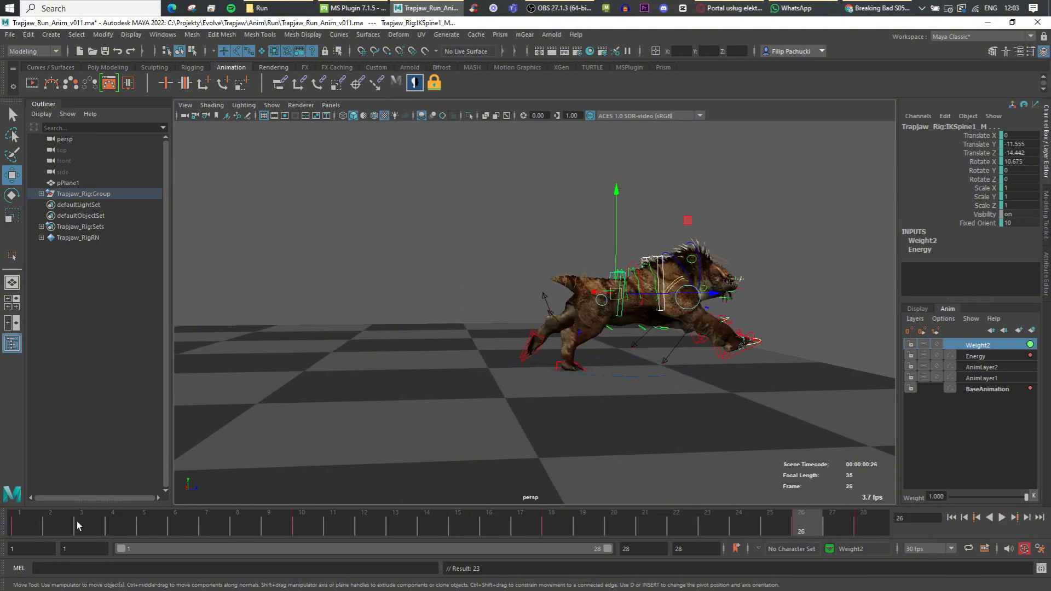
Lower the selected body controls at frame 10 to Translate Y 18.266 and raise them at frame 26 to Translate Y -2.229.
{"action": "left_click_drag", "start_coordinate": [77, 521], "coordinate": [311, 524]}
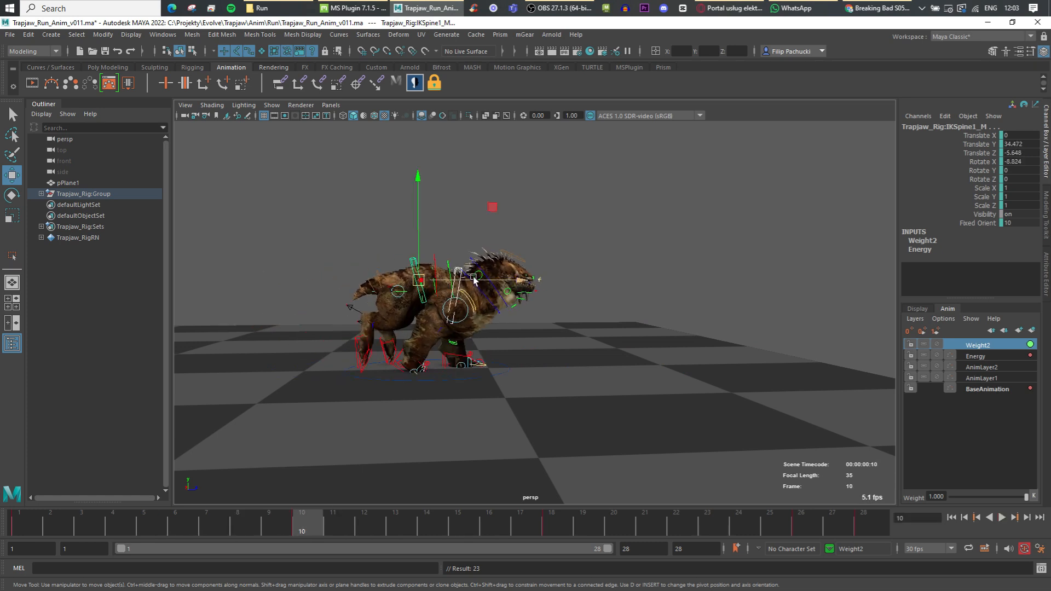
{"action": "left_click_drag", "start_coordinate": [419, 237], "coordinate": [419, 243]}
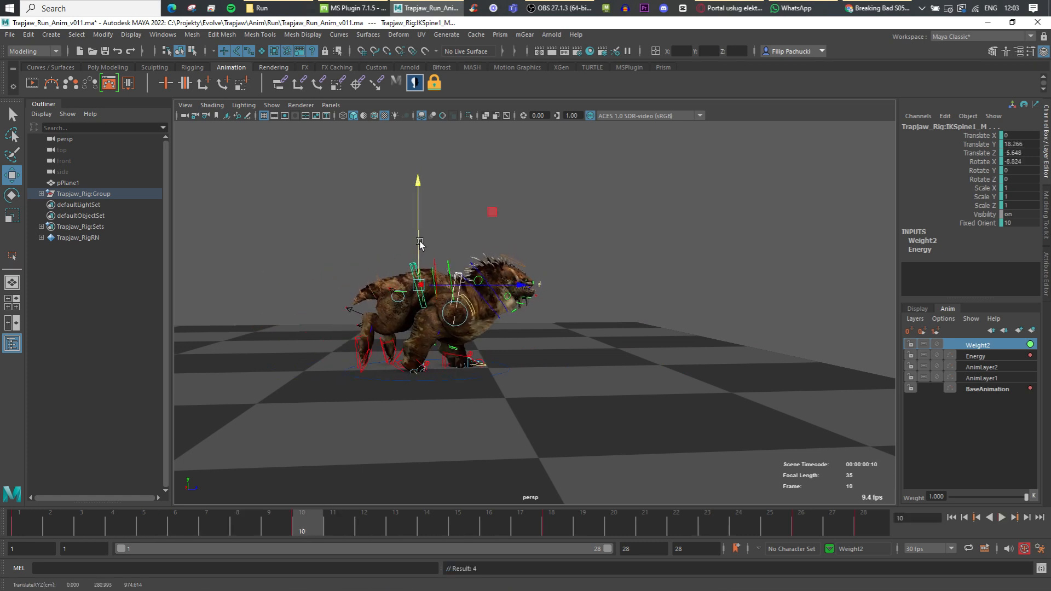
{"action": "left_click_drag", "start_coordinate": [120, 511], "coordinate": [87, 521]}
{"action": "left_click_drag", "start_coordinate": [271, 513], "coordinate": [805, 482]}
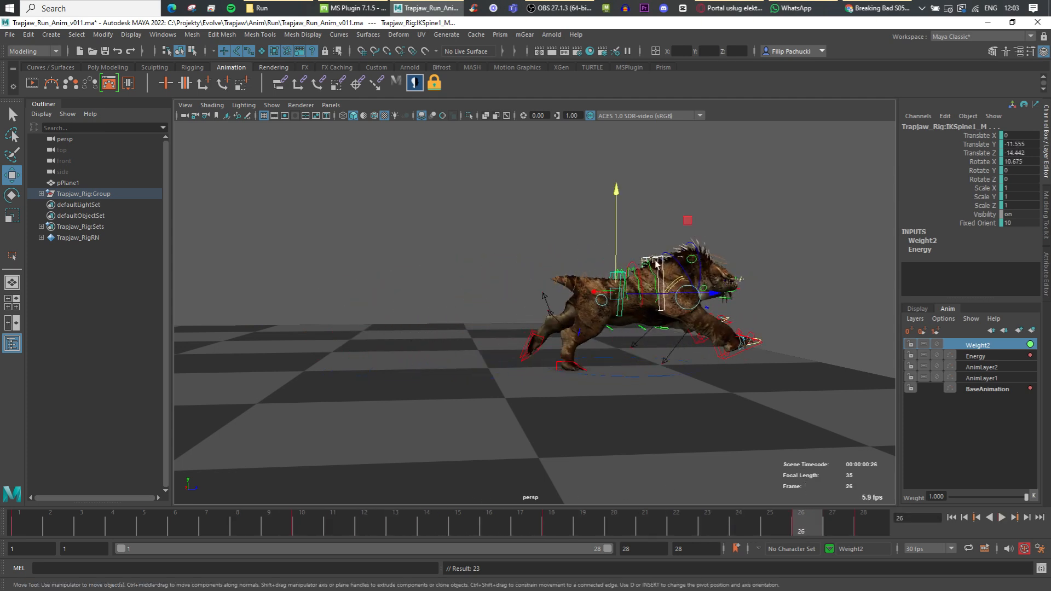
{"action": "left_click_drag", "start_coordinate": [617, 243], "coordinate": [618, 239]}
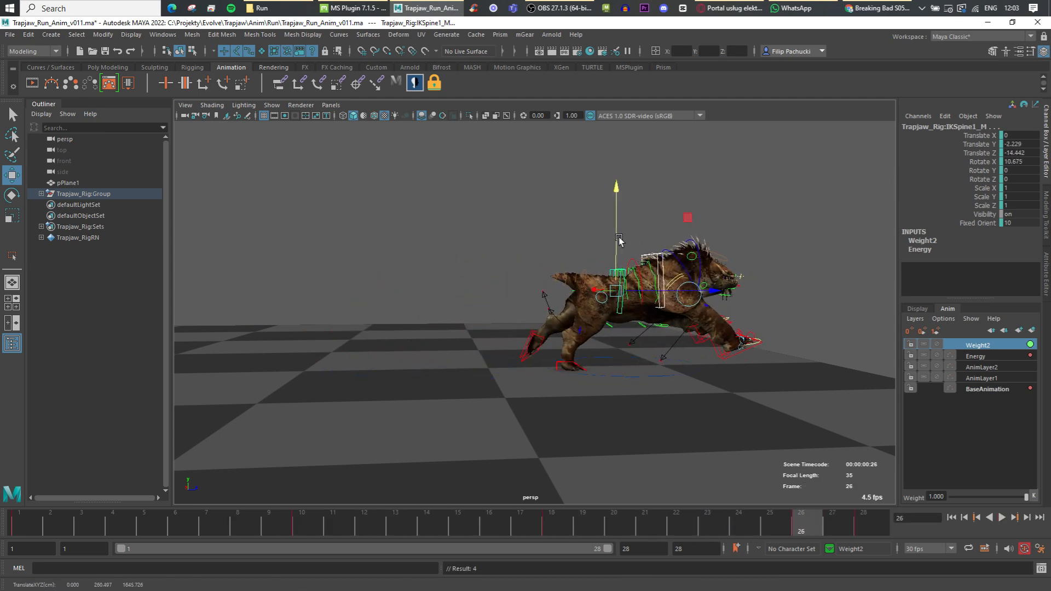
{"action": "key", "text": "alt+v"}
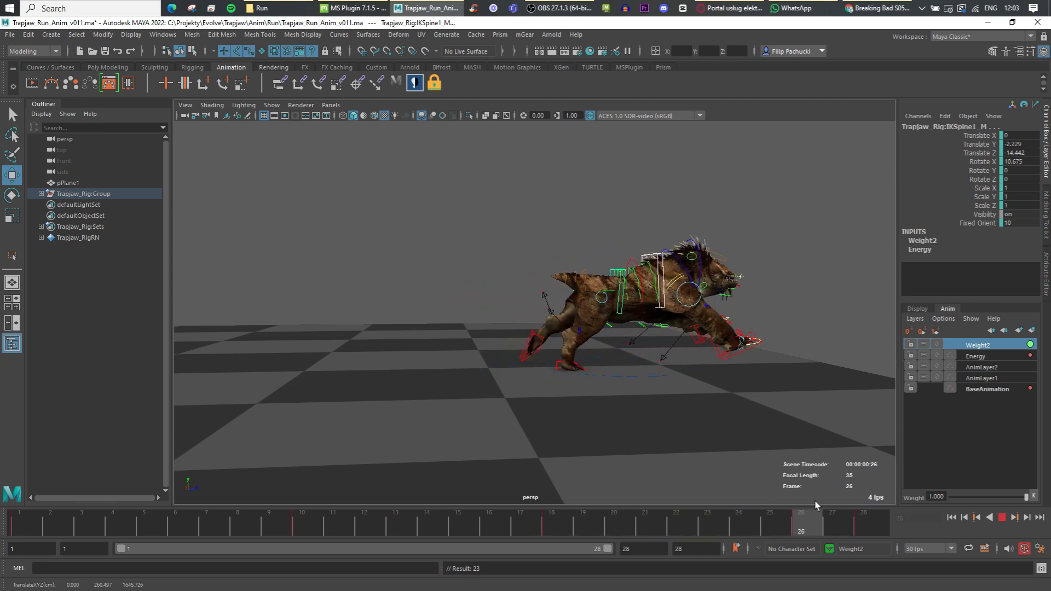
Move the body controls' key from frame 18 to frame 21 and play back the run cycle.
{"action": "left_click", "coordinate": [558, 522]}
{"action": "left_click", "coordinate": [558, 527], "text": "shift"}
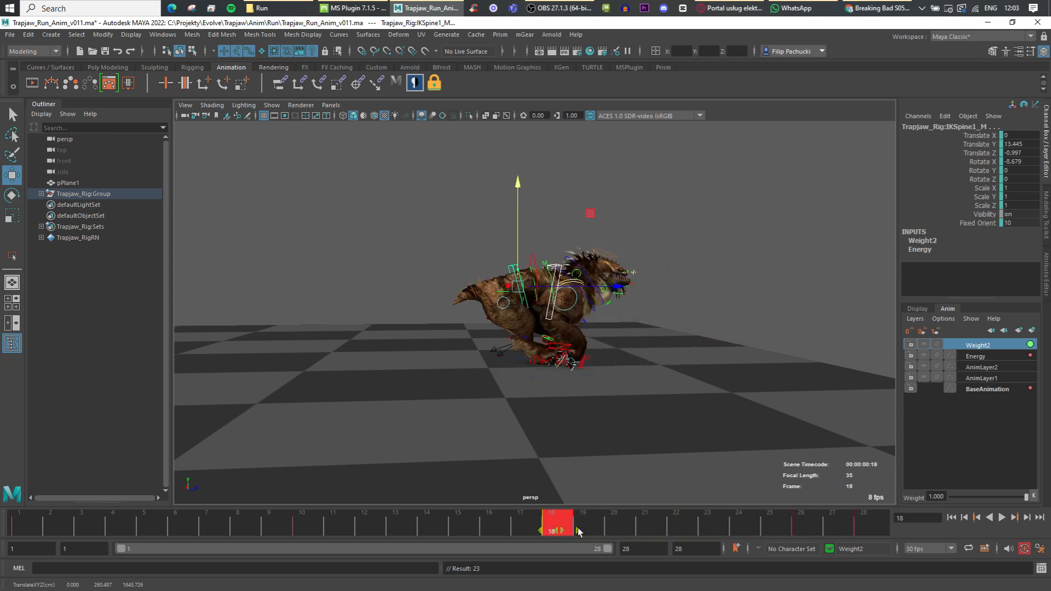
{"action": "left_click_drag", "start_coordinate": [559, 529], "coordinate": [647, 529]}
{"action": "key", "text": "alt+v"}
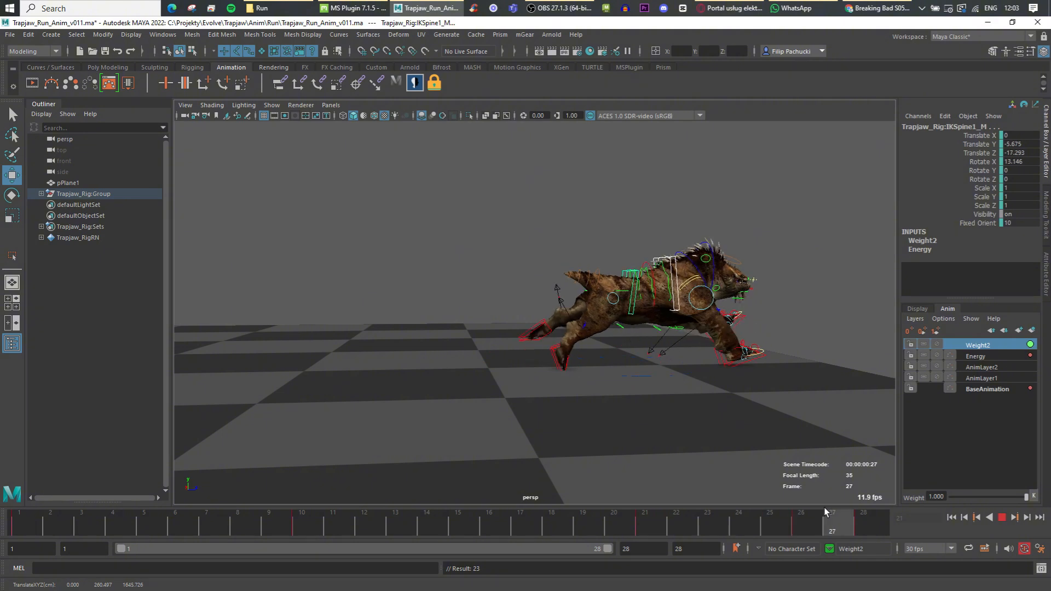
{"action": "left_click_drag", "start_coordinate": [23, 527], "coordinate": [307, 528]}
{"action": "key", "text": "alt+v"}
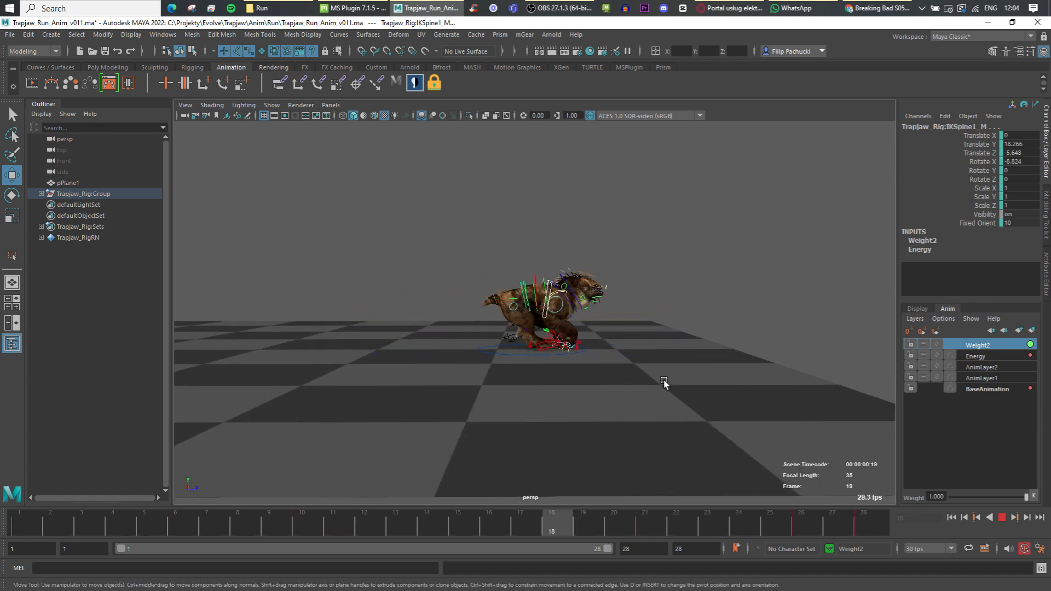
Try lowering the selected body controls by about 4.5 units at frame 14, and undo the move.
{"action": "left_click_drag", "start_coordinate": [281, 512], "coordinate": [441, 496]}
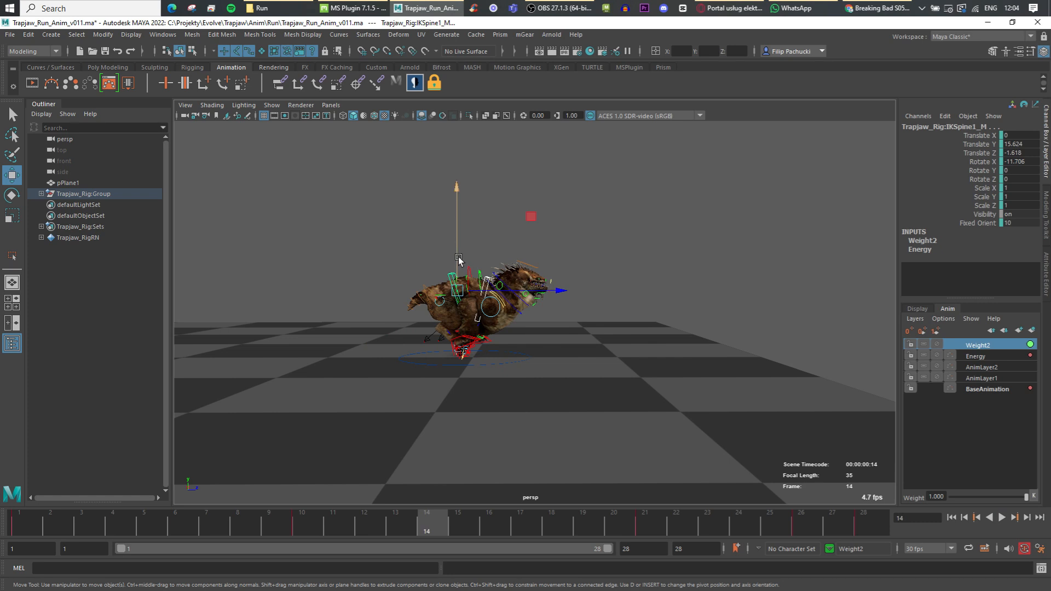
{"action": "left_click_drag", "start_coordinate": [459, 260], "coordinate": [460, 261]}
{"action": "left_click_drag", "start_coordinate": [304, 528], "coordinate": [520, 519]}
{"action": "key", "text": "ctrl+z"}
{"action": "key", "text": "ctrl+z"}
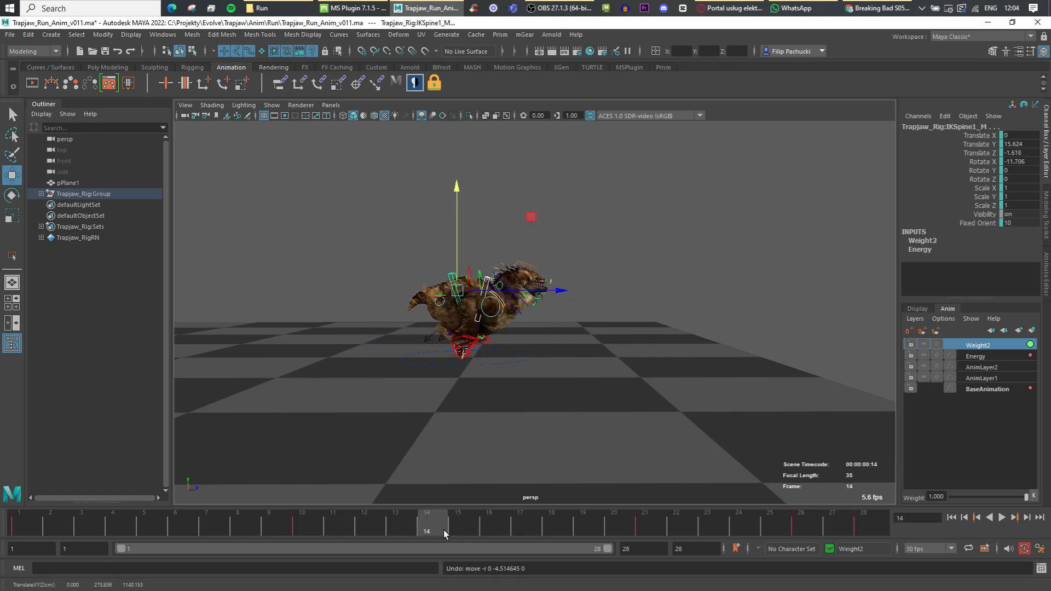
Play back the cycle and raise the selected body controls at frame 26 to Translate Y 0.013.
{"action": "key", "text": "alt+v"}
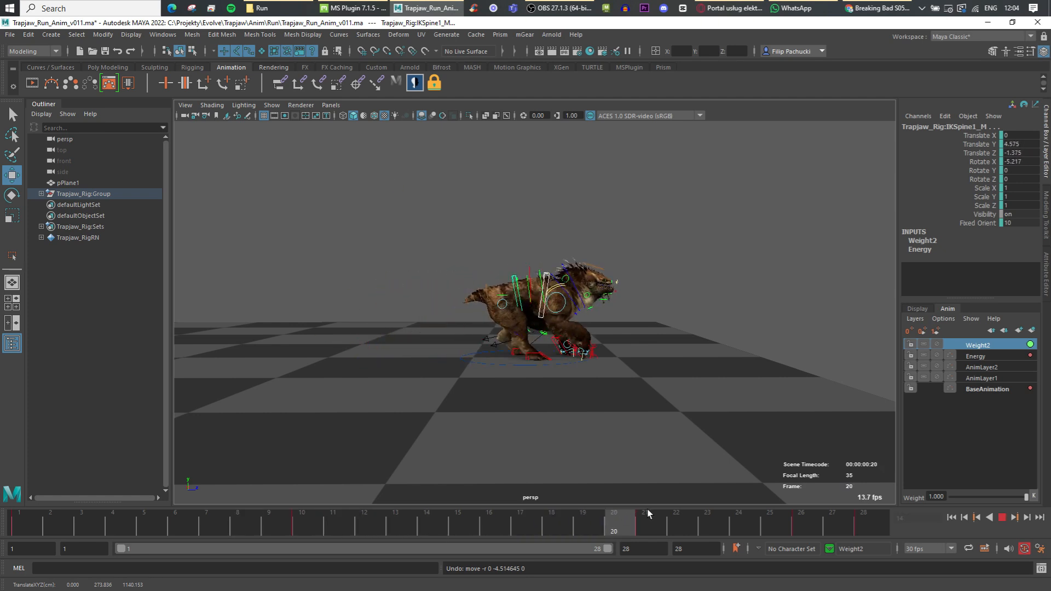
{"action": "mouse_move", "coordinate": [795, 490]}
{"action": "left_mouse_down"}
{"action": "mouse_move", "coordinate": [663, 514]}
{"action": "mouse_move", "coordinate": [795, 505]}
{"action": "left_mouse_up"}
{"action": "left_click_drag", "start_coordinate": [573, 251], "coordinate": [581, 250]}
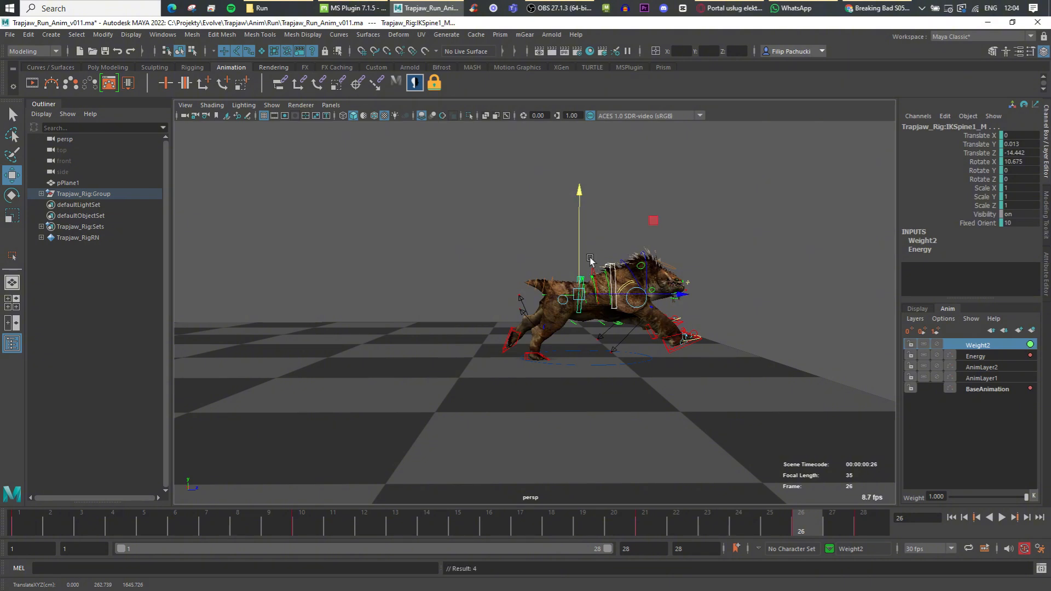
{"action": "left_click_drag", "start_coordinate": [801, 518], "coordinate": [888, 520]}
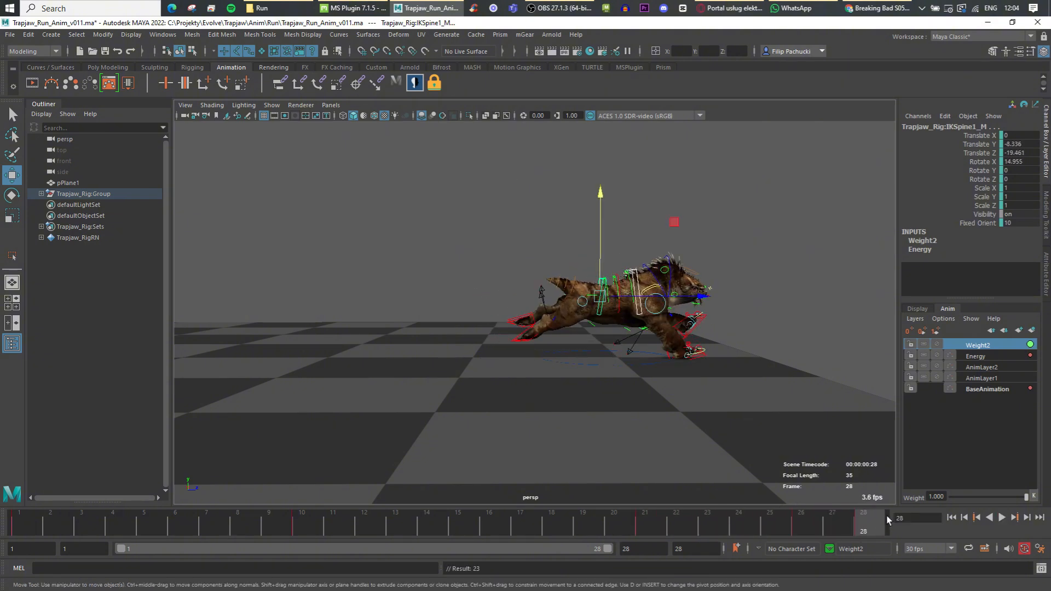
Key the selected body controls to Translate Y 6.389 at frame 3 and -3.847 at frames 28 and 1, and play back the cycle.
{"action": "left_click", "coordinate": [164, 34]}
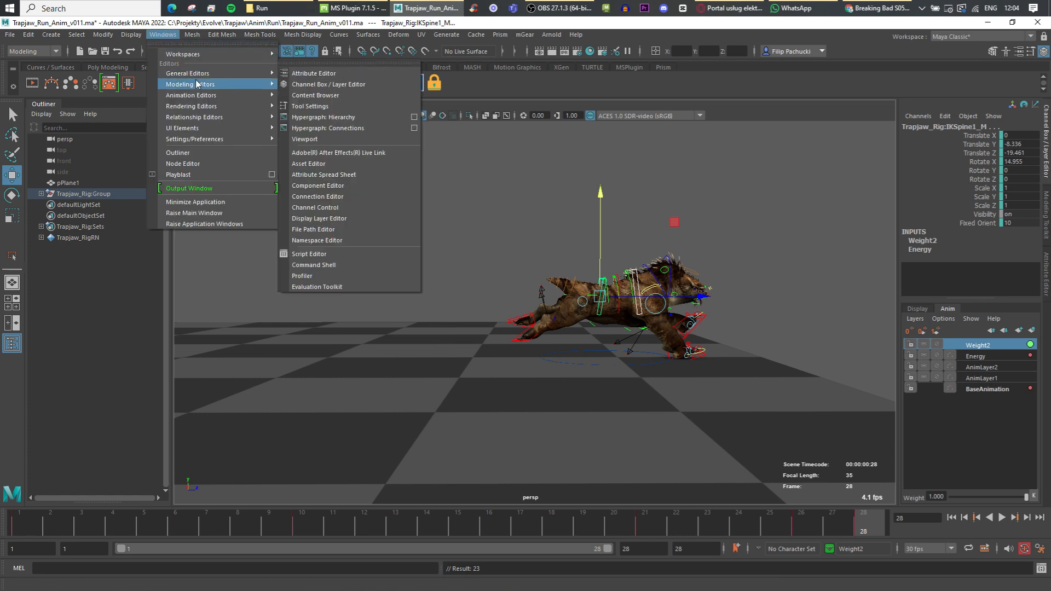
{"action": "left_click", "coordinate": [91, 463]}
{"action": "mouse_move", "coordinate": [32, 524]}
{"action": "left_mouse_down"}
{"action": "mouse_move", "coordinate": [162, 520]}
{"action": "mouse_move", "coordinate": [24, 525]}
{"action": "left_mouse_up"}
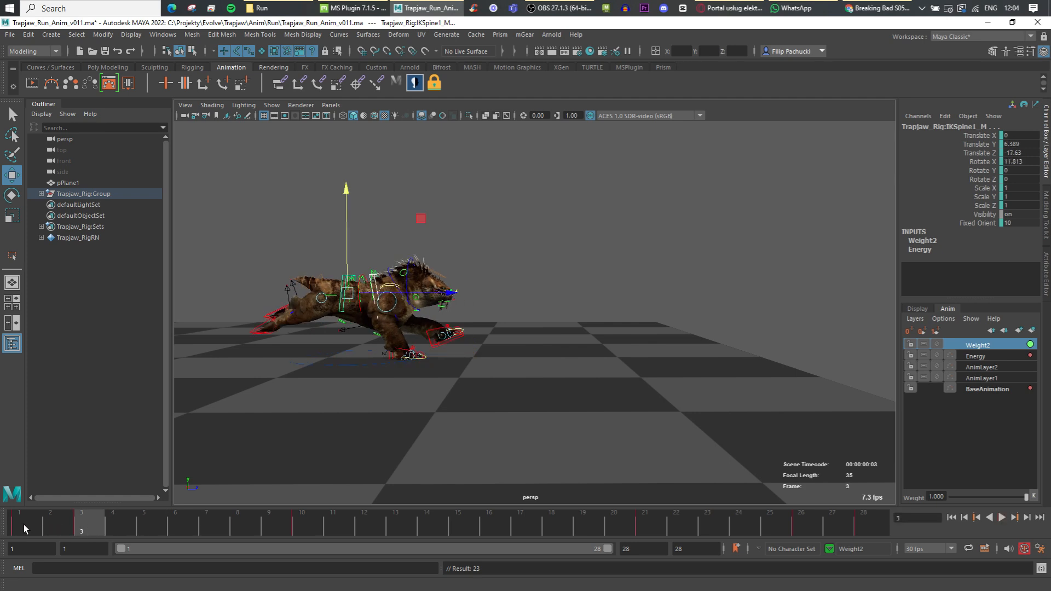
{"action": "left_click", "coordinate": [880, 527]}
{"action": "left_click_drag", "start_coordinate": [599, 235], "coordinate": [600, 234]}
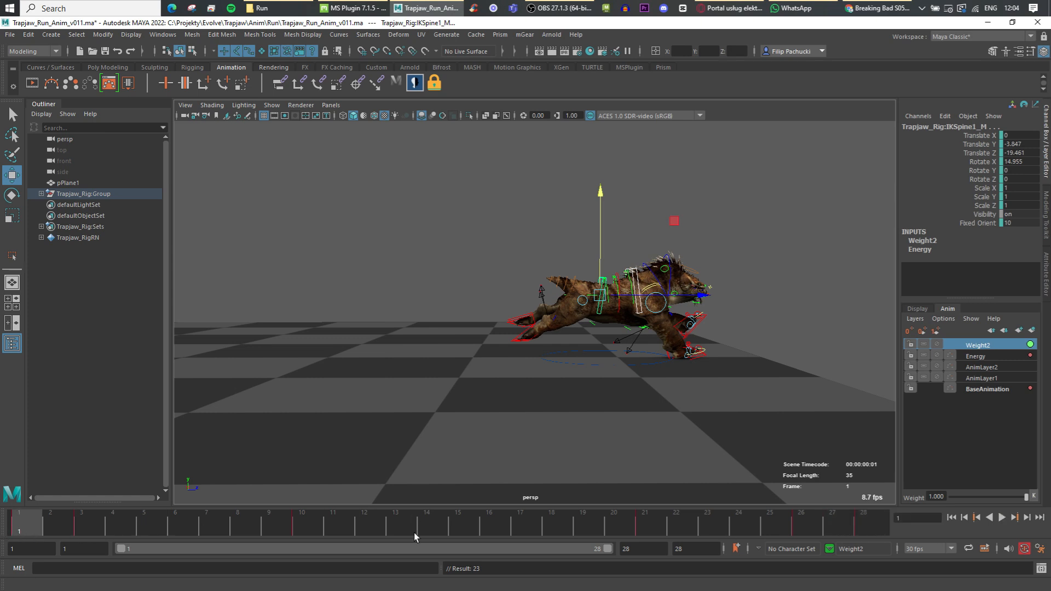
{"action": "left_click", "coordinate": [1004, 519]}
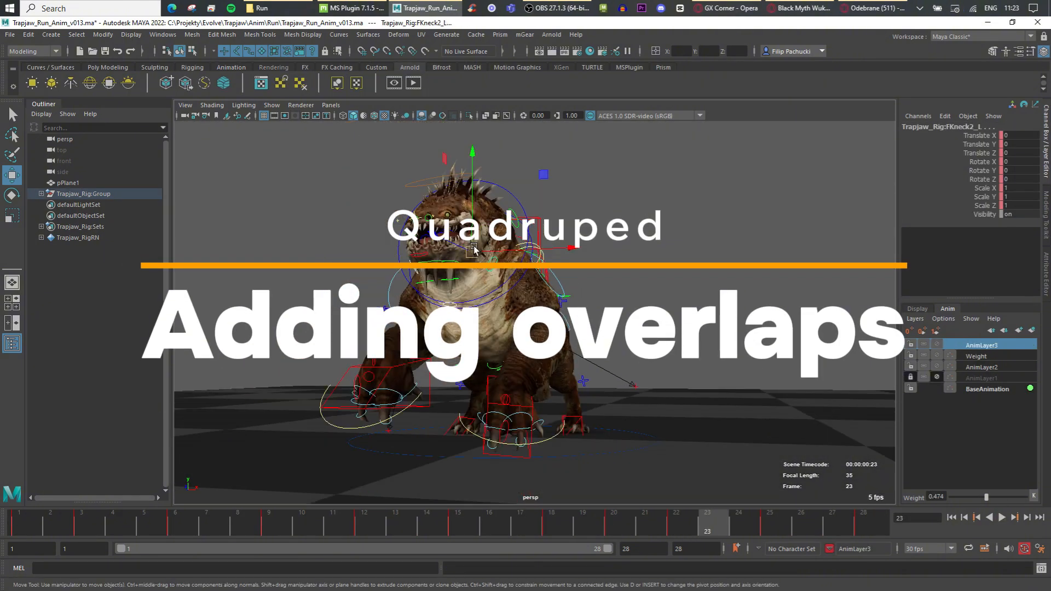
Extend the selection on the creature with the remaining neck controls and the belly controls, including FKbelly_M.
{"action": "left_click_drag", "start_coordinate": [548, 202], "coordinate": [433, 219], "text": "alt"}
{"action": "left_click", "coordinate": [526, 235], "text": "shift"}
{"action": "left_click_drag", "start_coordinate": [854, 307], "coordinate": [498, 346], "text": "alt"}
{"action": "right_click_drag", "start_coordinate": [498, 346], "coordinate": [517, 395], "text": "alt"}
{"action": "middle_click_drag", "start_coordinate": [517, 394], "coordinate": [564, 337], "text": "alt"}
{"action": "left_click_drag", "start_coordinate": [517, 362], "coordinate": [536, 352]}
{"action": "left_click", "coordinate": [357, 365], "text": "shift"}
{"action": "right_click_drag", "start_coordinate": [357, 366], "coordinate": [482, 336], "text": "alt"}
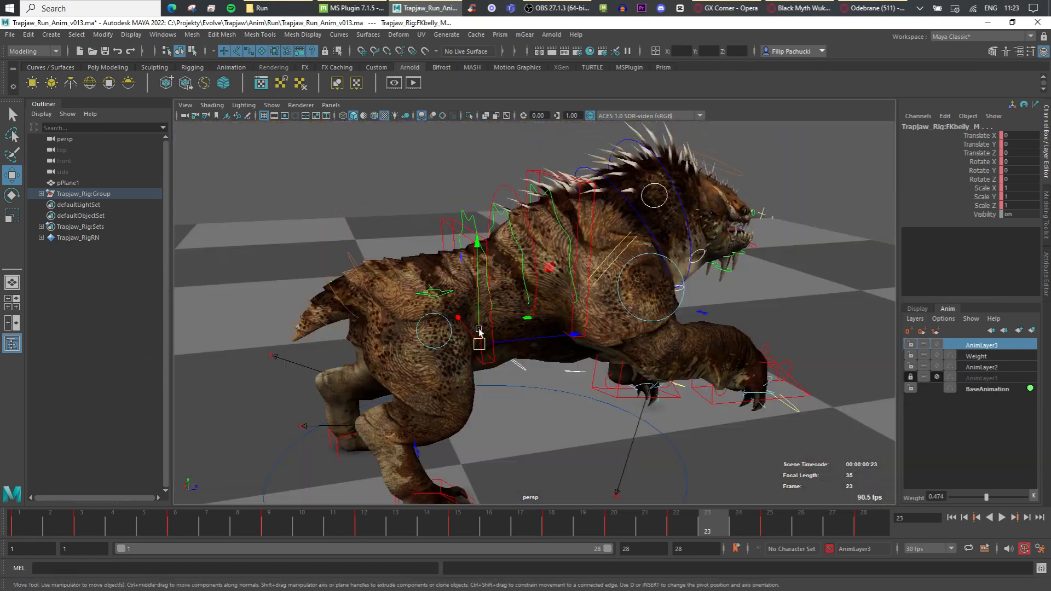
Extend the selection with the remaining belly control and the shoulder controls, including FKshoulder_L.
{"action": "left_click_drag", "start_coordinate": [482, 336], "coordinate": [524, 336], "text": "alt"}
{"action": "left_click", "coordinate": [569, 351], "text": "shift"}
{"action": "left_click", "coordinate": [586, 263], "text": "shift"}
{"action": "left_click_drag", "start_coordinate": [587, 263], "coordinate": [655, 260], "text": "alt"}
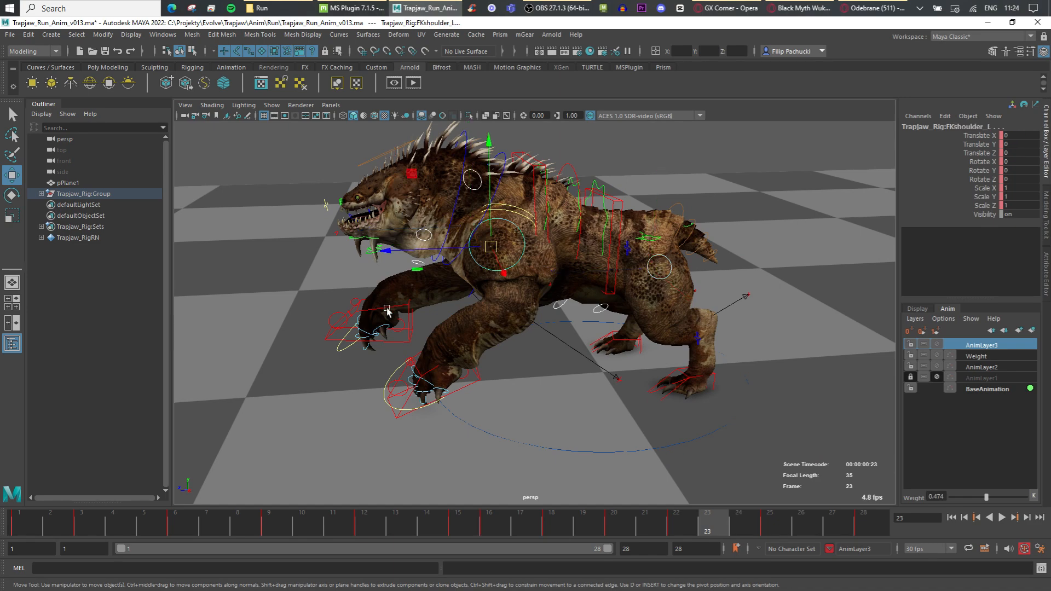
Create a new animation layer from the selected neck, belly and shoulder controls and name it Vibration.
{"action": "left_click_drag", "start_coordinate": [388, 309], "coordinate": [627, 307], "text": "alt"}
{"action": "middle_click_drag", "start_coordinate": [627, 307], "coordinate": [667, 346], "text": "alt"}
{"action": "left_click", "coordinate": [1032, 331]}
{"action": "left_click", "coordinate": [988, 345]}
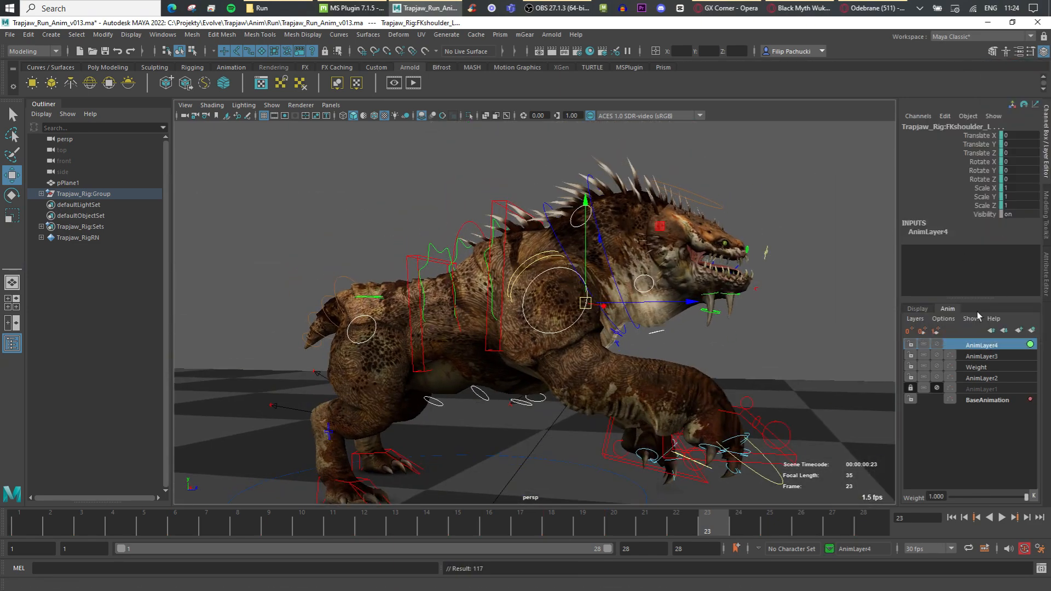
{"action": "type", "text": "Vibration"}
{"action": "key", "text": "Return"}
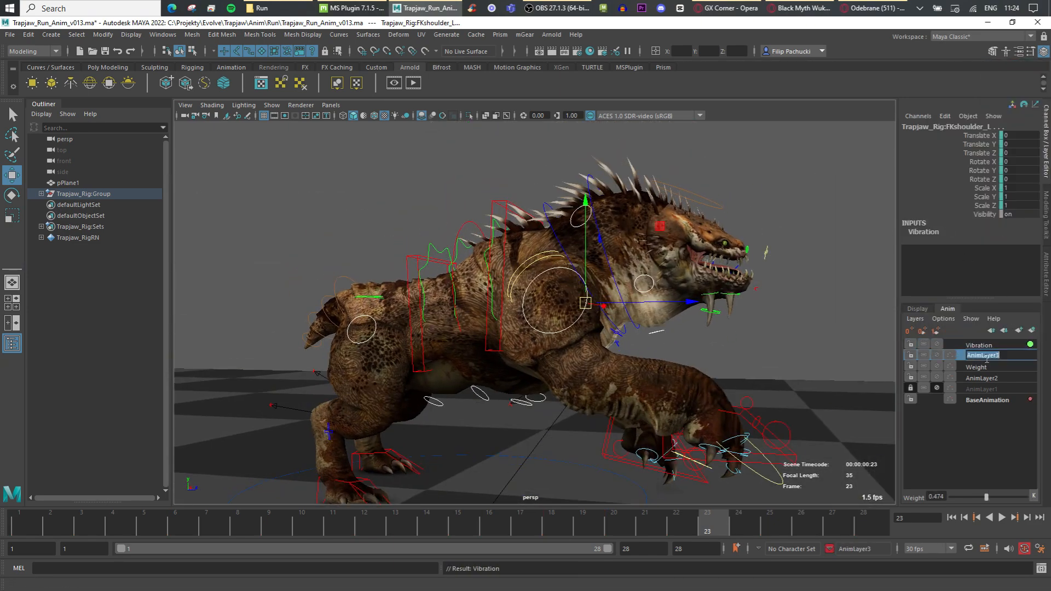
Rename AnimLayer3 as Head_Correction, lock it, and make Vibration the active animation layer.
{"action": "left_click", "coordinate": [987, 359]}
{"action": "type", "text": "Head_Correction"}
{"action": "key", "text": "Return"}
{"action": "left_click", "coordinate": [988, 345]}
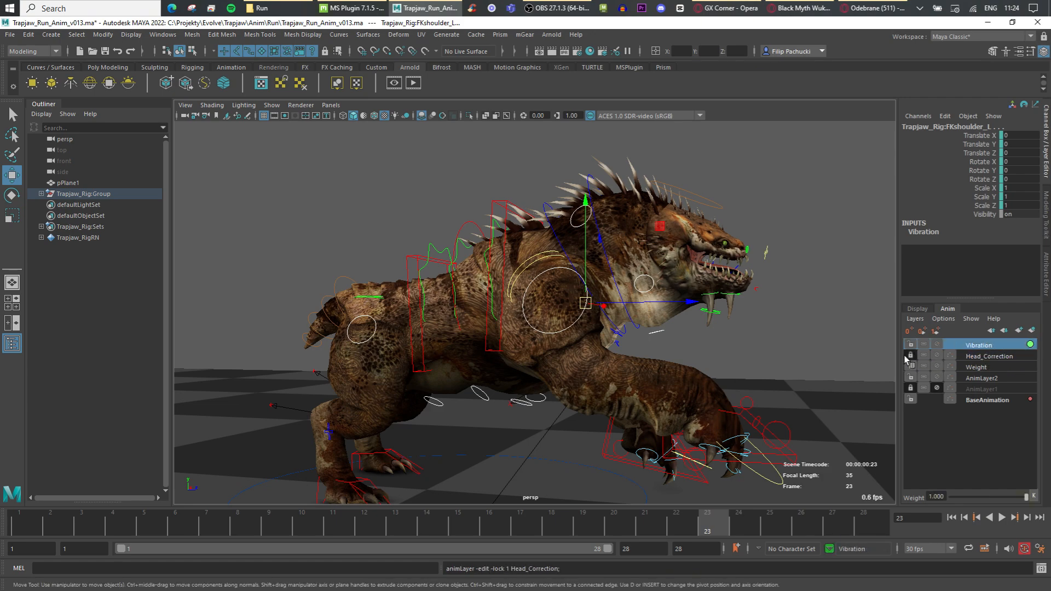
Offset FKNeckmiddle_M at frame 5 and move it at frame 12 to Translate X 2.057, Y -10.555 and Z 0.014.
{"action": "key", "text": "alt+v"}
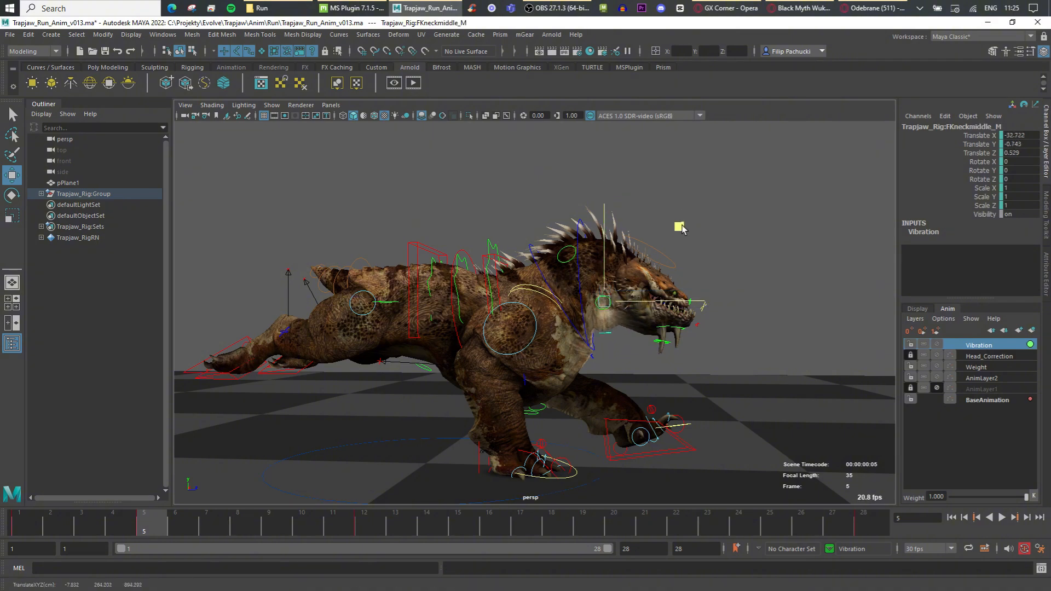
{"action": "left_click_drag", "start_coordinate": [24, 527], "coordinate": [364, 514]}
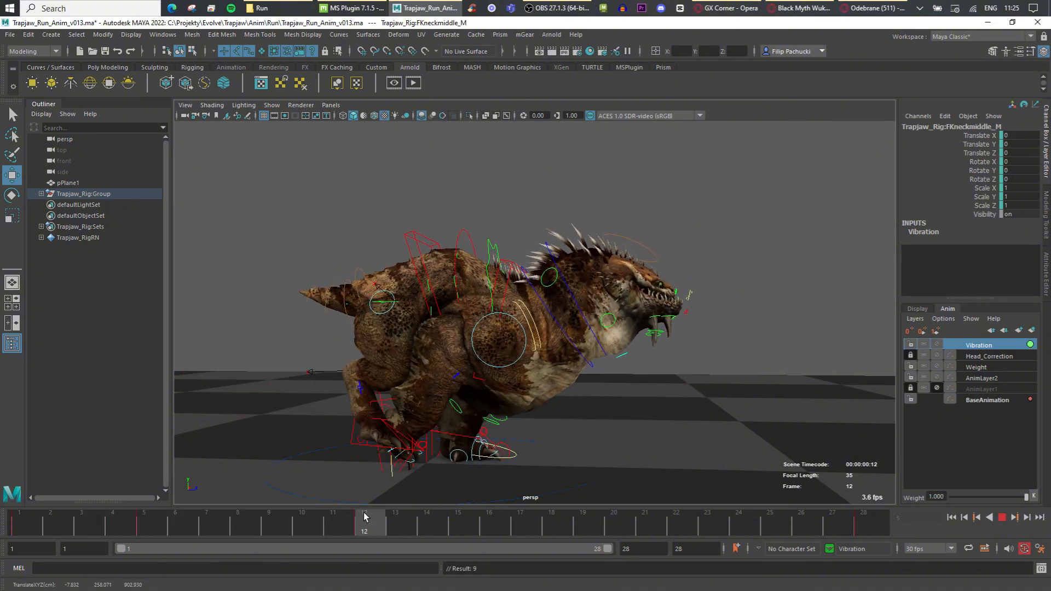
{"action": "left_click_drag", "start_coordinate": [693, 252], "coordinate": [693, 249]}
Select the neck controls on both sides of the throat, nudge them, and play back the cycle.
{"action": "left_click", "coordinate": [607, 320]}
{"action": "left_click_drag", "start_coordinate": [619, 327], "coordinate": [465, 331], "text": "alt"}
{"action": "left_click", "coordinate": [537, 332], "text": "shift"}
{"action": "left_click_drag", "start_coordinate": [557, 357], "coordinate": [707, 356], "text": "alt"}
{"action": "left_click_drag", "start_coordinate": [678, 232], "coordinate": [681, 234]}
{"action": "key", "text": "alt+v"}
Select the middle and side neck controls together, including FKNeck2_R, and play back the cycle.
{"action": "left_click", "coordinate": [378, 525]}
{"action": "left_click", "coordinate": [613, 347], "text": "shift"}
{"action": "left_click_drag", "start_coordinate": [646, 351], "coordinate": [436, 359], "text": "alt"}
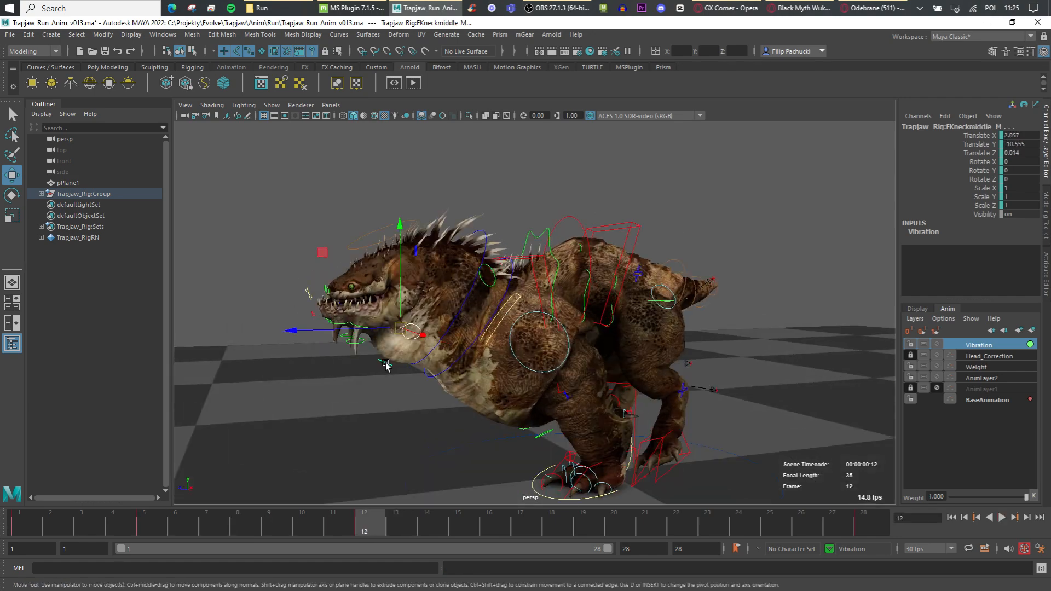
{"action": "right_click_drag", "start_coordinate": [383, 360], "coordinate": [438, 359], "text": "alt"}
{"action": "middle_click_drag", "start_coordinate": [378, 334], "coordinate": [474, 307], "text": "alt"}
{"action": "left_click", "coordinate": [474, 302]}
{"action": "left_click", "coordinate": [424, 355], "text": "shift"}
{"action": "left_click_drag", "start_coordinate": [405, 378], "coordinate": [662, 391], "text": "alt"}
{"action": "left_click", "coordinate": [580, 301], "text": "shift"}
{"action": "right_click_drag", "start_coordinate": [580, 300], "coordinate": [549, 305], "text": "alt"}
{"action": "key", "text": "alt+v"}
Key the selected neck controls earlier, at frame 3, and delete their key at frame 5.
{"action": "left_click_drag", "start_coordinate": [84, 526], "coordinate": [140, 519]}
{"action": "left_click", "coordinate": [147, 524]}
{"action": "key", "text": "s"}
{"action": "right_click", "coordinate": [147, 525]}
{"action": "left_click", "coordinate": [166, 347]}
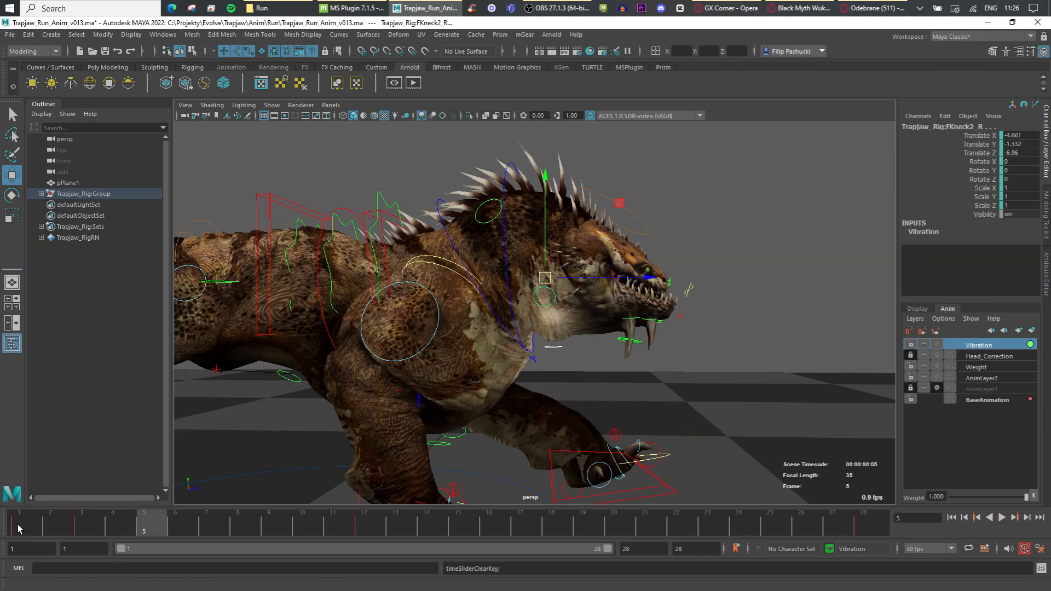
Retime the neck controls' keys to frames 4 and 11, and pose the controls at frame 16.
{"action": "left_click_drag", "start_coordinate": [18, 531], "coordinate": [340, 531]}
{"action": "left_click", "coordinate": [118, 534], "text": "shift"}
{"action": "left_click", "coordinate": [368, 530], "text": "shift"}
{"action": "left_click_drag", "start_coordinate": [323, 532], "coordinate": [495, 521]}
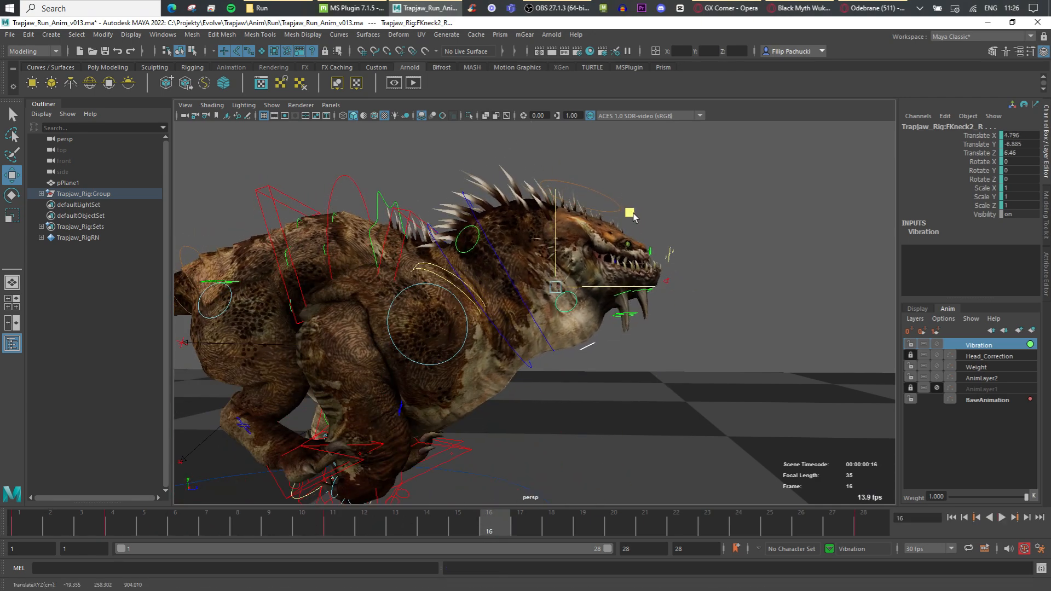
Adjust FKNeckmiddle_M at frame 4, raise the side neck controls there, and play back the cycle.
{"action": "left_click_drag", "start_coordinate": [38, 524], "coordinate": [112, 526]}
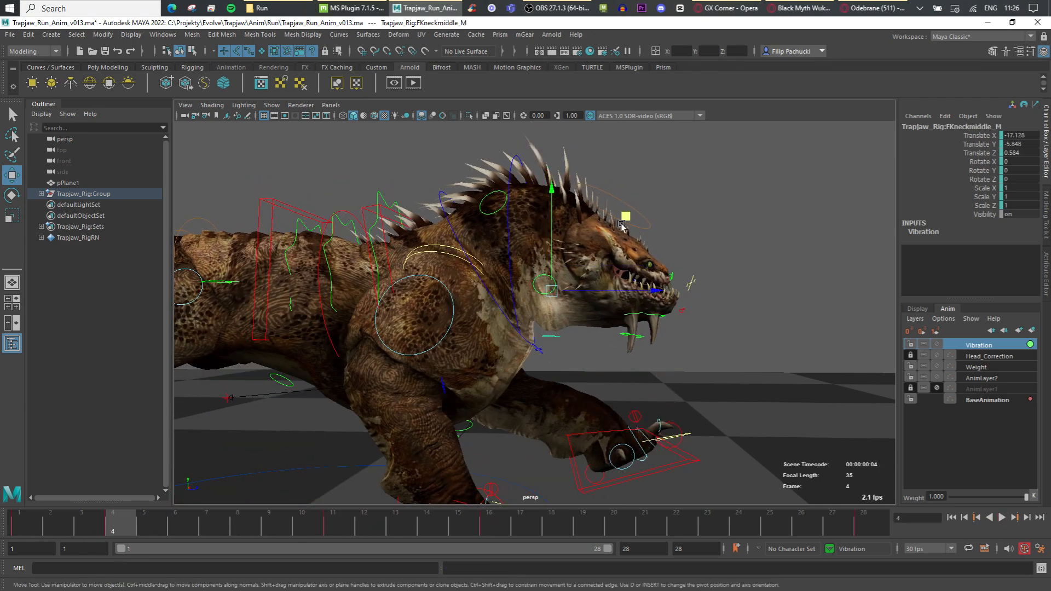
{"action": "left_click_drag", "start_coordinate": [544, 273], "coordinate": [329, 279], "text": "alt"}
{"action": "left_click", "coordinate": [474, 280], "text": "shift"}
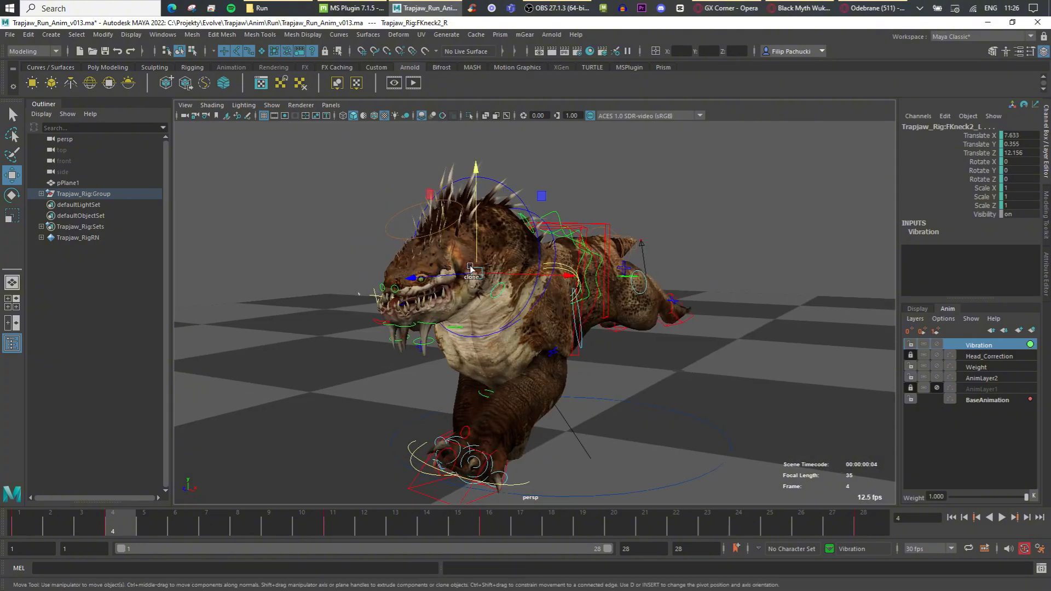
{"action": "left_click_drag", "start_coordinate": [475, 172], "coordinate": [475, 165]}
{"action": "left_click_drag", "start_coordinate": [455, 307], "coordinate": [674, 307], "text": "alt"}
{"action": "left_click", "coordinate": [1003, 518]}
{"action": "scroll", "coordinate": [608, 396], "scroll_direction": "down", "scroll_amount": 3}
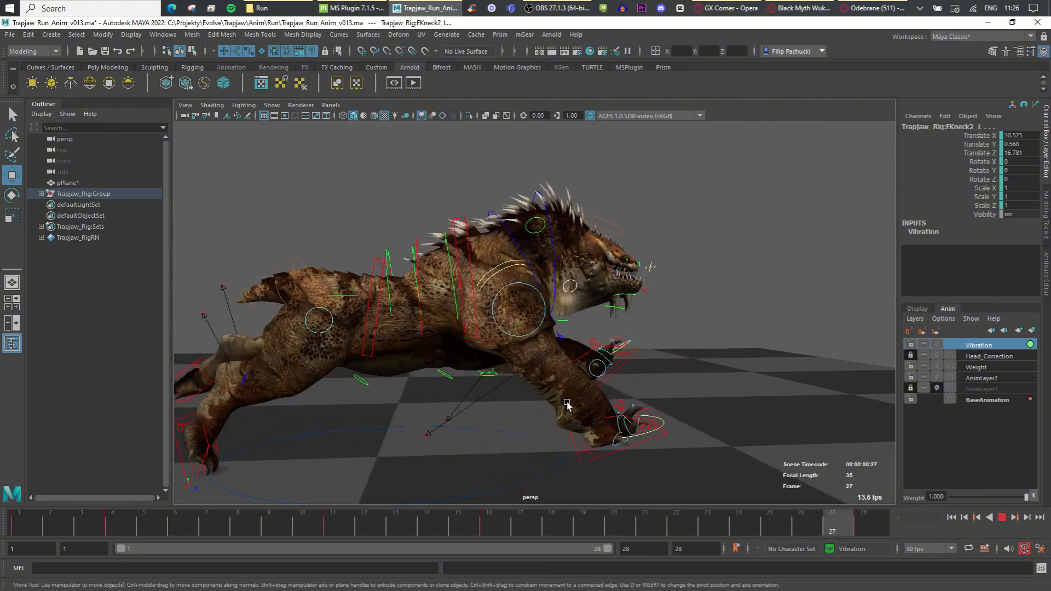
{"action": "left_click", "coordinate": [1003, 517]}
{"action": "scroll", "coordinate": [679, 312], "scroll_direction": "up", "scroll_amount": 3}
{"action": "left_click_drag", "start_coordinate": [679, 309], "coordinate": [488, 316], "text": "alt"}
{"action": "left_click", "coordinate": [488, 317]}
{"action": "key", "text": "ctrl+z"}
Copy the neck controls' key from frame 1 and paste it at frame 28.
{"action": "left_click_drag", "start_coordinate": [435, 341], "coordinate": [624, 335], "text": "alt"}
{"action": "left_click_drag", "start_coordinate": [299, 521], "coordinate": [21, 524]}
{"action": "right_click", "coordinate": [21, 524]}
{"action": "left_click", "coordinate": [61, 330]}
{"action": "left_click", "coordinate": [869, 518]}
{"action": "right_click", "coordinate": [869, 518]}
{"action": "left_click", "coordinate": [801, 334]}
Raise the selected neck control at frame 23 and play back the cycle.
{"action": "left_click_drag", "start_coordinate": [766, 524], "coordinate": [715, 523]}
{"action": "scroll", "coordinate": [606, 270], "scroll_direction": "down", "scroll_amount": 4}
{"action": "left_click_drag", "start_coordinate": [621, 205], "coordinate": [621, 206]}
{"action": "key", "text": "alt+v"}
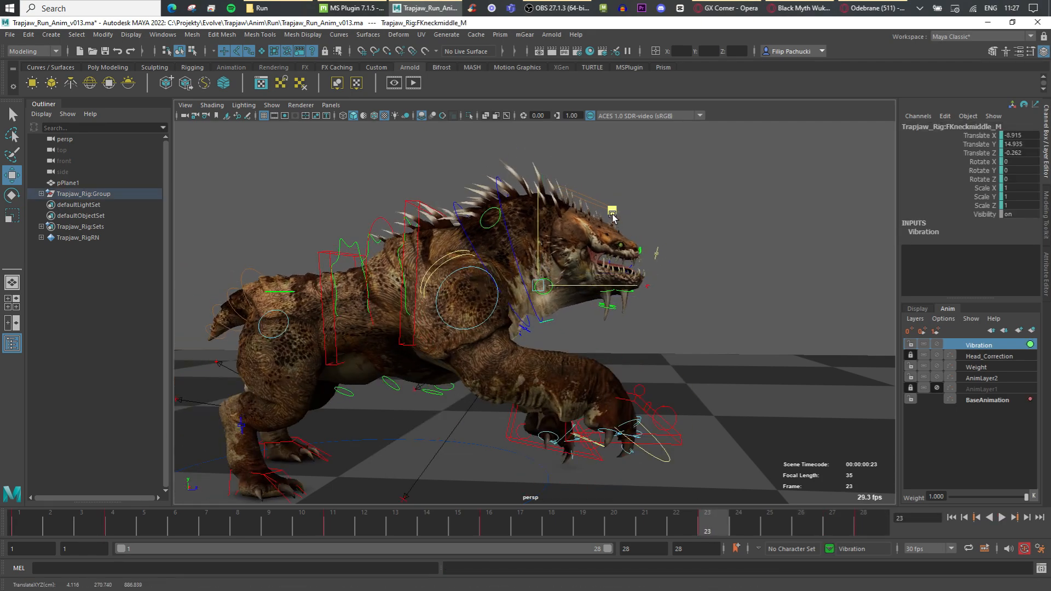
Move both side neck controls at frame 23, with FKNeck2_L at Translate X 0.769, Y -18.727 and Z 0.829, and play back the cycle.
{"action": "left_click", "coordinate": [548, 282]}
{"action": "left_click_drag", "start_coordinate": [547, 281], "coordinate": [356, 285], "text": "alt"}
{"action": "left_click", "coordinate": [512, 281], "text": "shift"}
{"action": "left_click_drag", "start_coordinate": [512, 280], "coordinate": [706, 280], "text": "alt"}
{"action": "left_click_drag", "start_coordinate": [622, 203], "coordinate": [623, 199]}
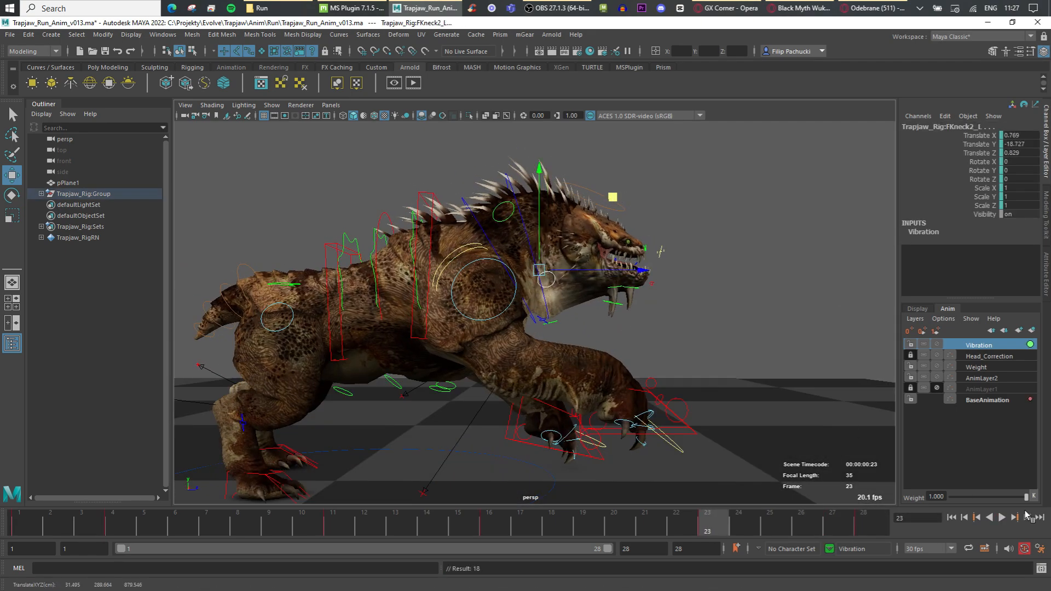
{"action": "left_click", "coordinate": [1002, 518]}
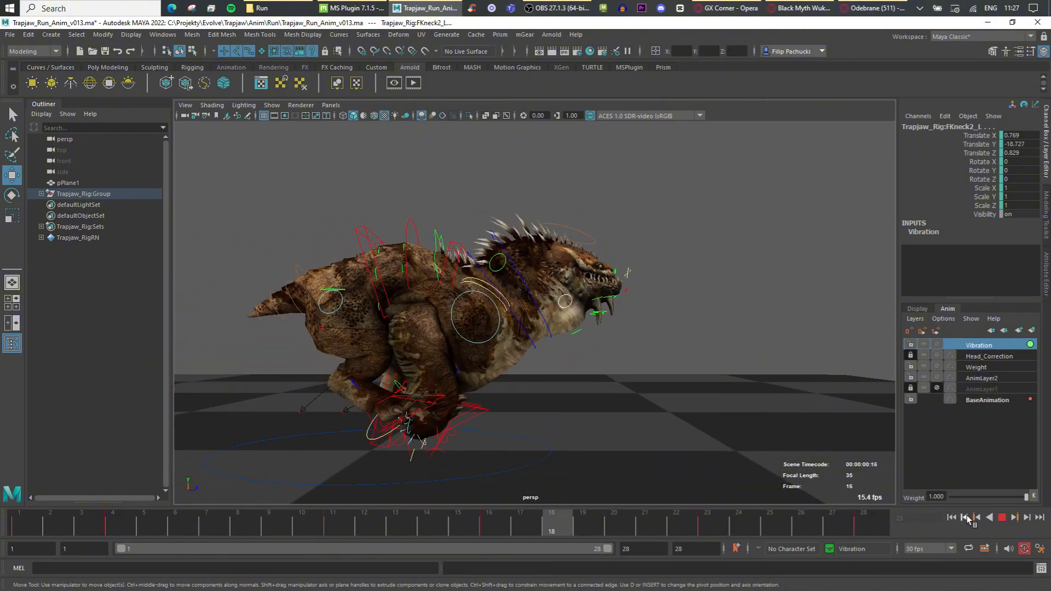
{"action": "left_click", "coordinate": [1002, 518]}
Reselect the neck controls with FKNeckmiddle_M, shift them along the forward axis at frame 23, and play back the cycle.
{"action": "scroll", "coordinate": [679, 345], "scroll_direction": "up", "scroll_amount": 5}
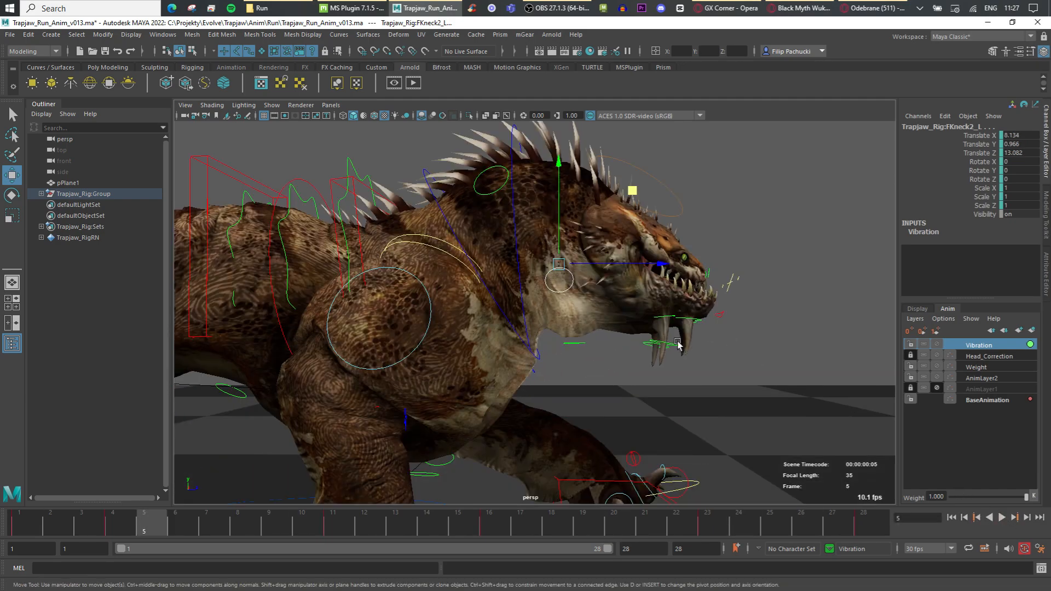
{"action": "left_click_drag", "start_coordinate": [783, 351], "coordinate": [539, 353], "text": "alt"}
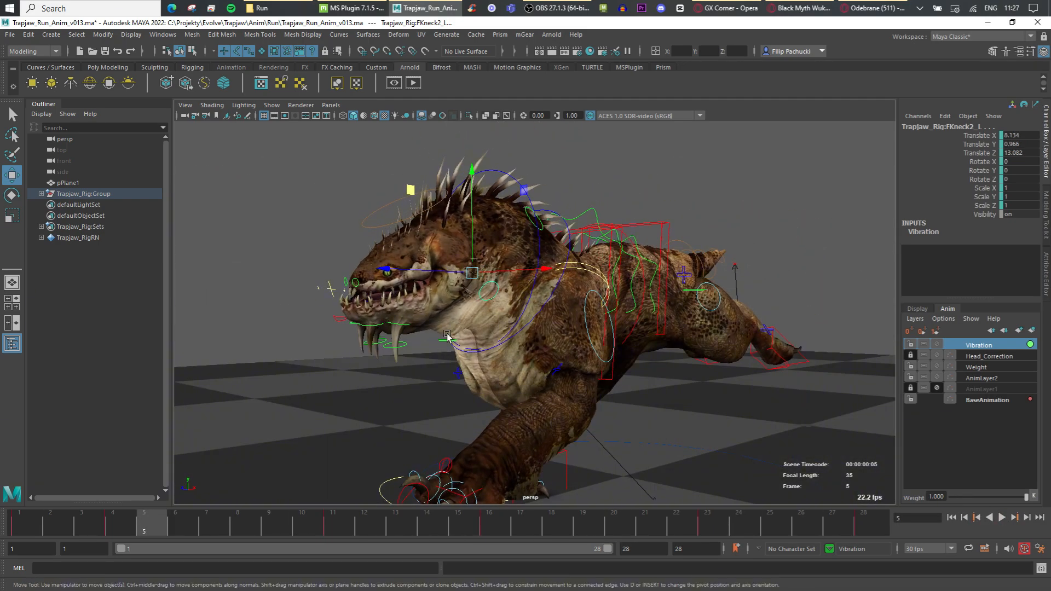
{"action": "left_click_drag", "start_coordinate": [427, 372], "coordinate": [594, 369], "text": "alt"}
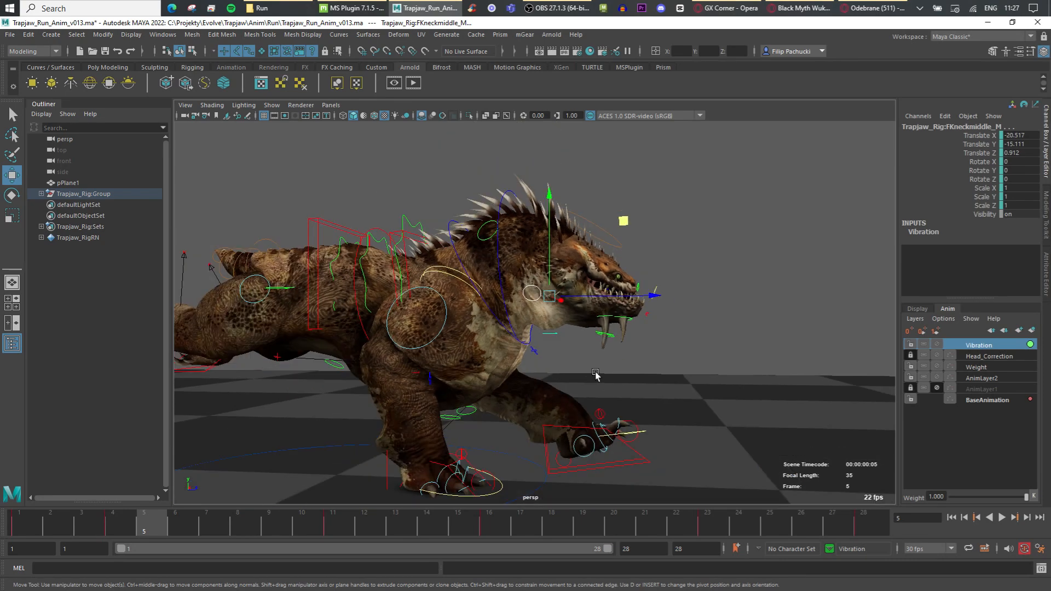
{"action": "key", "text": "alt+v"}
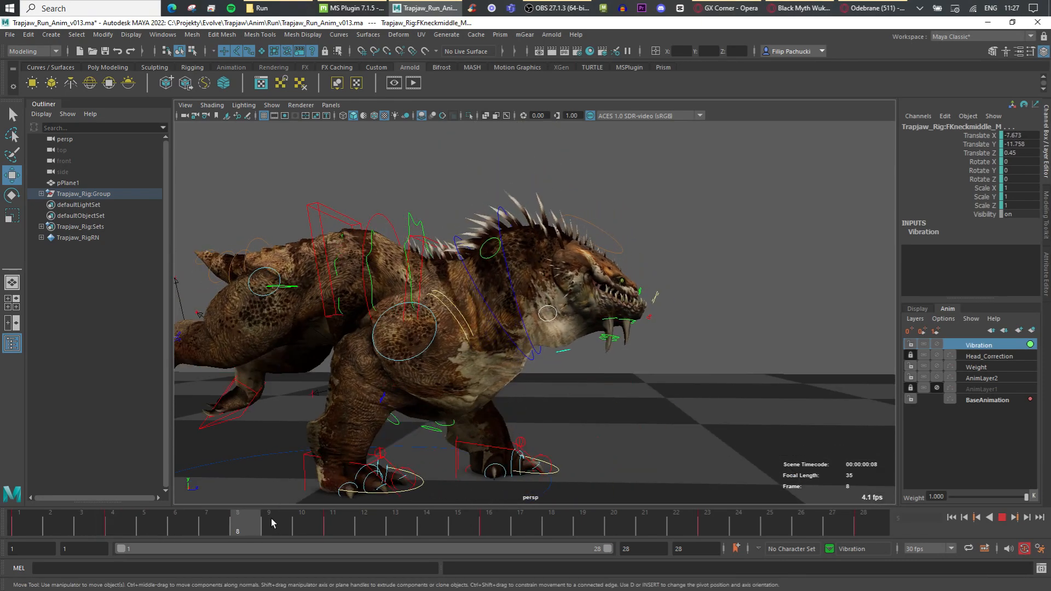
{"action": "left_click", "coordinate": [697, 523]}
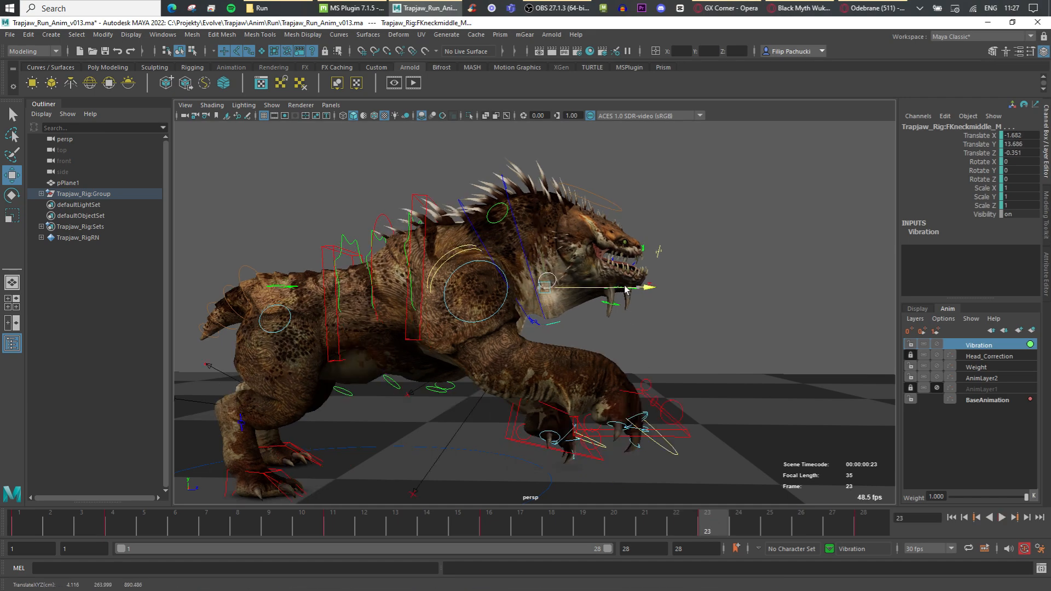
{"action": "key", "text": "alt+v"}
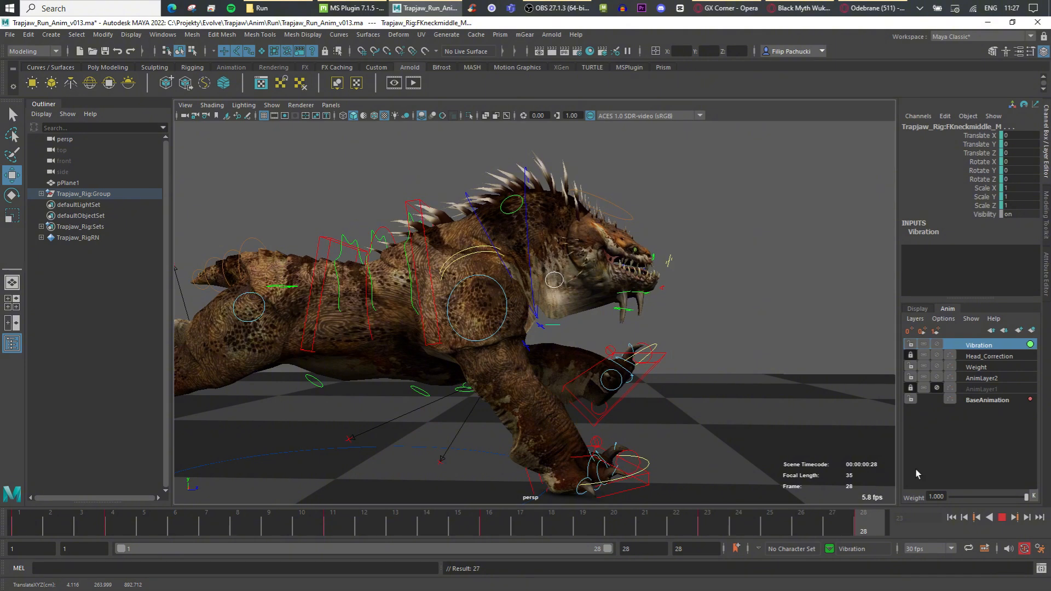
Try moving the neck controls at frame 26, undo the move, and play back the cycle.
{"action": "left_click", "coordinate": [820, 517]}
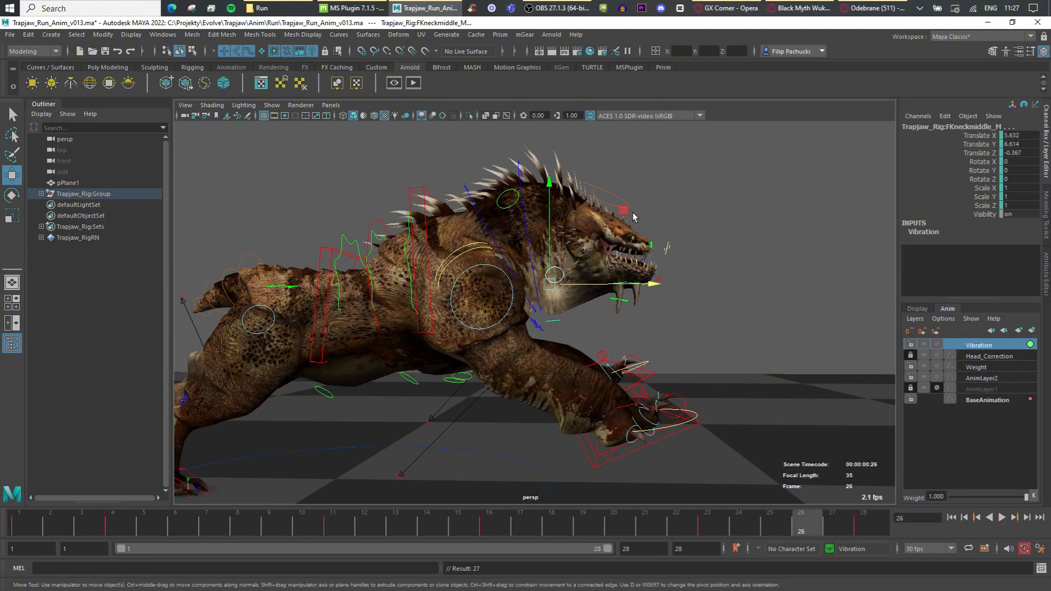
{"action": "middle_click_drag", "start_coordinate": [622, 211], "coordinate": [619, 207]}
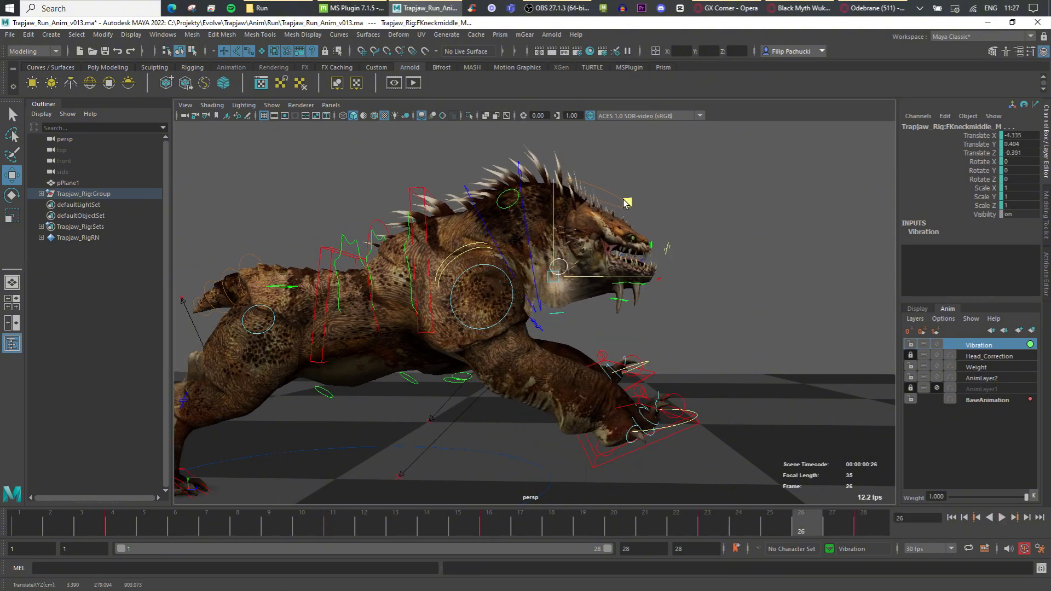
{"action": "key", "text": "ctrl+z"}
{"action": "key", "text": "alt+v"}
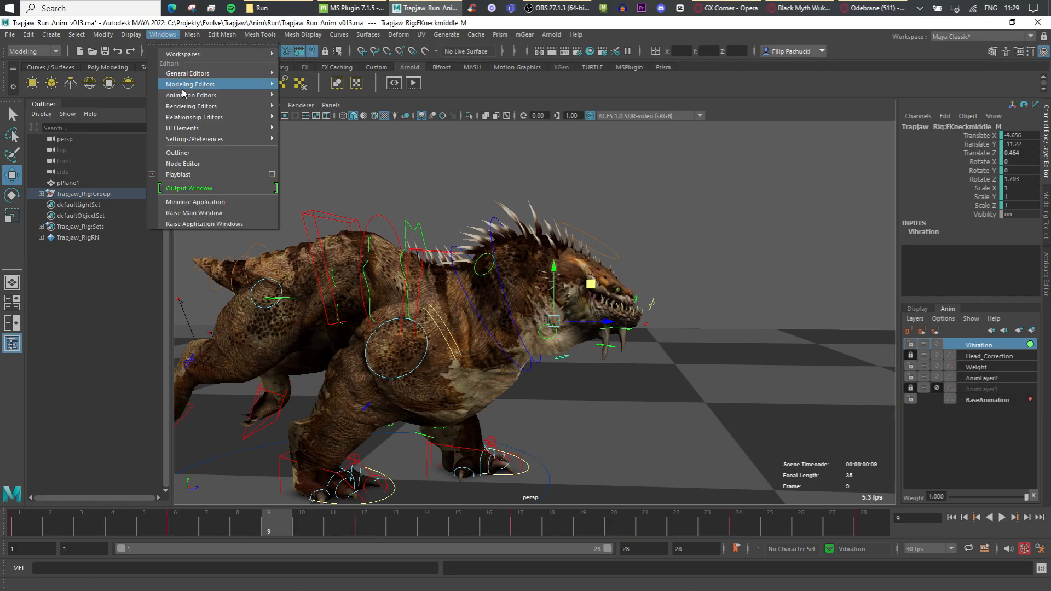
In the Graph Editor, give FKNeckmiddle_M's Vibration translate and rotate curves auto tangents and cycling infinity.
{"action": "left_click", "coordinate": [307, 83]}
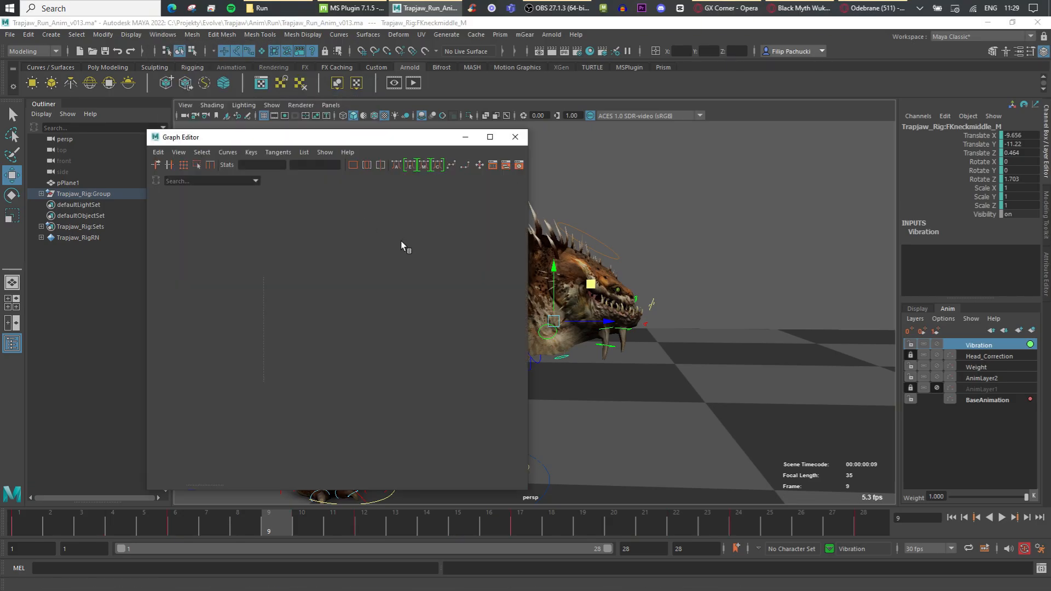
{"action": "scroll", "coordinate": [325, 262], "scroll_direction": "down", "scroll_amount": 5}
{"action": "left_click_drag", "start_coordinate": [324, 263], "coordinate": [465, 405]}
{"action": "left_click", "coordinate": [396, 165]}
{"action": "left_click_drag", "start_coordinate": [217, 220], "coordinate": [214, 274]}
{"action": "left_click_drag", "start_coordinate": [317, 220], "coordinate": [471, 455]}
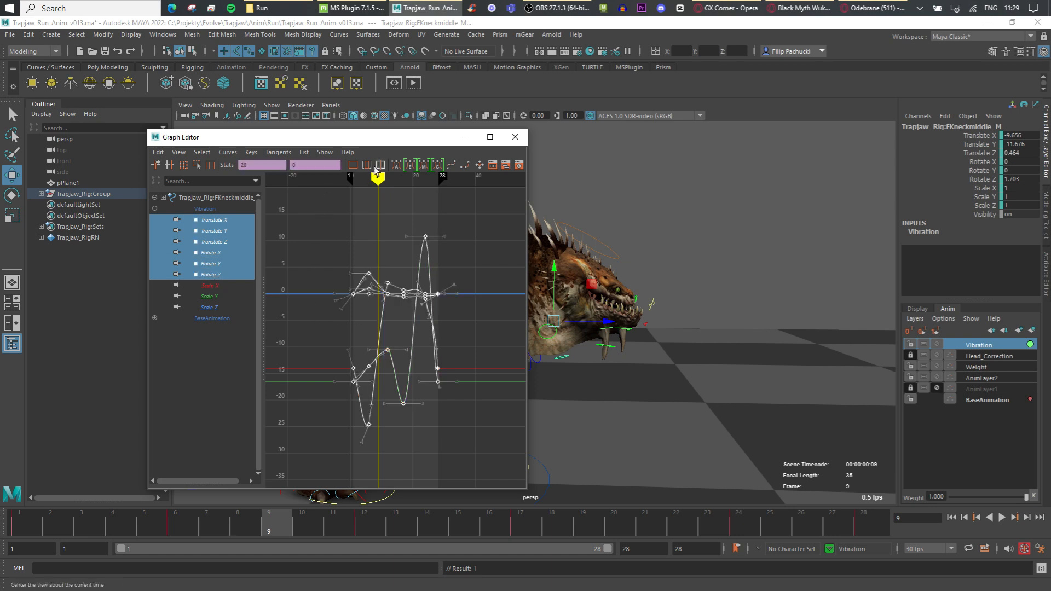
{"action": "left_click", "coordinate": [230, 153]}
{"action": "mouse_move", "coordinate": [246, 173]}
{"action": "left_click", "coordinate": [364, 173]}
Smooth the key tangents on FKNeckmiddle_M's Translate X and Translate Y curves in the Vibration layer.
{"action": "left_click", "coordinate": [215, 220]}
{"action": "right_click_drag", "start_coordinate": [409, 254], "coordinate": [447, 350], "text": "alt"}
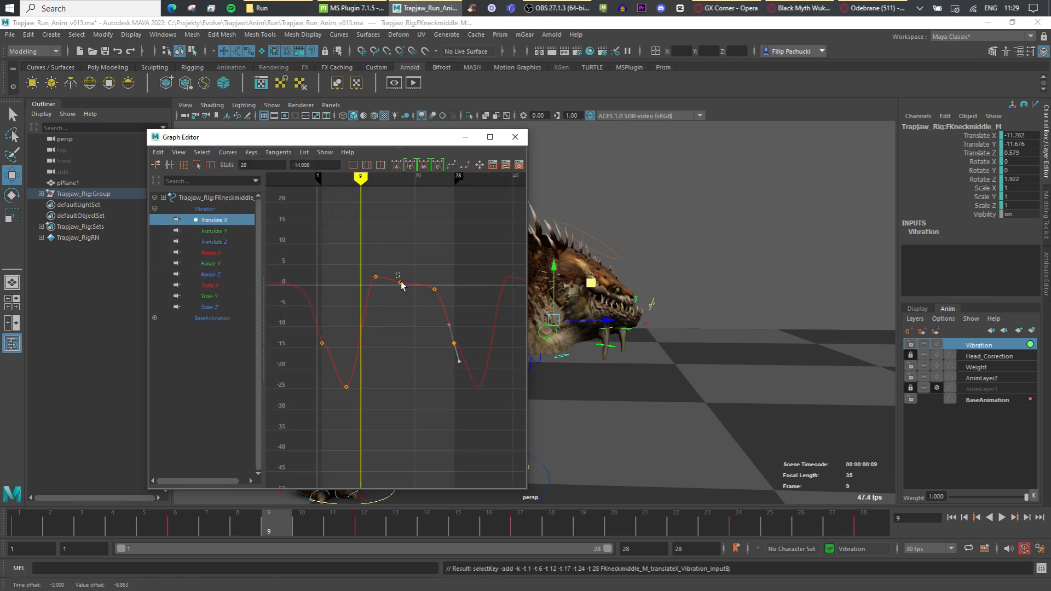
{"action": "left_click", "coordinate": [226, 221]}
{"action": "left_click", "coordinate": [219, 232]}
{"action": "left_click", "coordinate": [346, 392]}
{"action": "left_click", "coordinate": [364, 382]}
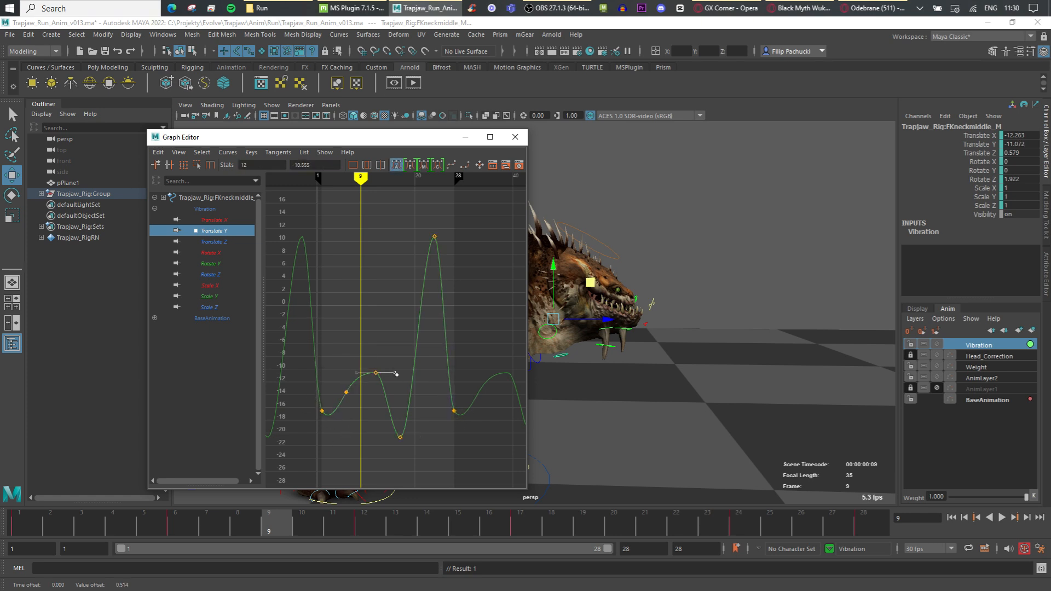
Smooth FKNeckmiddle_M's Translate Z curve, including the key at frame 1, and adjust its Rotate Z curve.
{"action": "left_click", "coordinate": [214, 241]}
{"action": "left_click_drag", "start_coordinate": [312, 336], "coordinate": [333, 389]}
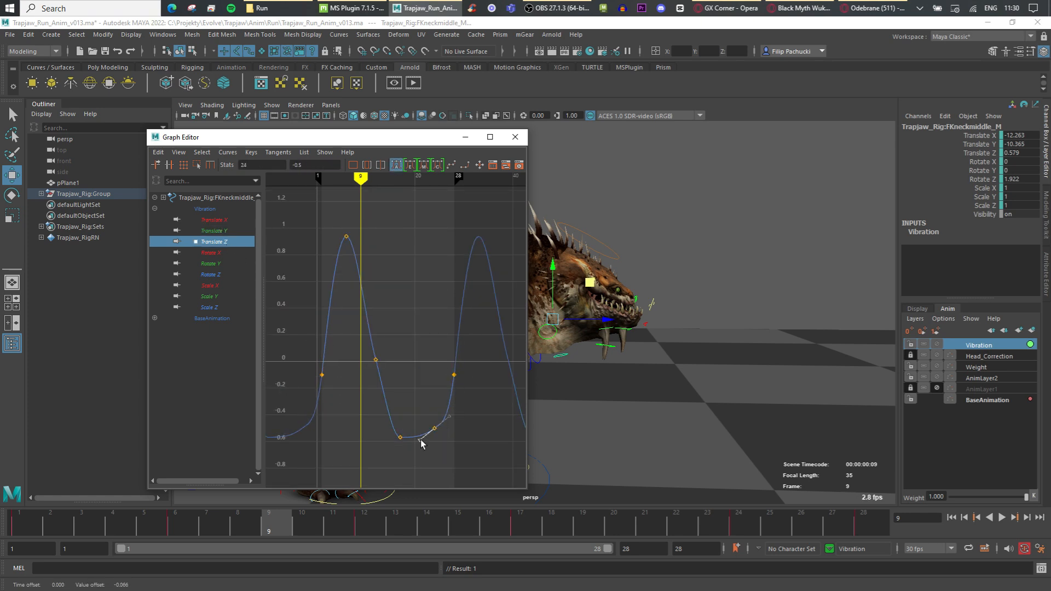
{"action": "left_click", "coordinate": [218, 266]}
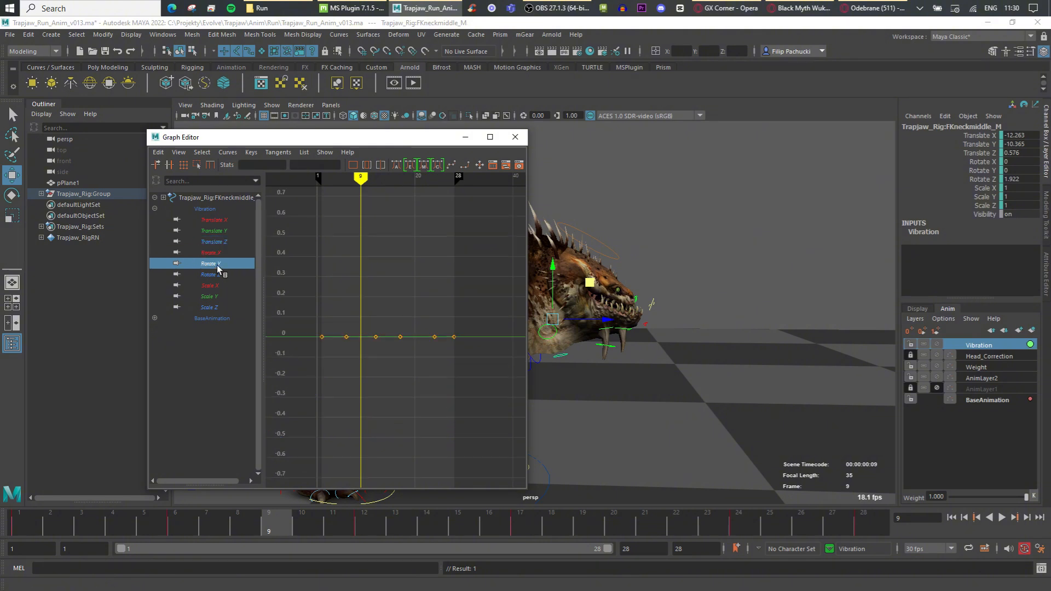
{"action": "left_click", "coordinate": [215, 275]}
{"action": "left_click_drag", "start_coordinate": [391, 425], "coordinate": [441, 450]}
{"action": "middle_click_drag", "start_coordinate": [434, 451], "coordinate": [435, 462], "text": "shift"}
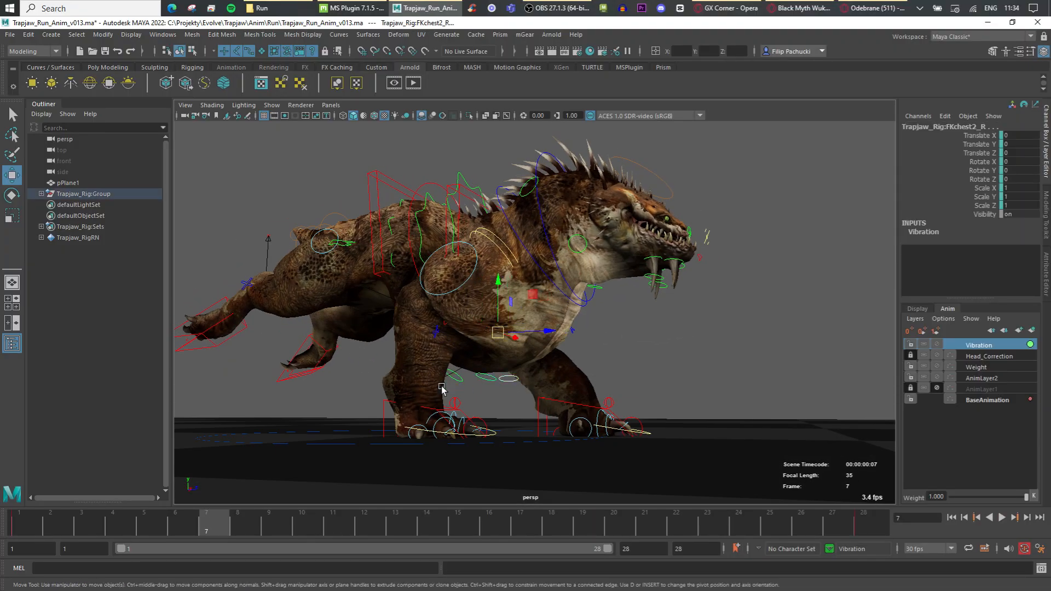
Pose the chest at frame 4 with FKchestmiddle_M at Translate X -17.709, Y 9.243 and Z 0.296, and key it at frame 11.
{"action": "key", "text": "alt+v"}
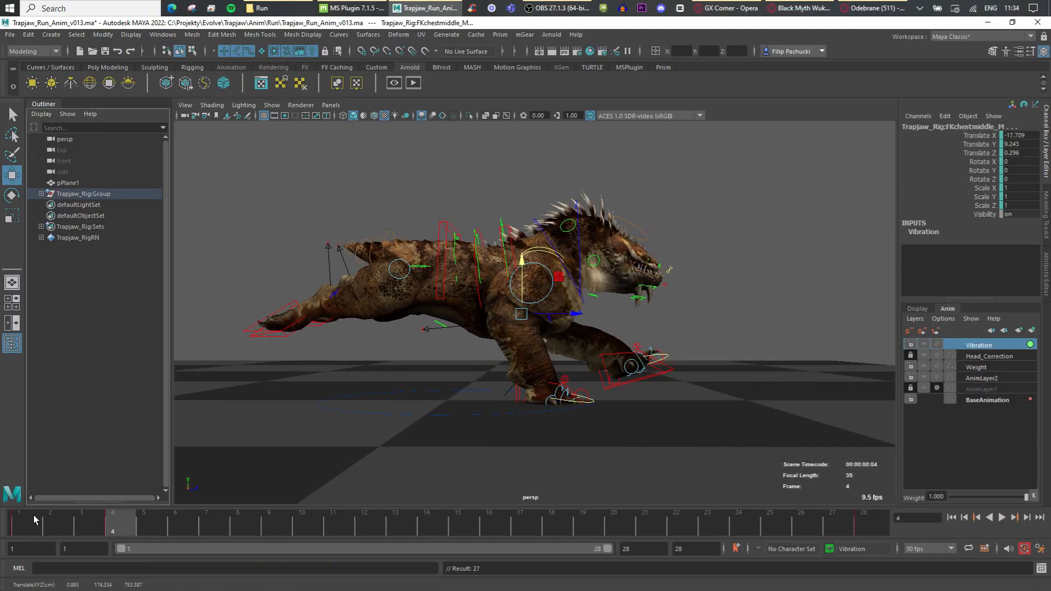
{"action": "left_click", "coordinate": [327, 535]}
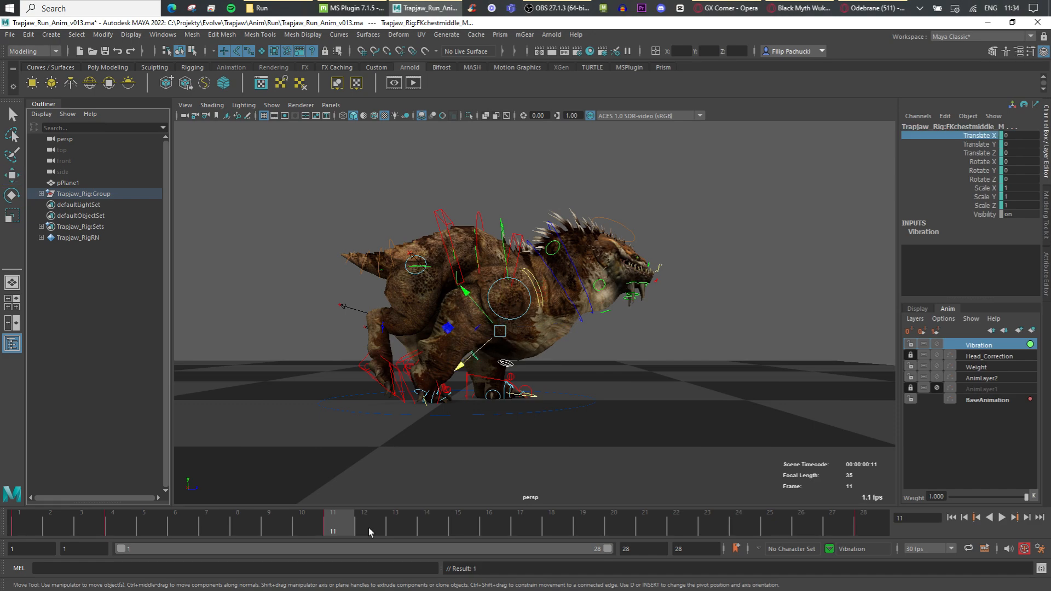
{"action": "key", "text": "s"}
Shift FKchestmiddle_M and the chest controls at frame 11, play back the cycle, and pose them at frame 21.
{"action": "left_click_drag", "start_coordinate": [369, 533], "coordinate": [340, 527]}
{"action": "left_click_drag", "start_coordinate": [450, 330], "coordinate": [453, 336]}
{"action": "left_click", "coordinate": [1002, 519]}
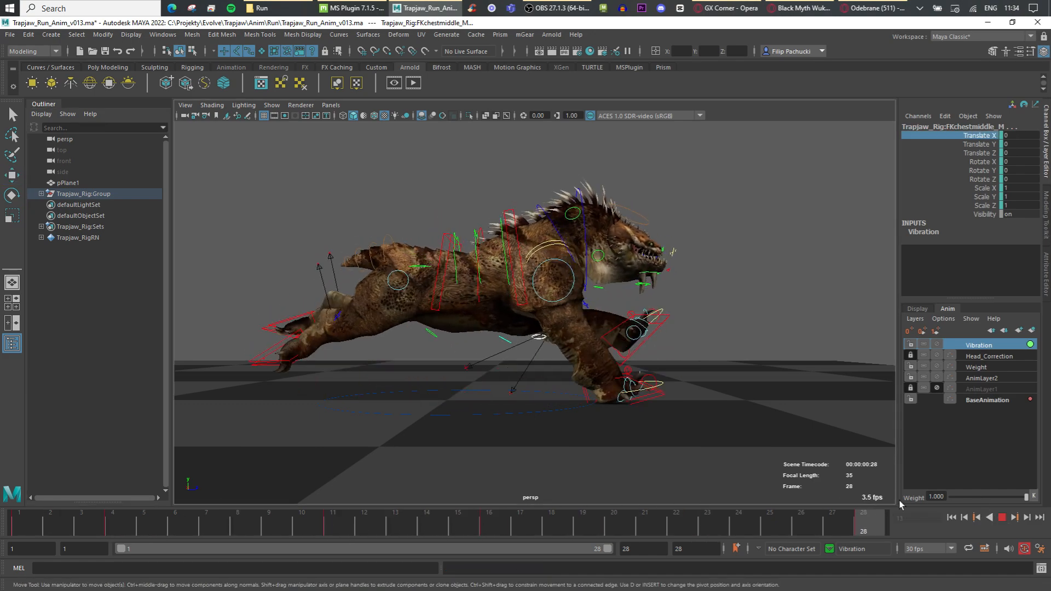
{"action": "left_click", "coordinate": [649, 512]}
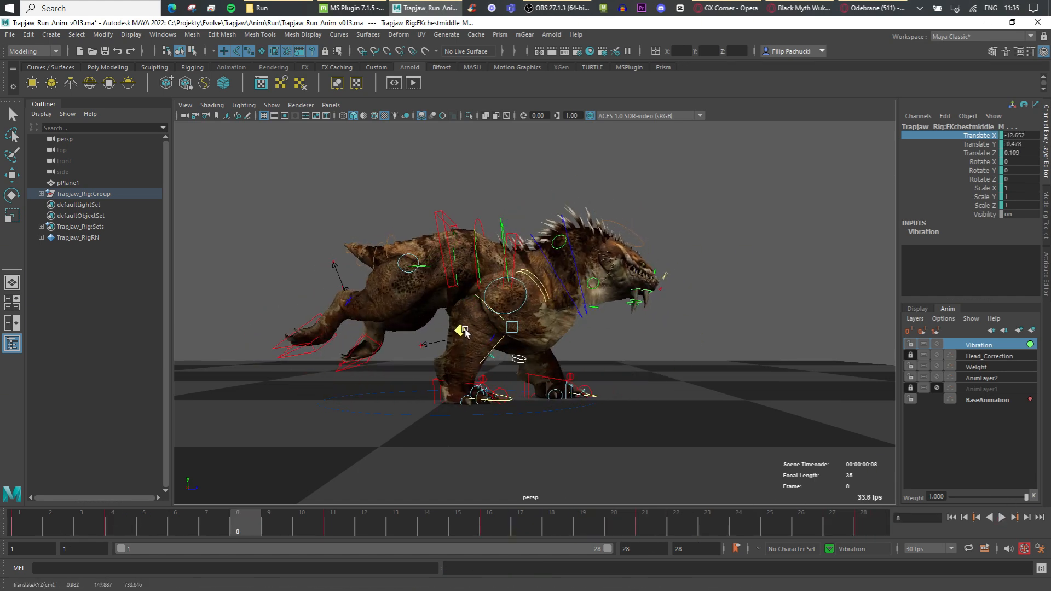
Check the chest pose at frame 11 and play back the run cycle from the front.
{"action": "left_click", "coordinate": [336, 529]}
{"action": "right_click", "coordinate": [335, 530]}
{"action": "left_click_drag", "start_coordinate": [810, 386], "coordinate": [663, 396], "text": "alt"}
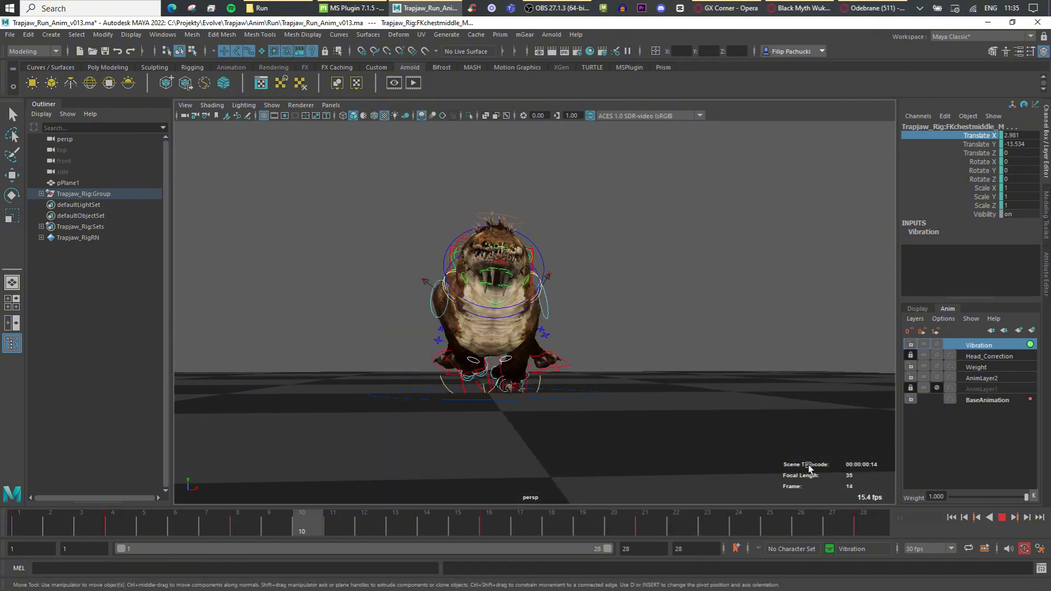
{"action": "left_click", "coordinate": [1003, 519]}
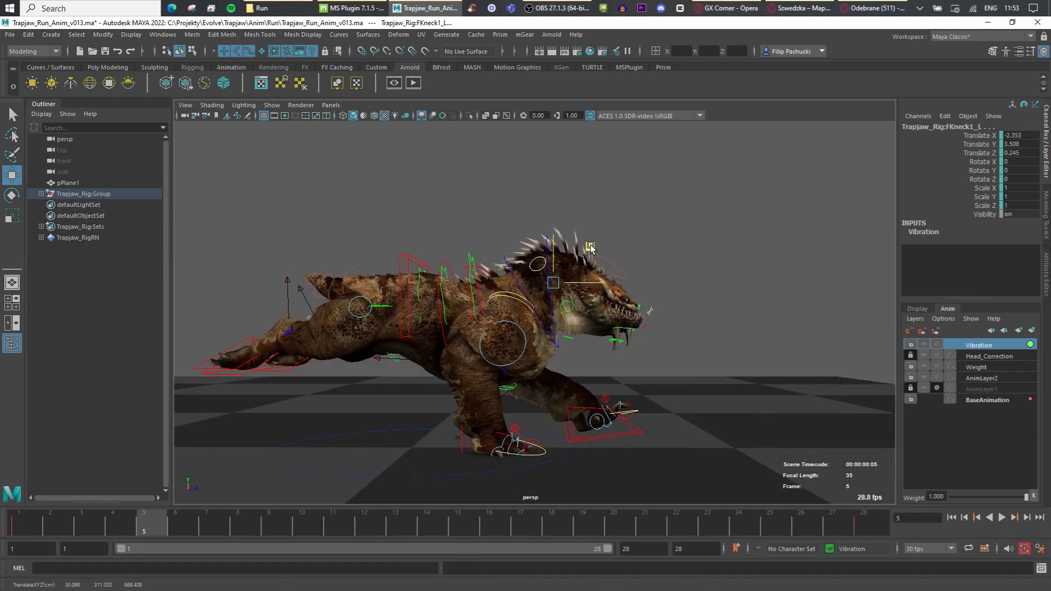
Rotate the FKNeck1_L neck controls at frame 11 in the Vibration layer and play back the cycle.
{"action": "left_click", "coordinate": [42, 525]}
{"action": "left_click_drag", "start_coordinate": [42, 525], "coordinate": [245, 528]}
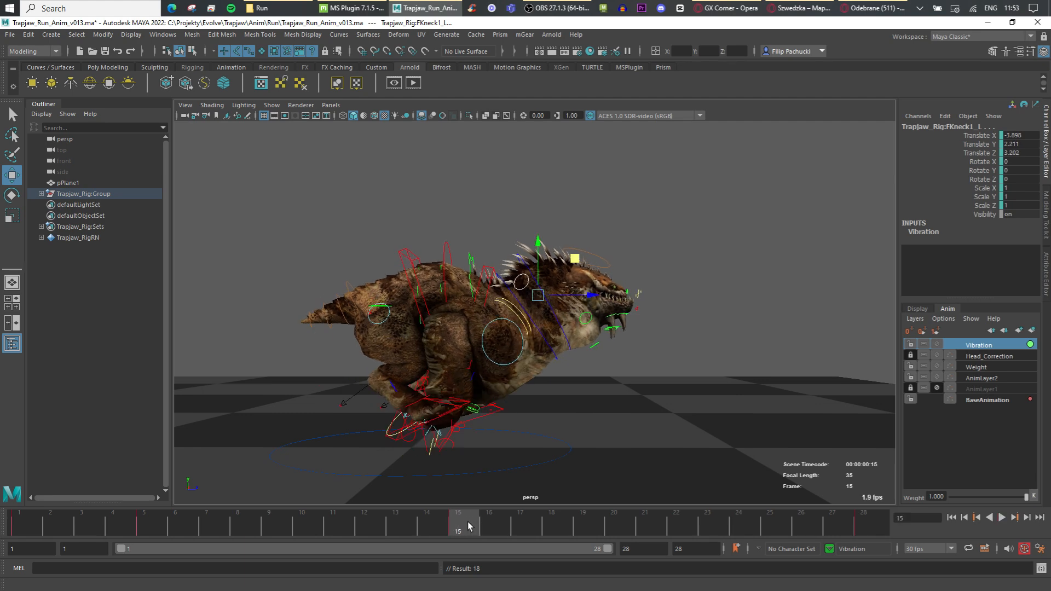
{"action": "left_click_drag", "start_coordinate": [361, 519], "coordinate": [340, 520]}
{"action": "key", "text": "e"}
{"action": "left_click_drag", "start_coordinate": [520, 260], "coordinate": [526, 256]}
{"action": "key", "text": "alt+v"}
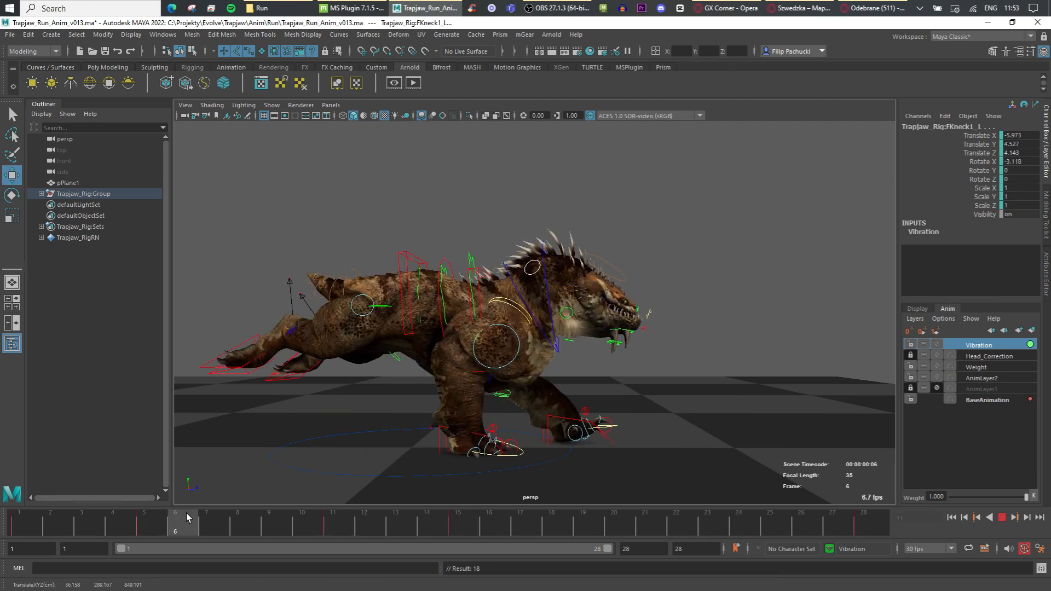
Reposition the FKNeck1_L neck controls at frames 11 and 9 to offset their motion.
{"action": "left_click_drag", "start_coordinate": [381, 530], "coordinate": [346, 525]}
{"action": "left_click_drag", "start_coordinate": [580, 260], "coordinate": [582, 258]}
{"action": "left_click_drag", "start_coordinate": [338, 522], "coordinate": [261, 528]}
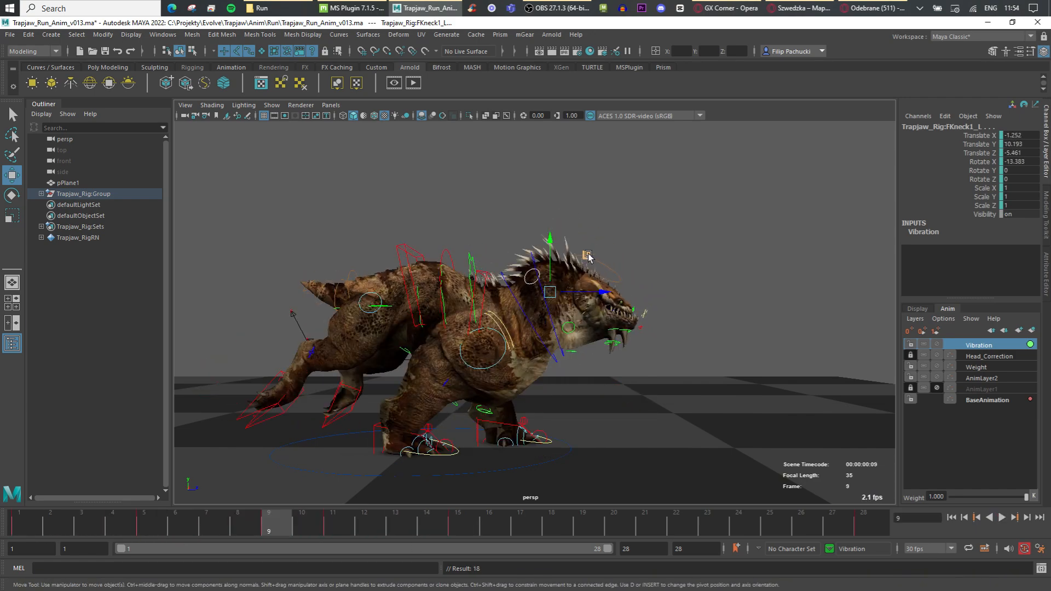
{"action": "key", "text": "period"}
Adjust the FKNeck1_L neck controls at frame 23 and play back the cycle.
{"action": "left_click_drag", "start_coordinate": [334, 525], "coordinate": [706, 509]}
{"action": "left_click_drag", "start_coordinate": [547, 269], "coordinate": [548, 264]}
{"action": "left_click_drag", "start_coordinate": [595, 514], "coordinate": [589, 512]}
{"action": "key", "text": "alt+v"}
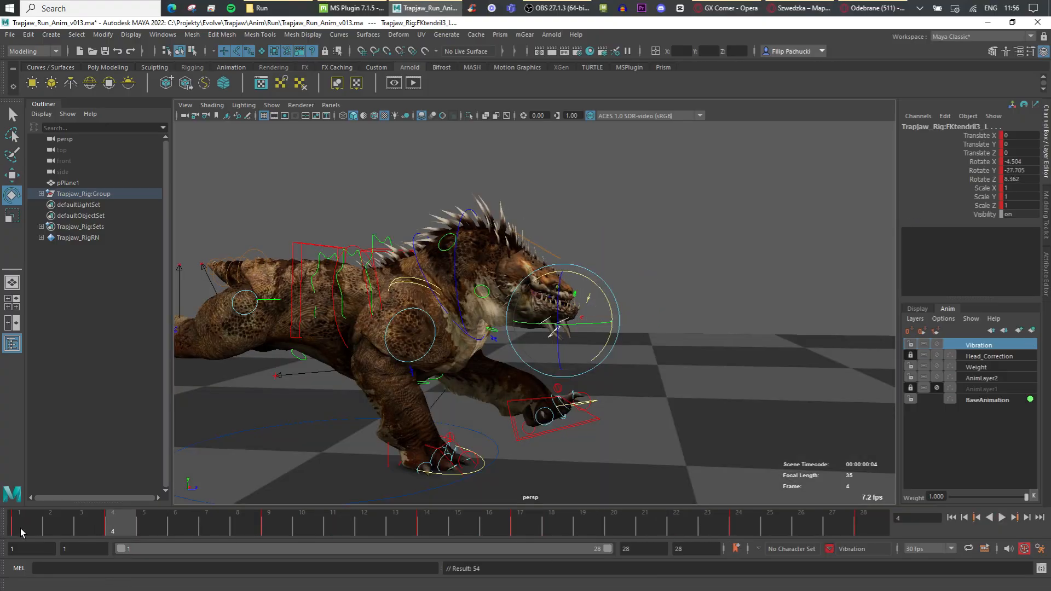
Rotate the FKtendril2_R jaw tendril control at frame 4 on the BaseAnimation layer.
{"action": "left_click_drag", "start_coordinate": [21, 532], "coordinate": [135, 531]}
{"action": "right_click_drag", "start_coordinate": [378, 408], "coordinate": [573, 392], "text": "alt"}
{"action": "key", "text": "w"}
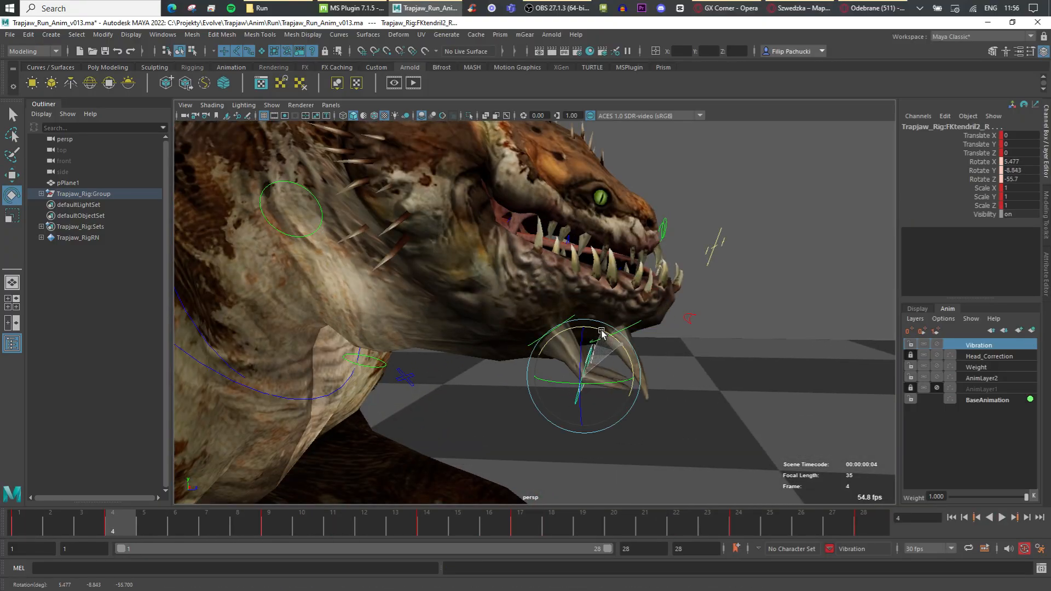
{"action": "left_click_drag", "start_coordinate": [669, 332], "coordinate": [667, 343]}
Select the remaining jaw tendril controls, adjust their rotation at frame 4 and preview the cycle.
{"action": "left_click_drag", "start_coordinate": [667, 345], "coordinate": [548, 348], "text": "alt"}
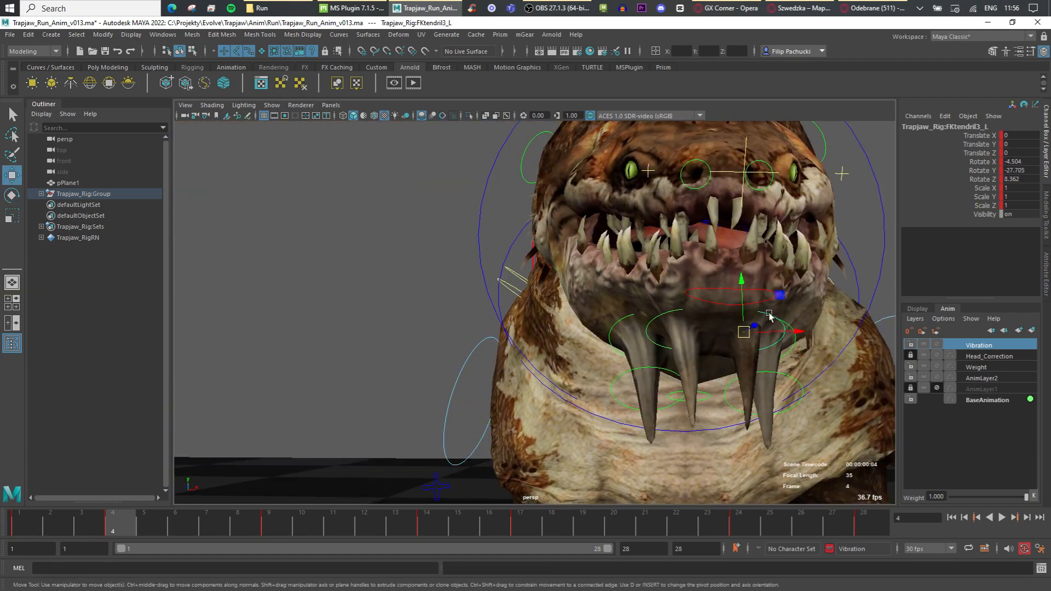
{"action": "left_click_drag", "start_coordinate": [769, 316], "coordinate": [728, 345], "text": "alt"}
{"action": "left_click", "coordinate": [730, 348]}
{"action": "right_click_drag", "start_coordinate": [718, 364], "coordinate": [613, 378], "text": "alt"}
{"action": "key", "text": "w"}
{"action": "left_click_drag", "start_coordinate": [555, 372], "coordinate": [619, 404]}
{"action": "key", "text": "e"}
{"action": "right_click_drag", "start_coordinate": [619, 404], "coordinate": [493, 395], "text": "alt"}
{"action": "left_click", "coordinate": [1002, 519]}
{"action": "left_click", "coordinate": [1001, 518]}
Rotate the tendril controls at frame 14 and go through their keyframes to check the swing.
{"action": "left_click_drag", "start_coordinate": [717, 527], "coordinate": [429, 526]}
{"action": "right_click_drag", "start_coordinate": [584, 366], "coordinate": [641, 378], "text": "alt"}
{"action": "middle_click_drag", "start_coordinate": [641, 378], "coordinate": [610, 347], "text": "alt"}
{"action": "left_click_drag", "start_coordinate": [558, 368], "coordinate": [567, 362]}
{"action": "key", "text": "w"}
{"action": "key", "text": "alt+period"}
{"action": "key", "text": "alt+period"}
{"action": "key", "text": "alt+period"}
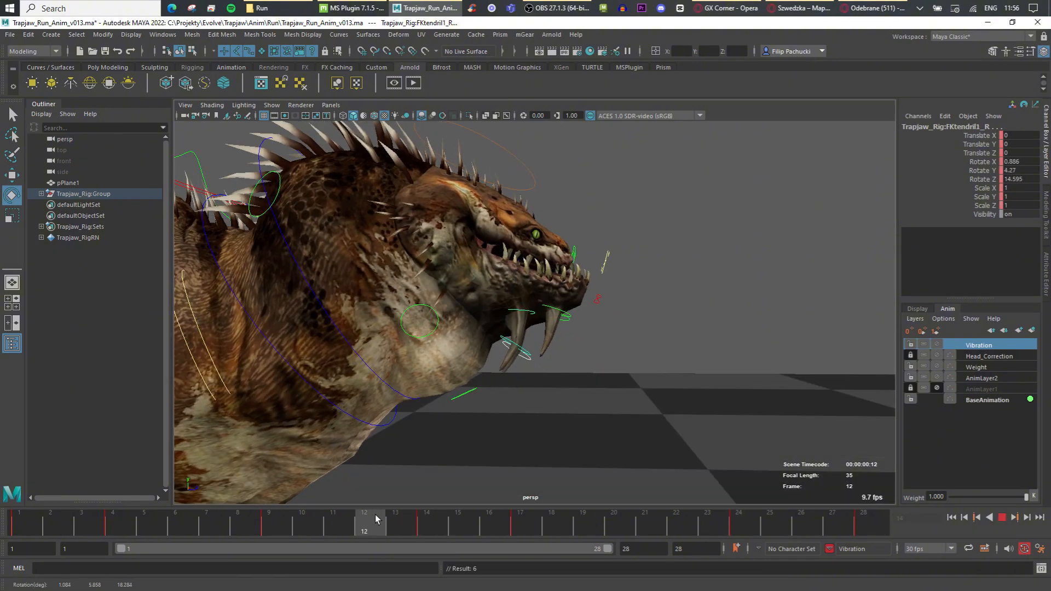
{"action": "key", "text": "alt+period"}
{"action": "key", "text": "alt+period"}
{"action": "key", "text": "alt+period"}
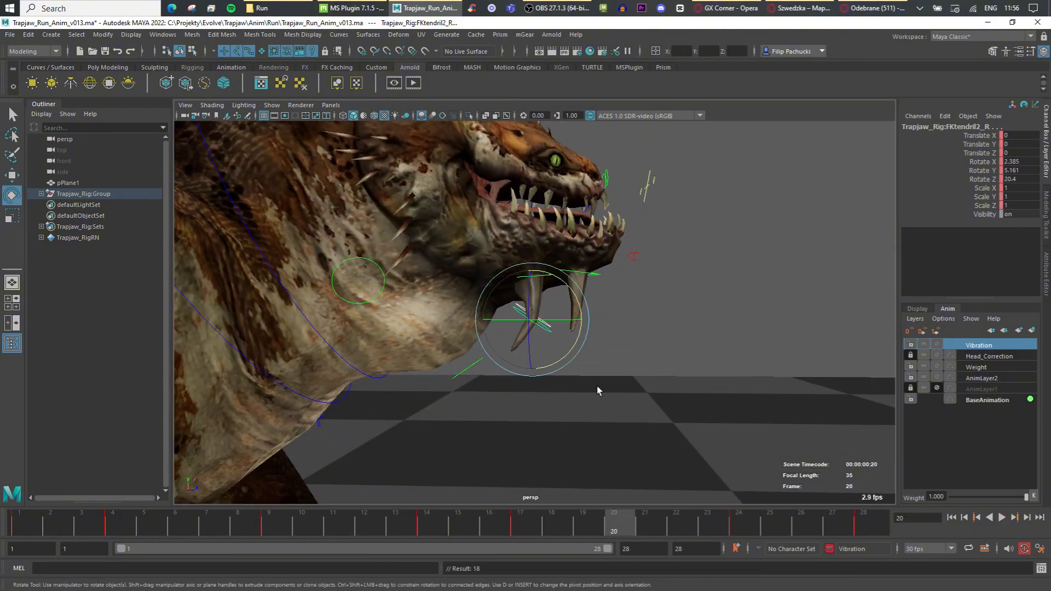
{"action": "key", "text": "alt+v"}
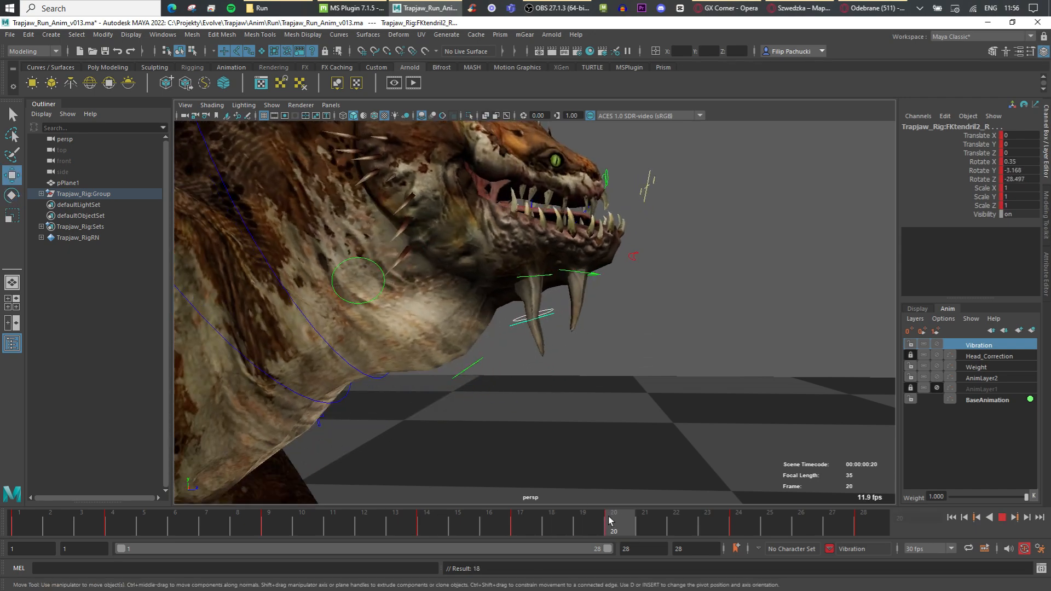
Rotate the FKtendril2_R controls at frames 4 and 20, key them at frame 20 and play back the cycle.
{"action": "key", "text": "e"}
{"action": "left_click_drag", "start_coordinate": [29, 523], "coordinate": [121, 520]}
{"action": "left_click_drag", "start_coordinate": [607, 339], "coordinate": [617, 359]}
{"action": "left_click_drag", "start_coordinate": [671, 518], "coordinate": [624, 514]}
{"action": "left_click_drag", "start_coordinate": [582, 311], "coordinate": [583, 318]}
{"action": "key", "text": "s"}
{"action": "key", "text": "alt+v"}
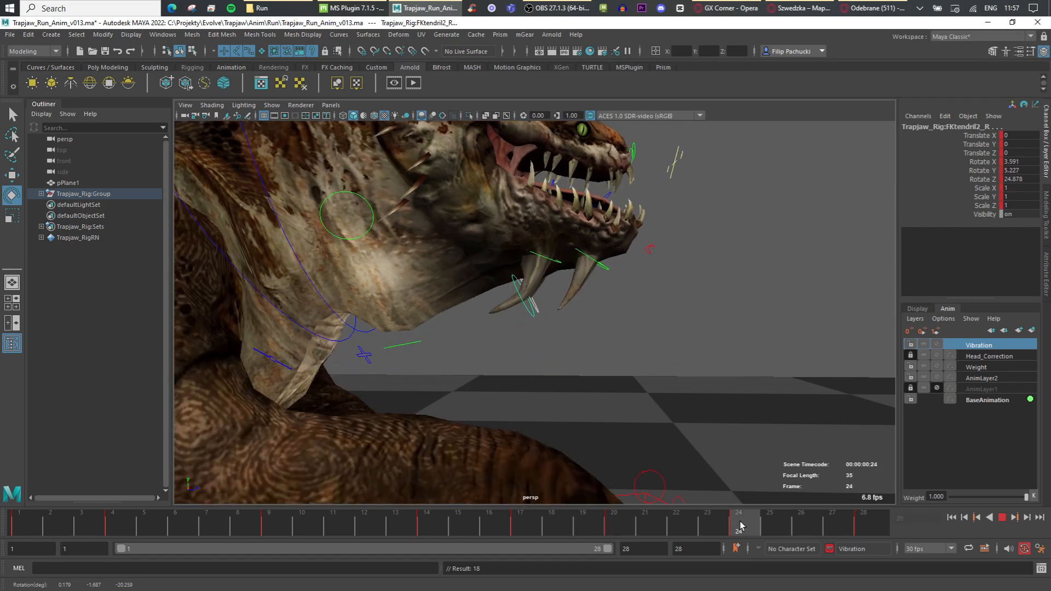
Review the tendril motion around the head and restore the rig's control curves in the viewport.
{"action": "left_click", "coordinate": [1002, 518]}
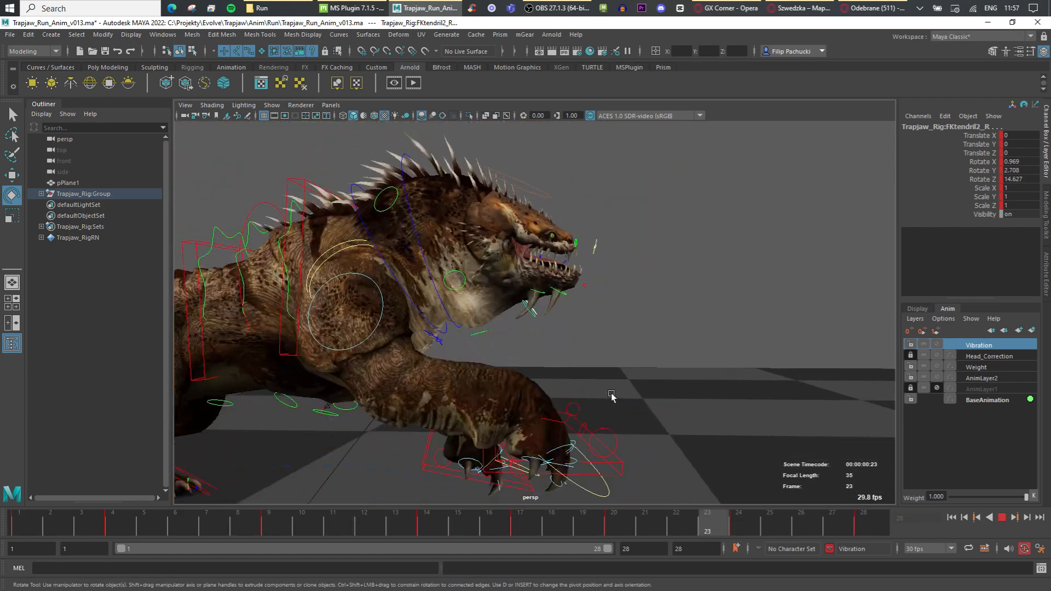
{"action": "left_click_drag", "start_coordinate": [610, 390], "coordinate": [417, 389], "text": "alt"}
{"action": "scroll", "coordinate": [434, 389], "scroll_direction": "up", "scroll_amount": 4}
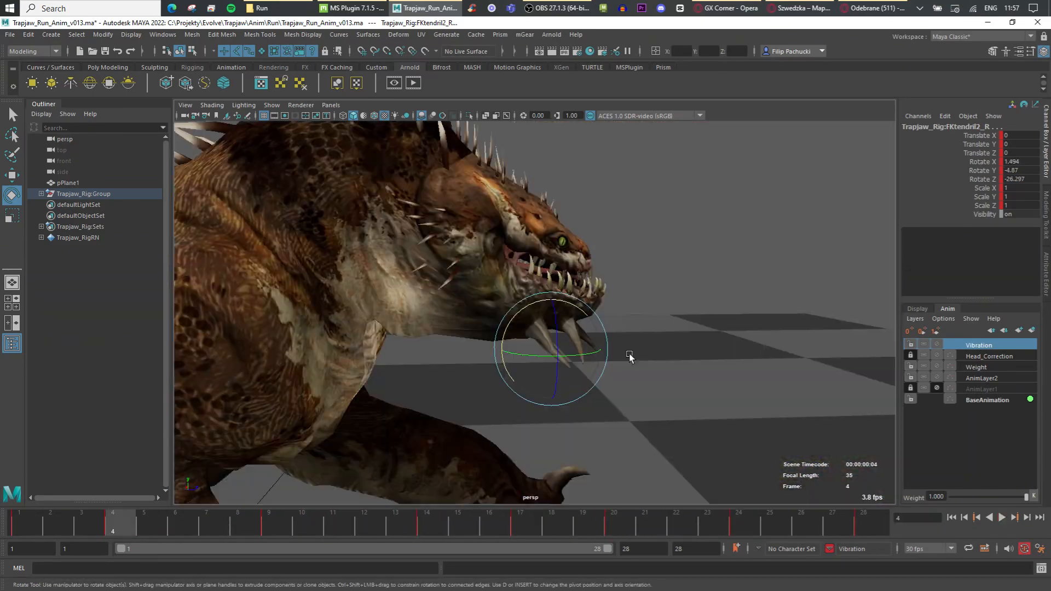
{"action": "scroll", "coordinate": [629, 357], "scroll_direction": "up", "scroll_amount": 5}
{"action": "left_click", "coordinate": [272, 106]}
{"action": "left_click", "coordinate": [287, 175]}
Rotate the upper and lower jaw tendril controls at frame 4 to separate the tendrils.
{"action": "key", "text": "w"}
{"action": "left_click_drag", "start_coordinate": [673, 373], "coordinate": [540, 363], "text": "alt"}
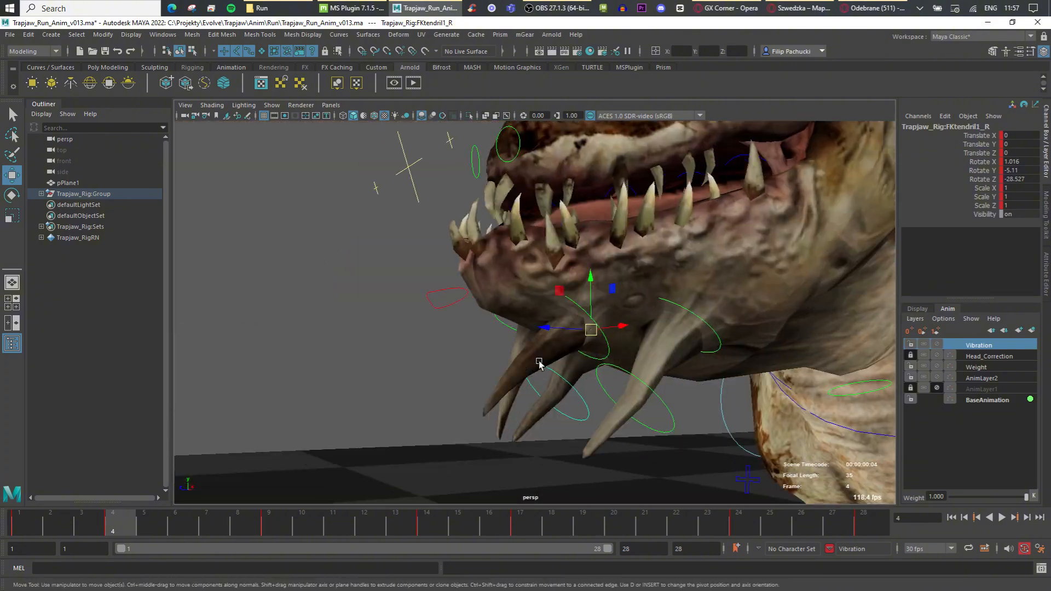
{"action": "scroll", "coordinate": [603, 350], "scroll_direction": "down", "scroll_amount": 5}
{"action": "left_click", "coordinate": [652, 336]}
{"action": "left_click_drag", "start_coordinate": [652, 335], "coordinate": [717, 338], "text": "alt"}
{"action": "key", "text": "e"}
{"action": "left_click_drag", "start_coordinate": [652, 331], "coordinate": [629, 378]}
{"action": "key", "text": "w"}
{"action": "left_click", "coordinate": [641, 386]}
{"action": "key", "text": "e"}
{"action": "left_click_drag", "start_coordinate": [602, 367], "coordinate": [652, 366], "text": "alt"}
Rotate FKtendril2_R and FKtendril3_L at frame 14 and play back the cycle from the front.
{"action": "left_click_drag", "start_coordinate": [54, 533], "coordinate": [437, 533]}
{"action": "scroll", "coordinate": [537, 387], "scroll_direction": "up", "scroll_amount": 3}
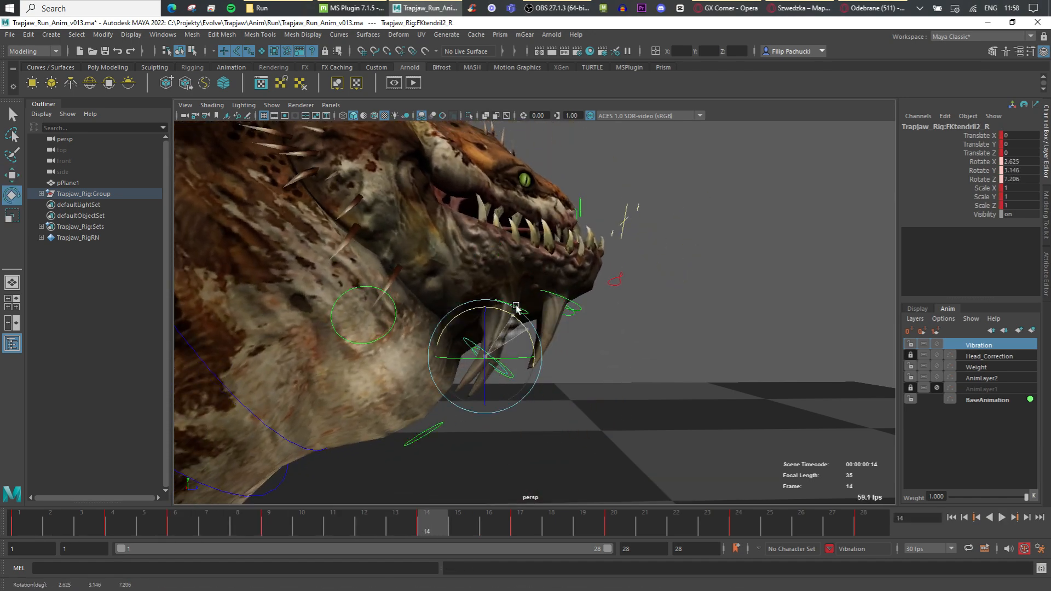
{"action": "left_click_drag", "start_coordinate": [515, 346], "coordinate": [530, 330]}
{"action": "scroll", "coordinate": [530, 331], "scroll_direction": "down", "scroll_amount": 4}
{"action": "left_click_drag", "start_coordinate": [614, 331], "coordinate": [521, 329], "text": "alt"}
{"action": "key", "text": "w"}
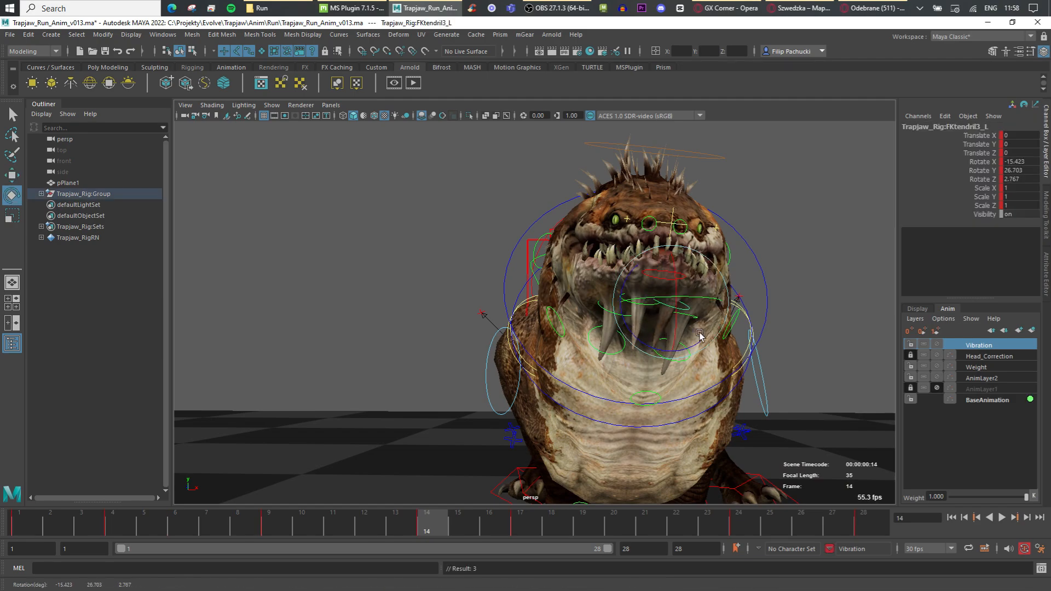
{"action": "left_click", "coordinate": [1002, 518]}
{"action": "scroll", "coordinate": [678, 404], "scroll_direction": "down", "scroll_amount": 6}
{"action": "scroll", "coordinate": [678, 404], "scroll_direction": "up", "scroll_amount": 6}
{"action": "left_click", "coordinate": [1002, 517]}
Select the upper tendril controls including FKtendril1_L, adjust their sideways rotation across the cycle and play it back.
{"action": "key", "text": "w"}
{"action": "left_click", "coordinate": [682, 361]}
{"action": "left_click", "coordinate": [638, 357], "text": "shift"}
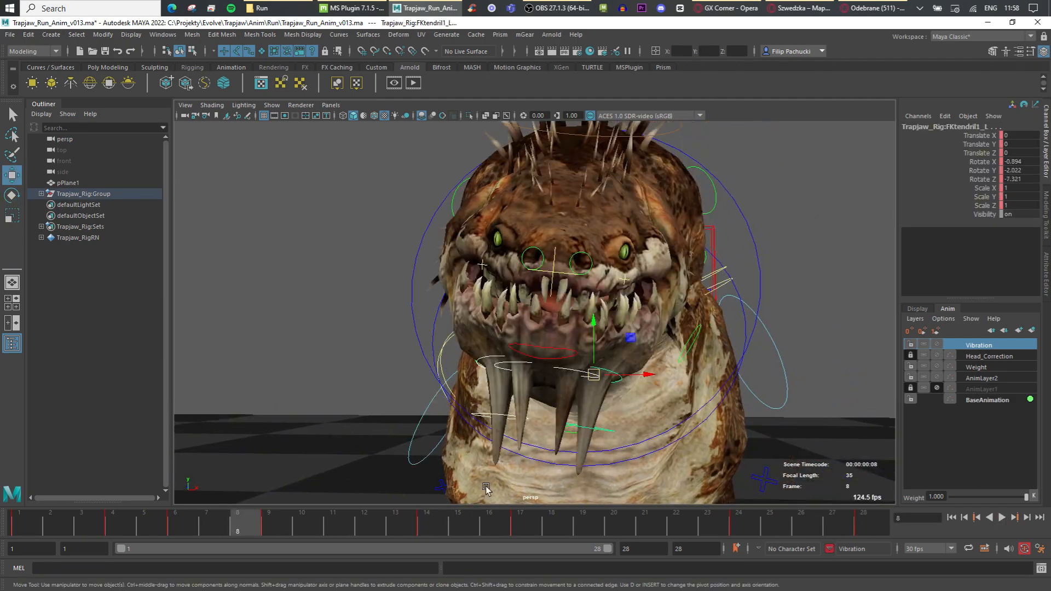
{"action": "key", "text": "alt+v"}
{"action": "key", "text": "e"}
{"action": "key", "text": "alt+v"}
{"action": "left_click", "coordinate": [362, 518]}
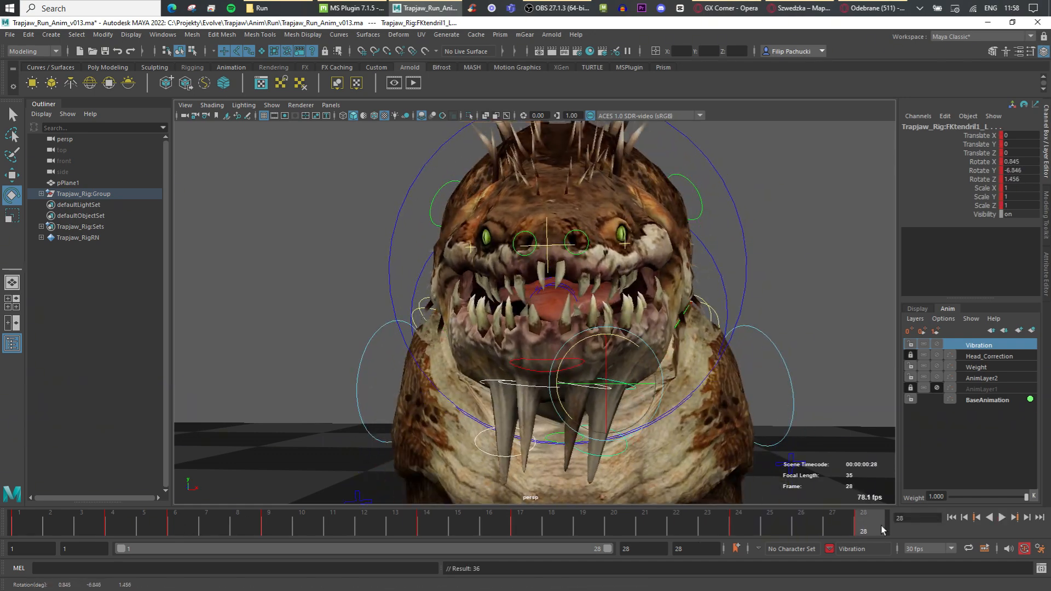
{"action": "key", "text": "alt+v"}
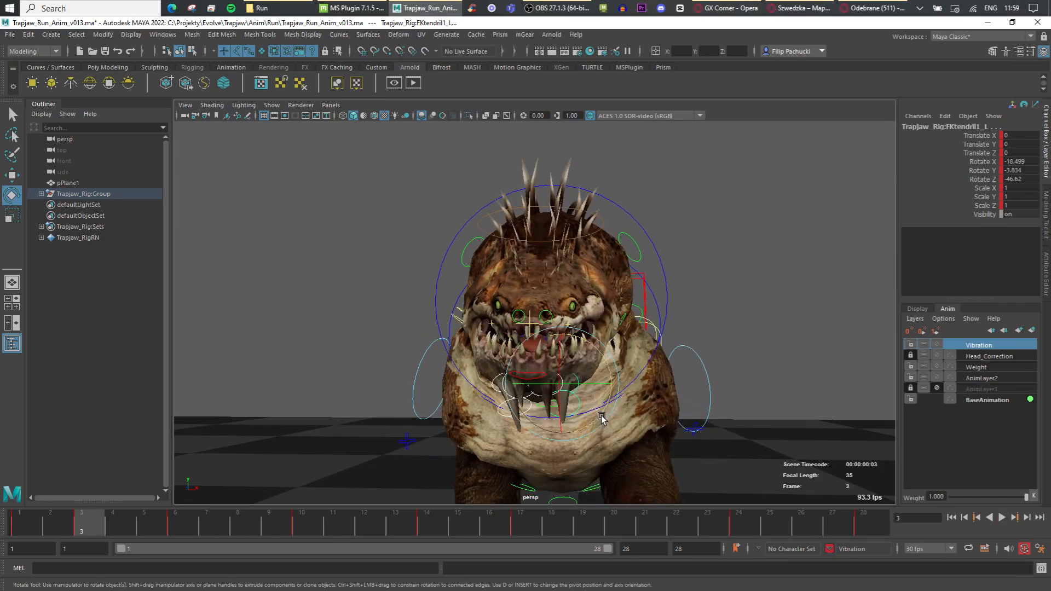
Pose the lower tendril controls including FKtendril2_L through frame 24 and review the cycle from front and side.
{"action": "key", "text": "w"}
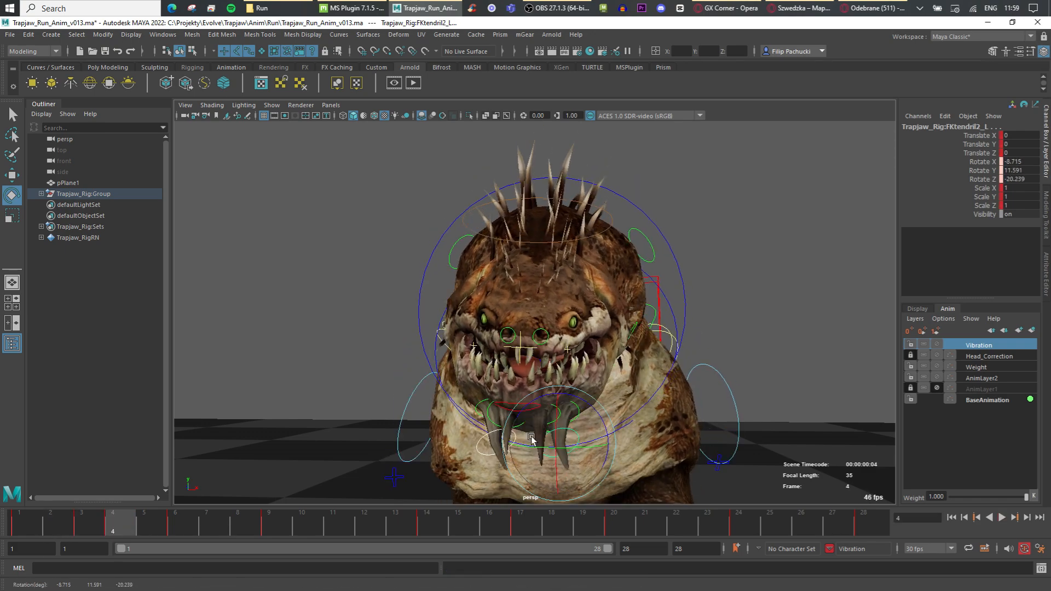
{"action": "left_click", "coordinate": [176, 531]}
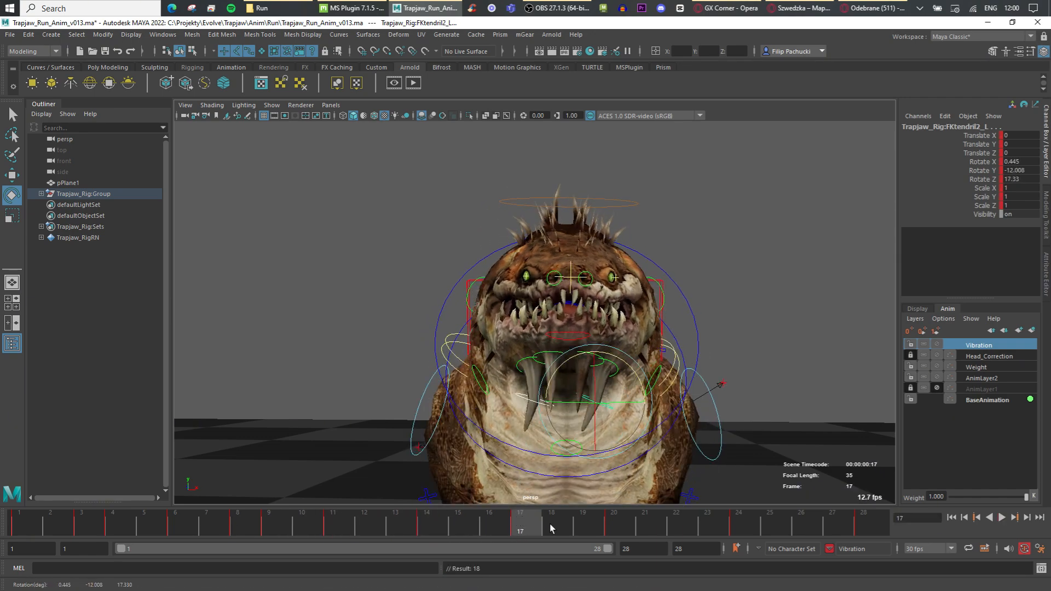
{"action": "left_click_drag", "start_coordinate": [551, 529], "coordinate": [738, 526]}
{"action": "key", "text": "alt+v"}
{"action": "scroll", "coordinate": [686, 410], "scroll_direction": "down", "scroll_amount": 5}
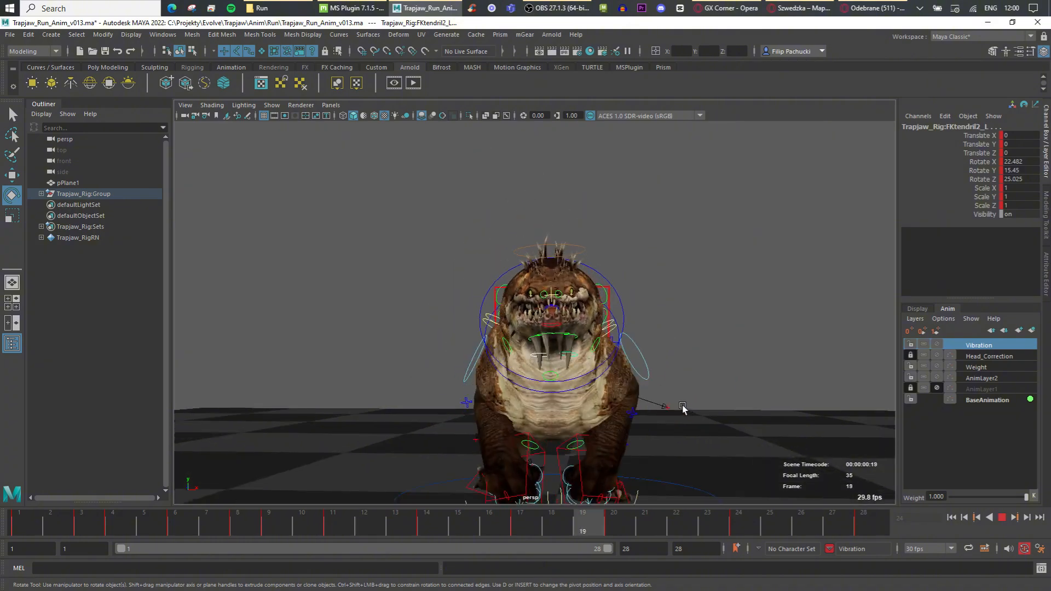
{"action": "left_click_drag", "start_coordinate": [564, 414], "coordinate": [642, 418], "text": "alt"}
{"action": "scroll", "coordinate": [581, 437], "scroll_direction": "up", "scroll_amount": 4}
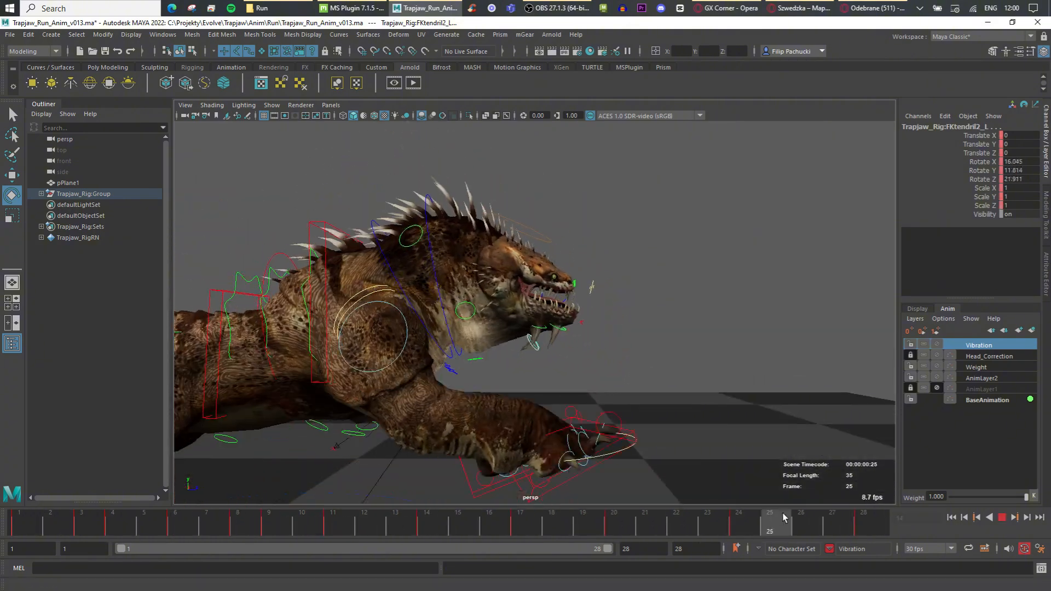
Select the tendril controls including FKtendril3_L at frame 24 and key them at frame 20.
{"action": "left_click_drag", "start_coordinate": [787, 535], "coordinate": [749, 533]}
{"action": "key", "text": "w"}
{"action": "scroll", "coordinate": [565, 383], "scroll_direction": "up", "scroll_amount": 6}
{"action": "left_click_drag", "start_coordinate": [606, 406], "coordinate": [549, 350]}
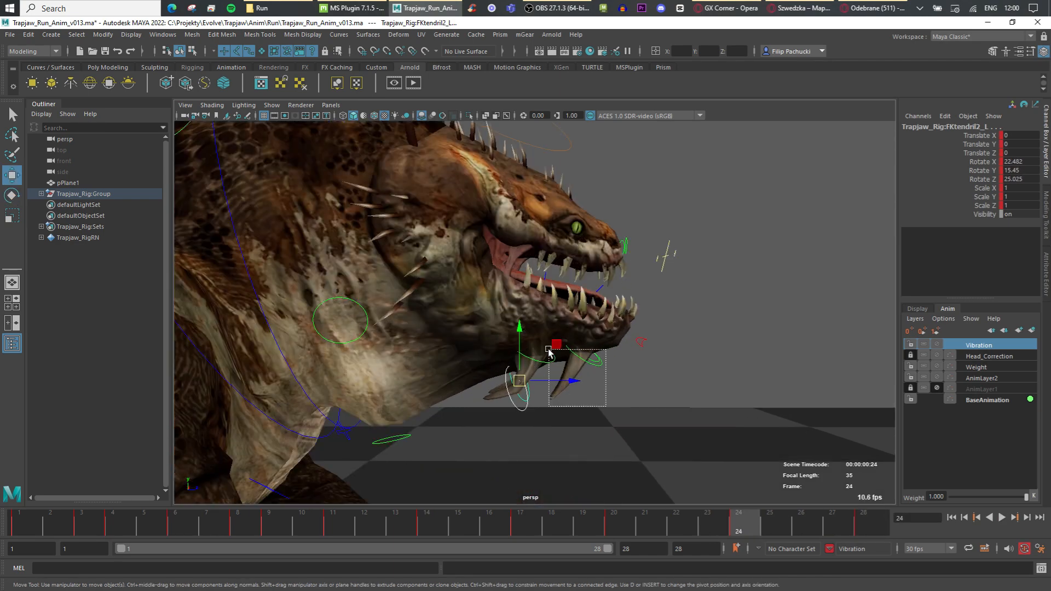
{"action": "left_click", "coordinate": [628, 522]}
{"action": "key", "text": "s"}
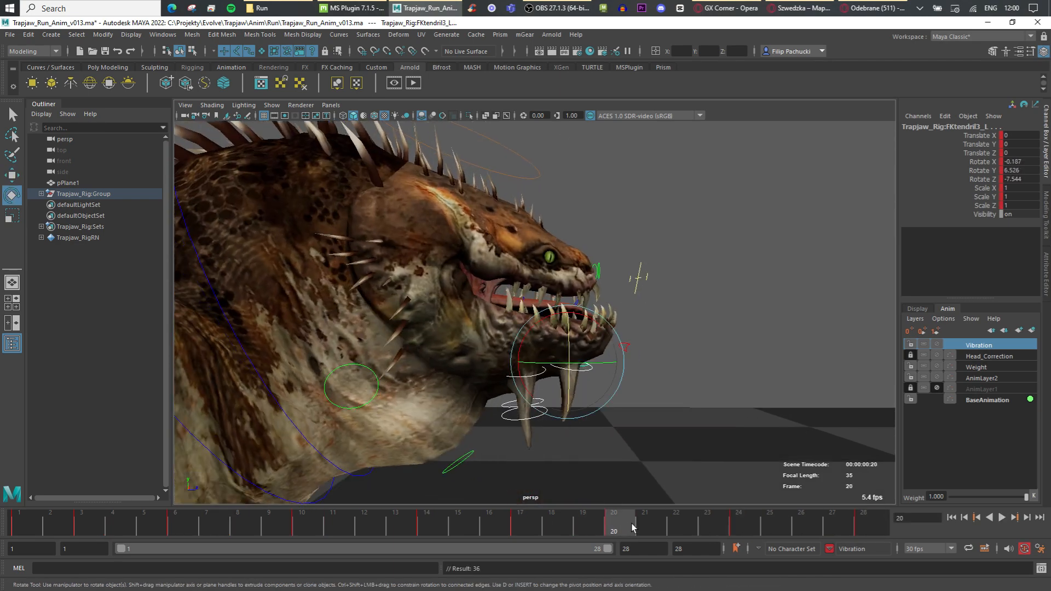
{"action": "key", "text": "period"}
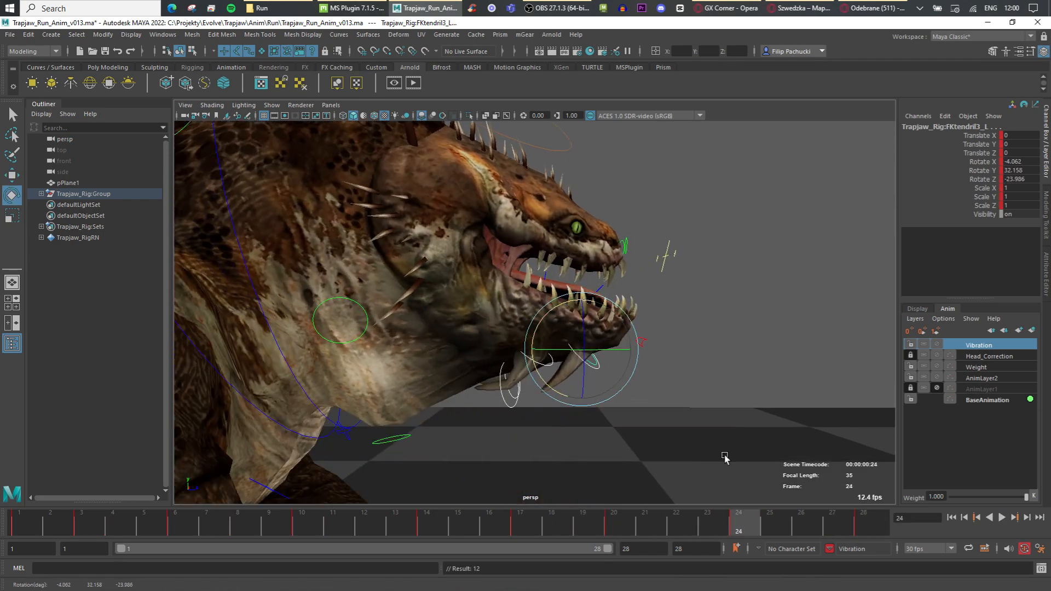
Key the tendril controls at frame 26 and rotate them to continue their swing.
{"action": "left_click_drag", "start_coordinate": [734, 523], "coordinate": [806, 529]}
{"action": "key", "text": "s"}
{"action": "left_click_drag", "start_coordinate": [557, 380], "coordinate": [548, 368]}
{"action": "mouse_move", "coordinate": [789, 526]}
{"action": "left_mouse_down"}
{"action": "mouse_move", "coordinate": [831, 526]}
{"action": "mouse_move", "coordinate": [806, 524]}
{"action": "left_mouse_up"}
{"action": "left_click_drag", "start_coordinate": [546, 366], "coordinate": [542, 353]}
{"action": "left_click_drag", "start_coordinate": [800, 520], "coordinate": [780, 518]}
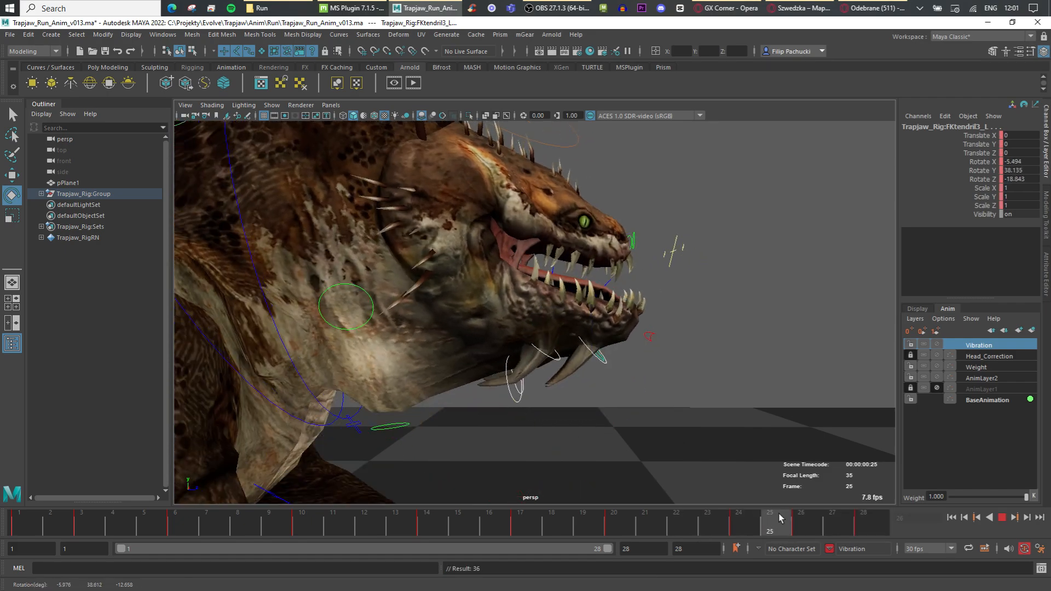
Adjust the FKtendril3_L tendril controls around frames 1 and 3, and play back the full cycle.
{"action": "left_click_drag", "start_coordinate": [32, 514], "coordinate": [86, 515]}
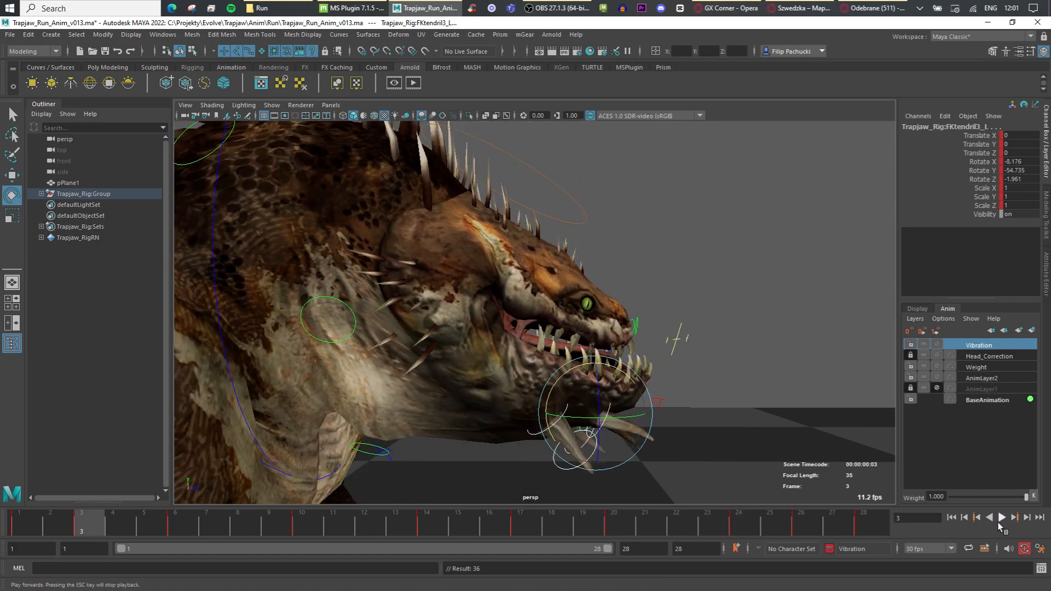
{"action": "left_click", "coordinate": [1001, 517]}
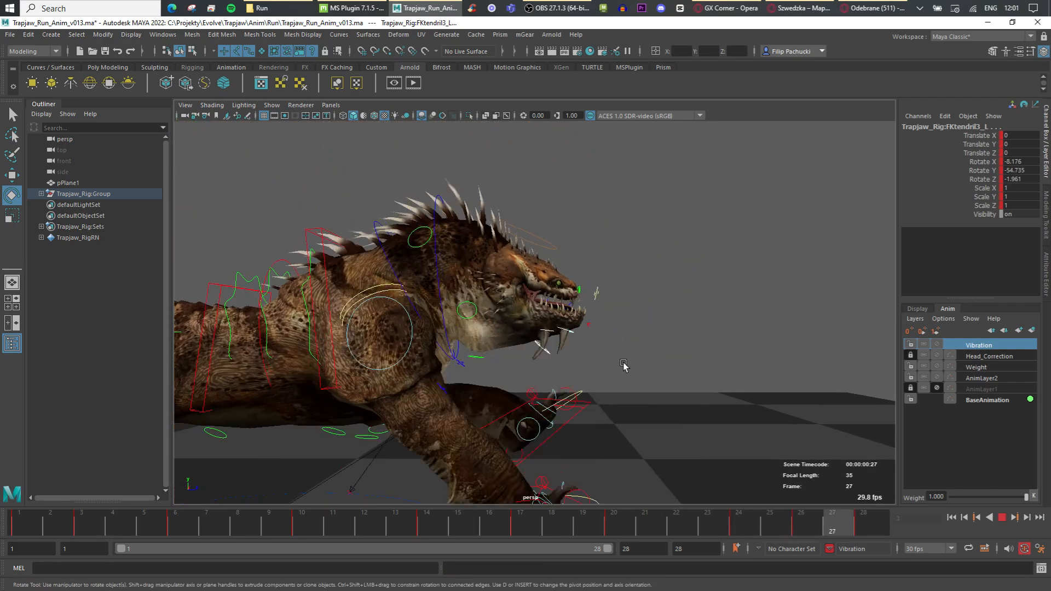
{"action": "left_click", "coordinate": [859, 524]}
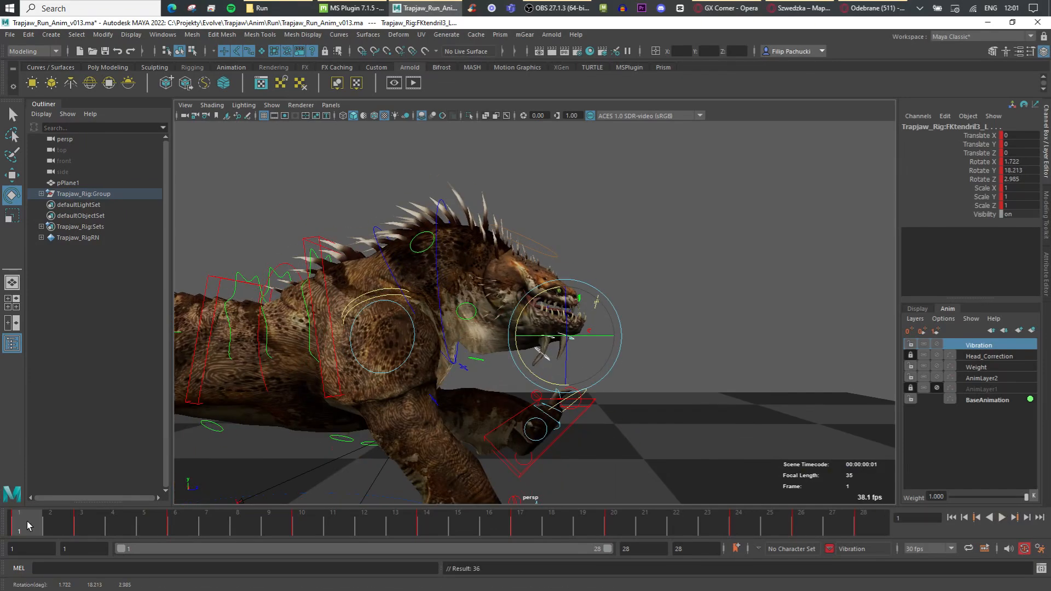
{"action": "left_click_drag", "start_coordinate": [27, 522], "coordinate": [87, 518]}
{"action": "key", "text": "alt+v"}
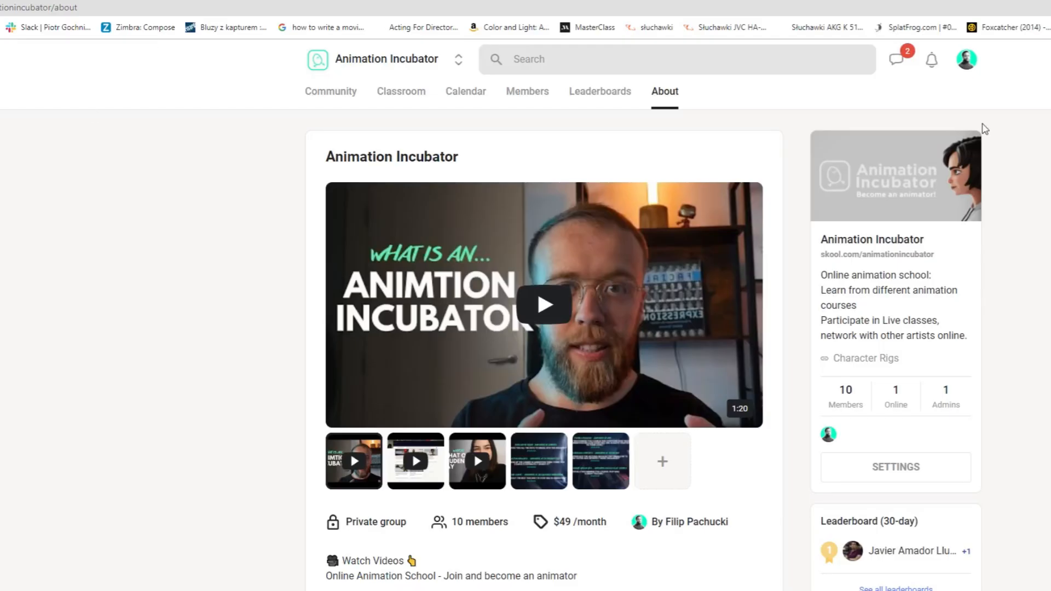
{"action": "scroll", "coordinate": [991, 131], "scroll_direction": "down", "scroll_amount": 5}
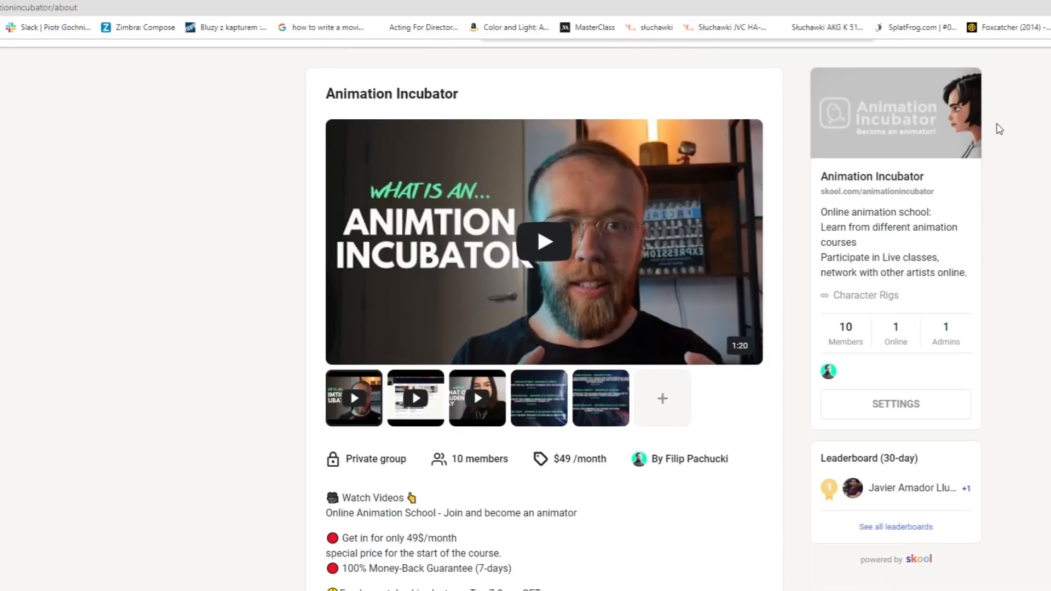